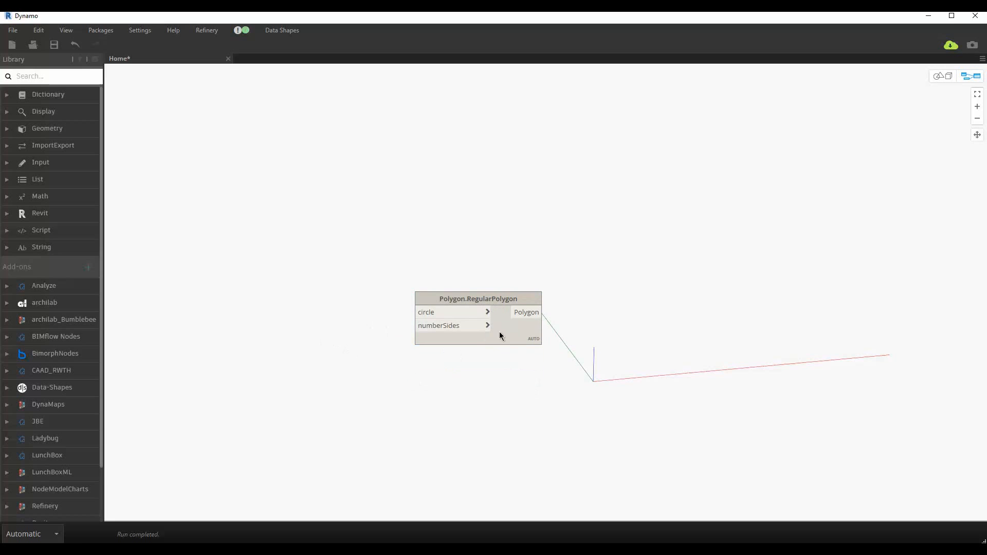
Step: Add a Circle.ByCenterPointRadius node from a search for "circl" and place it beside the Polygon.RegularPolygon node
left_click_drag(499, 333, 479, 268)
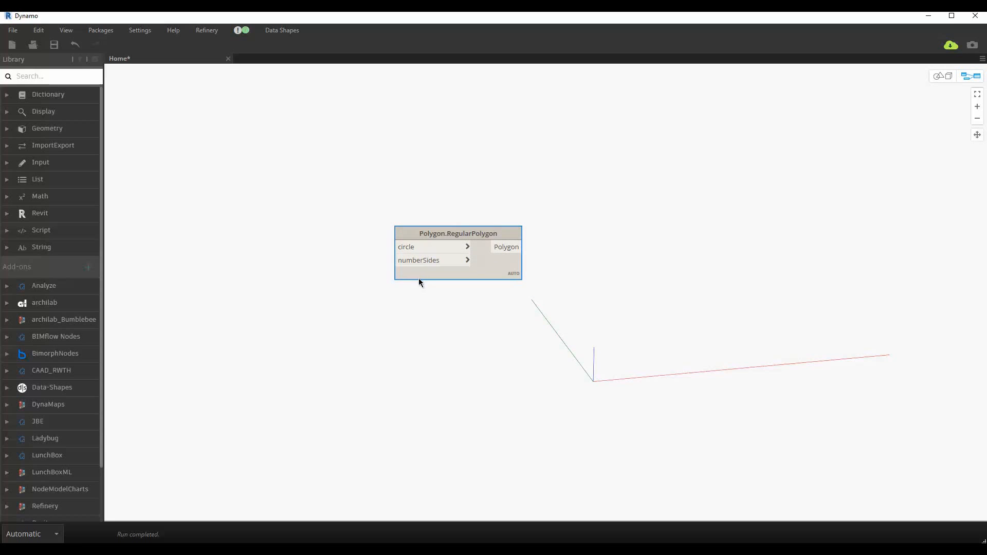
right_click(262, 277)
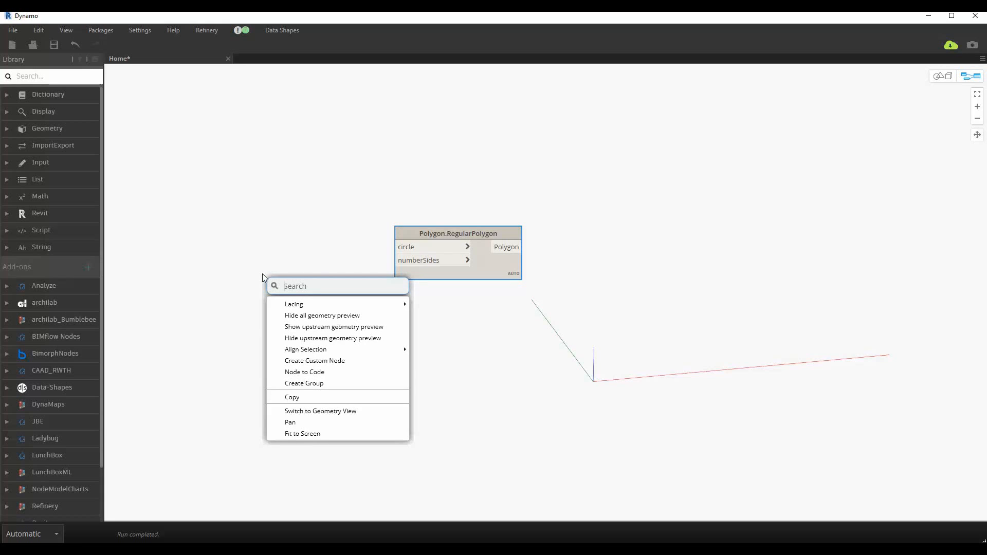
type("circl")
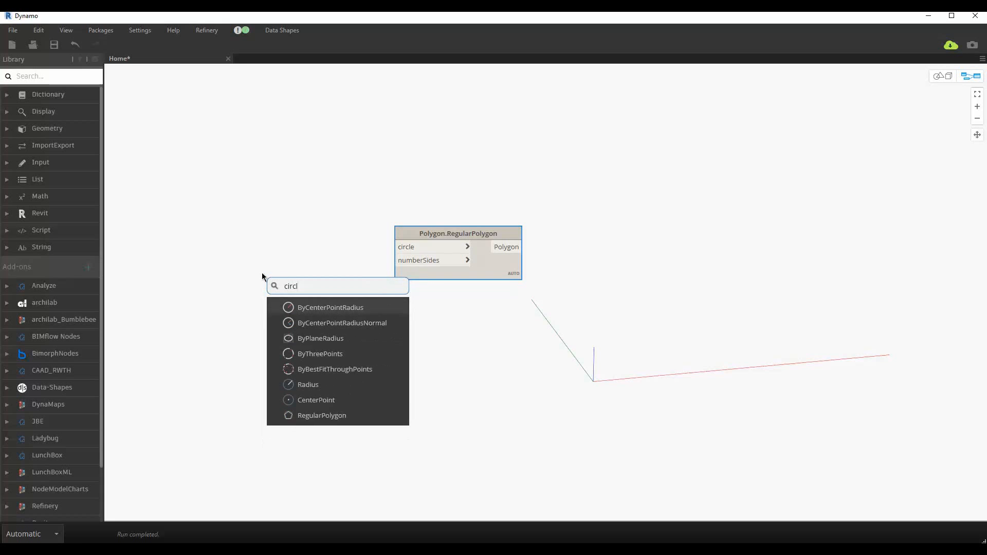
left_click(341, 308)
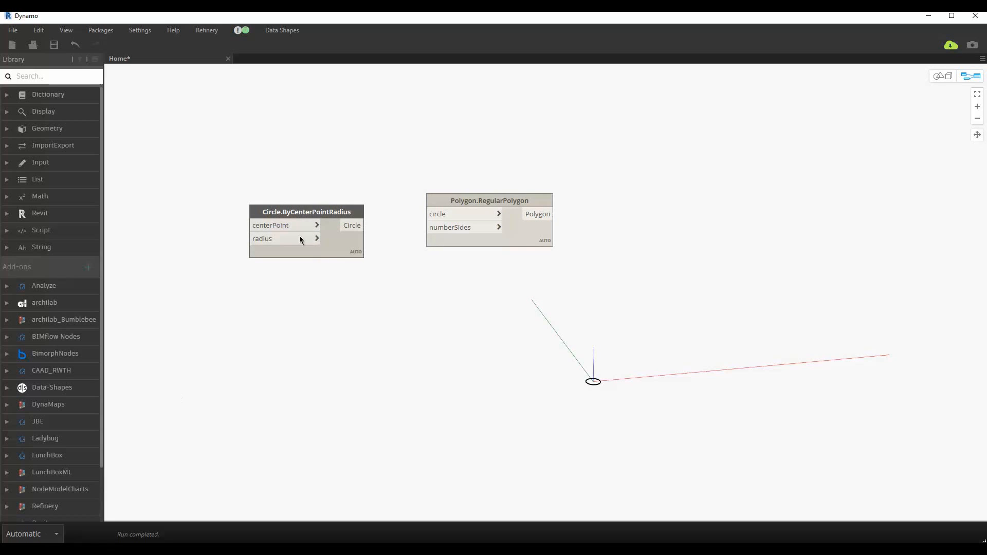
left_click_drag(274, 248, 259, 219)
Step: Create a Code Block with the value 20; and connect it to the radius input of Circle.ByCenterPointRadius, placing it close by
middle_click_drag(288, 252, 480, 260)
double_click(257, 252)
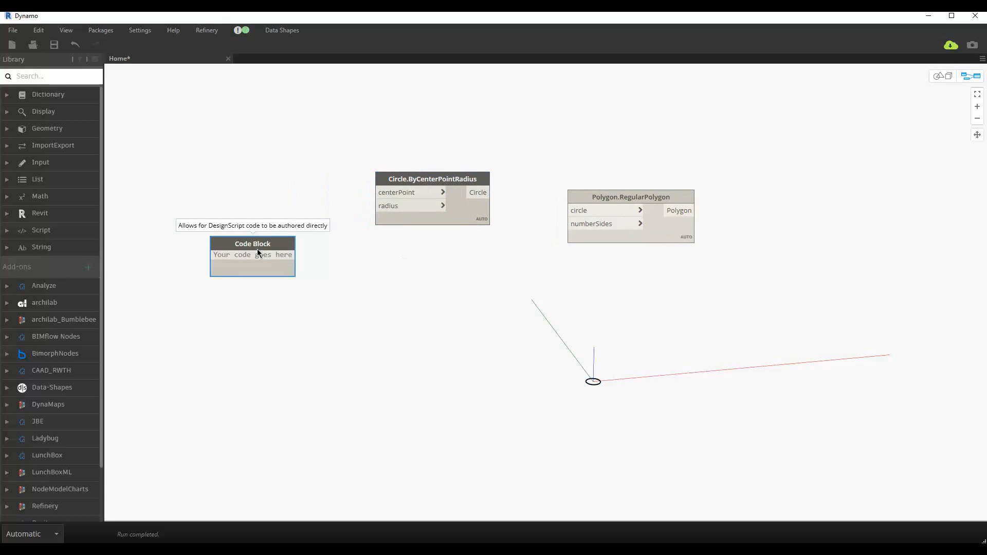
type("20;")
left_click(257, 253)
left_click_drag(246, 255, 401, 206)
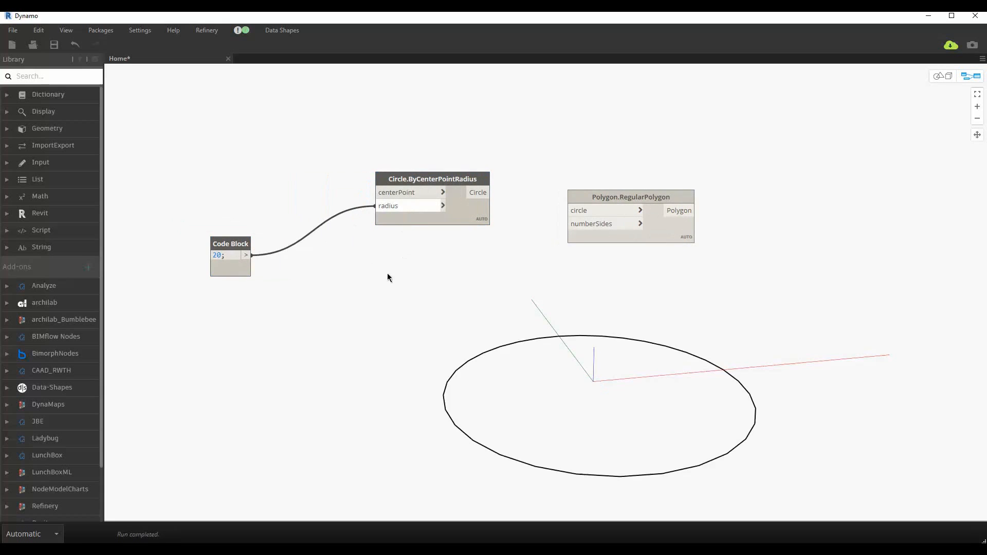
left_click_drag(246, 265, 314, 244)
left_click(358, 281)
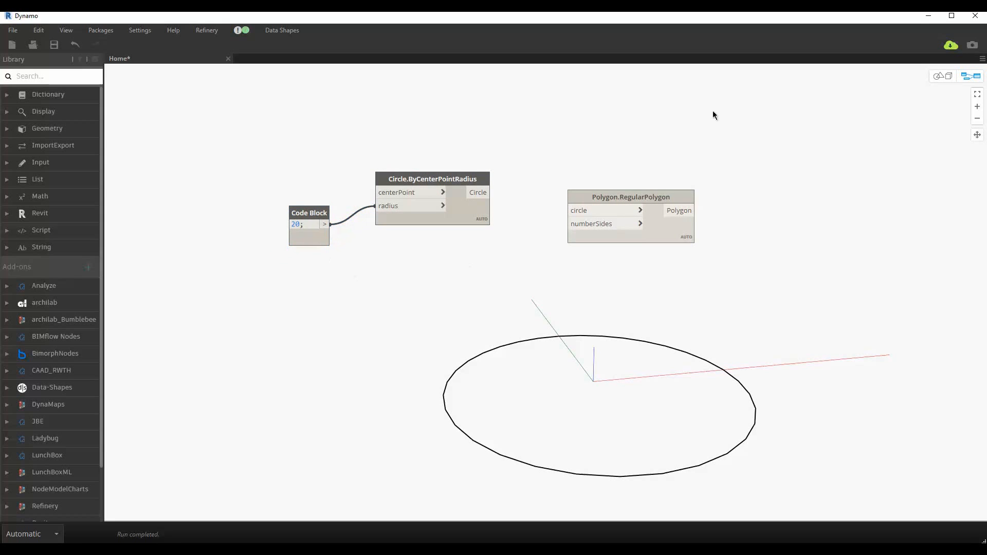
Step: Switch to Revit and set the project's length units to Meters with rounding to 3 decimal places
left_click(928, 15)
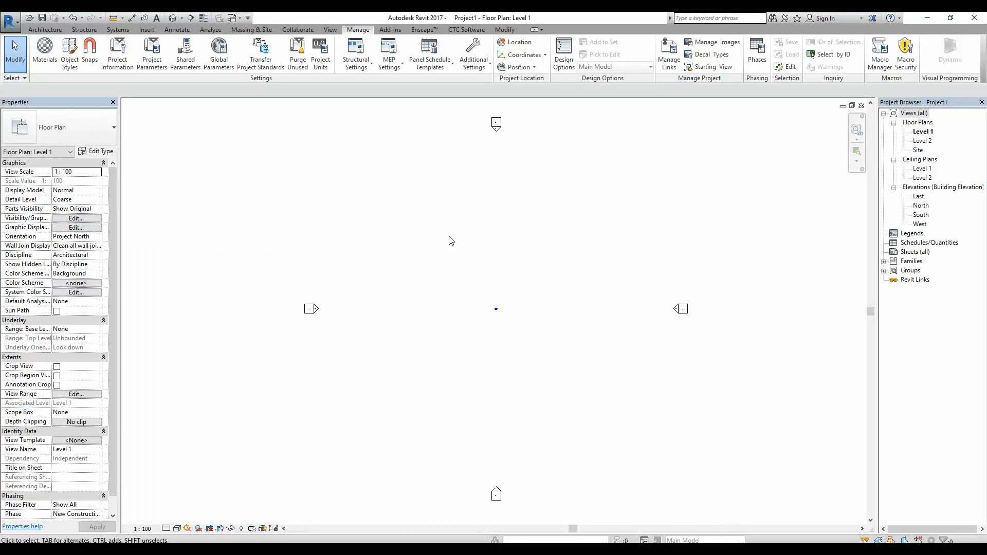
key("u")
key("n")
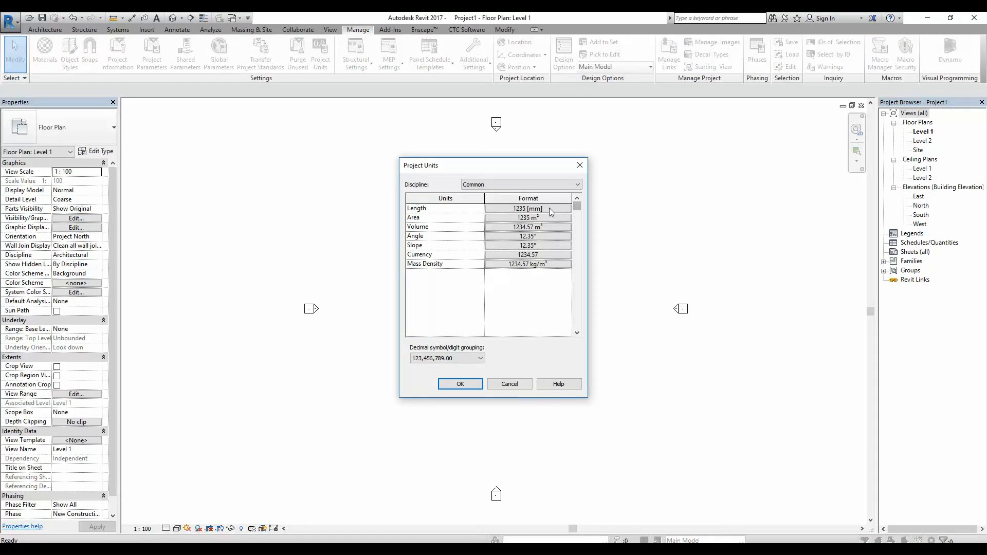
left_click(549, 208)
left_click(534, 227)
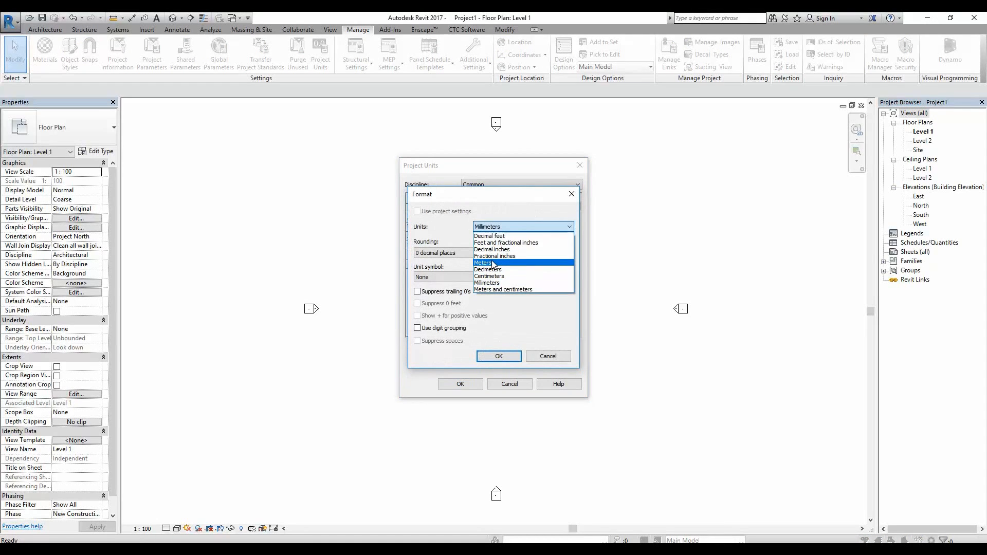
left_click(492, 263)
left_click(447, 253)
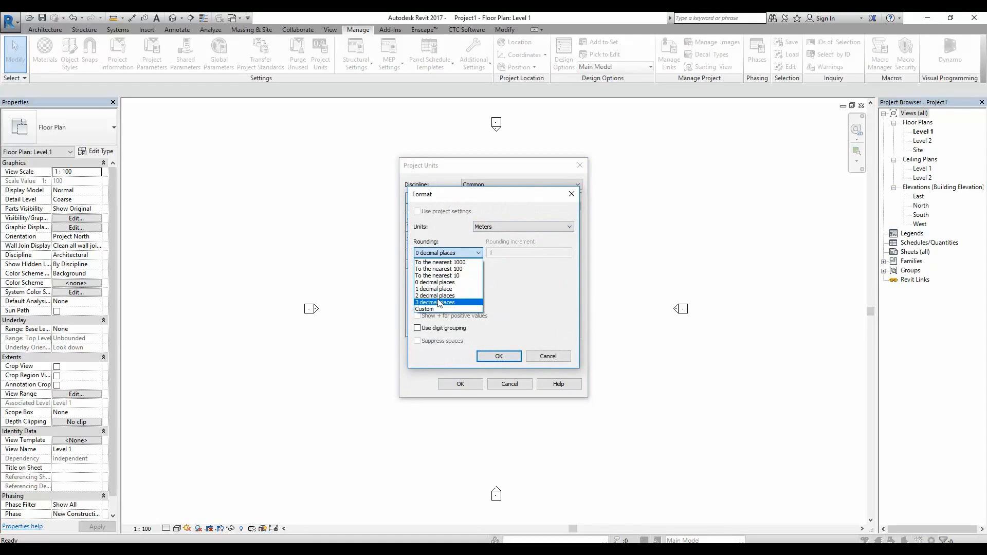
left_click(437, 273)
left_click(498, 356)
left_click(460, 384)
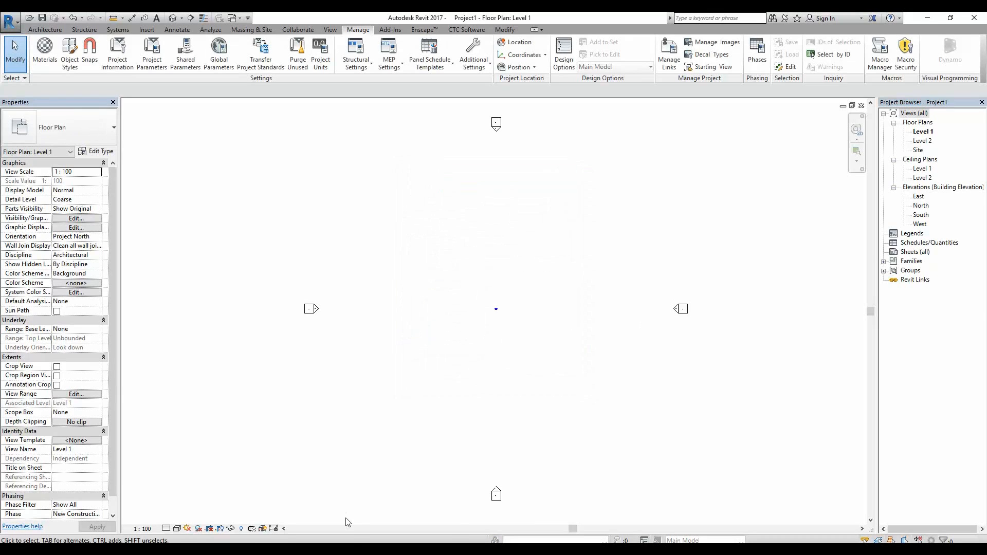
Step: Return to Dynamo and connect the Circle output to the circle input of Polygon.RegularPolygon
left_click(391, 501)
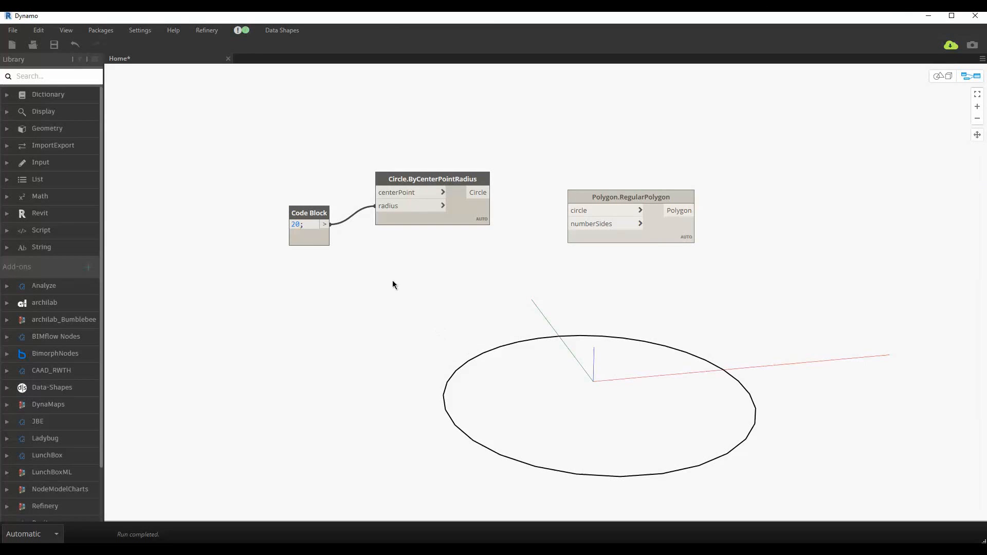
left_click_drag(308, 213, 377, 205)
middle_click_drag(453, 218, 405, 220)
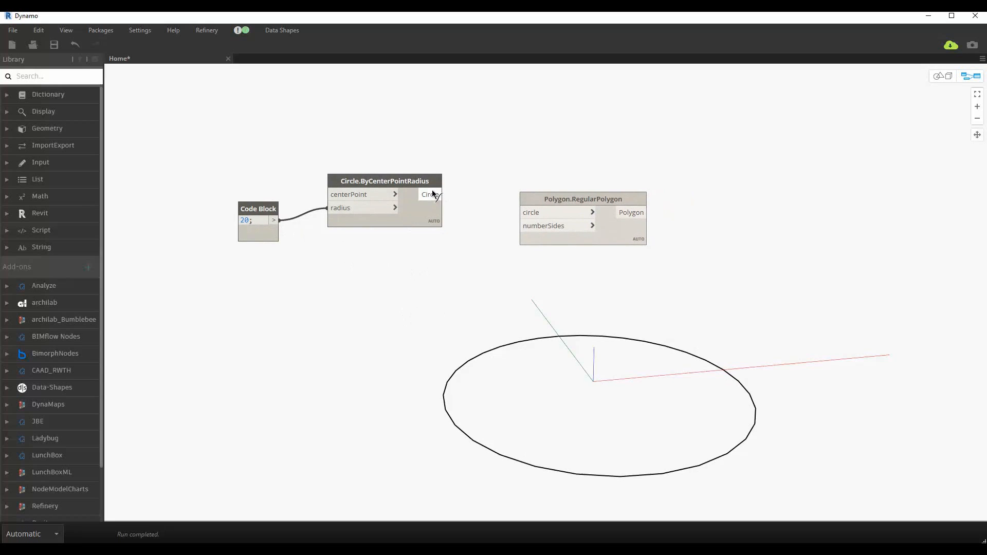
left_click_drag(441, 195, 520, 212)
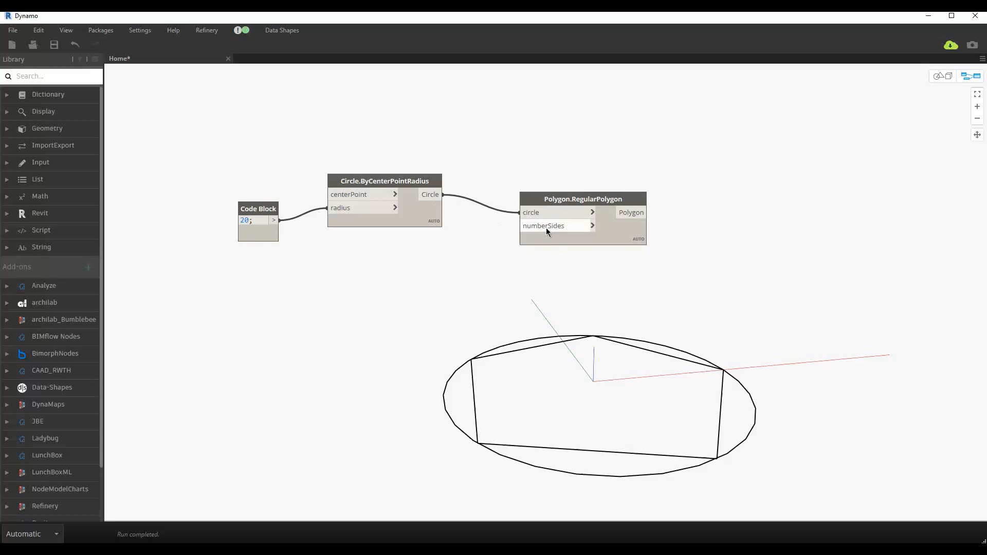
Step: Create a Code Block with the value 3;, connect it to the polygon's numberSides input, and arrange the nodes closer together
double_click(442, 269)
type("3;")
left_click_drag(507, 228, 519, 225)
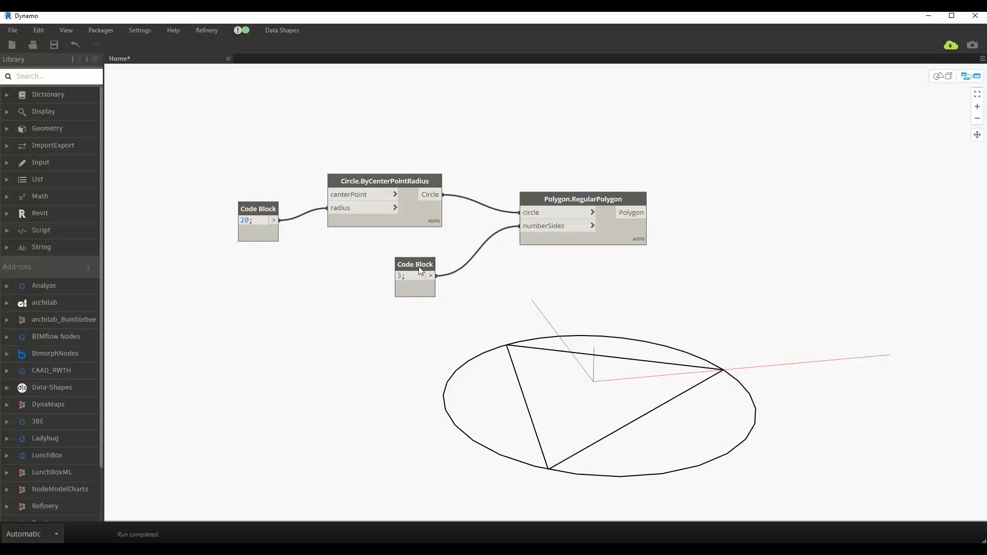
left_click_drag(419, 267, 429, 243)
left_click_drag(630, 239, 577, 235)
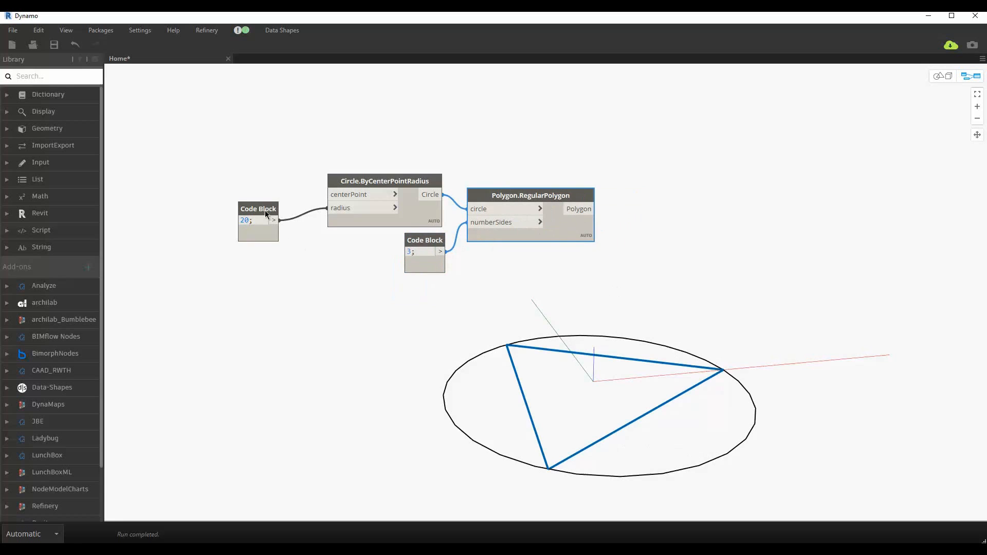
left_click_drag(264, 211, 292, 203)
left_click(359, 306)
Step: Hide the geometry preview of the circle node and the two Code Blocks, leaving the polygon node's preview on
key("ctrl+b")
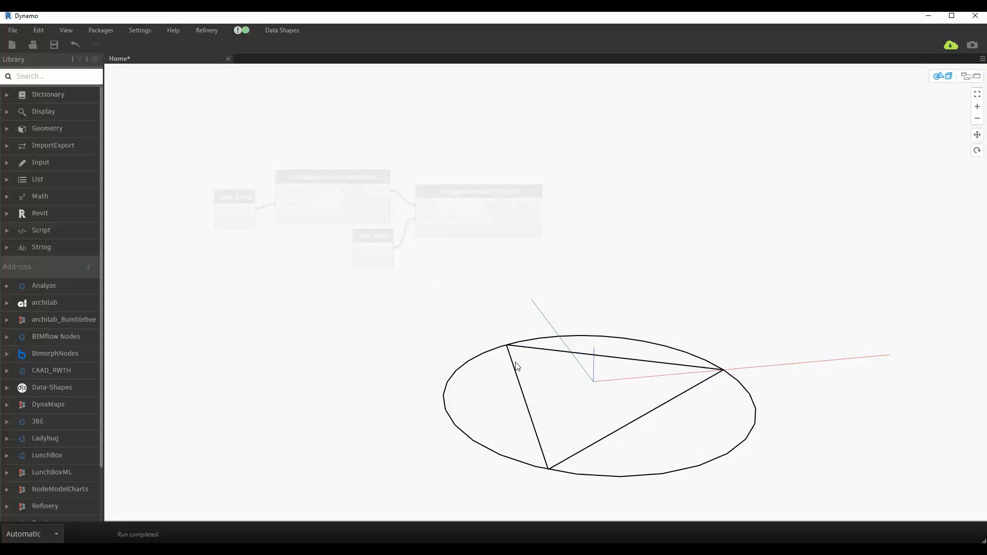
scroll(516, 367, "down", 5)
key("ctrl+b")
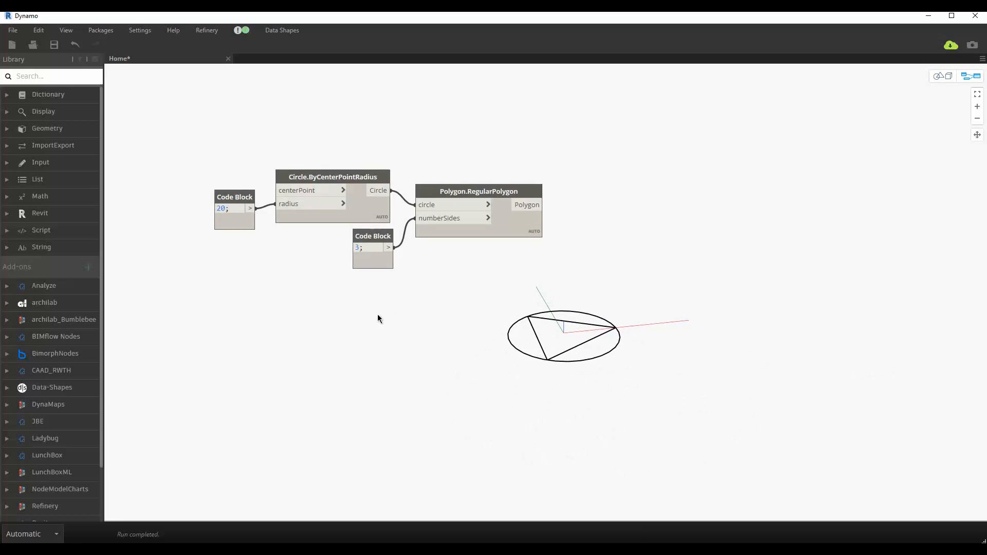
left_click_drag(378, 291, 226, 121)
right_click(227, 121)
left_click(267, 172)
left_click(379, 113)
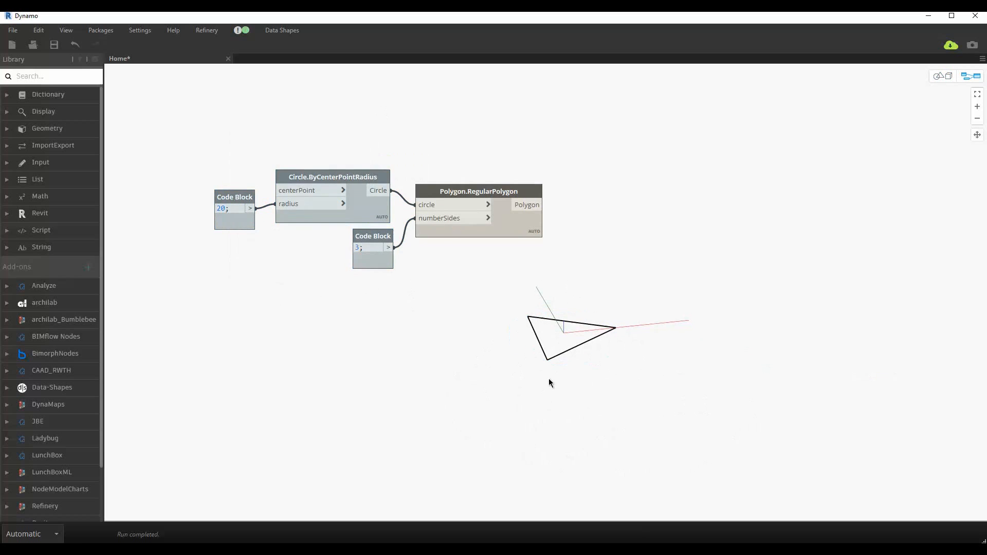
Step: Duplicate the circle, polygon and both Code Block nodes and place the copy below the original group
key("ctrl+b")
right_click_drag(557, 370, 551, 301)
key("ctrl+b")
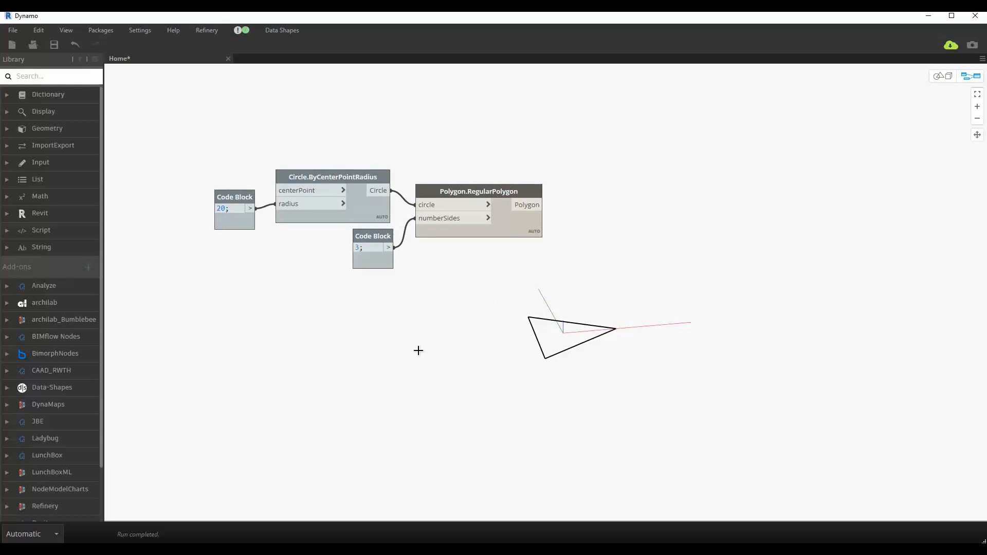
middle_click_drag(370, 334, 401, 335)
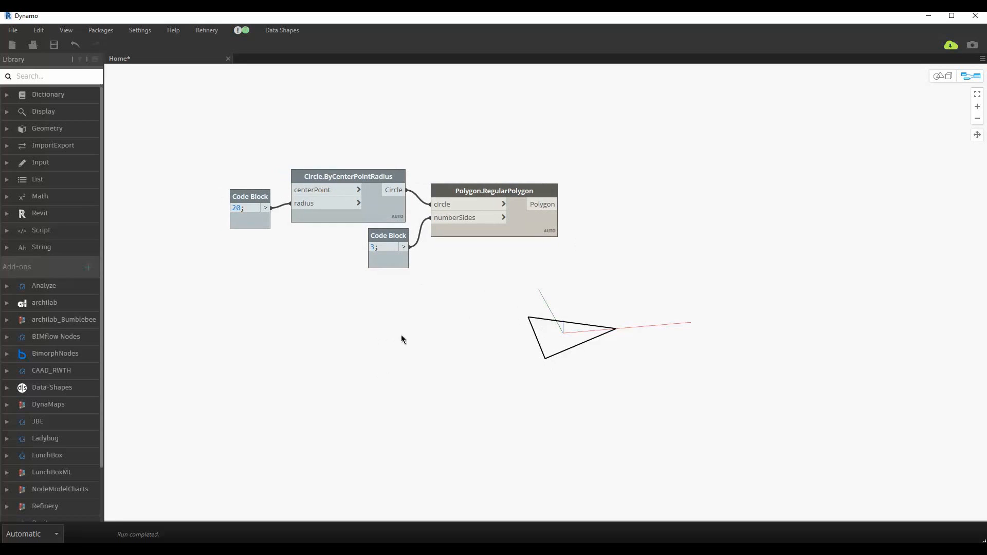
left_click_drag(500, 332, 235, 177)
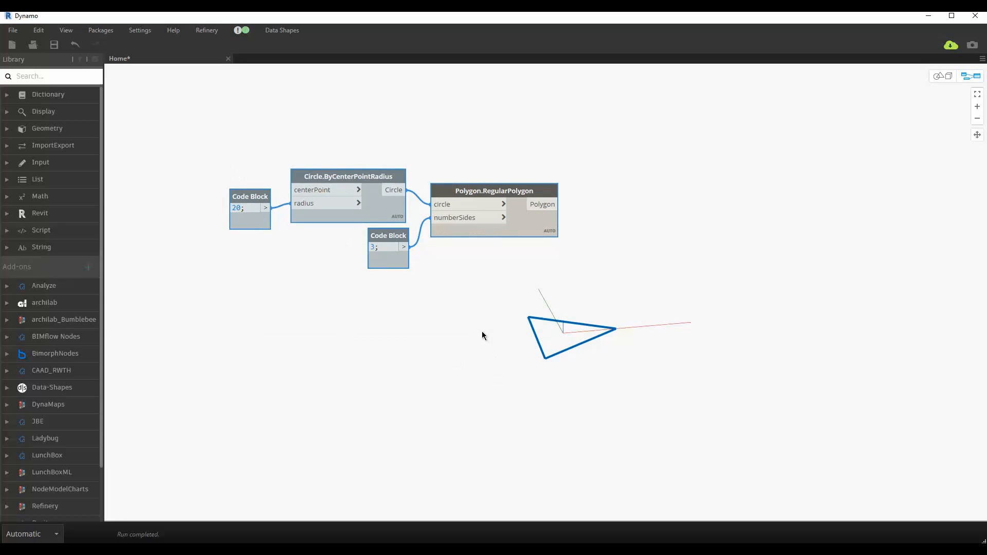
key("ctrl+c")
key("ctrl+v")
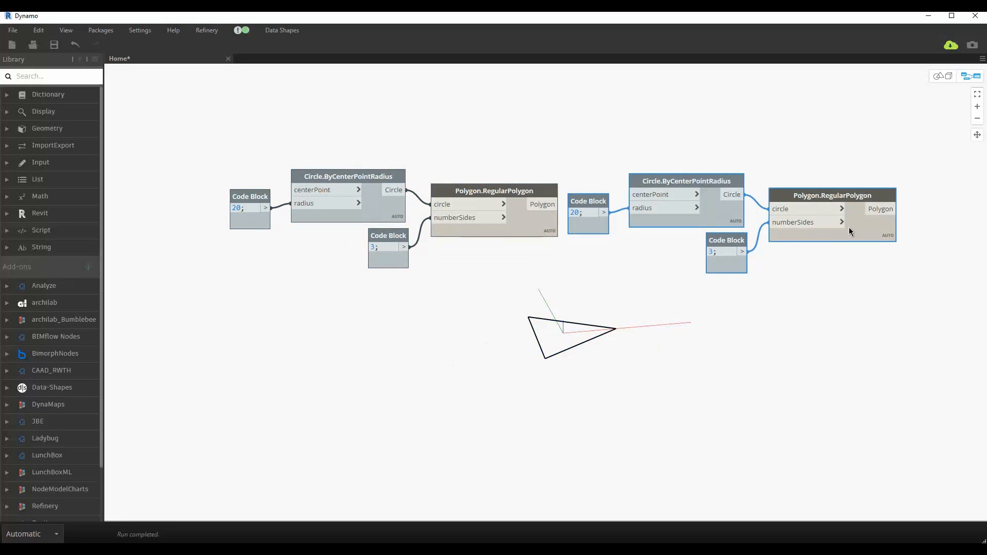
left_click_drag(840, 233, 520, 396)
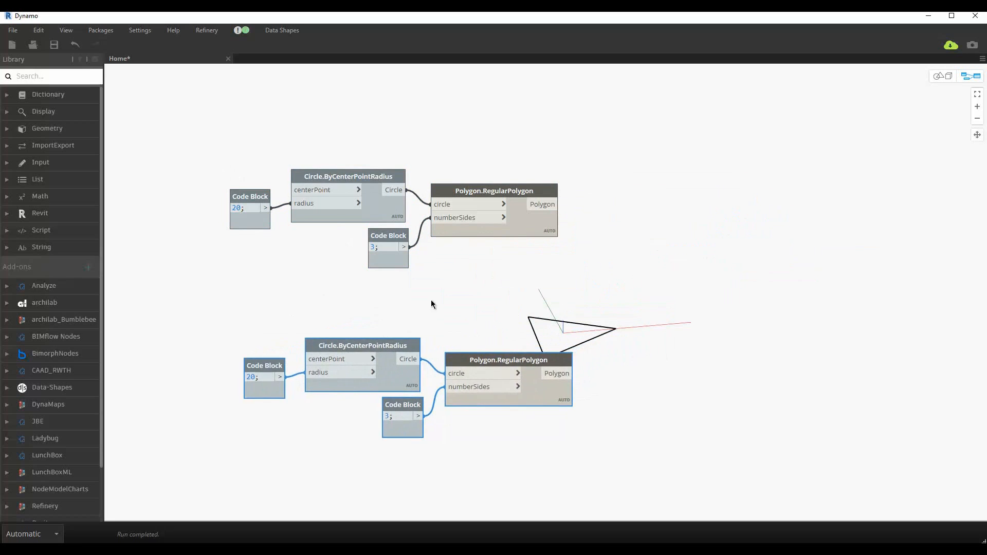
Step: Add a Point.ByCoordinates node beside the lower group and connect its Point output to the lower circle's centerPoint input
middle_click_drag(431, 304, 577, 293)
right_click(276, 307)
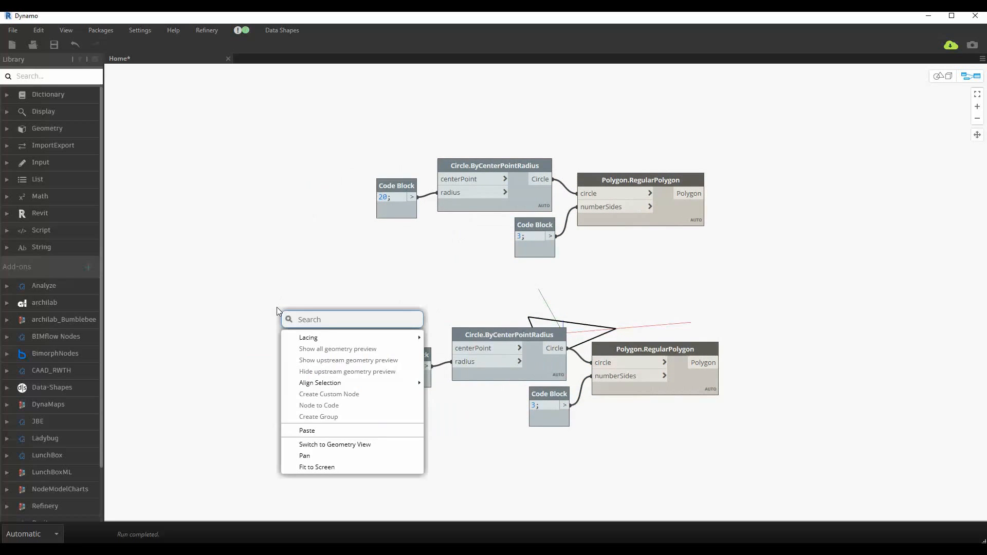
type("point")
key("Return")
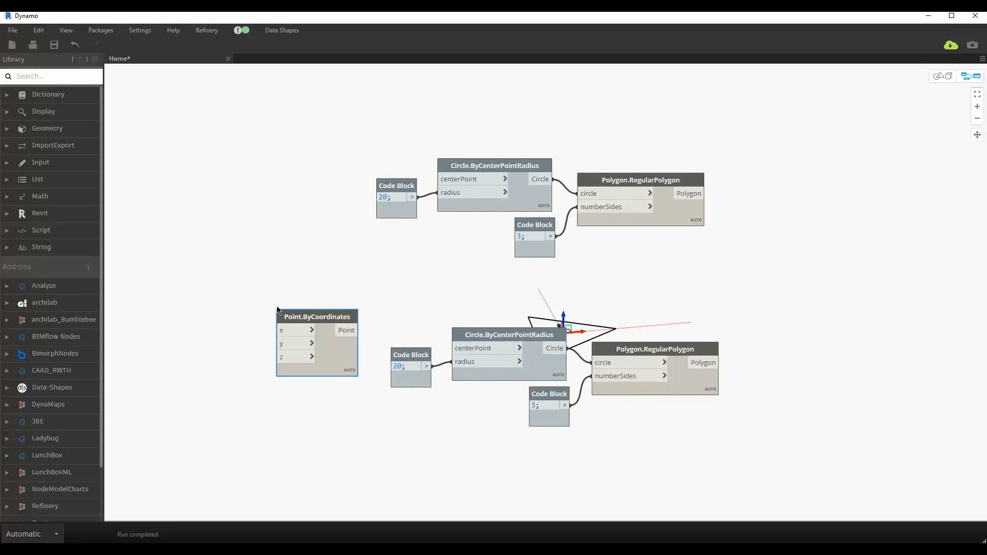
mouse_move(320, 319)
left_mouse_down()
mouse_move(326, 301)
mouse_move(329, 320)
left_mouse_up()
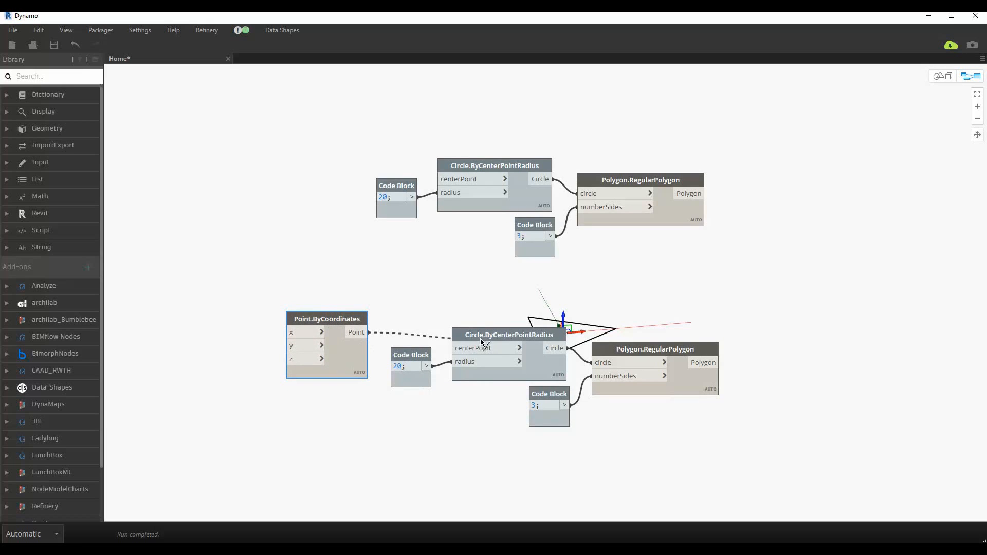
left_click_drag(407, 356, 397, 370)
Step: Create a Code Block with the value 20; and connect it to the z input of Point.ByCoordinates
double_click(246, 360)
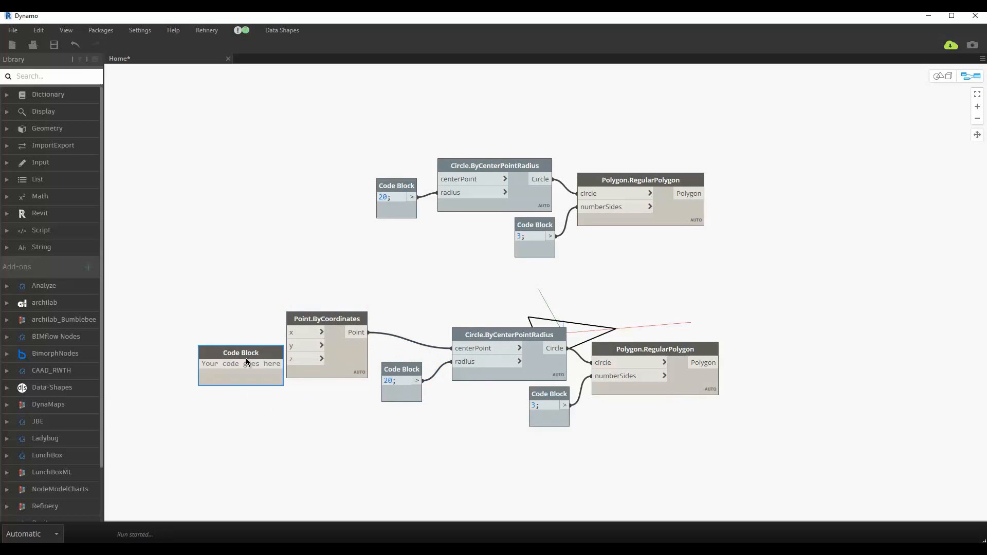
type("20;")
key("Escape")
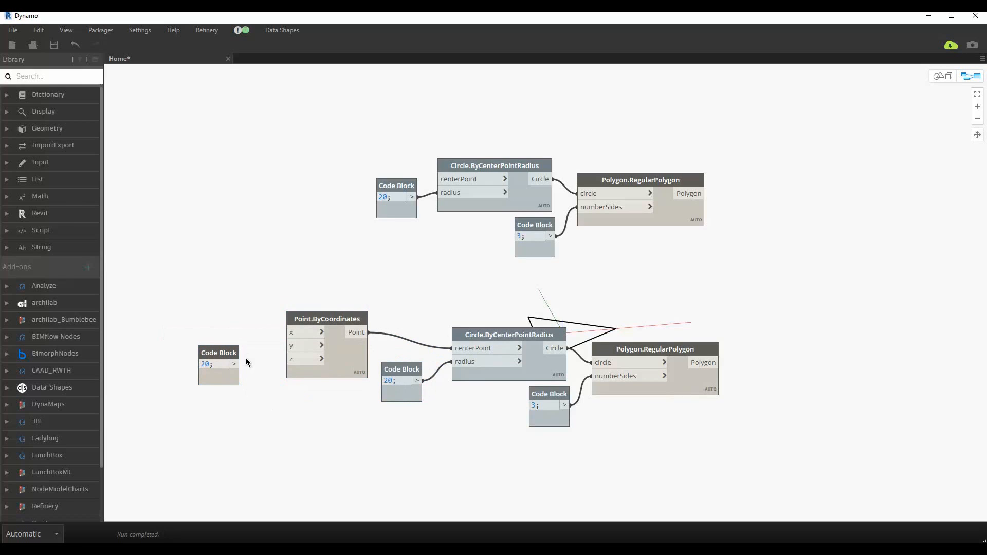
left_click_drag(239, 364, 287, 359)
left_click_drag(219, 350, 232, 353)
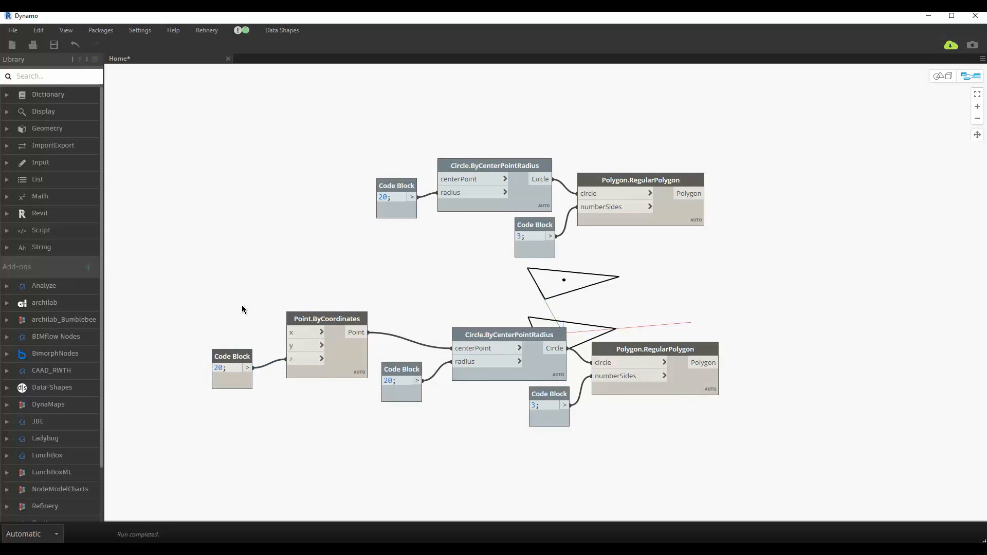
Step: Examine the two triangles in the geometry preview from several angles
key("ctrl+b")
right_click_drag(516, 415, 523, 463)
right_click_drag(600, 406, 559, 332)
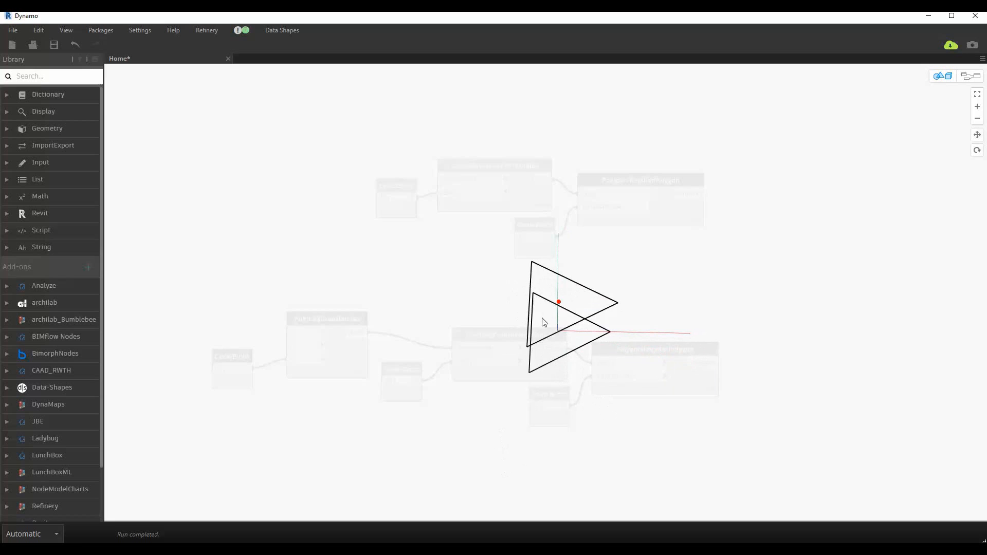
right_click_drag(597, 383, 551, 321)
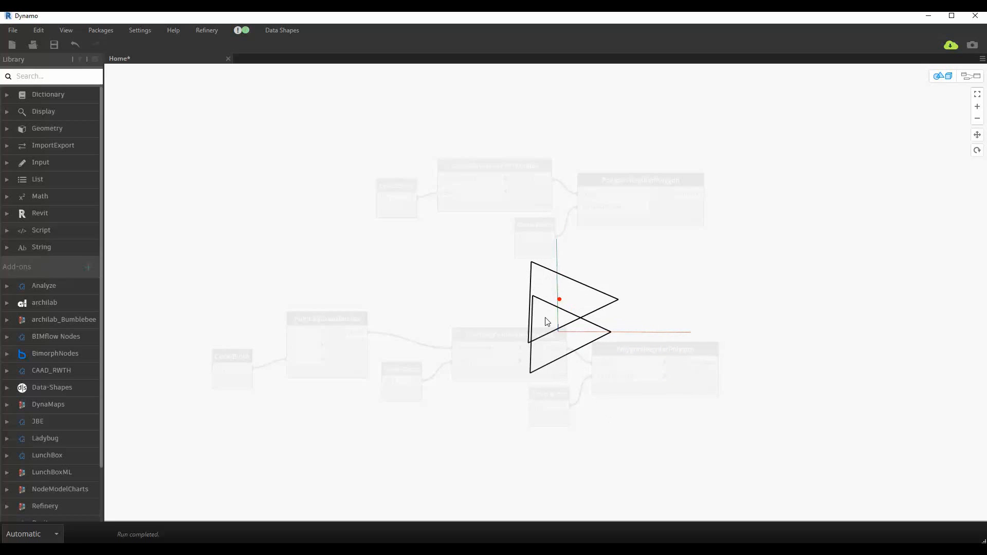
right_click_drag(619, 403, 538, 317)
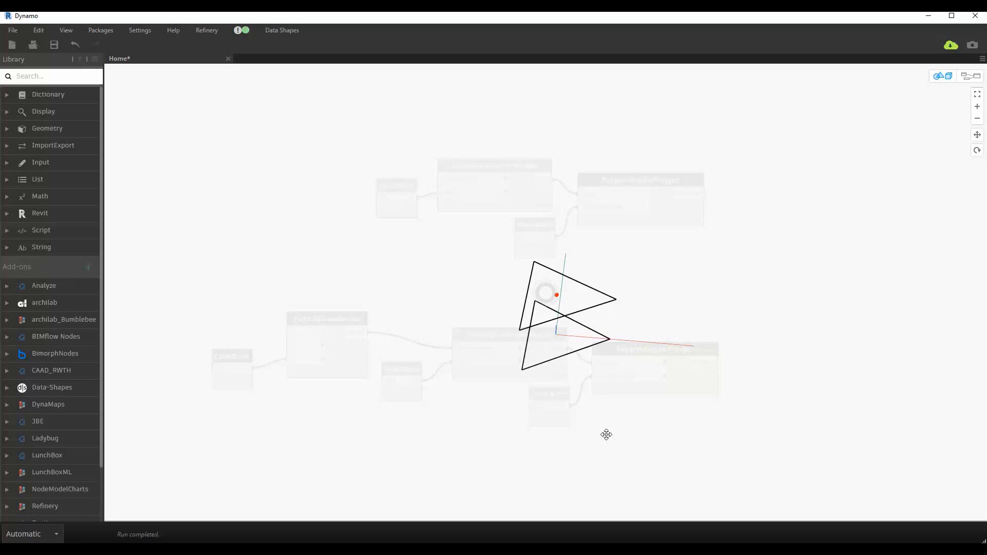
key("ctrl+b")
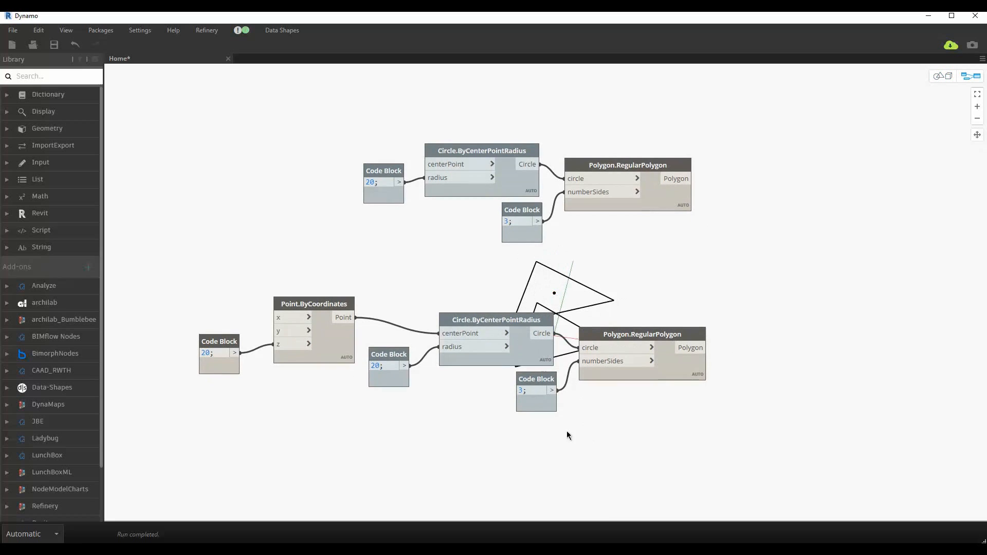
Step: Add a Geometry.Rotate node with origin, axis and degrees inputs and connect the lower Polygon output to its geometry input
middle_click_drag(566, 431, 315, 375)
right_click(526, 399)
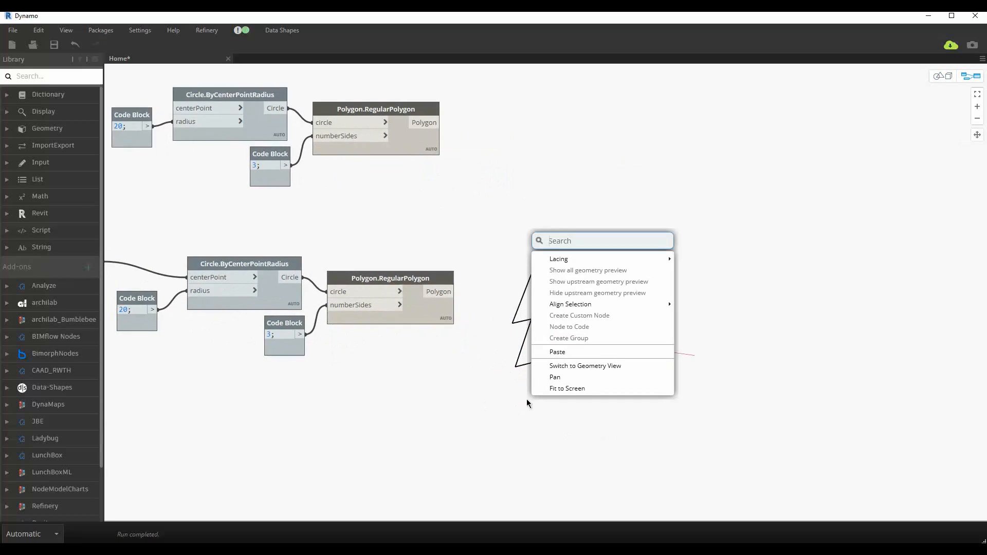
type("geometry rotate")
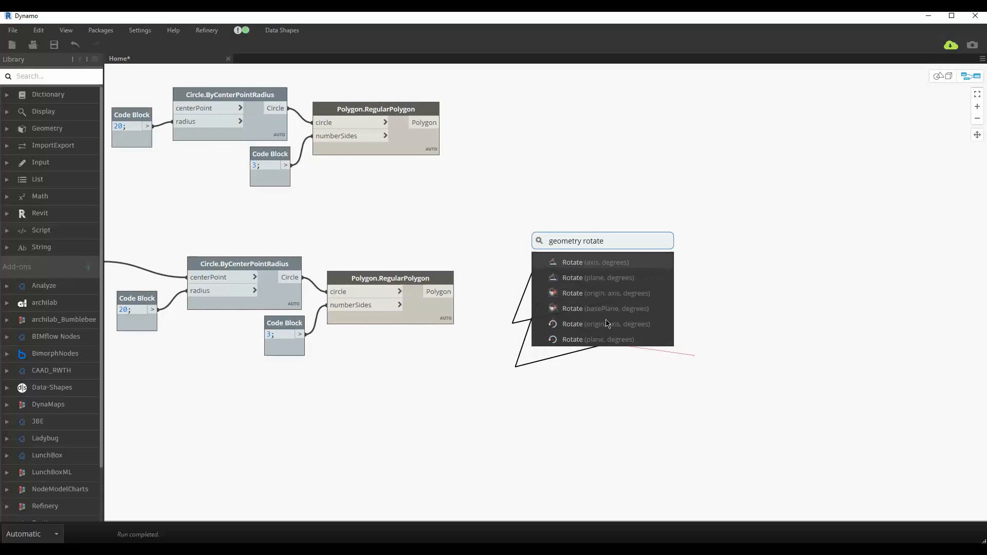
left_click(609, 292)
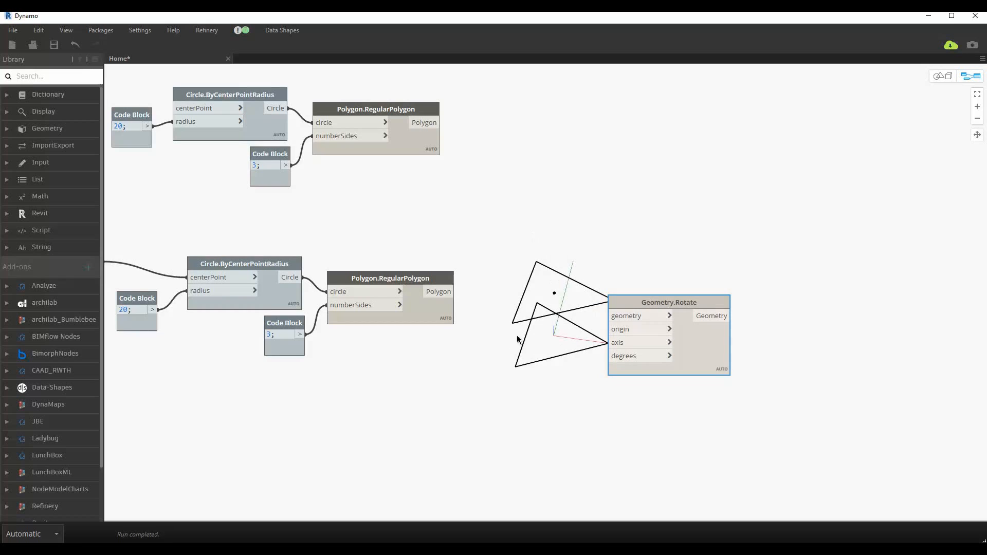
left_click_drag(455, 291, 556, 319)
left_click(624, 315)
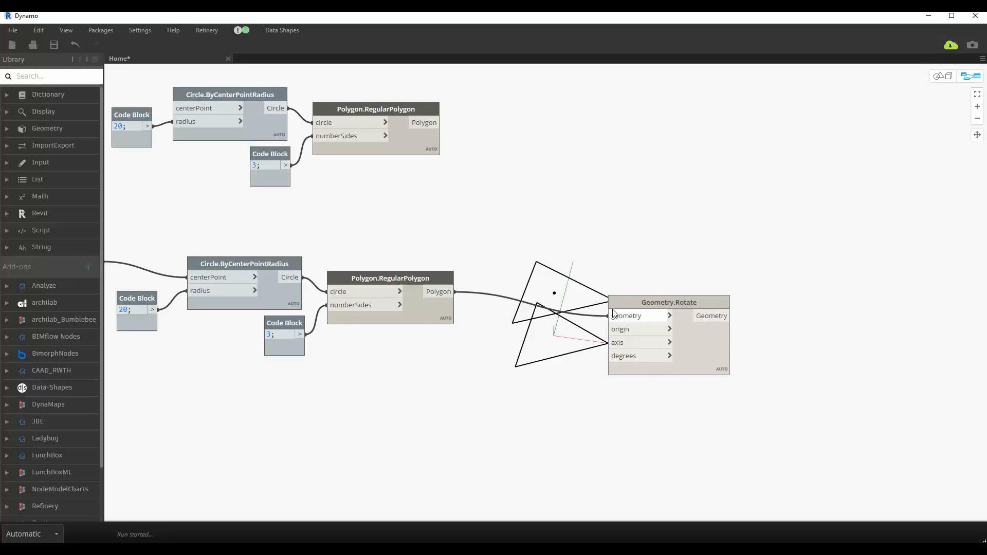
Step: Connect the Point output of Point.ByCoordinates to the origin input of Geometry.Rotate
middle_click_drag(528, 373, 656, 356)
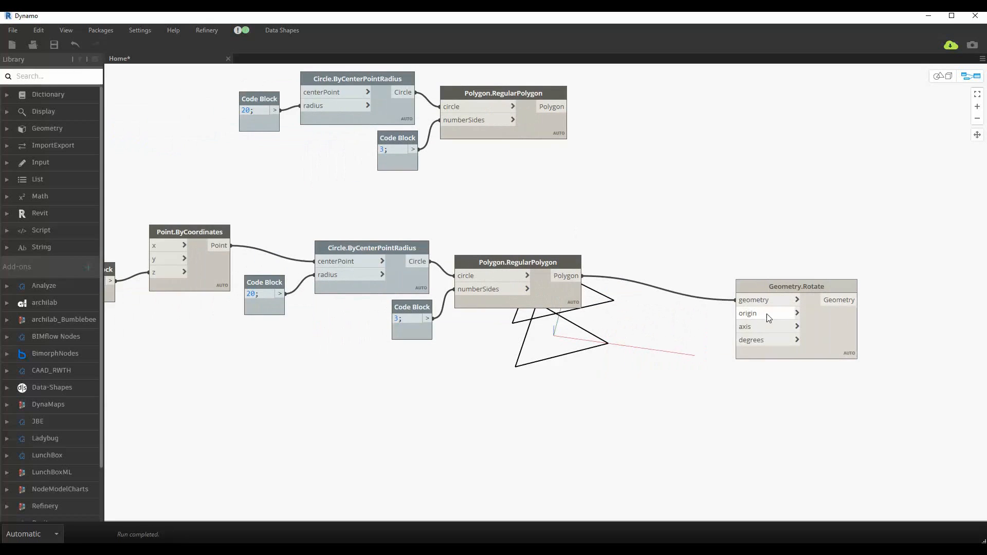
left_click(766, 313)
middle_click_drag(330, 379, 414, 321)
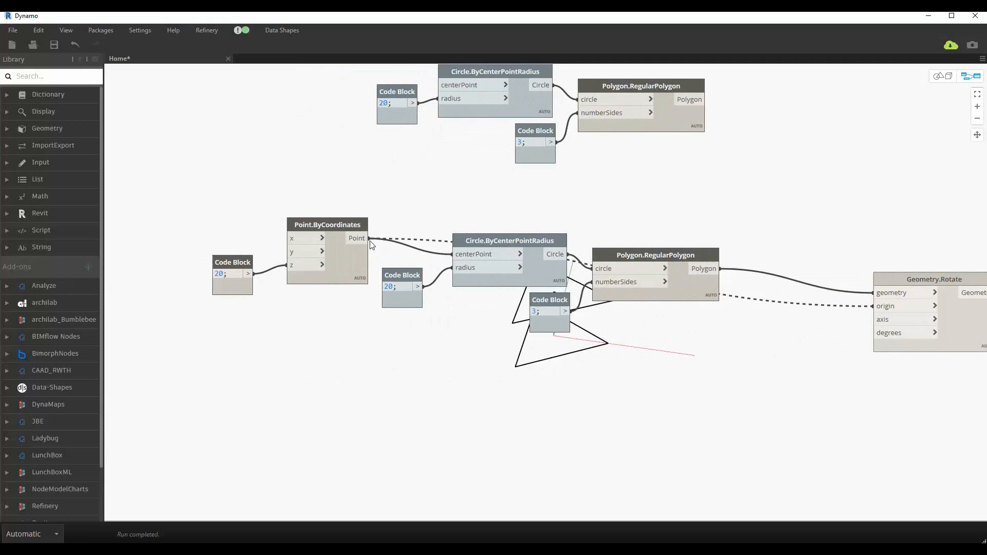
scroll(395, 363, "down", 2)
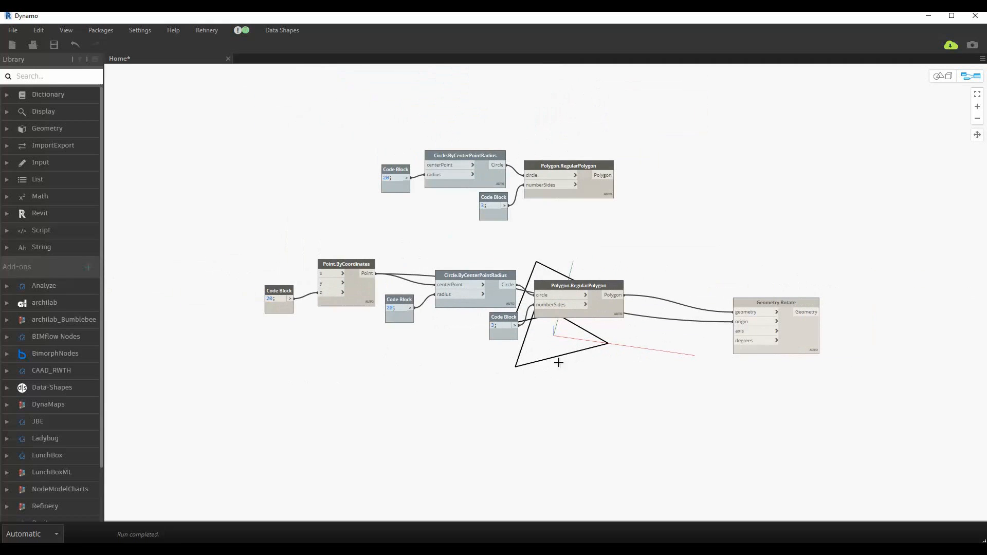
Step: Hide the geometry preview of the Point.ByCoordinates node and the Code Blocks on either side of it
left_click_drag(410, 348, 261, 222)
right_click(262, 223)
left_click(308, 265)
left_click(582, 411)
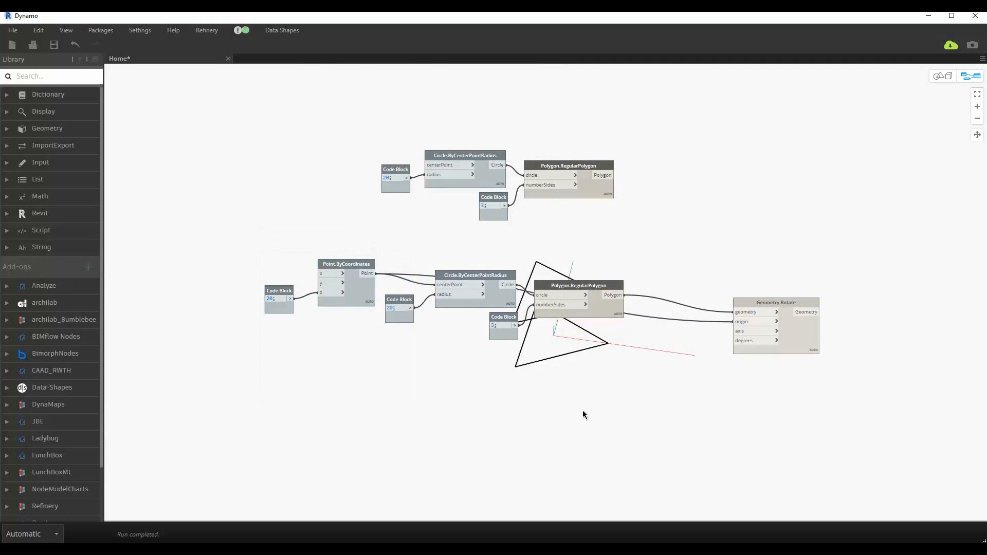
Step: Add a Vector.ZAxis node below the lower polygon node and connect its Vector output to the axis input of Geometry.Rotate
middle_click_drag(500, 446, 333, 460)
scroll(601, 390, "up", 3)
left_click(653, 325)
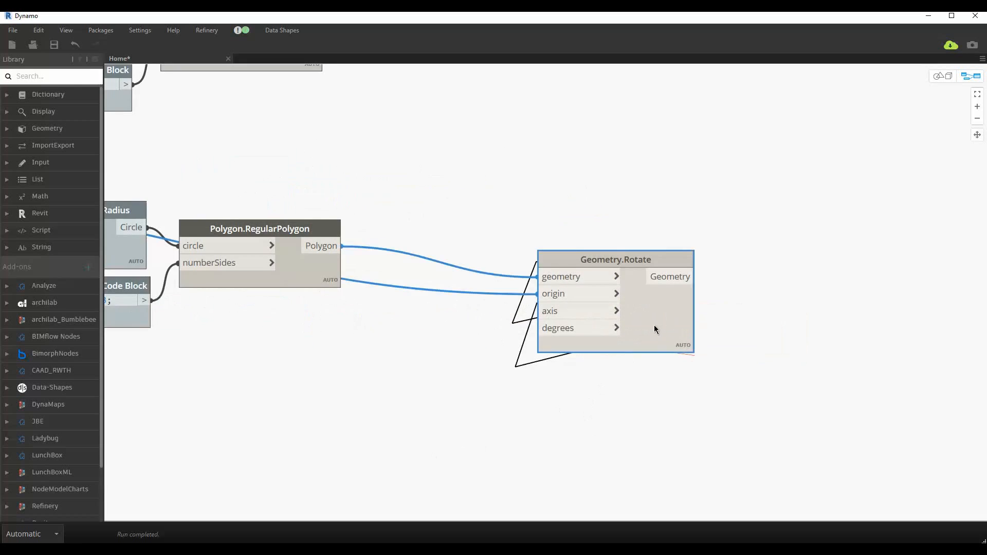
right_click(351, 326)
type("z")
key("Return")
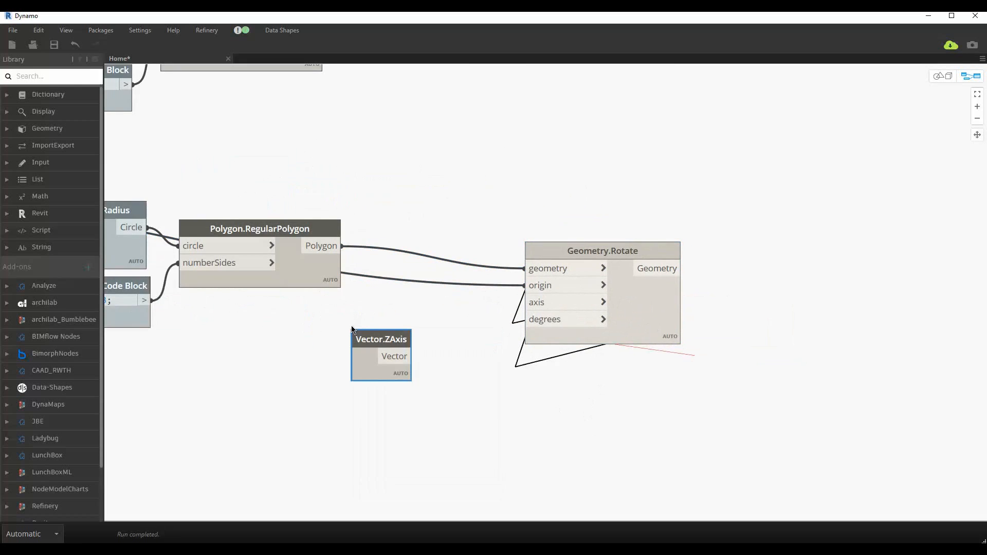
left_click_drag(365, 332, 474, 333)
left_click(575, 319)
Step: Create a Code Block with the value 60; below Vector.ZAxis and connect it to the degrees input of Geometry.Rotate
double_click(343, 421)
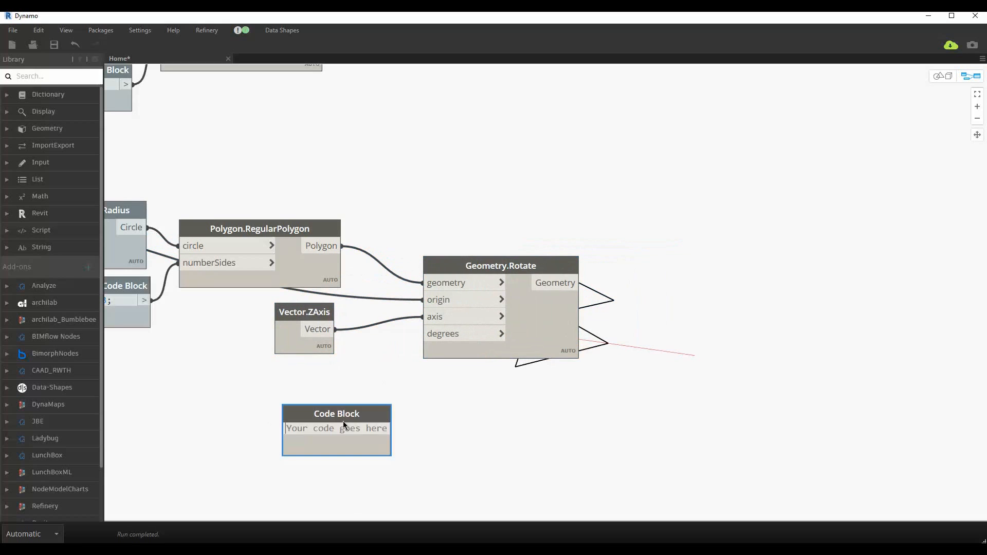
type("60")
left_click(416, 425)
middle_click_drag(406, 426, 334, 345)
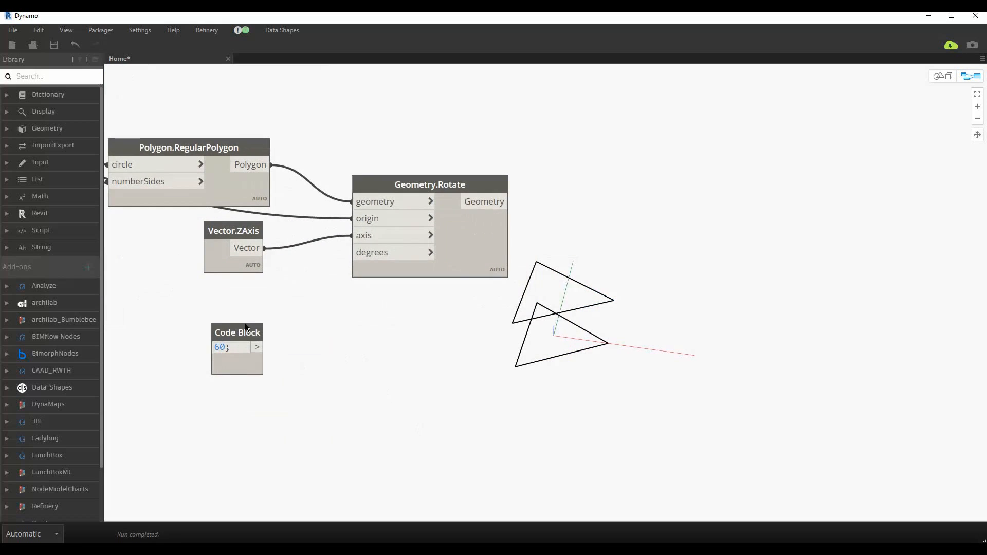
left_click_drag(247, 328, 352, 253)
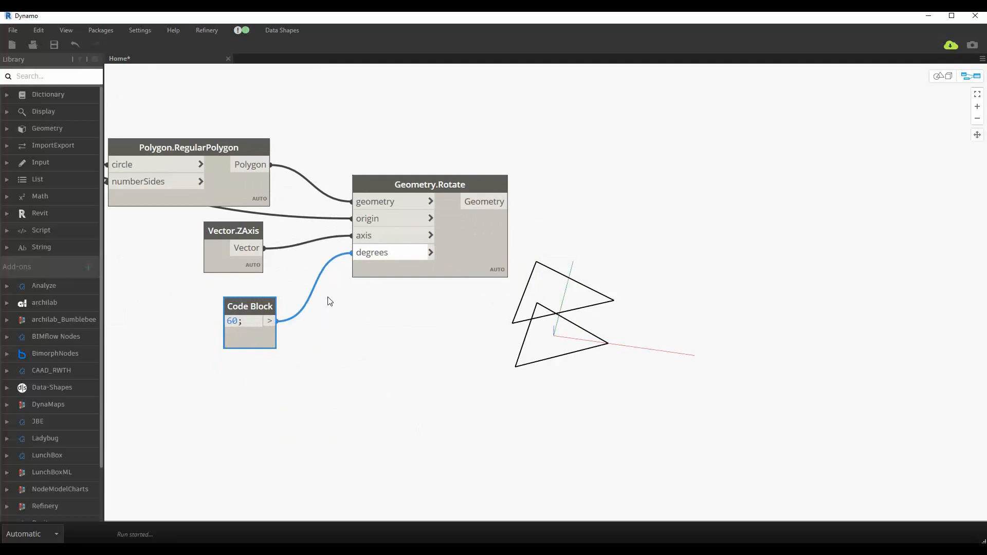
left_click(307, 361)
Step: Hide the geometry preview of the lower Polygon.RegularPolygon, Vector.ZAxis and 60; Code Block nodes
scroll(360, 381, "down", 3)
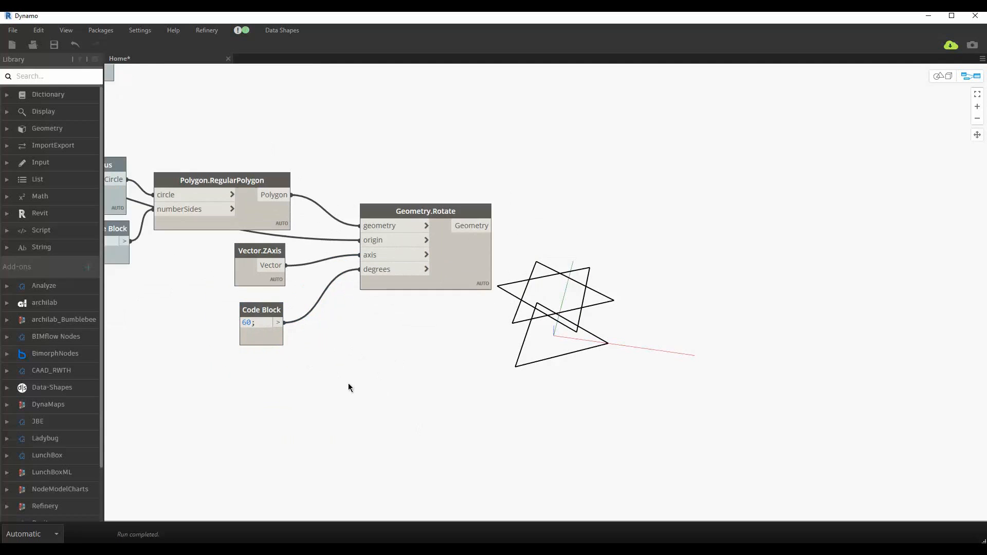
left_click_drag(324, 388, 205, 136)
right_click(329, 103)
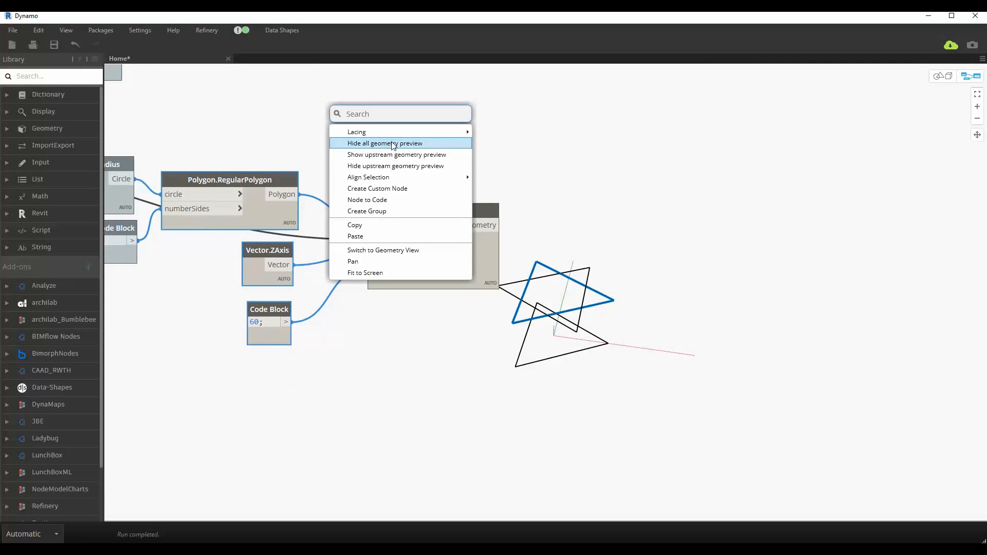
left_click(376, 143)
Step: Examine the rotated triangle and the base triangle in the geometry preview from several angles
key("ctrl+b")
right_click_drag(604, 331, 637, 325)
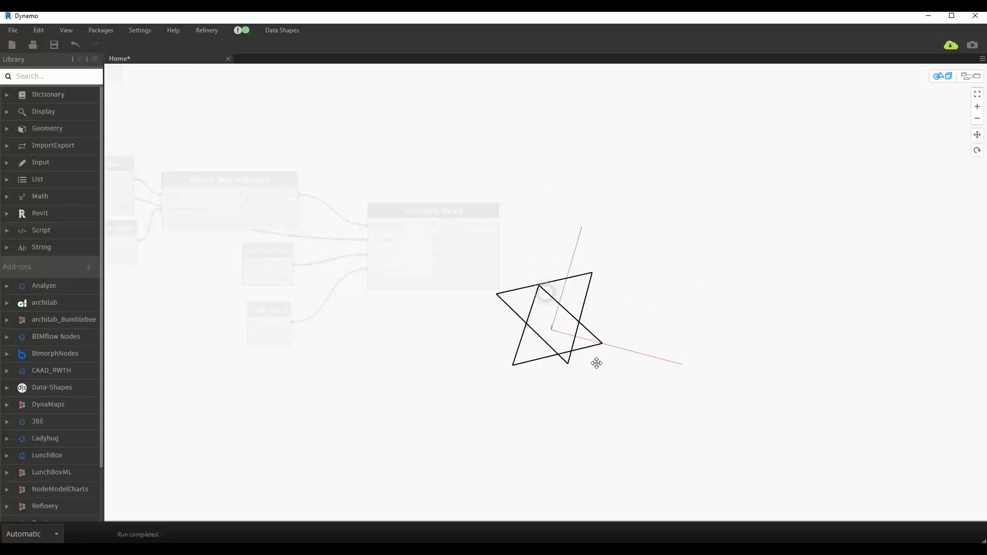
right_click_drag(604, 366, 600, 264)
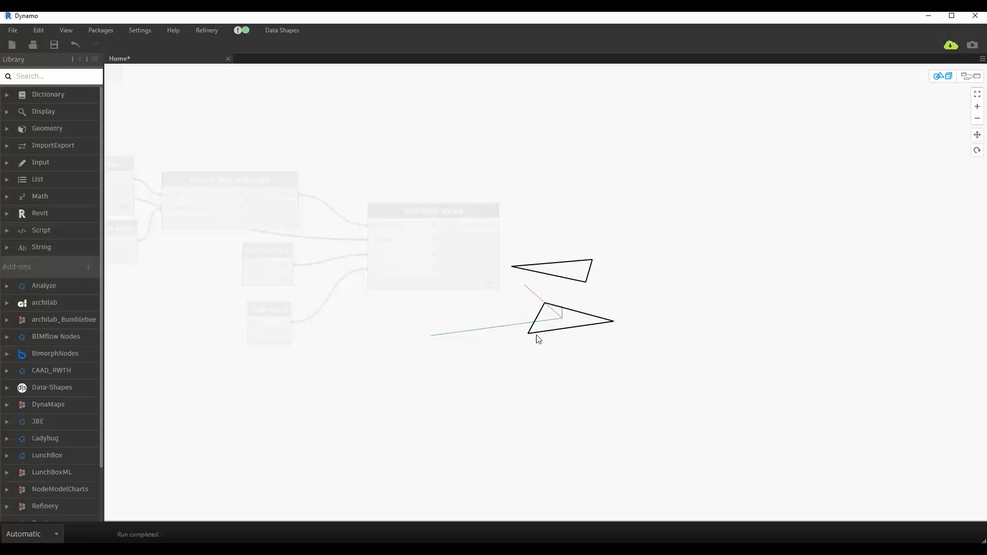
right_click_drag(538, 339, 508, 283)
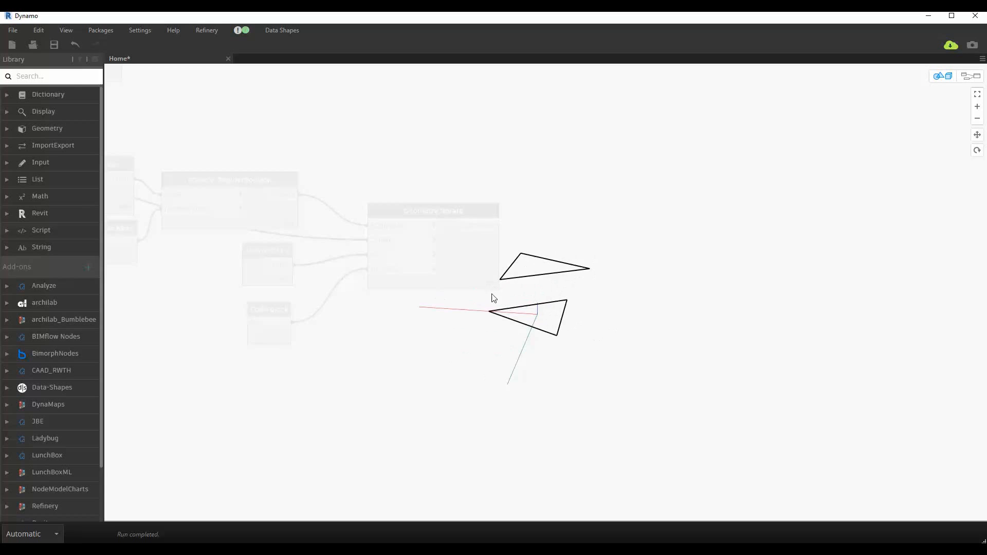
right_click_drag(592, 351, 459, 364)
key("ctrl+b")
mouse_move(498, 359)
middle_mouse_down()
mouse_move(388, 342)
mouse_move(492, 375)
mouse_move(482, 353)
middle_mouse_up()
key("ctrl+b")
right_click_drag(502, 353, 525, 375)
key("ctrl+b")
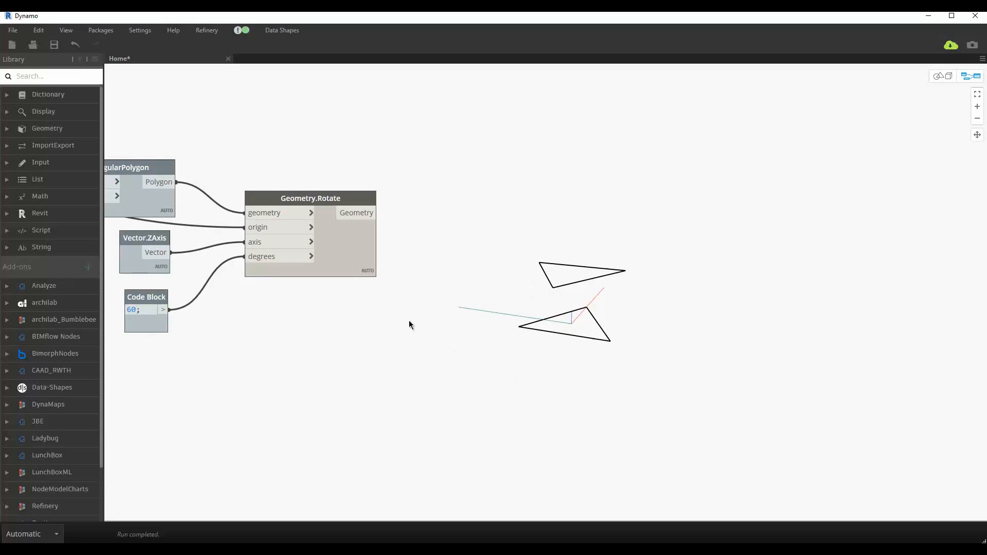
Step: Add a Geometry.Explode node beside Geometry.Rotate and connect the rotated Geometry output to its geometry input
right_click(436, 310)
type("e")
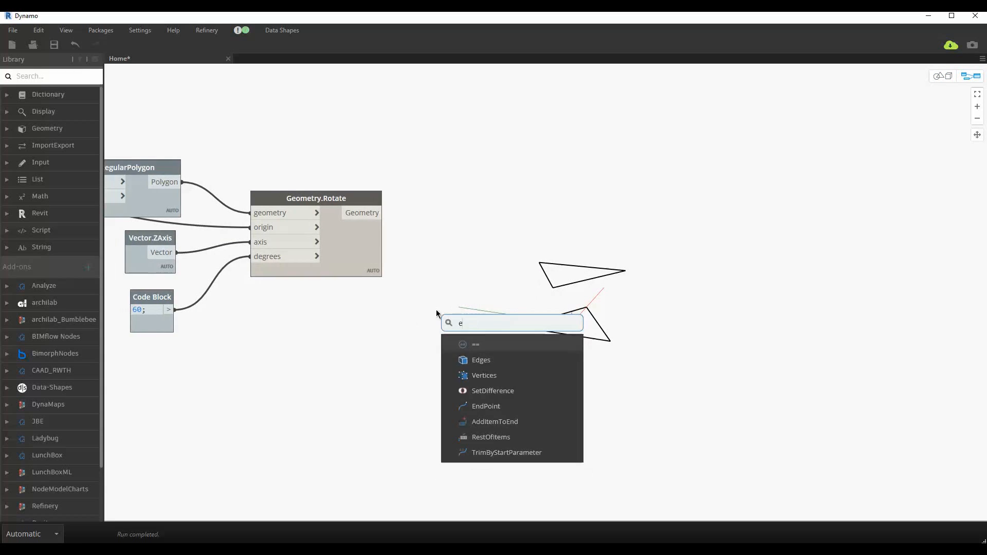
type("xplode")
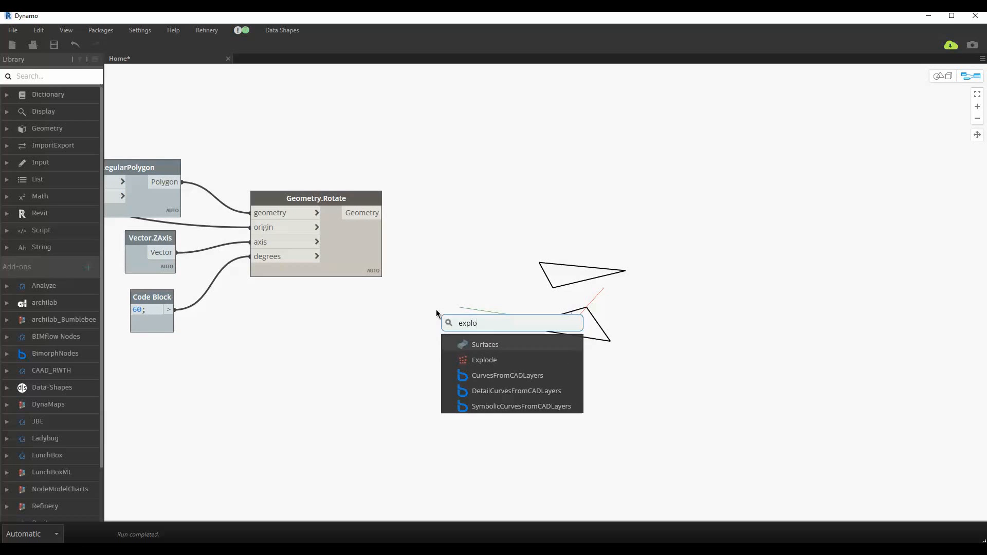
left_click(483, 345)
left_click_drag(494, 360, 413, 226)
left_click_drag(463, 210, 489, 203)
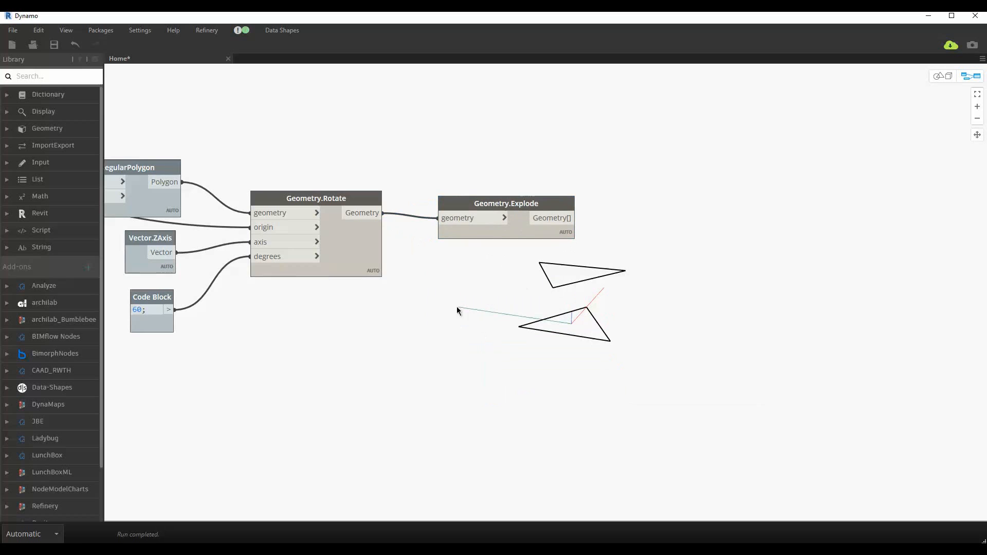
Step: Hide the geometry preview of Geometry.Rotate and check the list of curves output by Geometry.Explode
left_click_drag(397, 326, 330, 148)
right_click(381, 121)
key("Escape")
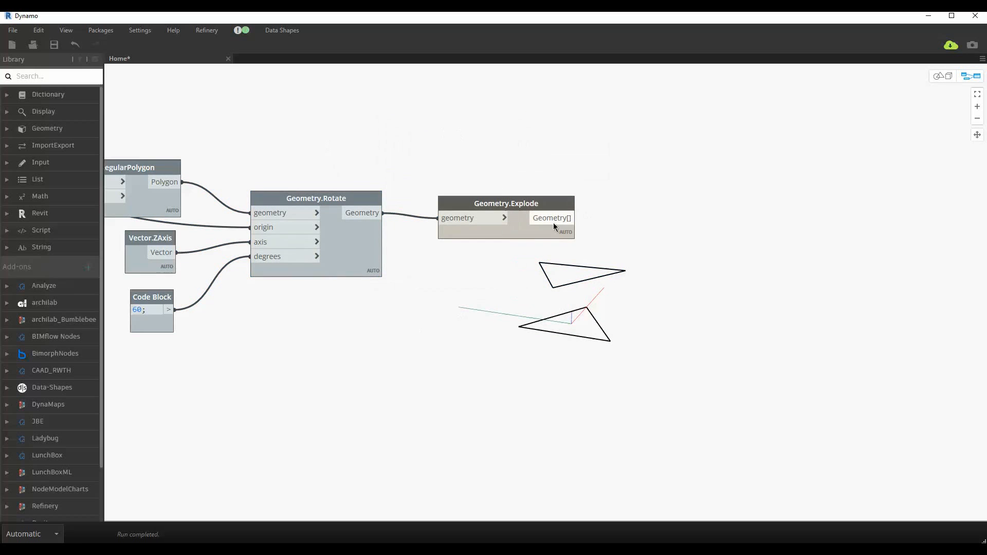
left_click(564, 244)
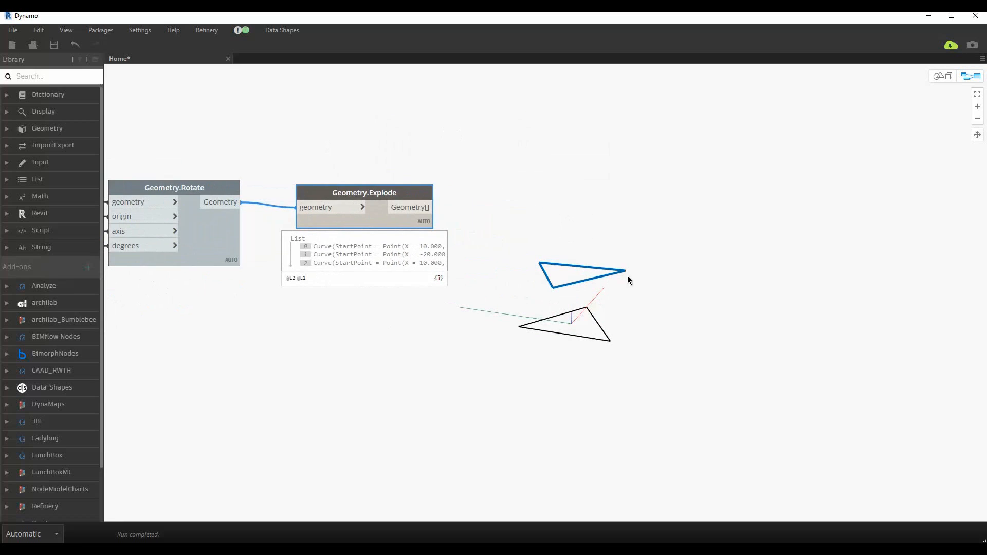
mouse_move(440, 234)
left_click(443, 342)
Step: Add a Curve.EndPoint node beside Geometry.Explode and connect the exploded Geometry[] output to its curve input
right_click(399, 294)
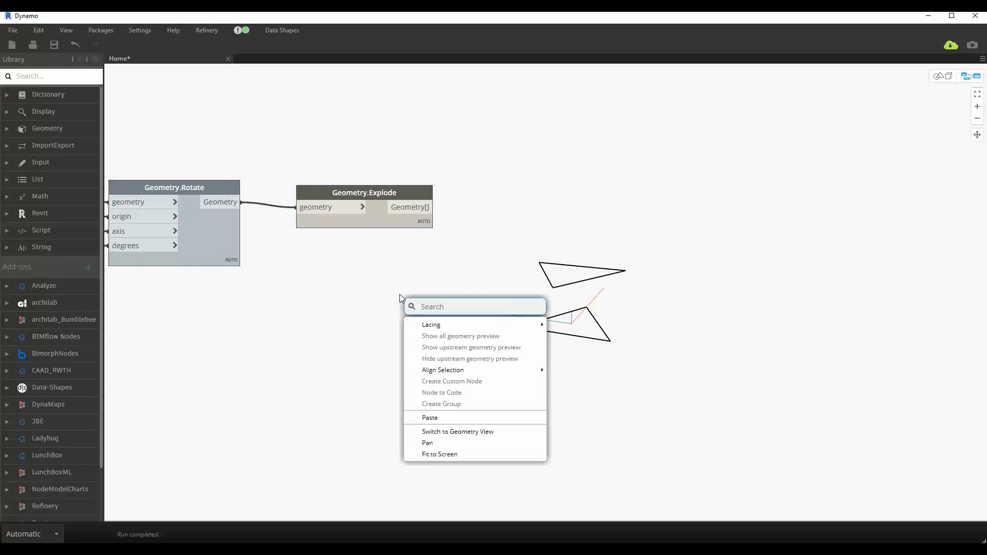
type("end")
left_click(455, 328)
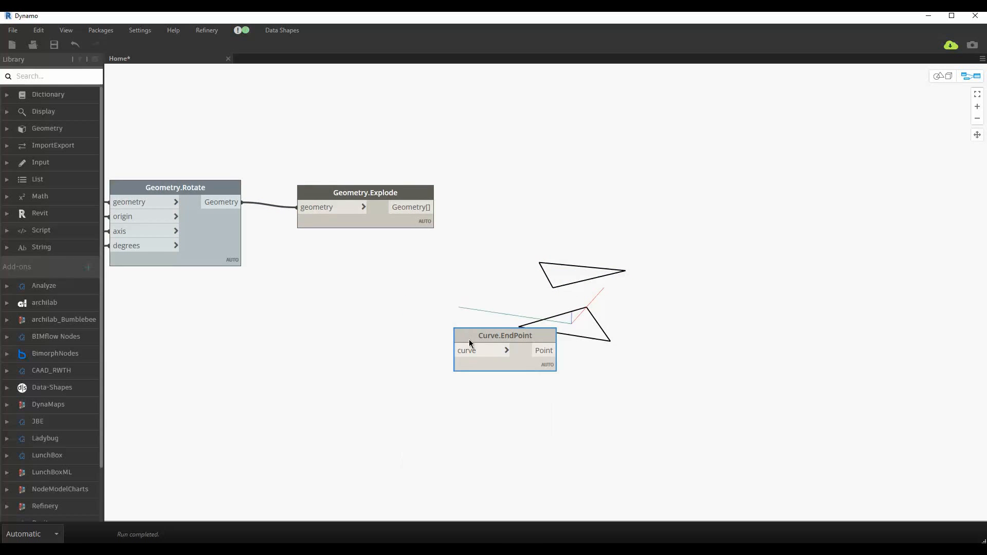
left_click_drag(435, 207, 478, 354)
left_click_drag(514, 349, 516, 199)
mouse_move(549, 232)
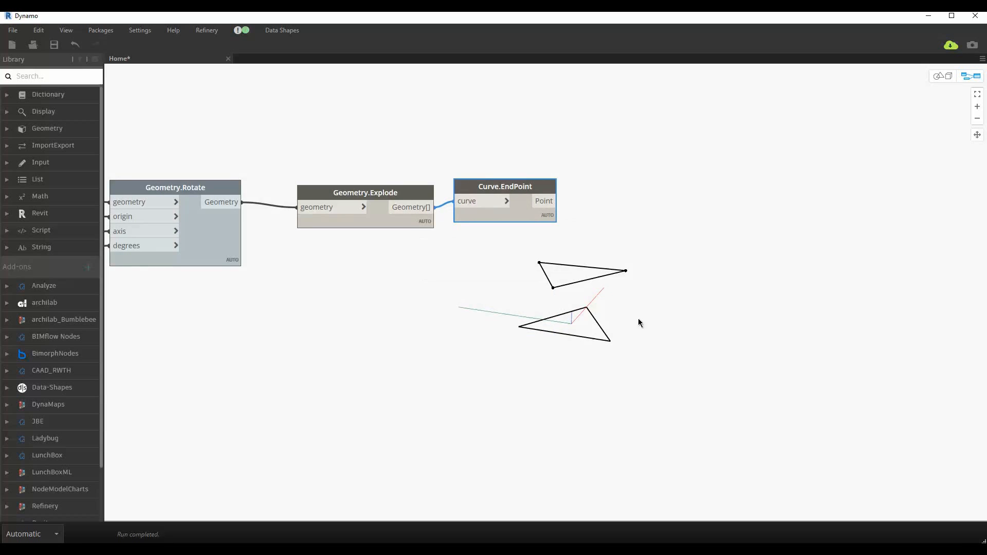
key("ctrl+b")
right_click_drag(646, 322, 621, 335)
key("ctrl+b")
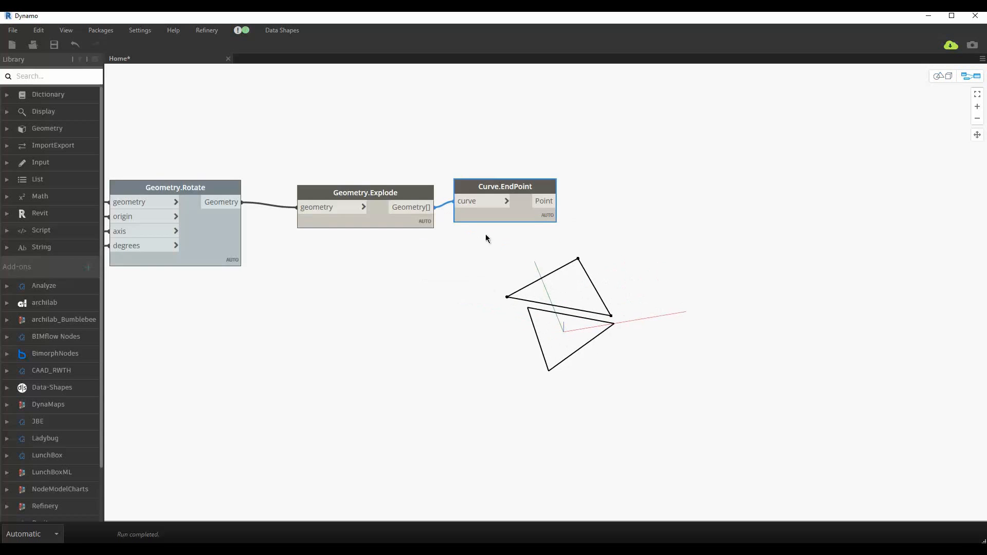
left_click_drag(529, 218, 522, 219)
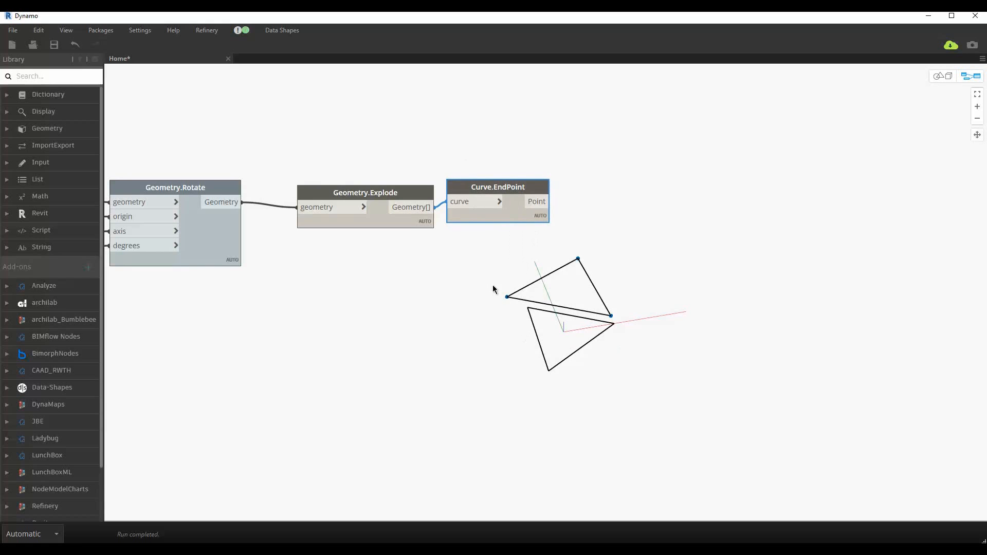
Step: Duplicate the Geometry.Explode and Curve.EndPoint nodes beside the upper group and connect the upper Polygon output to the copied Explode node
scroll(540, 348, "down", 3)
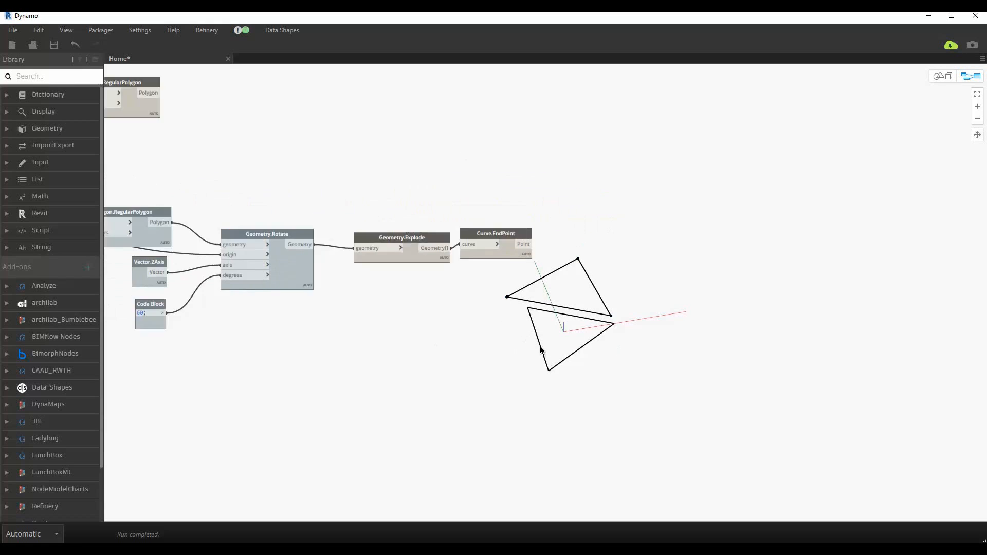
scroll(463, 323, "up", 1)
middle_click_drag(464, 323, 668, 366)
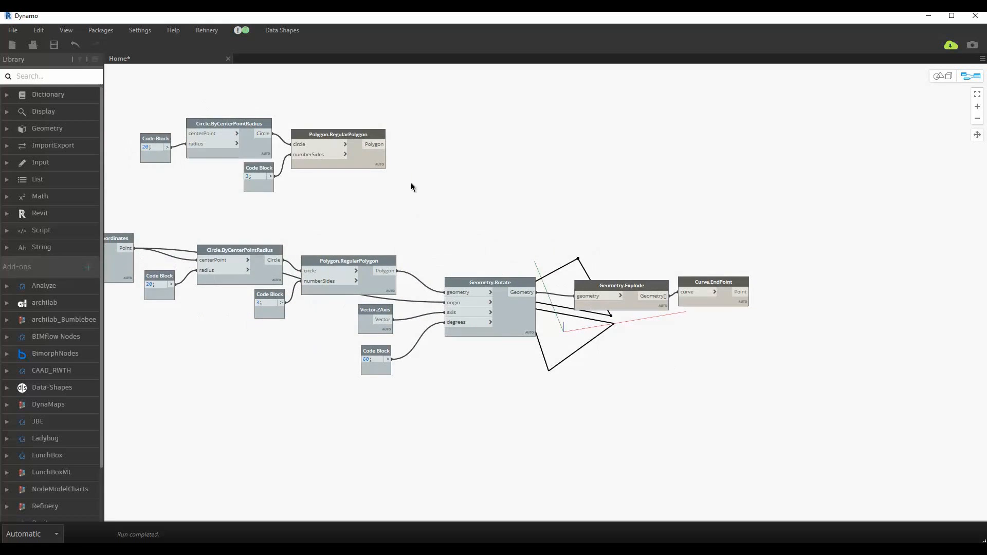
middle_click_drag(529, 251, 575, 269)
left_click_drag(633, 262, 633, 263)
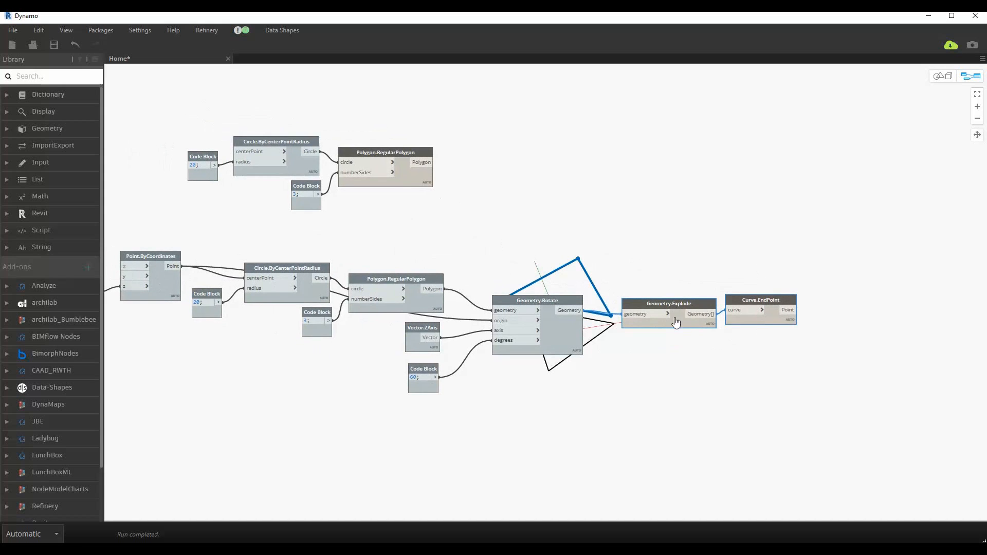
key("ctrl+c")
key("ctrl+v")
left_click_drag(840, 310, 533, 145)
left_click_drag(432, 162, 502, 153)
key("ctrl+b")
right_click_drag(596, 258, 595, 254)
key("ctrl+b")
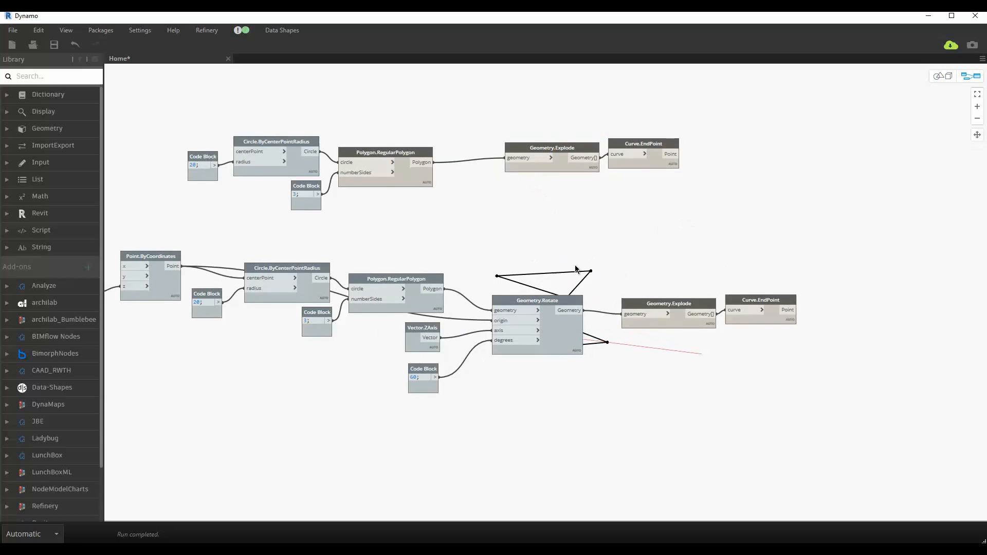
Step: Add a Line.ByStartPointEndPoint node and connect the upper Curve.EndPoint output to startPoint and the lower one to endPoint
middle_click_drag(575, 266, 397, 272)
middle_click_drag(524, 292, 347, 308)
scroll(513, 262, "up", 2)
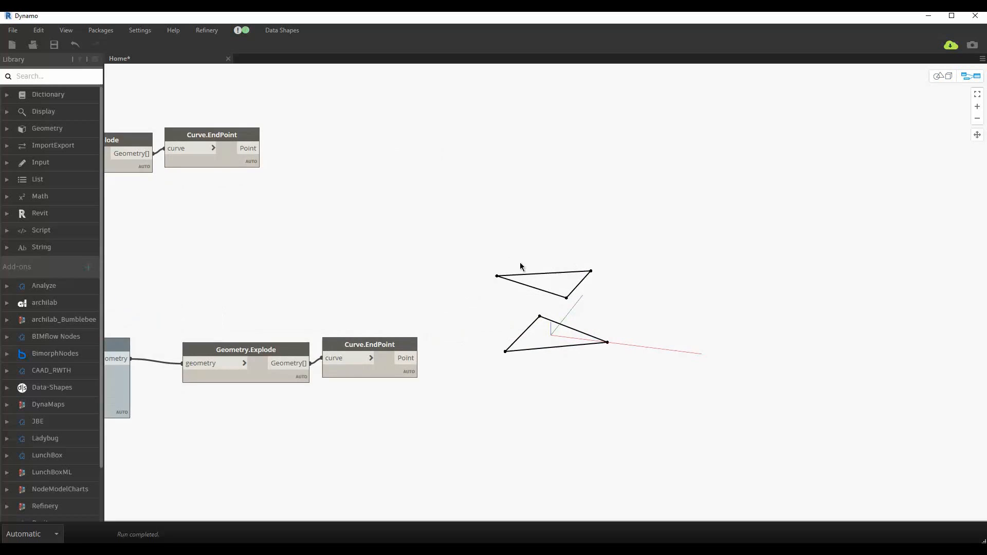
right_click(555, 249)
type("line by")
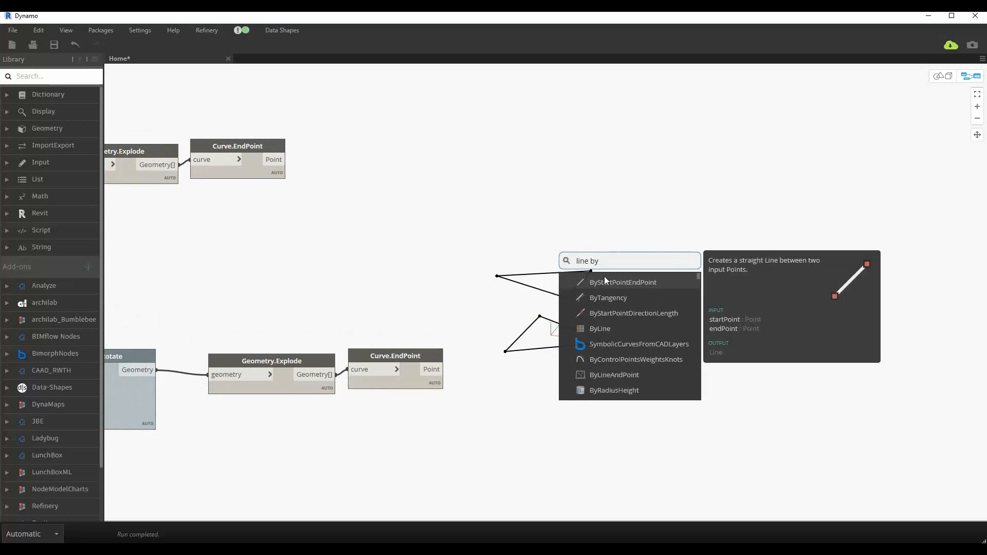
left_click(603, 281)
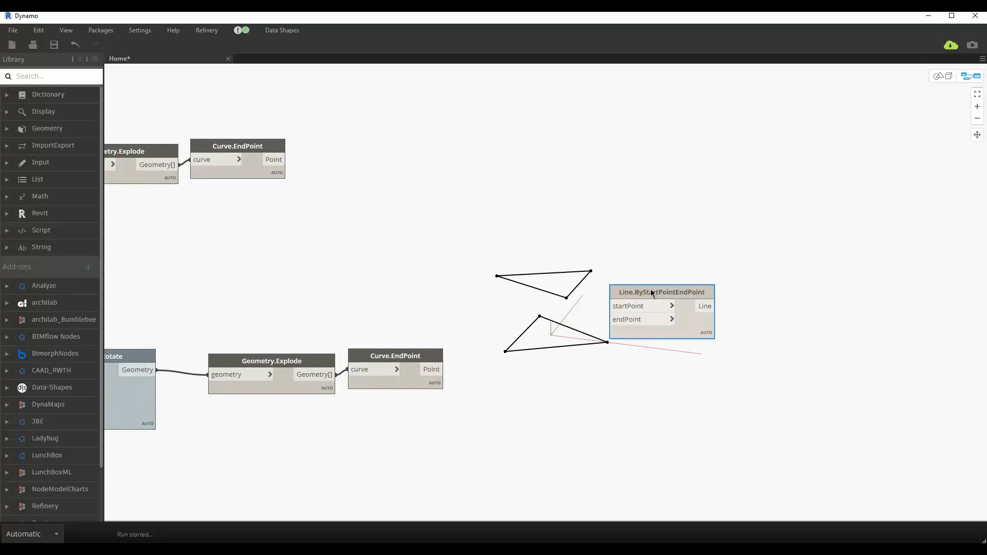
left_click_drag(641, 285, 587, 209)
left_click(286, 159)
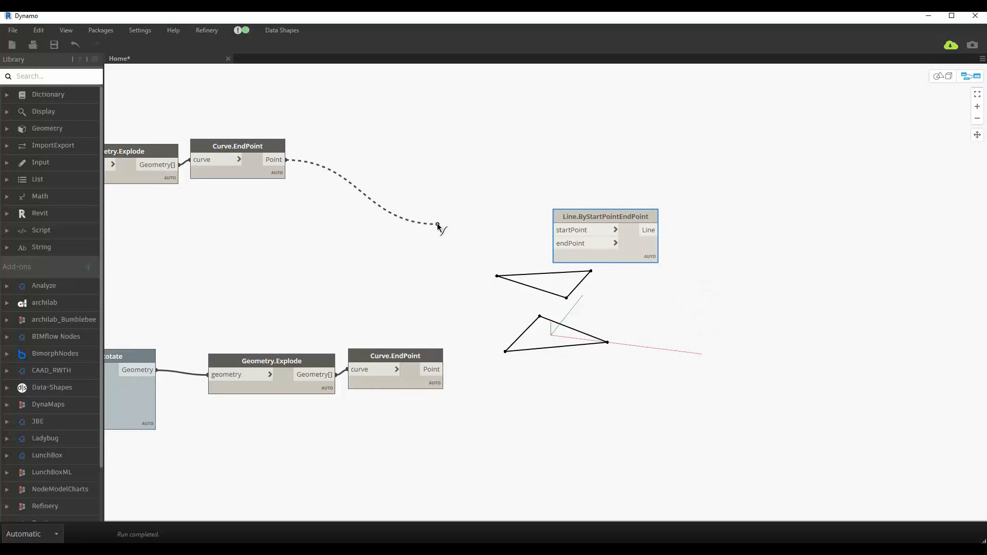
left_click(554, 230)
left_click(554, 243)
left_click(443, 369)
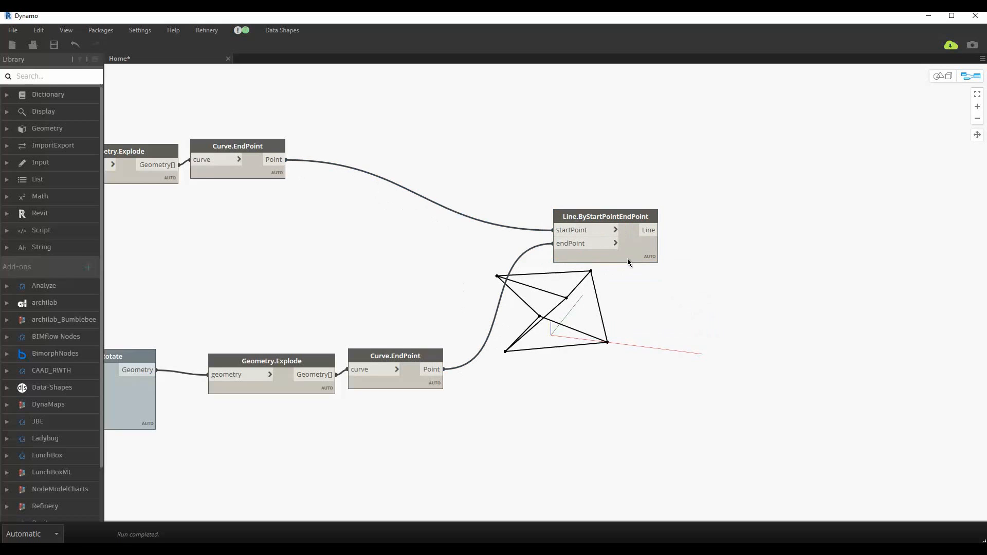
Step: Set the lacing of Line.ByStartPointEndPoint to Cross Product and inspect the resulting lines in the 3D preview
right_click(649, 257)
mouse_move(698, 307)
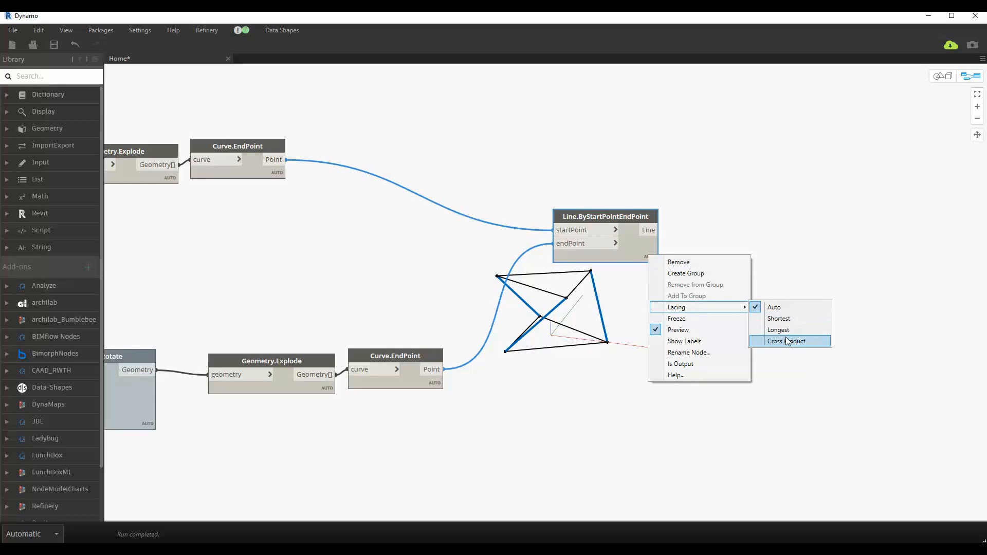
left_click(786, 337)
key("ctrl+b")
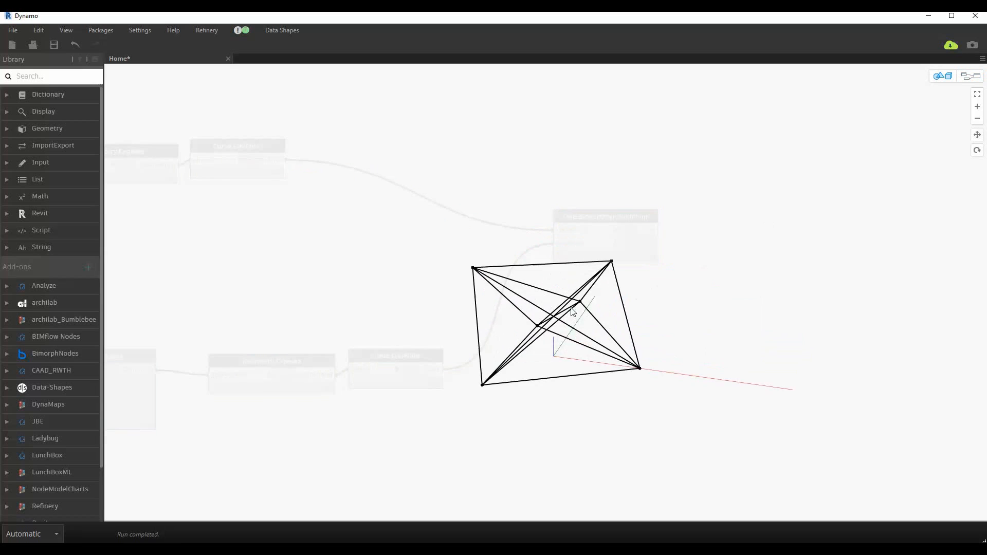
mouse_move(572, 311)
right_mouse_down()
mouse_move(623, 299)
mouse_move(601, 311)
mouse_move(643, 308)
mouse_move(663, 346)
mouse_move(508, 306)
mouse_move(509, 332)
mouse_move(535, 334)
mouse_move(544, 320)
mouse_move(621, 306)
mouse_move(643, 282)
mouse_move(645, 258)
right_mouse_up()
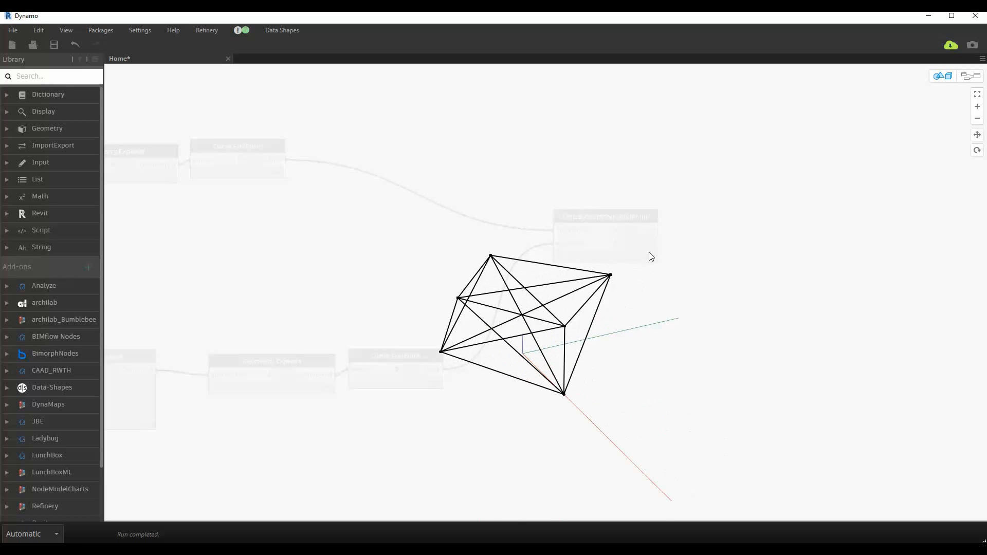
Step: Examine the nested list of lines output by Line.ByStartPointEndPoint and compare it with the geometry in the 3D preview
key("ctrl+b")
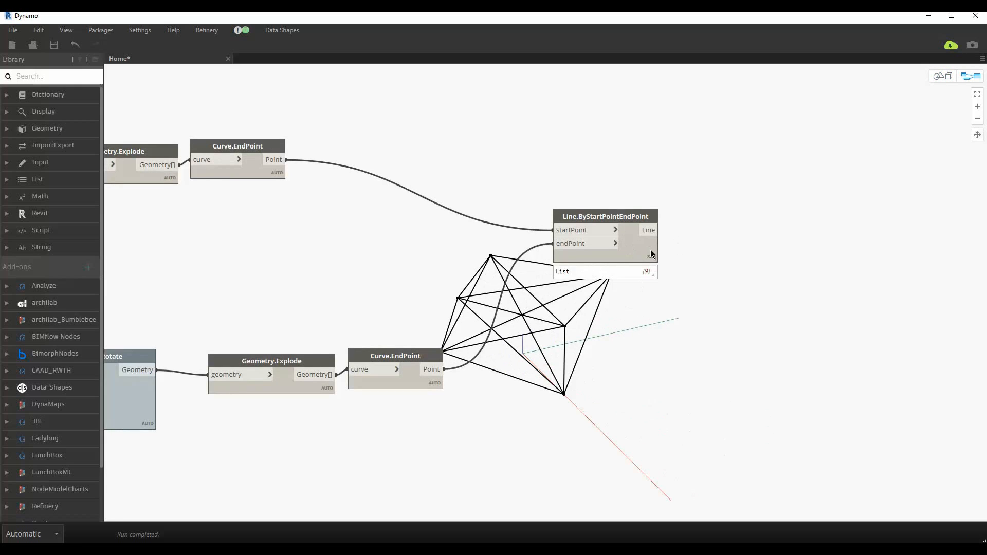
left_click(653, 275)
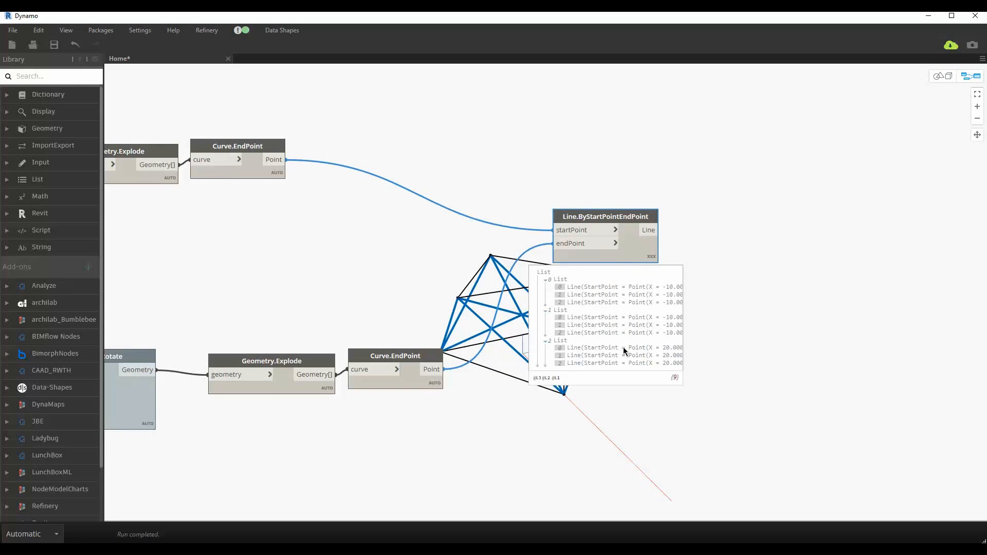
middle_click_drag(623, 347, 538, 304)
key("ctrl+b")
right_click_drag(590, 335, 531, 316)
key("ctrl+b")
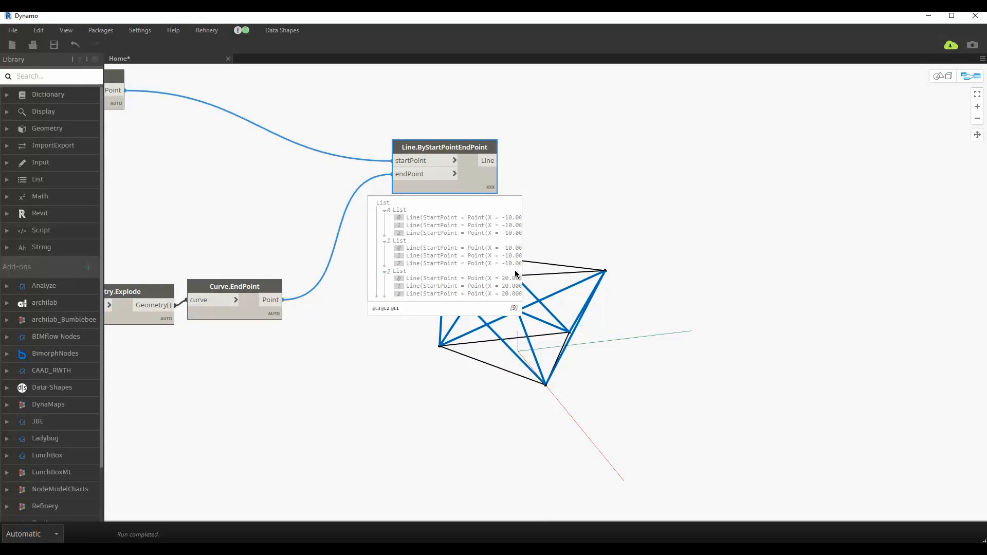
middle_click_drag(514, 270, 479, 250)
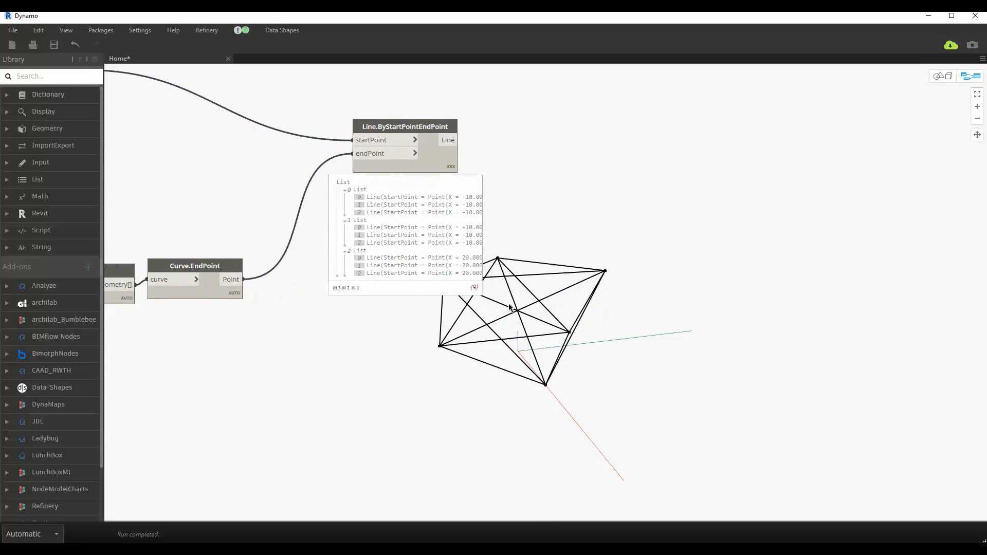
mouse_move(452, 184)
middle_click_drag(574, 237, 608, 257)
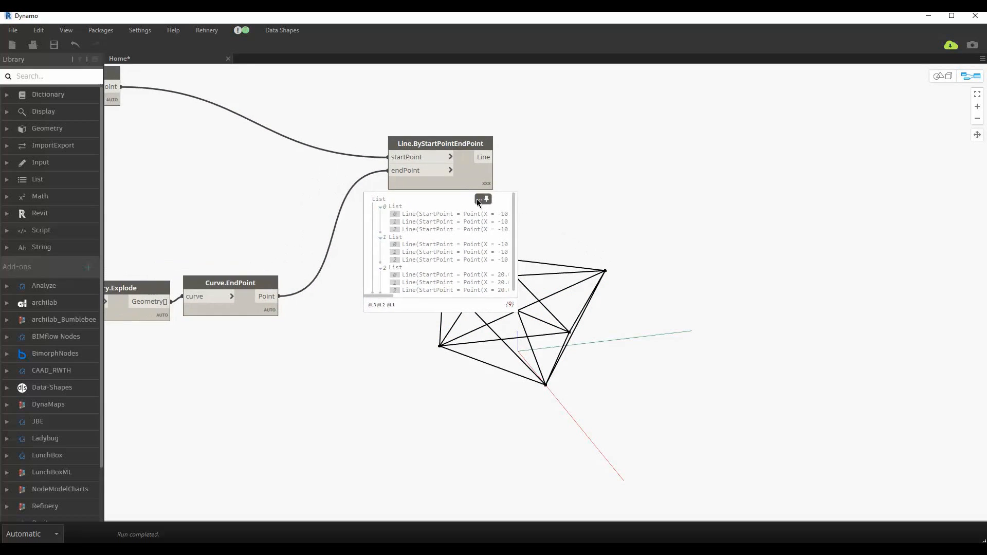
Step: Close the output list of Line.ByStartPointEndPoint, hide its geometry preview and inspect the two triangles in 3D
left_click(477, 200)
right_click(572, 184)
left_click(740, 205)
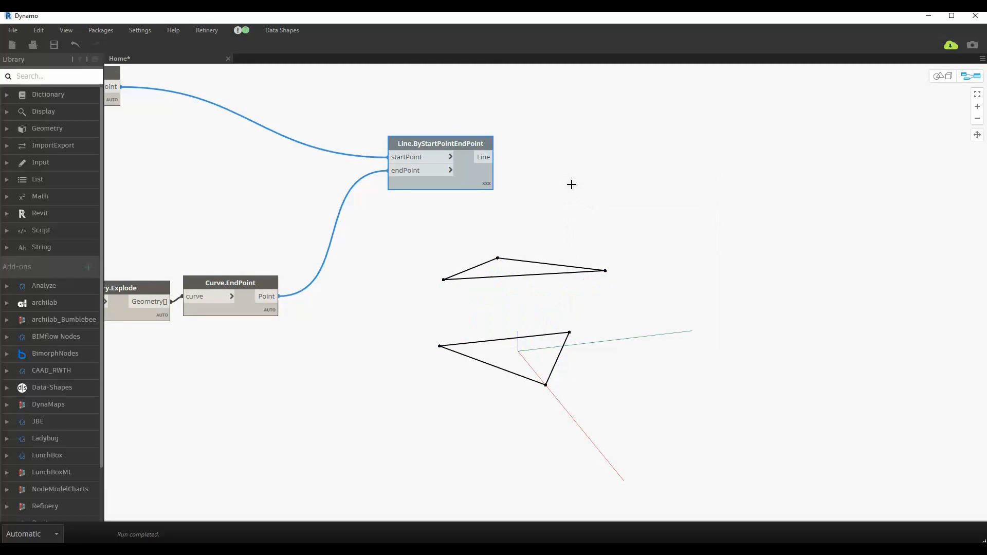
key("ctrl+b")
right_click_drag(568, 316, 592, 266)
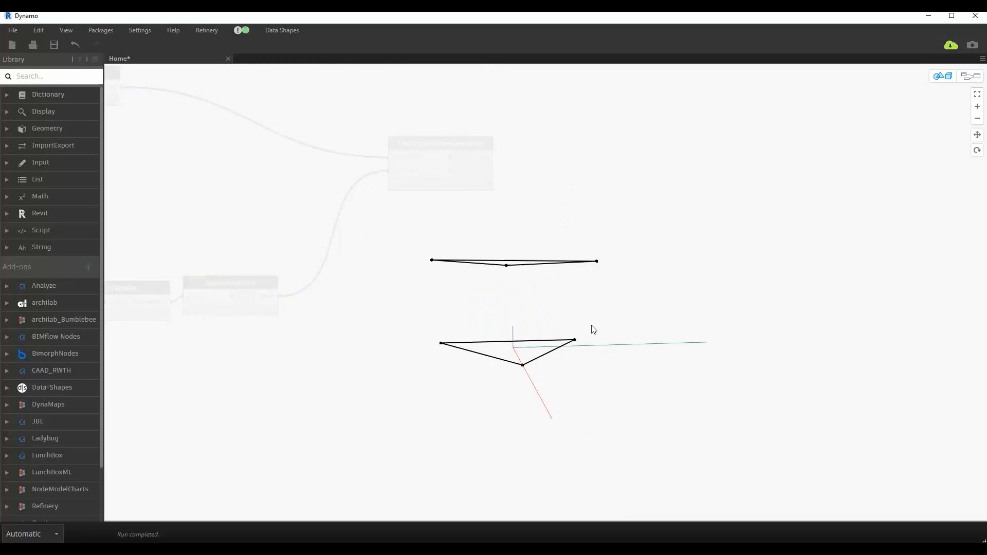
right_click_drag(490, 268, 559, 329)
key("ctrl+b")
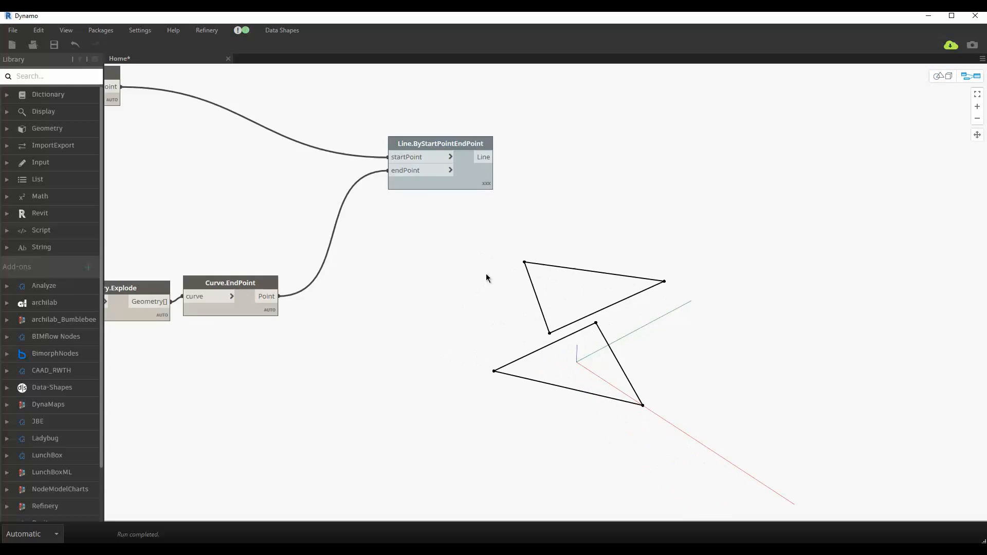
Step: Disconnect the startPoint and endPoint inputs of Line.ByStartPointEndPoint and move the node away from the Curve.EndPoint nodes
scroll(451, 258, "down", 2)
left_click_drag(333, 218, 308, 154)
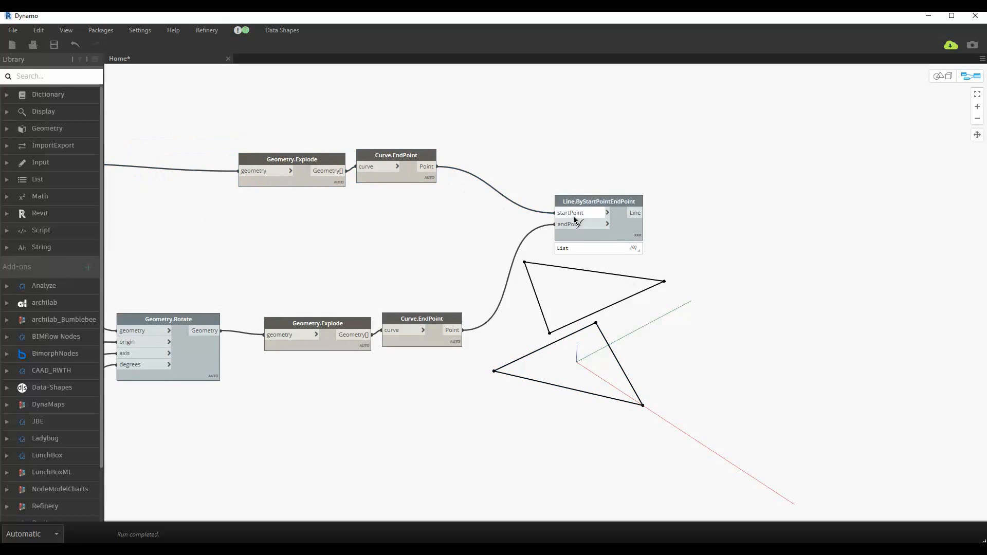
left_click_drag(558, 212, 550, 282)
left_click_drag(636, 200, 667, 122)
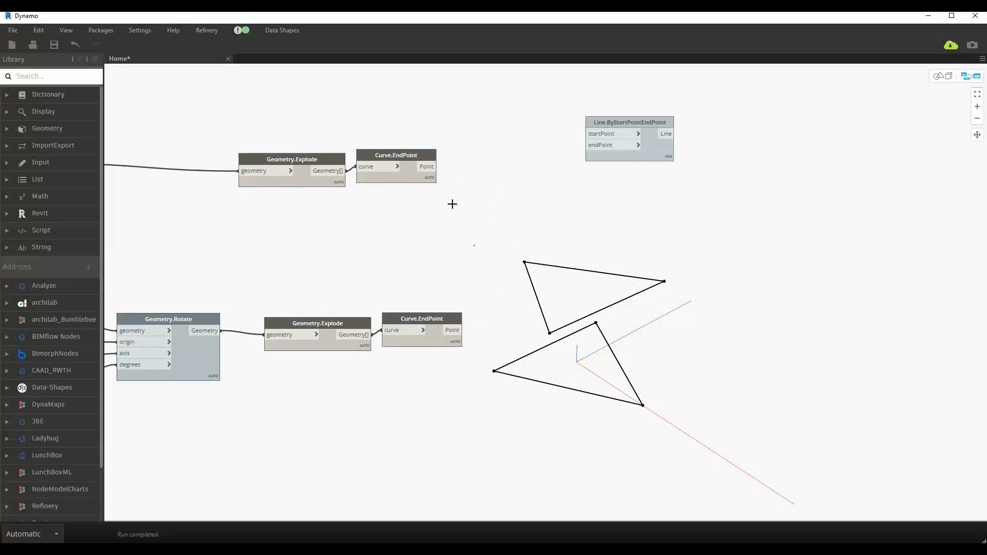
left_click_drag(462, 243, 411, 309)
Step: Add a List.Join node below Line.ByStartPointEndPoint and extend it to three inputs, list0 to list2
right_click(511, 232)
type("list j")
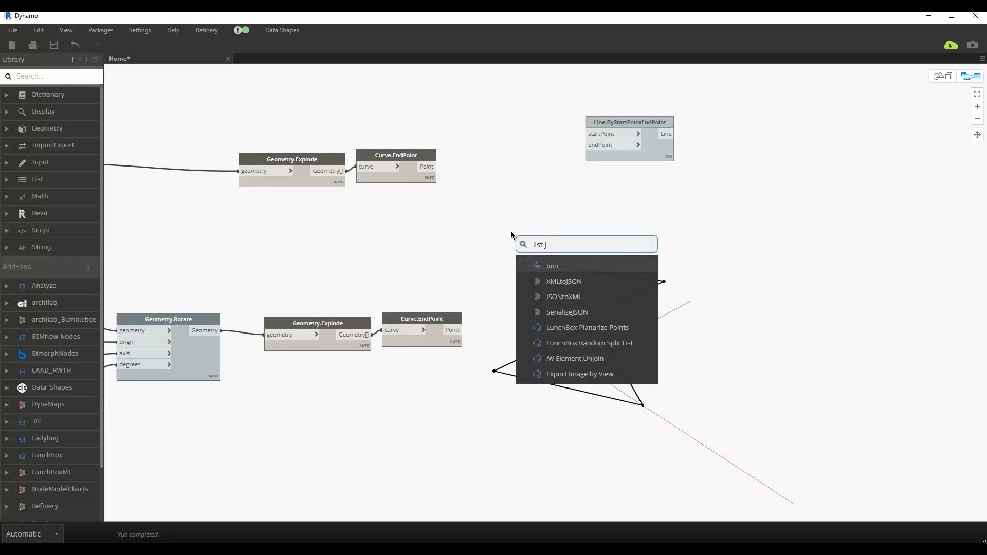
key("Return")
left_click_drag(533, 252, 593, 251)
left_click(555, 251)
left_click(555, 251)
left_click(545, 308)
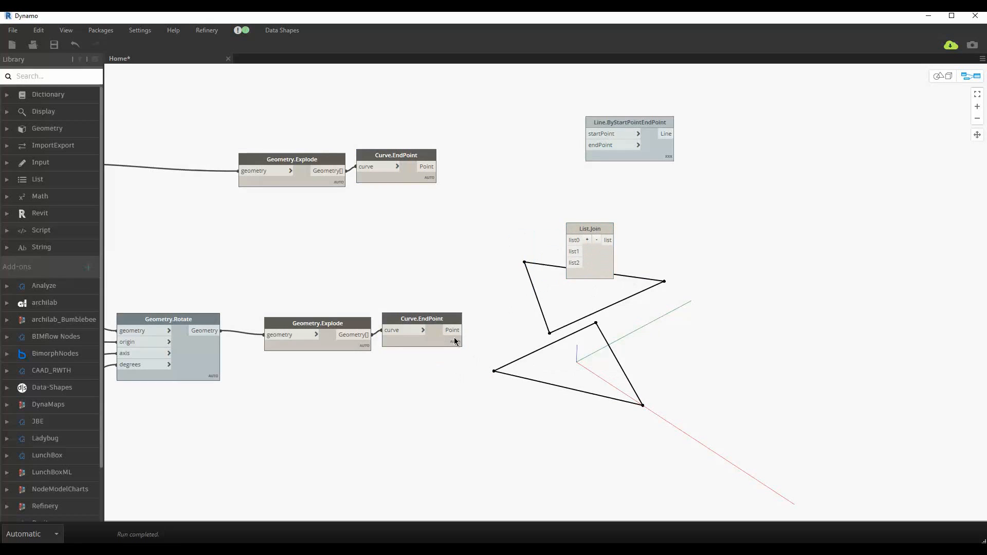
Step: Check the point lists output by the lower and upper Curve.EndPoint nodes
left_click(454, 354)
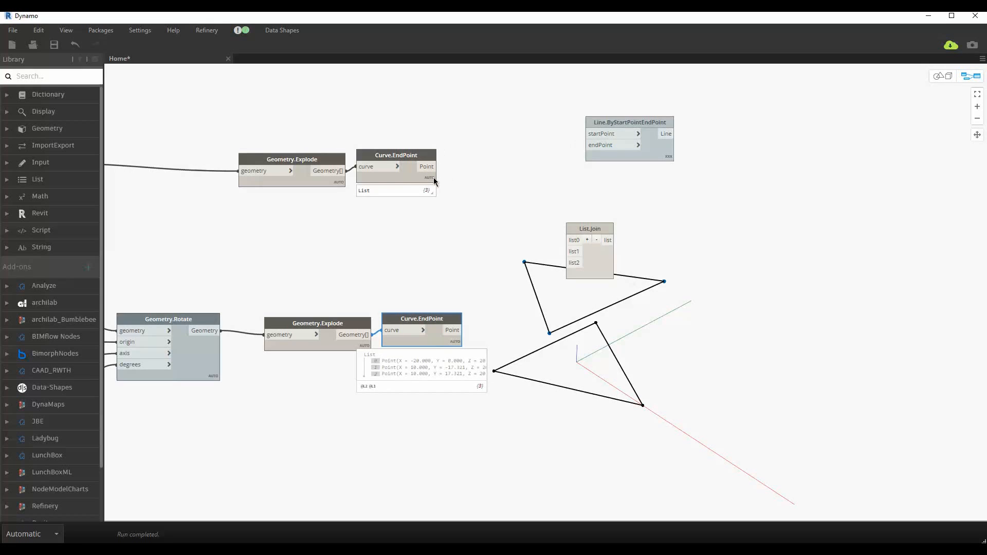
left_click(431, 172)
mouse_move(417, 195)
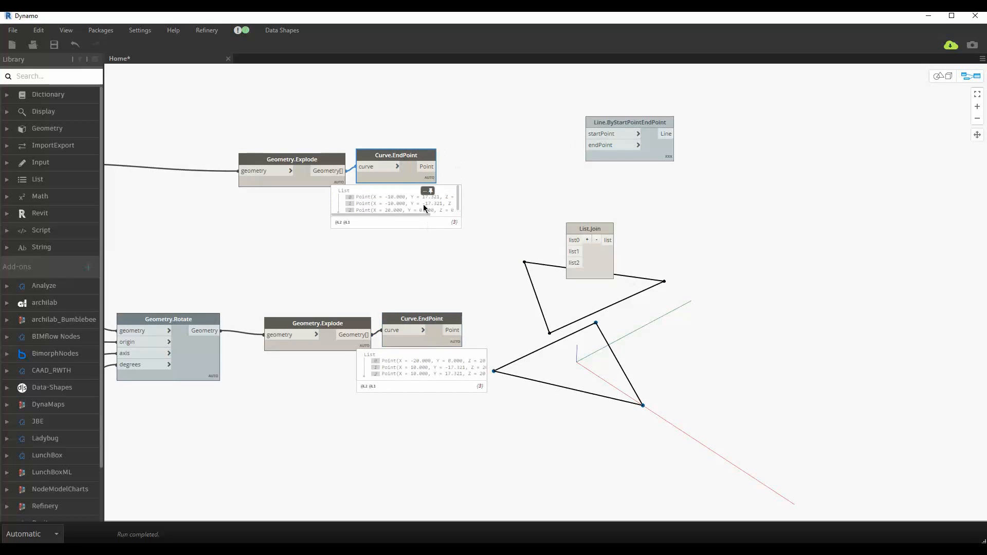
Step: Make room beside the upper Curve.EndPoint, add a List.GetItemAtIndex node there and connect the Point output to its list input
left_click_drag(603, 252, 855, 20)
middle_click_drag(612, 173, 531, 187)
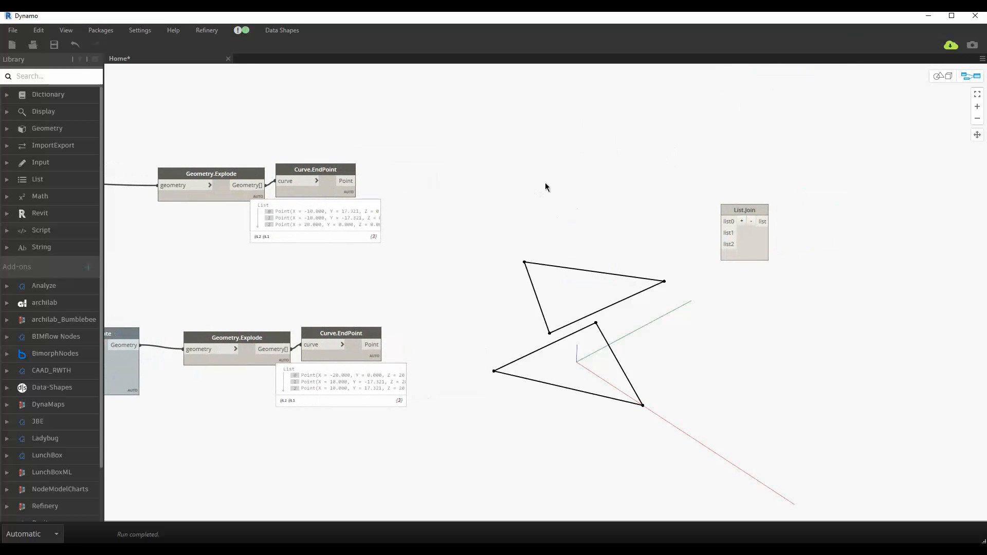
right_click(546, 186)
type("getitem")
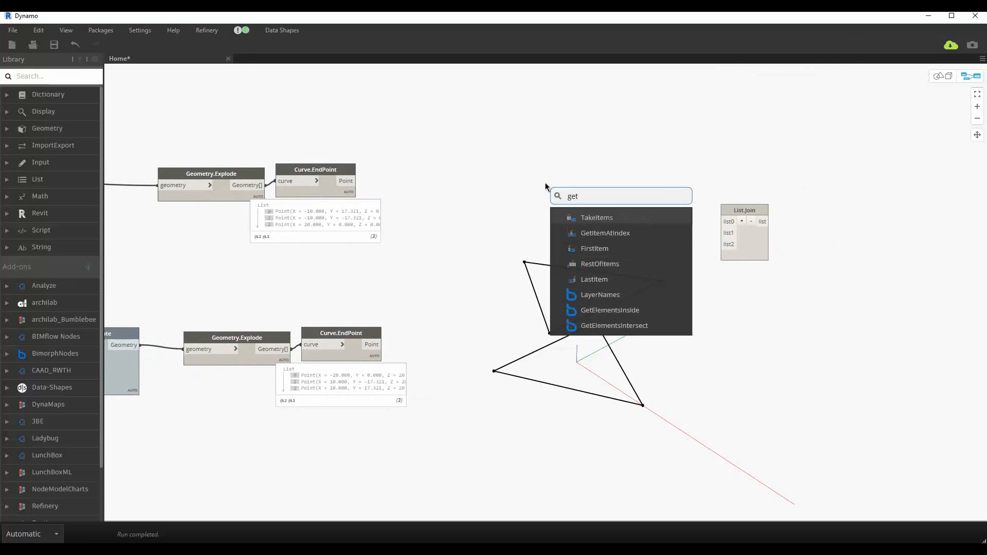
key("Return")
left_click_drag(545, 186, 503, 148)
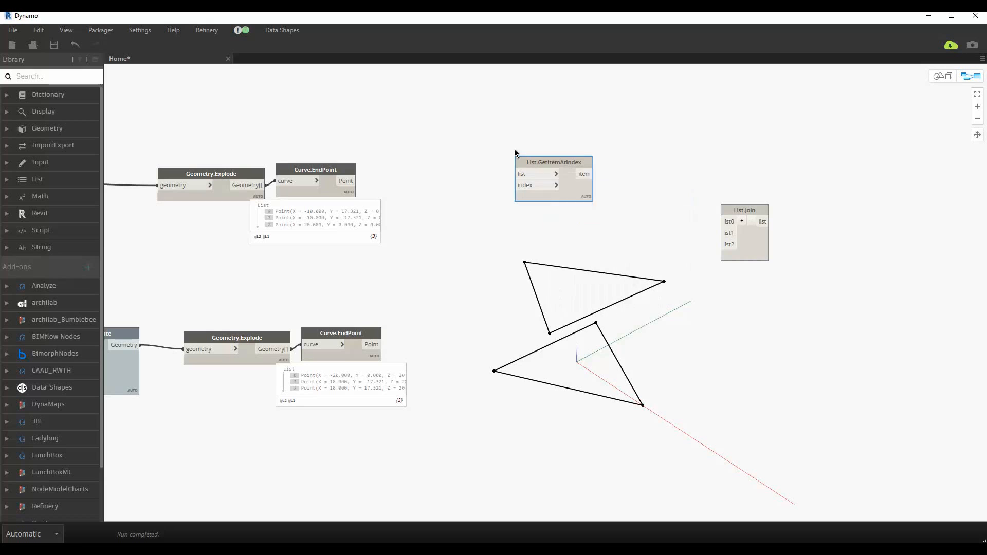
left_click(506, 164)
left_click(349, 180)
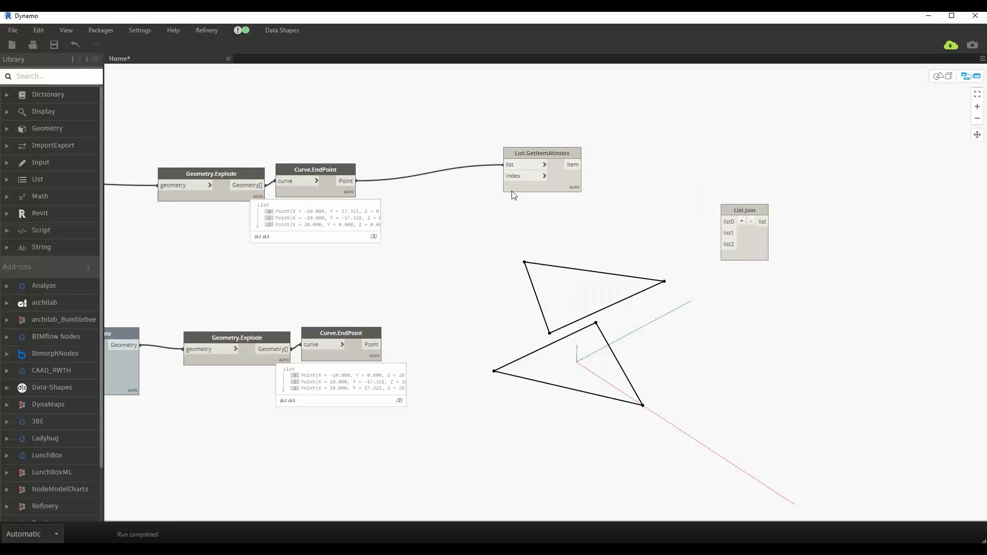
Step: Duplicate the List.GetItemAtIndex node twice and stack the three nodes in a column beside the upper Curve.EndPoint
left_click(516, 186)
key("ctrl+c")
key("ctrl+v")
key("ctrl+v")
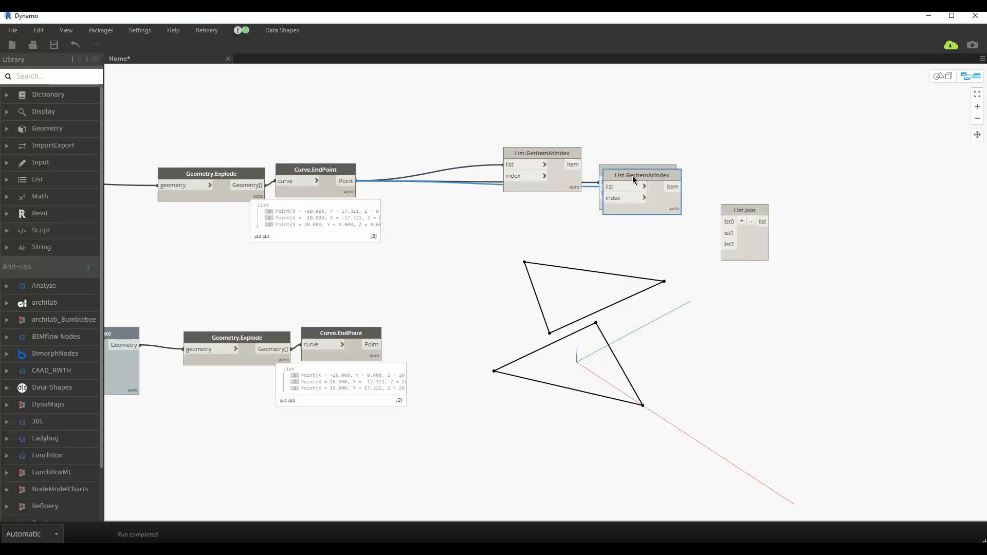
left_click_drag(632, 176, 521, 276)
left_click(530, 218, "shift")
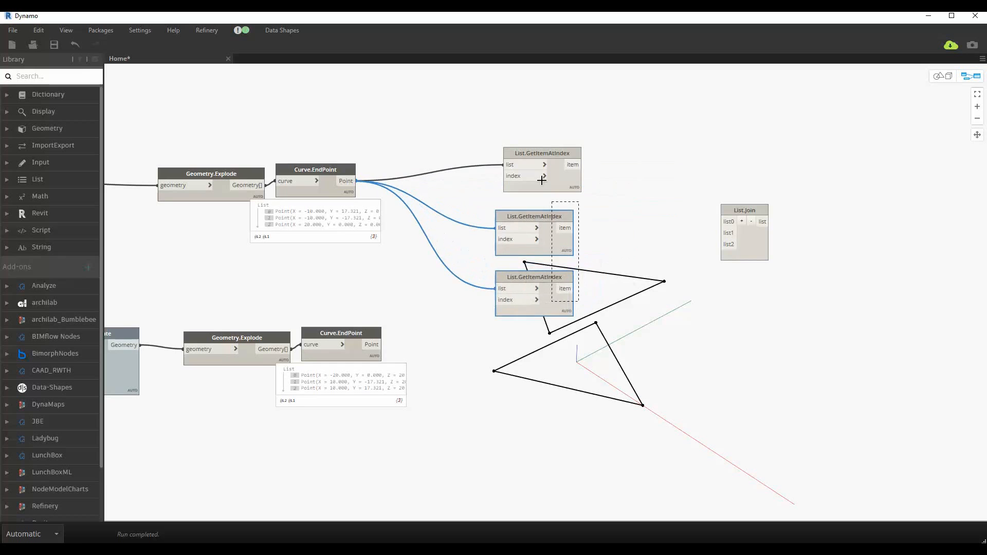
left_click(548, 180, "shift")
left_click_drag(571, 171, 612, 127)
Step: Add a Code Block containing 0; 1; 2; and connect each output to the index input of one List.GetItemAtIndex node
left_click(478, 188)
double_click(476, 189)
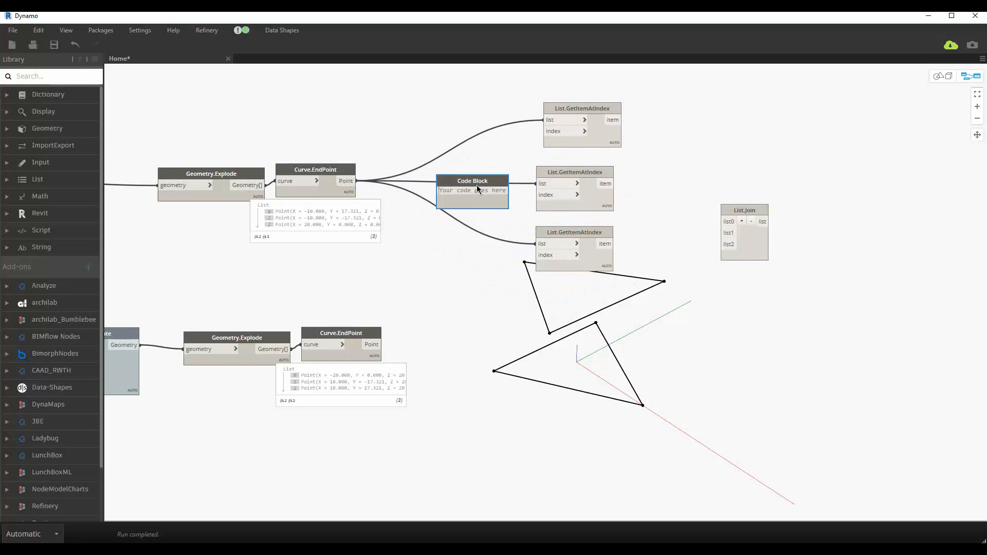
type("0;")
key("Return")
type("1;")
key("Return")
type("2;")
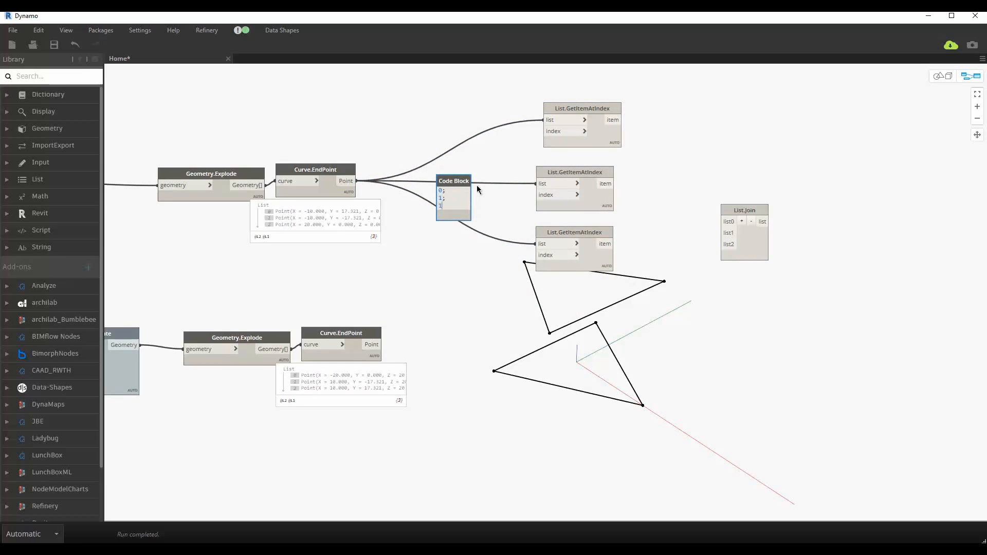
left_click(477, 189)
left_click_drag(469, 190, 536, 194)
left_click_drag(549, 256, 470, 224)
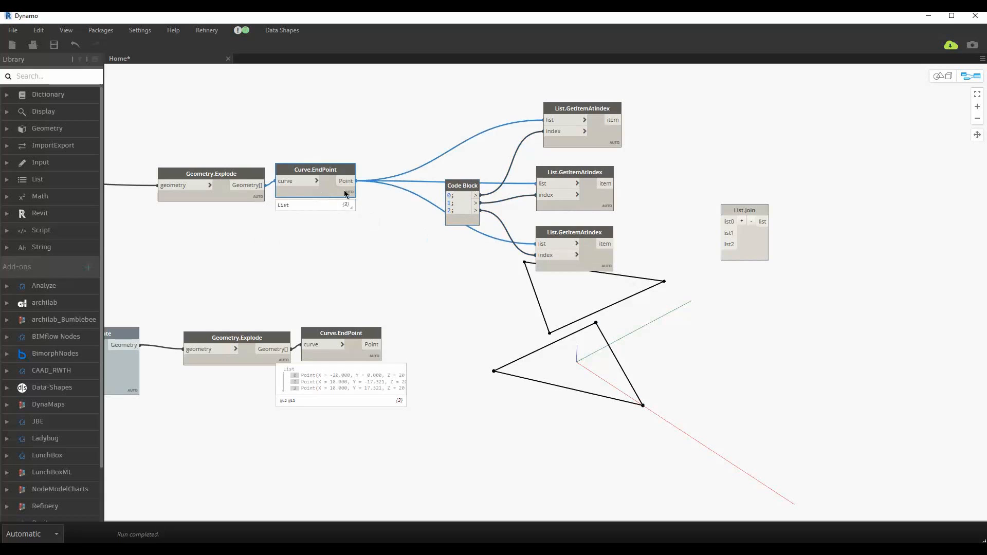
left_click_drag(344, 189, 384, 198)
Step: Replace the lower Curve.EndPoint with a copy of the upper Curve.EndPoint, Code Block and List.GetItemAtIndex nodes, fed by the lower Geometry.Explode
left_click(358, 354)
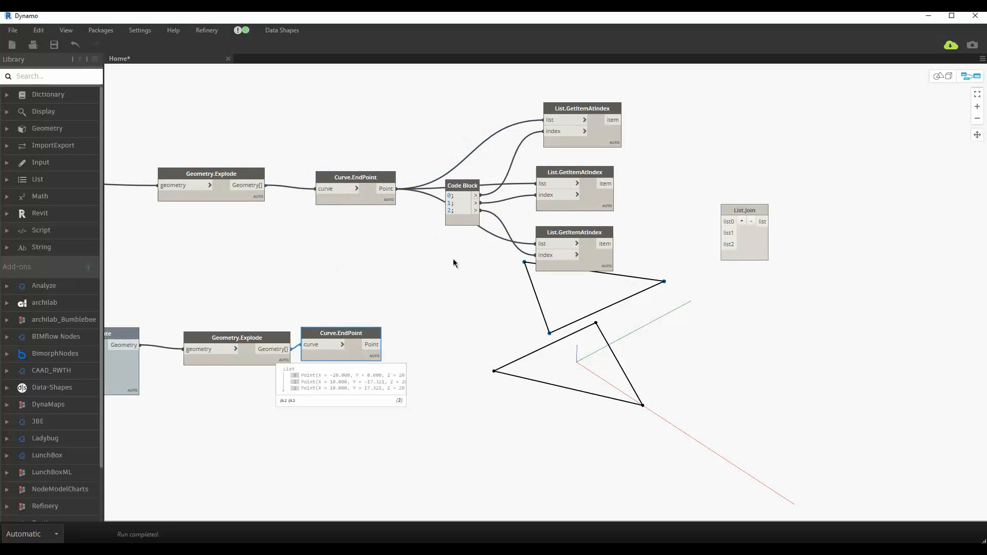
key("Delete")
left_click_drag(641, 295, 311, 109)
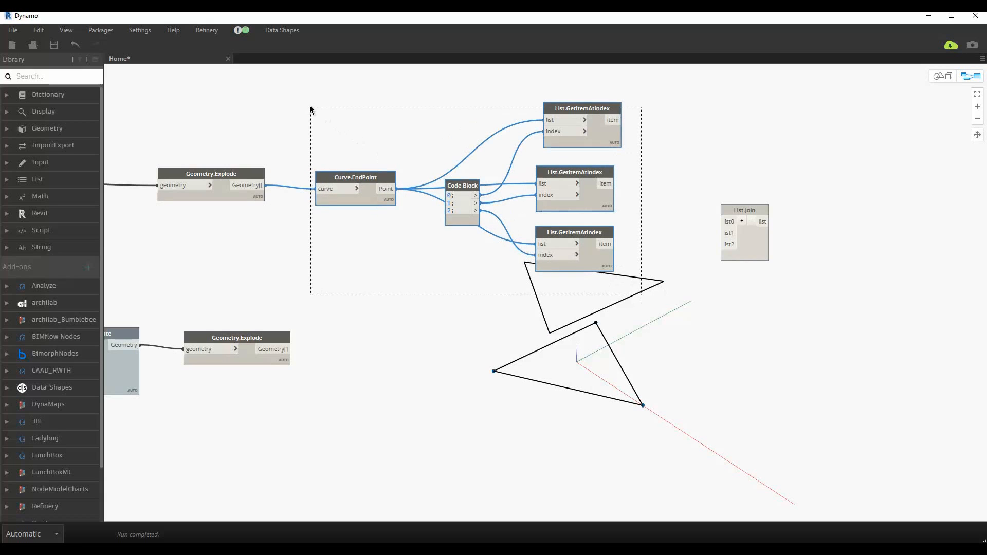
key("ctrl+c")
key("ctrl+v")
left_click_drag(689, 260, 399, 430)
left_click_drag(287, 349, 352, 433)
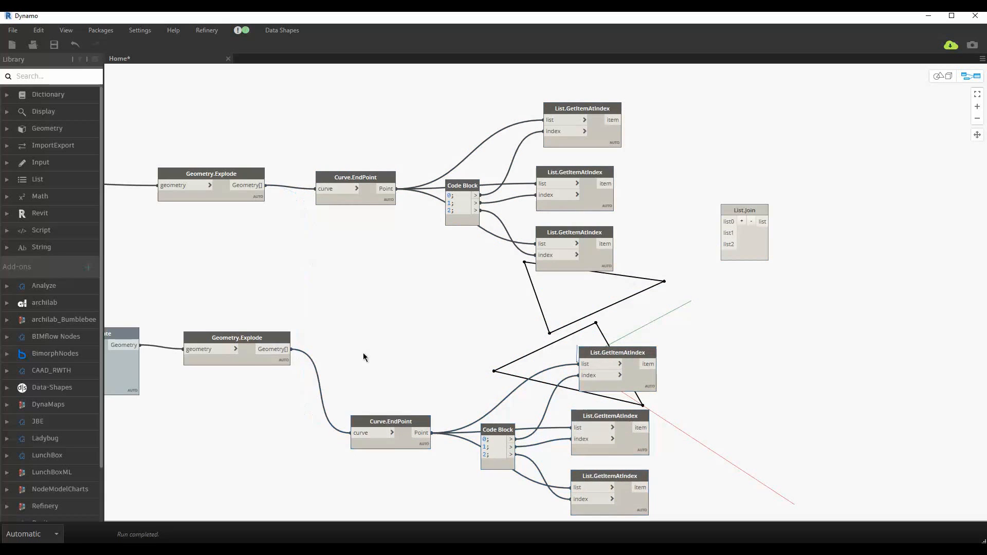
Step: Rearrange the graph, spacing the two point-item groups apart and placing List.Join beside them with Line.ByStartPointEndPoint farther out
scroll(411, 350, "down", 5)
left_click_drag(557, 411, 147, 273)
left_click_drag(299, 288, 313, 355)
left_click(632, 335)
left_click_drag(762, 285, 368, 190)
left_click(615, 306)
middle_click_drag(616, 306, 299, 305)
scroll(559, 250, "up", 3)
left_click_drag(493, 95, 688, 123)
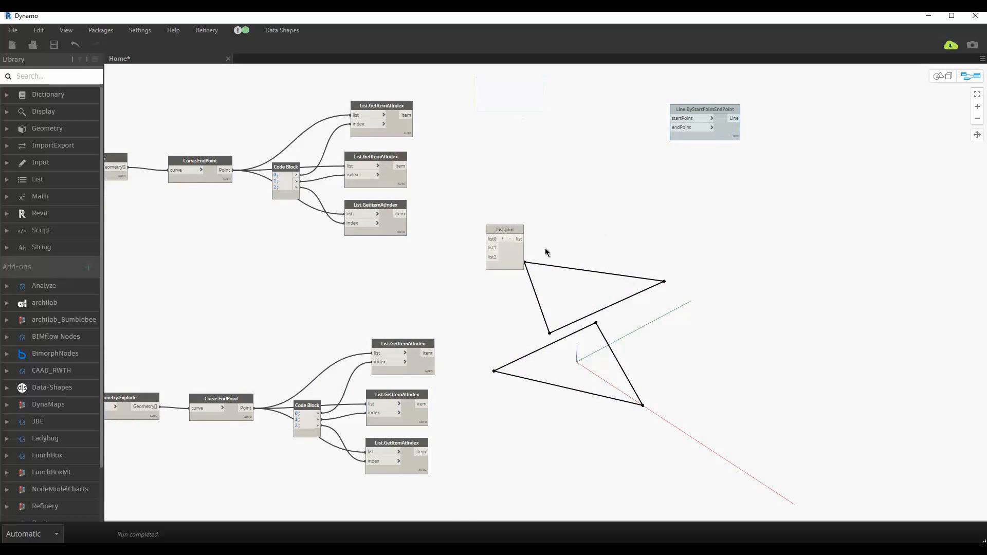
Step: Move List.Join up beside the upper point-item group and delete the Line.ByStartPointEndPoint node
left_click_drag(514, 226, 536, 121)
left_click(734, 127)
key("Delete")
scroll(485, 181, "up", 3)
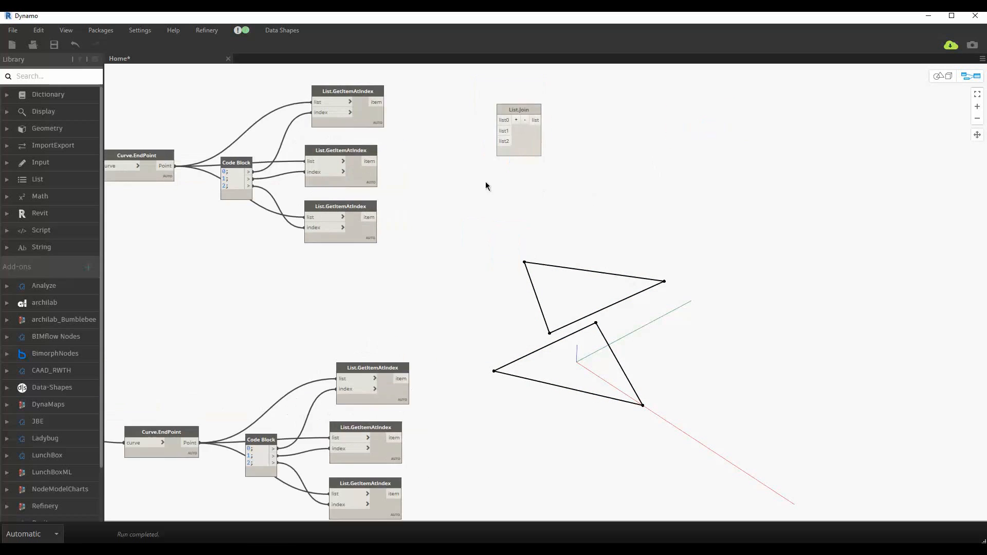
right_click(491, 184)
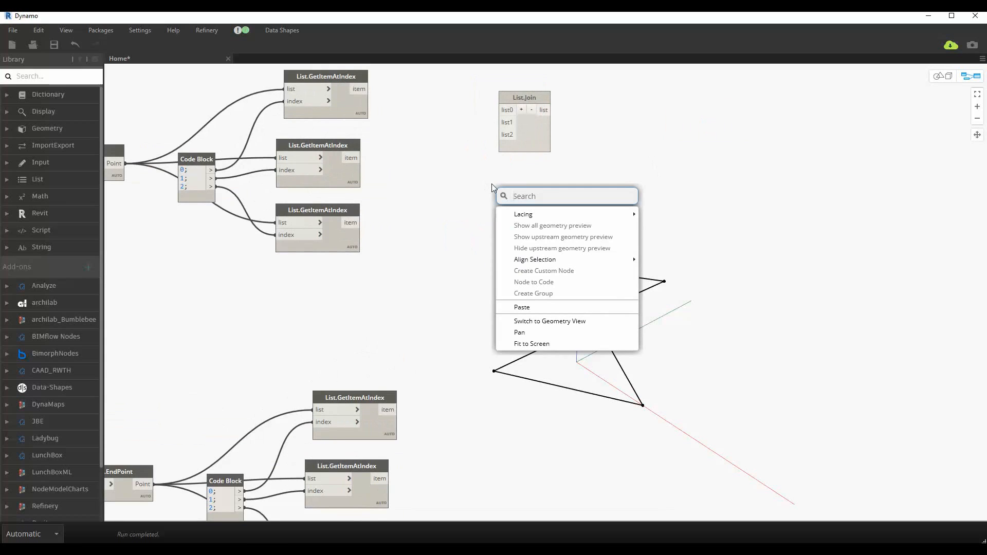
left_click(487, 183)
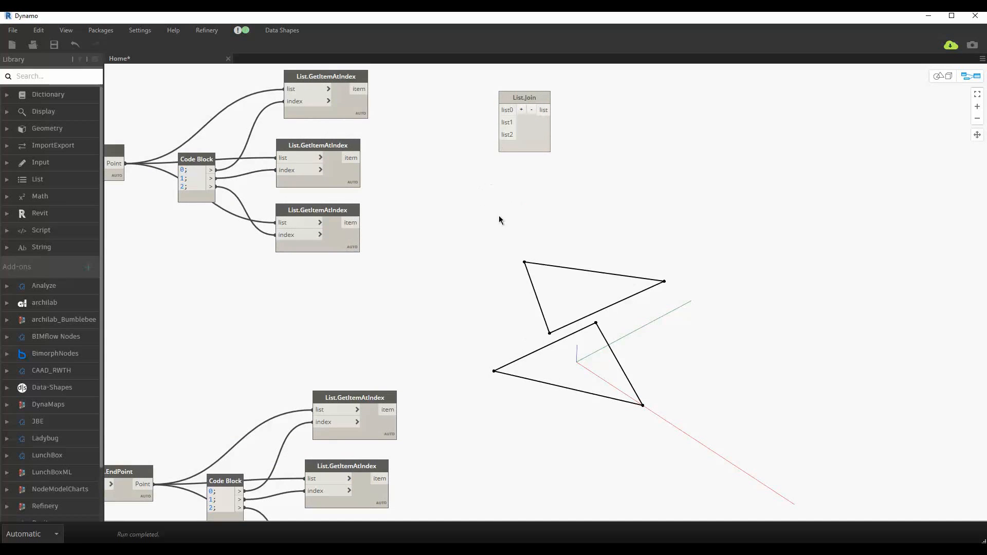
right_click(492, 235)
type("list")
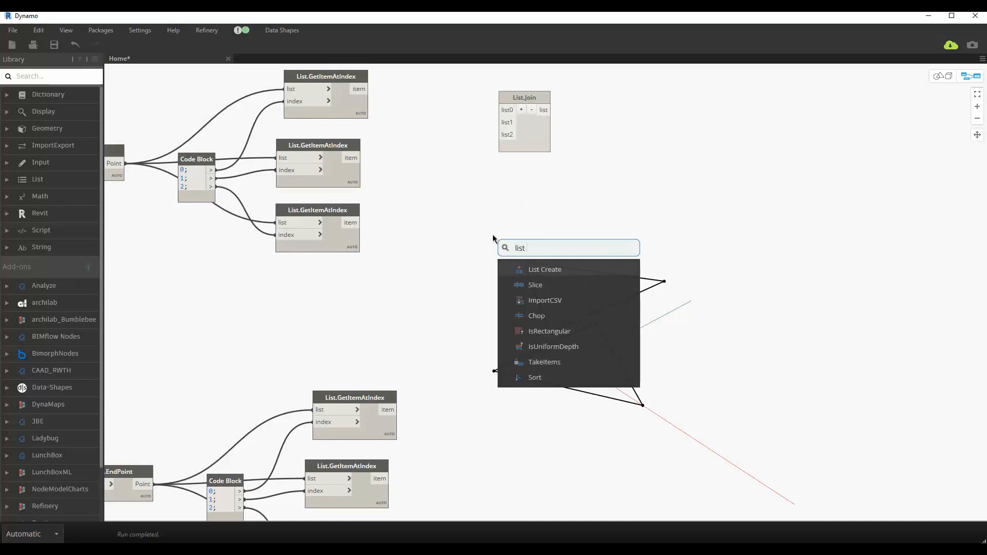
left_click(480, 219)
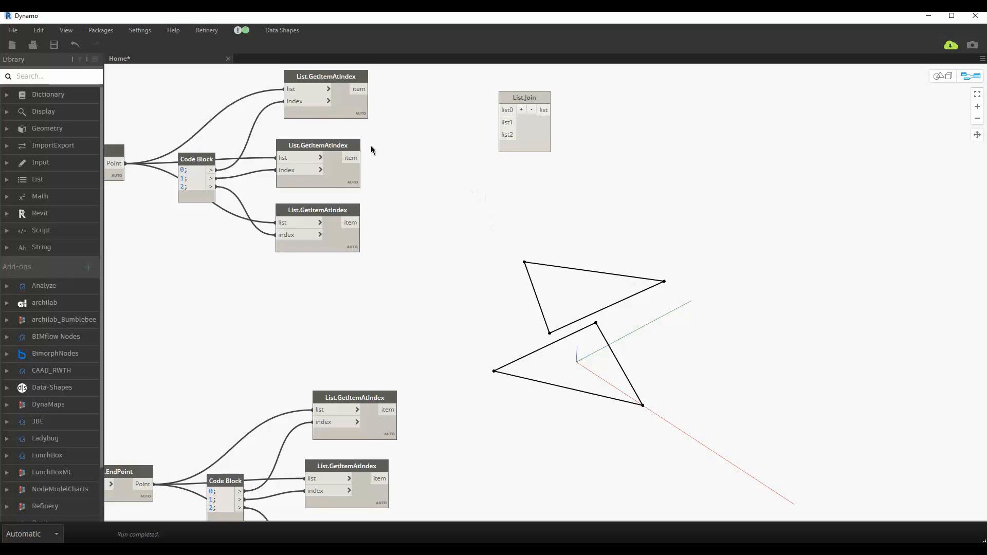
Step: Highlight the corners given by the upper index 0 and 1 items and connect these items to list0 and list1 of List.Join
left_click(346, 112)
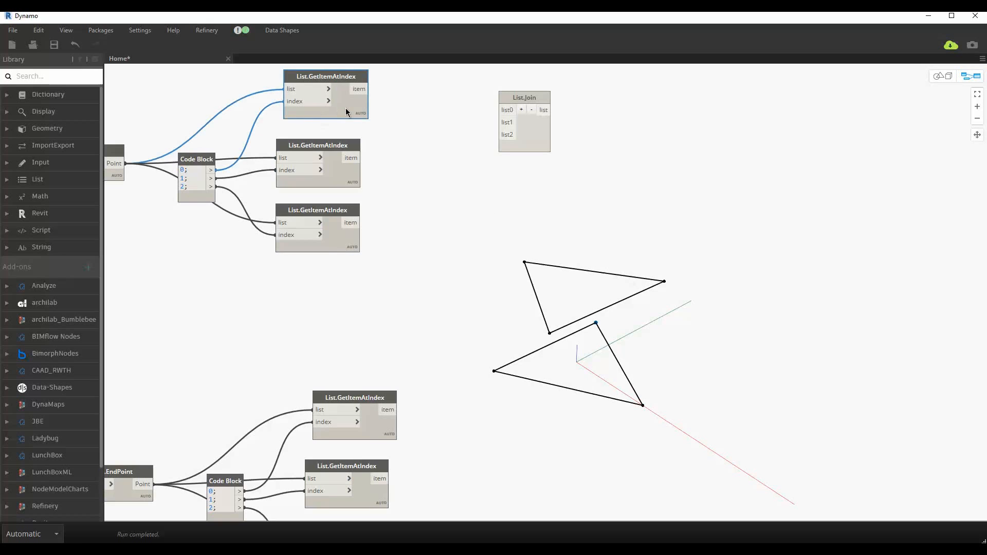
left_click(348, 173)
left_click(402, 143)
left_click_drag(381, 103, 331, 95)
left_click(343, 174)
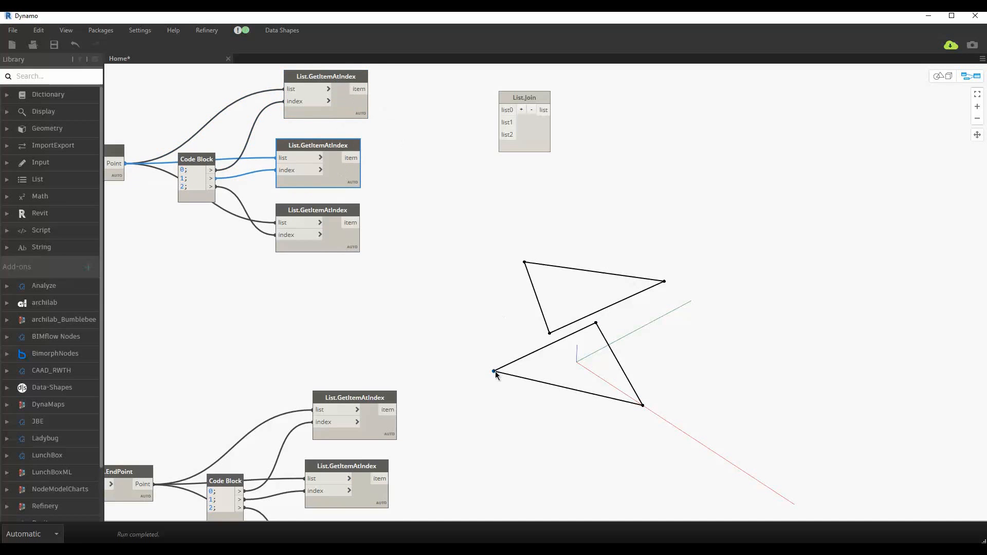
left_click(420, 212)
left_click(368, 89)
left_click(499, 110)
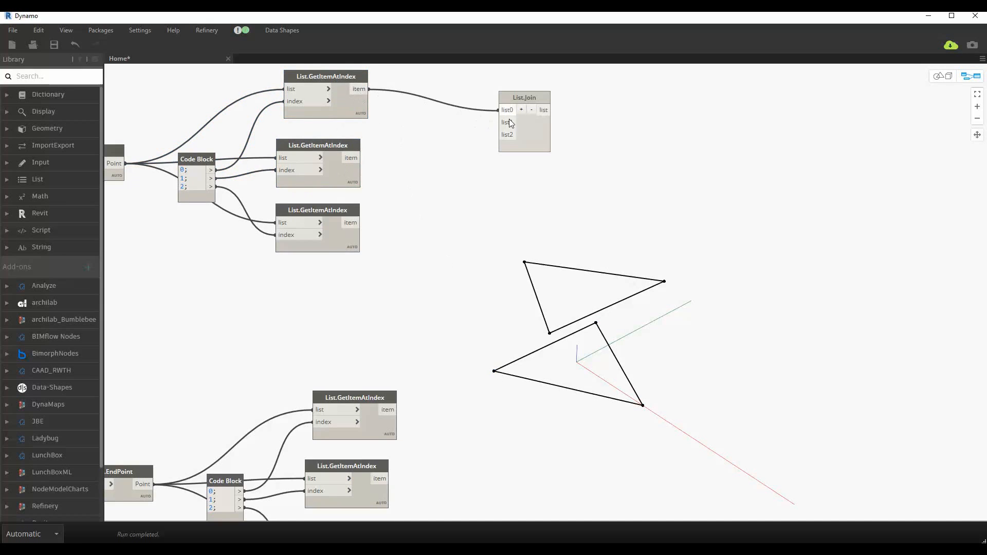
left_click(499, 123)
left_click(361, 158)
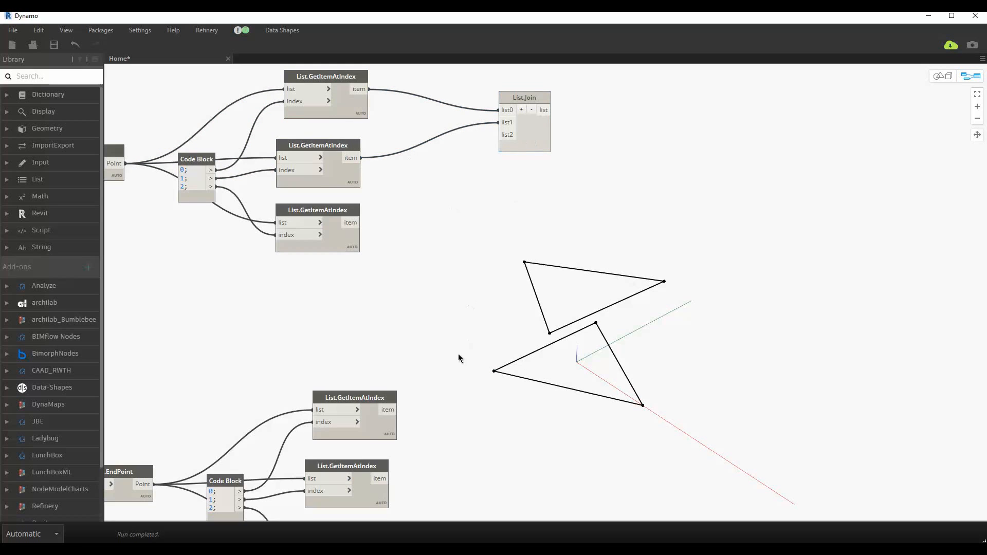
Step: Connect the lower index 0 item to list2 of List.Join and preview the joined points
left_click(345, 117)
left_click(337, 179)
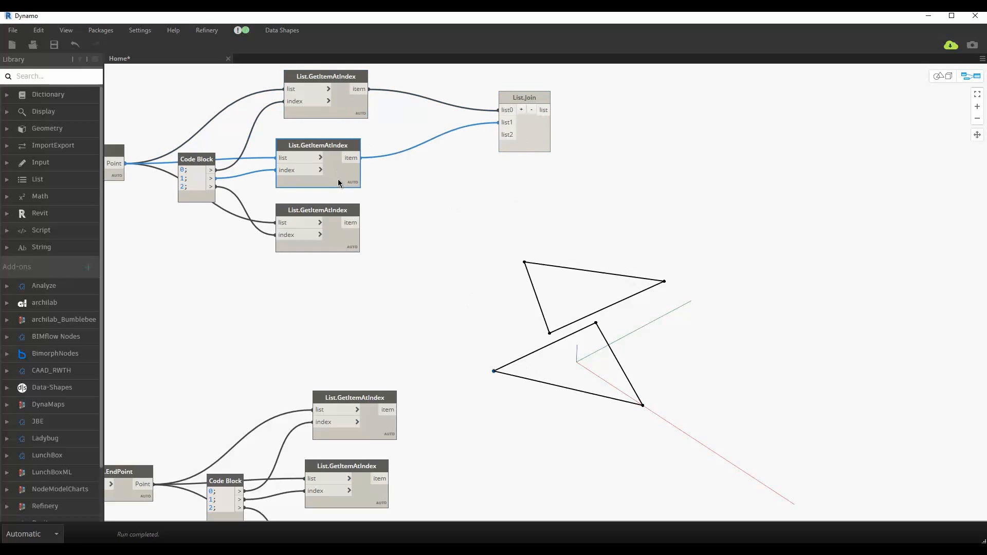
left_click(520, 261)
left_click(375, 425)
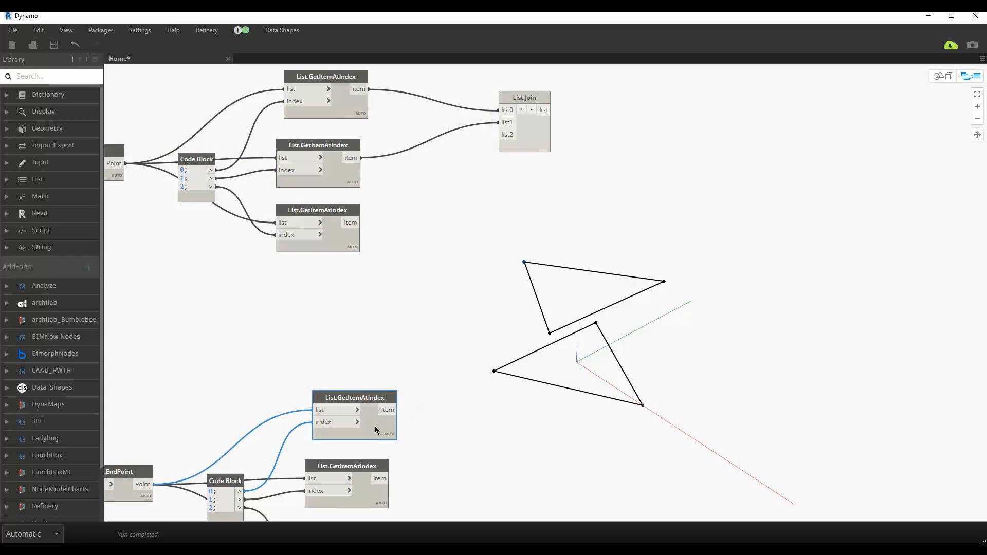
left_click(398, 409)
left_click(505, 137)
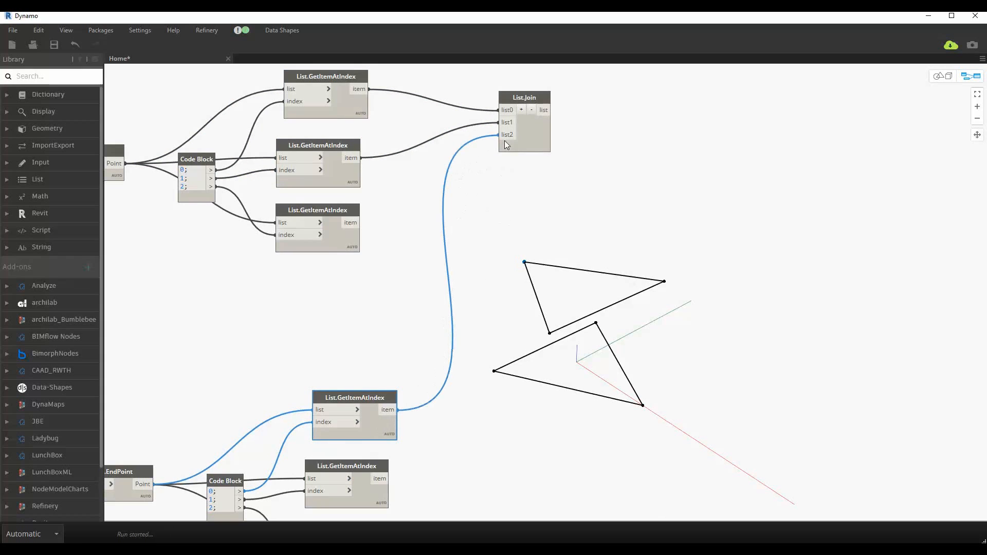
left_click_drag(519, 140, 513, 142)
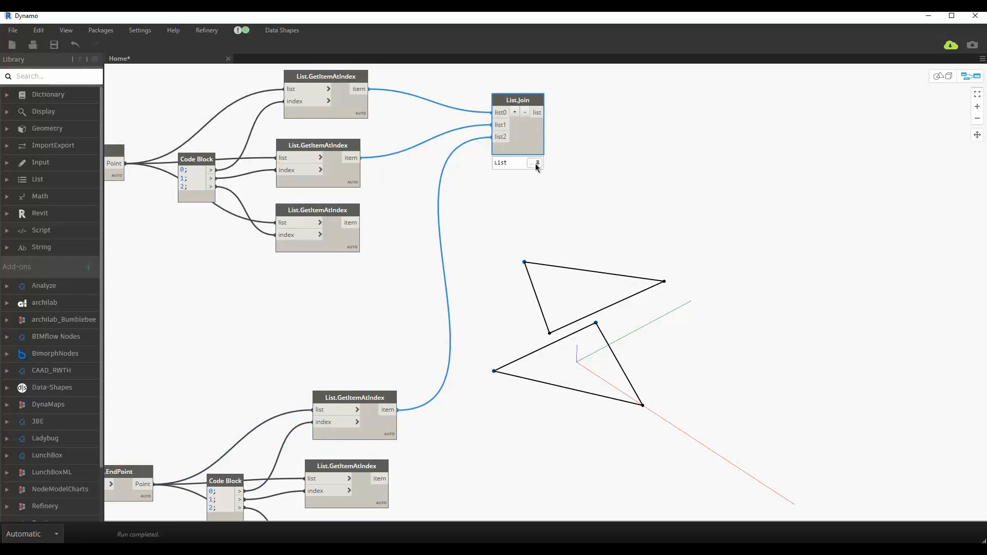
mouse_move(537, 165)
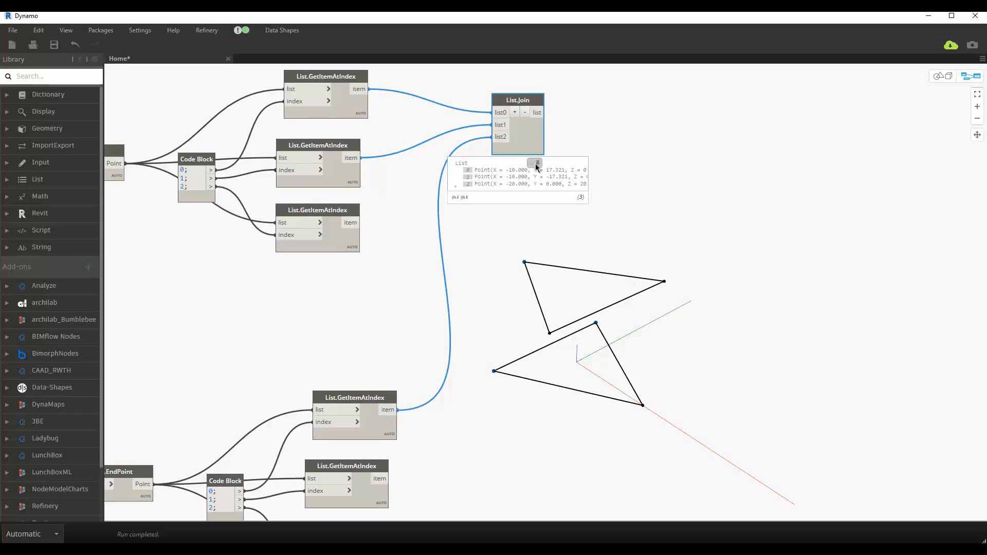
left_click(640, 122)
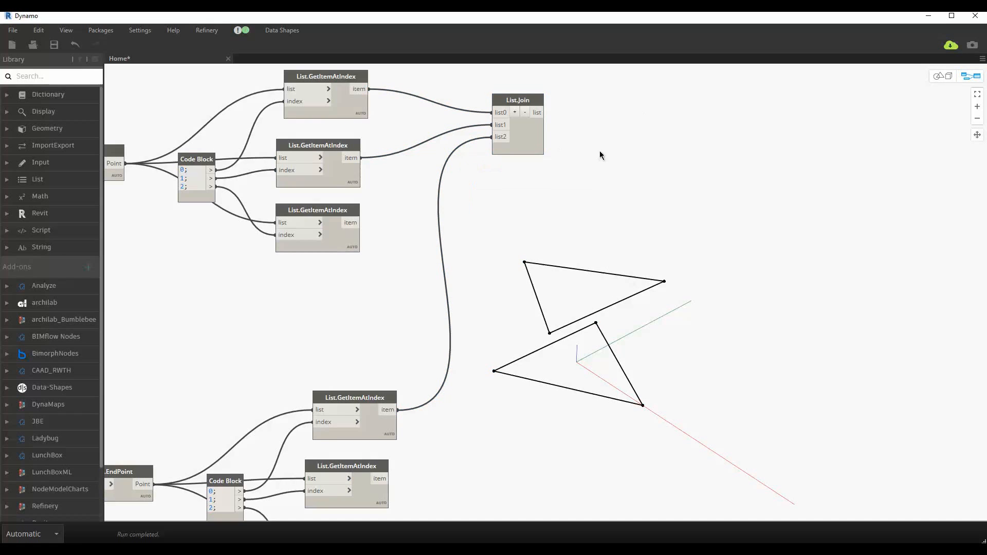
right_click(607, 165)
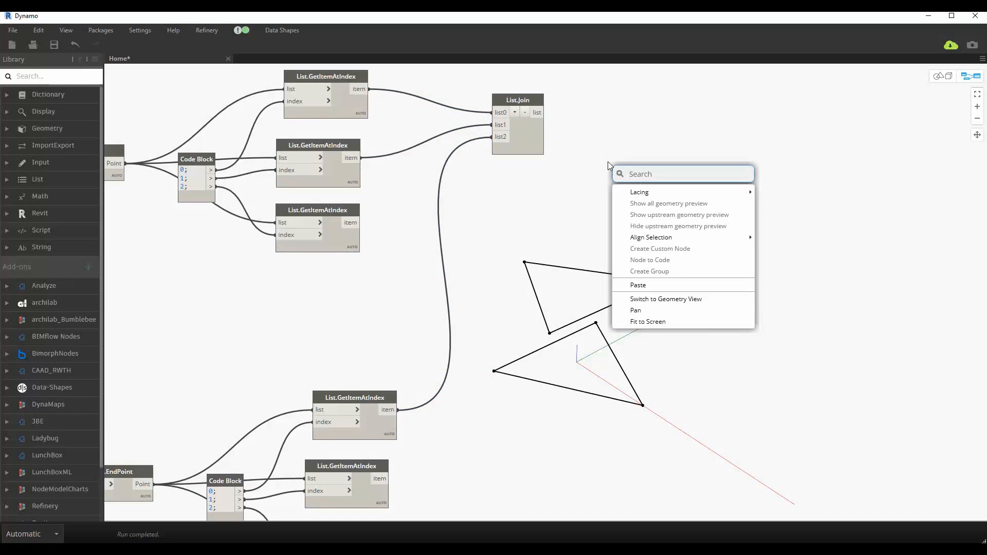
type("pol")
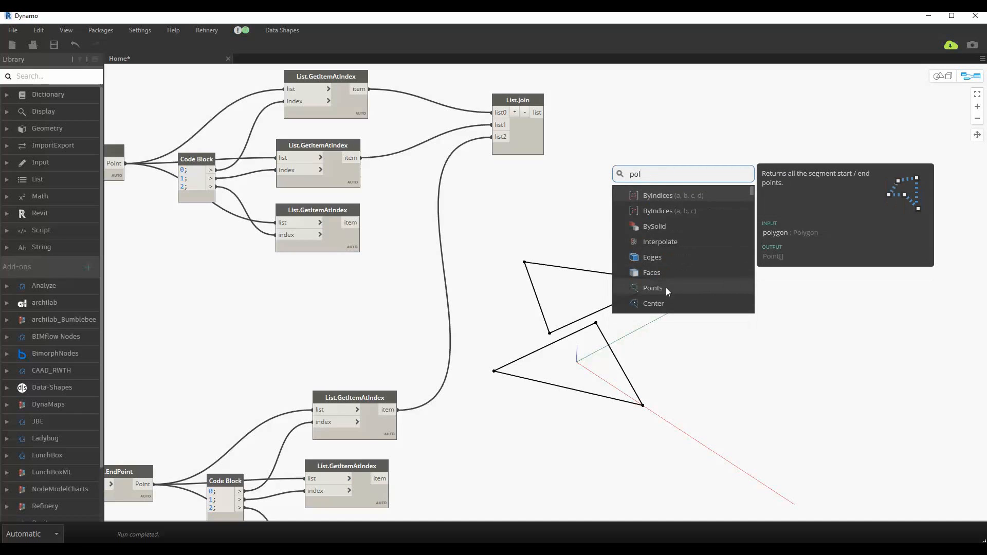
scroll(670, 239, "down", 2)
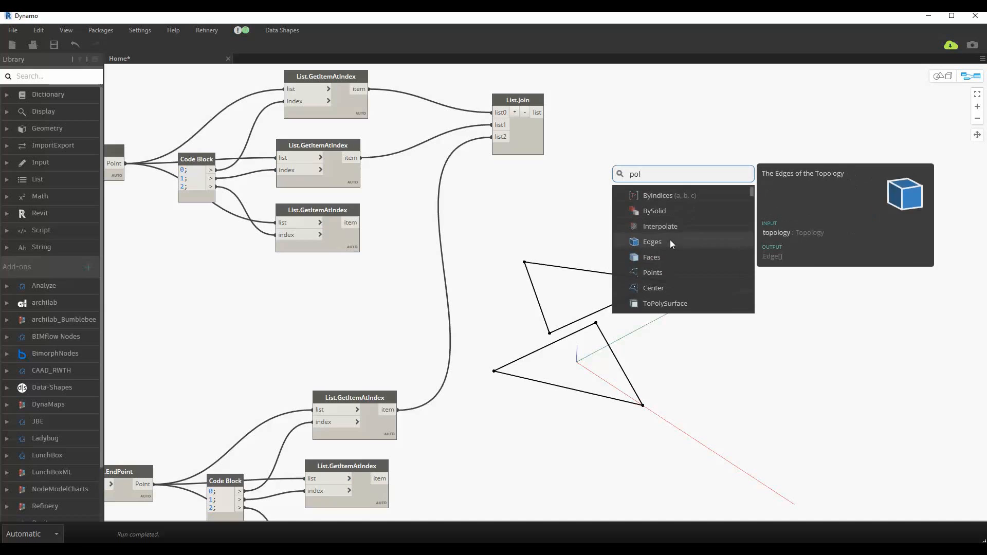
scroll(670, 283, "down", 2)
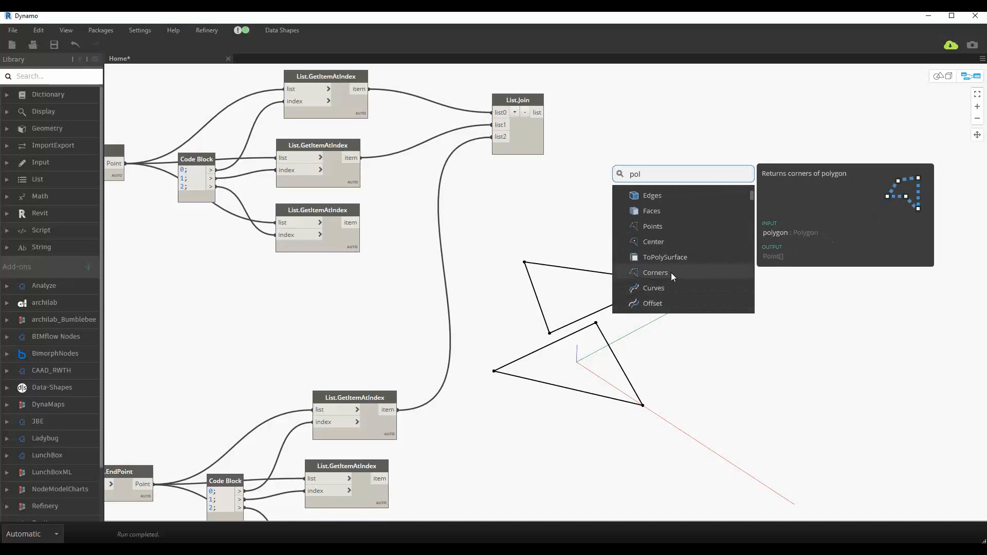
scroll(671, 272, "down", 2)
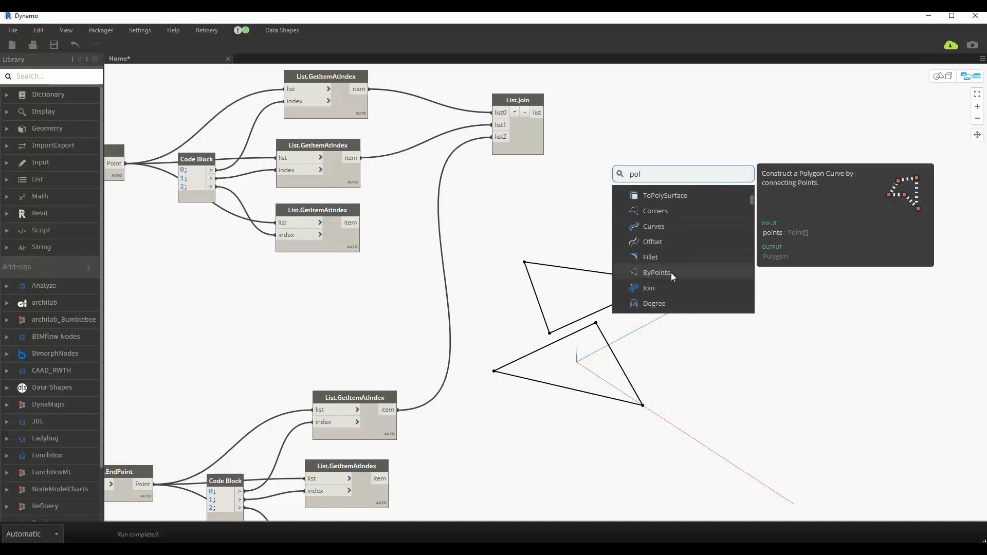
left_click(602, 223)
Step: Add a Polygon.ByPoints node beside List.Join, feed its points input with the joined list, and check the polygon in 3D
right_click(602, 225)
type("pol")
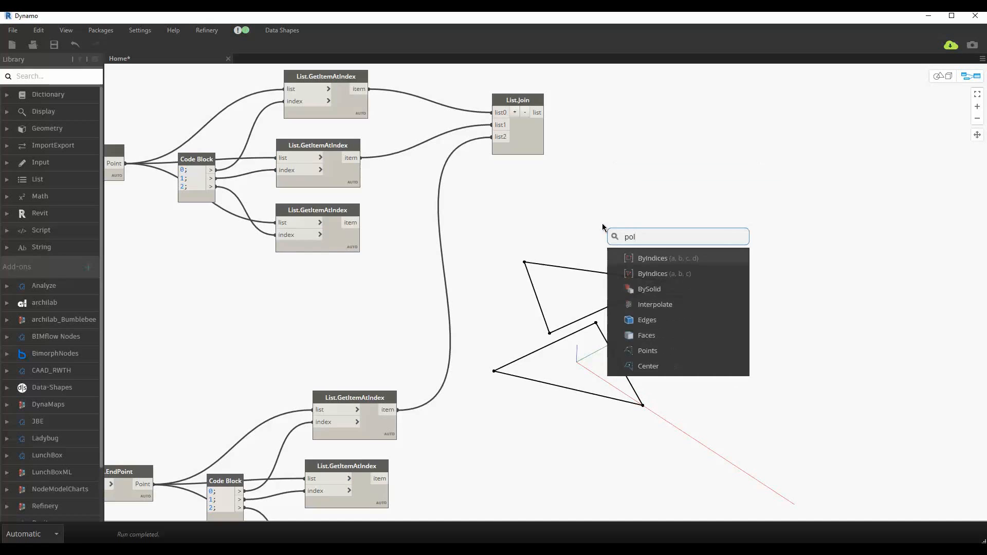
type("ygone")
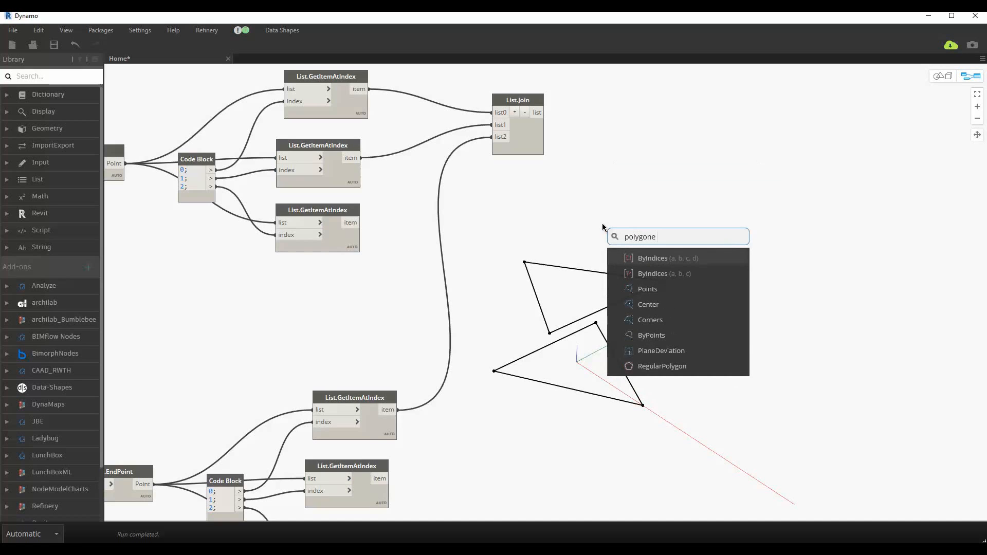
type(".bypoi")
left_click(658, 258)
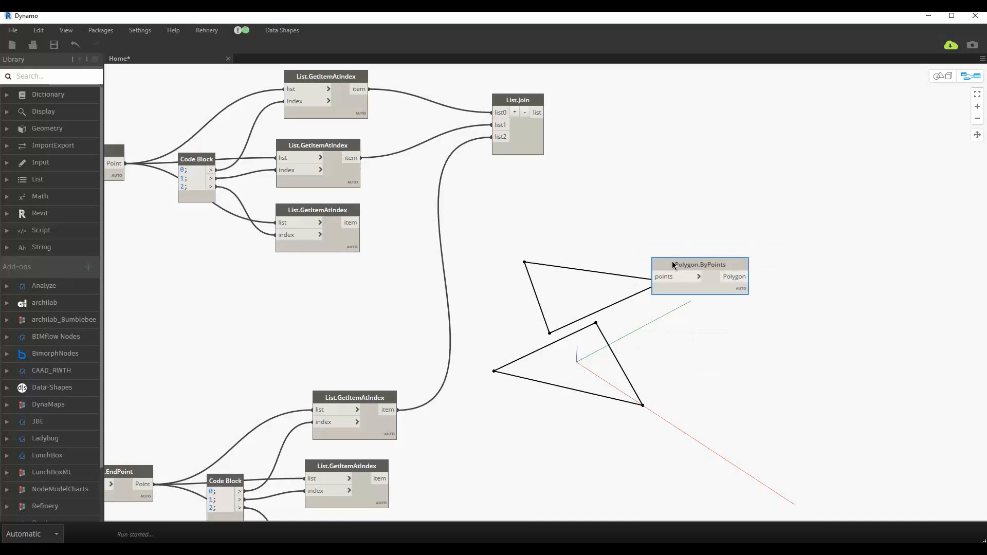
left_click_drag(673, 264, 620, 110)
left_click_drag(544, 112, 599, 122)
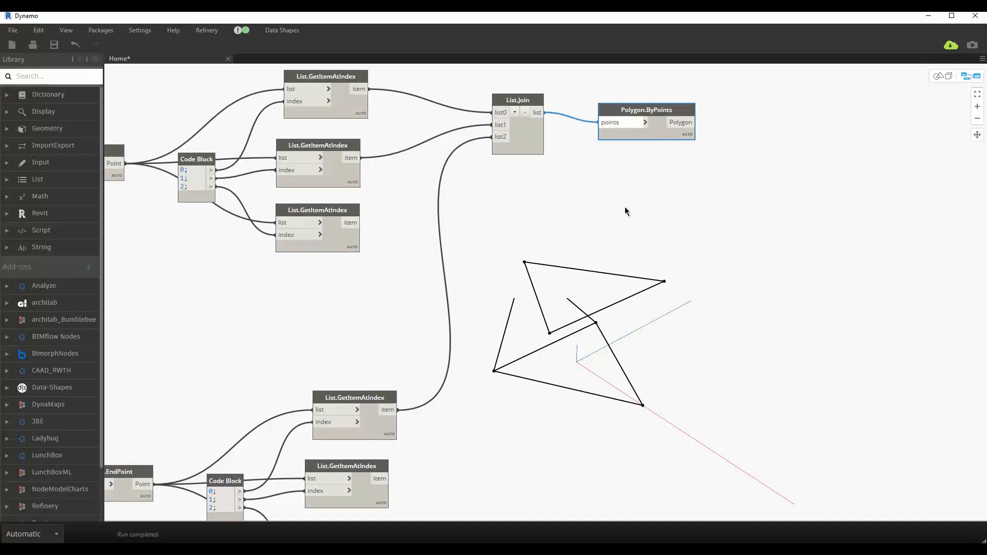
key("ctrl+b")
right_click_drag(668, 224, 663, 166)
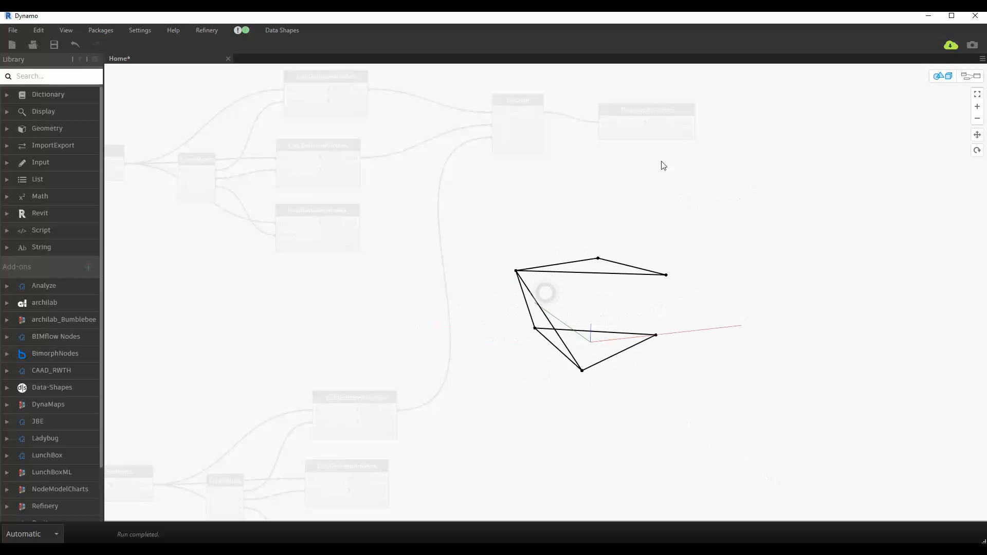
key("ctrl+b")
left_click_drag(656, 132, 628, 119)
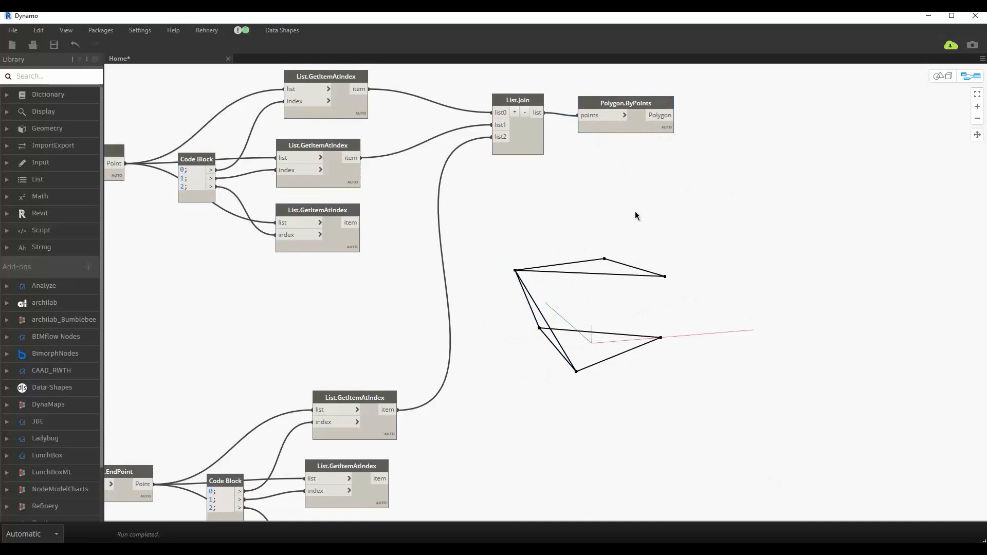
Step: Duplicate List.Join and Polygon.ByPoints below the originals, feeding list0 and list1 with the upper index 0 and 2 items
scroll(635, 214, "down", 3)
key("ctrl+b")
right_click_drag(676, 306, 646, 270)
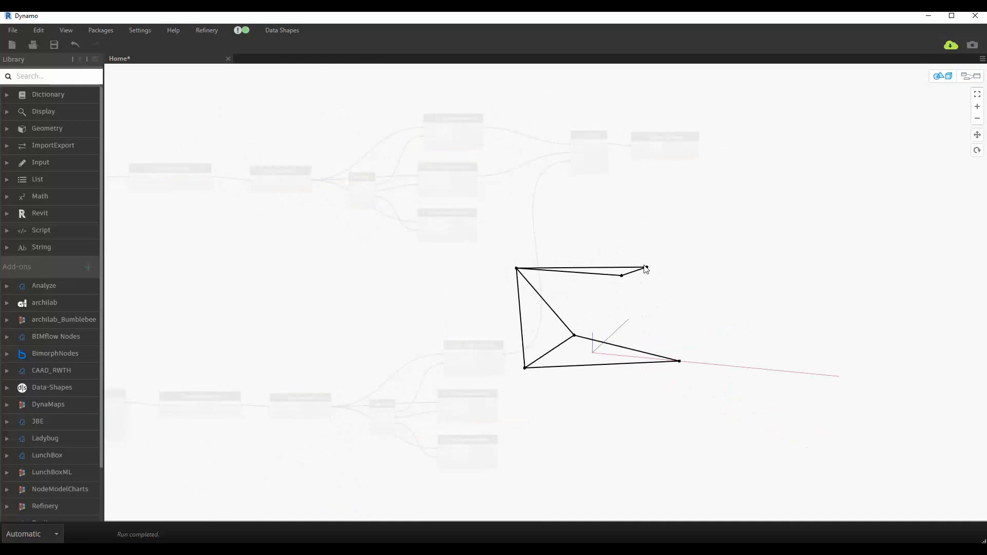
key("ctrl+b")
key("ctrl+c")
key("ctrl+v")
left_click_drag(689, 203, 629, 282)
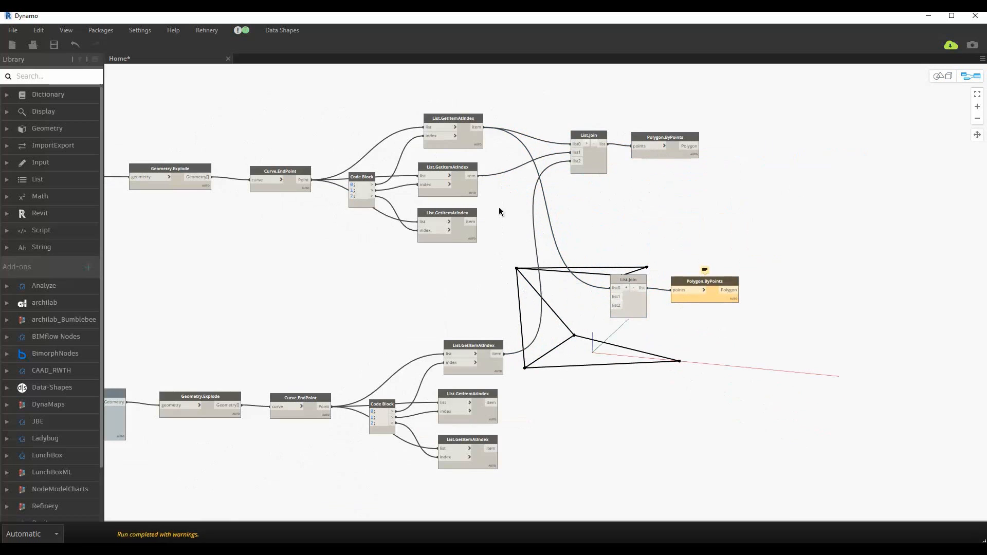
left_click(465, 226)
left_click_drag(470, 222, 613, 297)
left_click(458, 215)
Step: Connect the lower index 2 item to list2 of the second List.Join and inspect the second polygon in 3D
key("ctrl+b")
right_click_drag(661, 373, 632, 355)
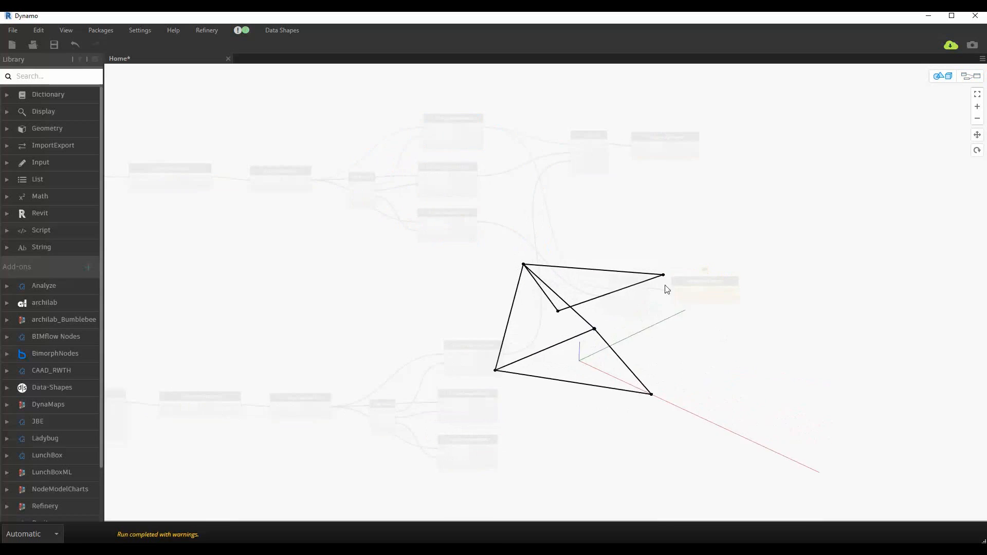
key("ctrl+b")
left_click(468, 440)
left_click_drag(498, 448, 610, 306)
key("ctrl+b")
right_click_drag(596, 383, 555, 357)
key("ctrl+b")
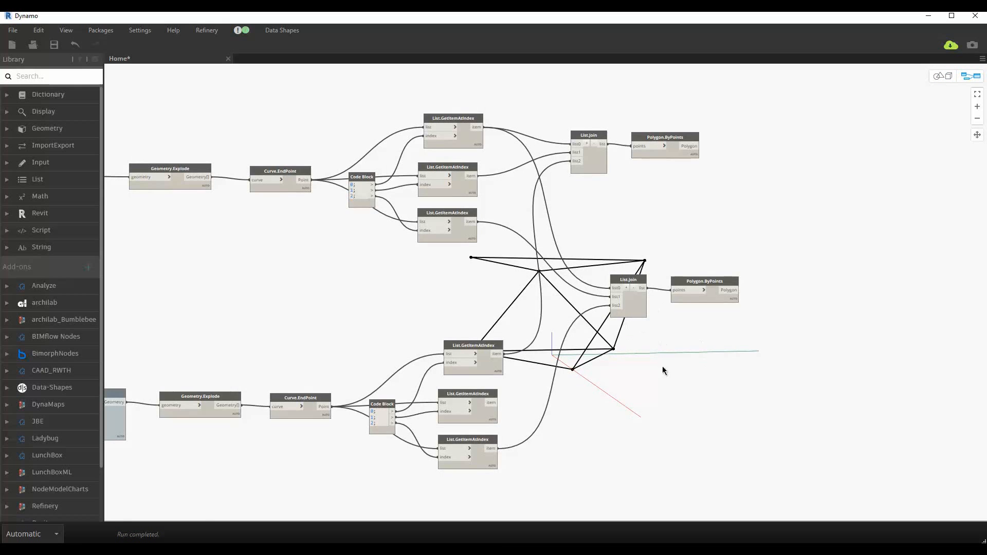
Step: Add a Surface.ByPatch node and connect the first Polygon.ByPoints output to its closedCurve input
right_click(791, 187)
type("urface")
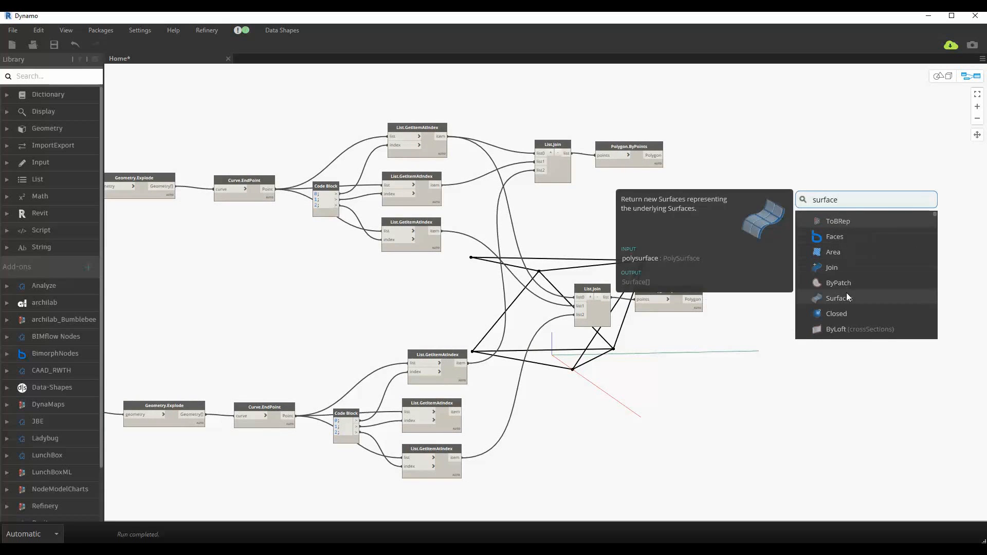
left_click(844, 282)
left_click_drag(862, 290, 722, 145)
left_click_drag(653, 154, 718, 152)
Step: Duplicate Surface.ByPatch for the second Polygon.ByPoints, connect its closedCurve input, and inspect both patches in 3D
key("ctrl+v")
left_click_drag(822, 144, 766, 299)
left_click_drag(692, 299, 739, 308)
key("ctrl+b")
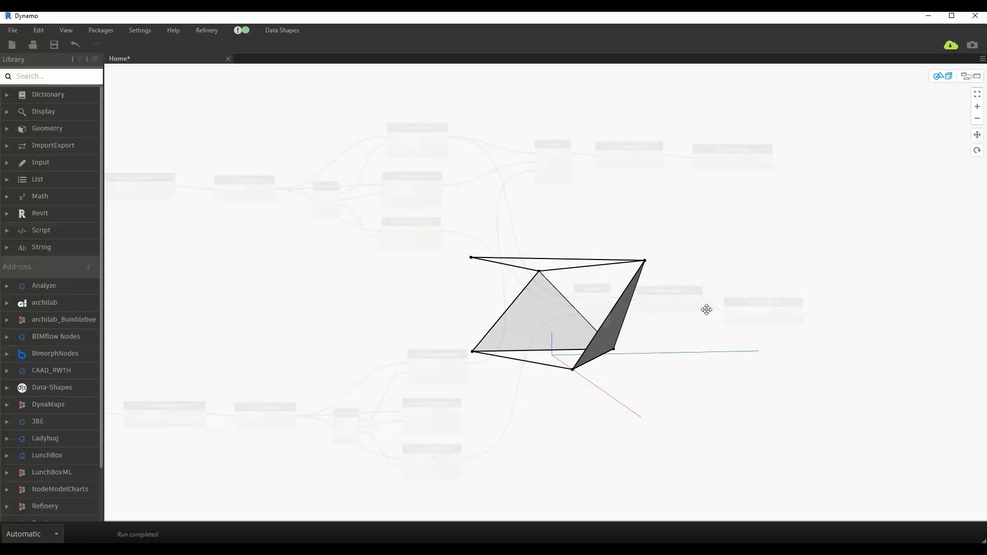
right_click_drag(708, 310, 653, 346)
key("ctrl+b")
Step: Duplicate the List.Join, Polygon.ByPoints and Surface.ByPatch chain lower in the graph and detach the copy's three list inputs
key("ctrl+b")
key("ctrl+b")
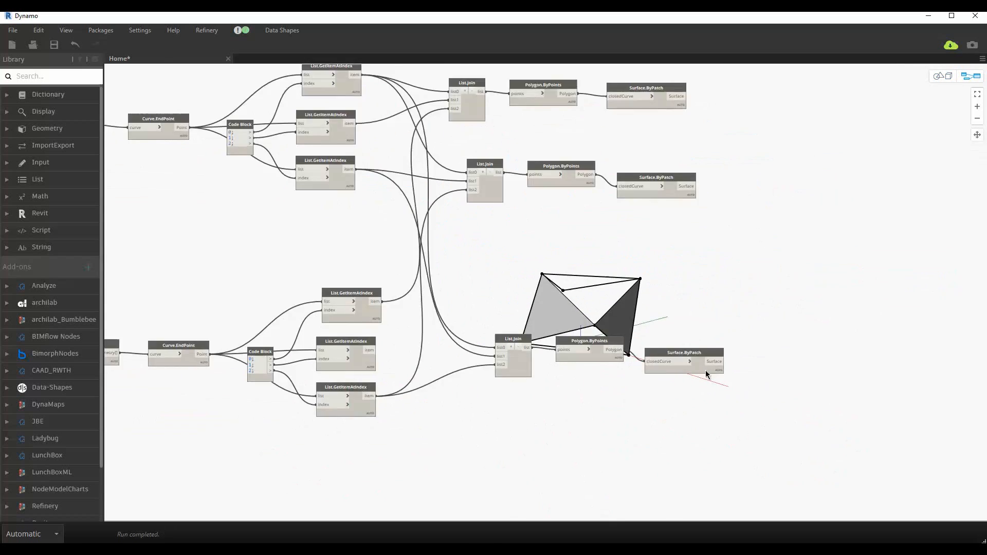
left_click_drag(499, 345, 473, 345)
left_click_drag(498, 354, 473, 354)
left_click_drag(499, 362, 473, 362)
Step: Feed the third List.Join with the upper index 1 and 2 items and the lower index 1 item, checking the corners in 3D
scroll(479, 309, "down", 1)
middle_click_drag(454, 267, 490, 315)
left_click(518, 242)
left_click(396, 227)
left_click(529, 414)
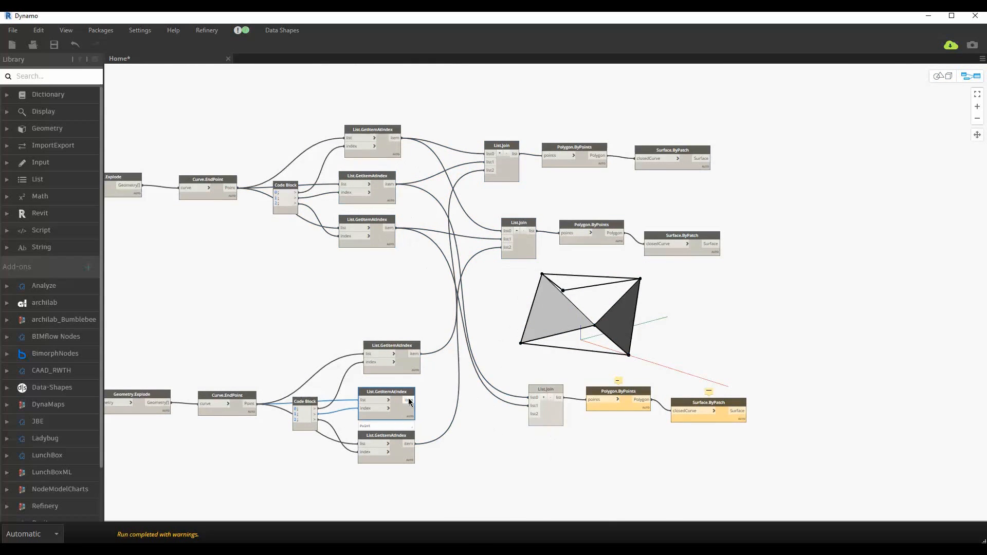
left_click(408, 400)
key("ctrl+b")
right_click_drag(555, 399, 643, 431)
key("ctrl+b")
Step: Move the third List.Join, Polygon.ByPoints and Surface.ByPatch chain beneath the second and make a fourth copy of the chain
scroll(298, 353, "down", 3)
left_click_drag(298, 352, 296, 443)
key("ctrl+v")
key("ctrl+b")
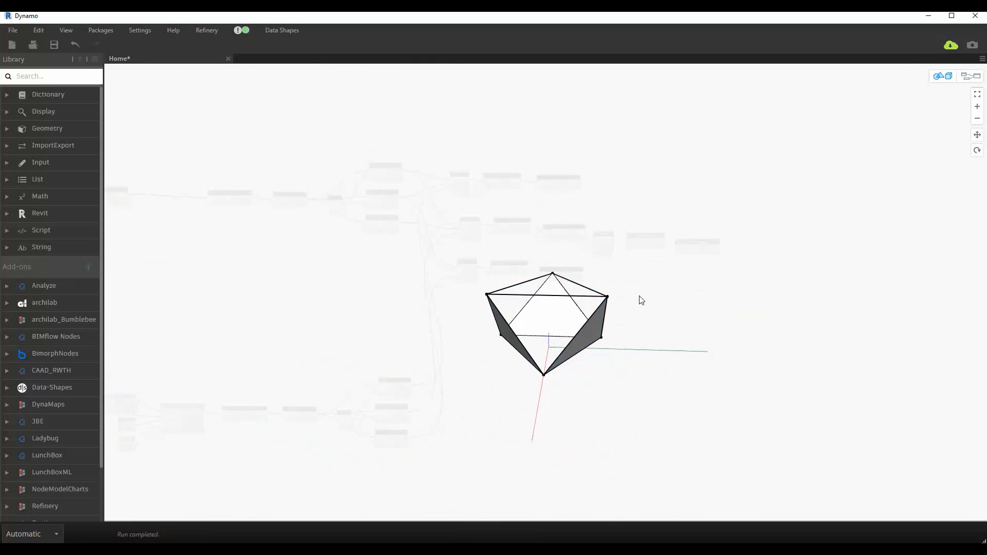
Step: Place the fourth List.Join, Polygon.ByPoints and Surface.ByPatch chain beside the rotated triangle's nodes and wire its corner items, checking the patch in 3D
key("ctrl+b")
left_click_drag(612, 251, 481, 361)
scroll(462, 357, "up", 2)
key("ctrl+b")
right_click_drag(391, 400, 442, 384)
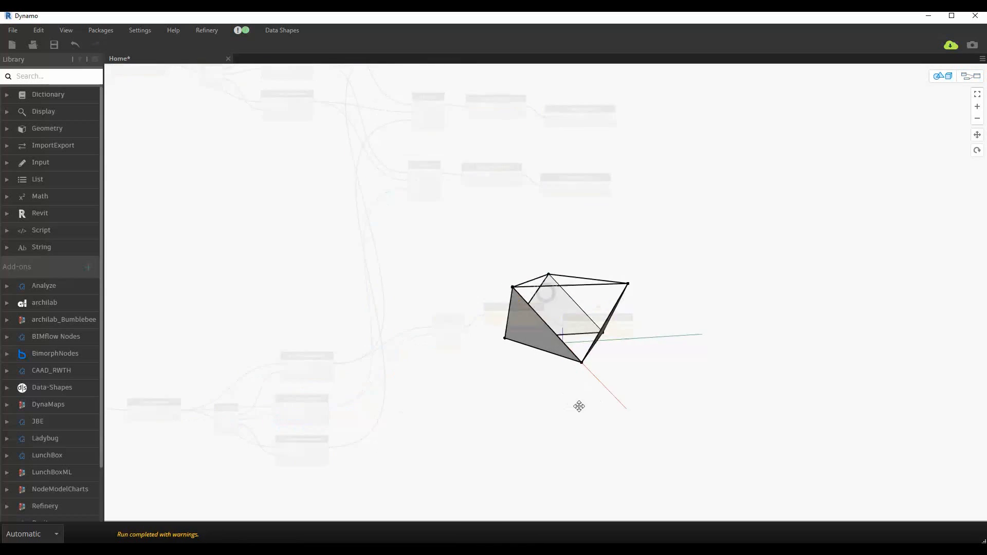
key("ctrl+b")
middle_click_drag(301, 72, 328, 185)
left_click(330, 177)
left_click(463, 457)
key("ctrl+b")
right_click_drag(436, 483, 514, 463)
key("ctrl+b")
Step: Paste a fifth List.Join, Polygon.ByPoints and Surface.ByPatch chain beneath the fourth and connect its corner items, checking the patch in 3D
middle_click_drag(620, 352, 549, 249)
key("ctrl+v")
left_click_drag(396, 348, 405, 430)
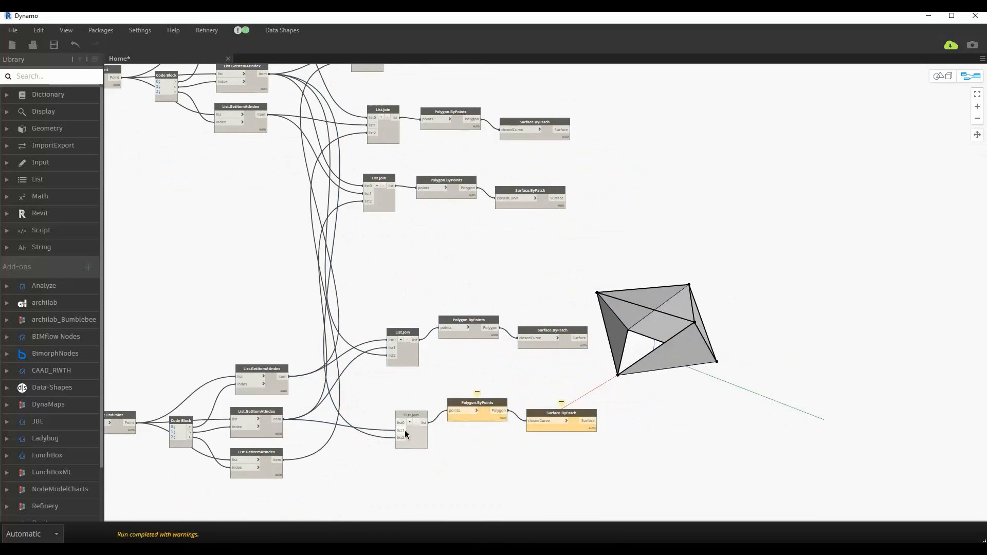
left_click(266, 473)
key("ctrl+b")
right_click_drag(635, 476, 618, 441)
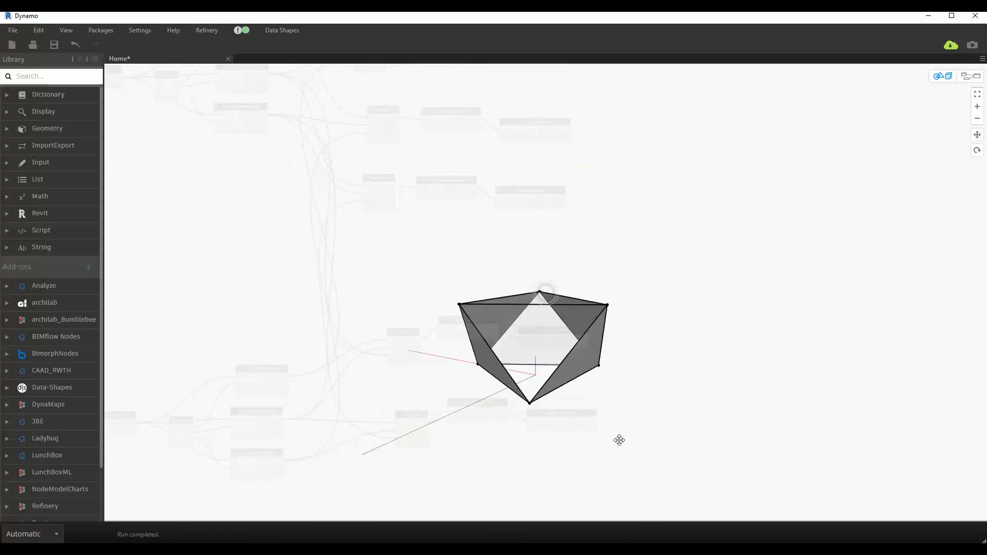
key("ctrl+b")
Step: Add the sixth patch chain beneath the fifth, feed it one base corner and two rotated-triangle corners, and inspect the side faces in 3D
middle_click_drag(434, 500, 267, 313)
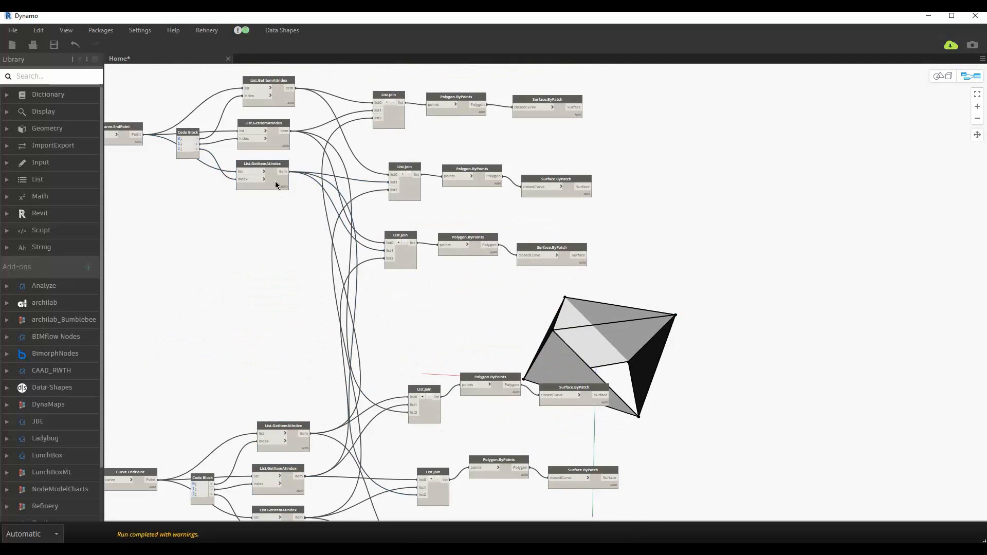
key("ctrl+b")
right_click_drag(402, 405, 566, 383)
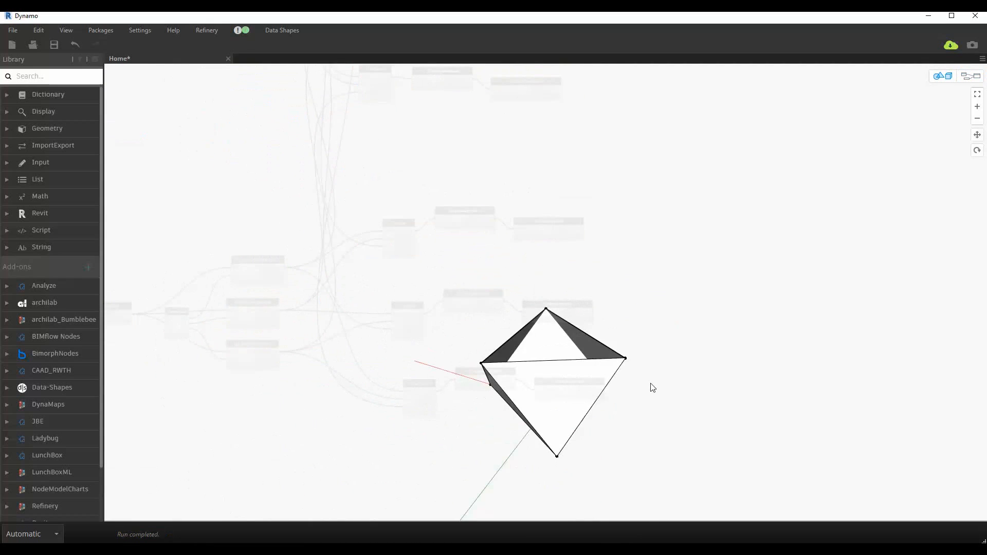
right_click_drag(652, 387, 610, 388)
key("ctrl+b")
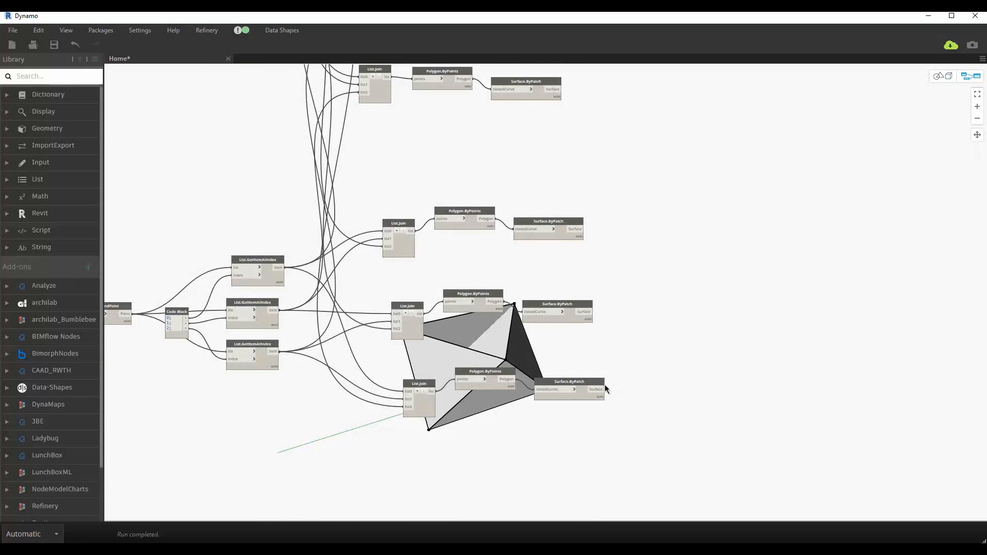
Step: Move the three lower List.Join, Polygon.ByPoints and Surface.ByPatch chains up, closer to the three upper chains
scroll(616, 412, "down", 3)
left_click_drag(662, 484, 548, 289)
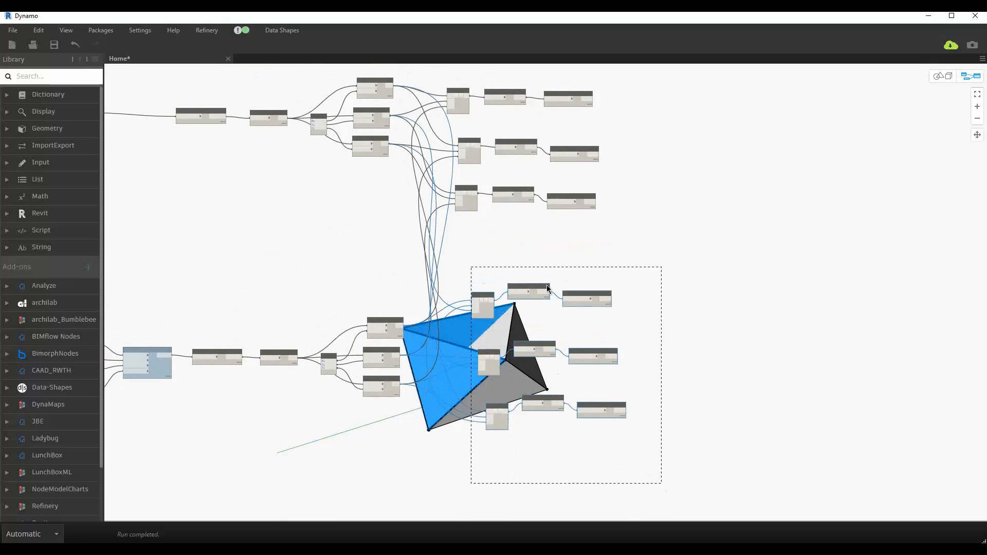
left_click(656, 229)
key("ctrl+l")
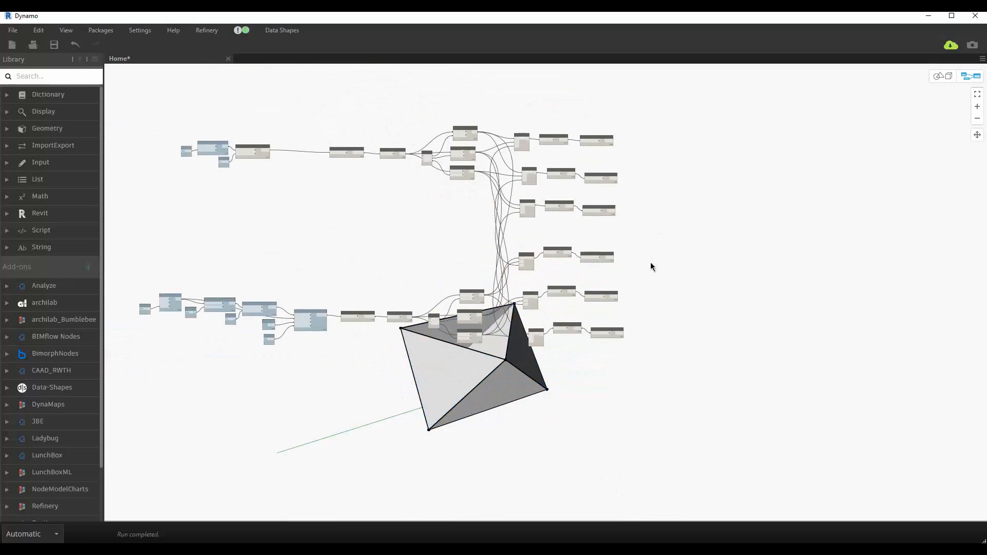
Step: Search for "list j" and add a new List.Join node to the right of the six Surface.ByPatch nodes
right_click(677, 279)
type("li")
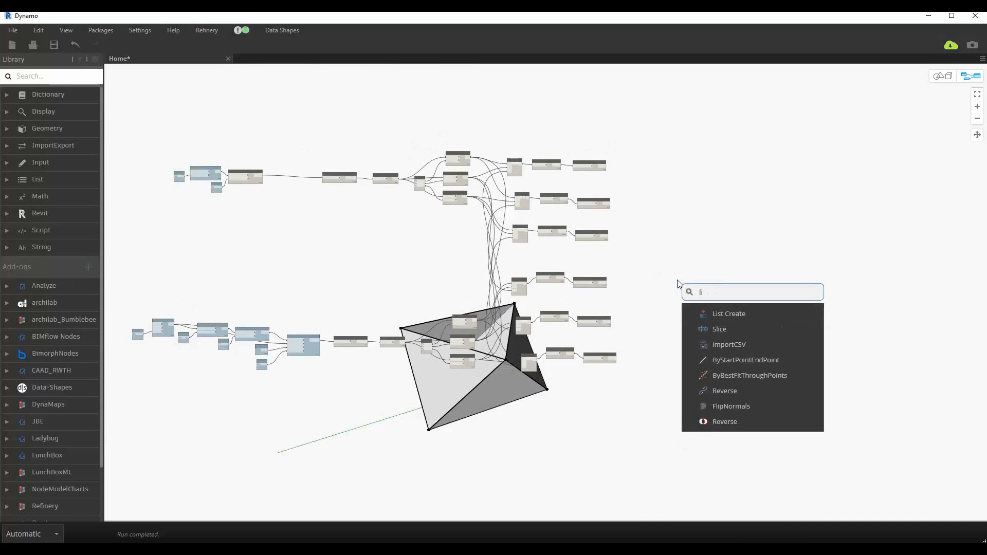
type("st j")
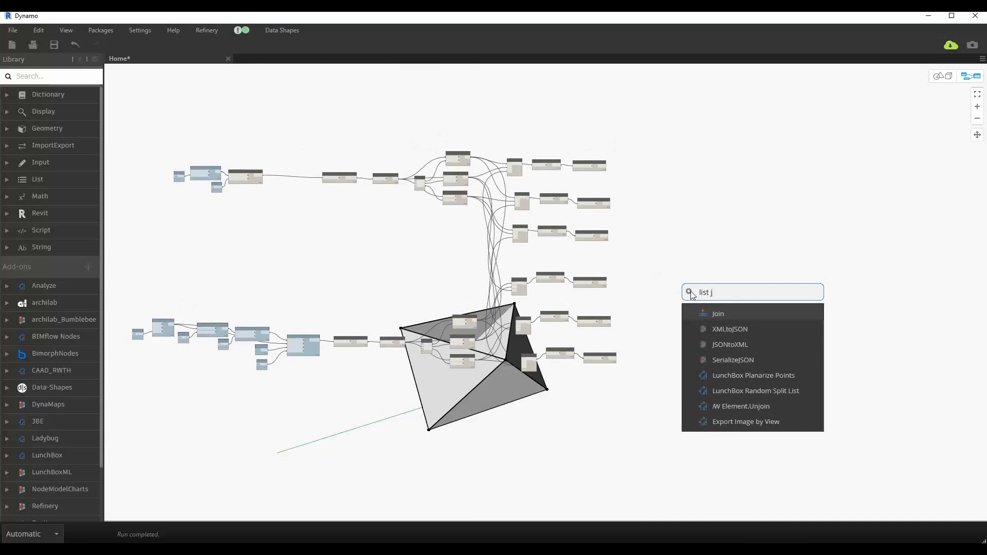
left_click(719, 314)
Step: Expand the new List.Join node to eight list inputs, list0 through list7
scroll(722, 314, "up", 5)
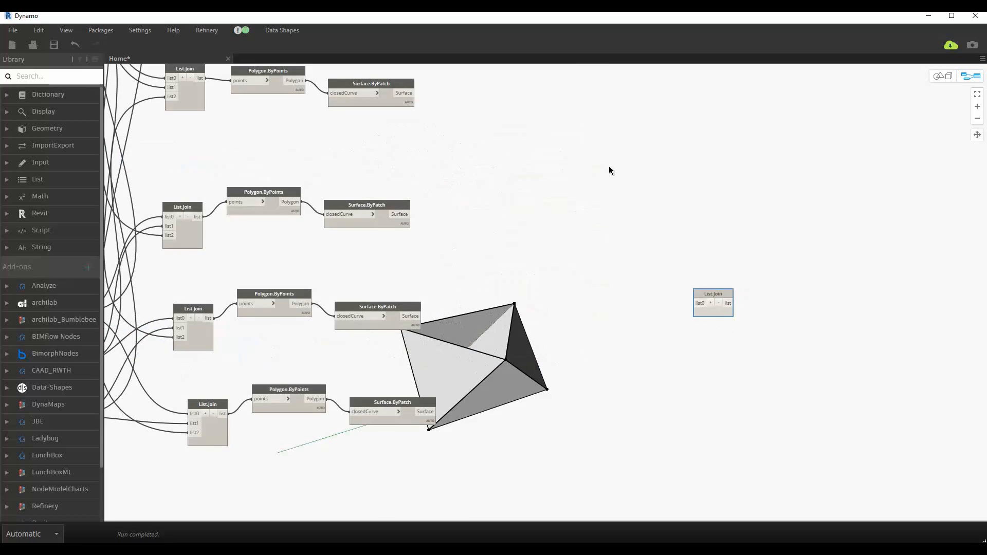
scroll(581, 176, "up", 2)
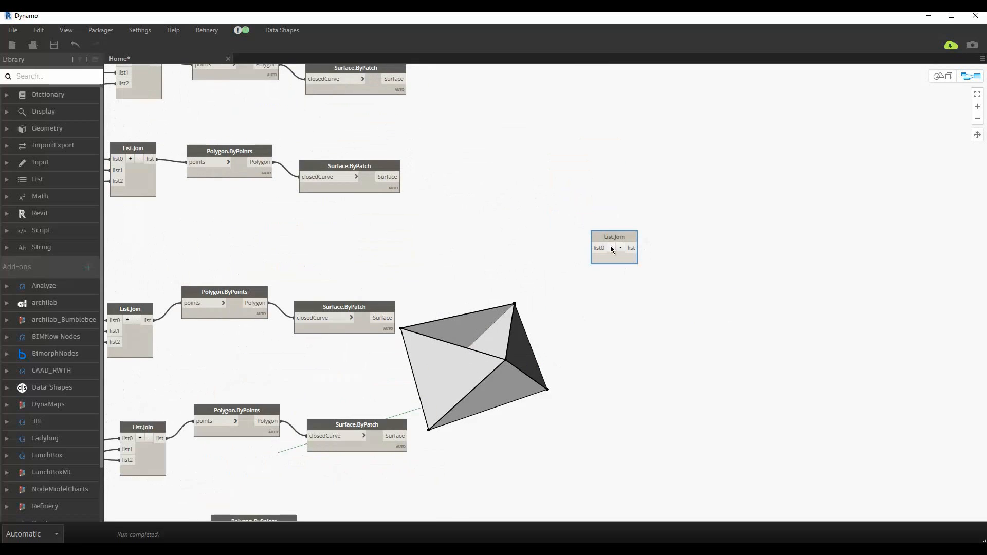
left_click(611, 247)
left_click(612, 248)
left_click(611, 247)
left_click(611, 248)
left_click(611, 248)
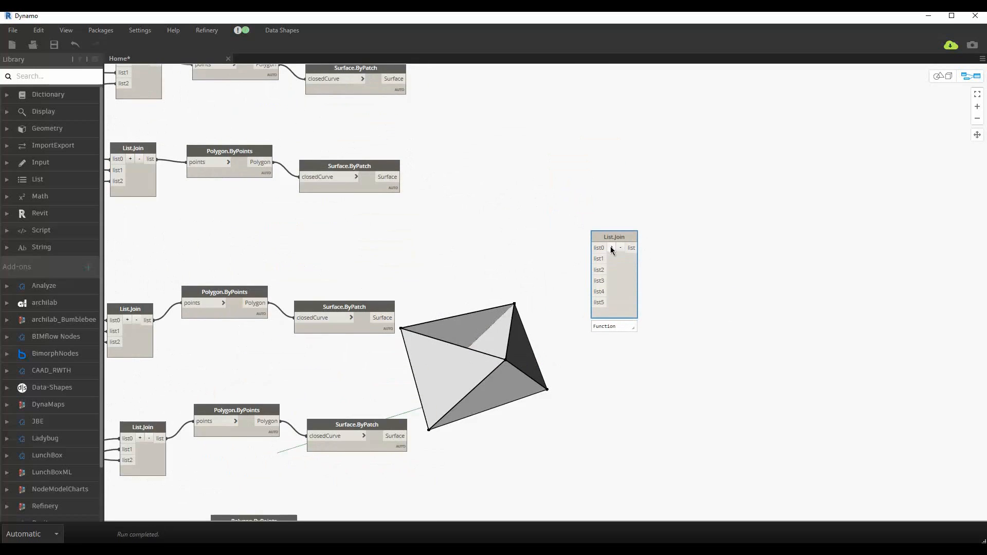
left_click(611, 248)
left_click(611, 248)
Step: Duplicate one Surface.ByPatch node and place the copy above the Geometry.Explode node of the rotated triangle
scroll(532, 261, "down", 5)
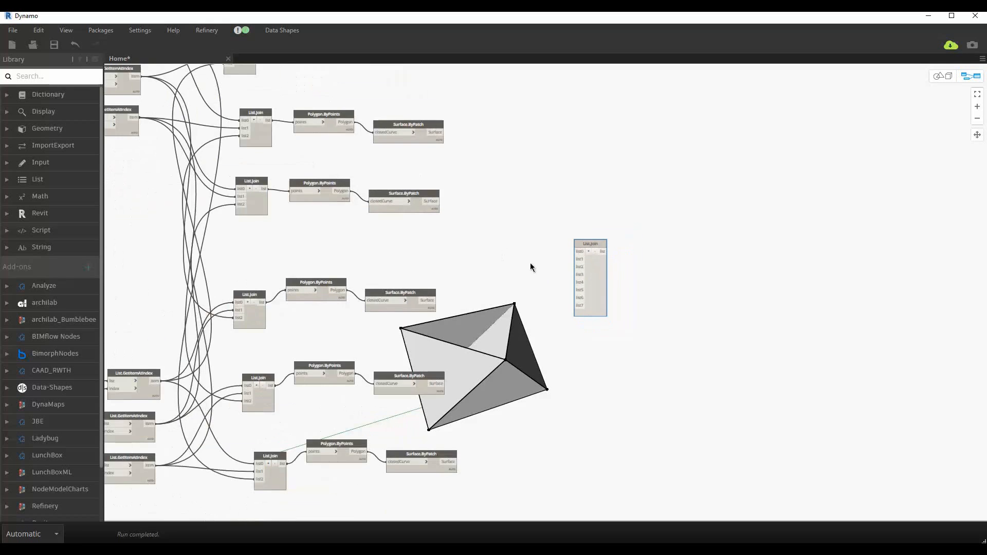
middle_click_drag(566, 283, 754, 294)
scroll(329, 445, "up", 10)
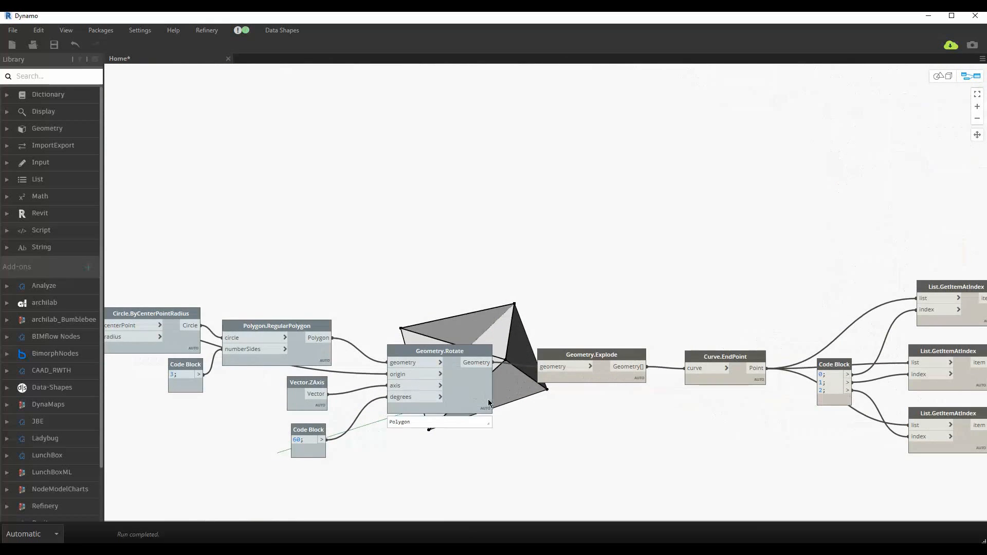
scroll(652, 434, "right", 10)
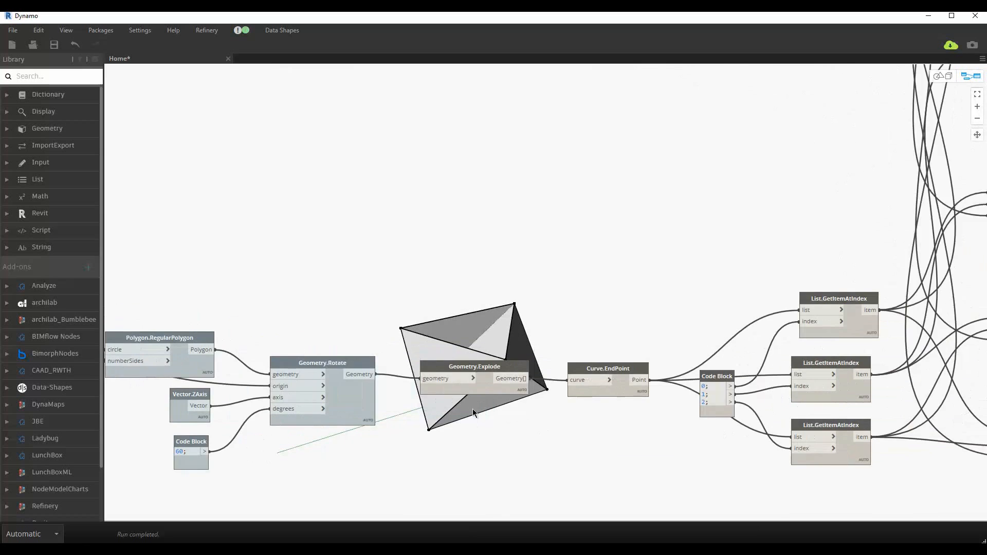
scroll(925, 329, "right", 3)
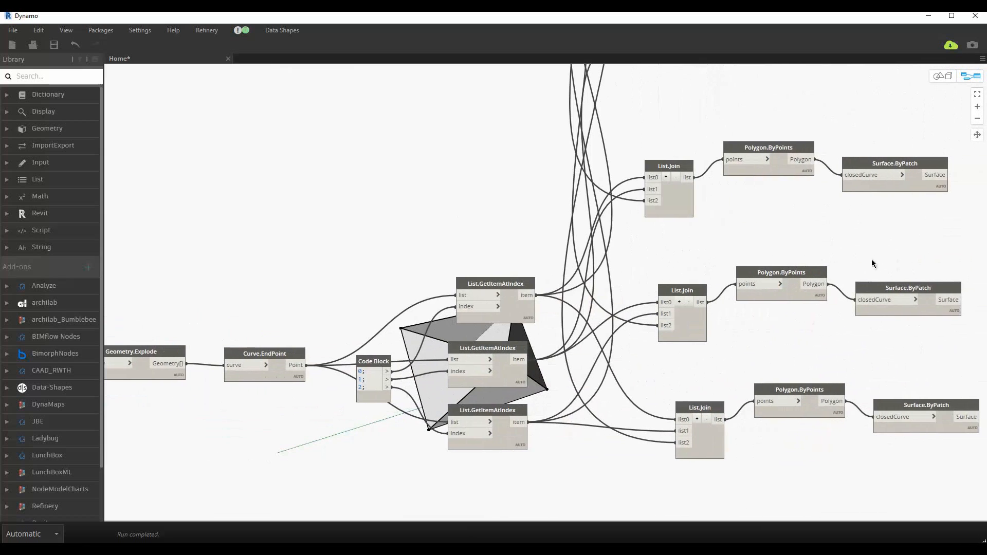
left_click(884, 297)
scroll(822, 340, "left", 12)
key("ctrl+v")
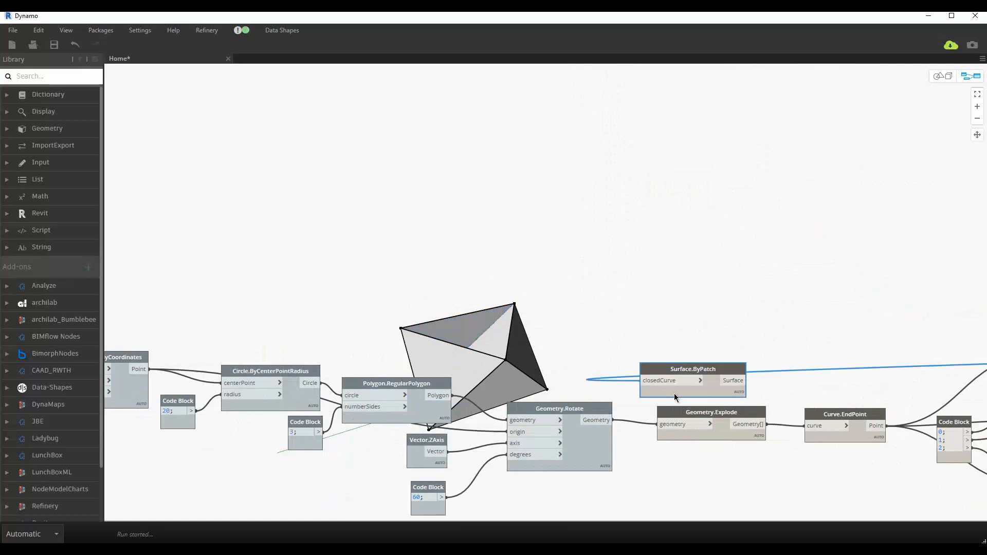
left_click_drag(695, 368, 729, 303)
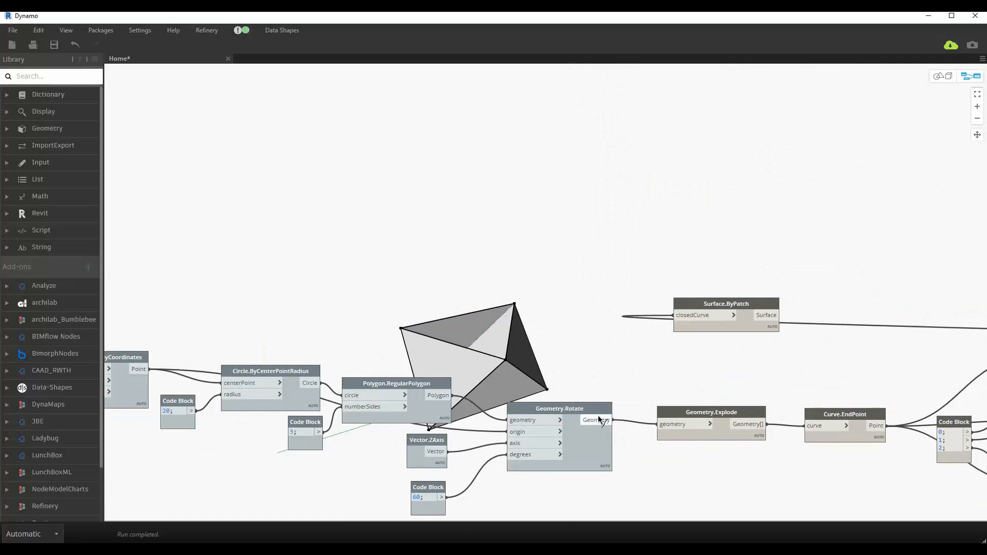
Step: Connect the Geometry.Rotate output to the copied Surface.ByPatch node's closedCurve input and check the cap surface in 3D
left_click(671, 315)
key("ctrl+b")
right_click_drag(652, 323, 745, 364)
key("ctrl+b")
left_click(725, 314)
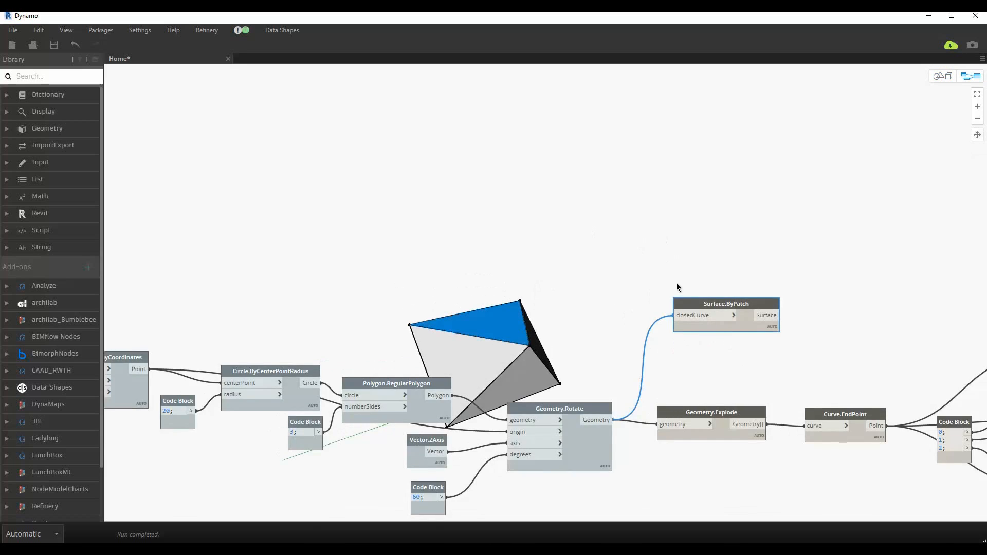
Step: Connect the base Polygon.RegularPolygon output to the closedCurve of another Surface.ByPatch copy and inspect the solid's underside in 3D
scroll(618, 212, "down", 3)
scroll(619, 212, "up", 3)
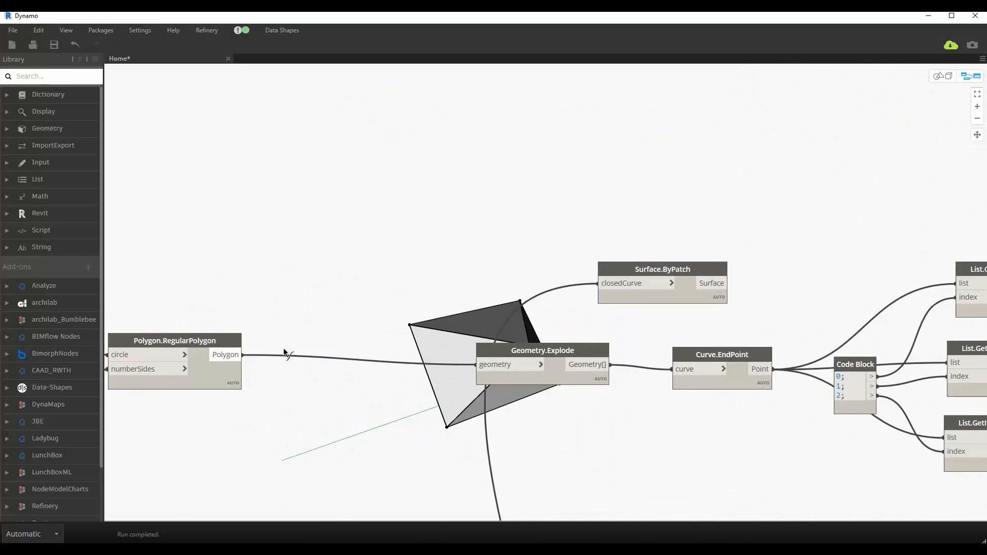
left_click_drag(633, 283, 355, 310)
key("ctrl+b")
right_click_drag(356, 310, 579, 299)
key("ctrl+b")
key("ctrl+b")
key("ctrl+b")
Step: Connect all eight Surface.ByPatch outputs to list0 through list7 of List.Join, move that node down, and turn off the other nodes' previews
scroll(372, 236, "down", 5)
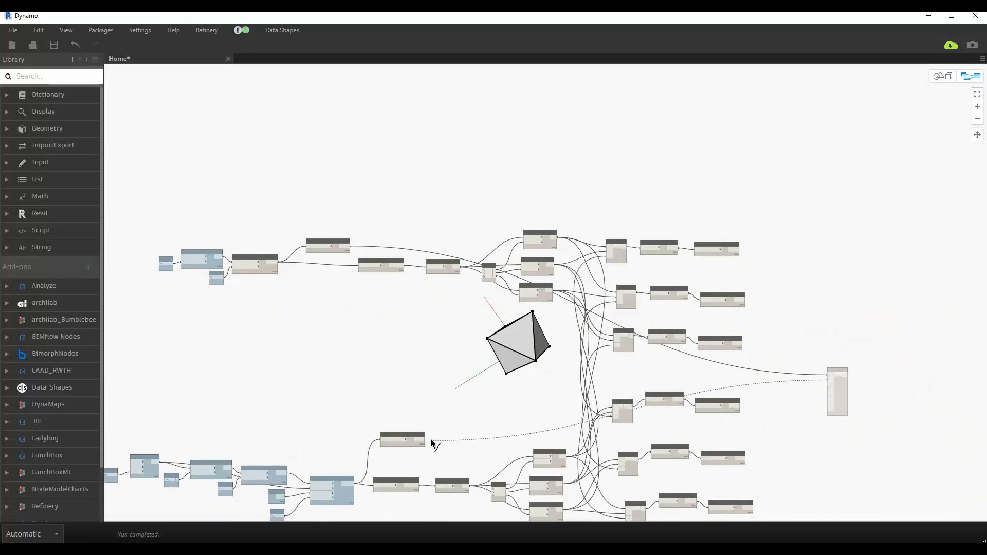
left_click(432, 443)
scroll(771, 293, "up", 5)
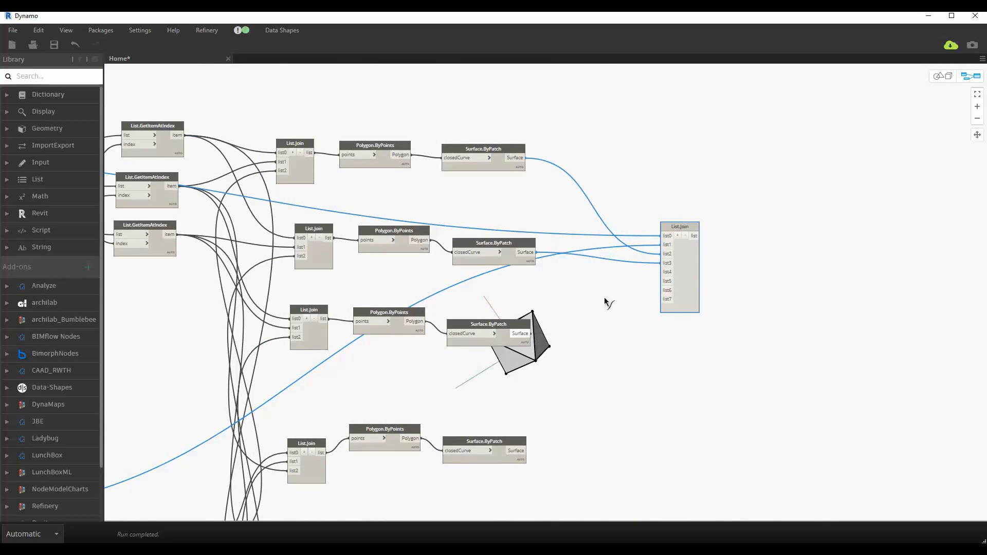
left_click(525, 451)
left_click(666, 290)
middle_click_drag(585, 473, 608, 346)
left_click(555, 411)
left_click(571, 502)
left_click(690, 162)
left_click_drag(713, 167, 711, 382)
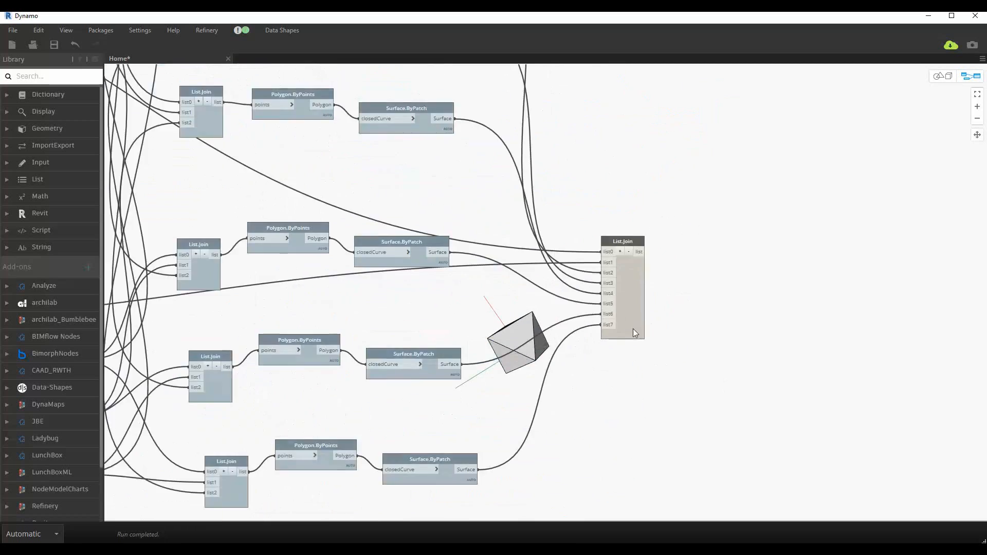
Step: Set the Code Block feeding the z input of Point.ByCoordinates to 25, inspecting the joined surfaces in 3D
key("ctrl+b")
right_click_drag(711, 295, 618, 348)
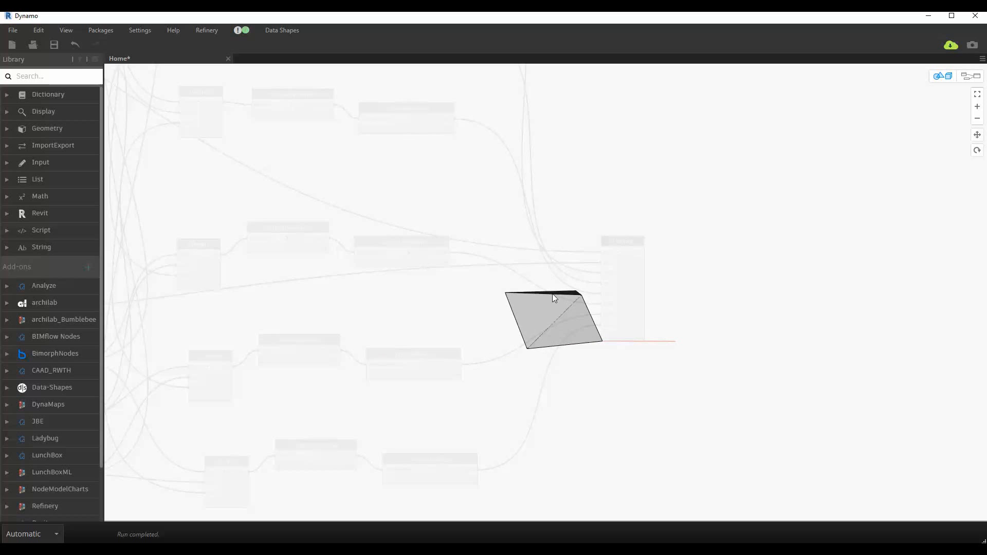
key("ctrl+b")
scroll(519, 381, "up", 5)
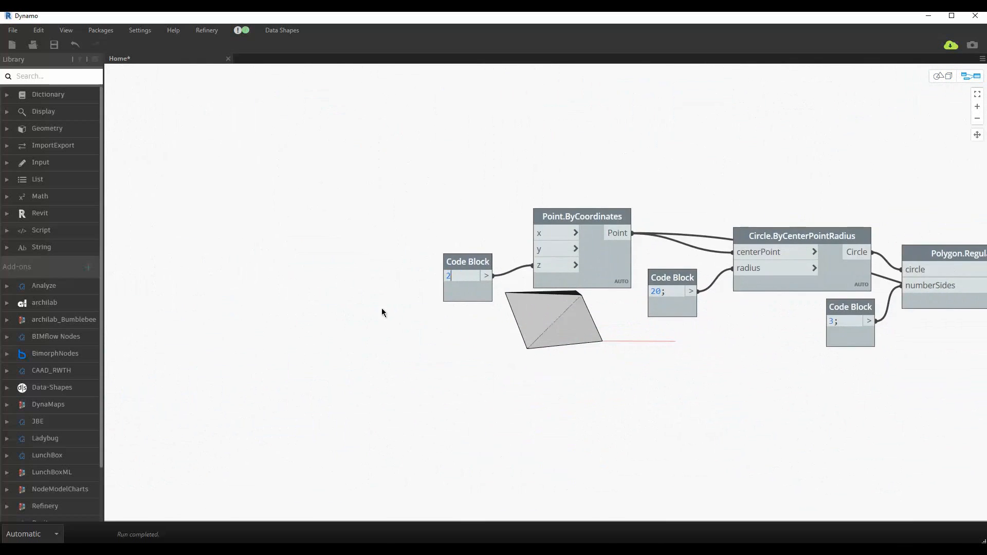
key("ctrl+b")
right_click_drag(464, 326, 493, 324)
key("ctrl+b")
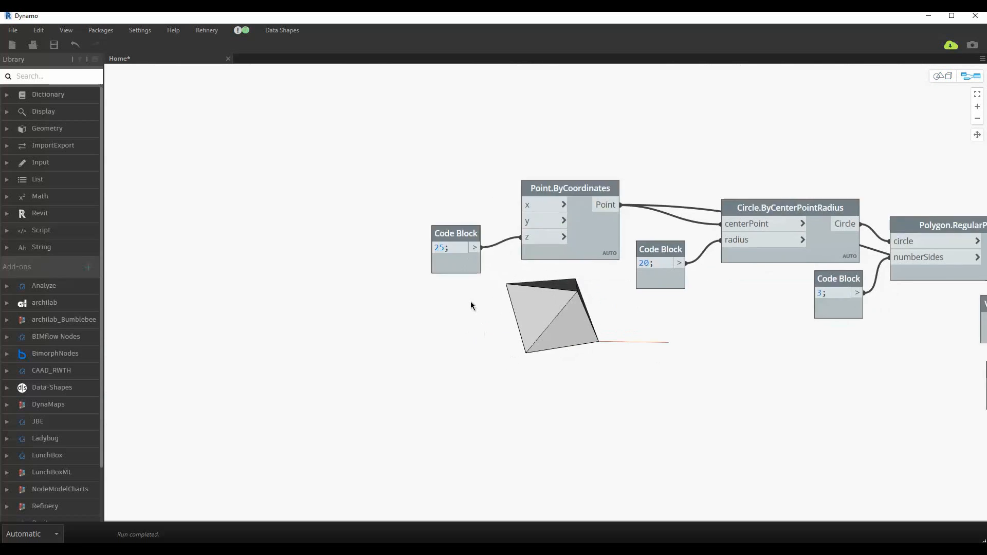
Step: Move the base triangle's Code Block, circle, polygon, Surface.ByPatch and Geometry.Explode nodes closer to Curve.EndPoint
scroll(471, 305, "down", 5)
scroll(443, 270, "up", 3)
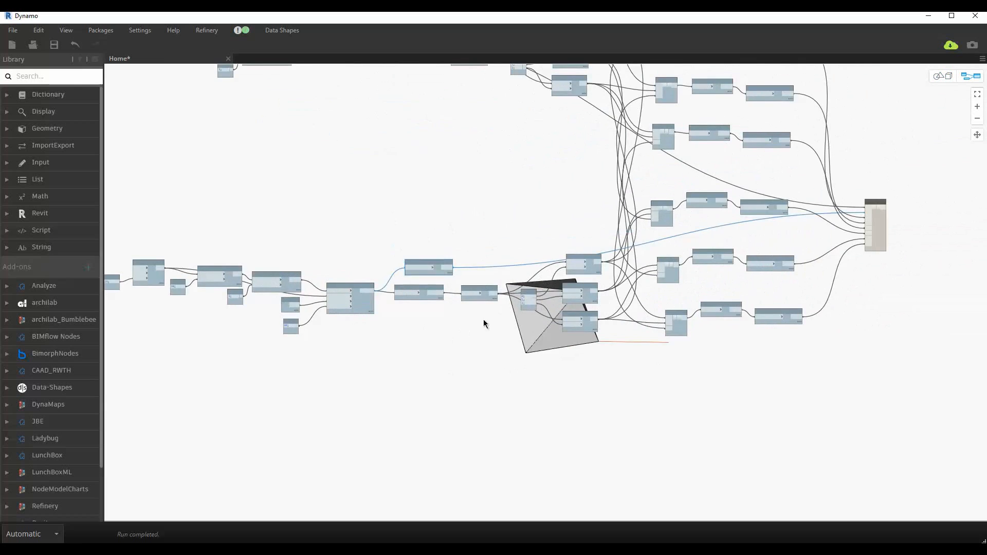
scroll(483, 323, "up", 3)
left_click_drag(508, 253, 406, 252)
left_click_drag(121, 165, 499, 308)
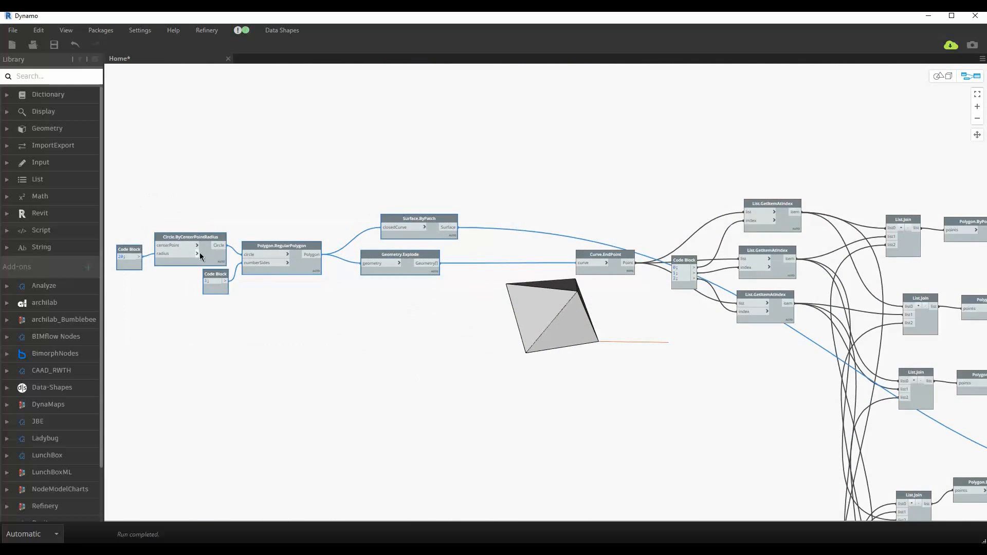
left_click_drag(200, 257, 293, 255)
scroll(565, 241, "down", 3)
scroll(485, 249, "up", 3)
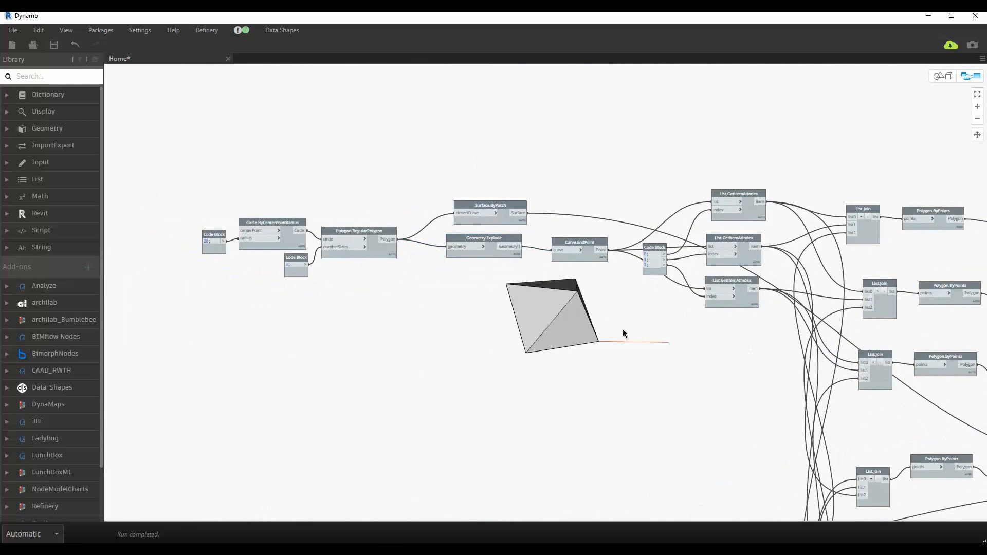
Step: Align the base Surface.ByPatch above Geometry.Explode, then group the base circle, polygon and Code Block nodes under the title "base"
left_click_drag(622, 329, 288, 211)
left_click(421, 308)
left_click_drag(489, 203, 481, 204)
left_click_drag(399, 324, 189, 177)
right_click(231, 159)
left_click(288, 209)
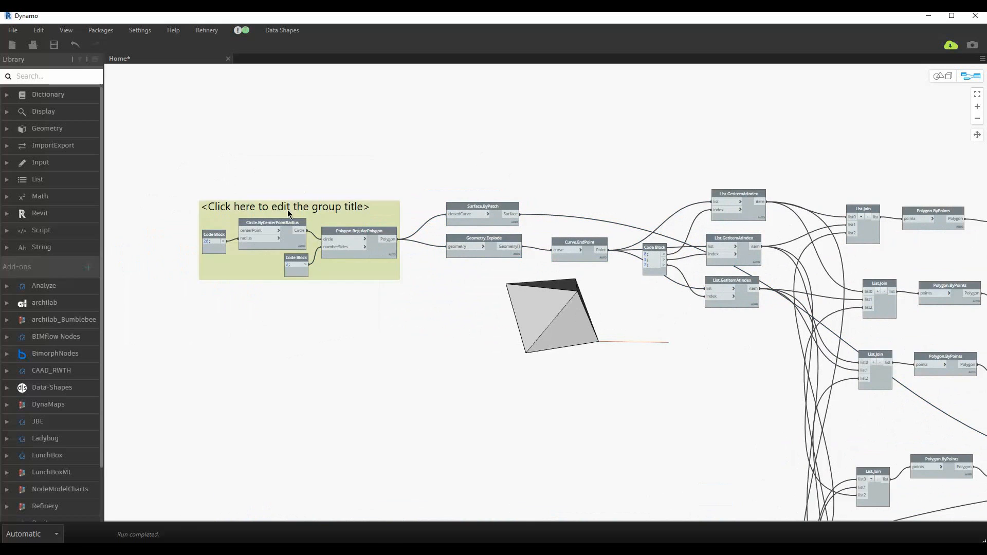
type("base")
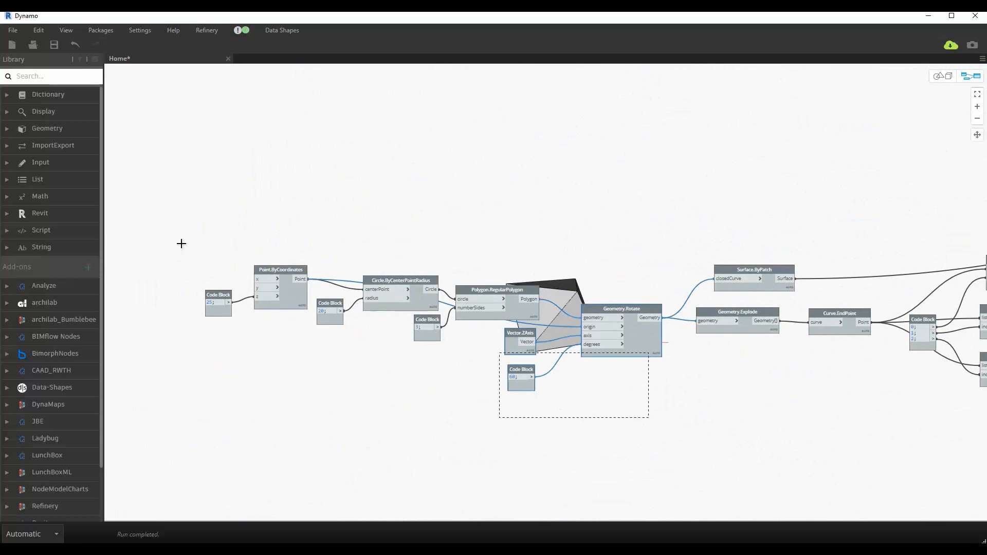
Step: Group the upper triangle's nodes from the height Code Block through Geometry.Rotate and title the group "top"
right_click(265, 175)
left_click(304, 282)
type("top")
Step: Group both rows' Surface.ByPatch, Geometry.Explode, Curve.EndPoint, index Code Block and List.GetItemAtIndex nodes under the title "points"
scroll(331, 210, "down", 3)
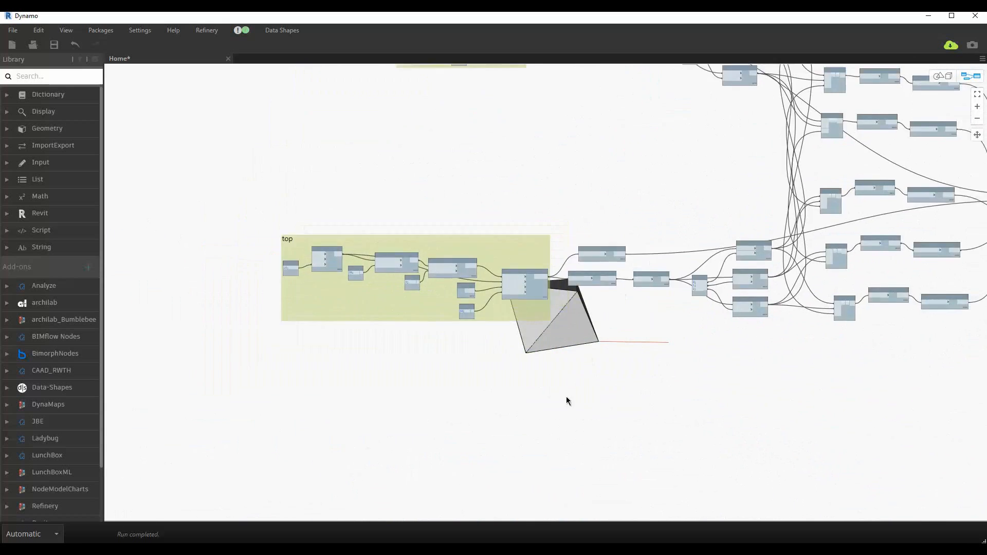
middle_click_drag(566, 396, 495, 519)
left_click_drag(478, 473, 704, 126)
right_click(573, 249)
left_click(611, 355)
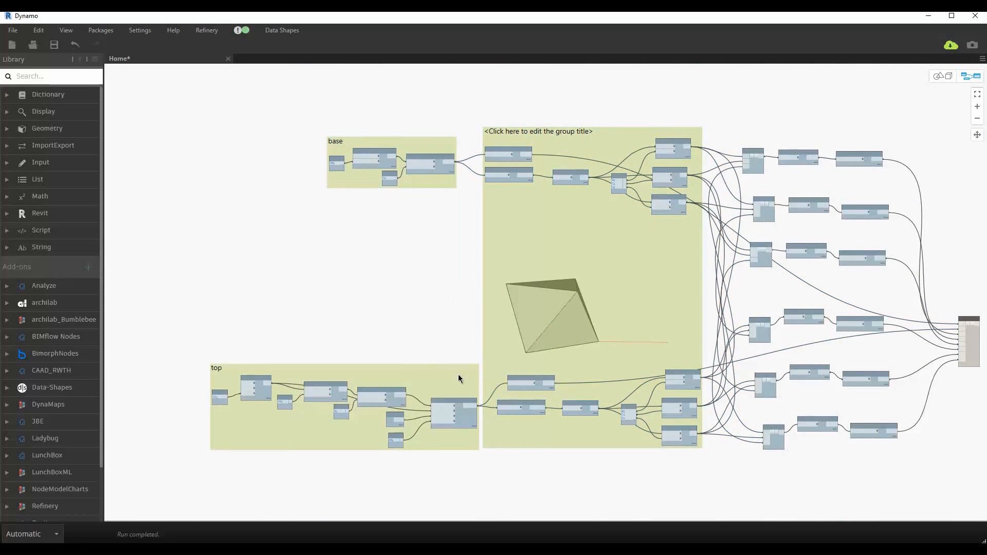
middle_click_drag(459, 379, 378, 394)
scroll(452, 154, "up", 3)
double_click(452, 155)
type("points")
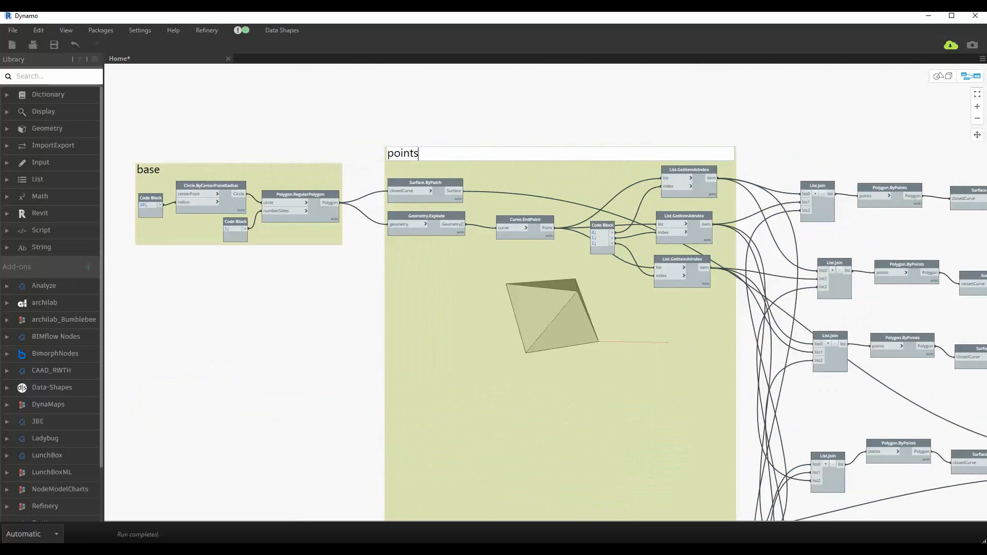
Step: Group the six rows of List.Join, Polygon.ByPoints and Surface.ByPatch nodes under the title "sides"
left_click(493, 71)
scroll(501, 93, "down", 3)
middle_click_drag(685, 310, 471, 311)
scroll(488, 406, "up", 2)
middle_click_drag(488, 407, 437, 458)
left_click_drag(390, 499, 634, 79)
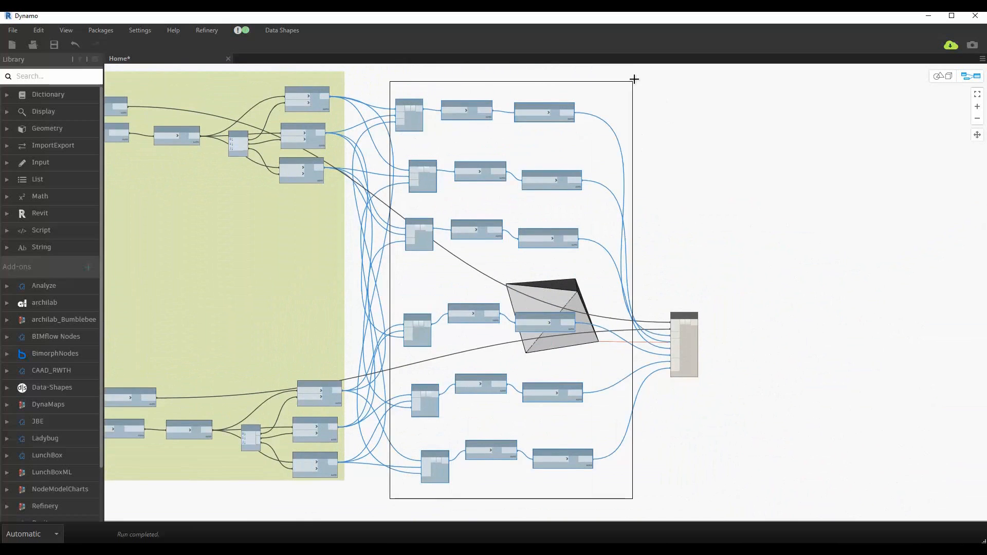
right_click(637, 151)
left_click(675, 258)
double_click(467, 91)
type("sides")
Step: Move the final eight-input node slightly closer to the sides group
left_click(677, 348)
left_click_drag(694, 323, 683, 316)
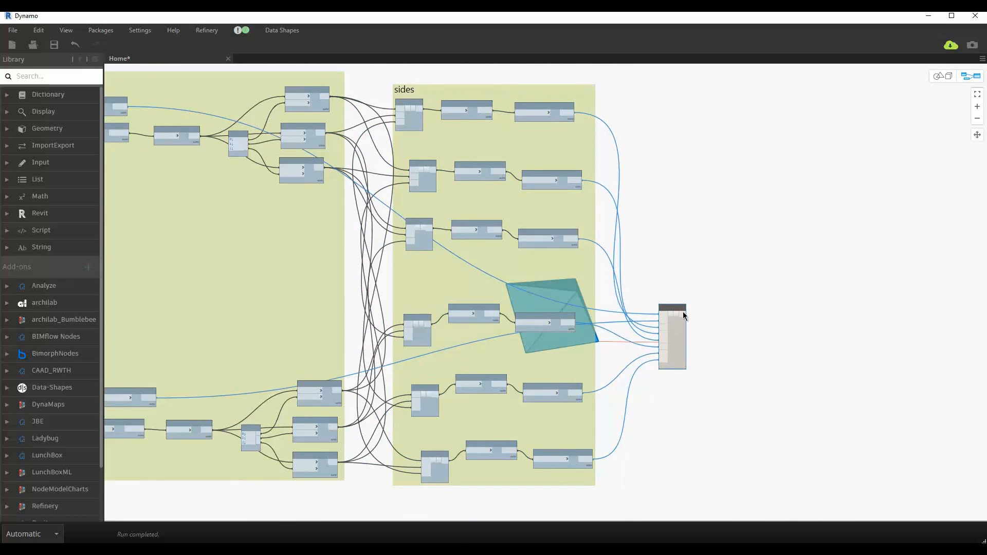
left_click(673, 244)
Step: Clean up the node layout inside the sides, points, top and base groups
scroll(674, 245, "down", 1)
middle_click_drag(619, 376, 777, 377)
right_click(685, 269)
left_click(711, 297)
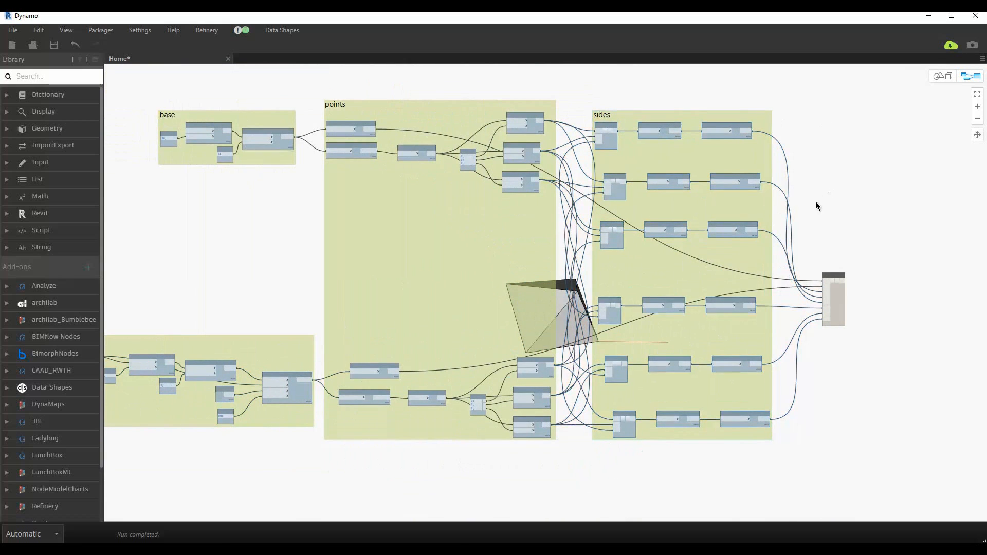
right_click(517, 277)
left_click(575, 308)
right_click(273, 340)
left_click(330, 372)
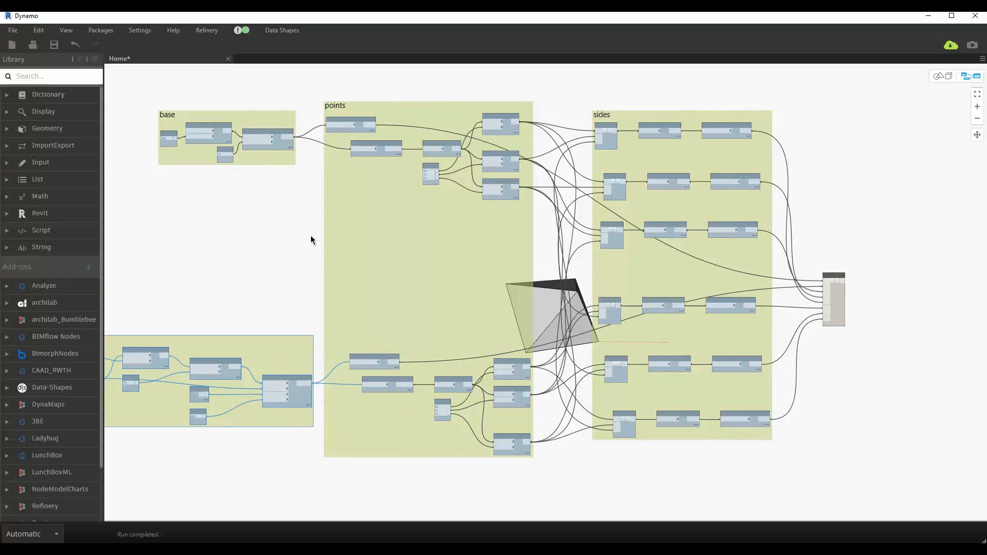
right_click(392, 159)
left_click(432, 192)
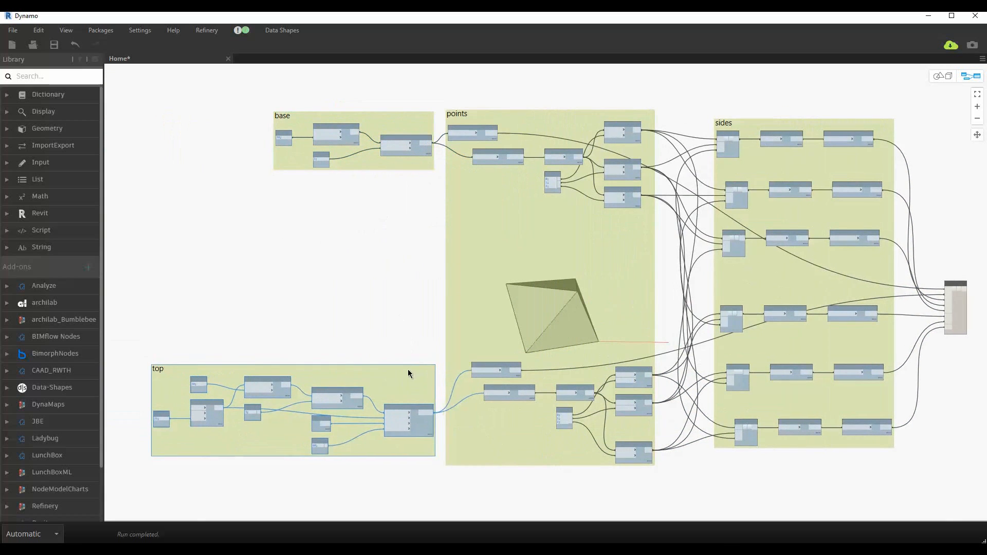
Step: Nudge the top group and shift the lower row's Surface.ByPatch and Geometry.Explode nodes slightly down inside the points group
left_click_drag(408, 374, 405, 377)
left_click_drag(416, 340, 553, 411)
left_click_drag(523, 388, 519, 400)
left_click(392, 322)
scroll(392, 322, "down", 2)
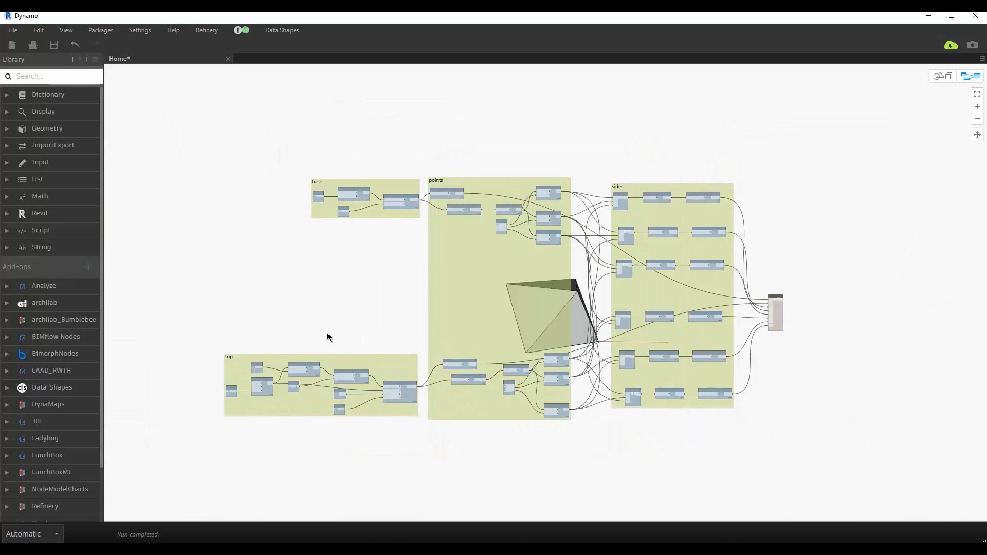
Step: Examine the closed solid from several angles in the 3D preview, alongside the grouped graph
middle_click_drag(327, 337, 289, 346)
left_click(737, 319)
middle_click_drag(730, 388, 676, 372)
key("Escape")
right_click_drag(676, 372, 694, 353)
scroll(691, 346, "up", 2)
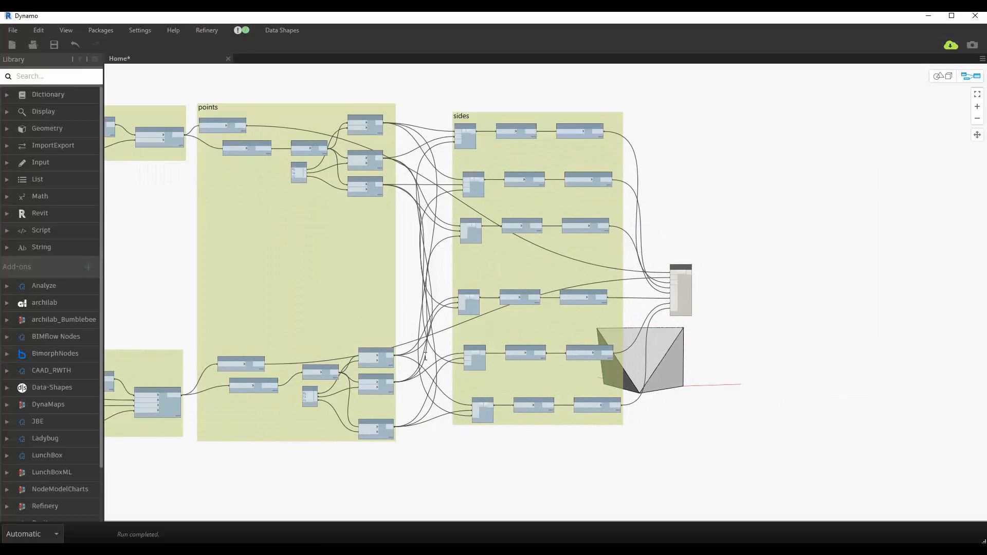
key("ctrl+b")
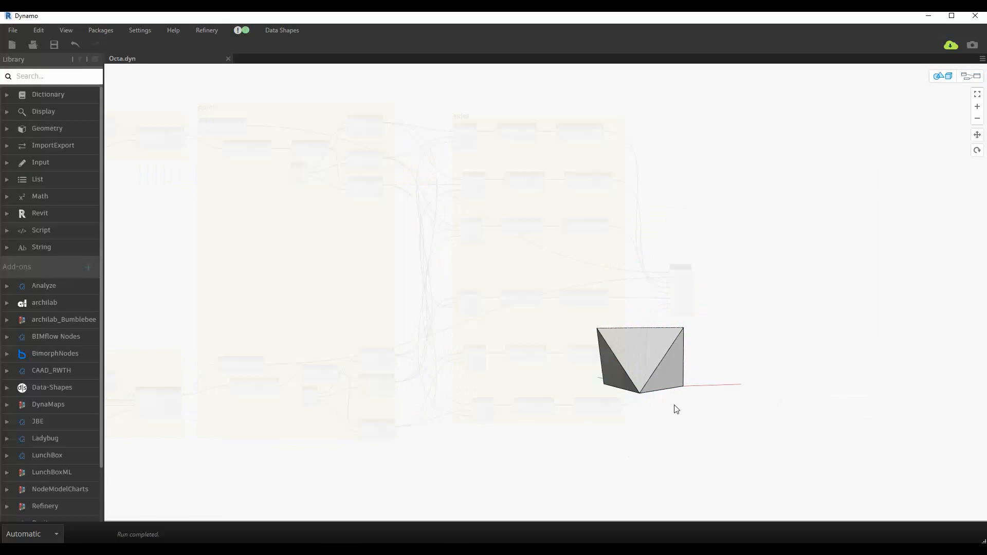
right_click_drag(645, 424, 804, 441)
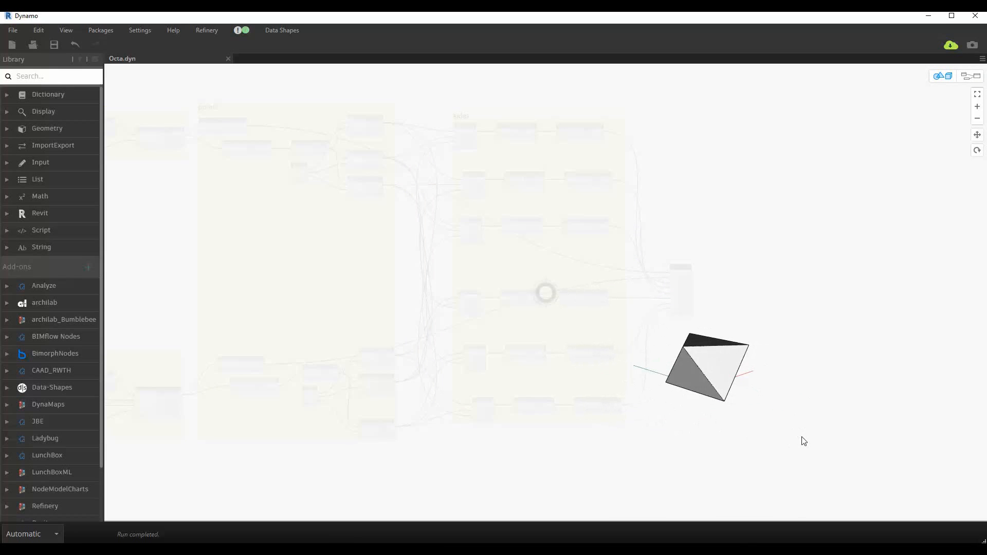
middle_click_drag(769, 437, 764, 443)
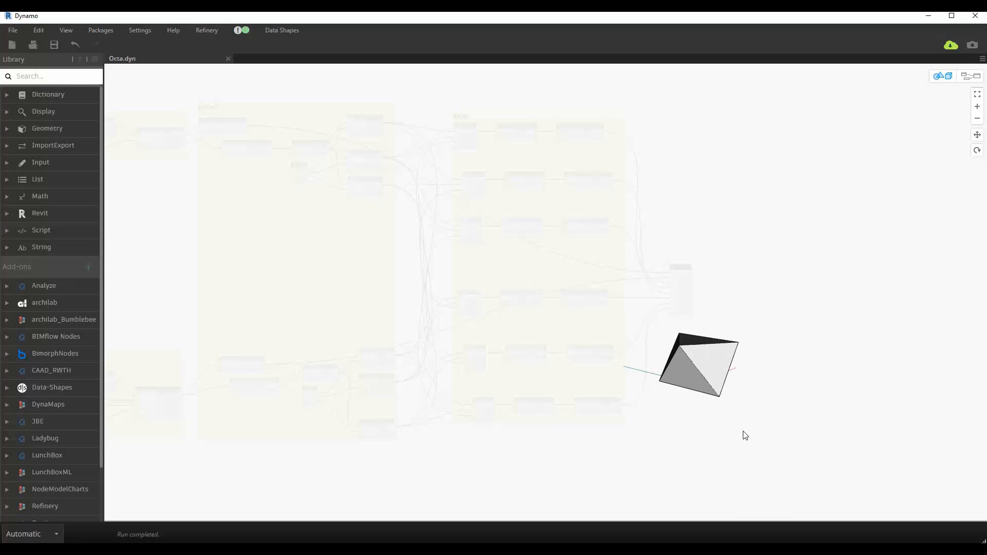
key("ctrl+b")
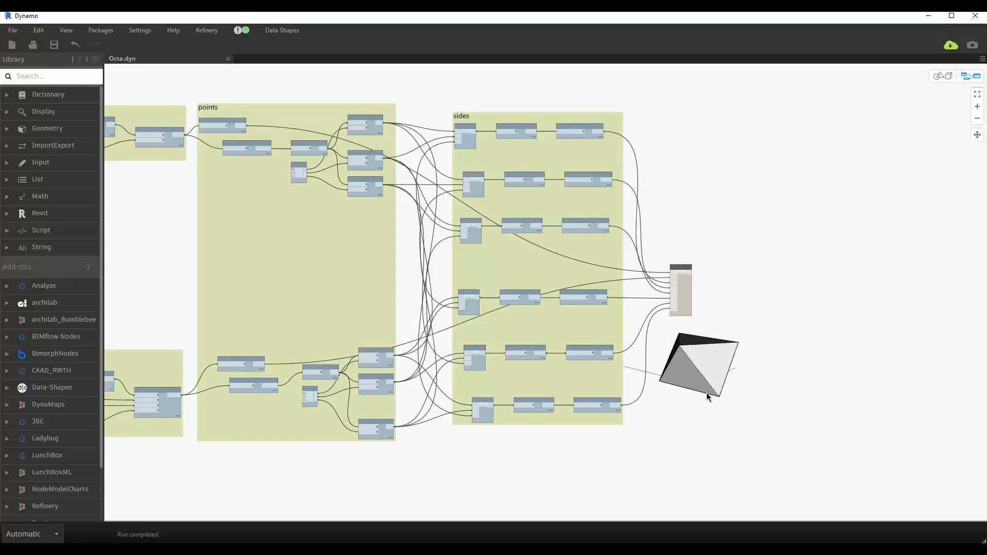
key("ctrl+b")
middle_click_drag(745, 399, 608, 436)
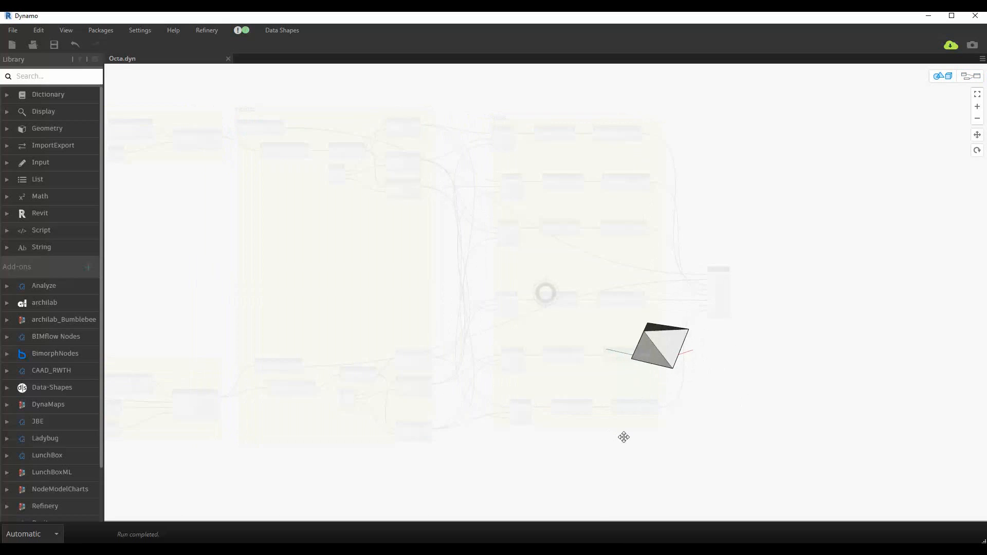
right_click_drag(624, 437, 714, 456)
key("ctrl+b")
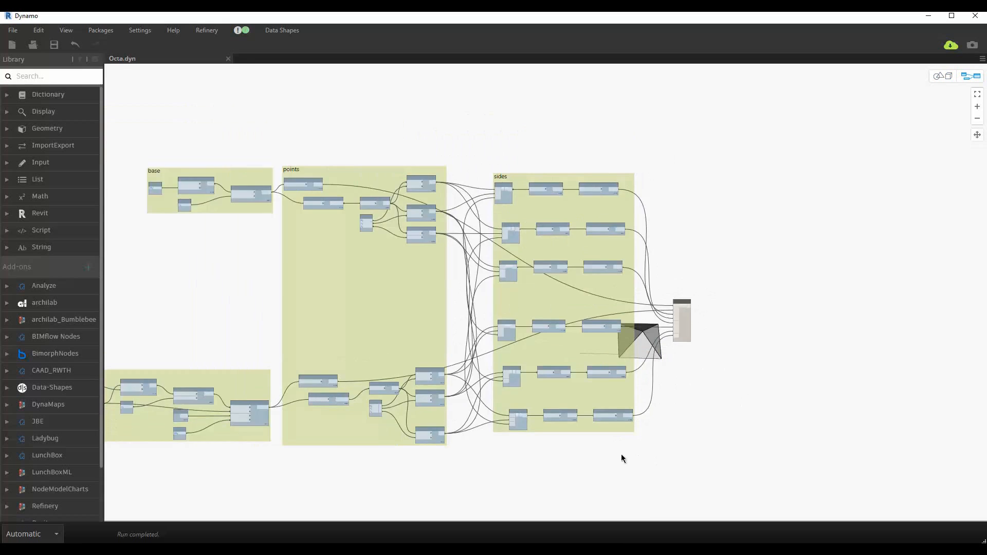
scroll(620, 459, "down", 3)
key("ctrl+b")
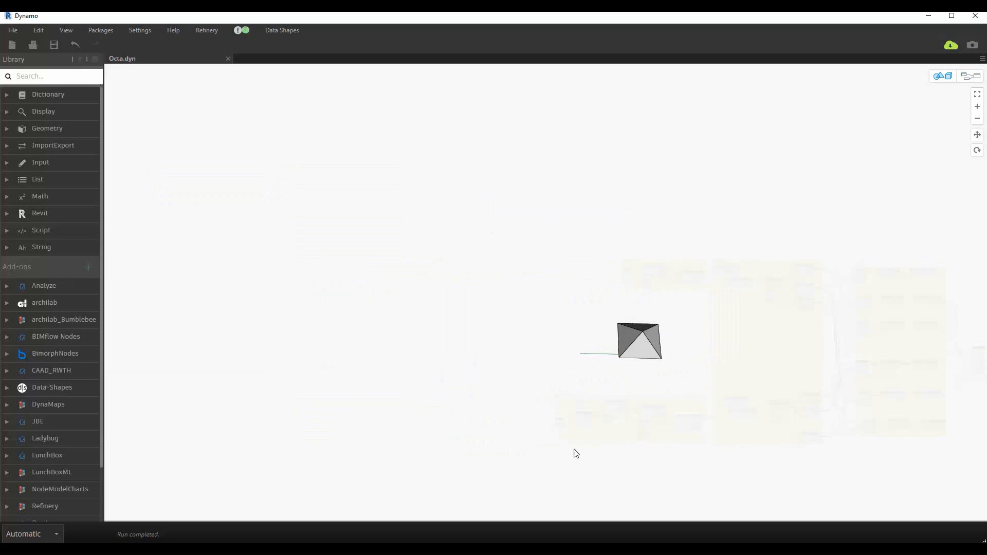
middle_click_drag(576, 453, 553, 454)
key("ctrl+b")
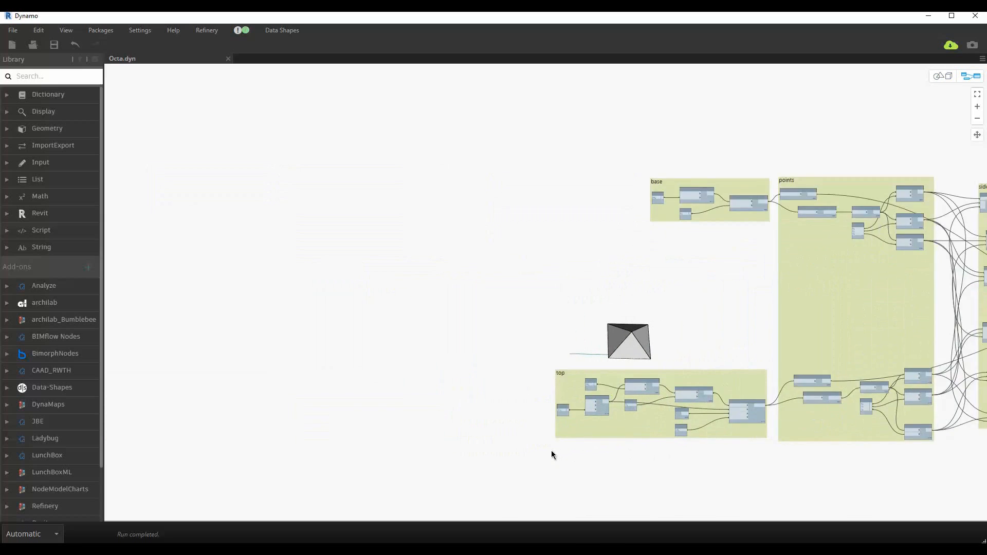
Step: Set the Code Block feeding the z input of Point.ByCoordinates in the top group to 100
scroll(552, 451, "up", 3)
scroll(624, 461, "up", 5)
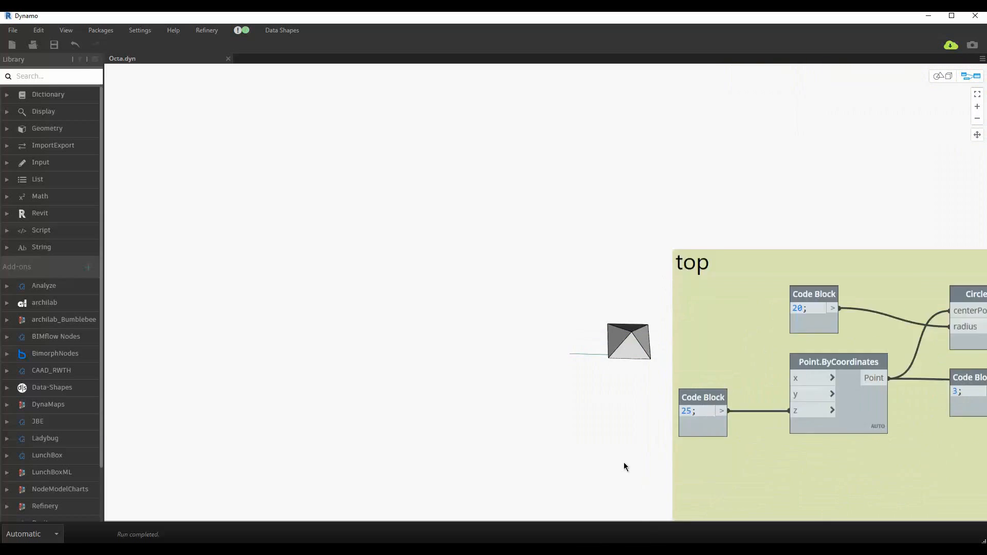
key("ctrl+b")
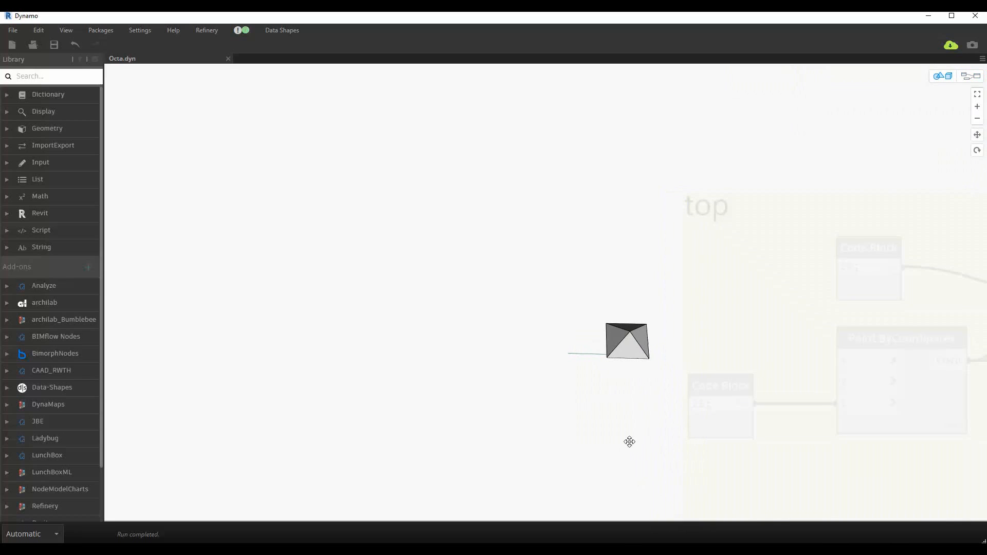
right_click_drag(615, 443, 598, 448)
middle_click_drag(624, 449, 372, 481)
right_click_drag(372, 482, 411, 470)
key("ctrl+b")
double_click(712, 403)
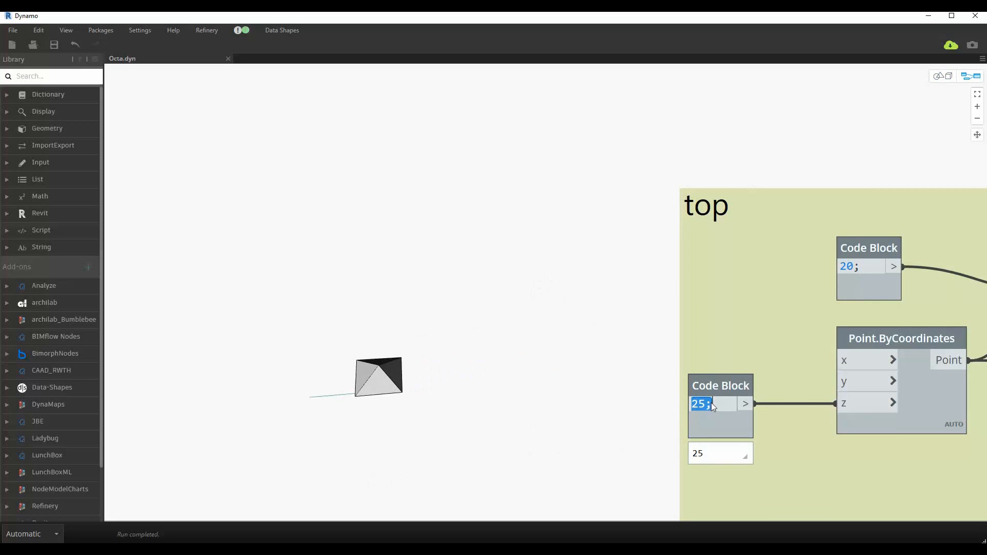
type("100")
left_click(552, 289)
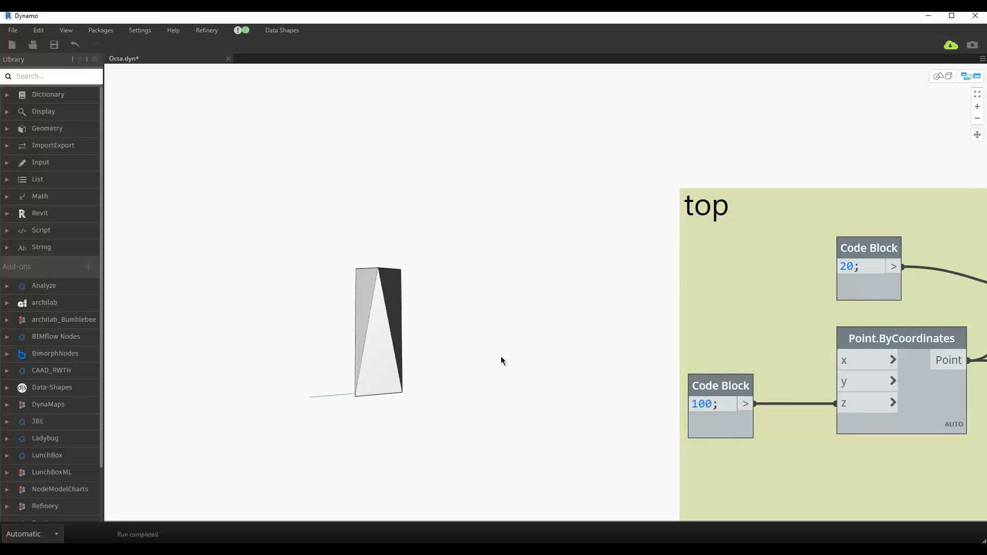
Step: Check the solid's shape in the 3D preview, then place an Integer Slider beside the top group with its range settings expanded
key("ctrl+b")
right_click_drag(536, 387, 653, 461)
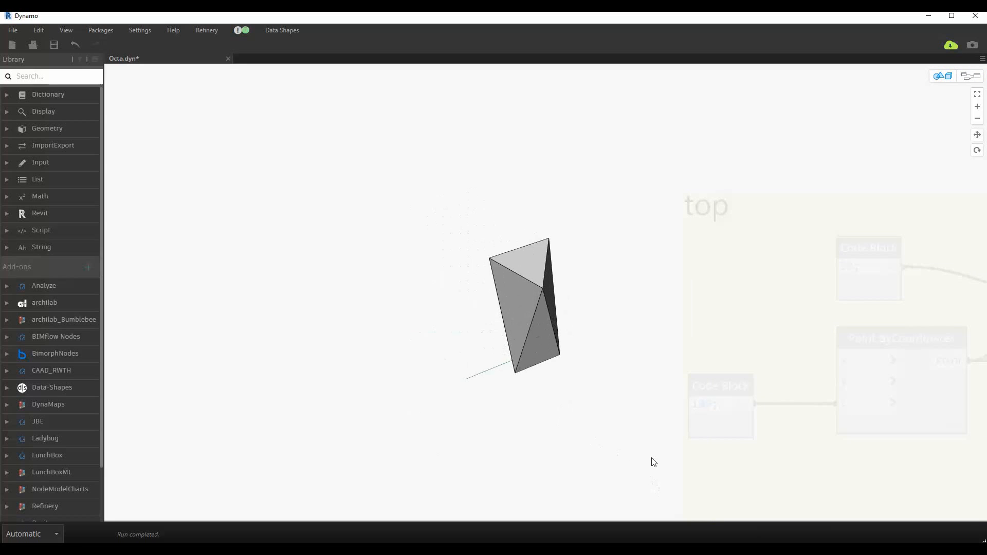
right_click_drag(631, 431, 637, 372)
key("ctrl+b")
middle_click_drag(628, 353, 584, 359)
scroll(601, 354, "down", 3)
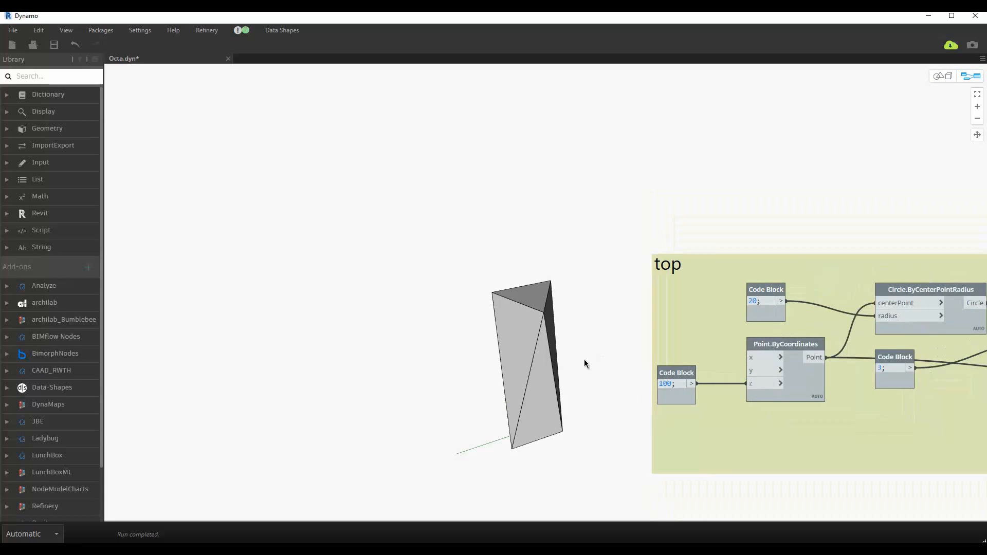
right_click(518, 434)
type("slide")
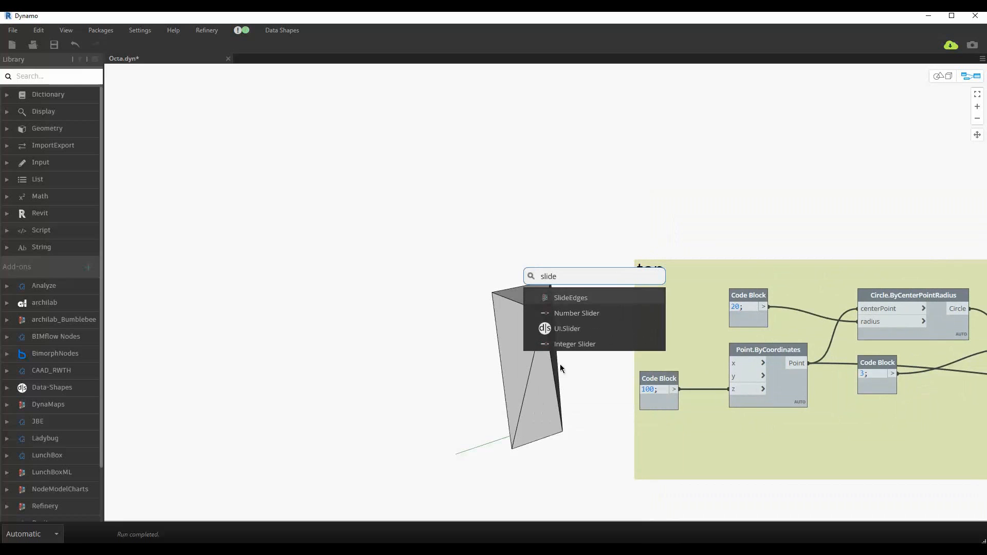
left_click(581, 344)
left_click_drag(482, 383, 352, 393)
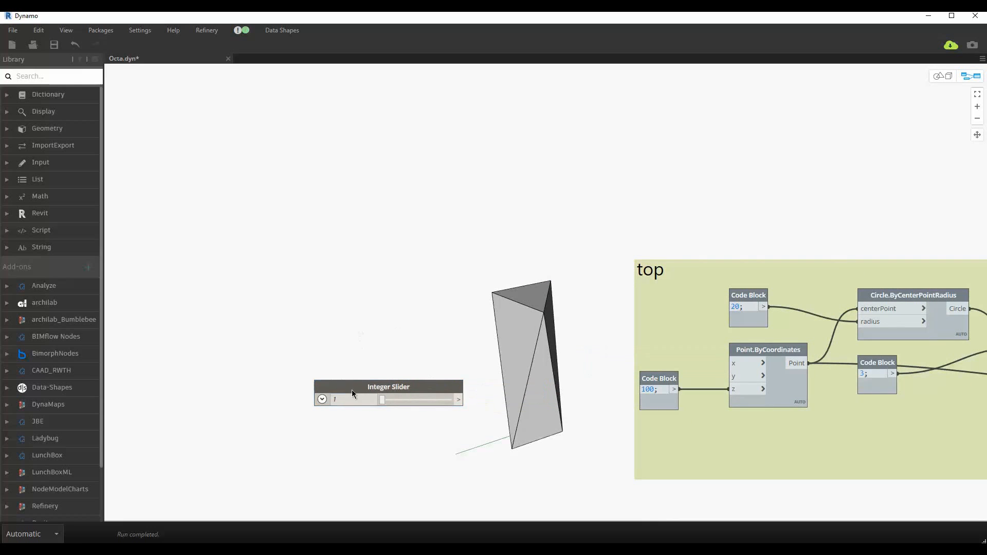
left_click(323, 400)
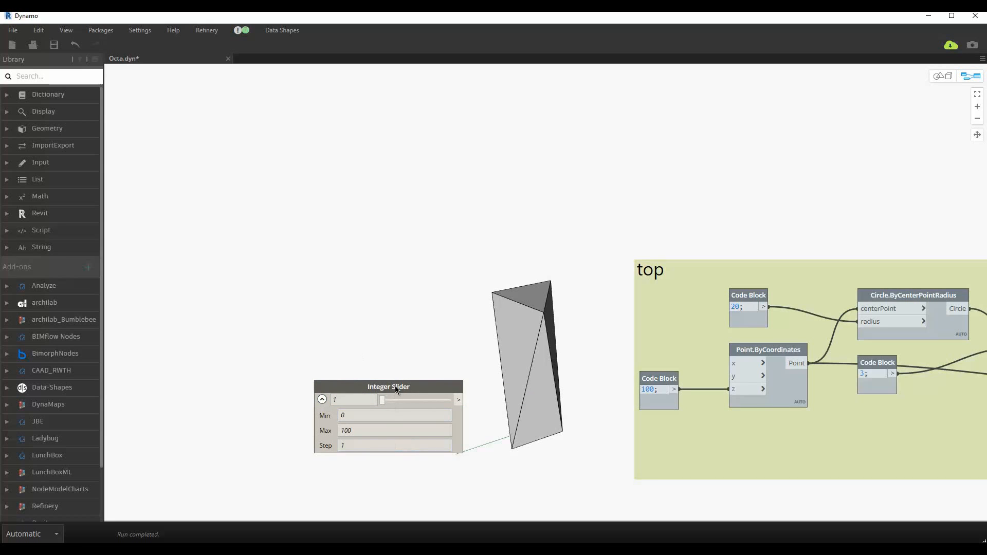
left_click_drag(394, 385, 437, 383)
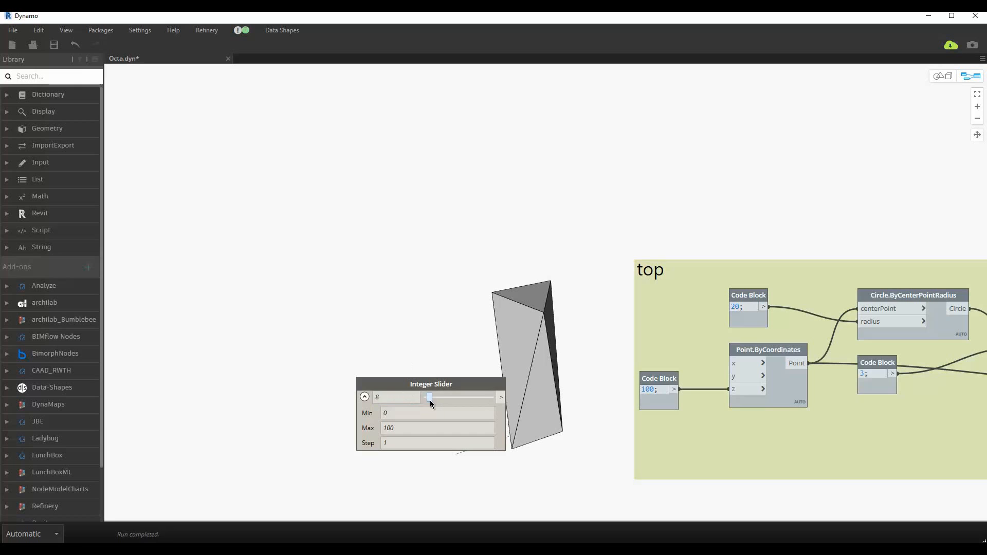
Step: Add a Number Slider above the Integer Slider, try its range settings and set its value to 22.2
right_click(412, 291)
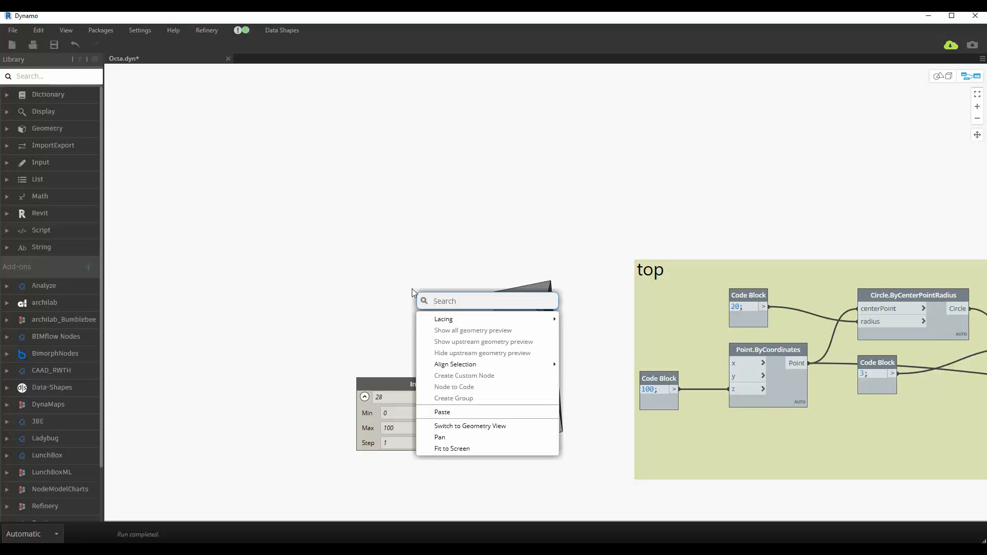
type("numbe")
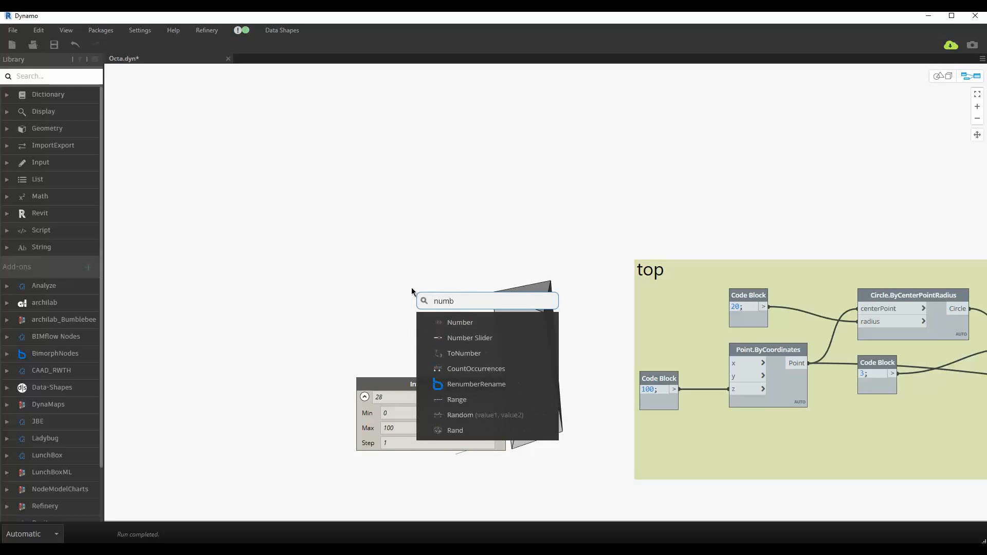
left_click(498, 338)
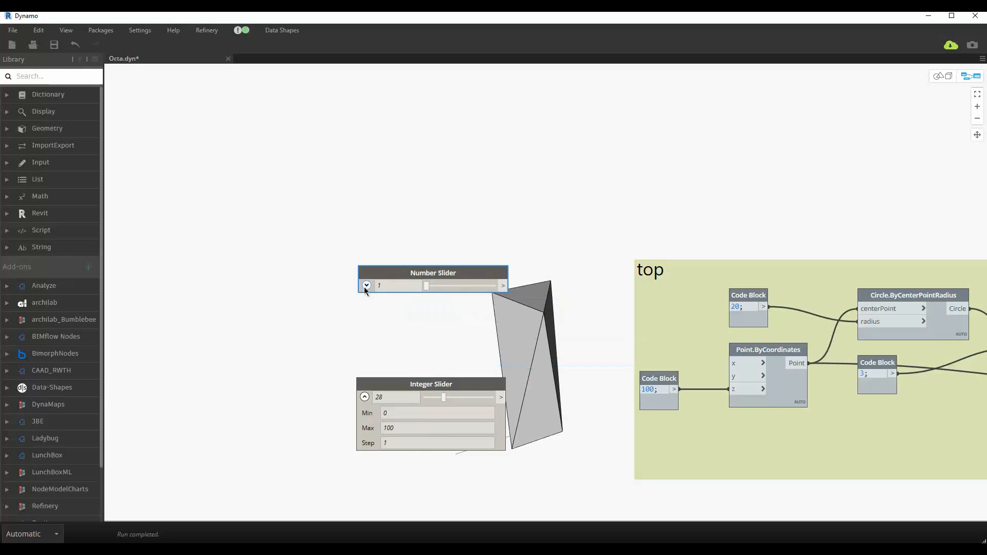
left_click_drag(427, 286, 446, 286)
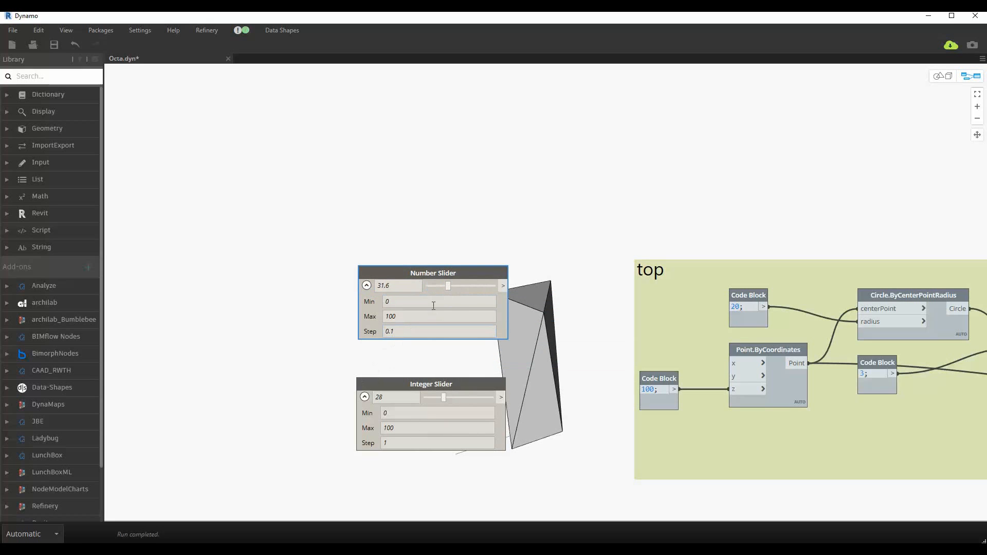
left_click(399, 346)
left_click_drag(460, 284, 441, 285)
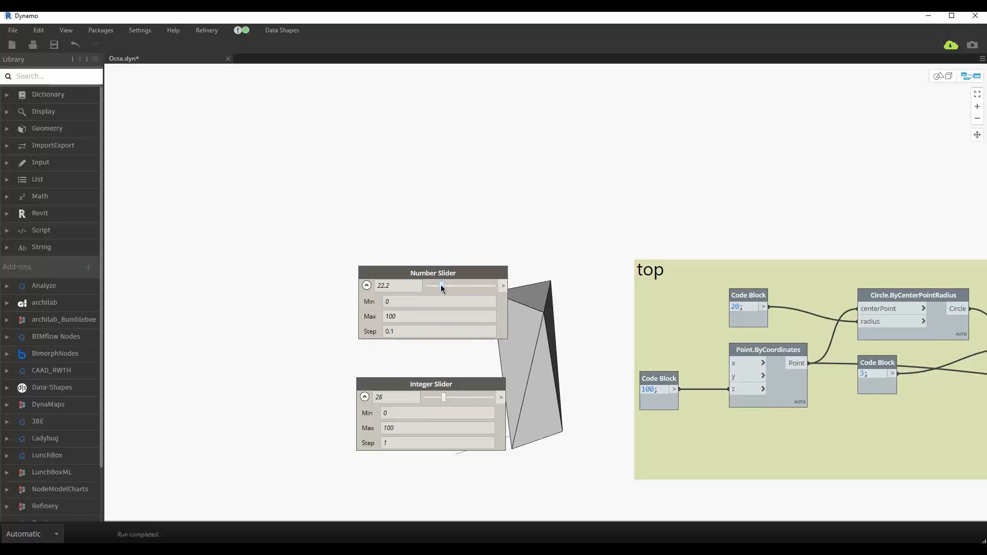
left_click(367, 287)
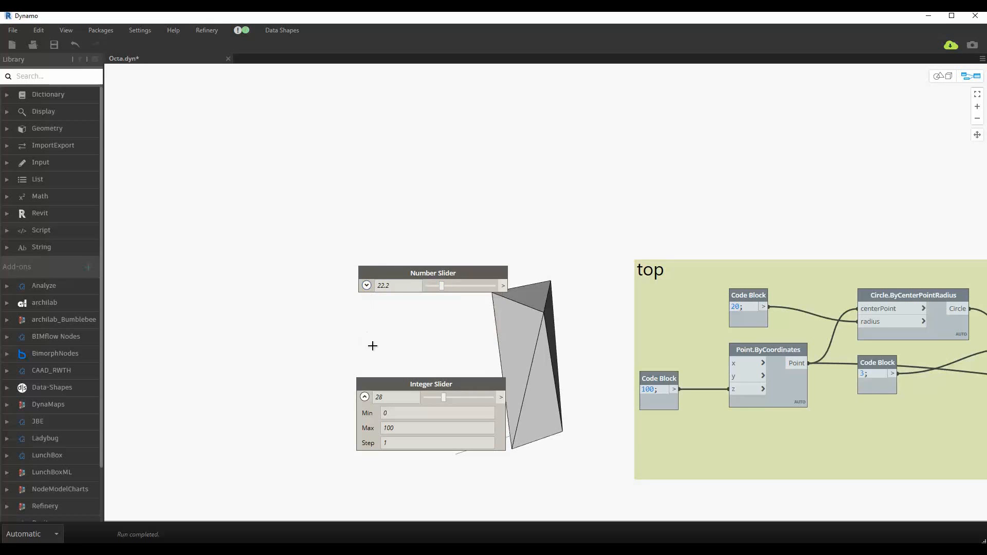
Step: Collapse the Integer Slider's range settings and delete the Number Slider
left_click(365, 397)
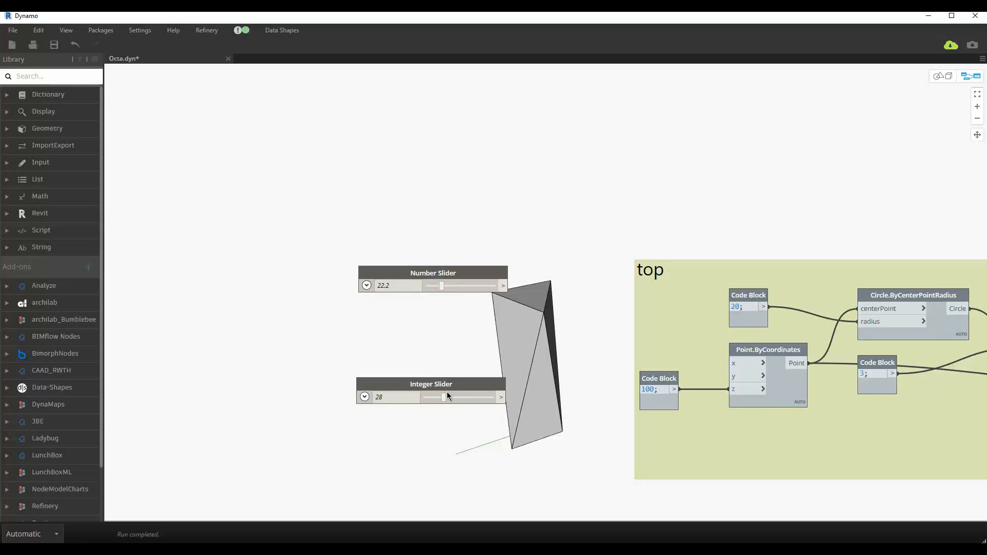
left_click(443, 273)
key("Delete")
Step: Move the Integer Slider into the space above it and set its range to a minimum of 30 and a maximum of 150
left_click_drag(402, 382, 389, 347)
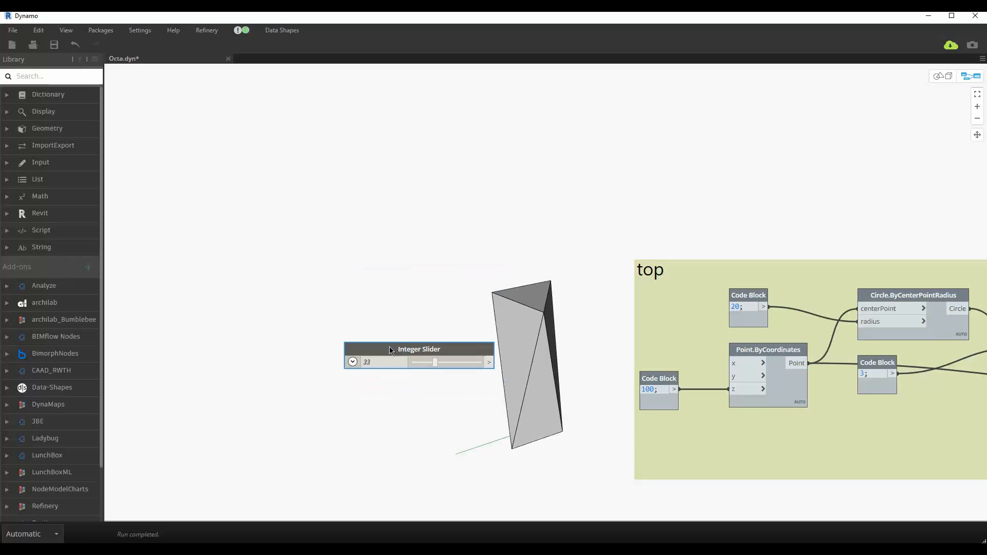
left_click(352, 362)
double_click(402, 394)
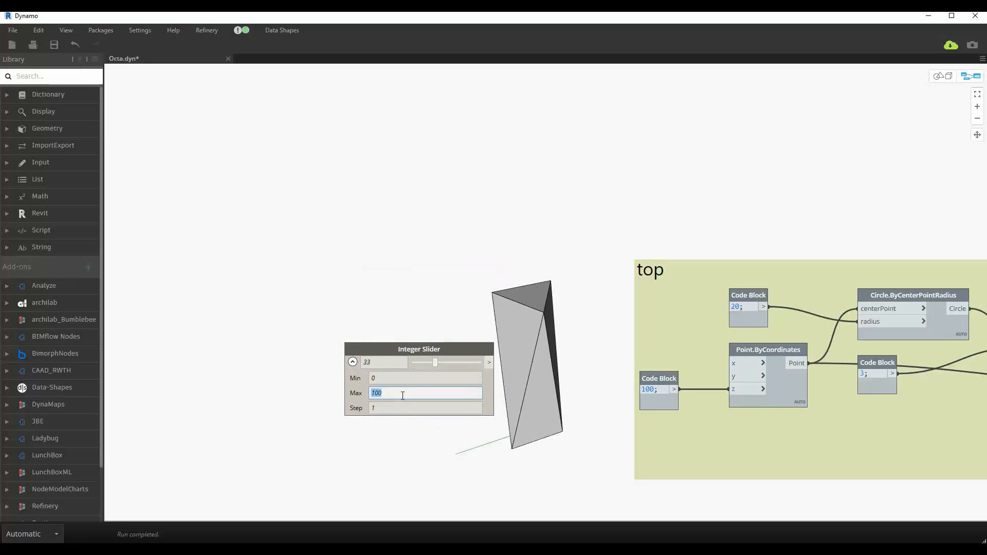
double_click(403, 378)
type("3")
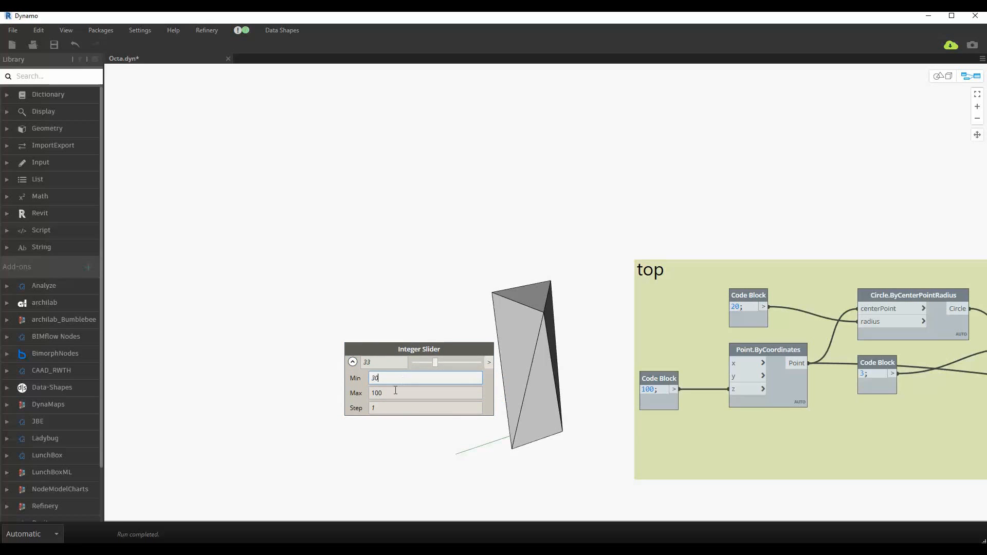
type("0")
double_click(397, 394)
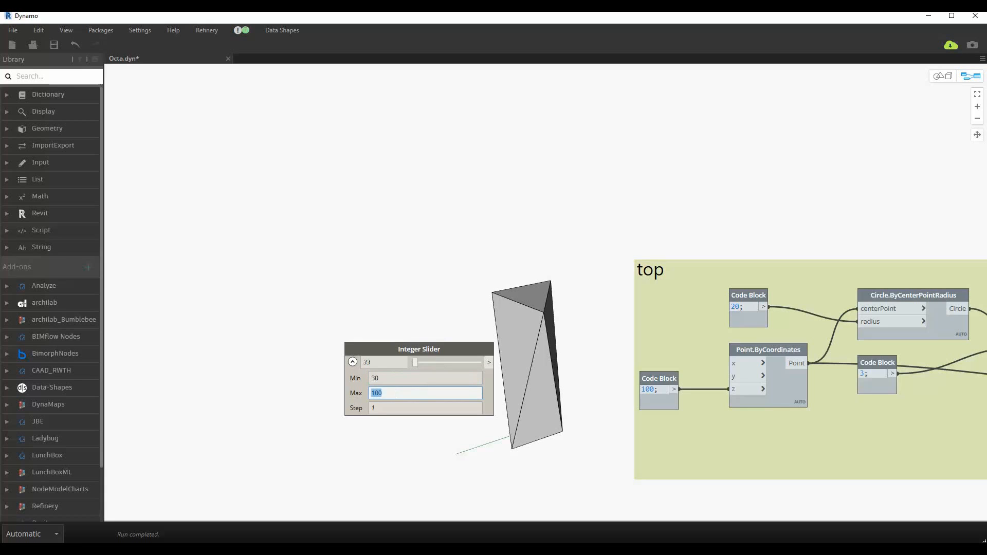
type("150")
left_click(412, 267)
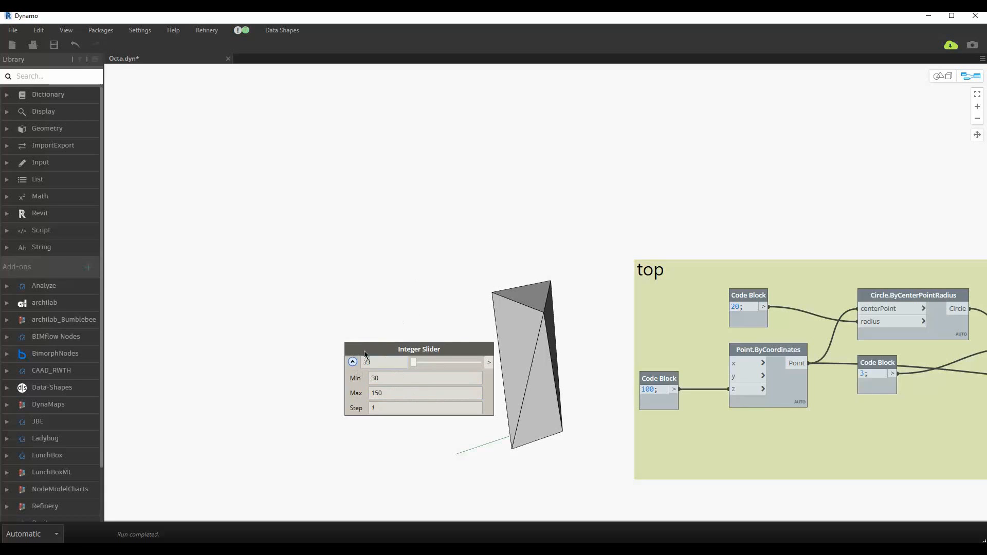
left_click(352, 361)
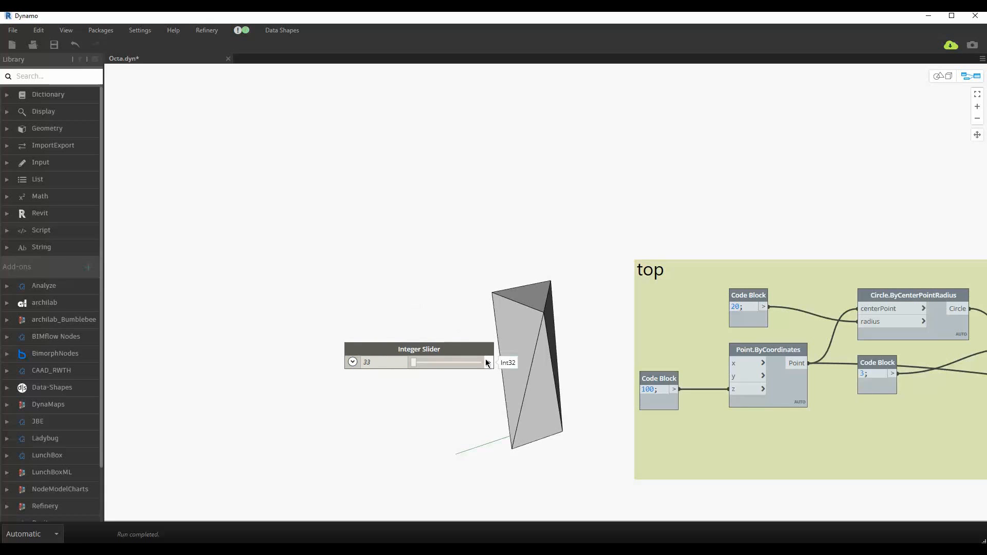
Step: Drive the z input of Point.ByCoordinates in the top group with the Integer Slider instead of the Code Block, setting the slider to 105
left_click_drag(488, 363, 733, 389)
left_click_drag(415, 362, 459, 366)
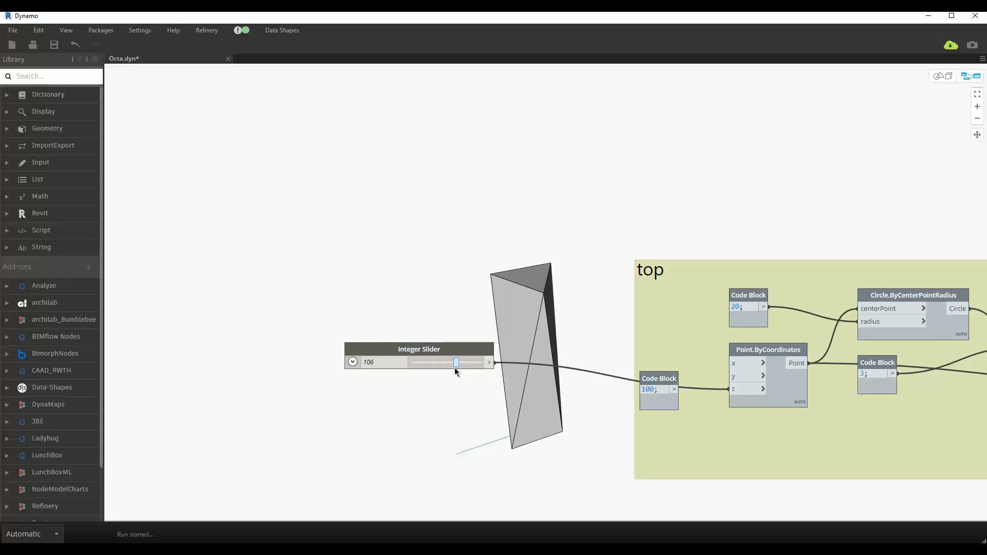
key("ctrl+b")
right_click_drag(489, 437, 547, 388)
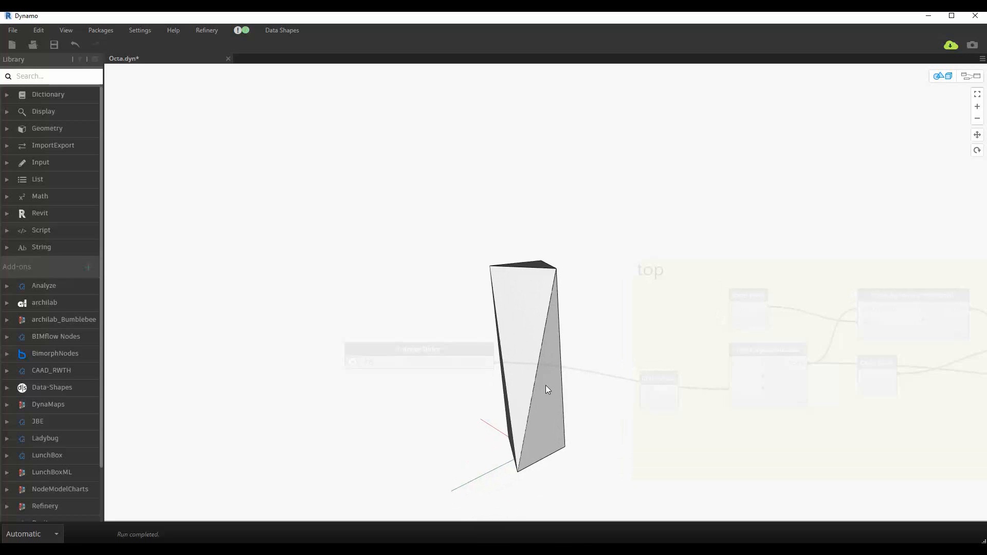
key("ctrl+b")
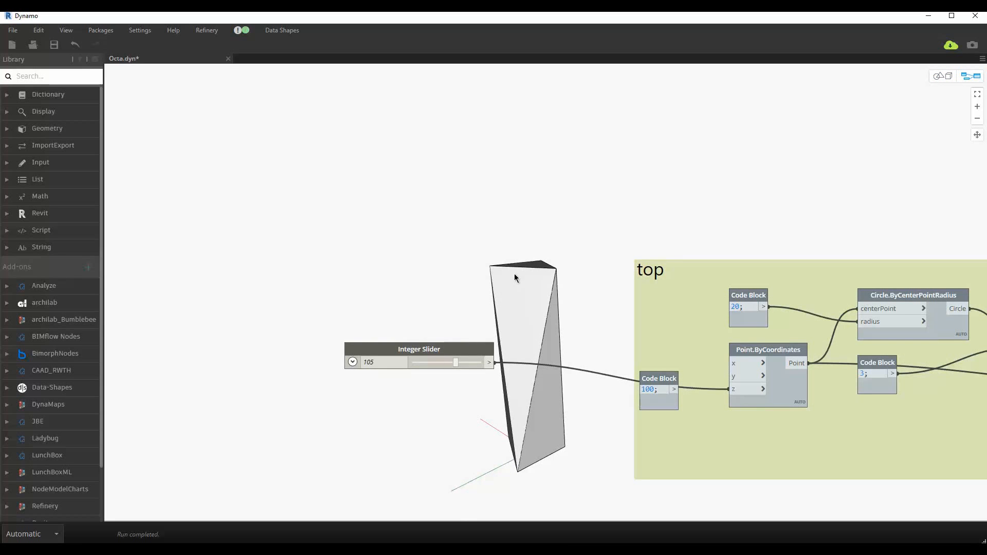
middle_click_drag(496, 399, 496, 397)
key("ctrl+b")
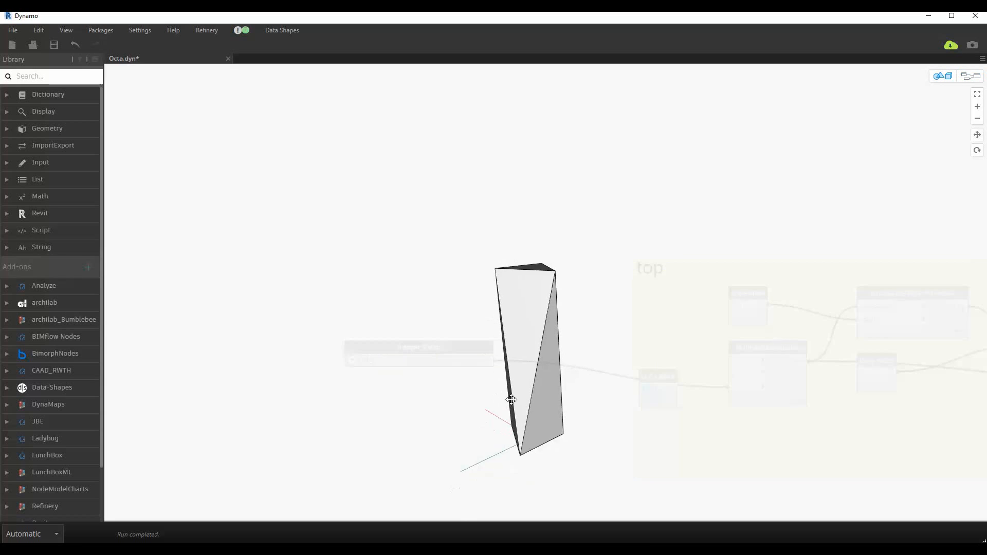
right_click_drag(516, 395, 574, 436)
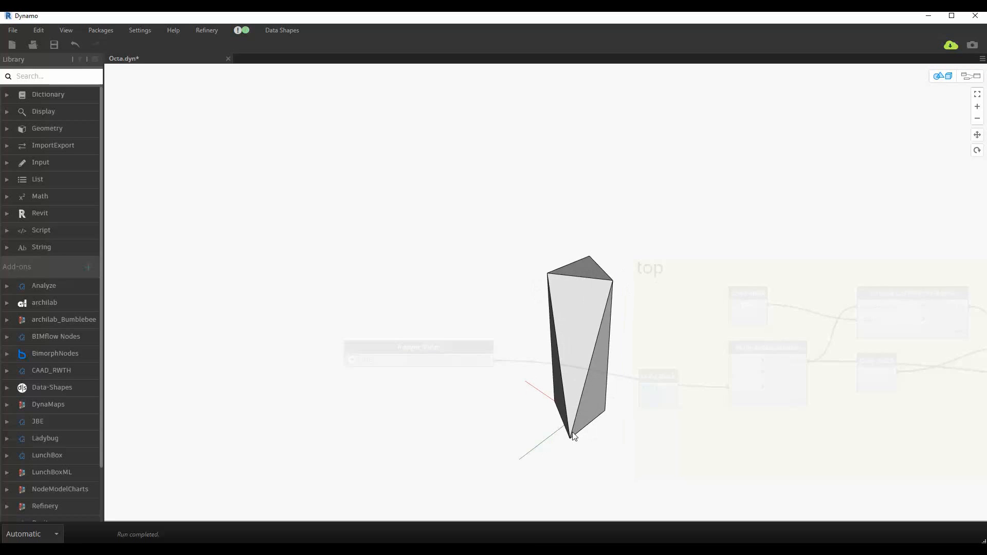
key("ctrl+b")
Step: Vary the Integer Slider and leave it at 101, checking the solid's height in the 3D preview
scroll(511, 388, "down", 2)
middle_click_drag(512, 387, 438, 319)
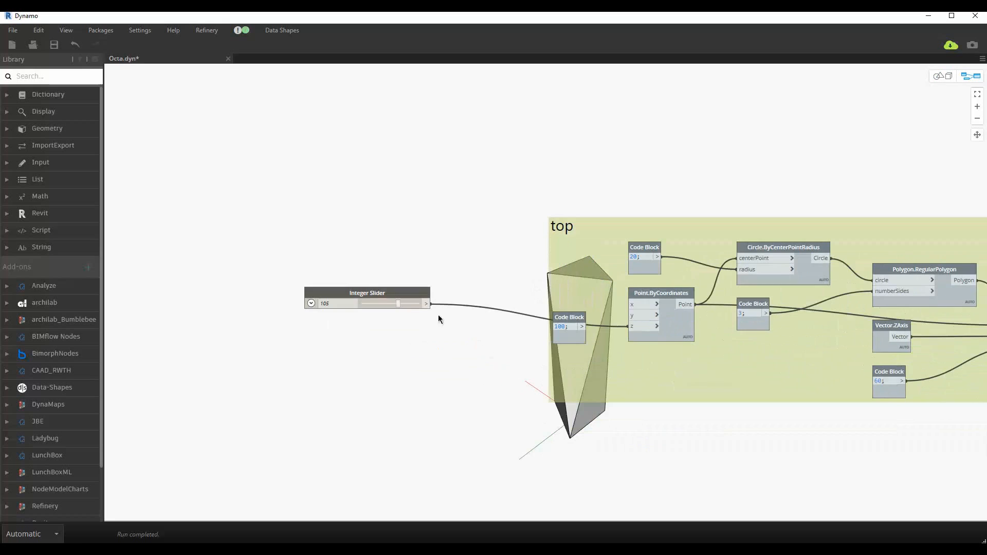
left_click_drag(398, 303, 488, 284)
key("ctrl+b")
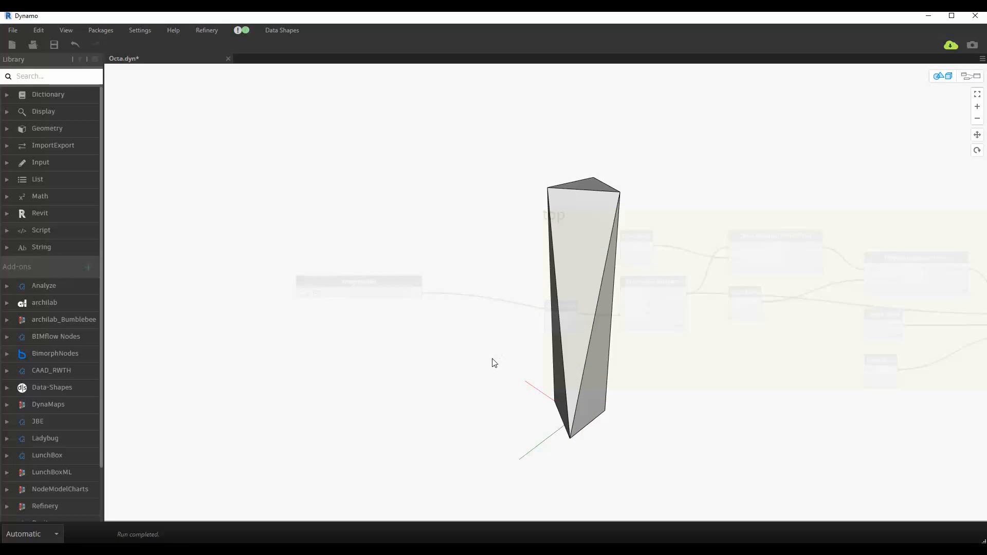
key("ctrl+b")
key("ctrl+b")
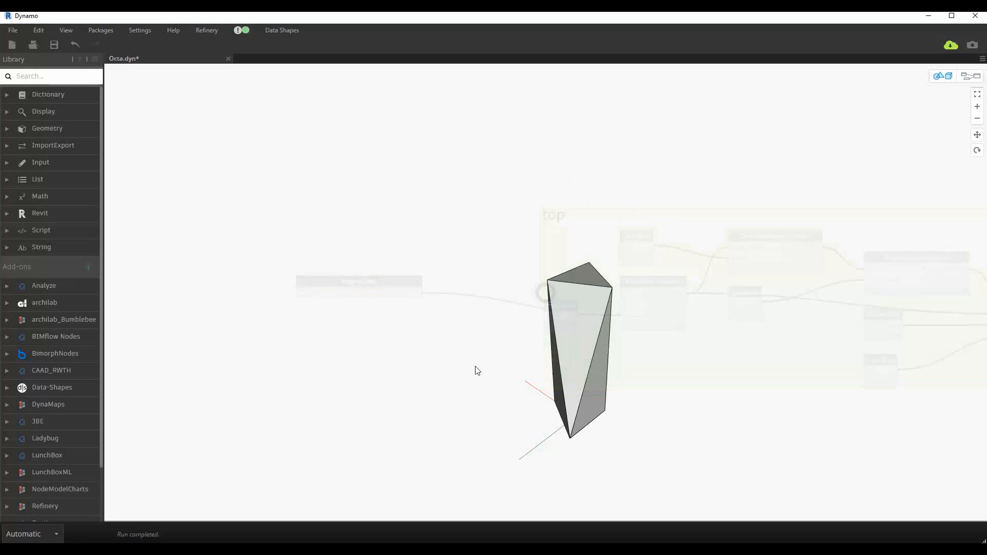
right_click_drag(473, 370, 515, 283)
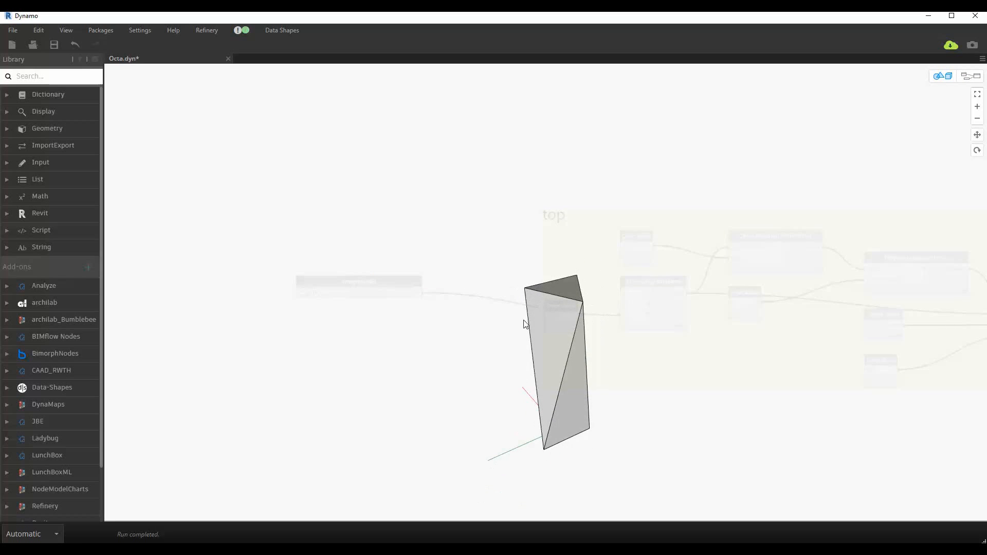
key("ctrl+b")
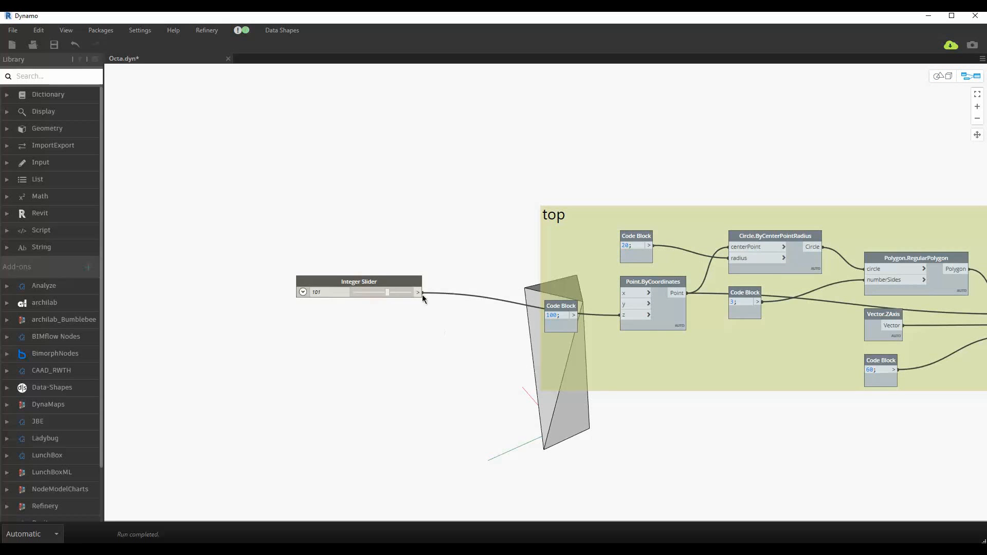
Step: Move the Integer Slider node closer to the top group
left_click_drag(415, 285, 472, 290)
left_click(450, 335)
middle_click_drag(526, 368, 623, 417)
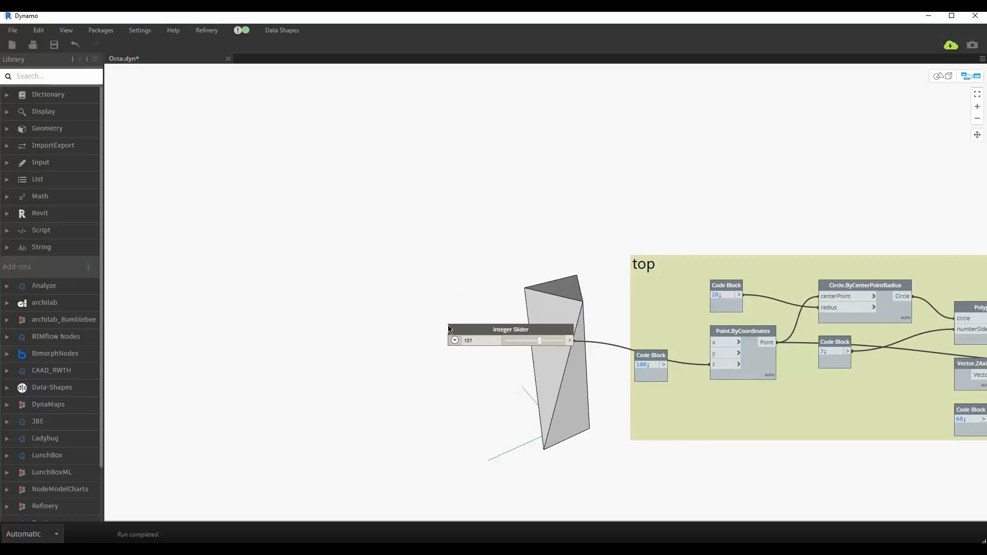
middle_click_drag(494, 312, 319, 231)
middle_click_drag(476, 379, 352, 306)
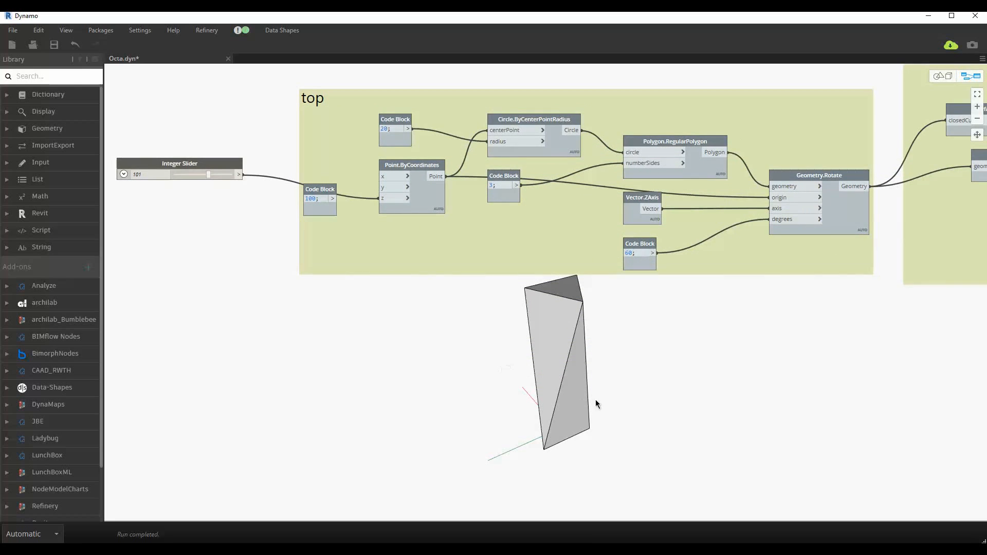
middle_click_drag(460, 366, 334, 353)
middle_click_drag(608, 403, 534, 328)
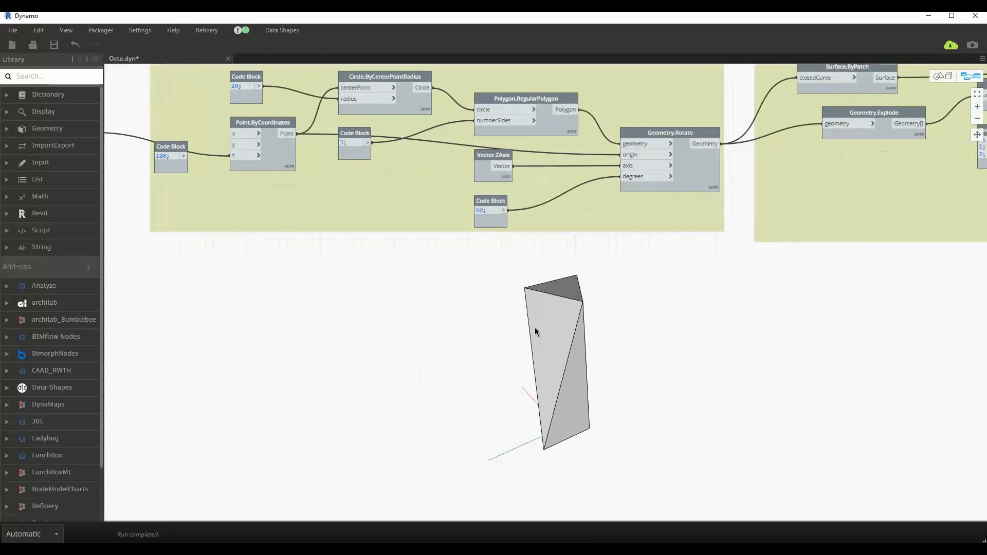
right_click(467, 340)
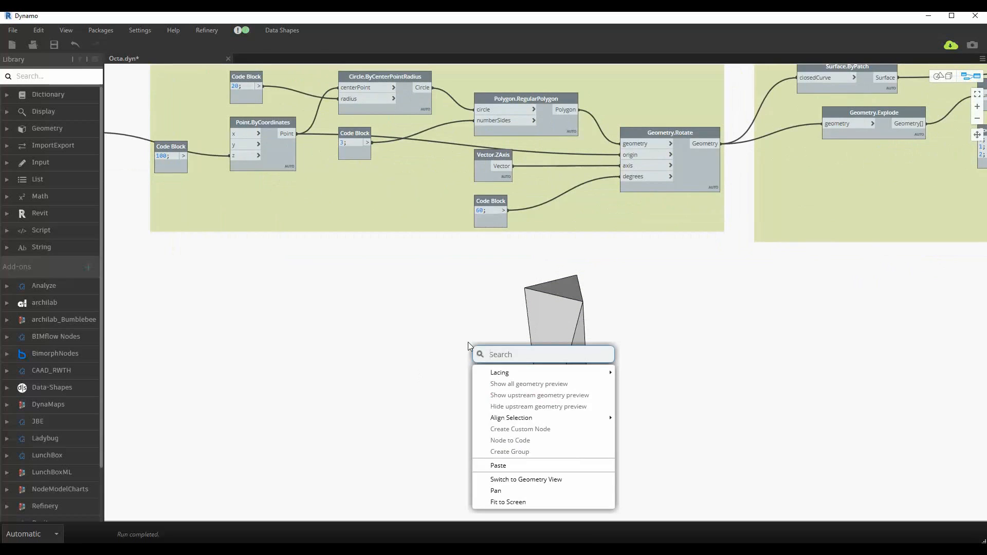
left_click(468, 341)
Step: Turn on the geometry preview of the Curve.EndPoint node to show the top triangle's corner points
scroll(551, 311, "down", 3)
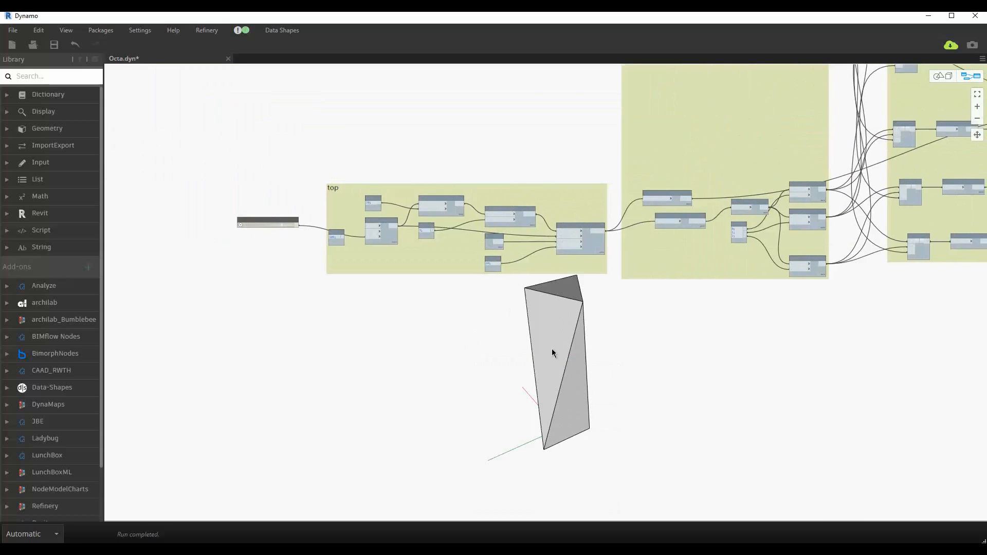
middle_click_drag(552, 353, 568, 380)
scroll(730, 406, "up", 2)
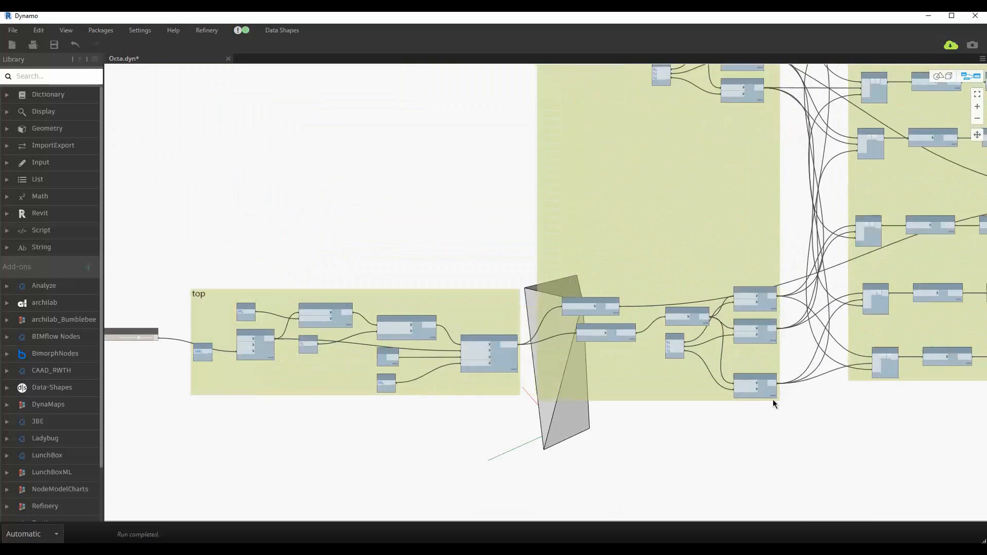
scroll(773, 399, "up", 3)
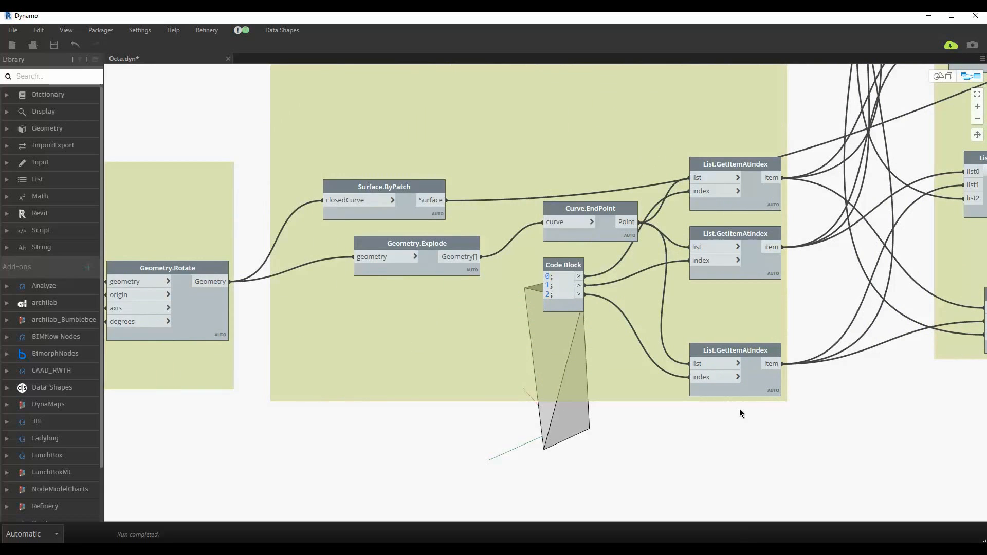
left_click(612, 205)
right_click(627, 274)
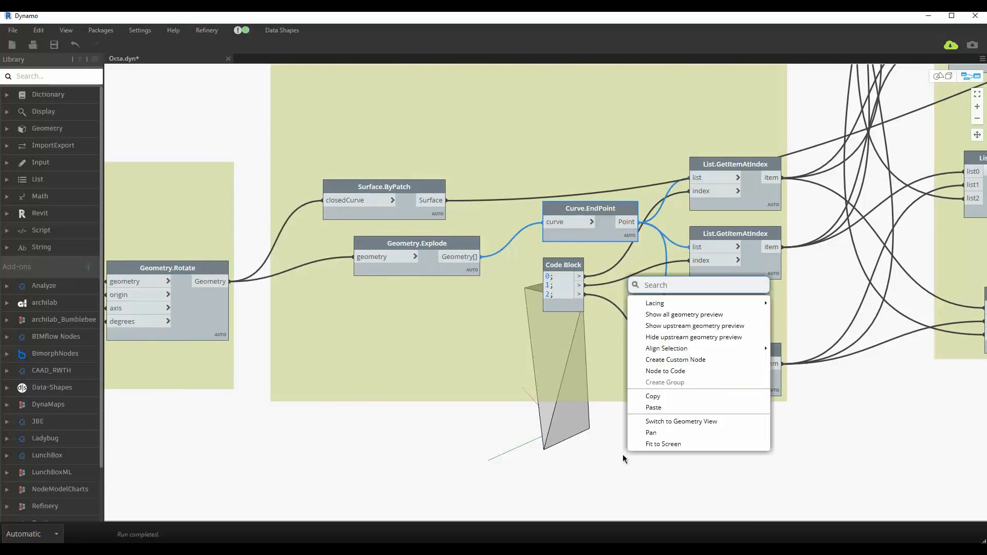
left_click(655, 326)
middle_click_drag(557, 383, 511, 337)
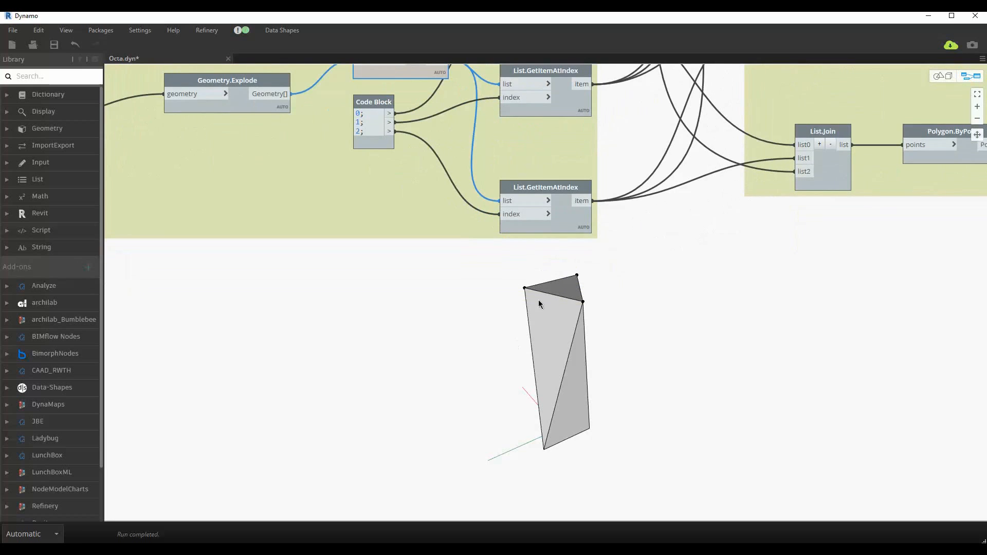
left_click(459, 267)
left_click(411, 69)
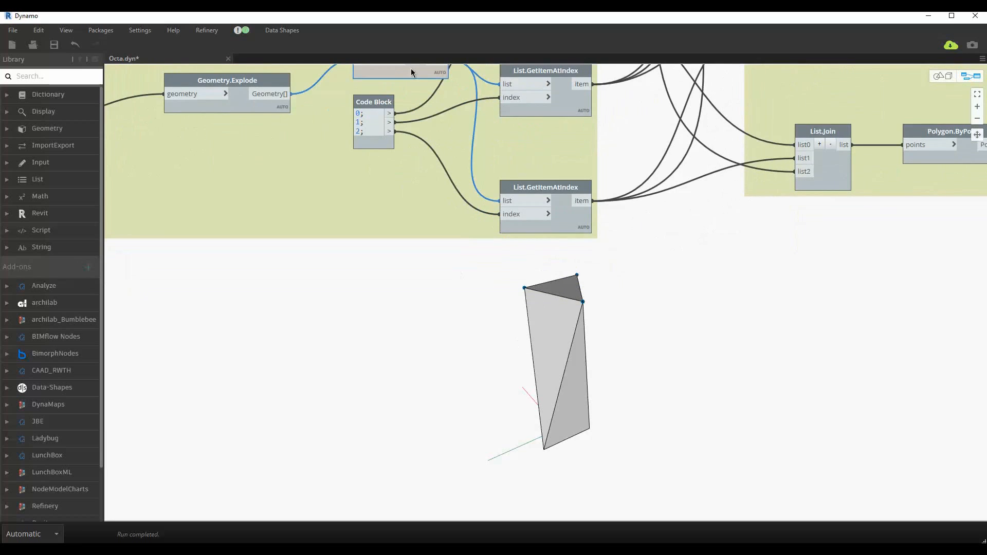
left_click(464, 325)
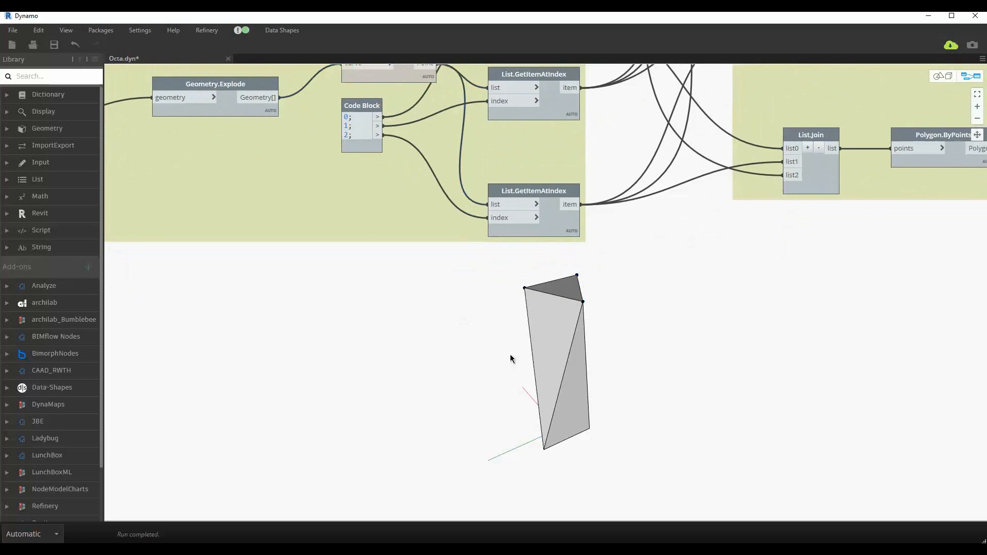
Step: Add a Geometry.Transform node with fromCoordinateSystem and contextCoordinateSystem inputs in the empty area below the List.GetItemAtIndex nodes
right_click(492, 389)
type("ge")
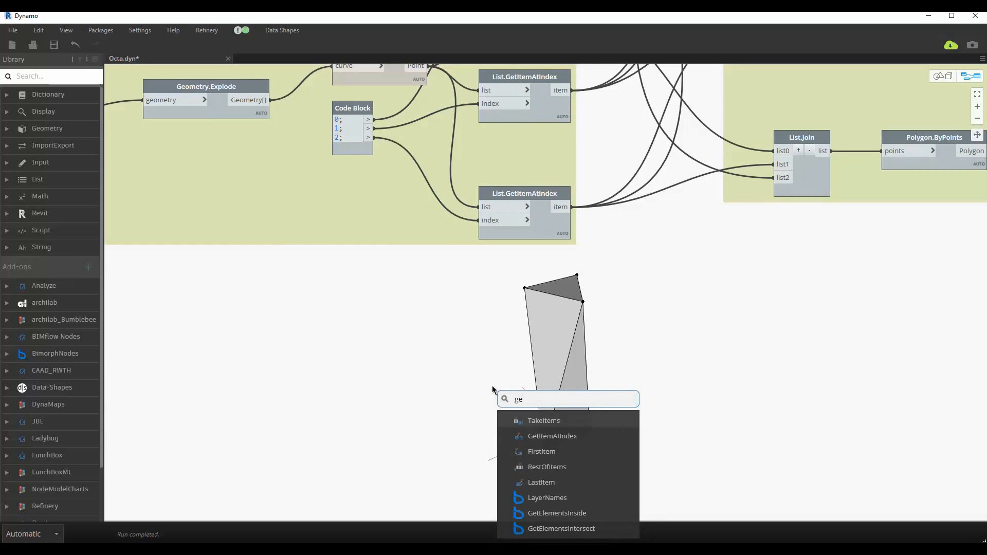
type("omtr")
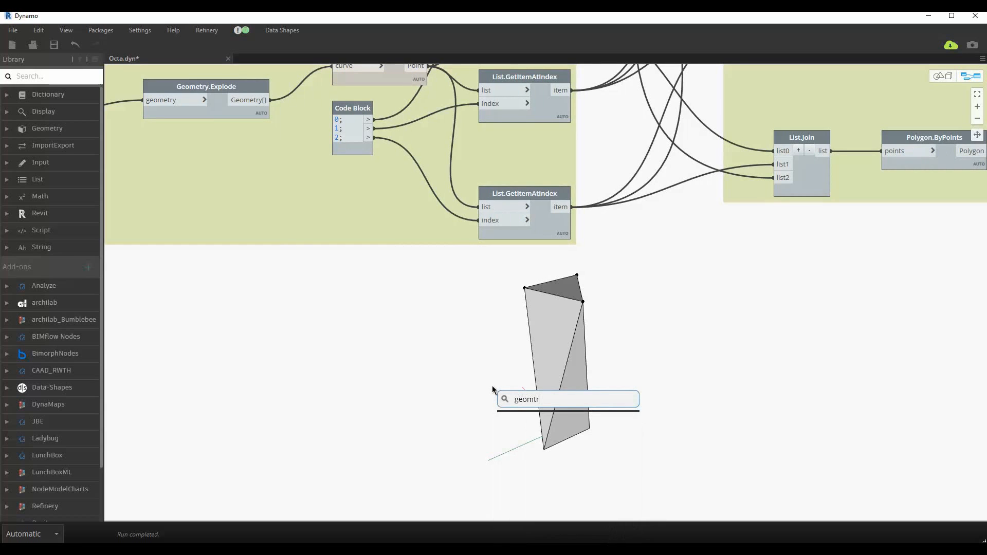
key("ctrl+a")
type("geometry")
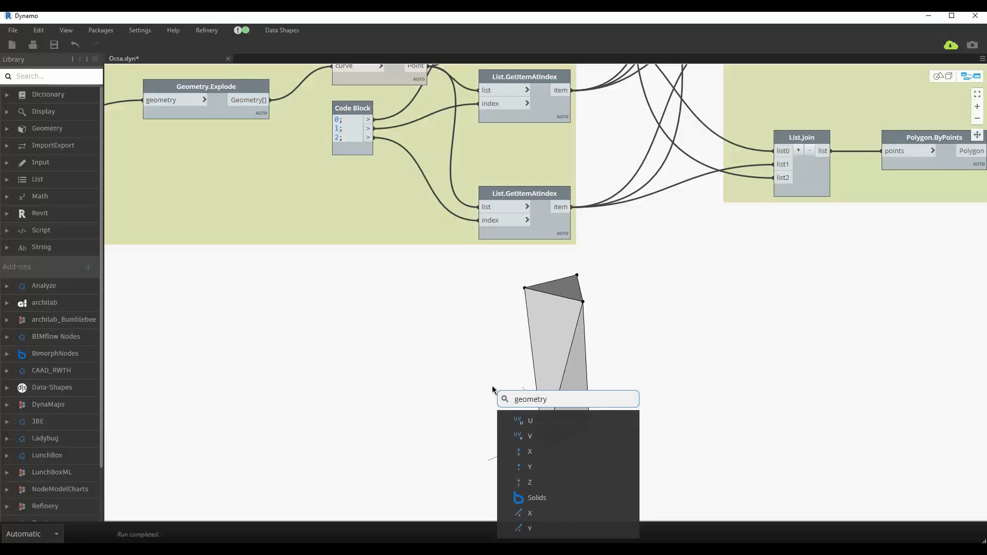
type(" transfrom")
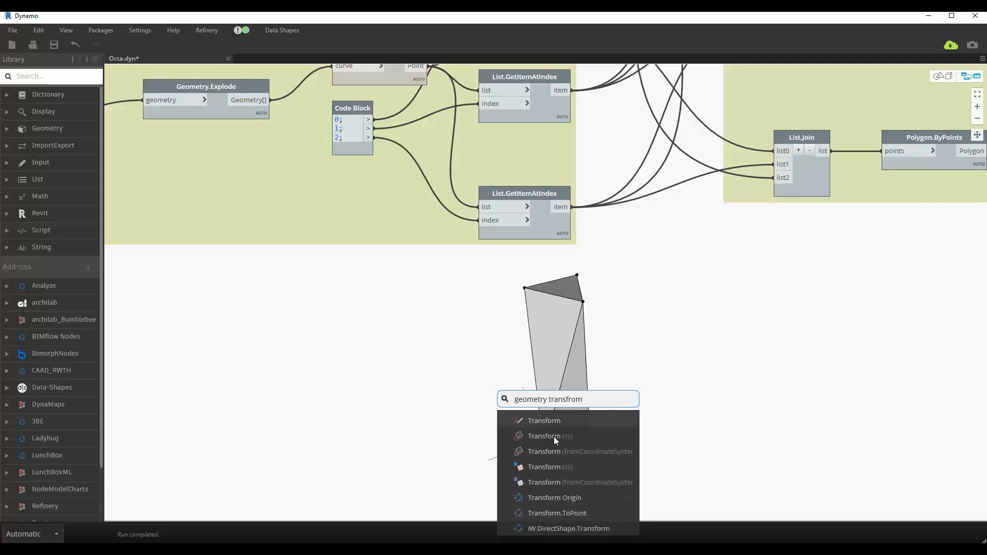
left_click(563, 451)
left_click_drag(570, 458, 538, 364)
Step: Add two CoordinateSystem.ByOrigin nodes with x, y and z inputs, stacked one above the other beside the Geometry.Transform node
right_click(307, 353)
type("c")
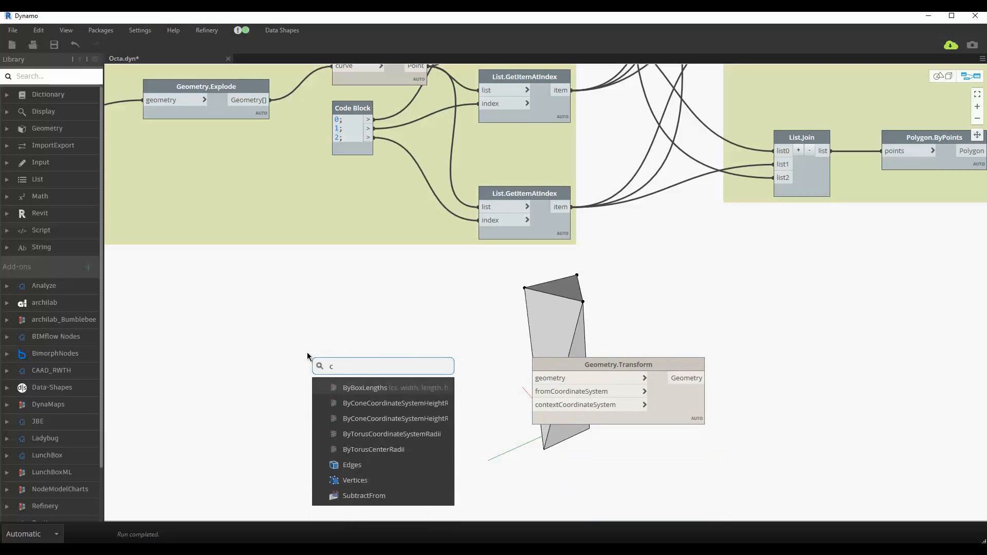
type("oordinate system")
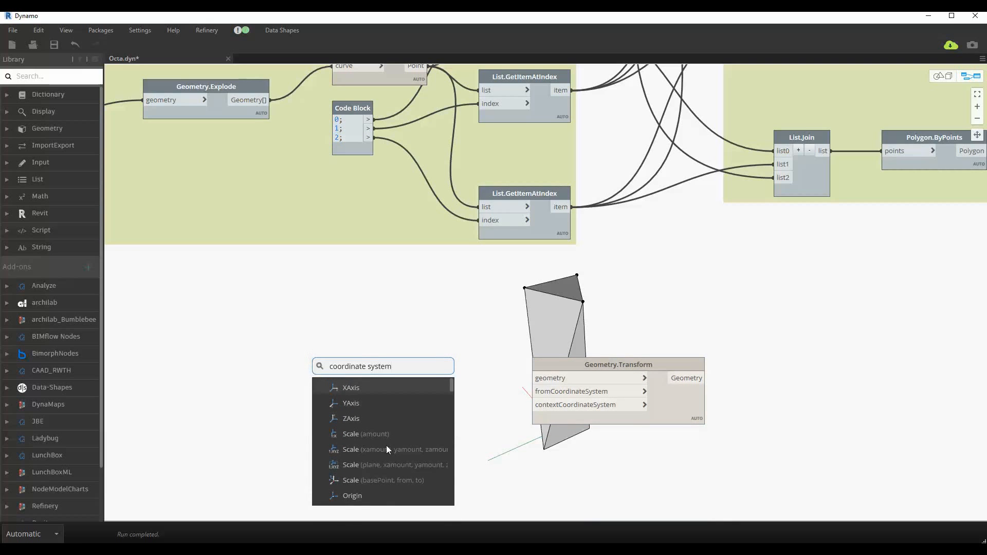
scroll(387, 445, "down", 5)
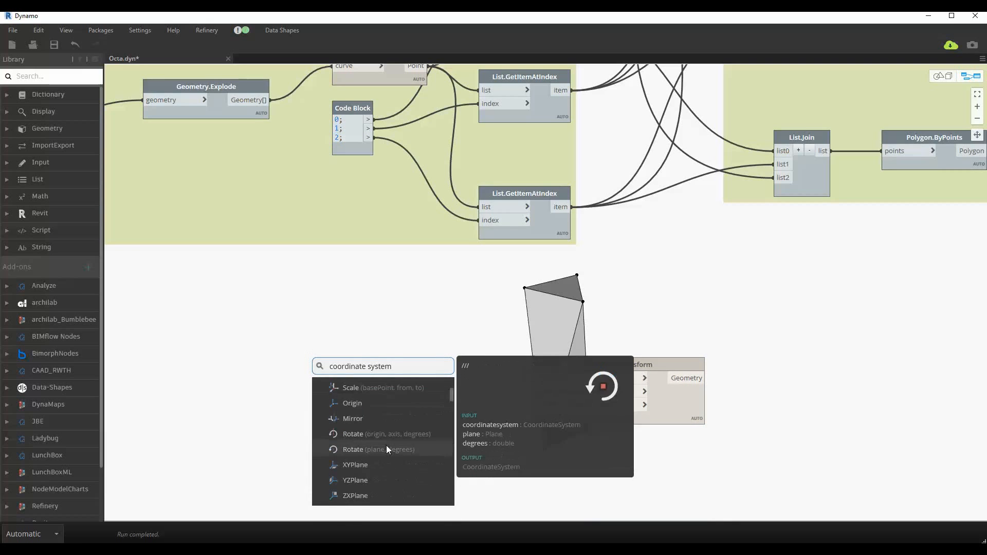
scroll(383, 460, "down", 3)
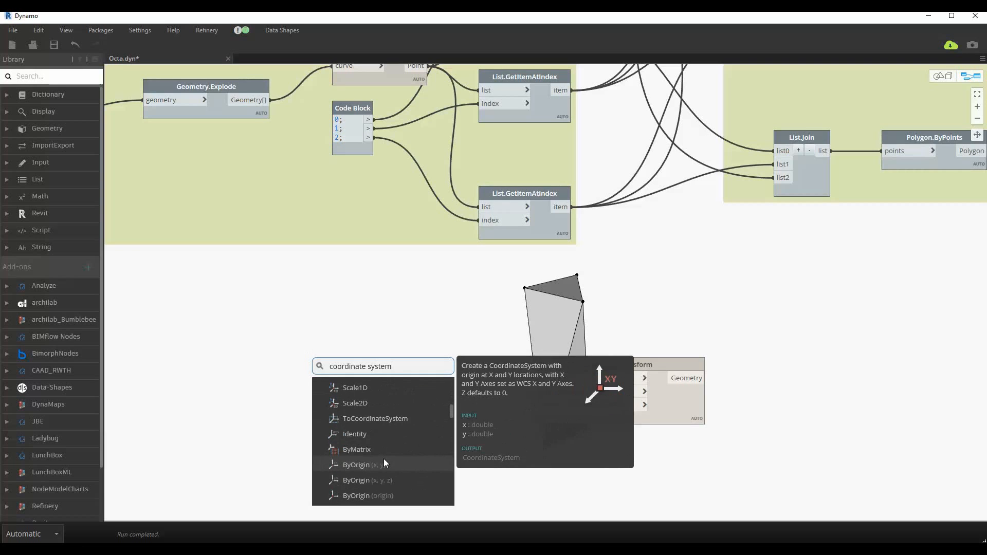
left_click(395, 433)
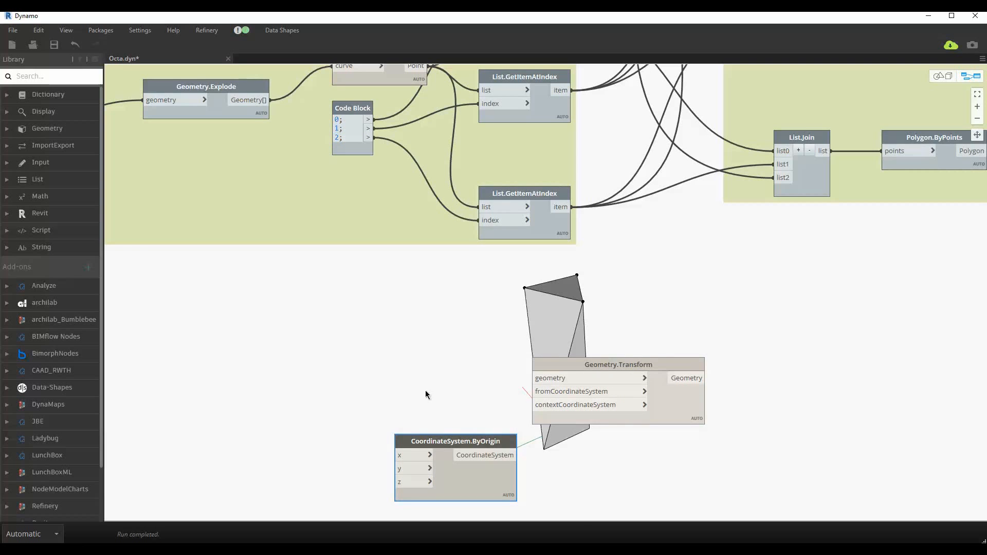
key("ctrl+v")
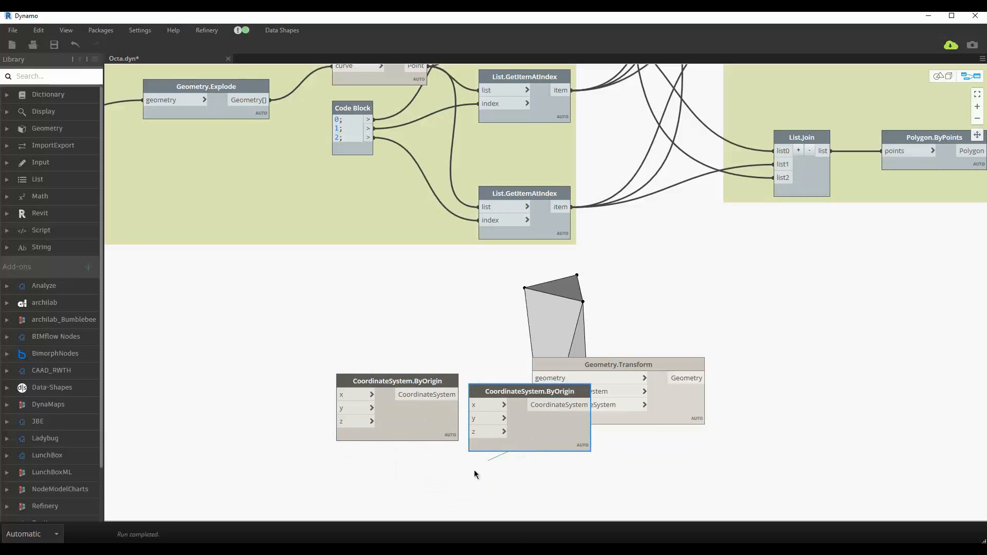
left_click_drag(534, 441, 403, 511)
Step: Connect the upper CoordinateSystem.ByOrigin to the fromCoordinateSystem input of Geometry.Transform and the lower one to contextCoordinateSystem
middle_click_drag(470, 399, 413, 387)
scroll(414, 387, "down", 1)
left_click(401, 383)
left_click(483, 380)
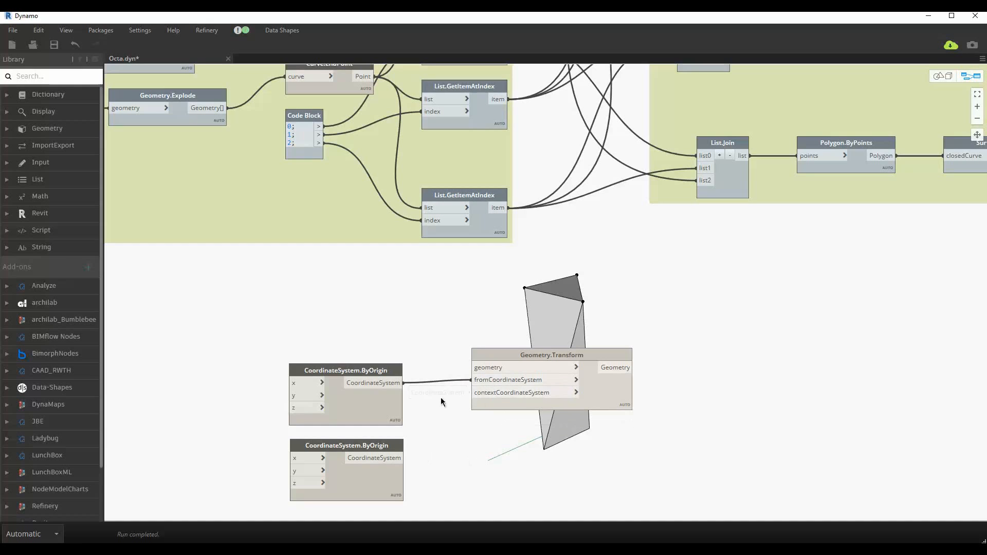
mouse_move(510, 384)
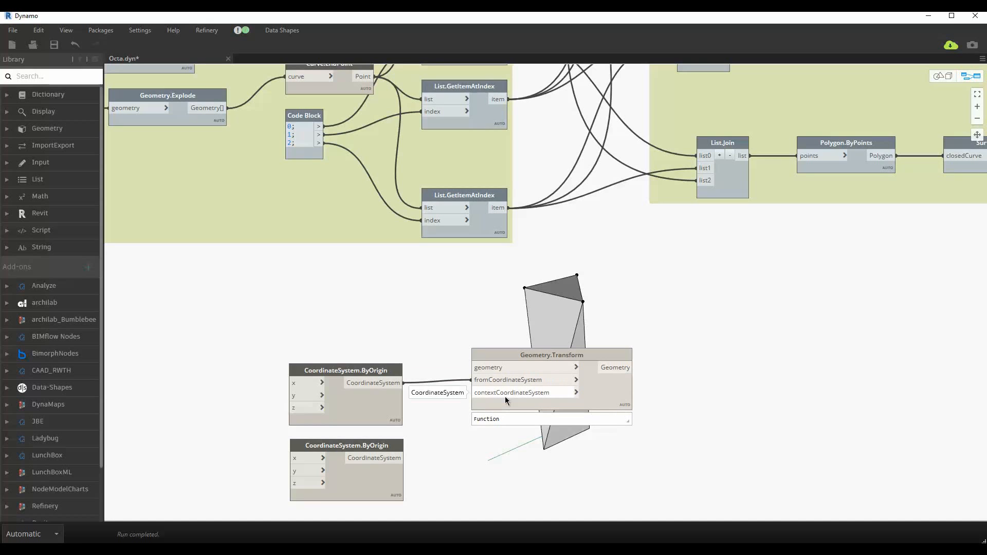
left_click_drag(504, 396, 405, 457)
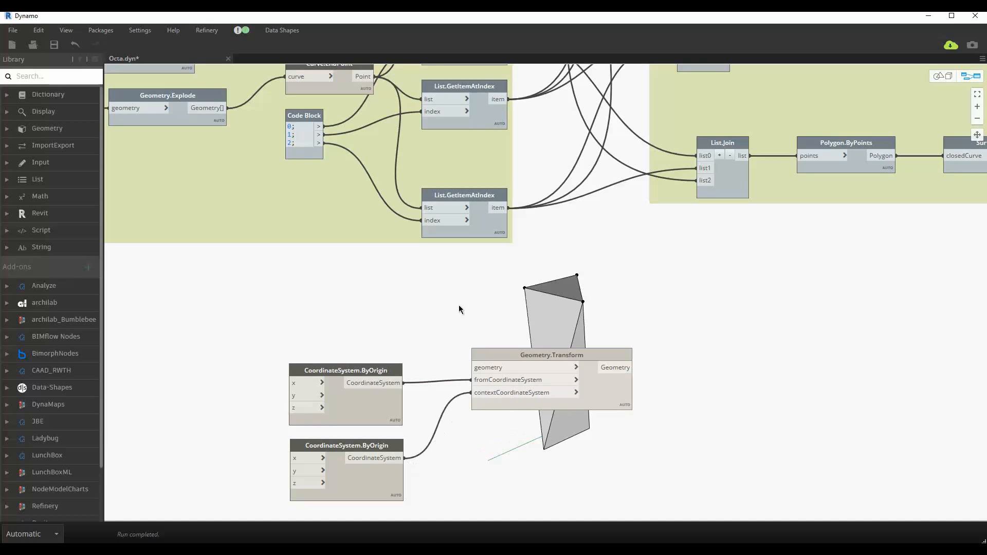
Step: Connect the first List.GetItemAtIndex item to Geometry.Transform's geometry input and move the transform and both coordinate system nodes clear of the solid
middle_click_drag(520, 353, 523, 439)
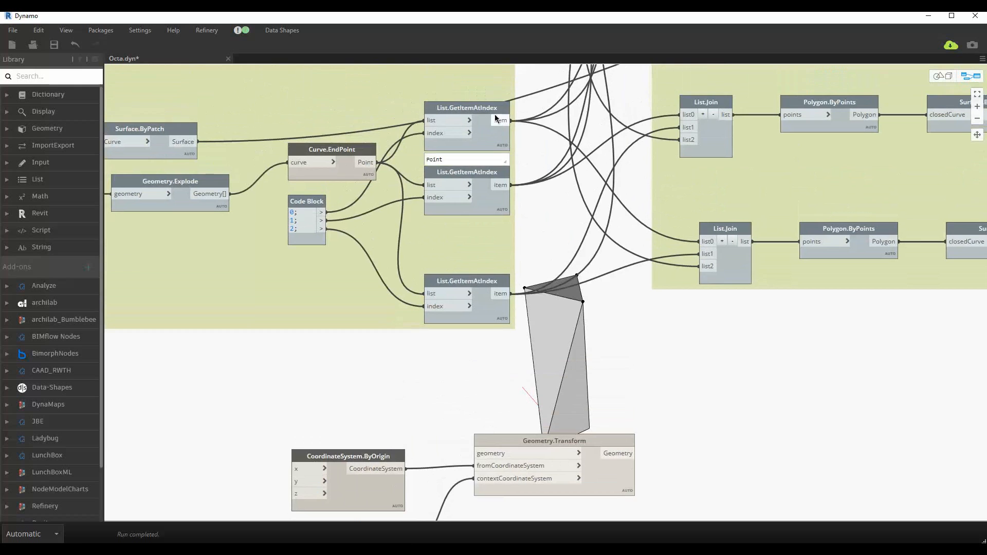
left_click_drag(498, 123, 474, 453)
middle_click_drag(547, 484, 537, 369)
left_click_drag(436, 482, 279, 333)
left_click_drag(383, 380, 420, 382)
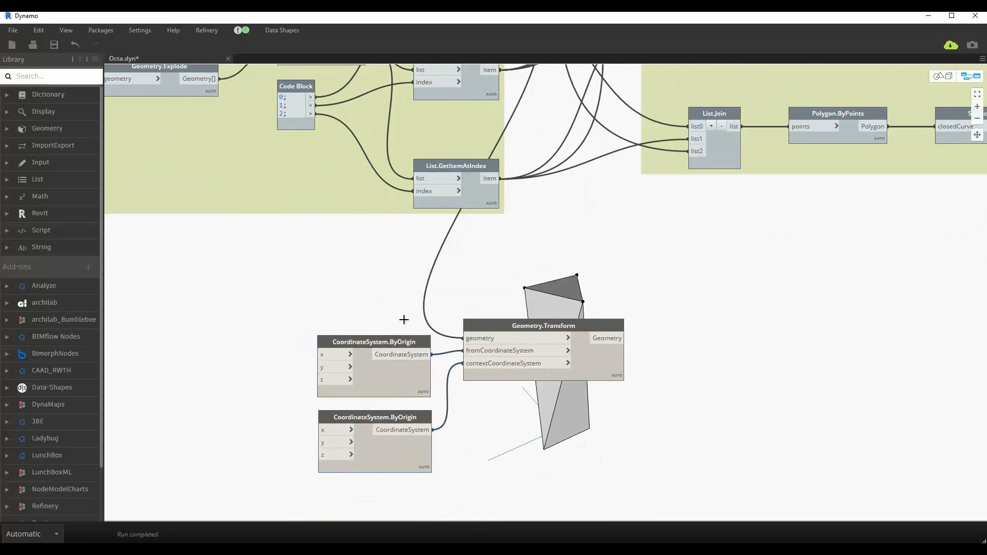
left_click_drag(399, 342, 621, 345)
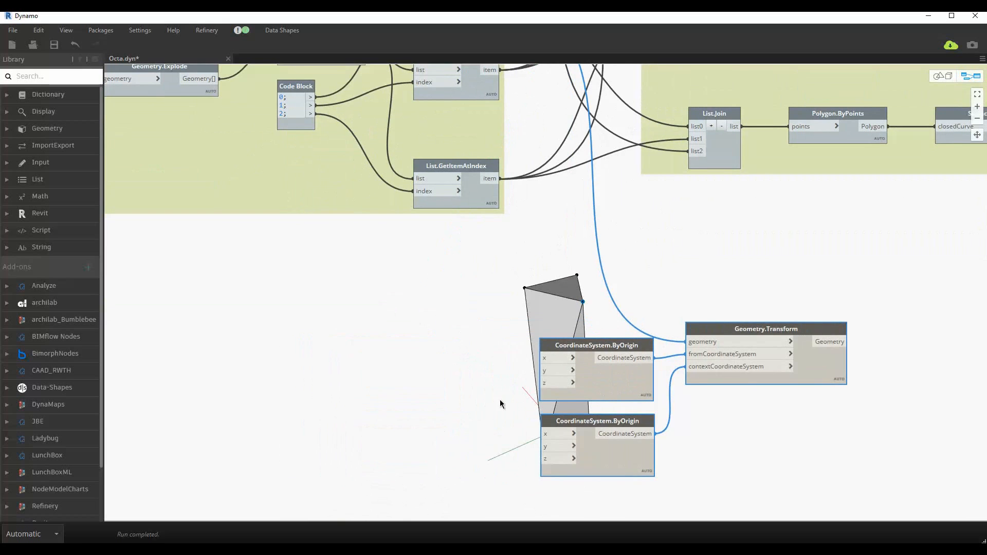
middle_click_drag(500, 401, 520, 398)
left_click(509, 397)
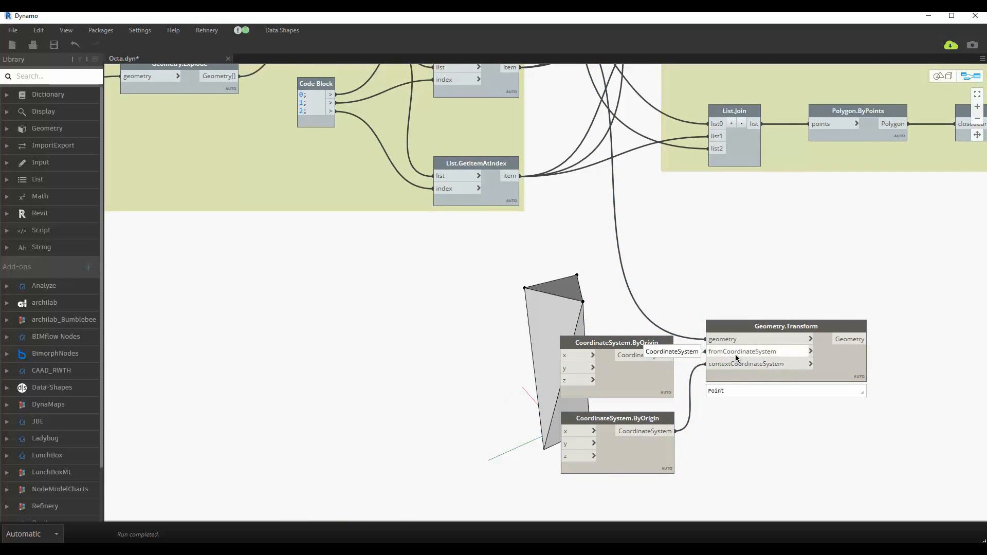
Step: Add an Integer Slider node in the empty area beside the two CoordinateSystem.ByOrigin nodes
middle_click_drag(781, 369, 797, 379)
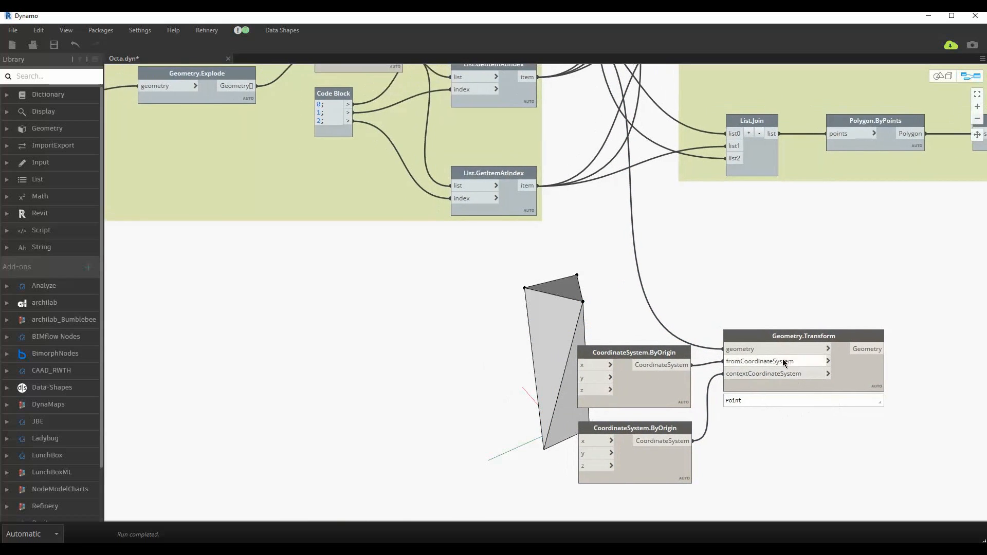
middle_click_drag(628, 485, 664, 466)
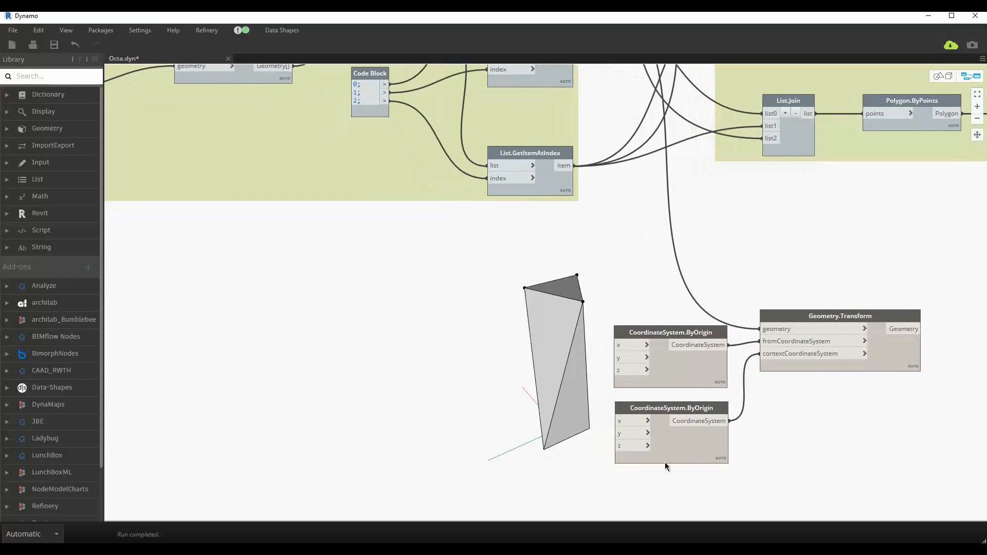
left_click(674, 449)
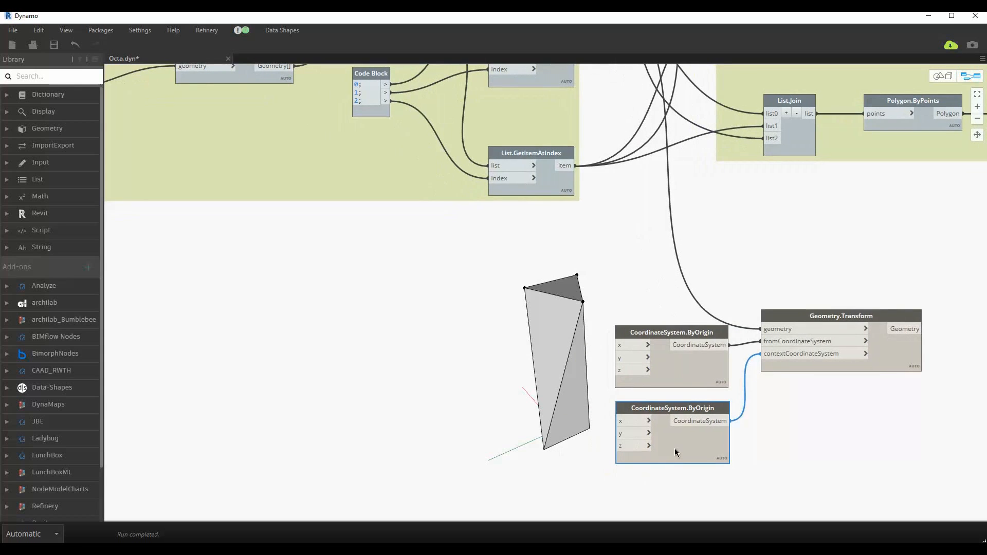
left_click(574, 453)
right_click(404, 419)
type("s")
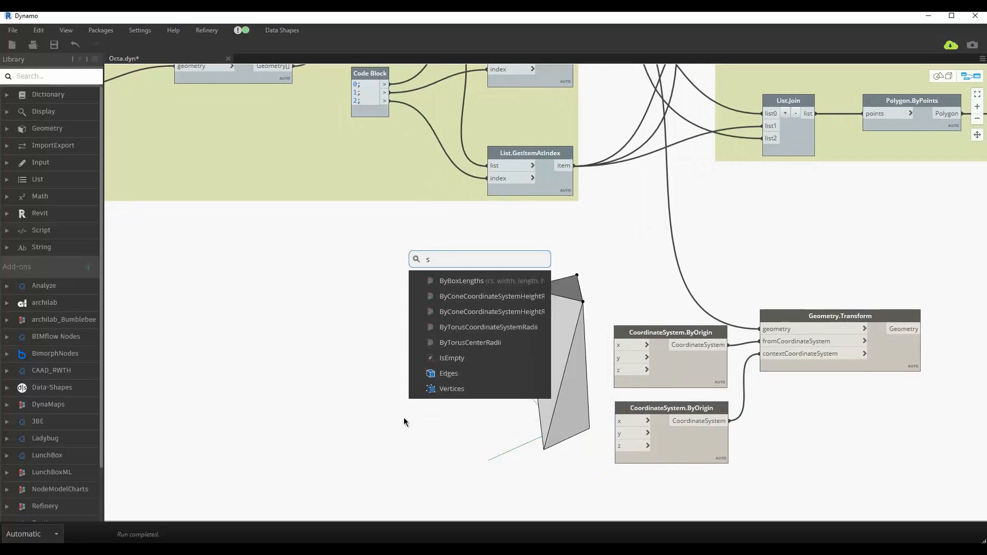
type("li")
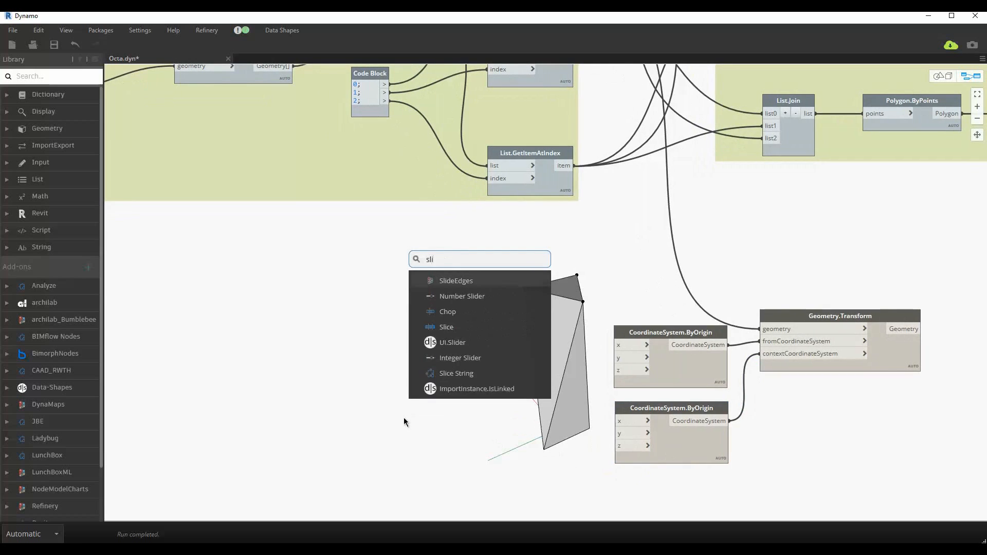
left_click(464, 357)
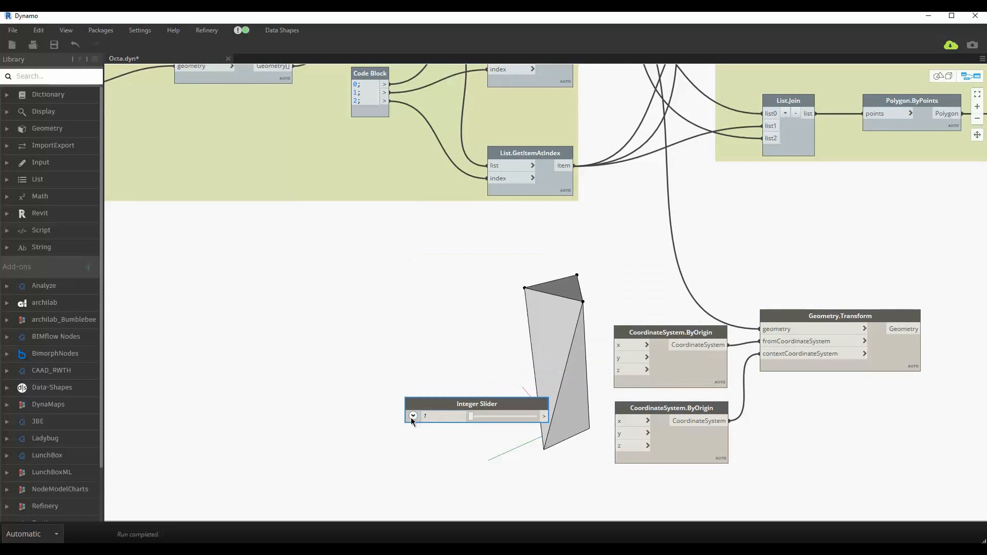
Step: Rename the new Integer Slider "top - p1 - x" and connect it to the x input of the lower CoordinateSystem.ByOrigin node
left_click(412, 416)
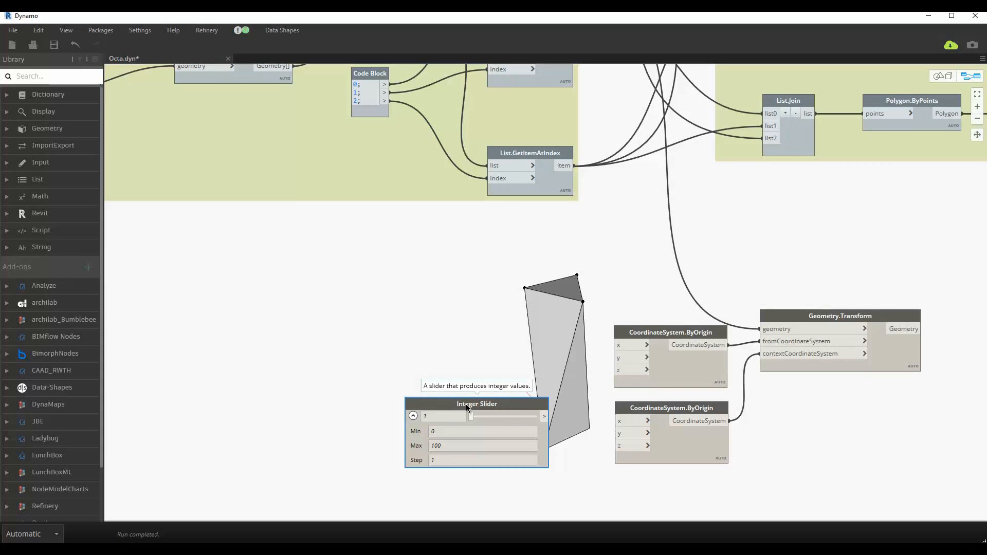
double_click(466, 404)
type("t")
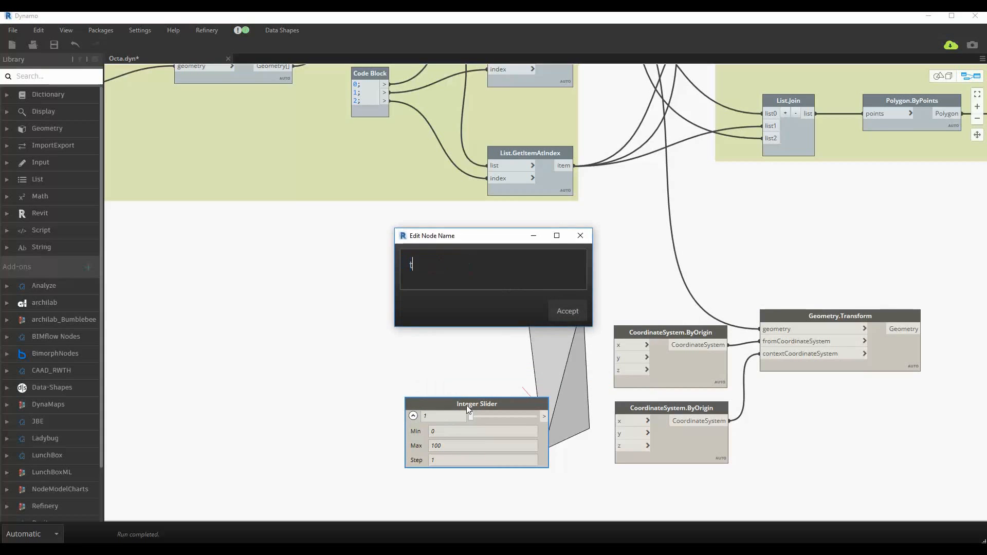
type("op - p1 - x")
key("ctrl+a")
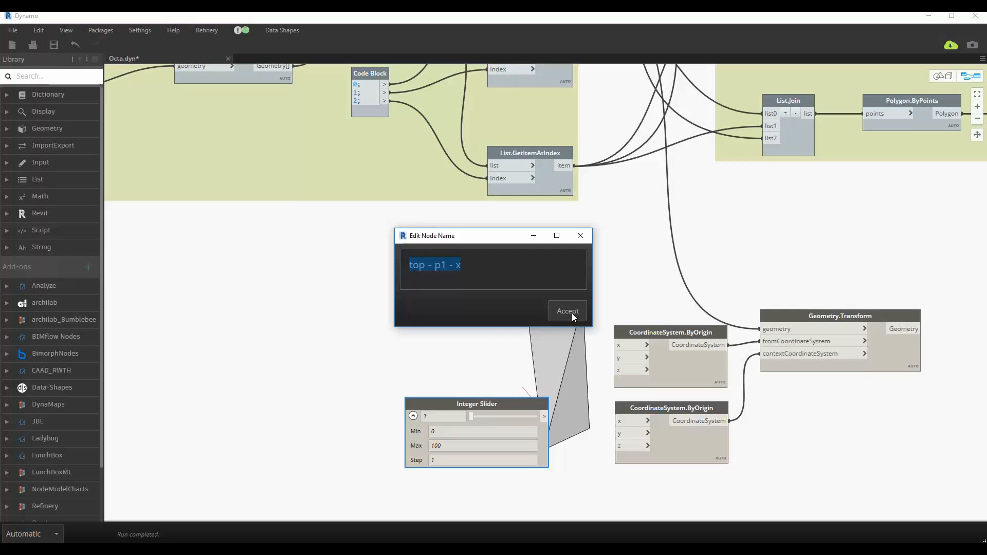
left_click(569, 313)
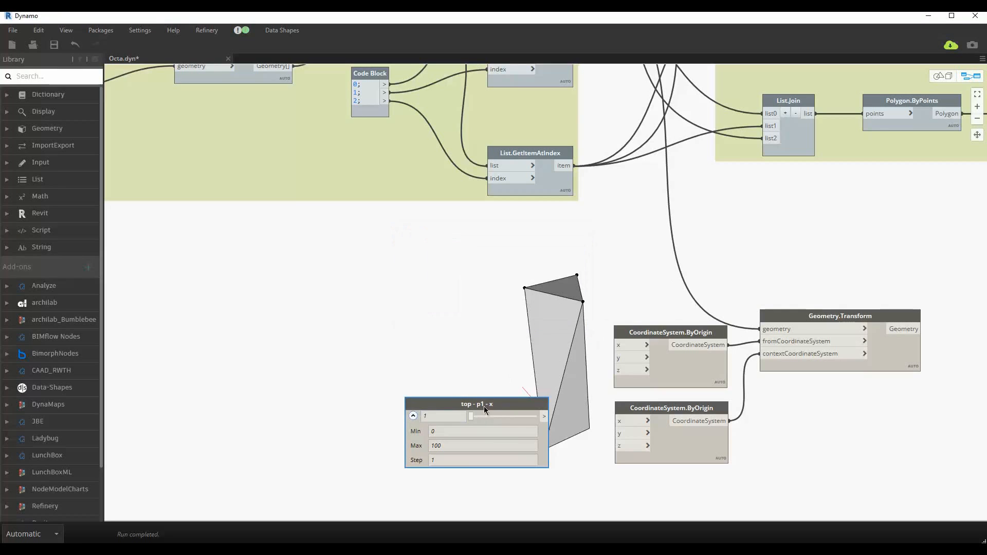
left_click_drag(484, 409, 615, 421)
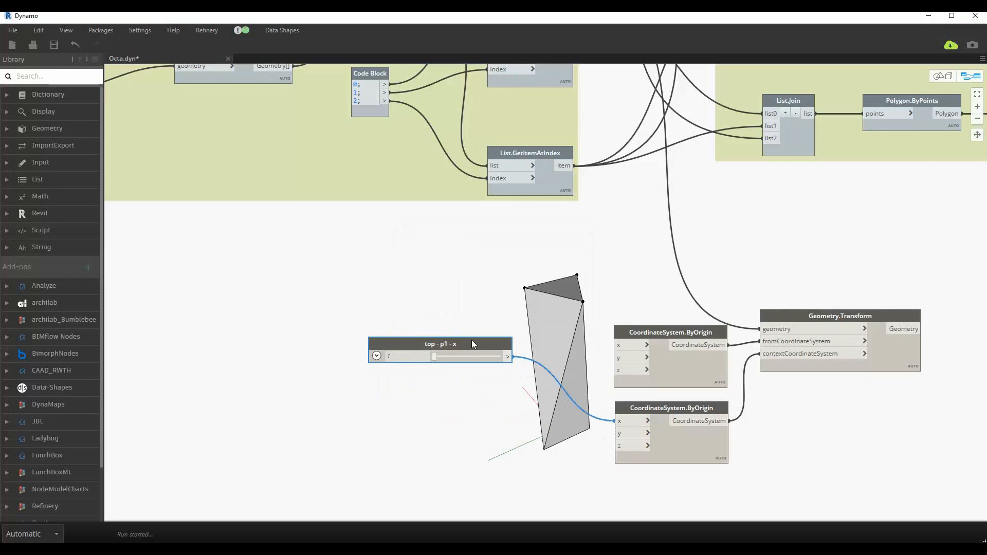
left_click_drag(471, 344, 448, 391)
Step: Set the "top - p1 - x" slider's range from -10 to 10 and its value to -7
left_click(376, 357)
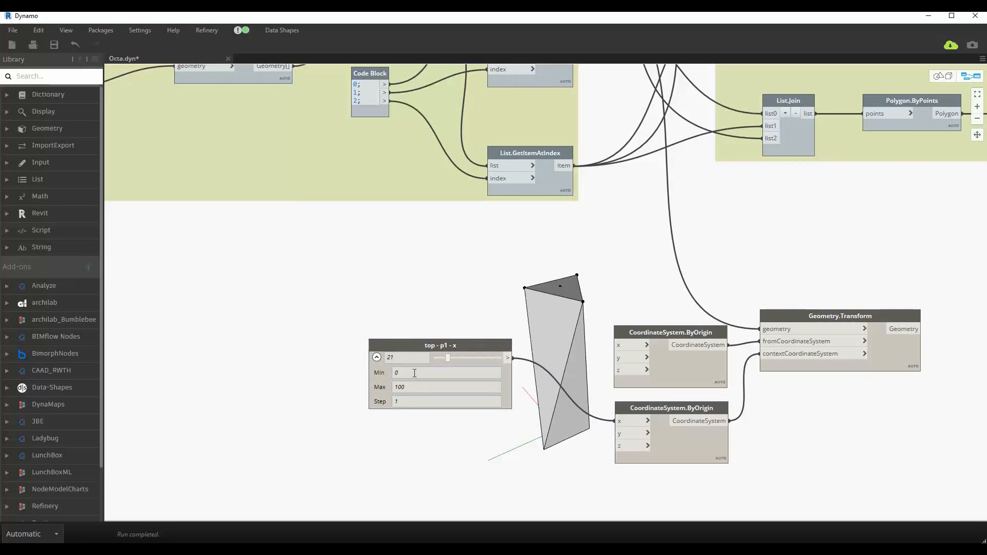
double_click(407, 372)
type("-10")
left_click(414, 389)
key("BackSpace")
left_click(376, 357)
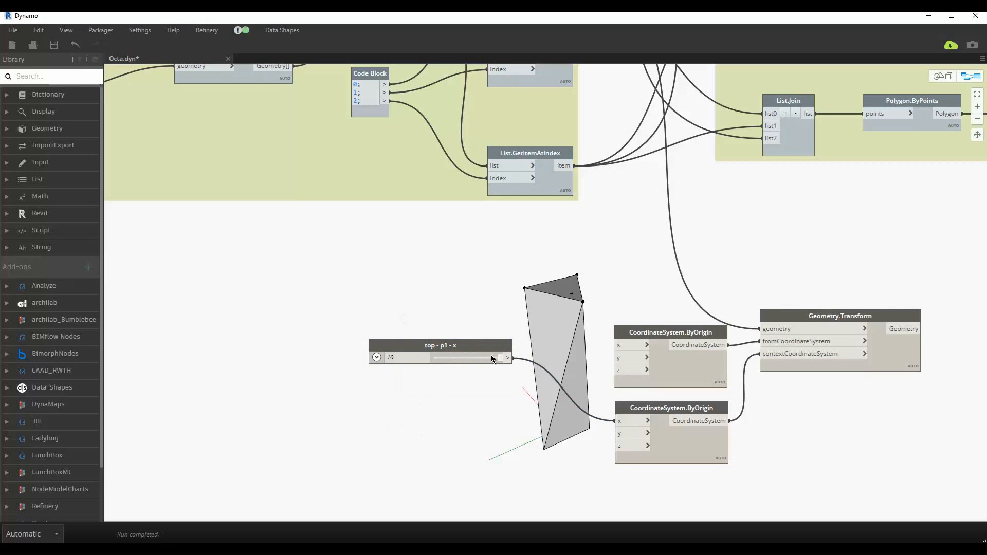
left_click_drag(491, 355, 509, 412)
key("ctrl+z")
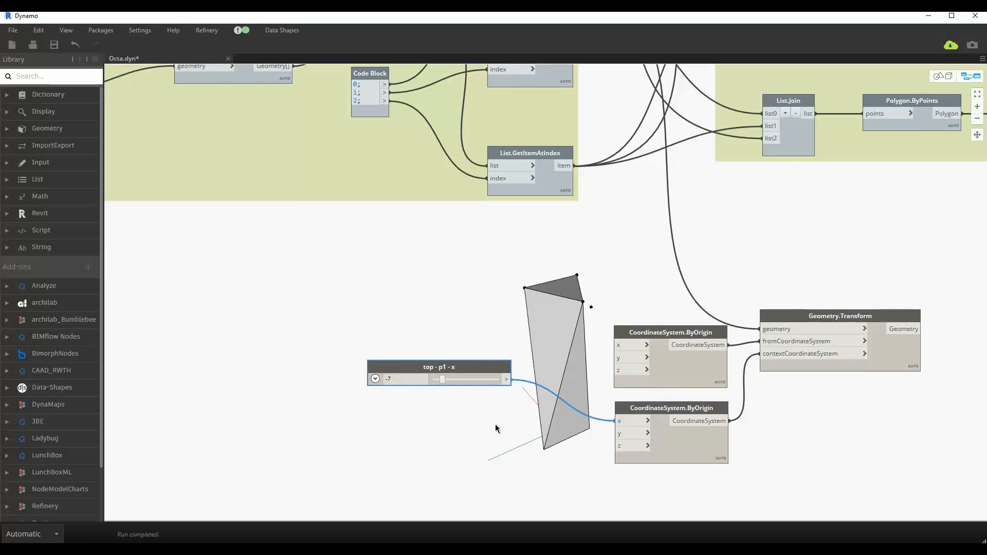
Step: Duplicate the "top - p1 - x" slider below the original and rename the copy "top - p1 - y"
key("ctrl+c")
key("ctrl+v")
double_click(456, 417)
key("BackSpace")
type("y")
key("Return")
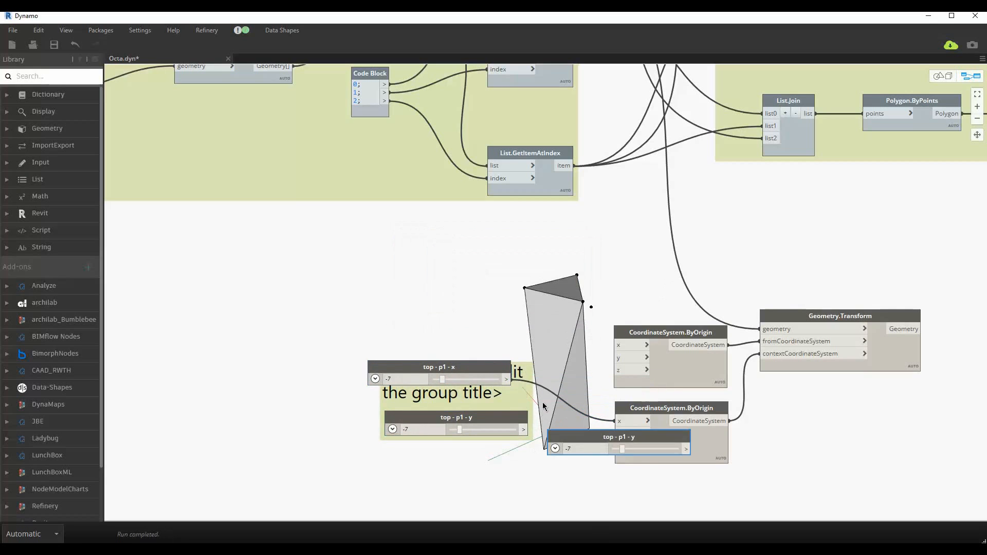
Step: Connect "top - p1 - y" to the lower CoordinateSystem.ByOrigin's y input, with the y slider at -2 and the x slider at -4
mouse_move(456, 417)
left_mouse_down()
mouse_move(447, 399)
mouse_move(439, 422)
mouse_move(459, 436)
left_mouse_up()
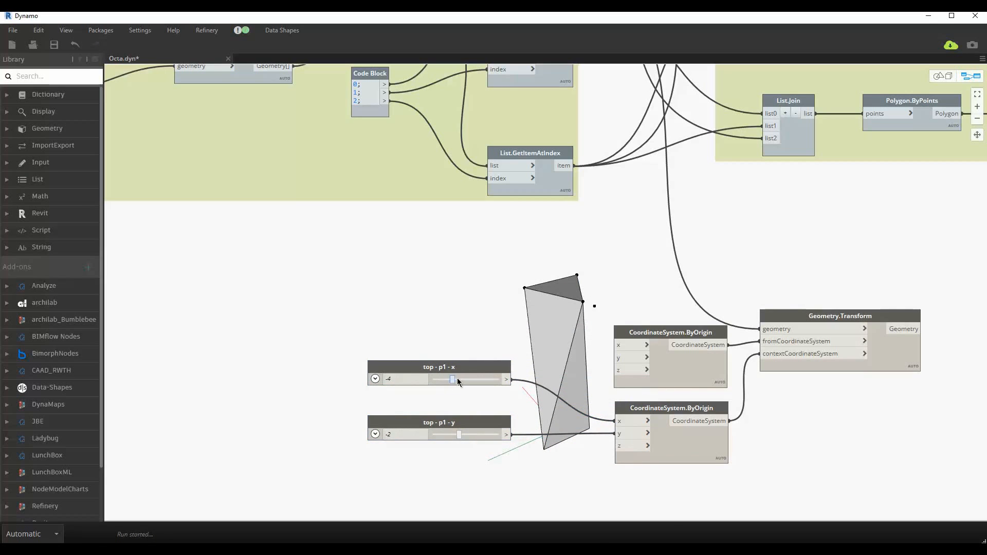
scroll(456, 295, "down", 3)
scroll(542, 323, "up", 5)
Step: Duplicate the "top - p1 - y" slider and place the copy below it
left_click(537, 311)
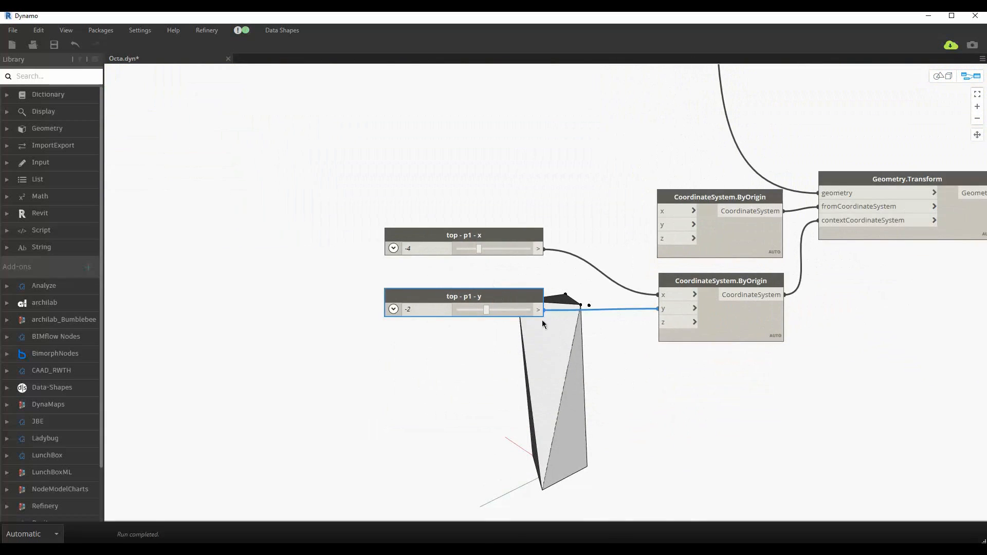
key("ctrl+c")
key("ctrl+v")
left_click_drag(394, 360, 368, 360)
Step: Add an a*b; Code Block, feed the third slider into a, and connect its output to the lower CoordinateSystem.ByOrigin's z input
double_click(605, 405)
type("a*b;")
left_click_drag(521, 359, 583, 380)
left_click(555, 410)
left_click_drag(597, 380, 659, 322)
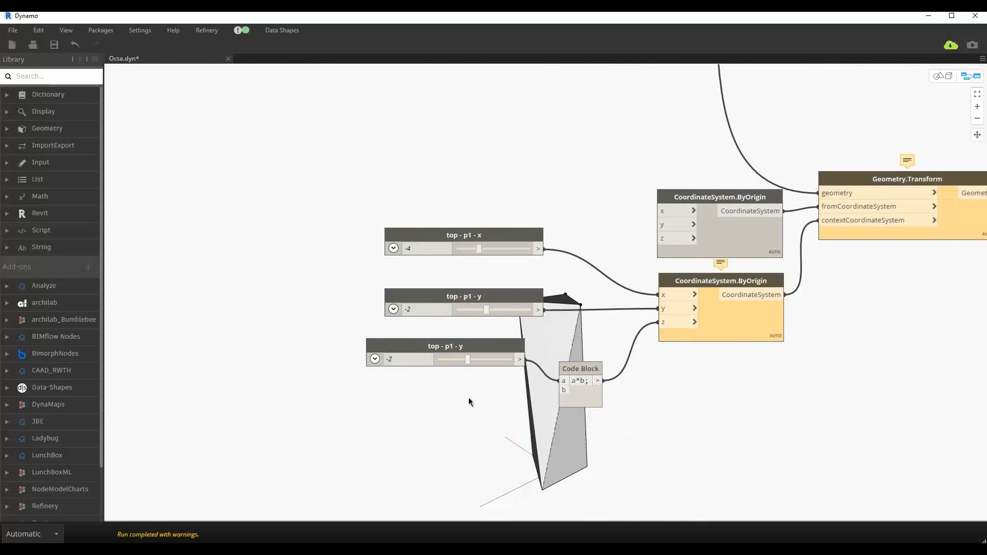
Step: Add an a/50; Code Block and feed its a input from the Integer Slider that drives the top height
scroll(480, 393, "down", 3)
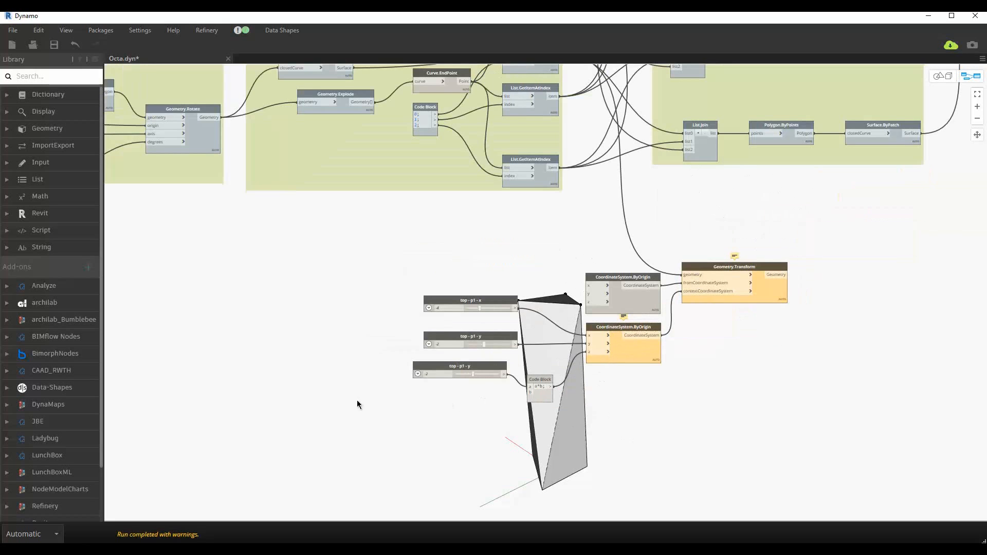
scroll(359, 401, "left", 5)
scroll(362, 364, "left", 5)
scroll(509, 232, "up", 5)
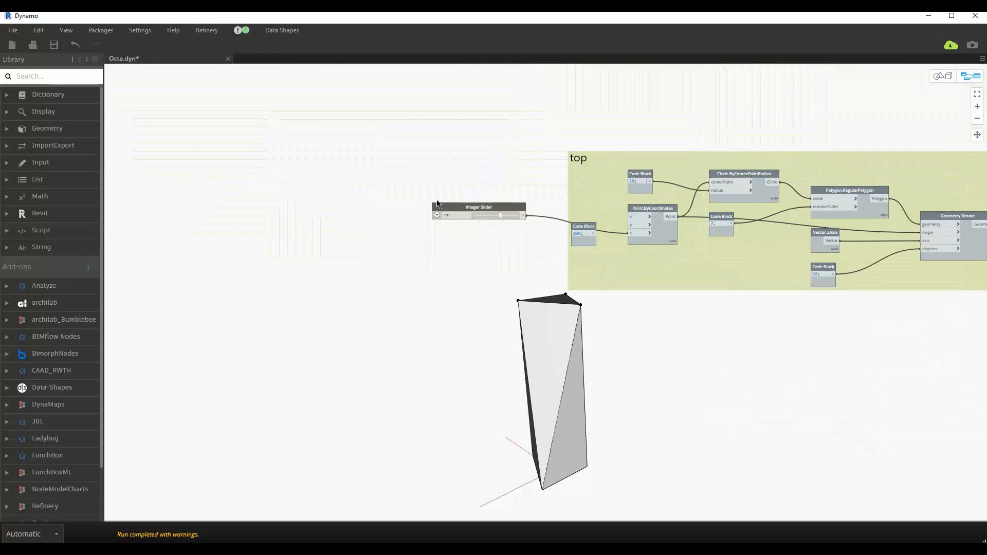
scroll(512, 237, "up", 1)
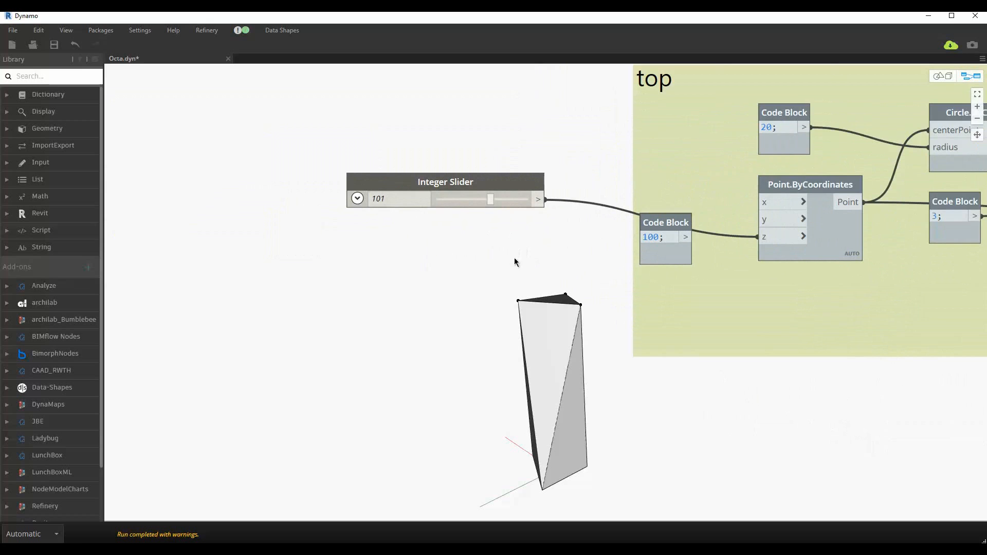
double_click(514, 258)
type("a")
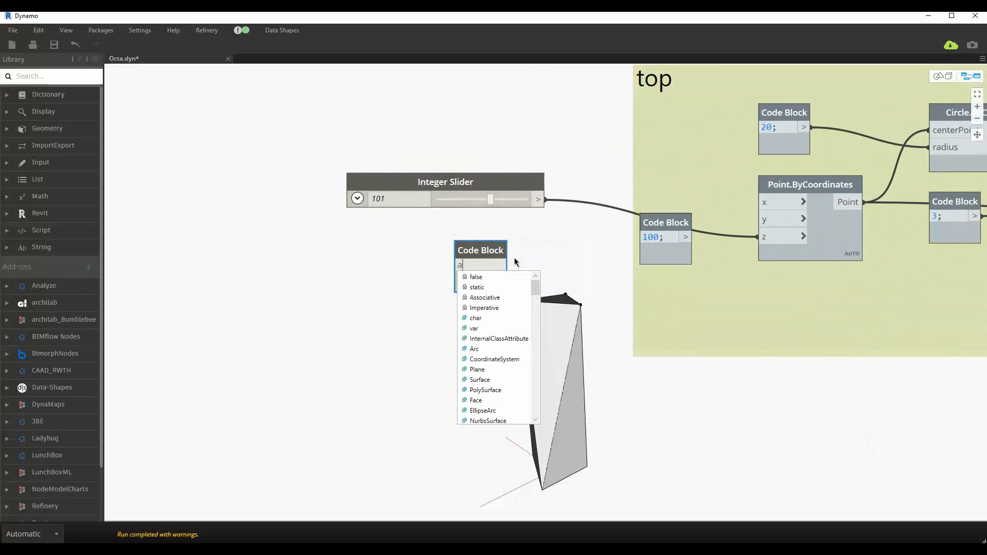
type("/")
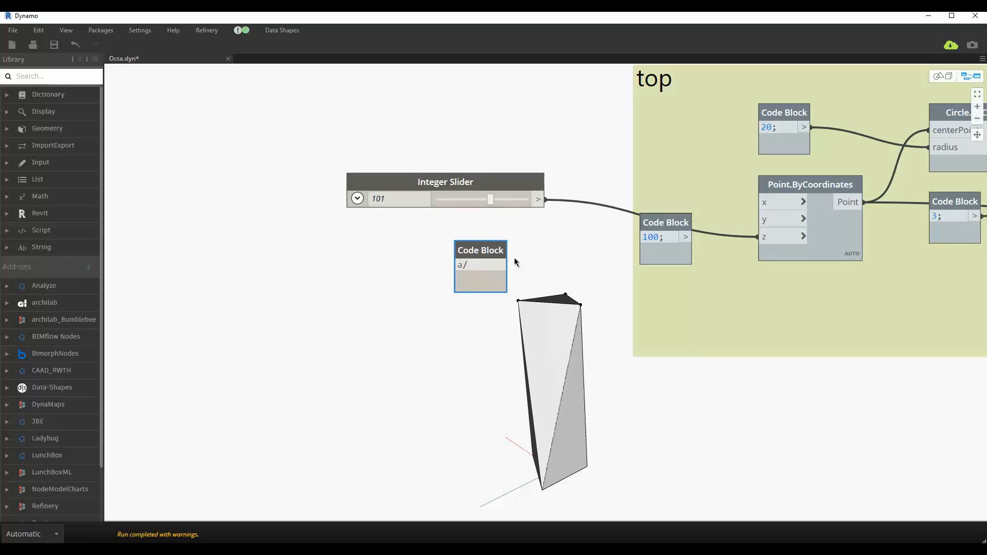
type("50")
left_click(514, 258)
left_click_drag(538, 205, 802, 442)
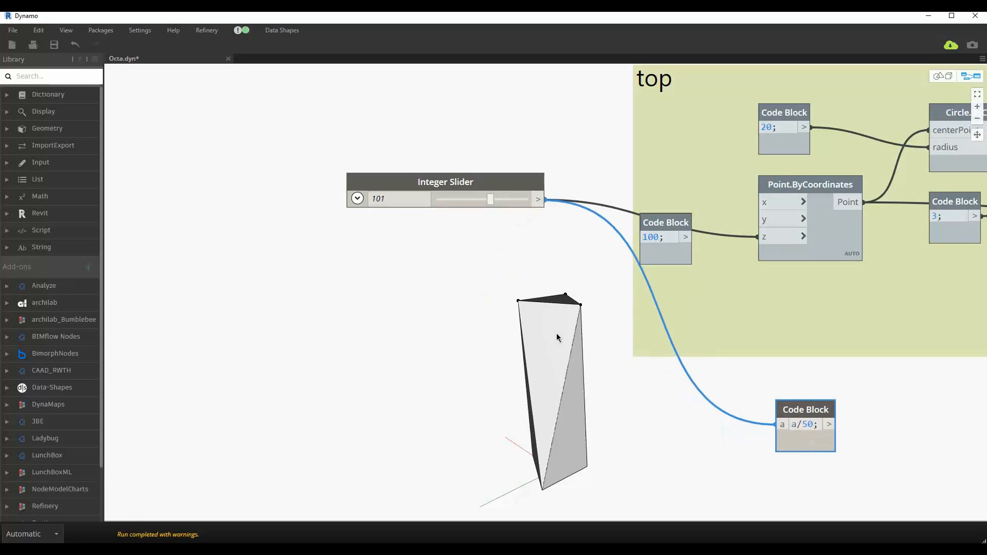
Step: Place the a/50; Code Block beside the a*b; block, connect its output to input b, and check the product's preview
middle_click_drag(802, 442, 411, 272)
scroll(411, 272, "down", 5)
left_click_drag(411, 264, 920, 475)
middle_click_drag(920, 475, 536, 325)
scroll(538, 323, "up", 3)
left_click_drag(505, 329, 815, 256)
scroll(748, 365, "down", 3)
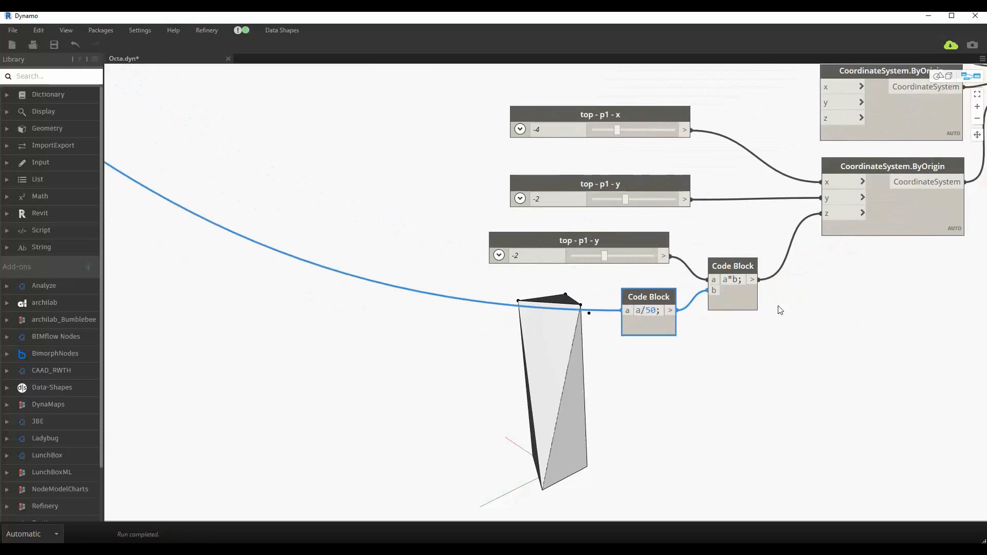
scroll(730, 303, "up", 5)
mouse_move(717, 295)
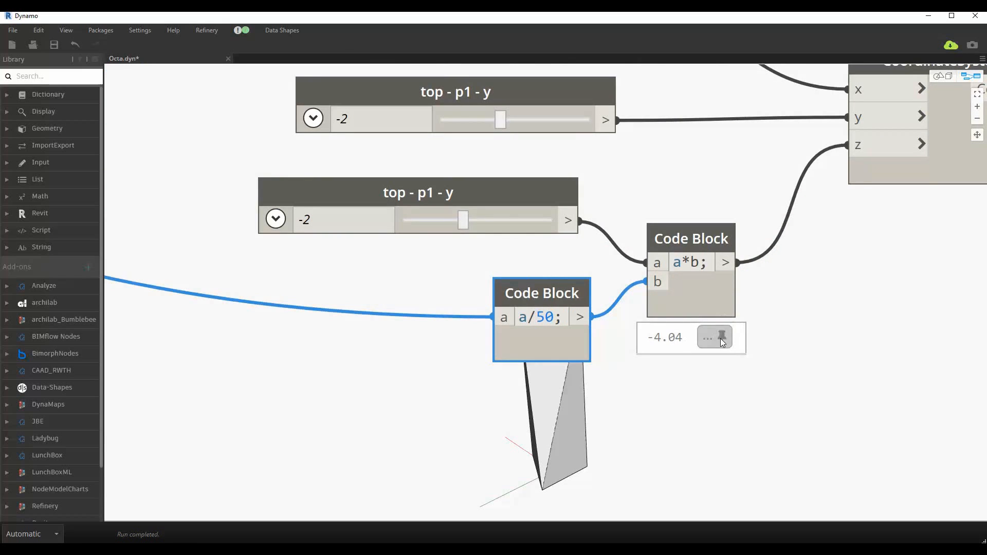
left_click(721, 338)
Step: Rename the third slider to "top - p1 - z" and set it to -4
middle_click_drag(791, 322, 768, 330)
left_click_drag(440, 228, 396, 261)
scroll(295, 335, "down", 2)
double_click(375, 259)
left_click(518, 263)
key("BackSpace")
type("z")
key("Return")
left_click_drag(410, 195, 408, 189)
key("Escape")
Step: Move the z slider and its two Code Blocks further down, and shift the x and y sliders away from the CoordinateSystem nodes
scroll(657, 321, "down", 3)
right_click_drag(651, 336, 685, 409)
scroll(680, 359, "down", 3)
middle_click_drag(564, 344, 463, 392)
middle_click_drag(438, 321, 467, 335)
scroll(467, 331, "up", 5)
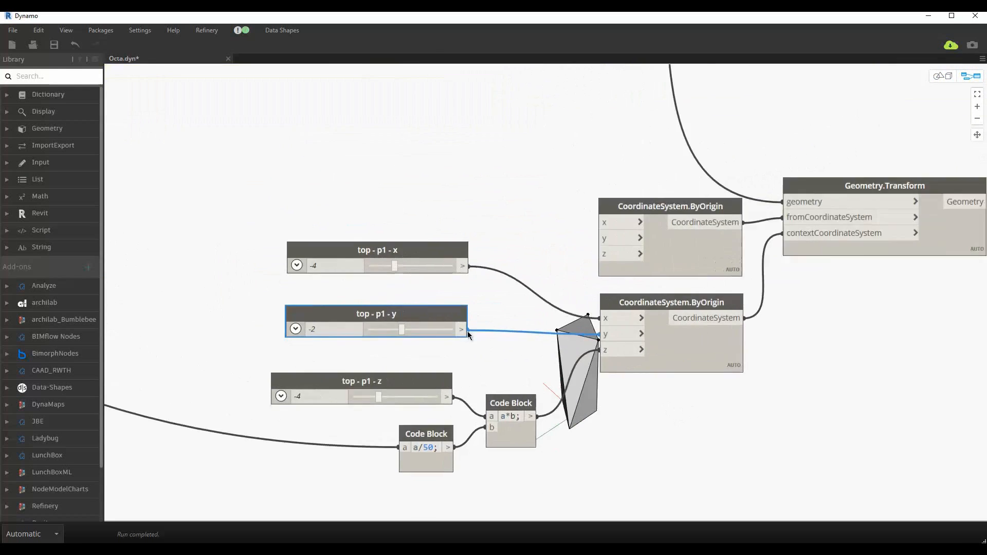
left_click(383, 485)
left_click_drag(383, 486, 364, 504)
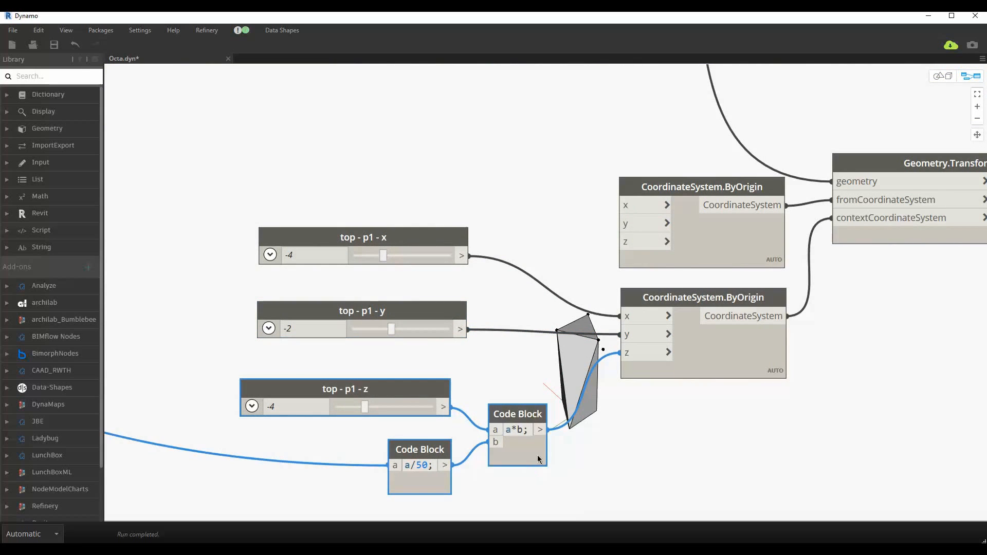
left_click_drag(537, 457, 553, 542)
left_click_drag(493, 362, 419, 172)
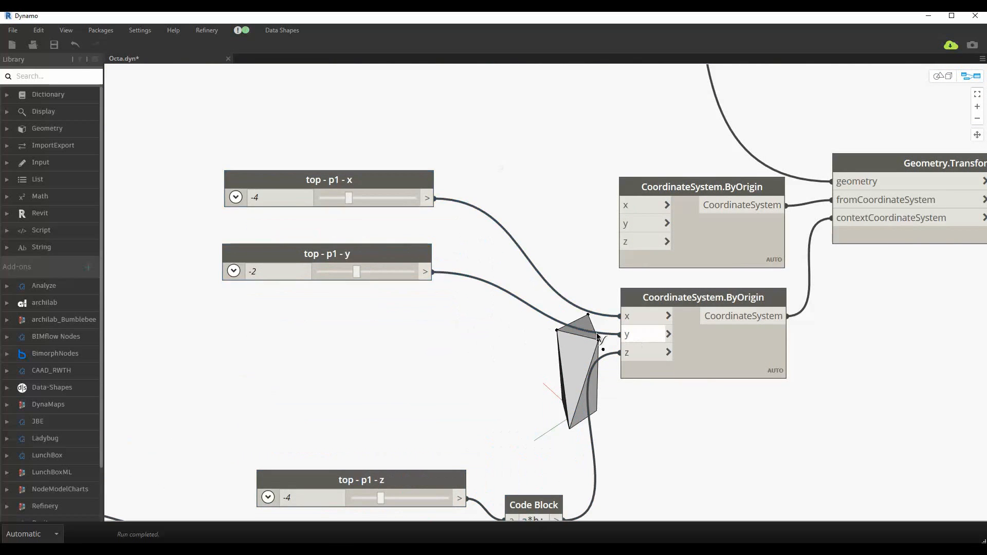
Step: Disconnect the x and y sliders from the lower CoordinateSystem.ByOrigin and space them apart
left_click(633, 334)
left_click(591, 324)
left_click(633, 315)
left_click_drag(391, 253, 391, 346)
Step: Delete the unused 100; Code Block from the top group
scroll(483, 253, "down", 2)
middle_click_drag(482, 254, 959, 332)
middle_click_drag(480, 328, 962, 484)
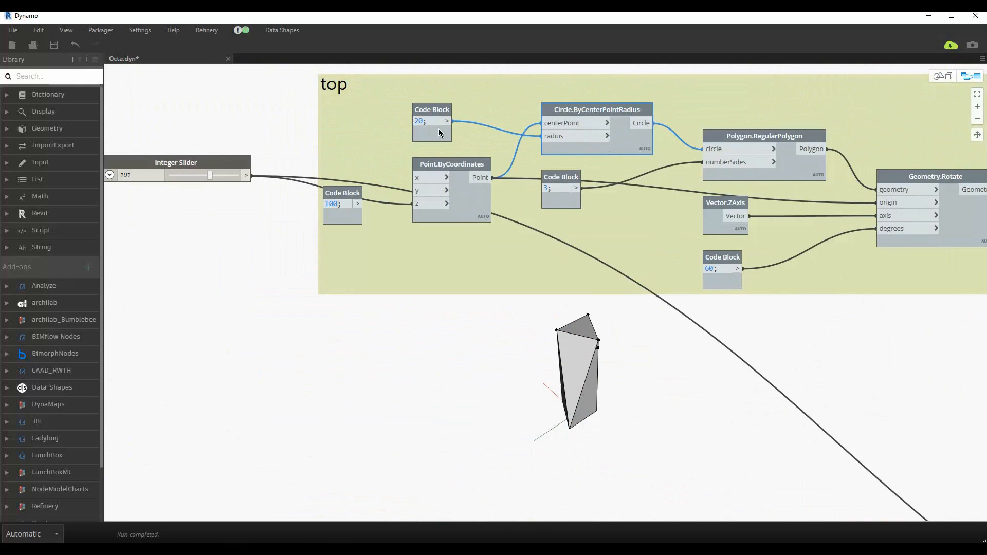
left_click_drag(344, 214, 344, 222)
middle_click_drag(267, 208, 343, 246)
key("Delete")
Step: Add a second Integer Slider above the existing one, with minimum 20 and maximum 40
right_click(323, 137)
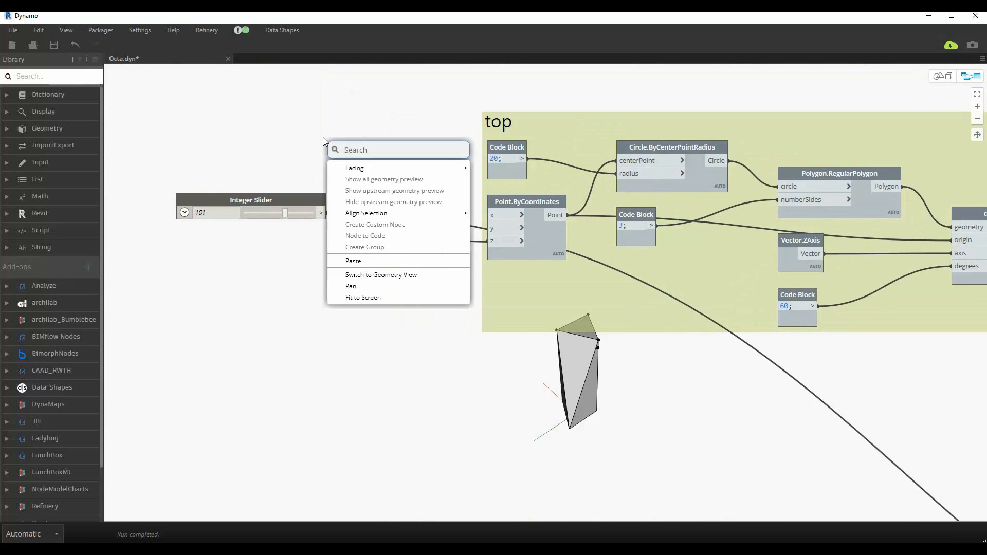
type("int")
left_click(421, 201)
left_click_drag(487, 191, 356, 134)
left_click(250, 136)
left_click(293, 153)
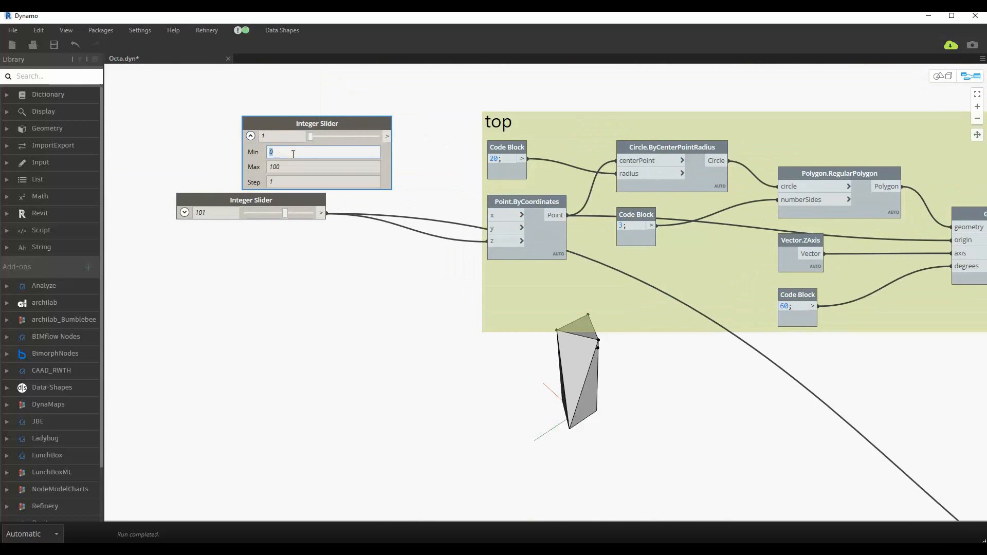
key("Tab")
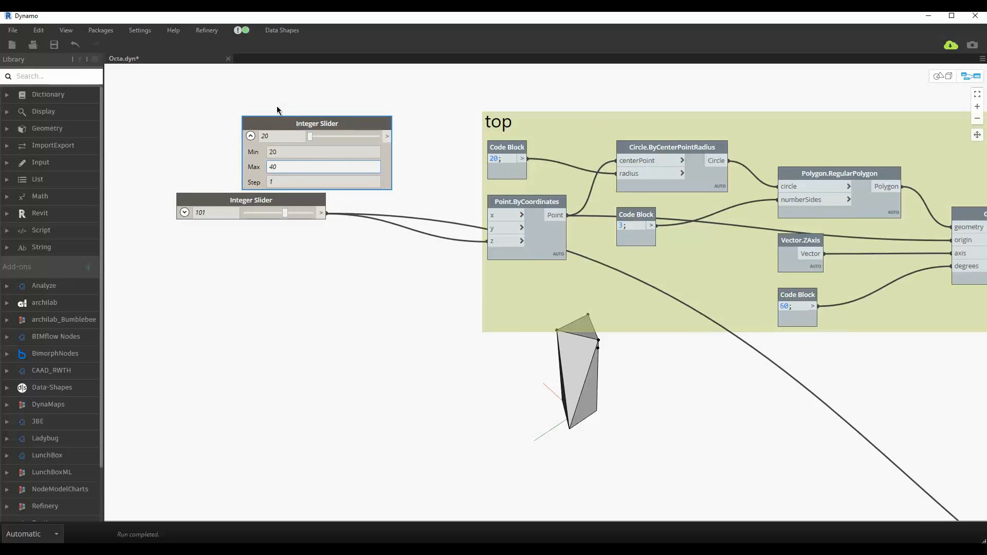
left_click(277, 110)
Step: Set the original Integer Slider's range to 50–300 and the new slider's maximum to 50
left_click(184, 212)
left_click(229, 229)
type("50")
left_click(242, 244)
type("300")
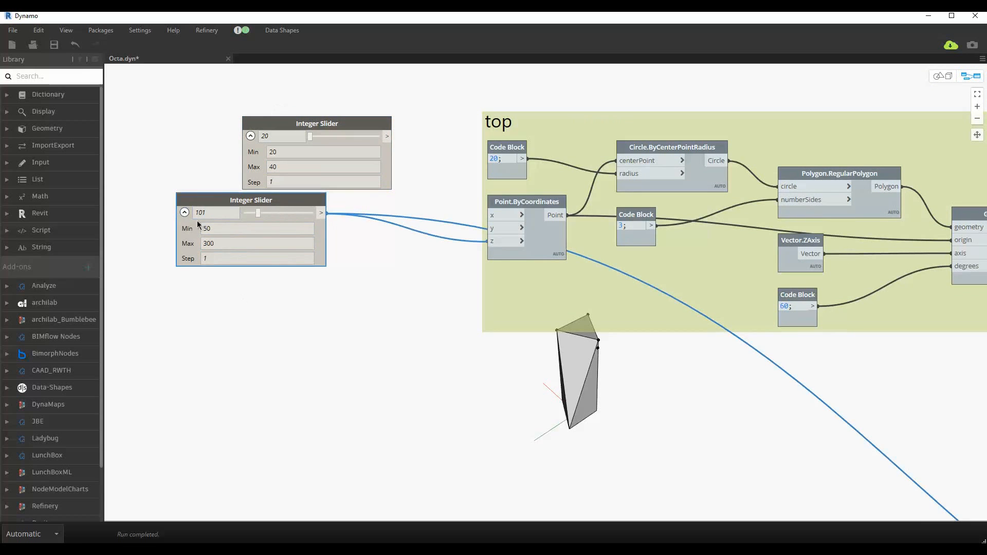
left_click(184, 212)
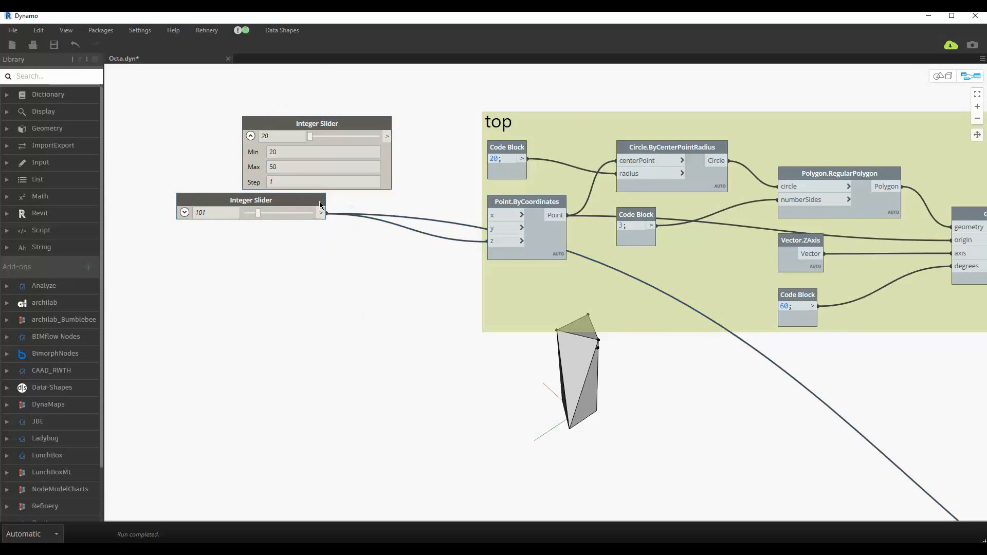
Step: Rename the original Integer Slider "height" and the new one "radius"
left_click_drag(306, 199, 332, 224)
double_click(332, 224)
type("height")
key("Return")
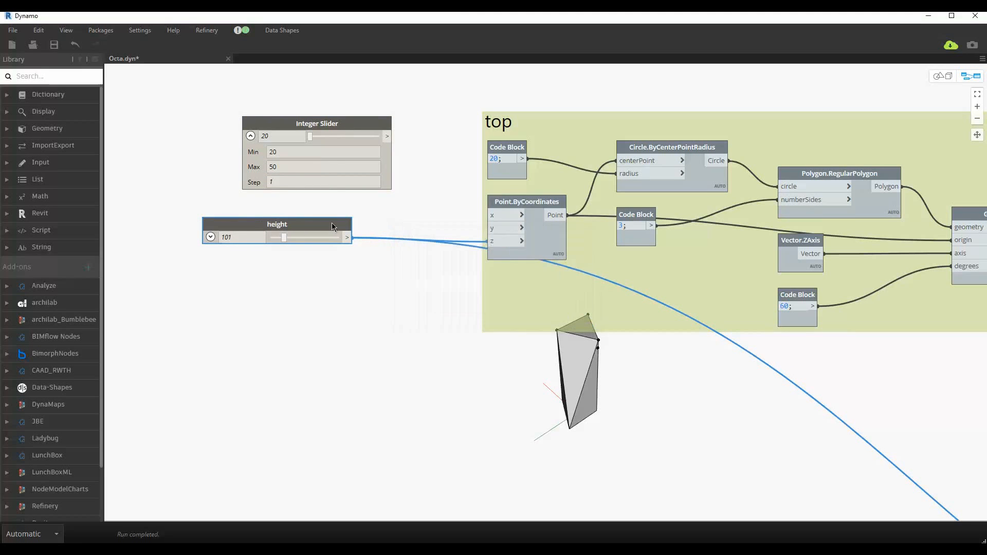
double_click(340, 123)
type("radius")
key("Return")
left_click_drag(340, 123, 312, 126)
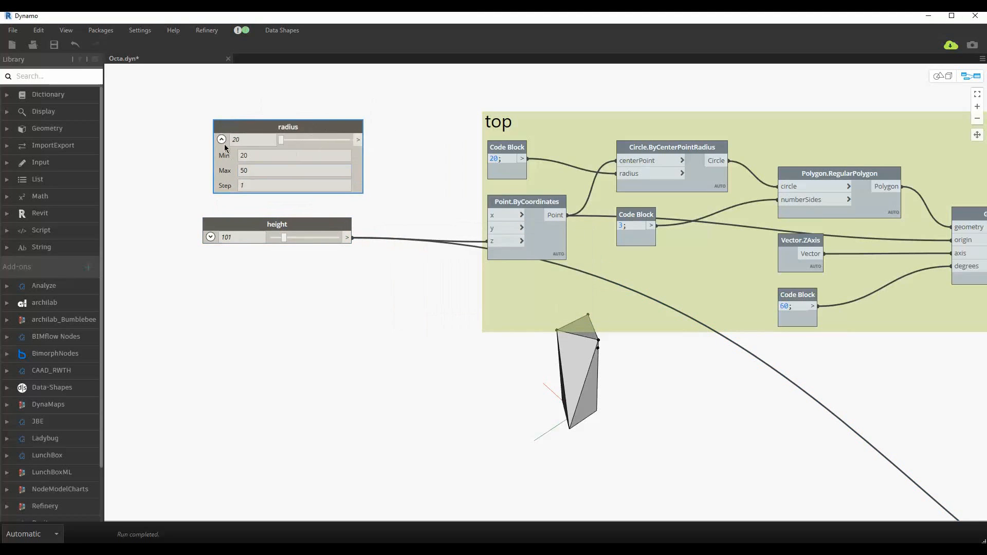
Step: Replace the 20; Code Block with the radius slider as Circle.ByCenterPointRadius's radius input, and set the slider to 33
left_click(222, 139)
left_click_drag(282, 224, 367, 257)
left_click_drag(293, 127, 389, 194)
left_click(417, 206)
left_click(628, 173)
left_click(509, 150)
key("Delete")
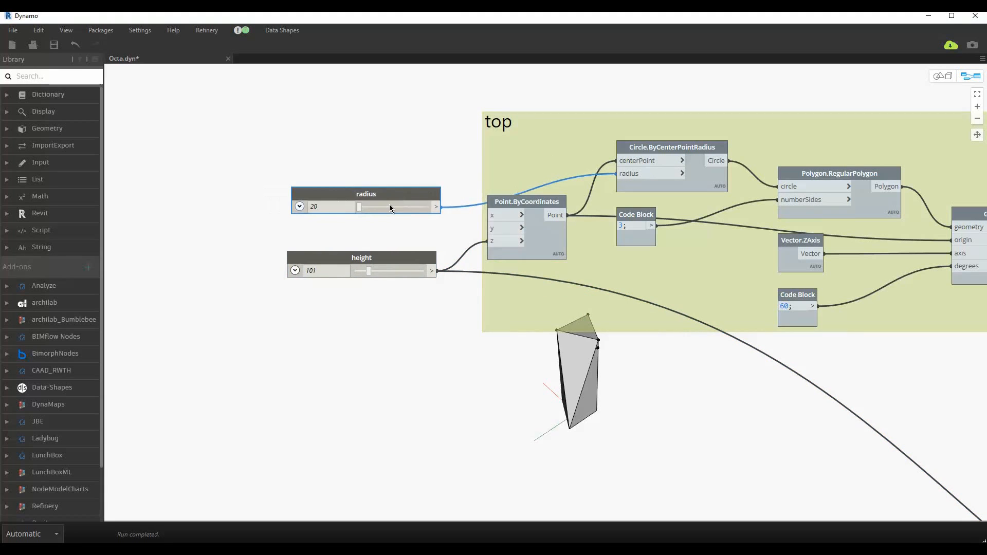
left_click(389, 207)
Step: Add an a; Code Block fed by the radius slider and place it between the top - p1 - y and z sliders
double_click(497, 364)
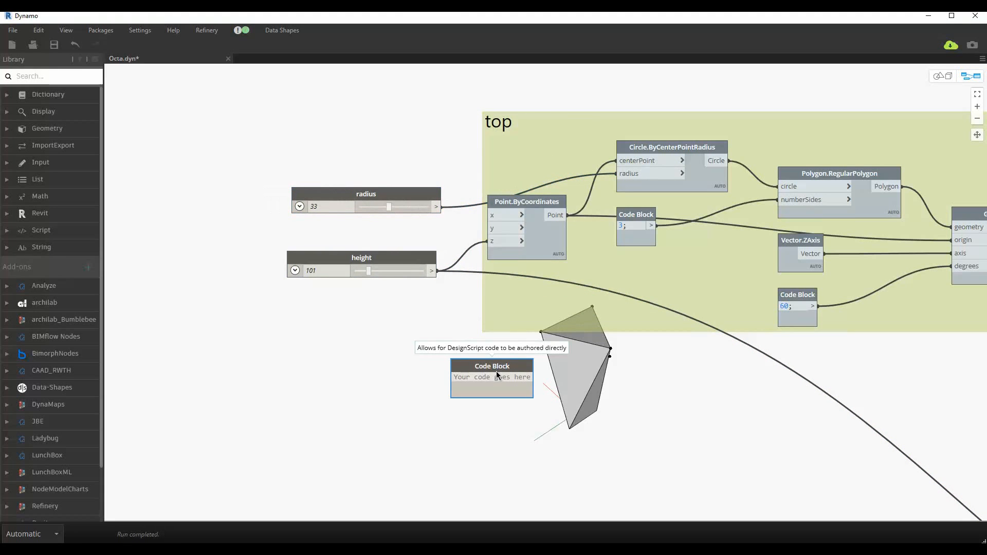
type("x;")
left_click_drag(453, 378, 436, 206)
scroll(345, 252, "down", 3)
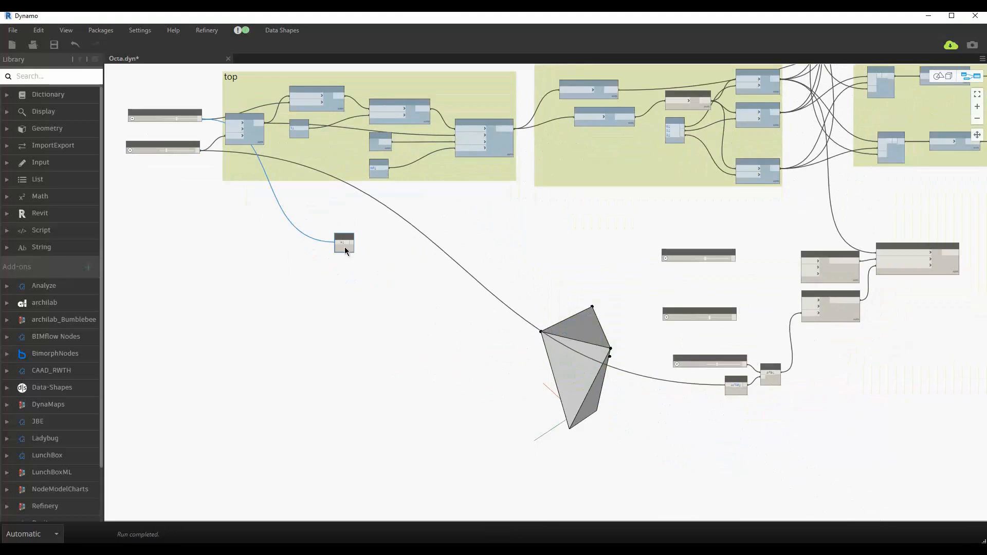
left_click_drag(346, 251, 771, 313)
scroll(766, 269, "up", 5)
middle_click_drag(766, 269, 594, 170)
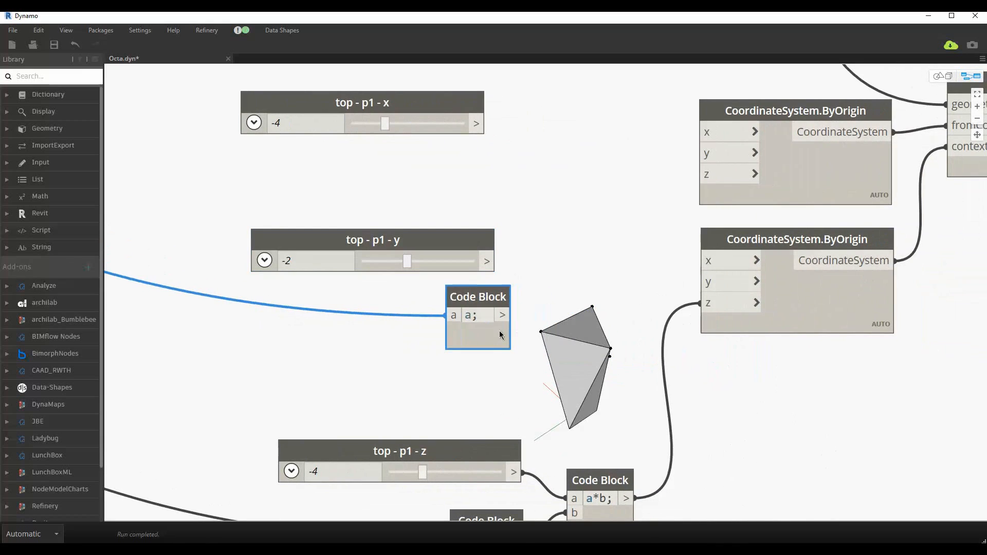
left_click_drag(503, 369, 419, 383)
left_click(479, 357)
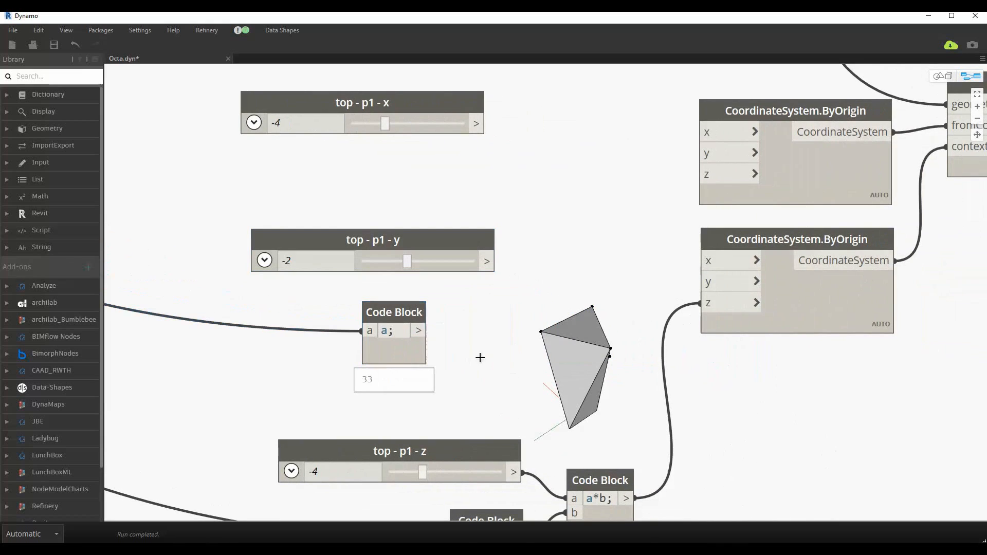
Step: Add an a/30; Code Block fed by the a; block and place it beside the y slider
double_click(492, 331)
type("a/30")
left_click_drag(390, 312, 420, 335)
left_click_drag(451, 312, 535, 303)
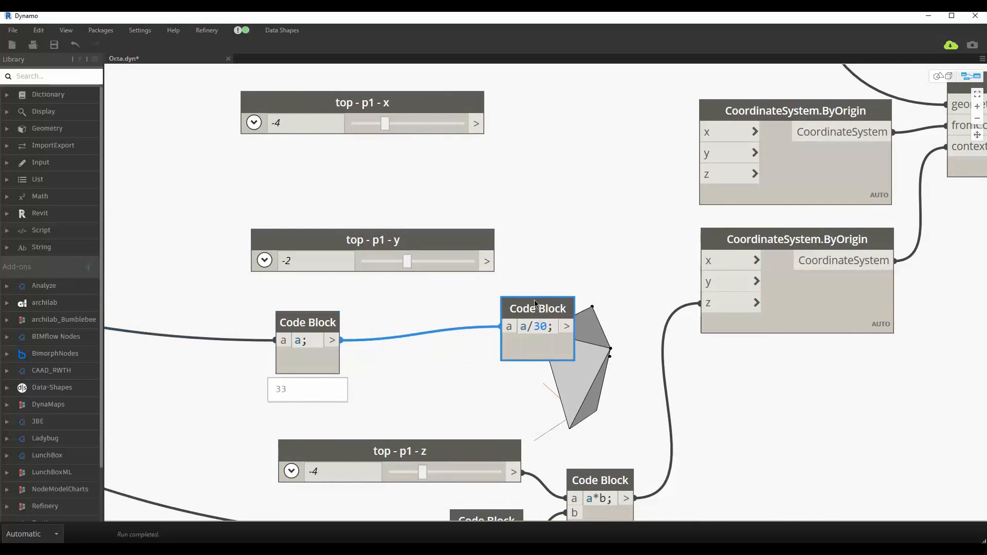
Step: Extend the a/30; expression to (a/30)*b; and connect the top - p1 - y slider to input b
double_click(523, 327)
type("(")
key("Right")
key("Right")
key("Right")
key("Right")
type(")")
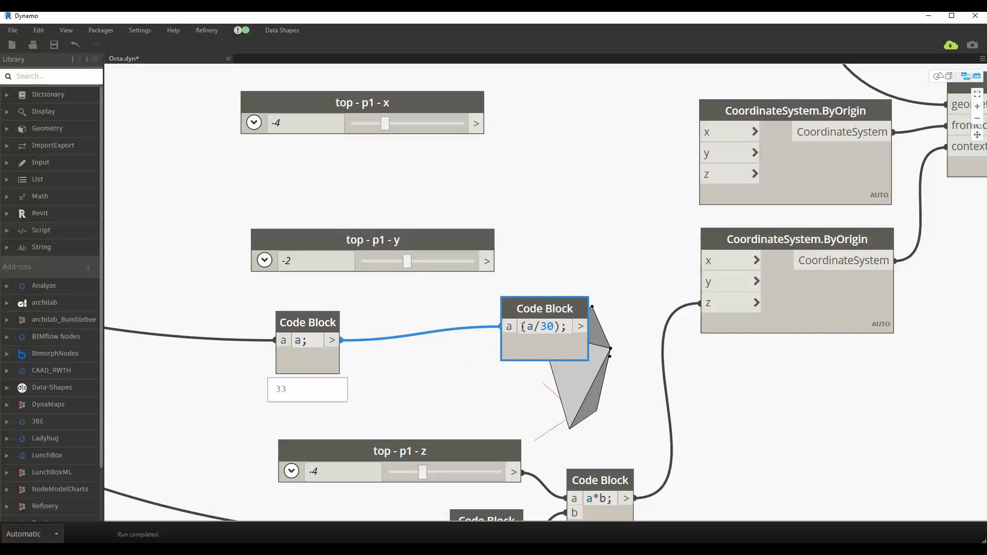
type("*b")
left_click(493, 288)
left_click_drag(486, 262, 504, 337)
left_click_drag(545, 309, 572, 280)
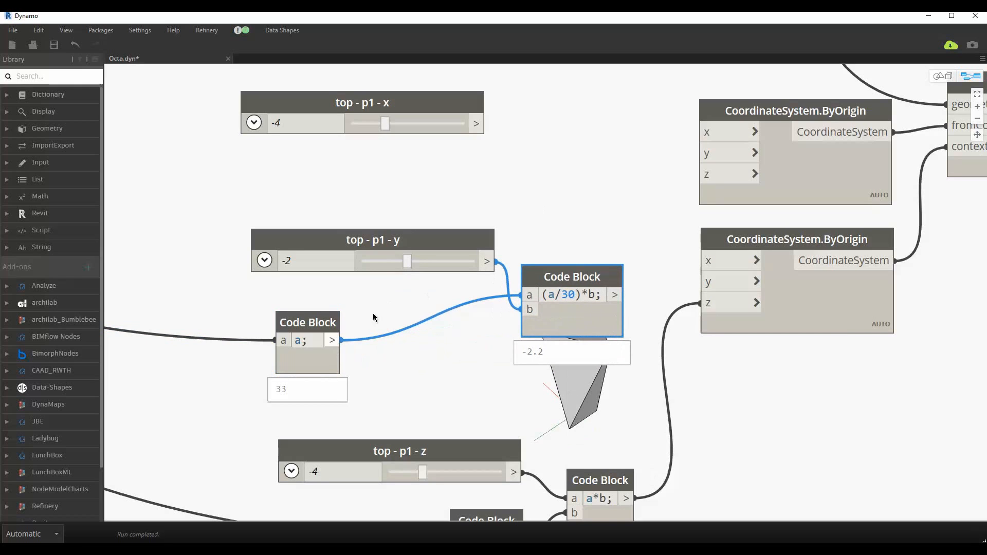
Step: Change the expression to (a/20)*b;, connect it to the lower CoordinateSystem.ByOrigin's y input, and set the y slider to 10
mouse_move(338, 386)
double_click(568, 298)
key("BackSpace")
type("2")
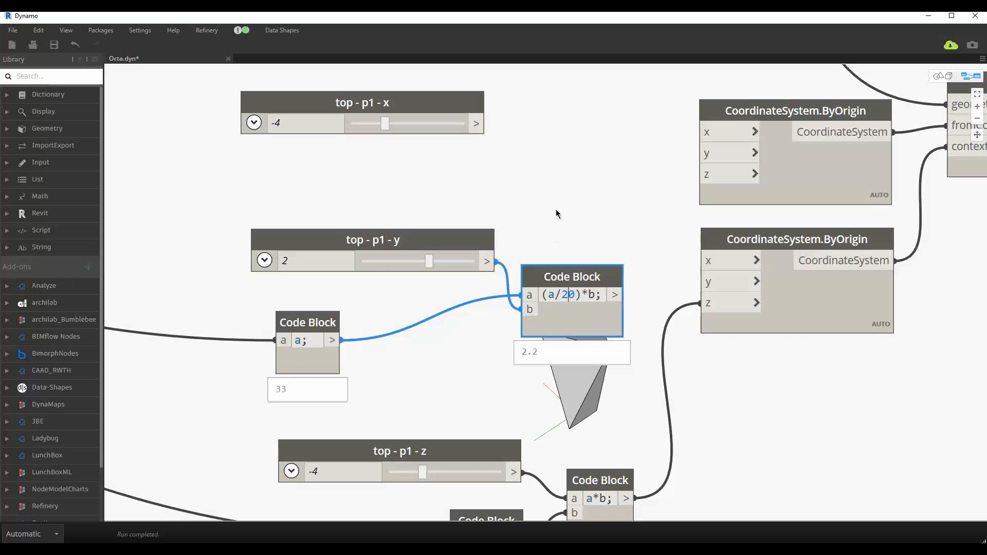
left_click(557, 214)
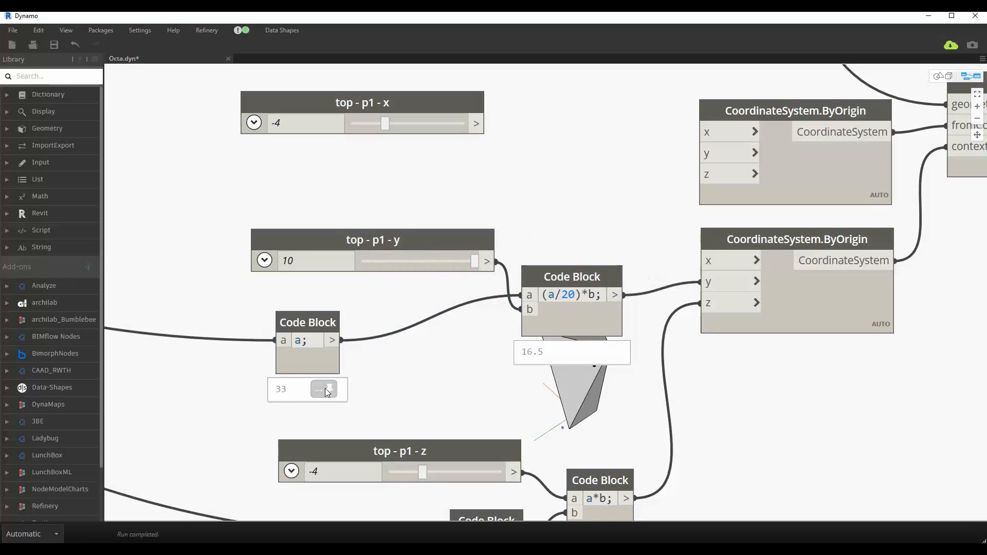
Step: Duplicate the (a/20)*b; Code Block, feed the top - p1 - x slider into b, and connect its output to the lower CoordinateSystem.ByOrigin's x input
left_click_drag(307, 322, 345, 296)
left_click(572, 277)
key("ctrl+c")
key("ctrl+v")
left_click_drag(684, 322, 542, 123)
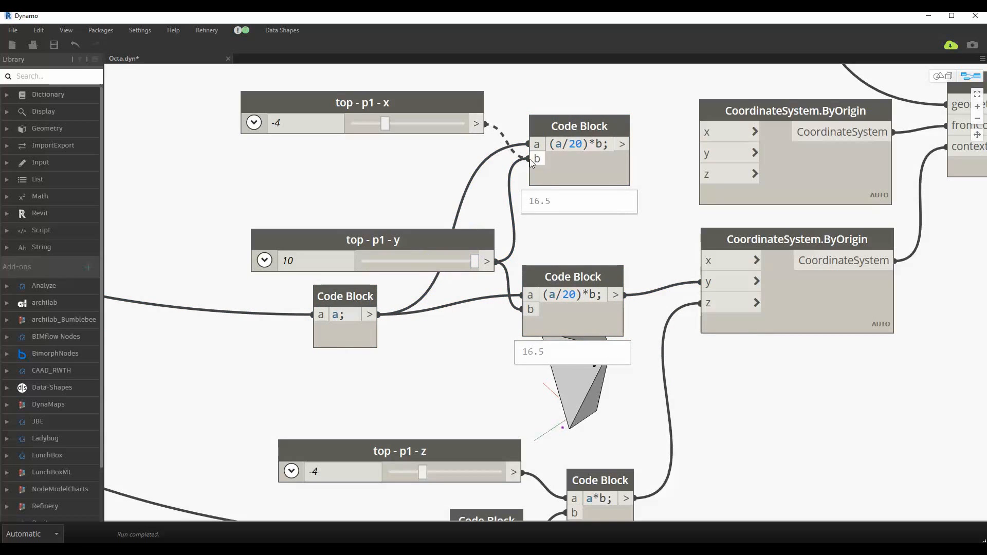
left_click_drag(532, 162, 532, 159)
left_click_drag(623, 144, 702, 261)
Step: Rearrange the a; Code Block and the top - p1 sliders so the a; block sits between the x and y sliders
scroll(546, 417, "down", 4)
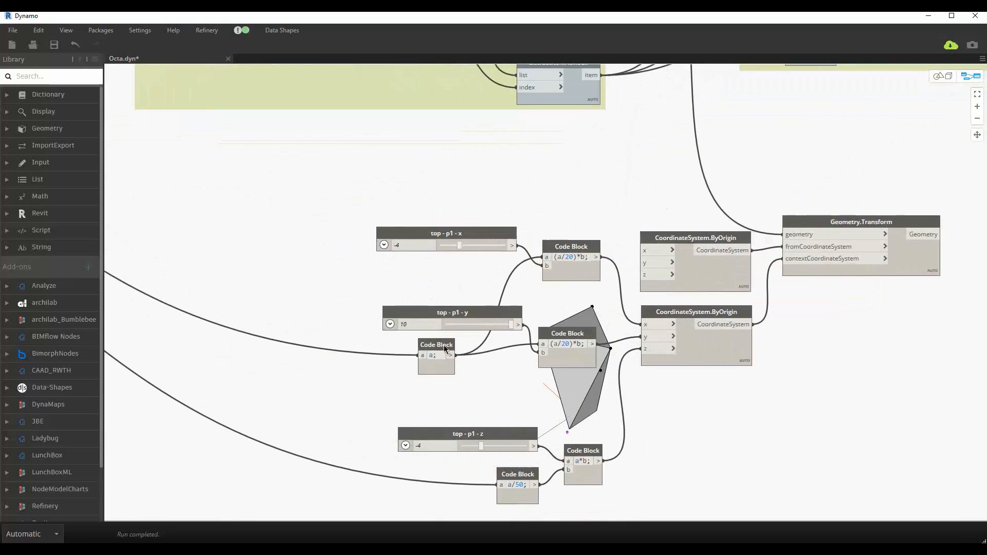
left_click_drag(444, 348, 514, 290)
left_click_drag(452, 312, 456, 351)
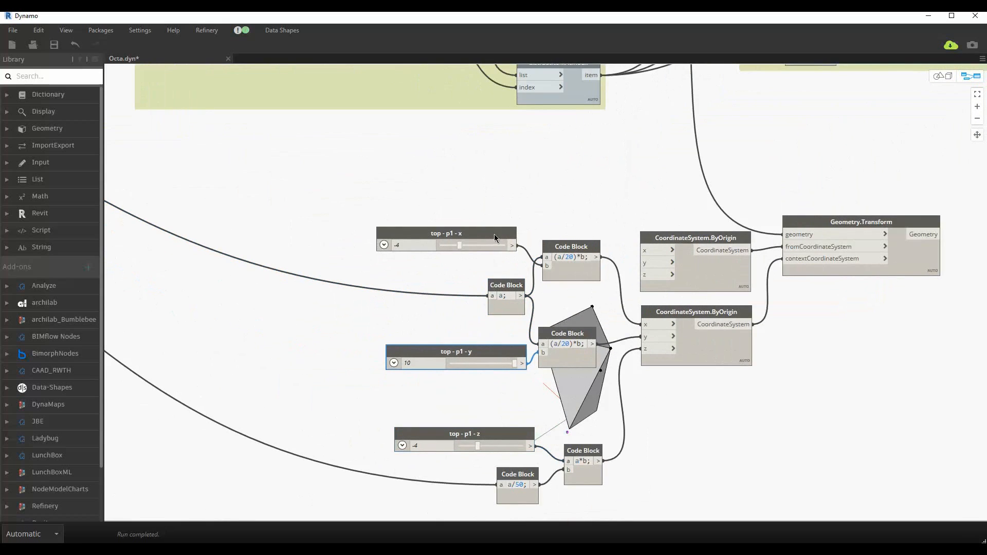
left_click_drag(495, 234, 501, 233)
Step: Nudge the whole cluster of top - p1 sliders, Code Blocks, CoordinateSystem.ByOrigin nodes and Geometry.Transform
key("ctrl+b")
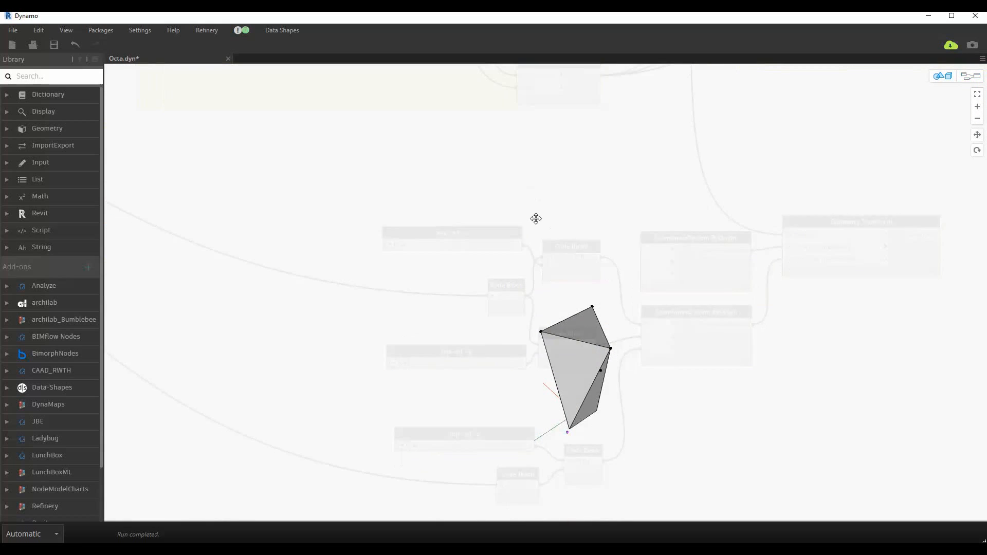
right_click_drag(531, 192, 601, 322)
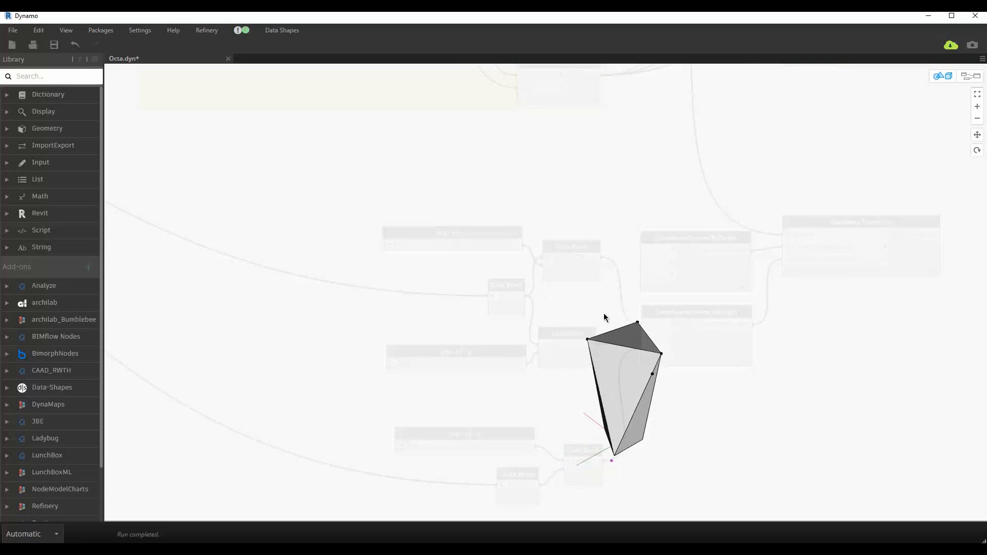
key("ctrl+b")
middle_click_drag(618, 441, 489, 422)
left_click_drag(614, 452, 395, 250)
left_click_drag(707, 281, 699, 287)
middle_click_drag(695, 379, 639, 323)
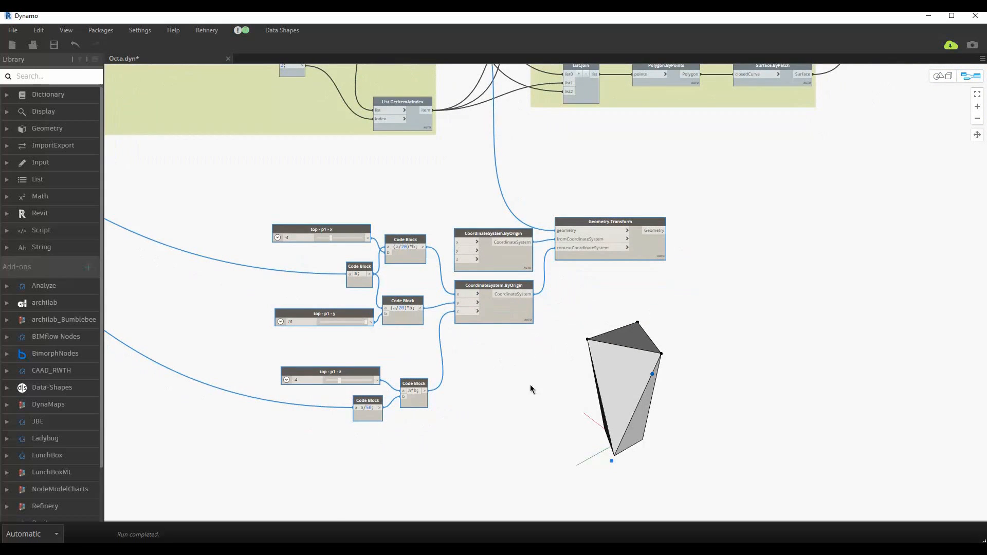
left_click(529, 390)
Step: Shift the top - p1 - z slider with its a/50; and a*b; Code Blocks slightly left, closer in line with the other sliders
middle_click_drag(541, 412, 582, 415)
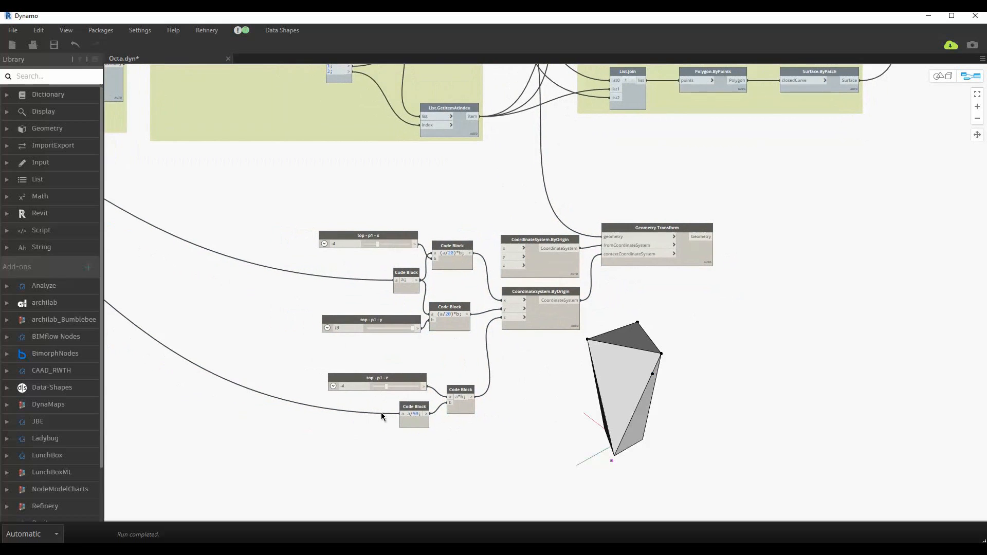
scroll(386, 412, "up", 3)
left_click_drag(465, 427, 318, 368)
left_click_drag(406, 378, 391, 382)
left_click(414, 329)
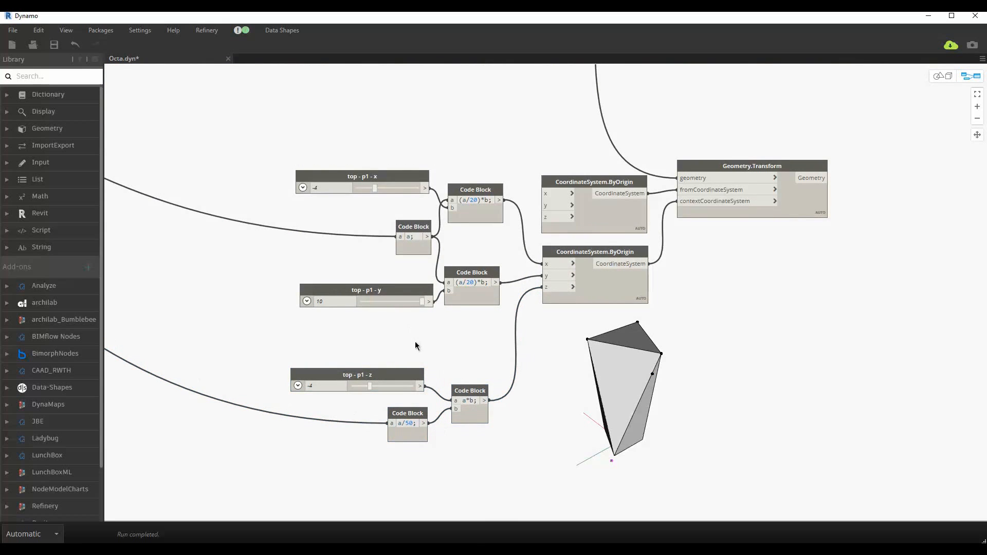
Step: Go through the node options of the top - p1 x, y and z sliders and mark the y slider as Is Input
middle_click_drag(414, 341, 460, 374)
scroll(381, 180, "up", 2)
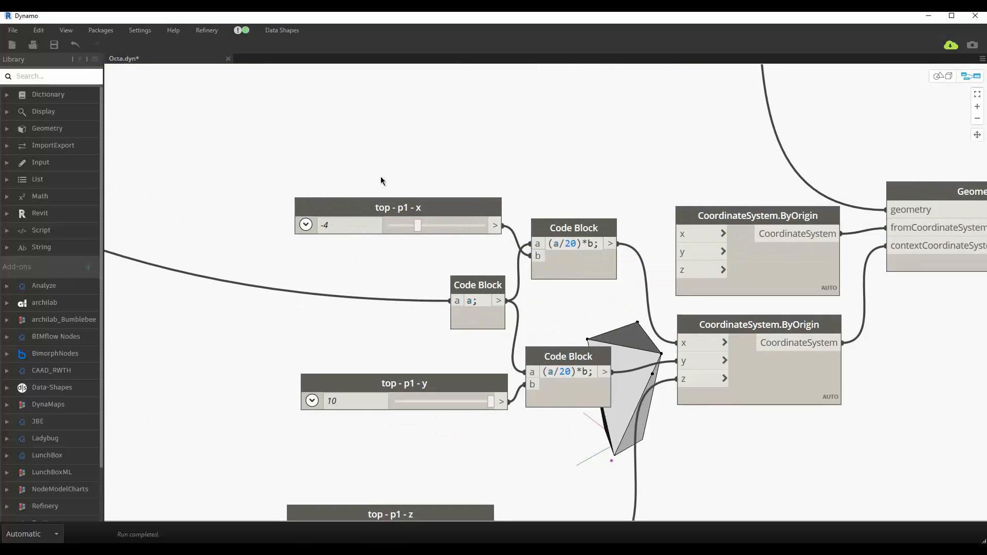
scroll(363, 160, "up", 2)
left_click(385, 234)
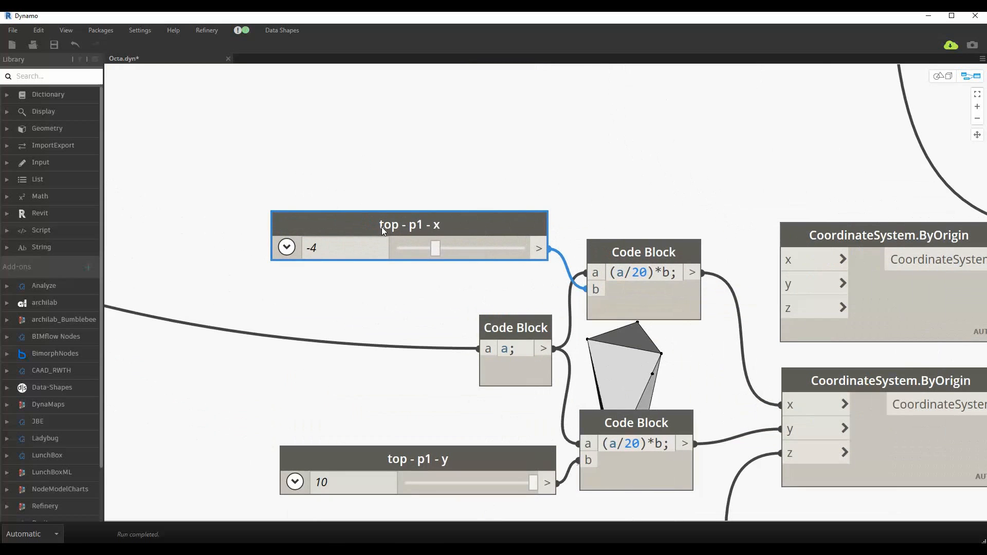
right_click(383, 230)
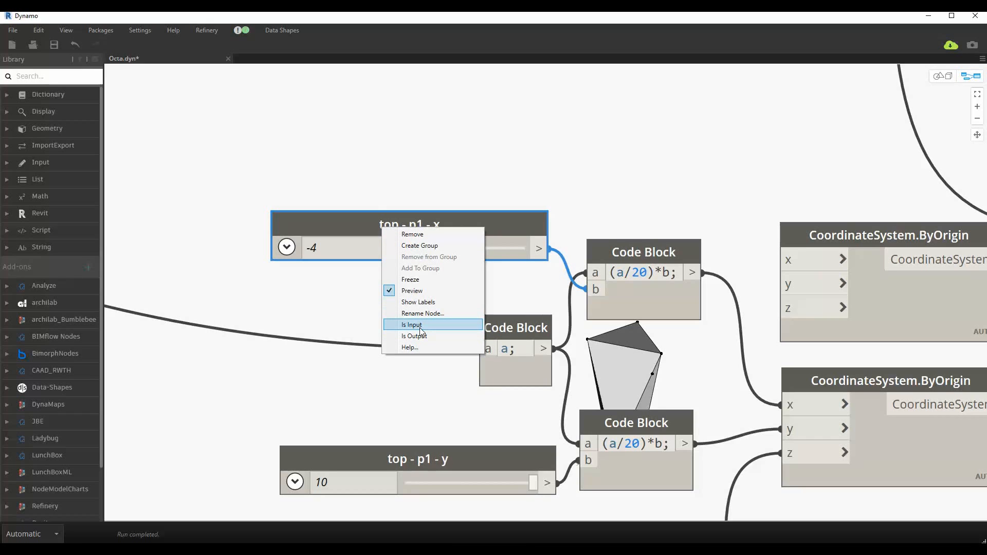
left_click(346, 354)
scroll(417, 329, "down", 2)
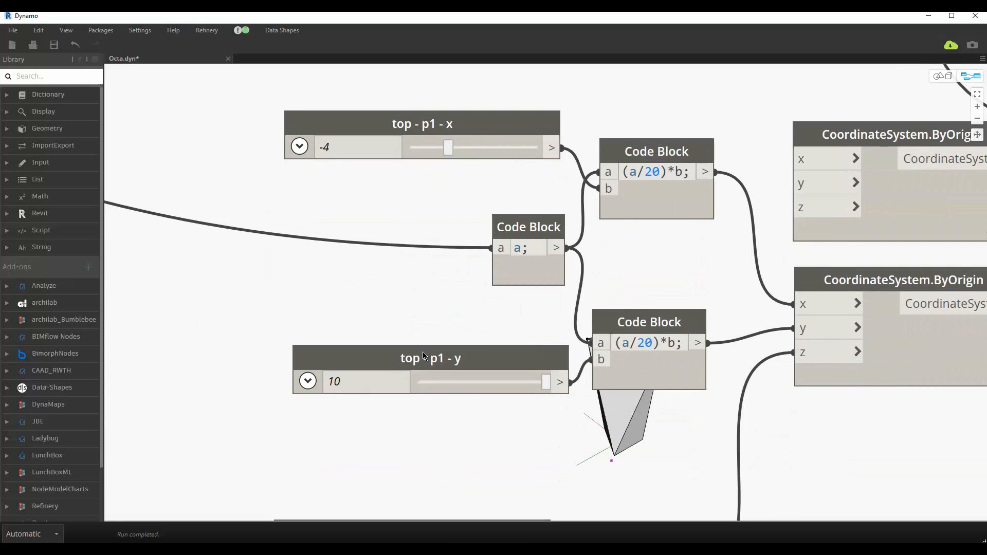
right_click(424, 361)
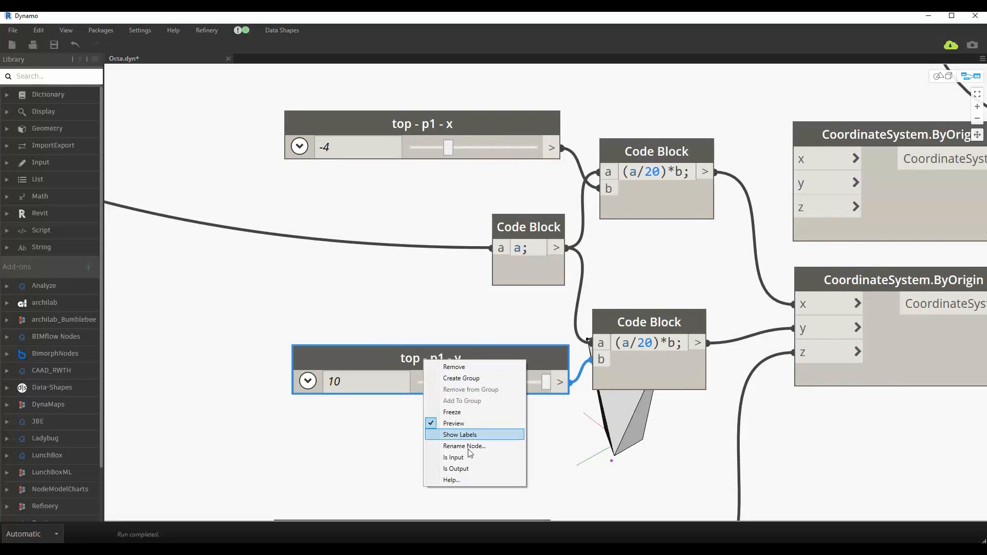
left_click(453, 457)
scroll(406, 268, "down", 2)
scroll(406, 264, "down", 2)
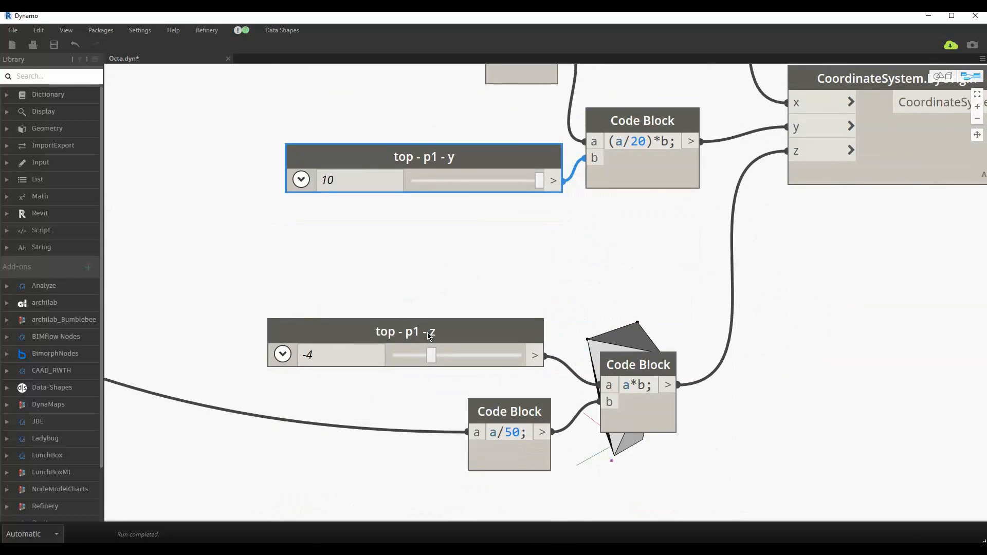
right_click(428, 332)
left_click(467, 243)
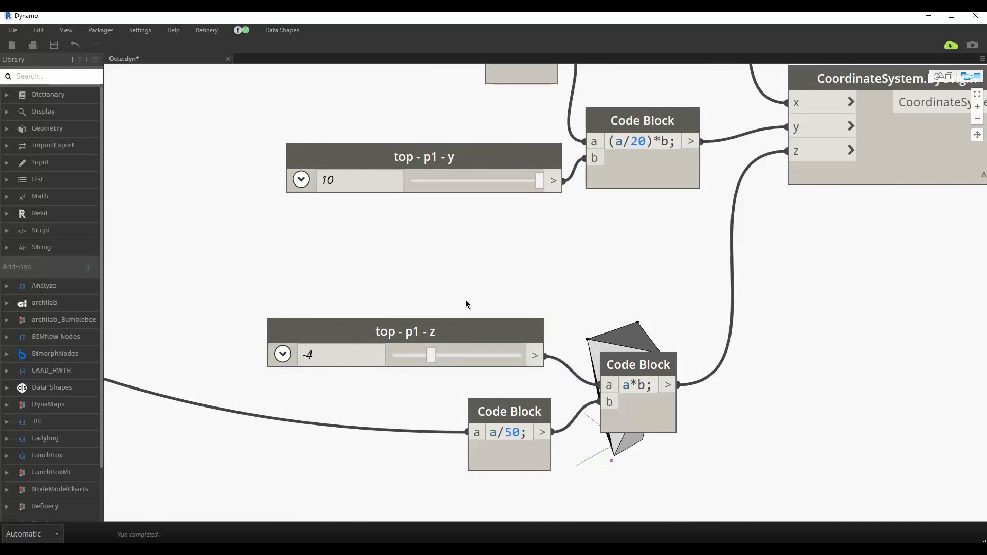
Step: Set the height slider to 100 and the radius slider to 30
scroll(466, 257, "down", 6)
scroll(420, 333, "up", 4)
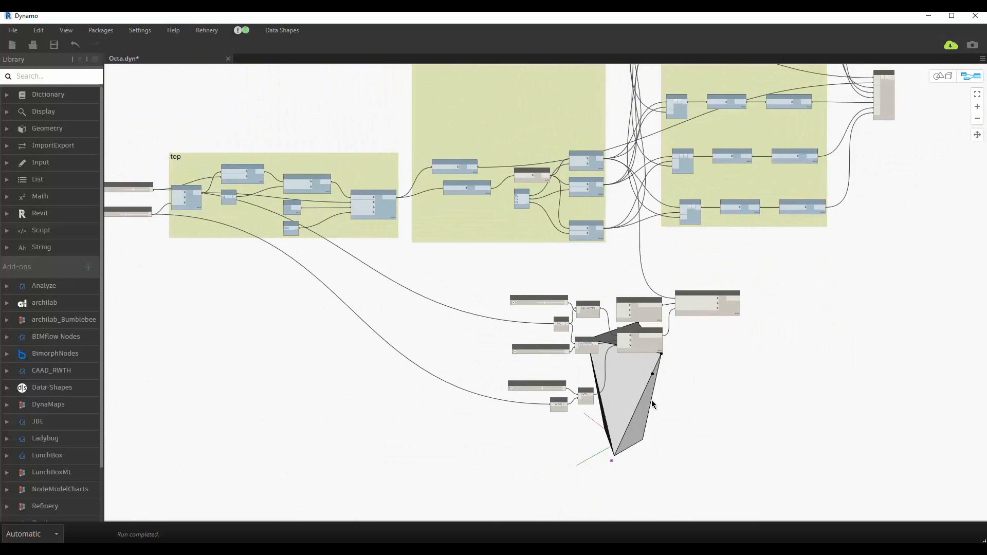
scroll(438, 313, "up", 2)
scroll(339, 313, "up", 2)
scroll(339, 314, "up", 3)
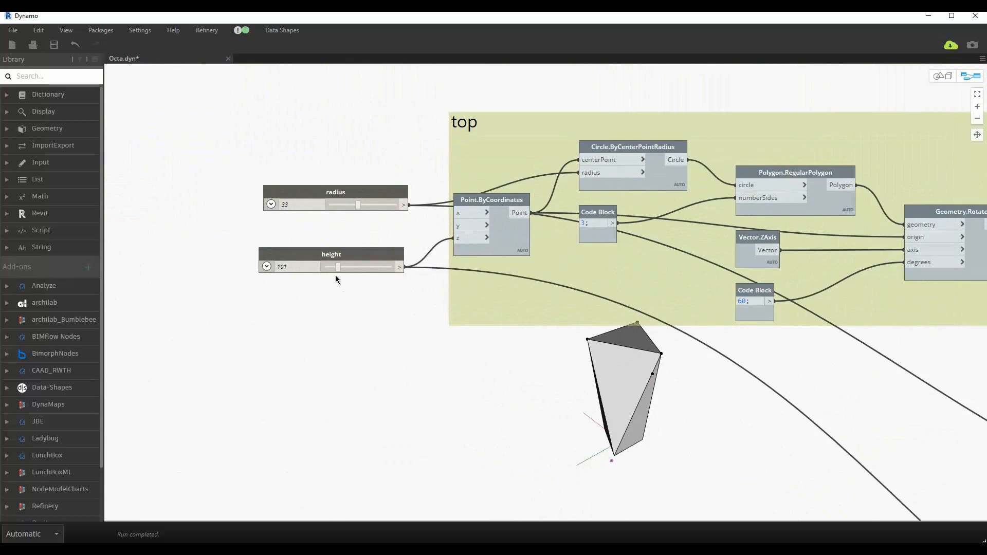
double_click(293, 264)
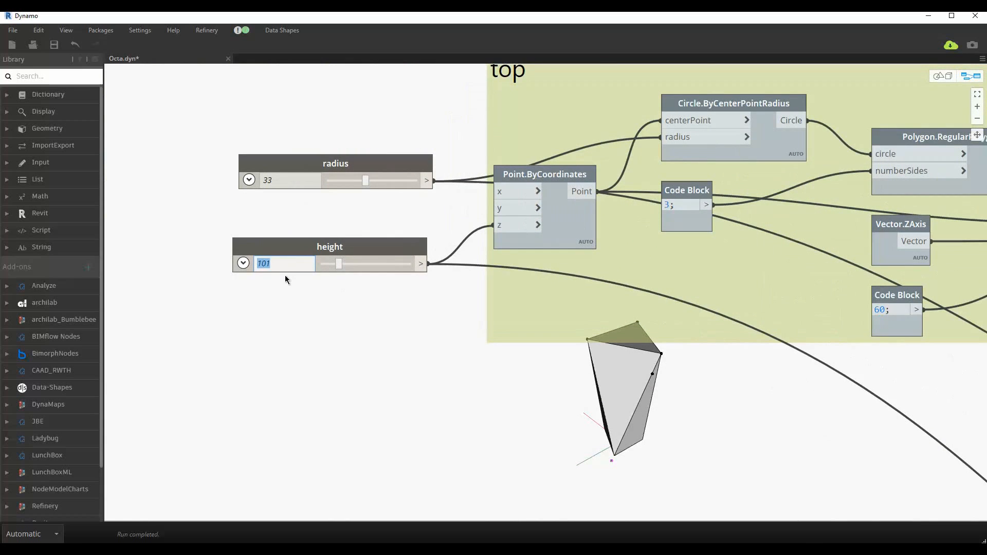
type("100")
key("Return")
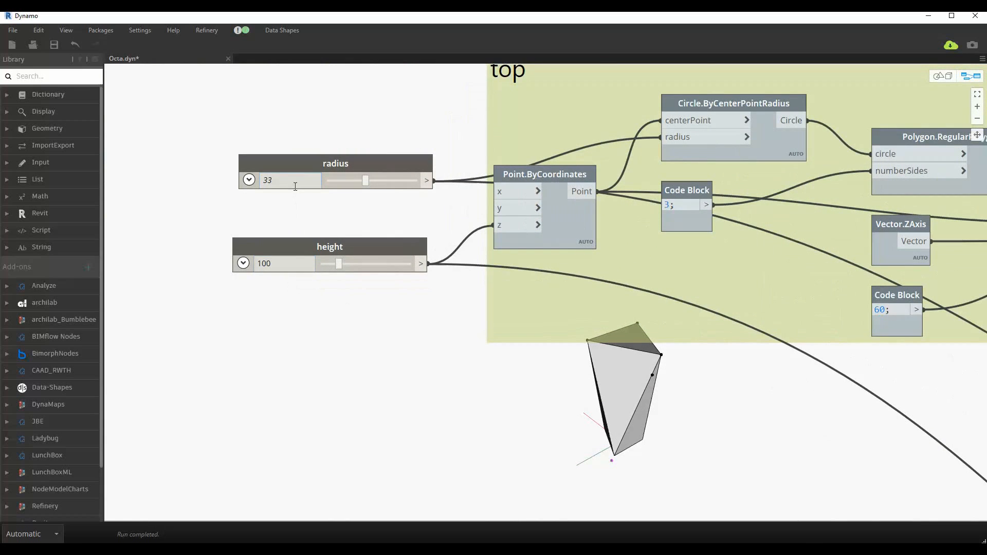
double_click(295, 187)
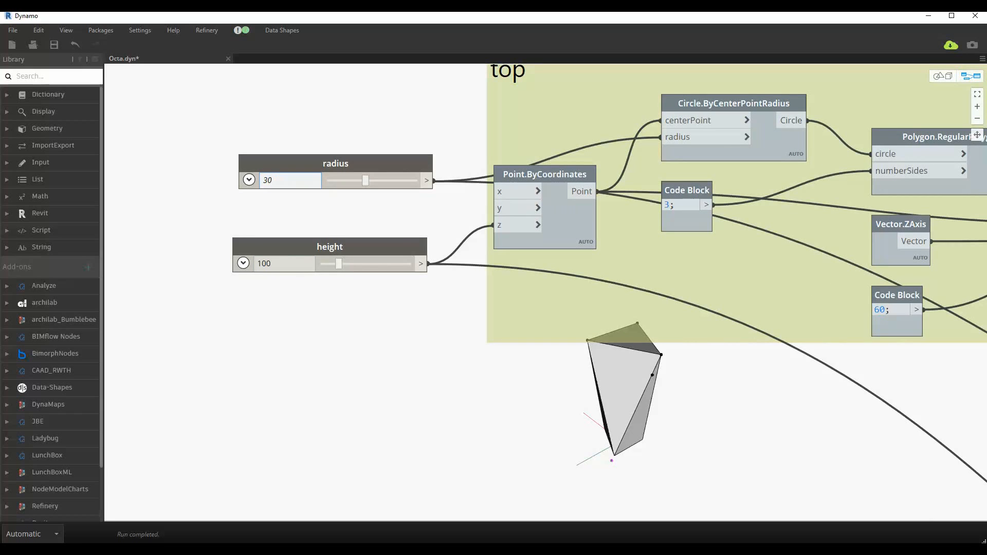
type("30")
key("Return")
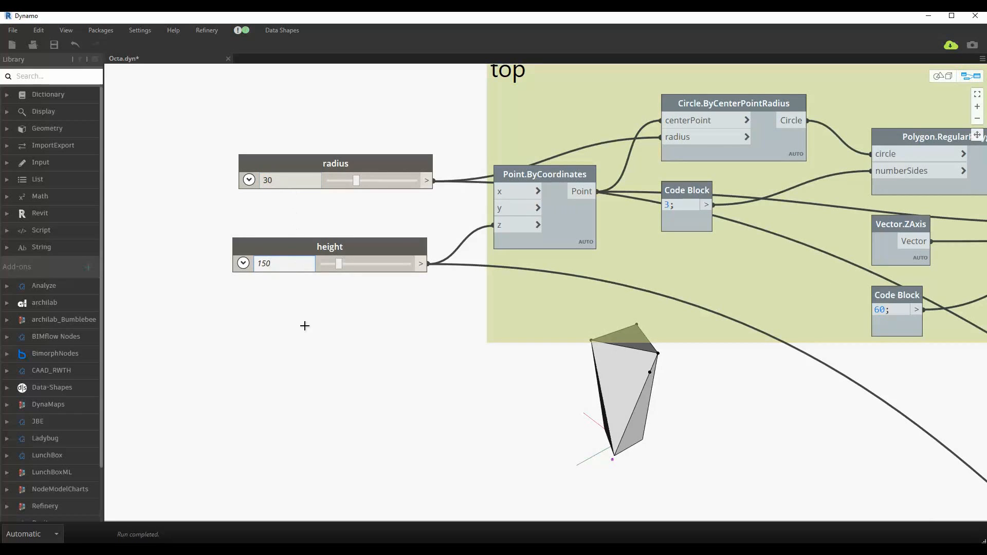
Step: Set the height slider to 150 and inspect the solid in the 3D preview
type("150")
key("Return")
key("ctrl+b")
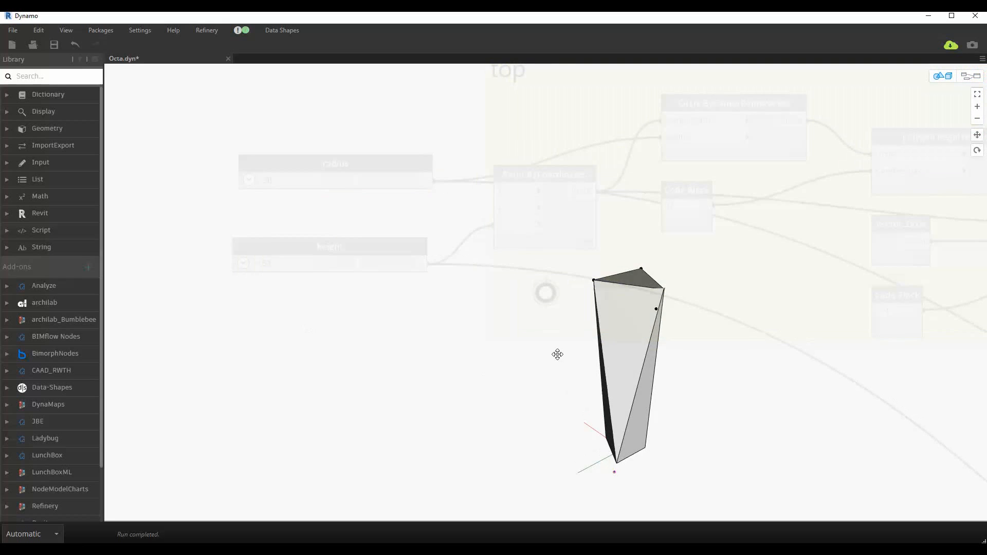
right_click_drag(557, 354, 562, 375)
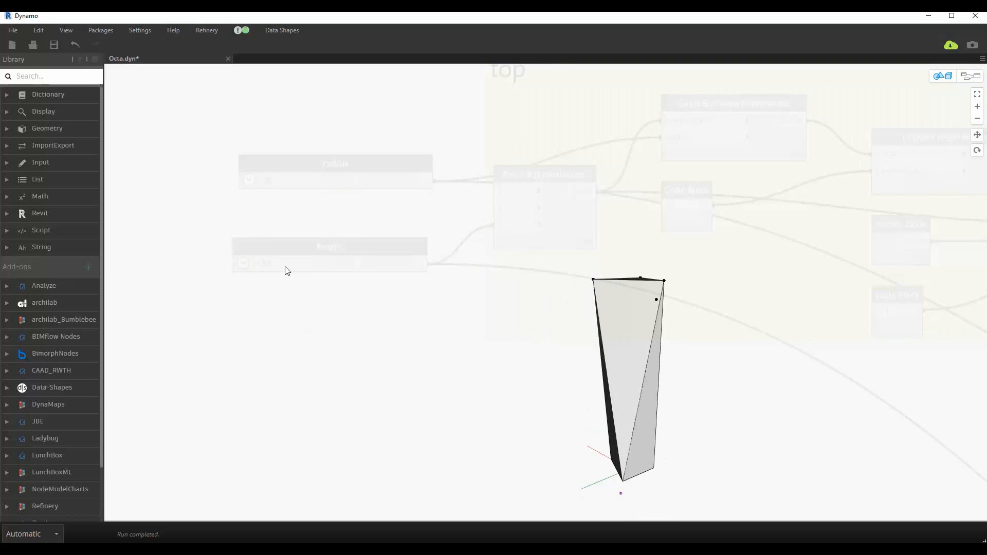
key("ctrl+b")
Step: Check the radius slider's node options and move the height slider closer beneath the radius slider
left_click(311, 162)
right_click(311, 163)
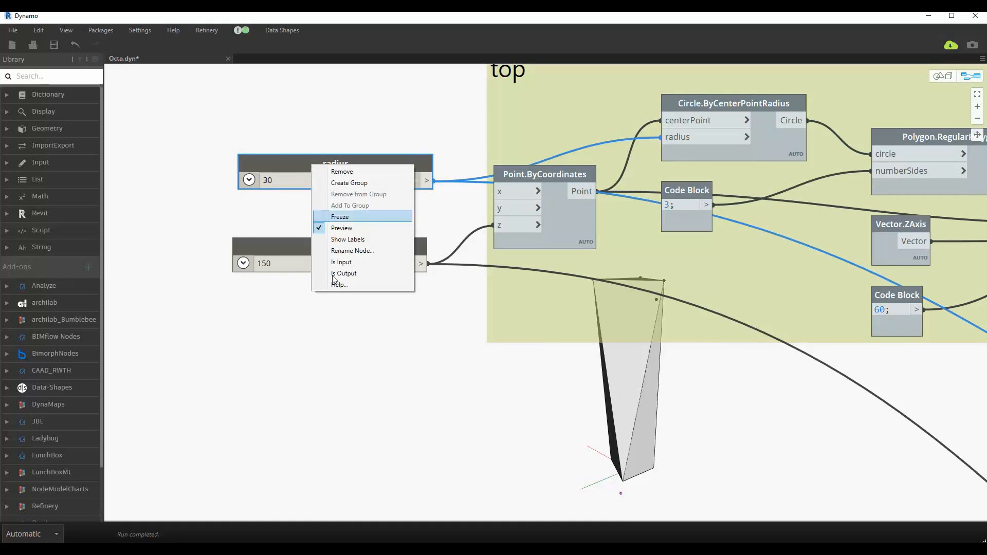
left_click(264, 210)
left_click_drag(295, 252, 299, 237)
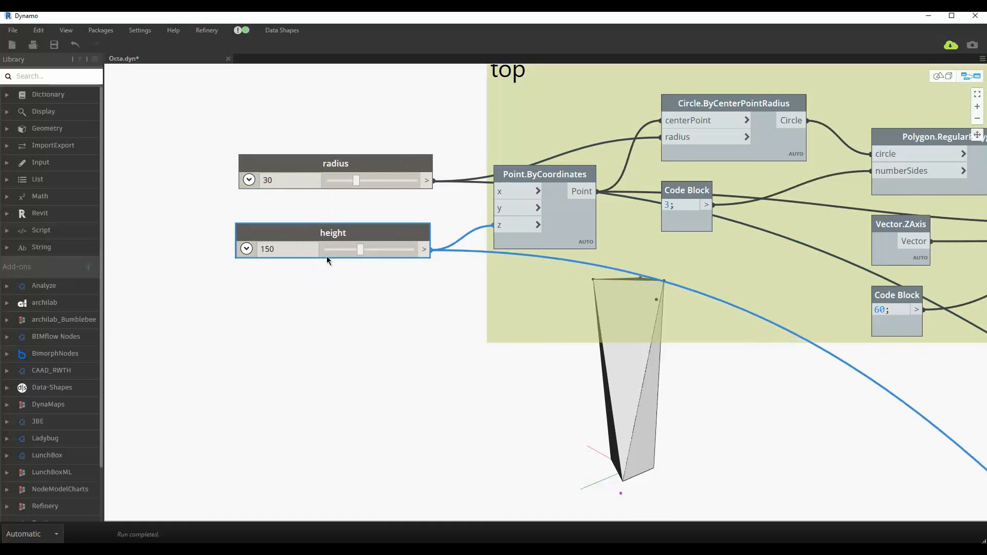
left_click(343, 285)
Step: Inspect the deformed top triangle of the solid from another angle in the 3D preview
scroll(378, 321, "down", 2)
key("ctrl+b")
scroll(485, 378, "down", 3)
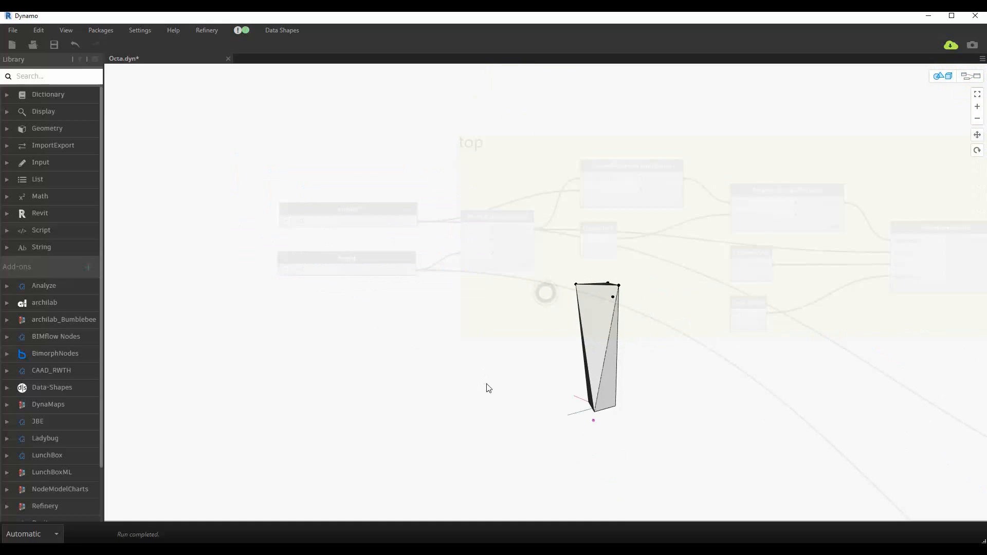
right_click_drag(532, 355, 608, 416)
key("ctrl+b")
scroll(608, 417, "down", 3)
middle_click_drag(608, 417, 144, 356)
middle_click_drag(874, 370, 308, 291)
key("ctrl+b")
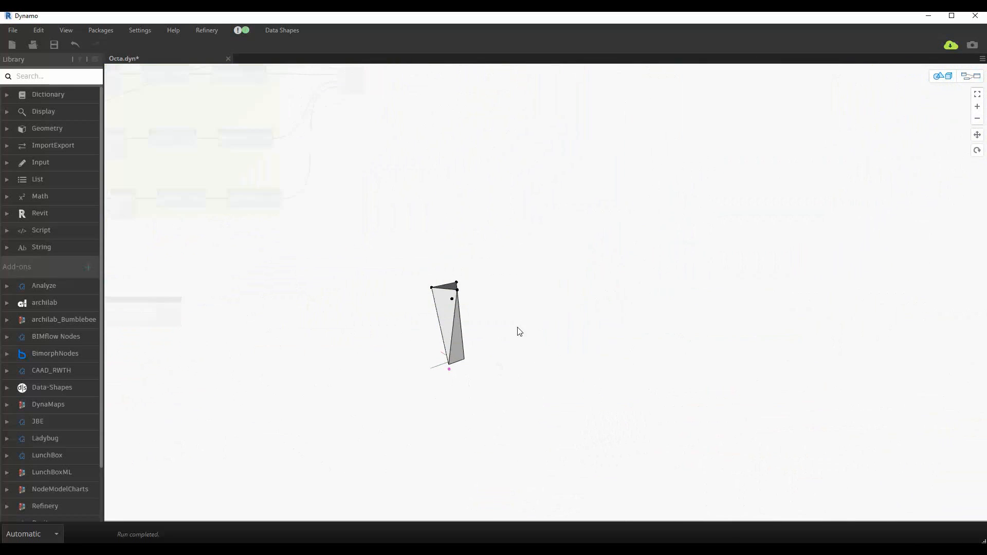
scroll(592, 381, "up", 3)
middle_click_drag(561, 412, 376, 444)
key("ctrl+b")
scroll(286, 333, "up", 3)
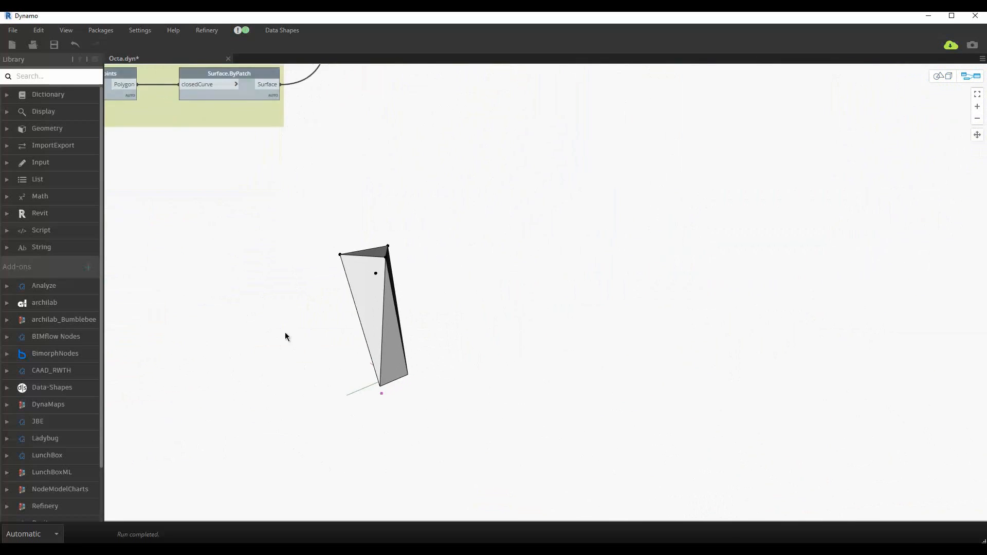
Step: Group the top - p1 slider, Code Block, coordinate system and transform nodes and title the group "point 1 - deform"
middle_click_drag(286, 333, 572, 361)
scroll(378, 337, "up", 3)
middle_click_drag(378, 337, 453, 339)
scroll(468, 333, "down", 5)
middle_click_drag(622, 268, 733, 222)
scroll(732, 222, "down", 2)
left_click_drag(597, 436, 308, 224)
key("ctrl+g")
scroll(584, 414, "down", 2)
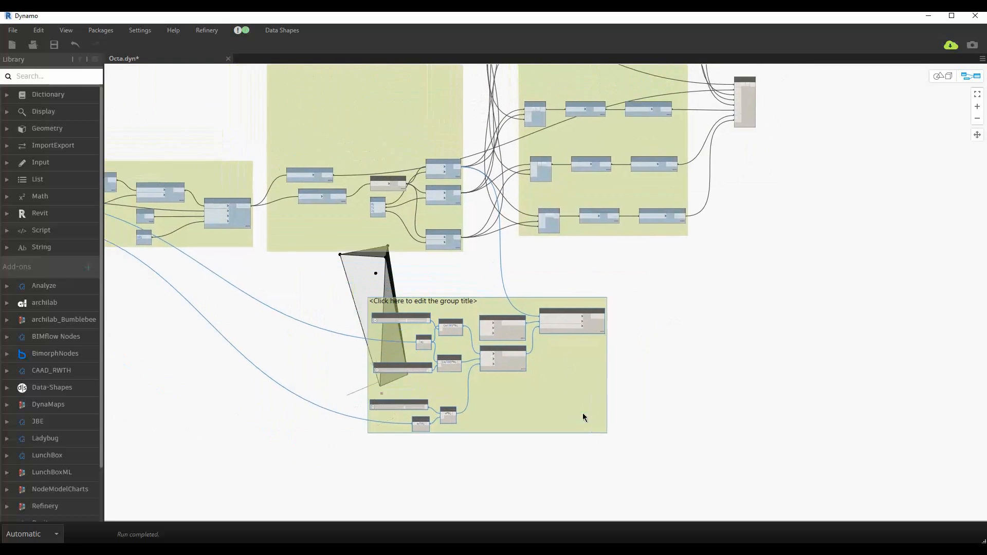
left_click(474, 324)
type("point 1 - deform")
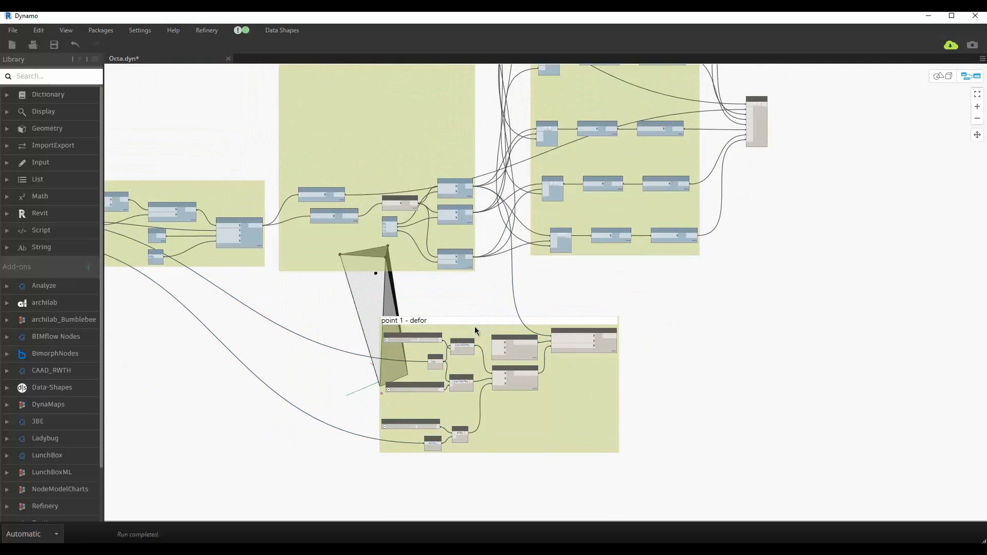
left_click(552, 402)
Step: Duplicate the point 1 - deform group twice and stack the two copies below the original
middle_click_drag(589, 498, 597, 304)
key("ctrl+v")
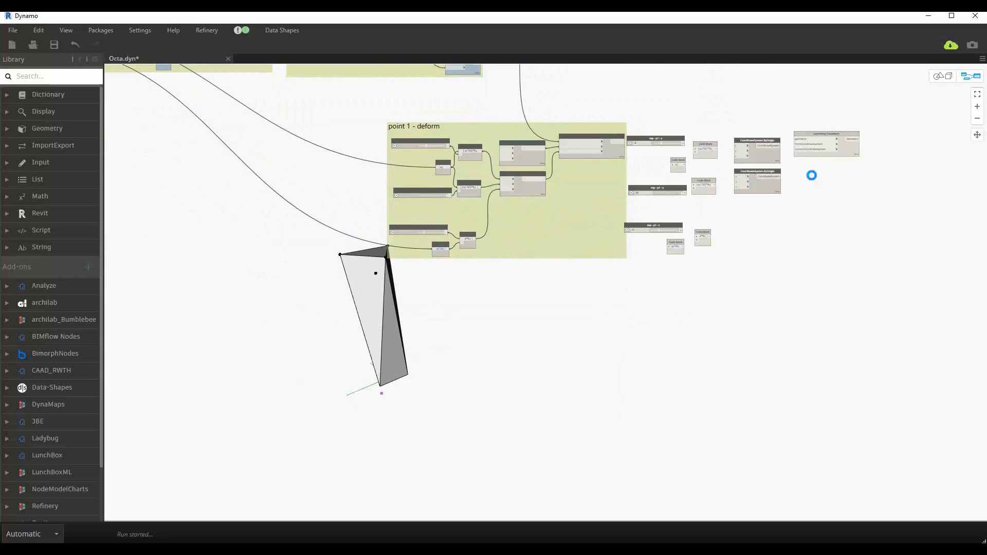
left_click_drag(670, 247, 439, 405)
middle_click_drag(628, 371, 649, 186)
key("ctrl+v")
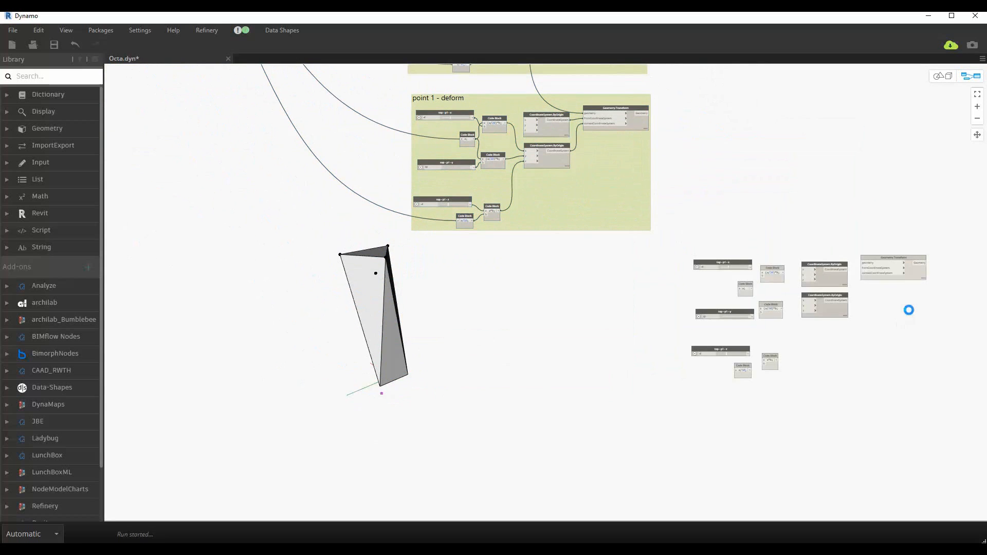
left_click_drag(883, 307, 597, 326)
left_click(732, 257)
middle_click_drag(733, 257, 741, 313)
Step: Retitle the first copied group "point 2 - deform" and rename its x slider "top - p2 - x"
scroll(439, 133, "up", 3)
left_click(442, 175)
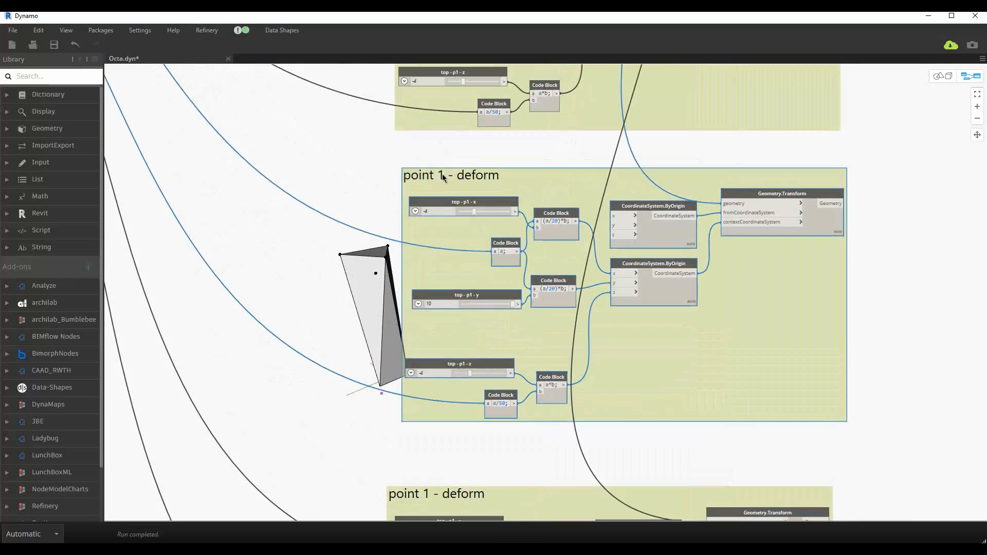
double_click(442, 175)
key("BackSpace")
type("2")
scroll(461, 200, "up", 3)
double_click(461, 202)
left_click_drag(446, 264, 441, 266)
type("2")
key("Return")
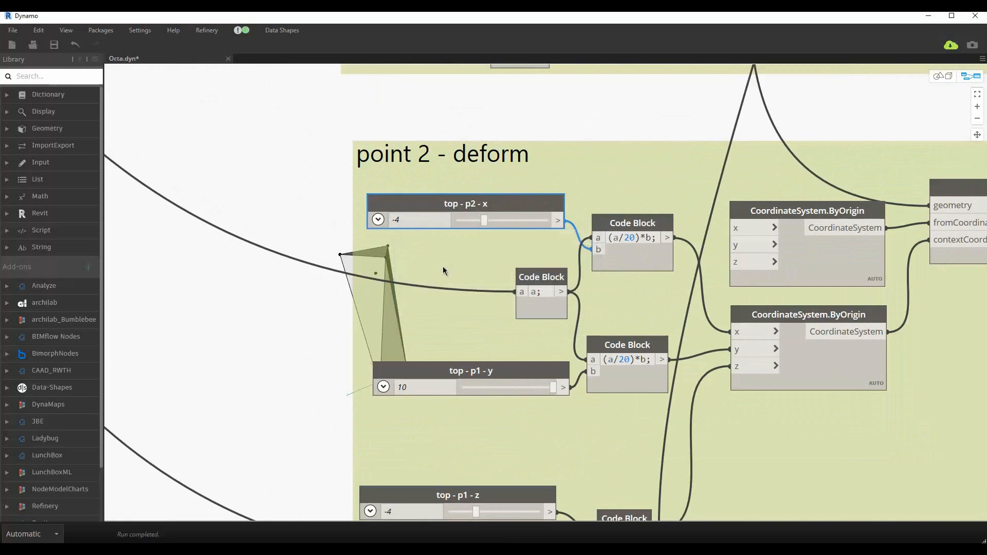
Step: Rename the point 2 group's remaining sliders "top - p2 - y" and "top - p2 - z"
double_click(470, 371)
left_click(445, 265)
key("BackSpace")
type("2 - y")
key("Return")
double_click(458, 494)
left_click(445, 264)
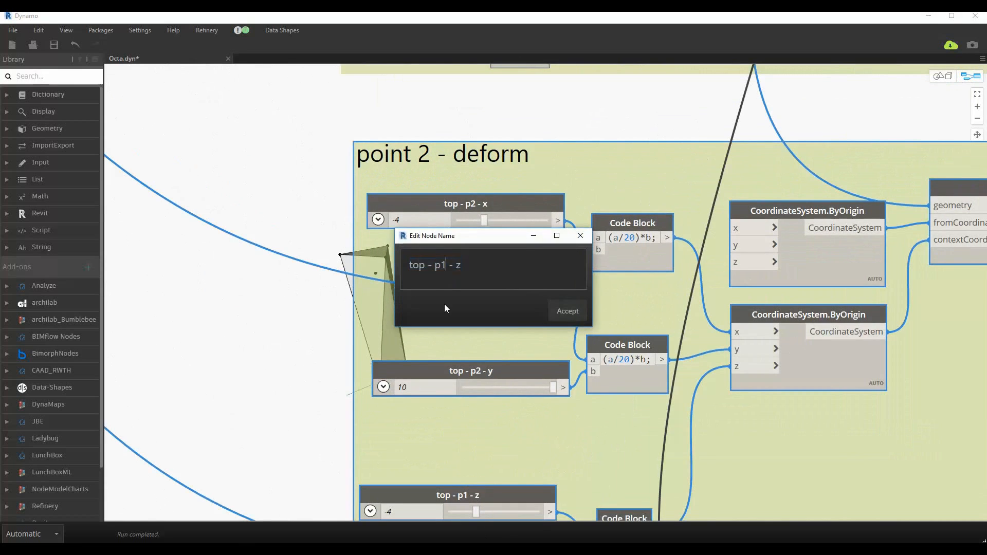
key("BackSpace")
type("2")
key("Return")
Step: Retitle the second copied group "point 3 - deform"
scroll(447, 447, "down", 3)
scroll(452, 360, "up", 3)
middle_click_drag(442, 514, 441, 355)
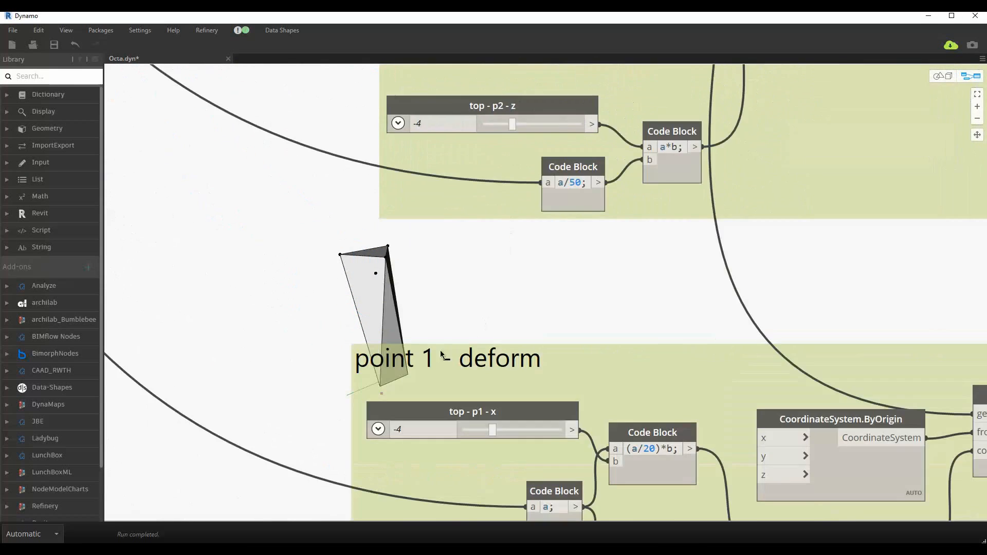
double_click(441, 354)
key("BackSpace")
type("3")
Step: Rename the point 3 group's x and y sliders "top - p3 - x" and "top - p3 - y"
double_click(488, 413)
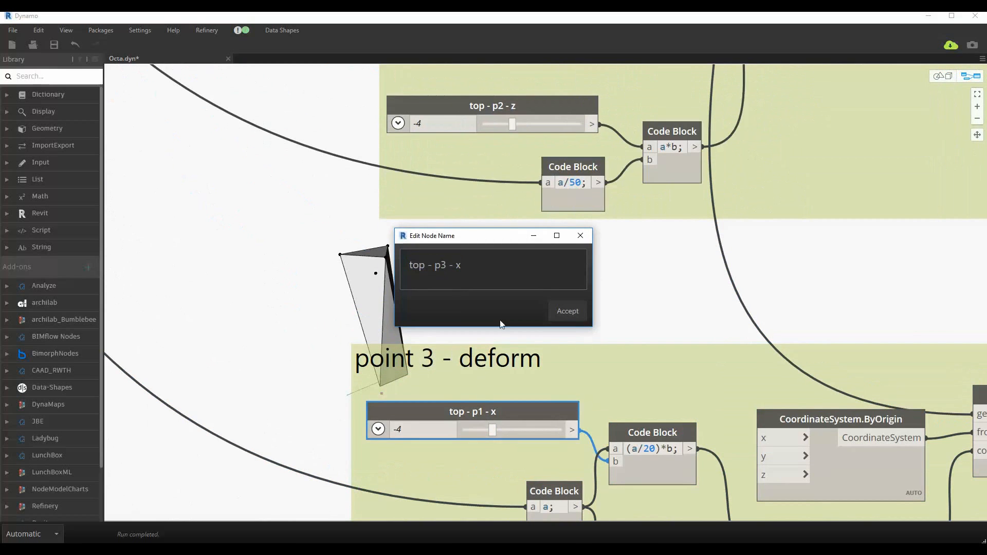
key("Return")
middle_click_drag(572, 316, 573, 114)
double_click(480, 389)
type("3")
key("Return")
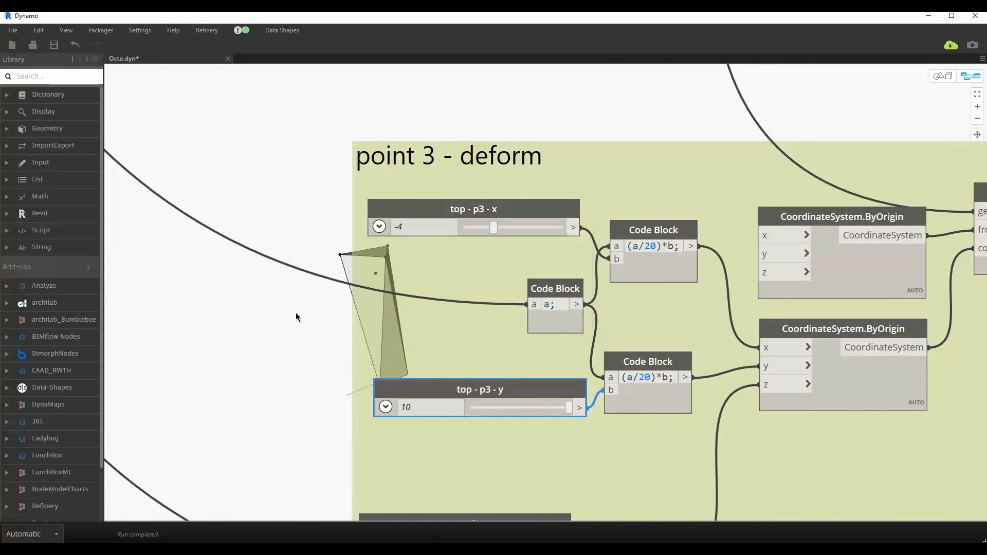
Step: Rename the point 3 group's z slider "top - p3 - z"
middle_click_drag(295, 312, 303, 182)
double_click(472, 393)
left_click(442, 270)
key("BackSpace")
key("Return")
double_click(471, 393)
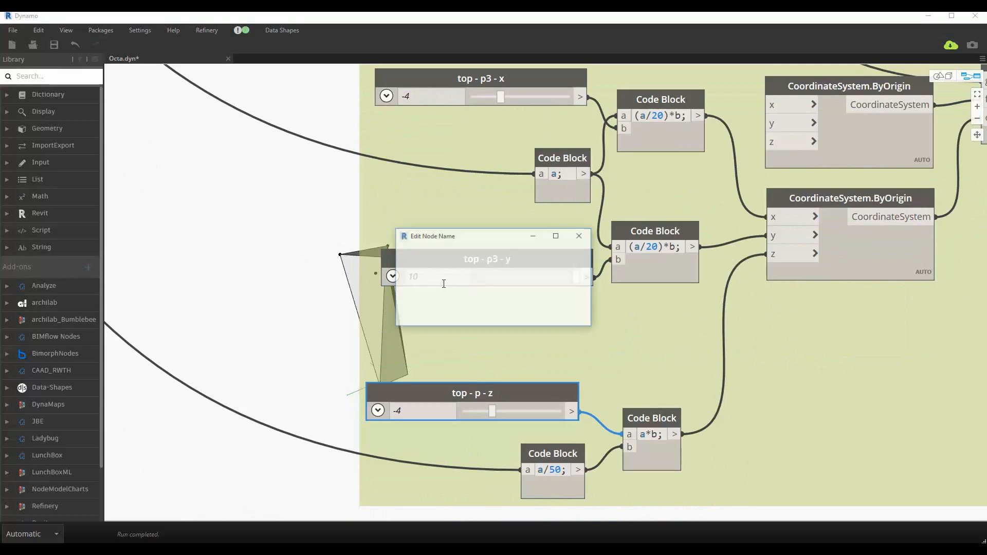
left_click(441, 268)
left_click(561, 314)
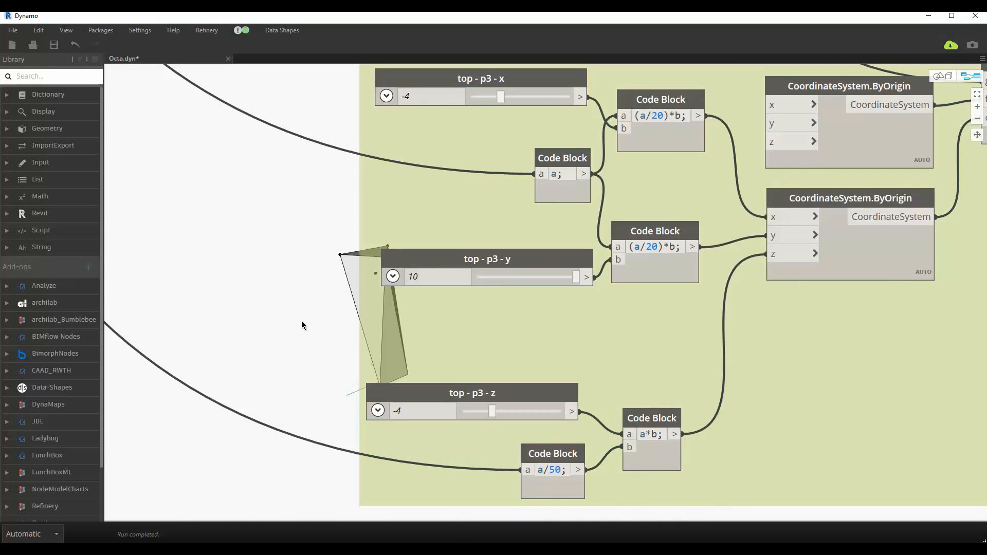
Step: Connect the second and third List.GetItemAtIndex outputs to the geometry inputs of the point 2 and point 3 Geometry.Transform nodes respectively
scroll(301, 321, "down", 5)
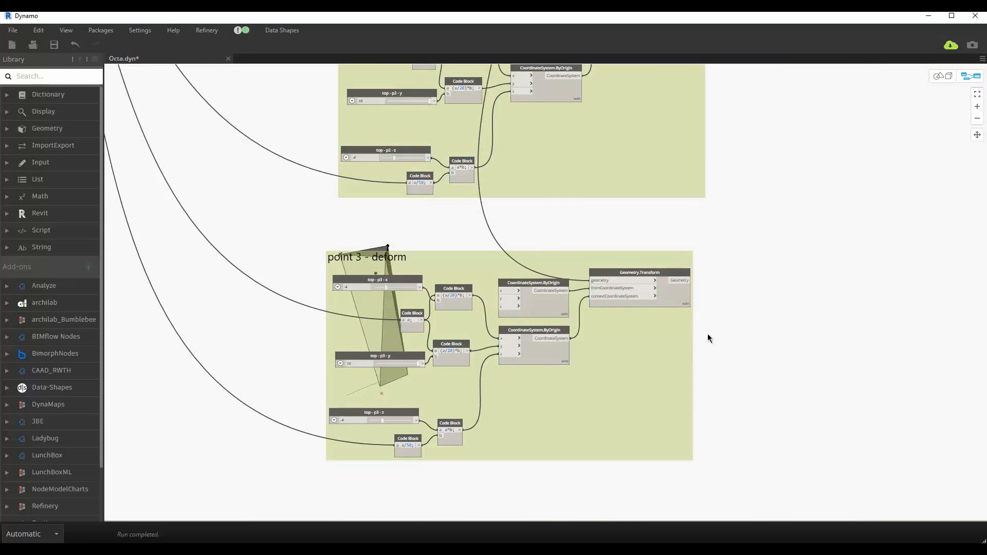
scroll(666, 344, "down", 5)
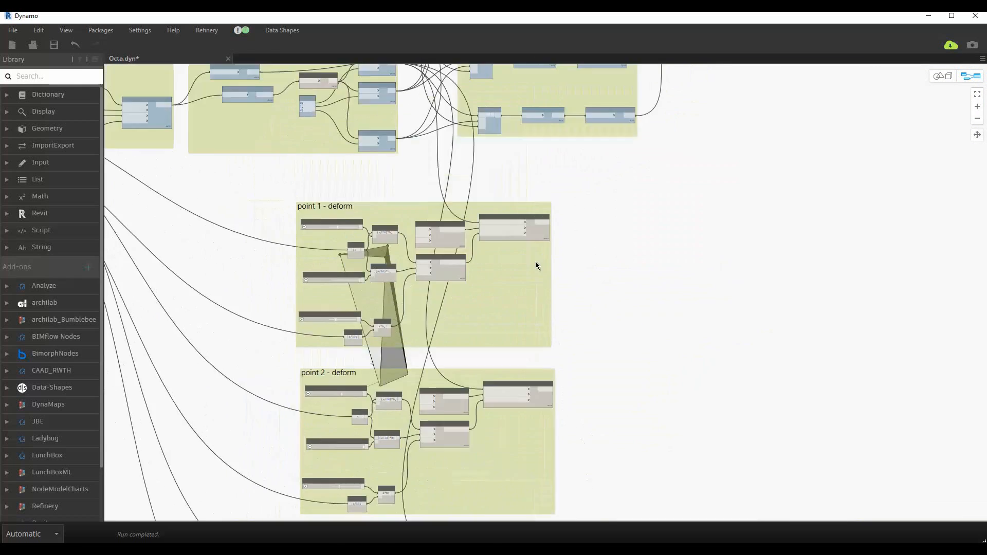
scroll(403, 225, "up", 8)
left_click(382, 197)
scroll(550, 185, "down", 6)
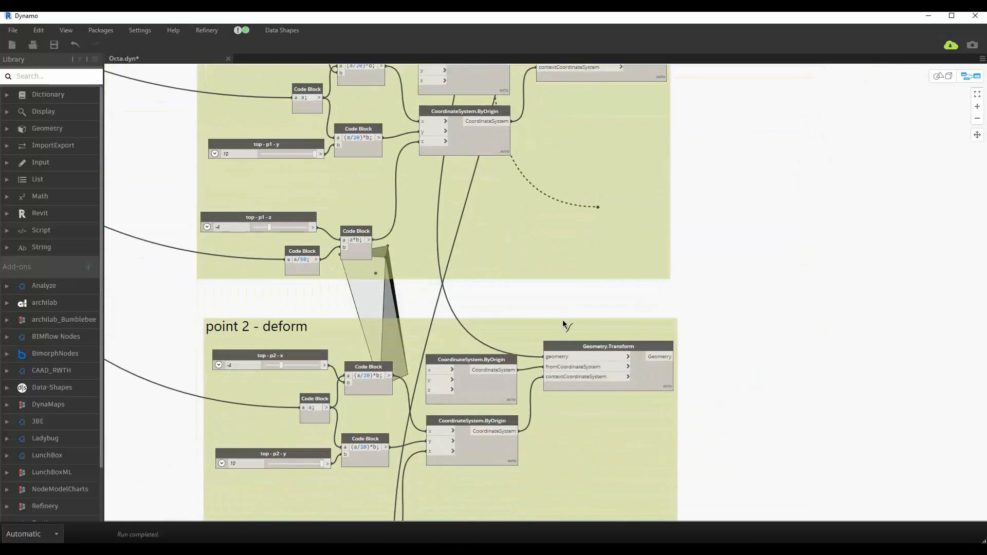
left_click(546, 349)
scroll(546, 349, "up", 6)
left_click(425, 176)
scroll(463, 309, "down", 10)
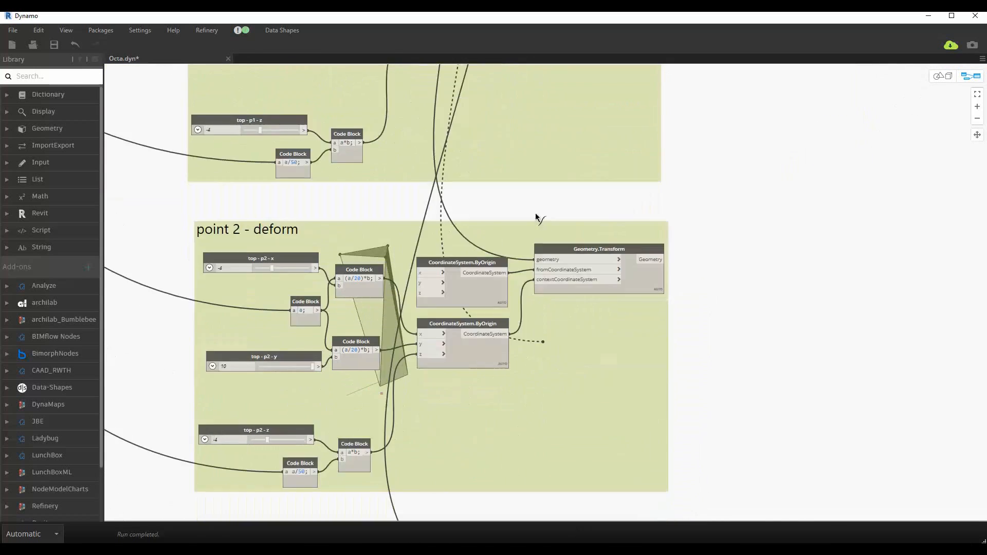
left_click(535, 456)
Step: Examine the solid and its three transformed corner points from several angles in the 3D preview
scroll(691, 356, "down", 3)
key("ctrl+b")
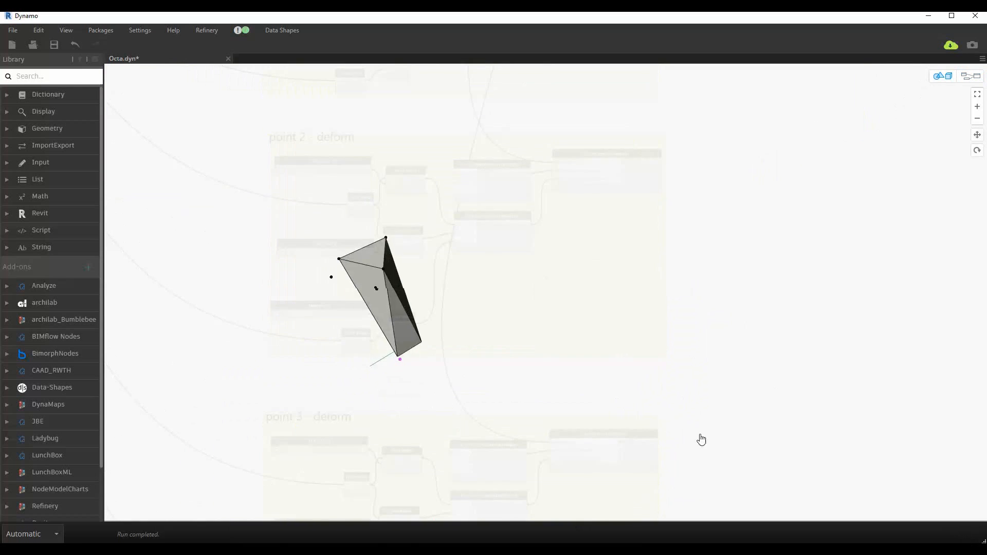
right_click_drag(701, 438, 762, 419)
key("ctrl+b")
scroll(535, 341, "down", 4)
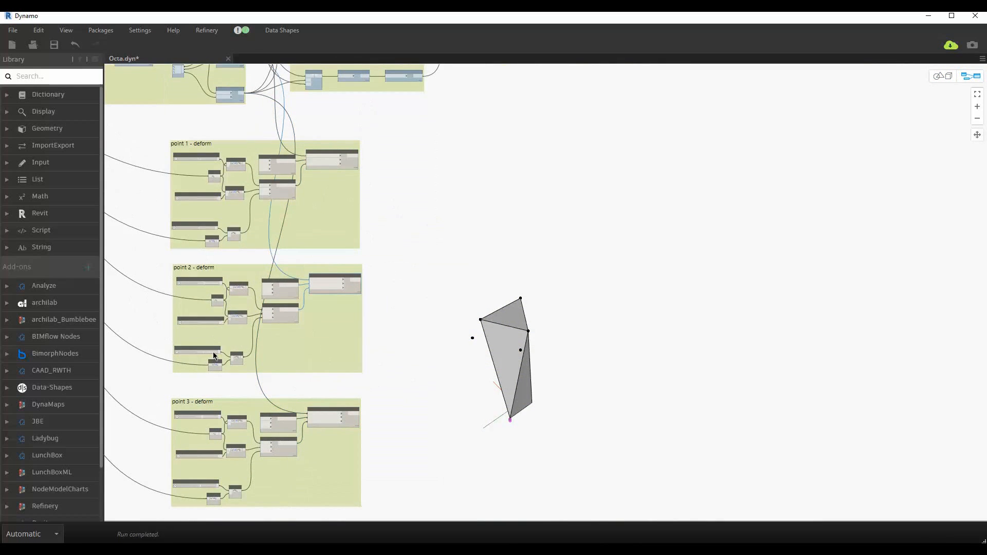
key("ctrl+b")
right_click_drag(546, 293, 551, 355)
key("ctrl+b")
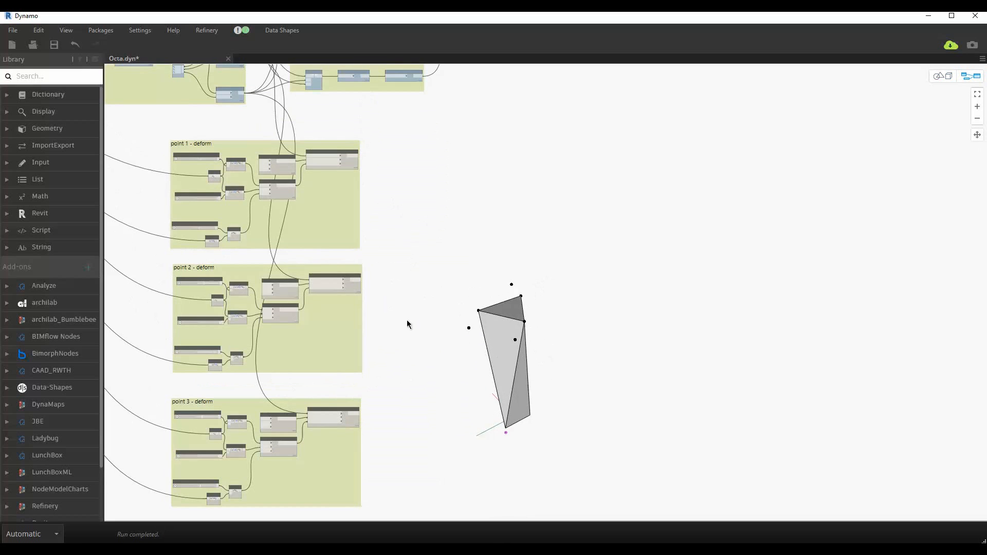
right_click(421, 270)
type("list")
key("Escape")
Step: Move the List.Join and Polygon.ByPoints group together with the final node farther from the corner point group
scroll(519, 264, "up", 3)
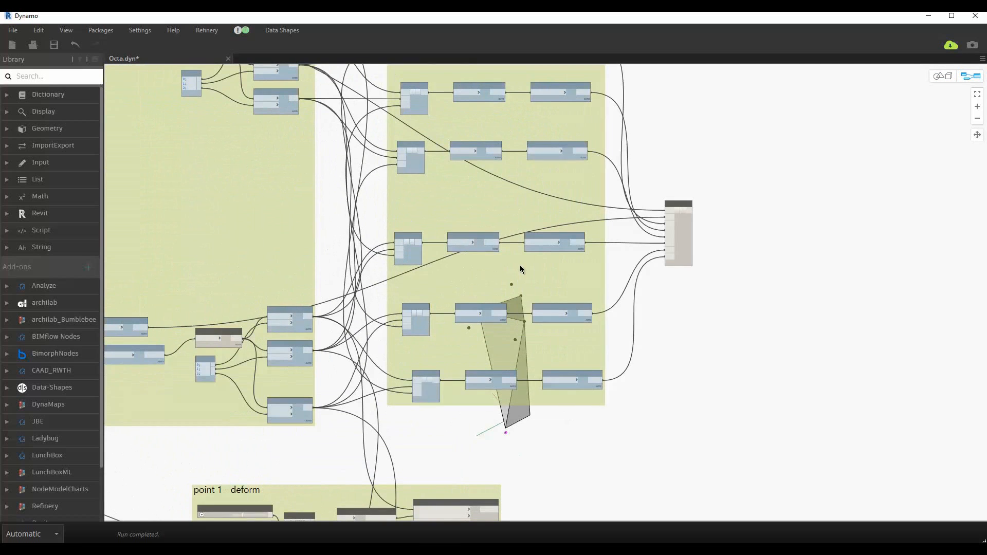
left_click_drag(520, 264, 798, 200)
key("ctrl+l")
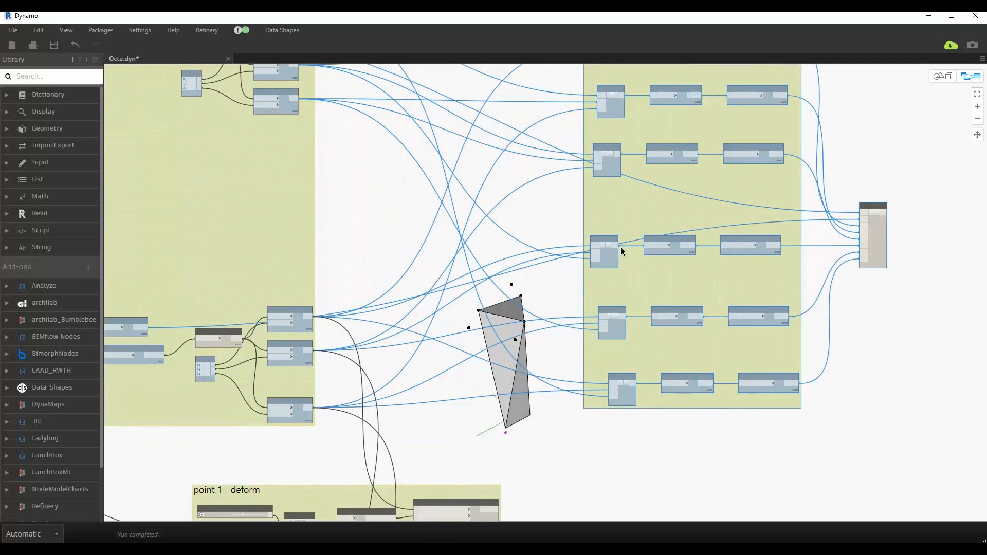
left_click(343, 411)
Step: Trace which List.Join nodes and deform group the third top corner point's List.GetItemAtIndex output feeds
scroll(343, 411, "up", 3)
scroll(407, 421, "up", 2)
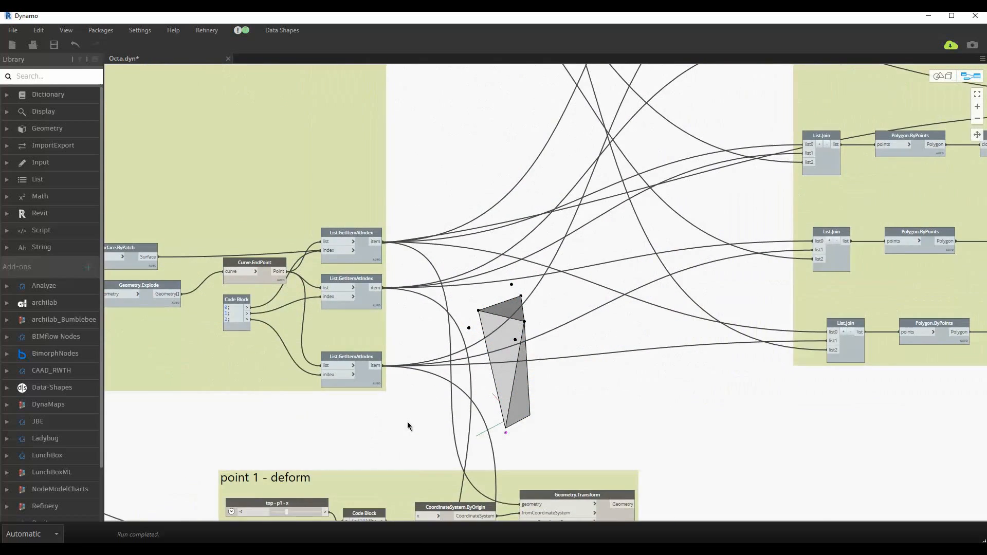
scroll(345, 363, "up", 3)
left_click(341, 343)
left_click_drag(216, 415, 440, 266)
scroll(440, 267, "down", 4)
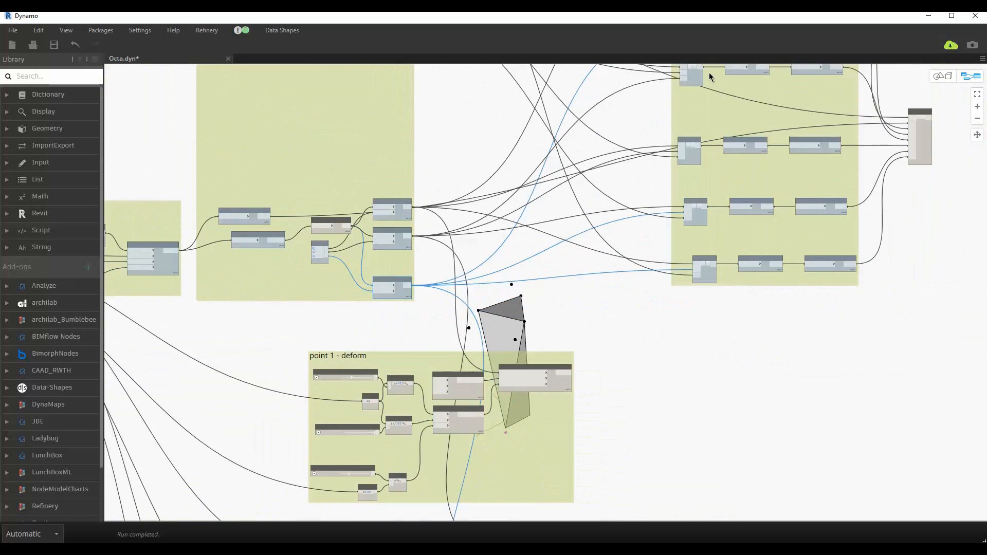
left_click(440, 289)
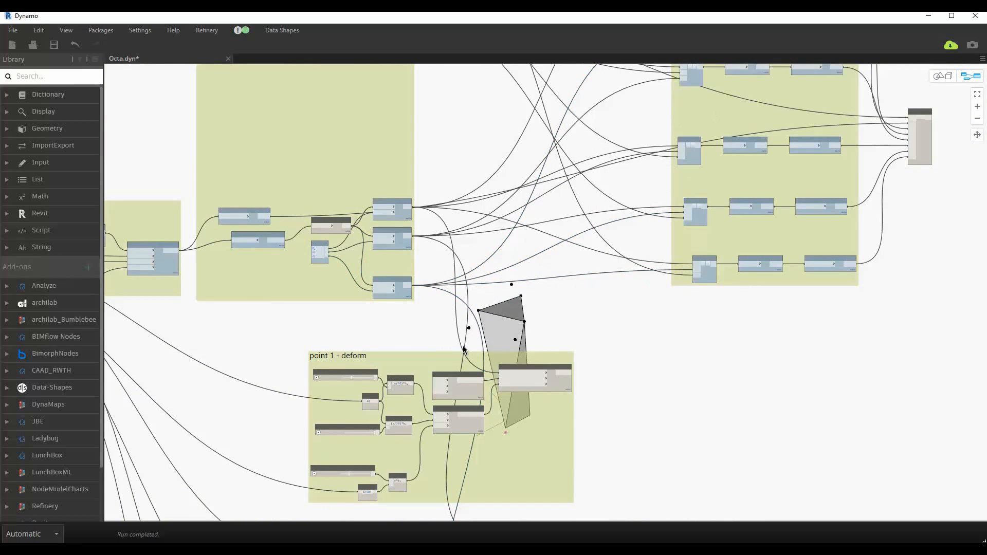
middle_click_drag(595, 396, 584, 368)
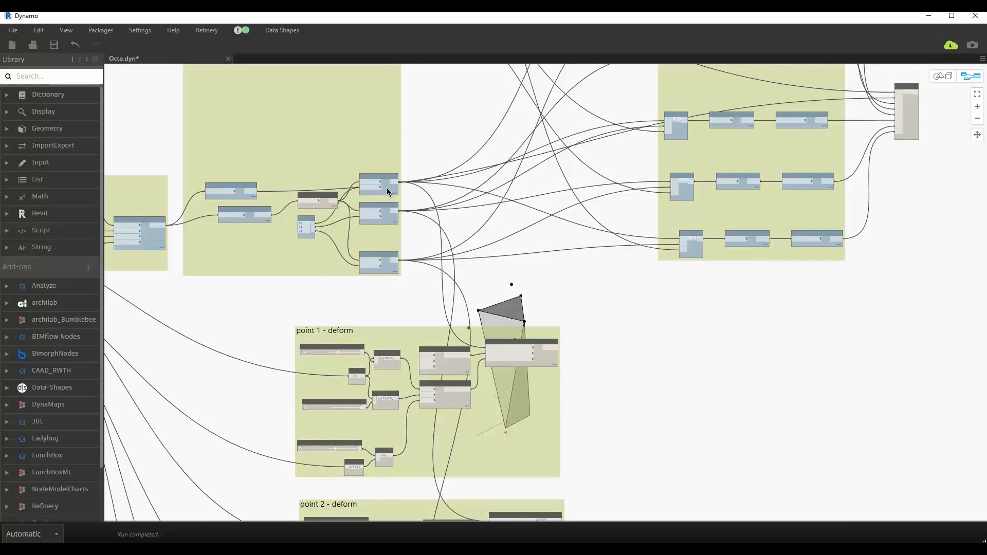
Step: Reconnect the List.Join inputs fed by the first top corner point to the point 1 Geometry.Transform output
left_click(387, 189)
middle_click_drag(433, 192, 471, 268)
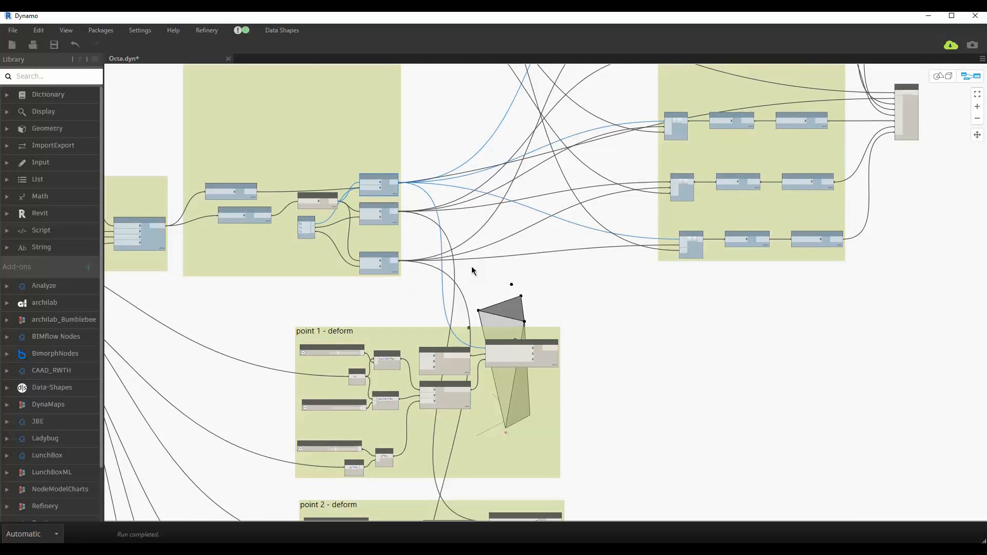
left_click(549, 431)
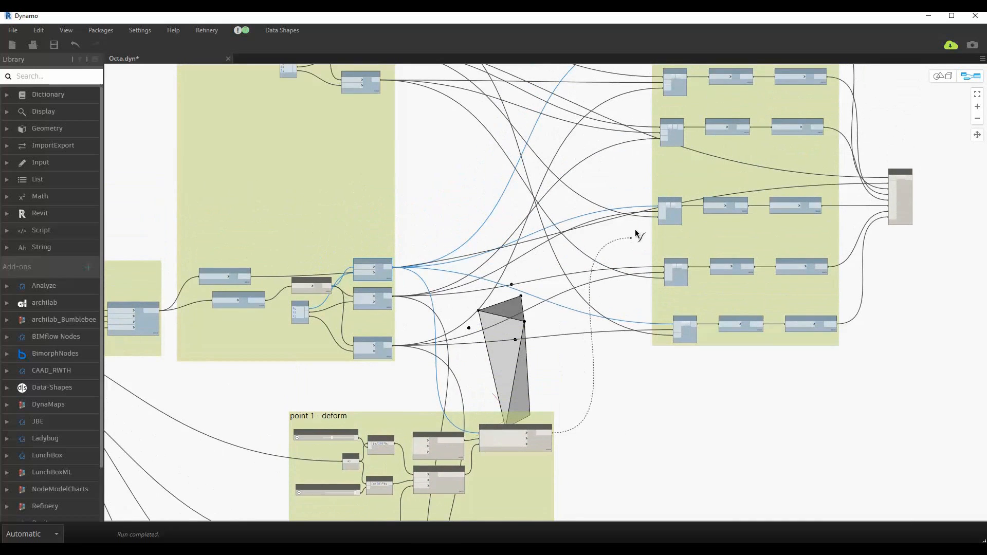
left_click(659, 208)
left_click(550, 430)
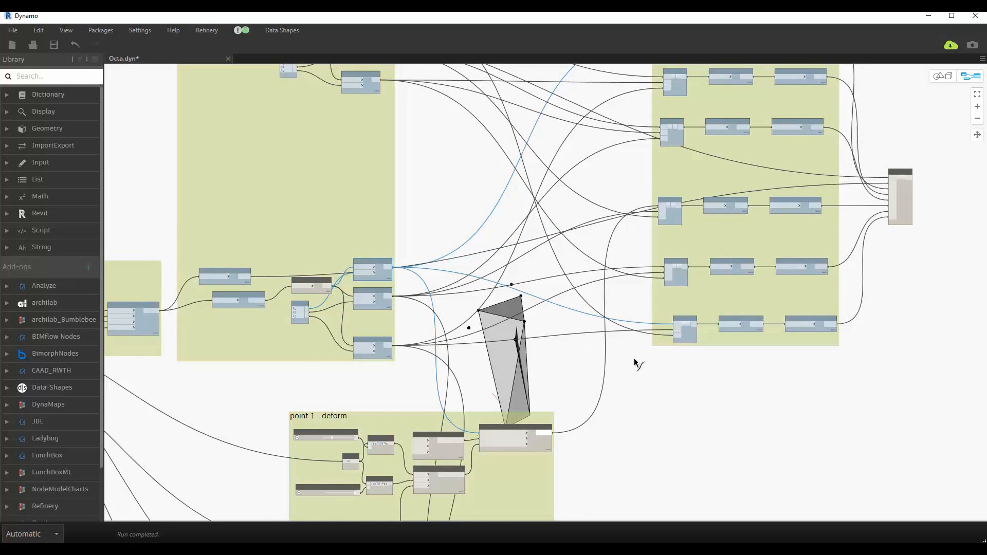
Step: Connect the point 1 Geometry.Transform output to list0 of the sixth side's List.Join and list2 of the first side's List.Join
left_click(670, 322)
left_click(550, 431)
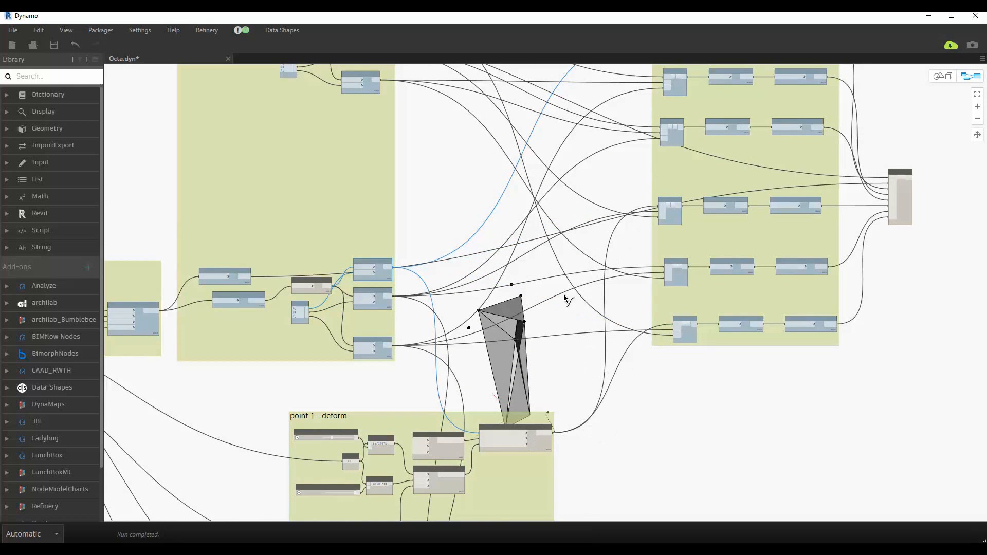
scroll(576, 283, "up", 4)
left_click(639, 140)
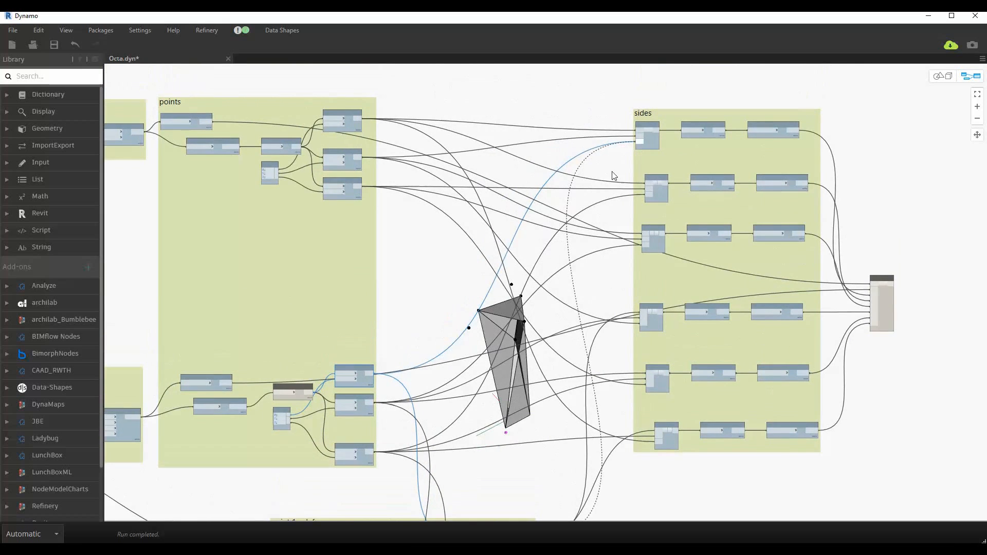
Step: Connect the point 2 Geometry.Transform output to list0 of the fifth side's List.Join, list1 of the fourth and list2 of the third
left_click(363, 399)
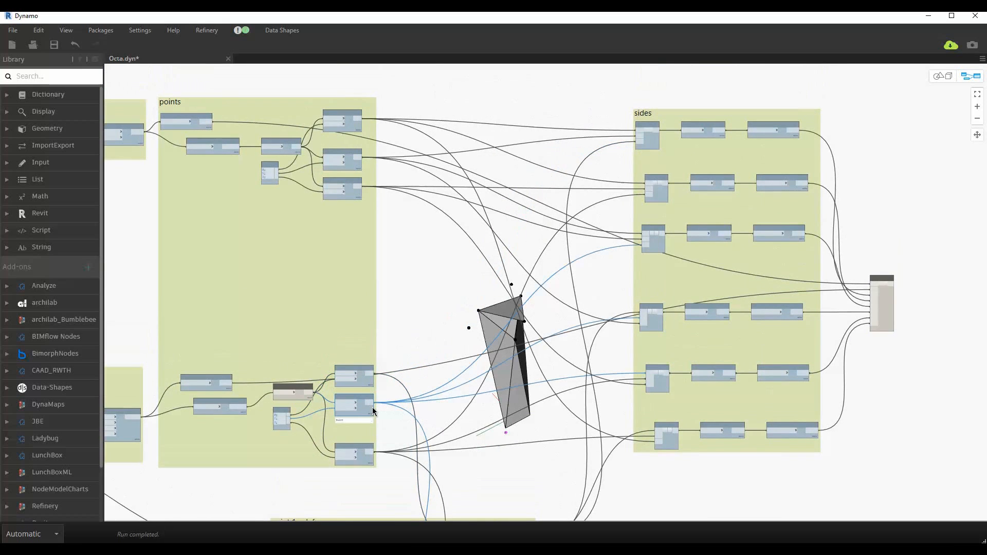
scroll(436, 257, "down", 5)
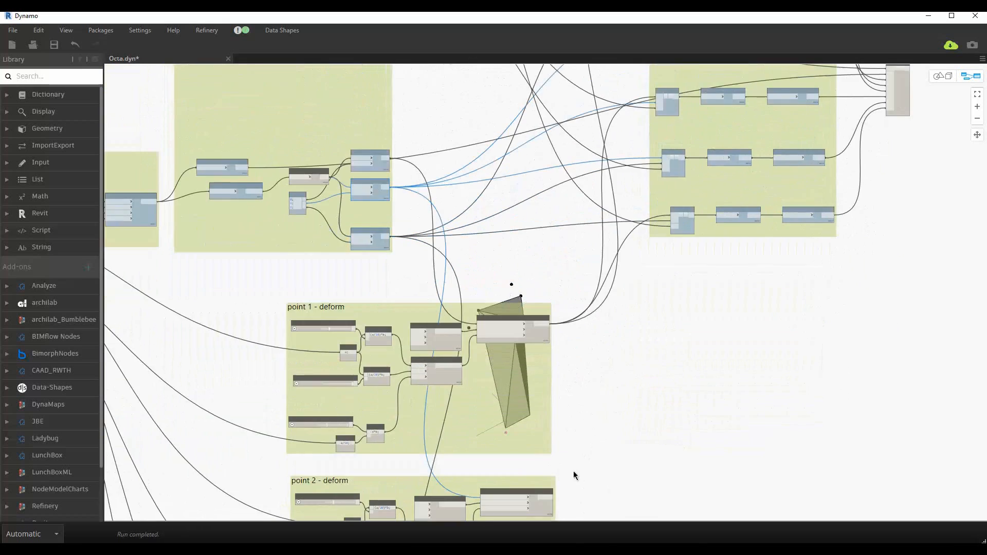
left_click(548, 501)
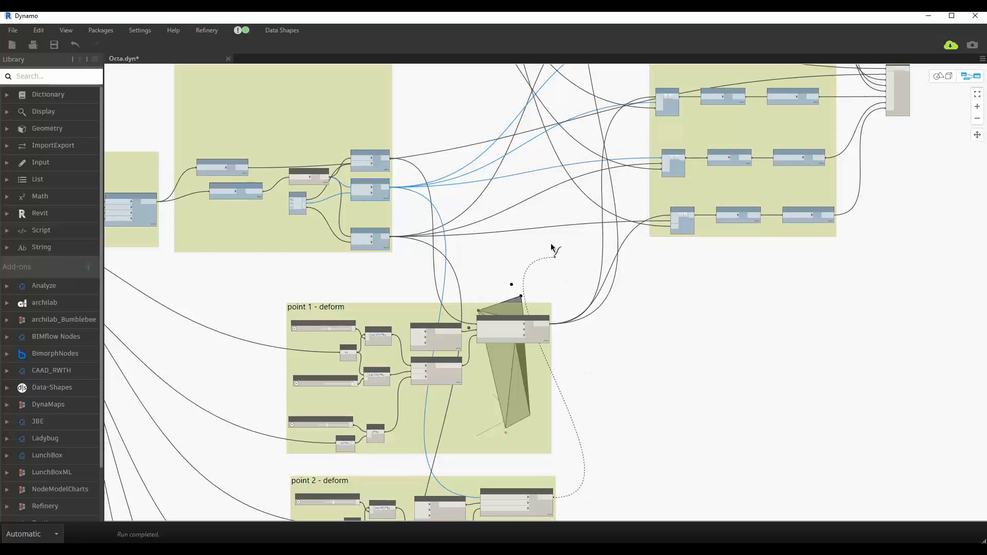
left_click(663, 161)
left_click_drag(550, 498, 689, 125)
scroll(606, 119, "up", 3)
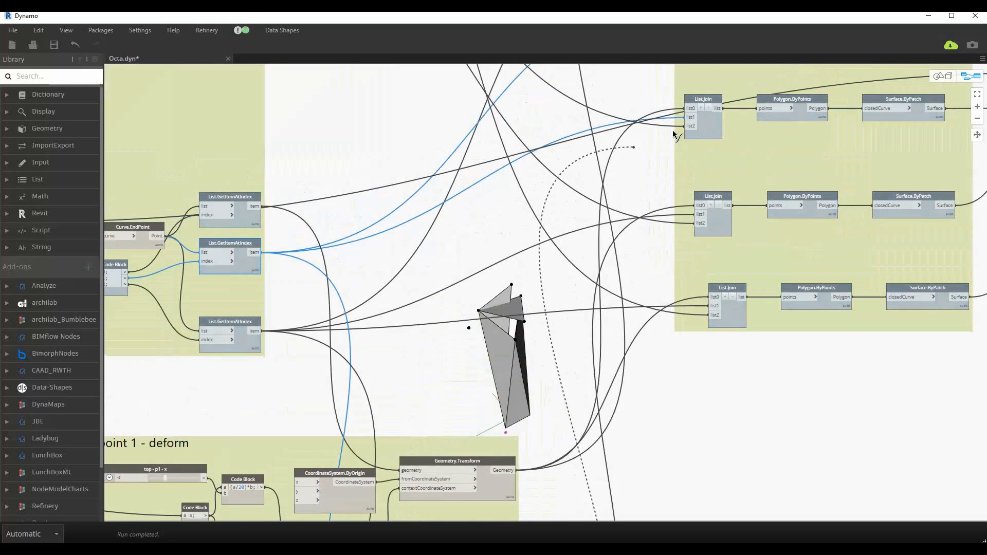
scroll(592, 192, "down", 3)
middle_click_drag(615, 517, 599, 387)
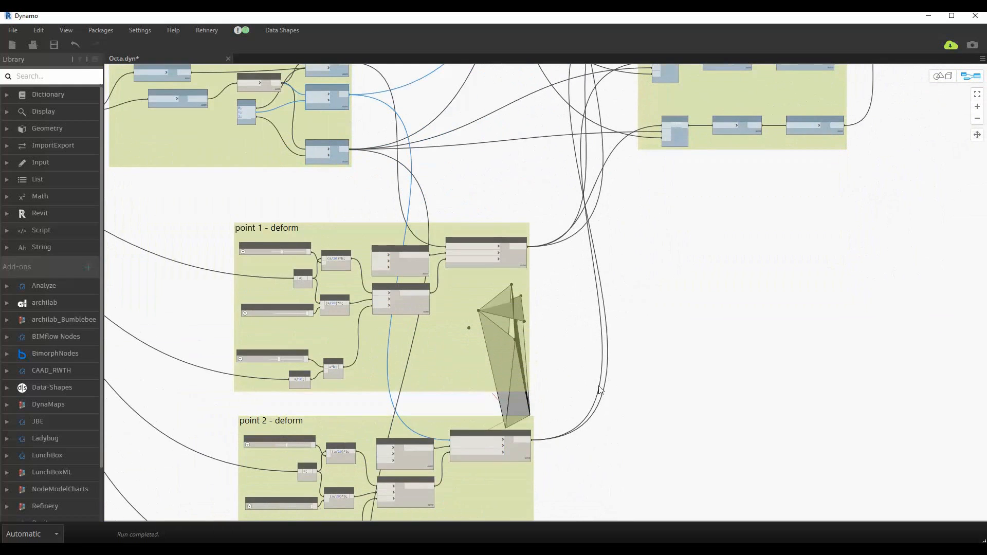
middle_click_drag(606, 167, 600, 436)
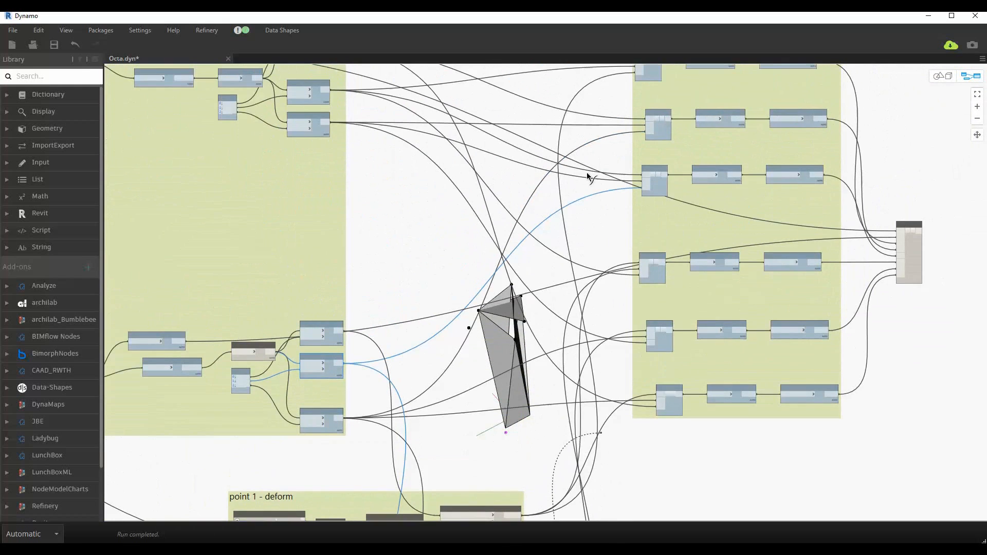
left_click(639, 192)
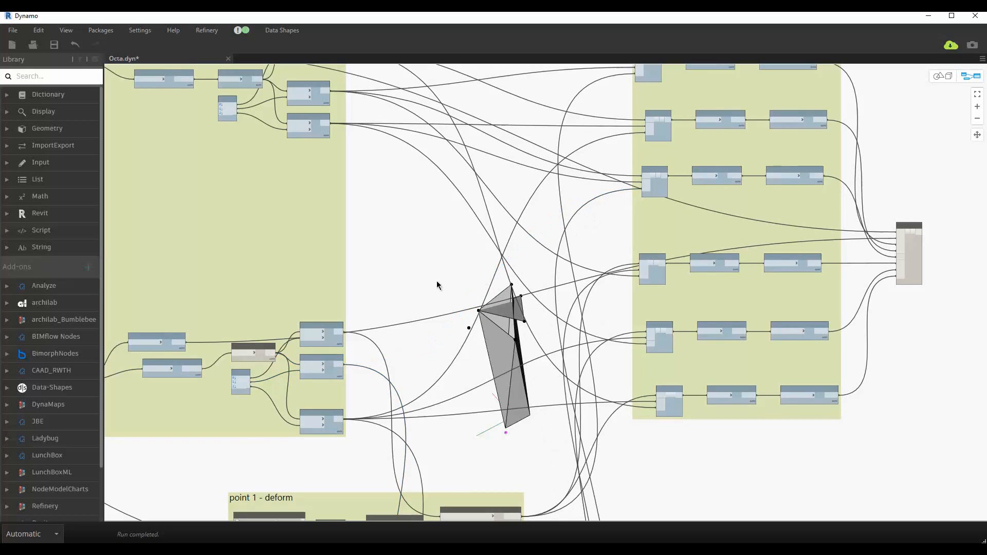
Step: Connect the point 3 Geometry.Transform output to list1 of the sixth side's List.Join, replacing the third top point
scroll(436, 289, "down", 2)
left_click(350, 247)
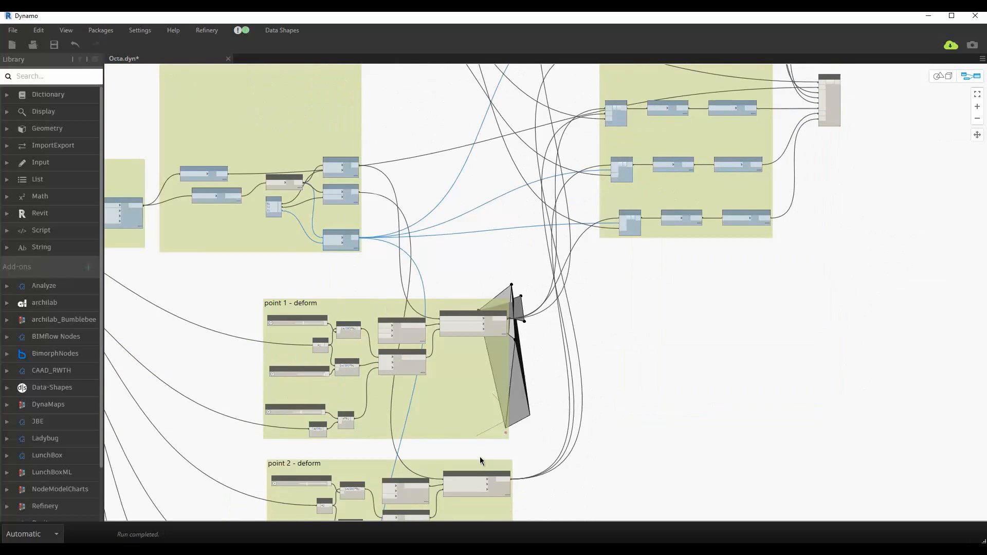
middle_click_drag(480, 458, 472, 262)
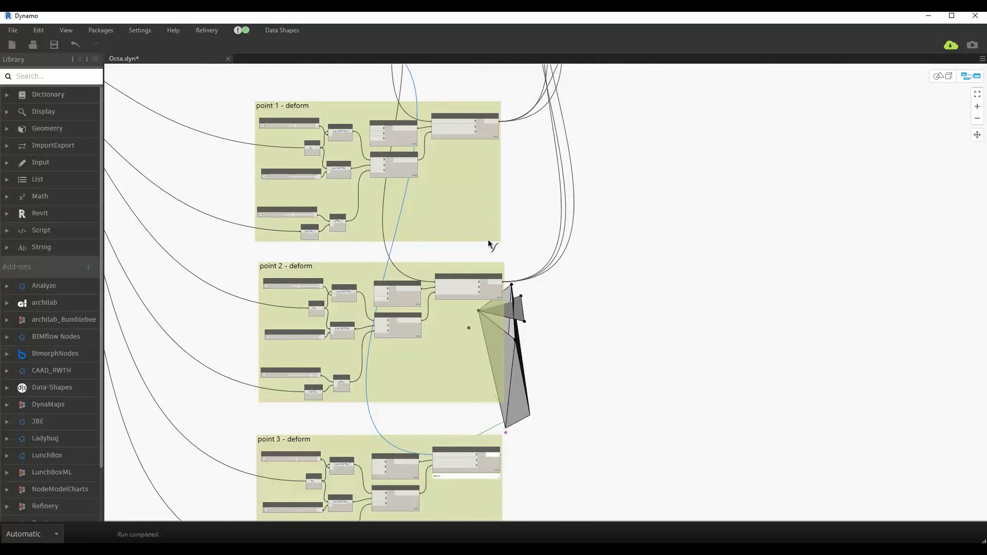
middle_click_drag(475, 157, 475, 367)
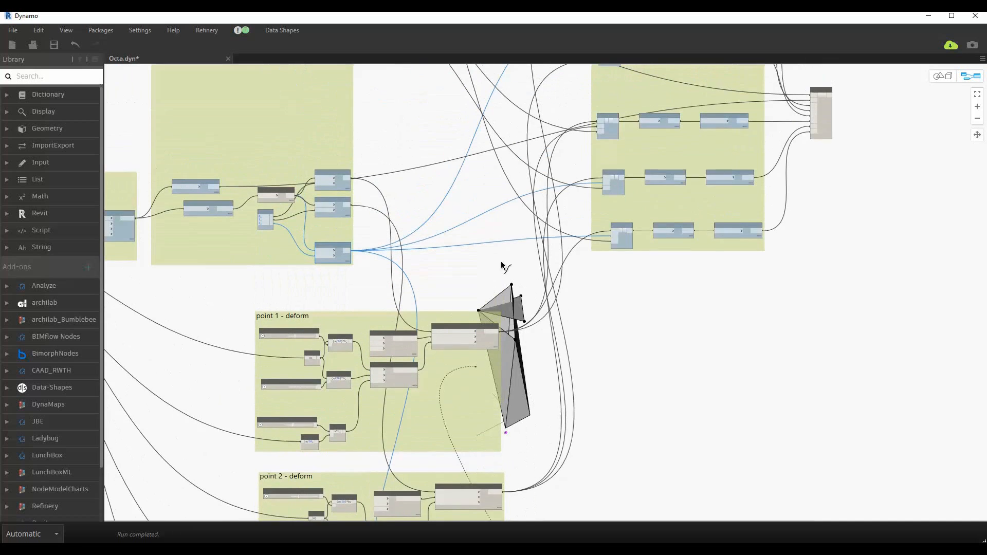
left_click(610, 238)
Step: Connect the point 3 Geometry.Transform output to list1 of the fifth side's List.Join
scroll(505, 360, "down", 2)
middle_click_drag(506, 511, 506, 341)
middle_click_drag(496, 403, 496, 354)
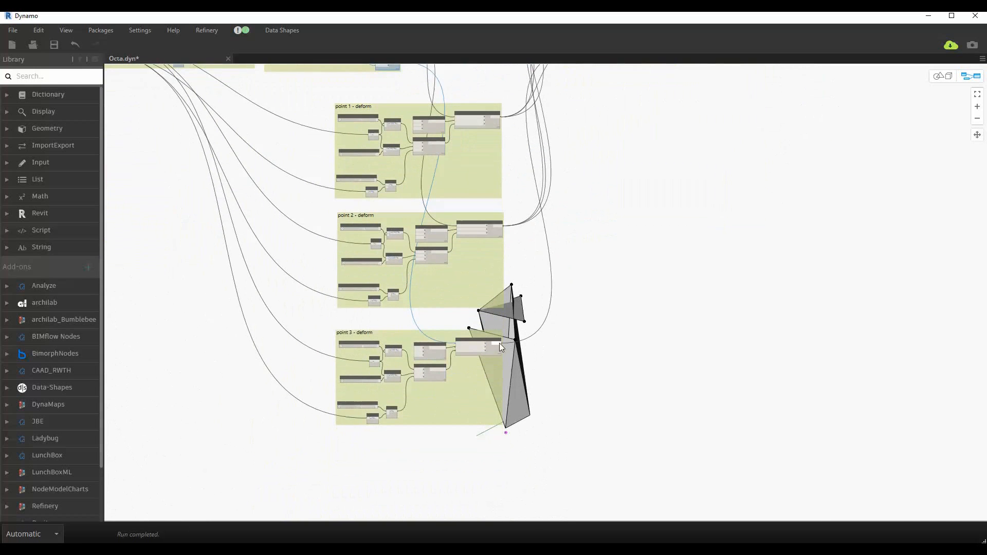
left_click(499, 343)
middle_click_drag(522, 175, 511, 330)
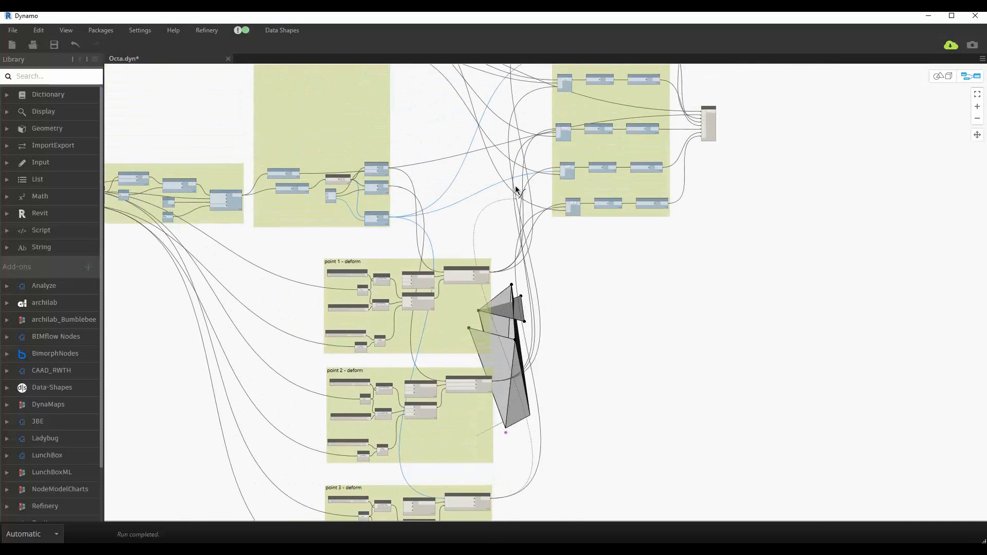
left_click(561, 172)
Step: Connect the point 3 Geometry.Transform output to list2 of the second side's List.Join
middle_click_drag(488, 473, 487, 452)
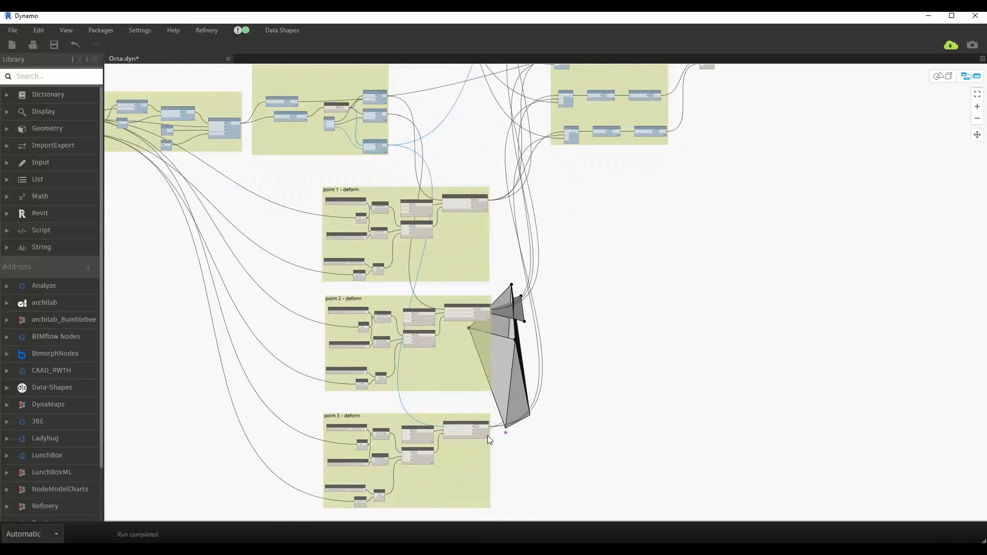
left_click(484, 427)
middle_click_drag(475, 265, 469, 442)
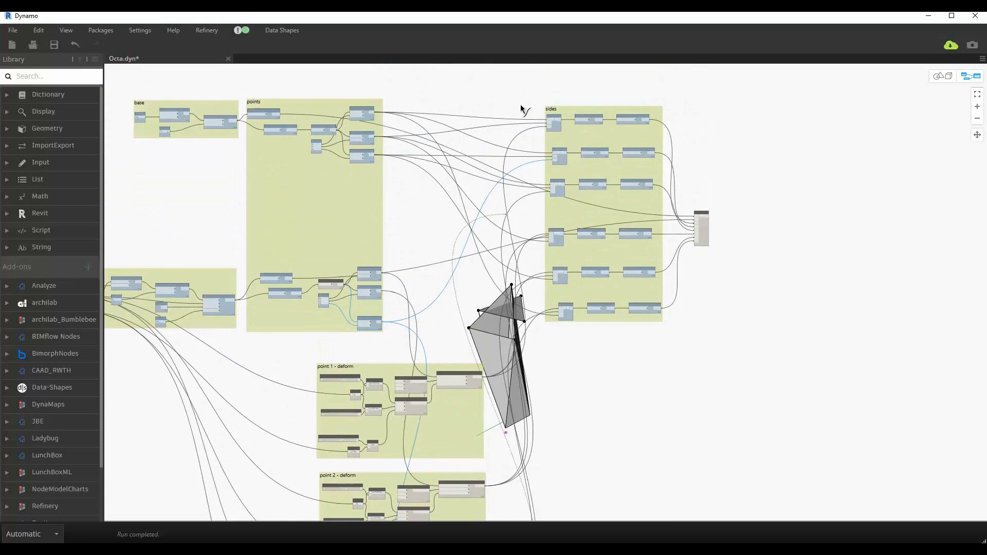
scroll(522, 109, "up", 5)
left_click(590, 225)
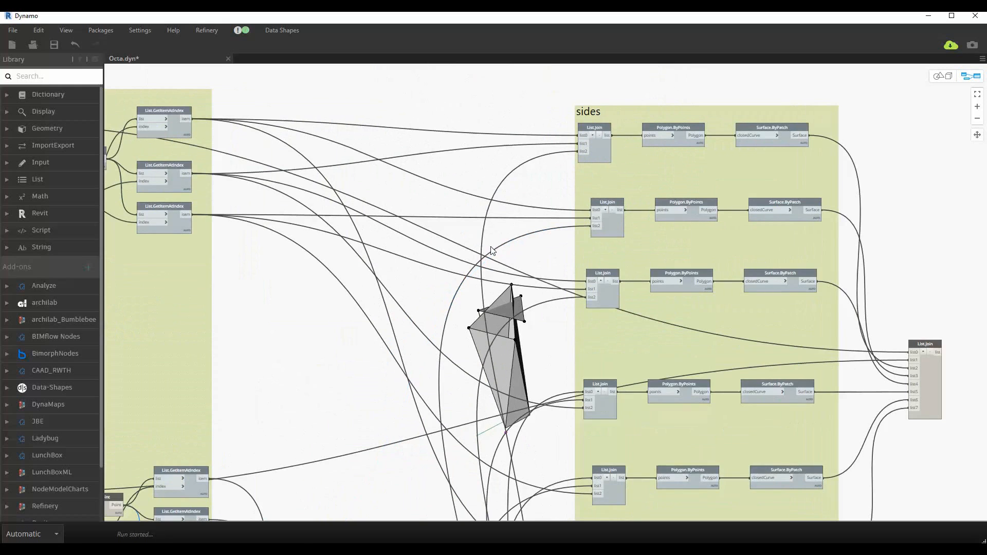
Step: Hide the geometry preview of all nodes except the final List.Join that collects the surfaces
scroll(490, 247, "down", 6)
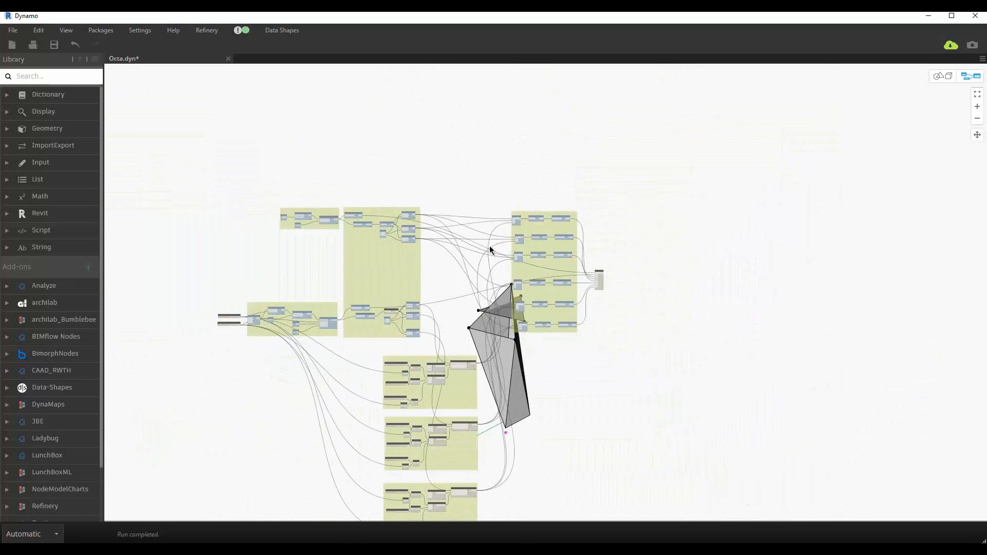
scroll(432, 360, "down", 2)
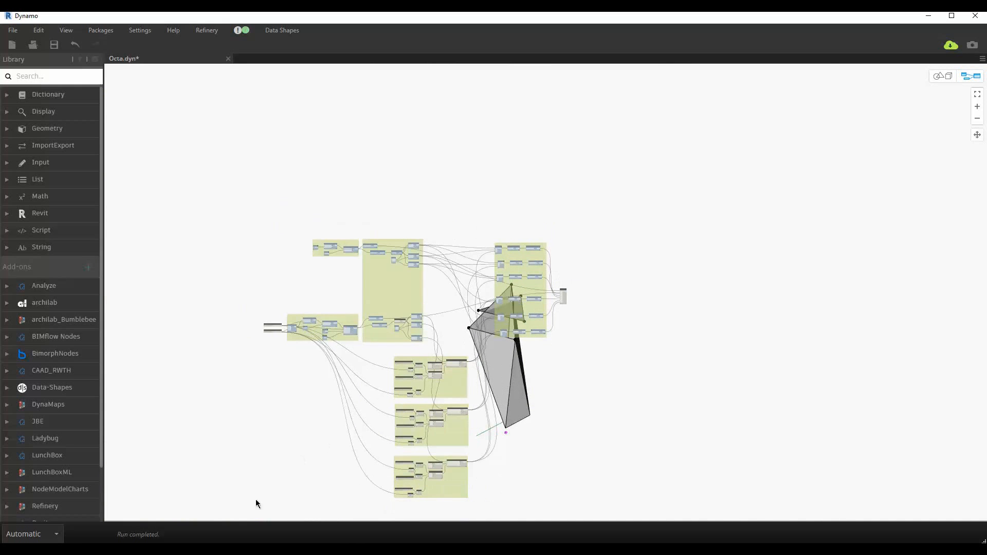
left_click_drag(270, 467, 520, 198)
right_click(560, 172)
left_click(575, 192)
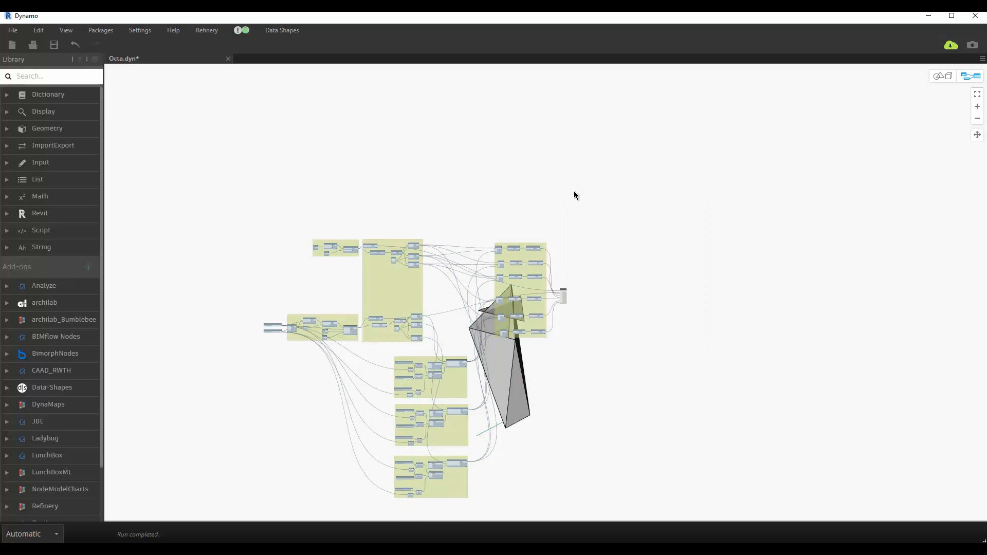
Step: Examine the deformed octahedral form from several angles in the 3D geometry view
key("ctrl+b")
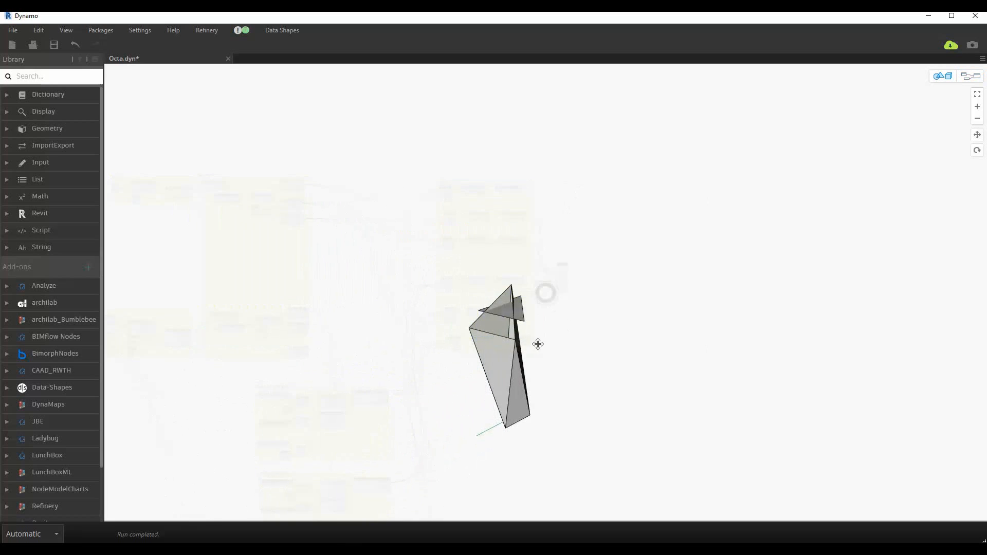
right_click_drag(536, 342, 519, 338)
scroll(519, 338, "up", 3)
right_click_drag(596, 347, 554, 322)
scroll(547, 341, "up", 3)
key("ctrl+b")
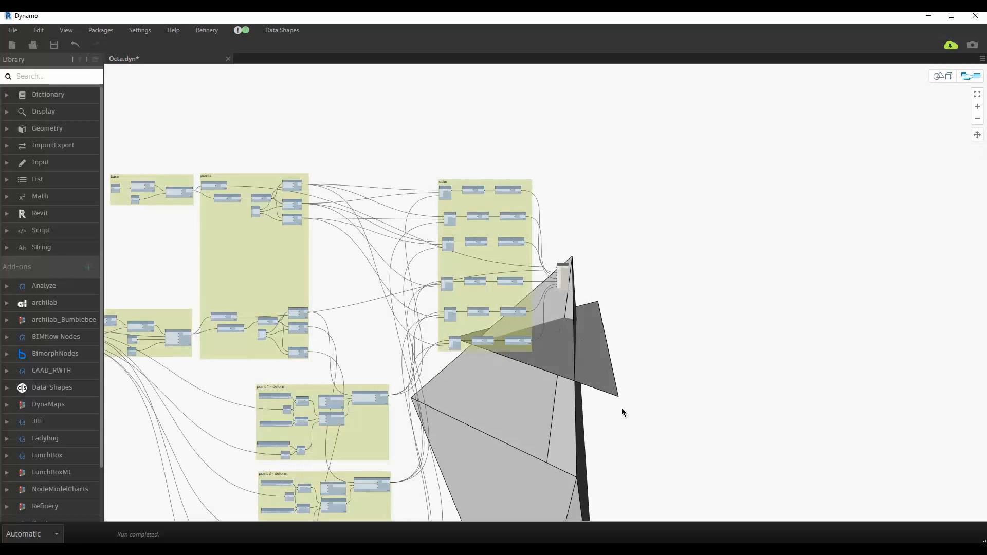
key("ctrl+b")
mouse_move(621, 410)
right_mouse_down()
mouse_move(594, 408)
mouse_move(591, 390)
mouse_move(622, 280)
mouse_move(655, 284)
mouse_move(701, 257)
mouse_move(720, 268)
mouse_move(696, 297)
mouse_move(632, 303)
mouse_move(655, 282)
right_mouse_up()
key("ctrl+b")
Step: Highlight the surfaces collected by the final List.Join in the 3D preview and trace its connections back through the graph
scroll(563, 288, "up", 8)
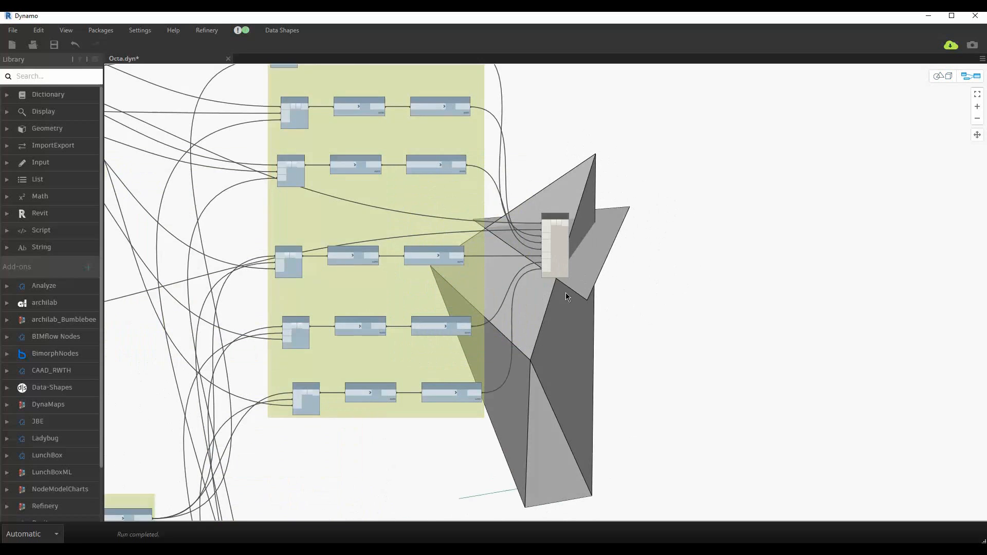
left_click(553, 222)
left_click(536, 302)
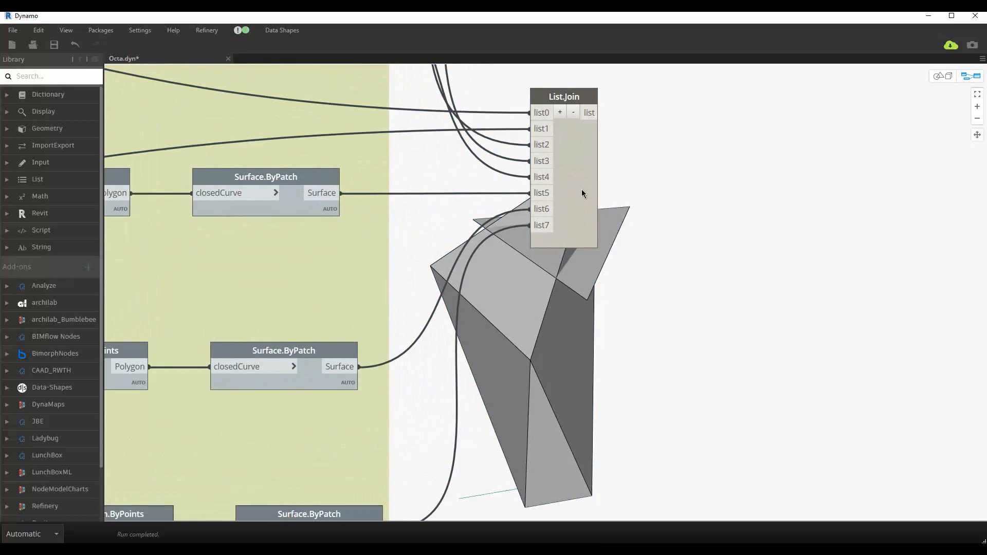
left_click(553, 224)
scroll(553, 224, "down", 3)
scroll(525, 292, "down", 5)
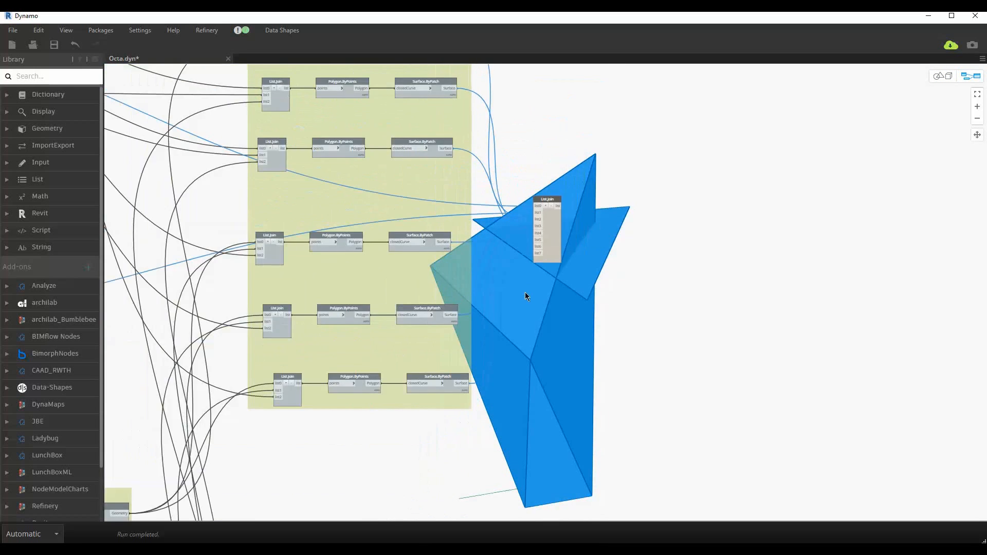
middle_click_drag(697, 303, 947, 258)
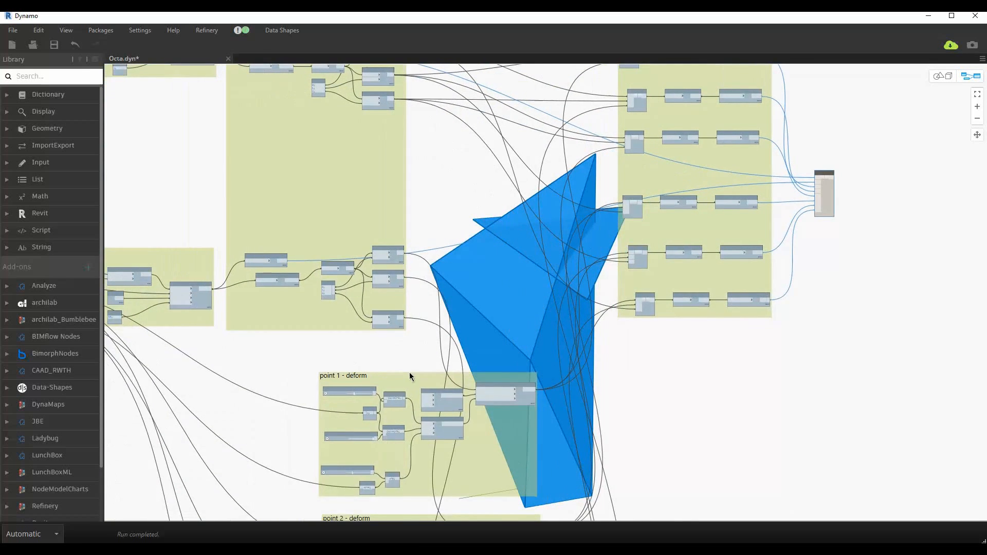
middle_click_drag(246, 392, 368, 383)
scroll(418, 284, "down", 2)
left_click(417, 284)
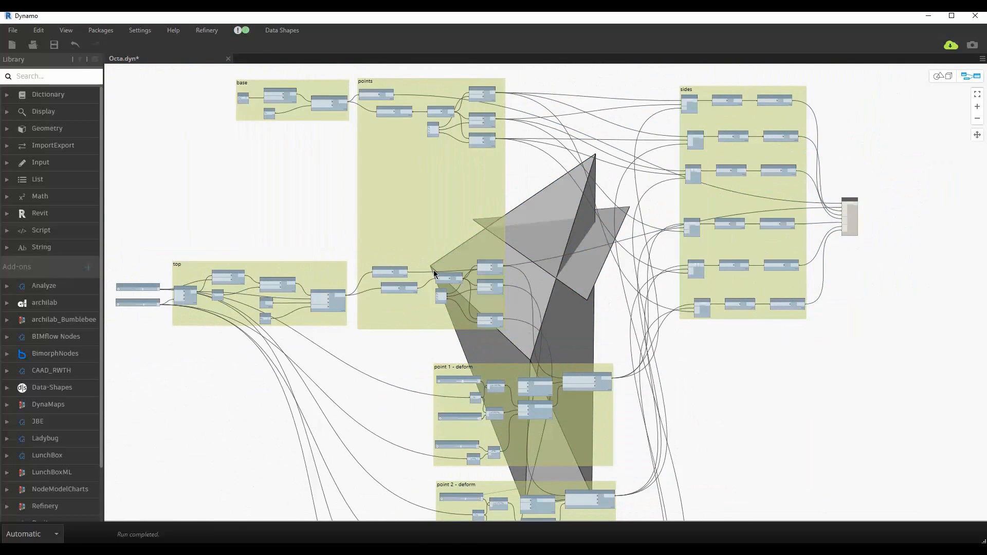
Step: Duplicate the sixth side's List.Join, Polygon.ByPoints and Surface.ByPatch nodes and place the copies below the sides group
scroll(621, 412, "up", 3)
middle_click_drag(621, 411, 553, 372)
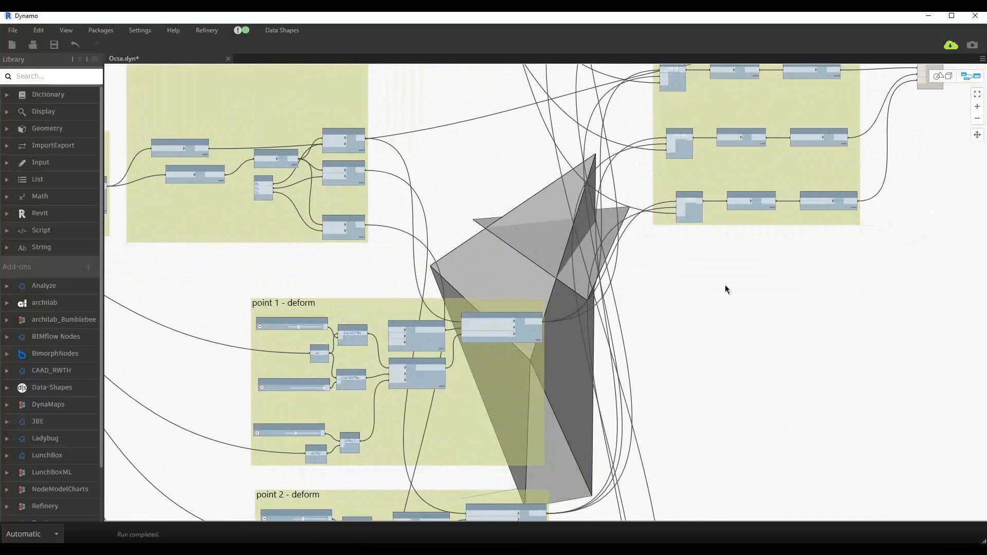
scroll(722, 266, "up", 2)
scroll(668, 265, "up", 2)
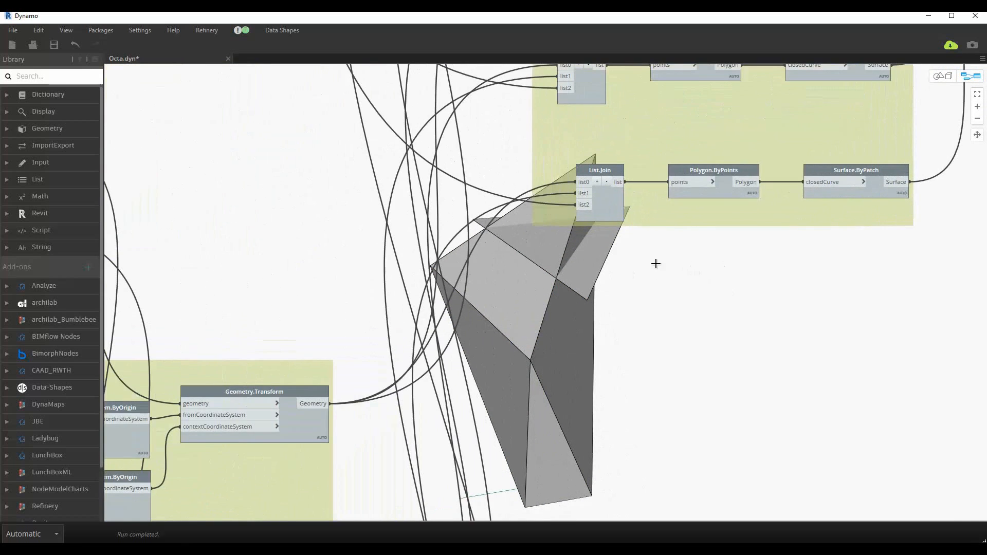
left_click_drag(631, 268, 714, 303)
left_click_drag(562, 284, 983, 163)
key("ctrl+c")
key("ctrl+v")
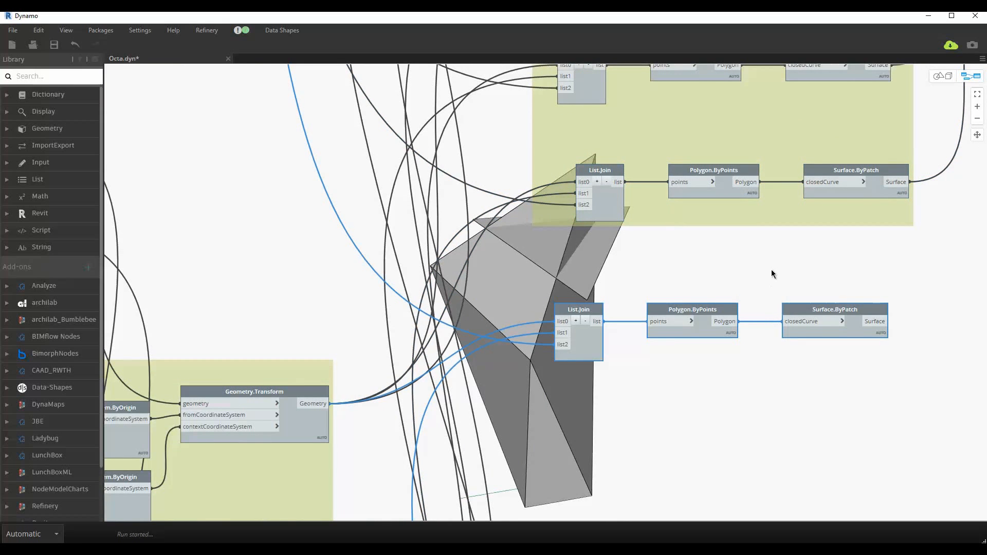
left_click_drag(677, 312, 643, 460)
Step: Rewire the duplicated List.Join, feeding list1 from the point 2 Geometry.Transform and list2 from the point 3 Geometry.Transform
scroll(501, 308, "down", 5)
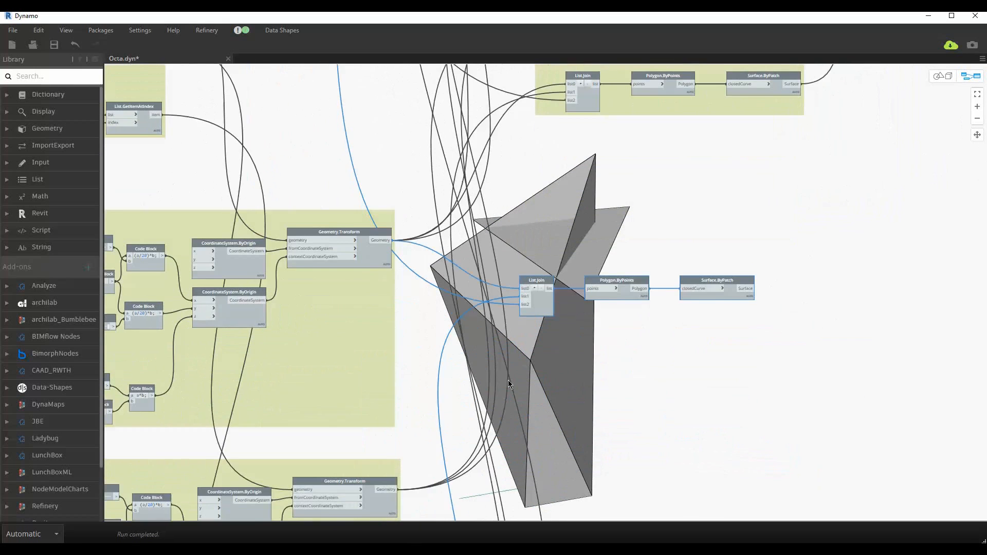
left_click_drag(533, 296, 517, 322)
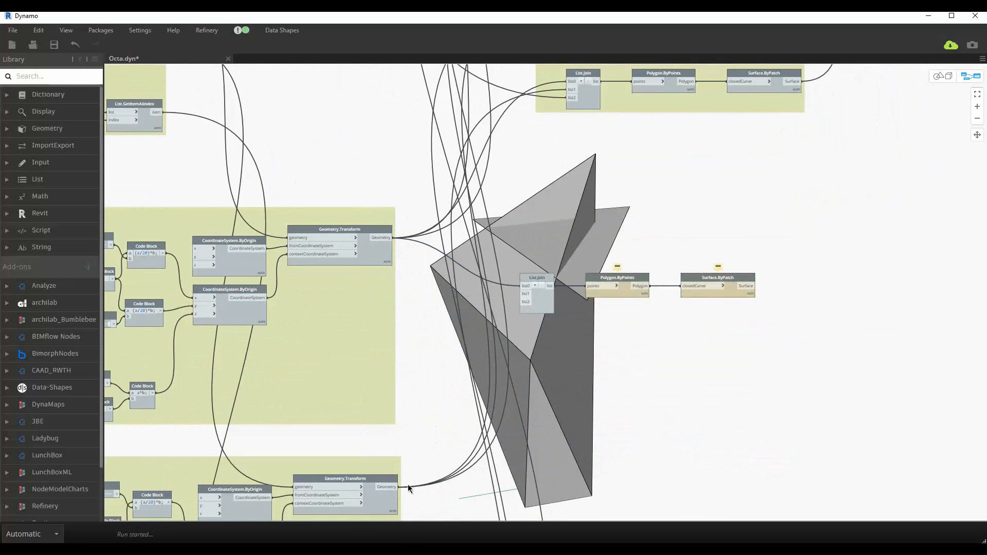
left_click(374, 260)
left_click_drag(375, 484, 523, 296)
left_click(524, 294)
left_click(525, 301)
middle_click_drag(497, 431, 476, 177)
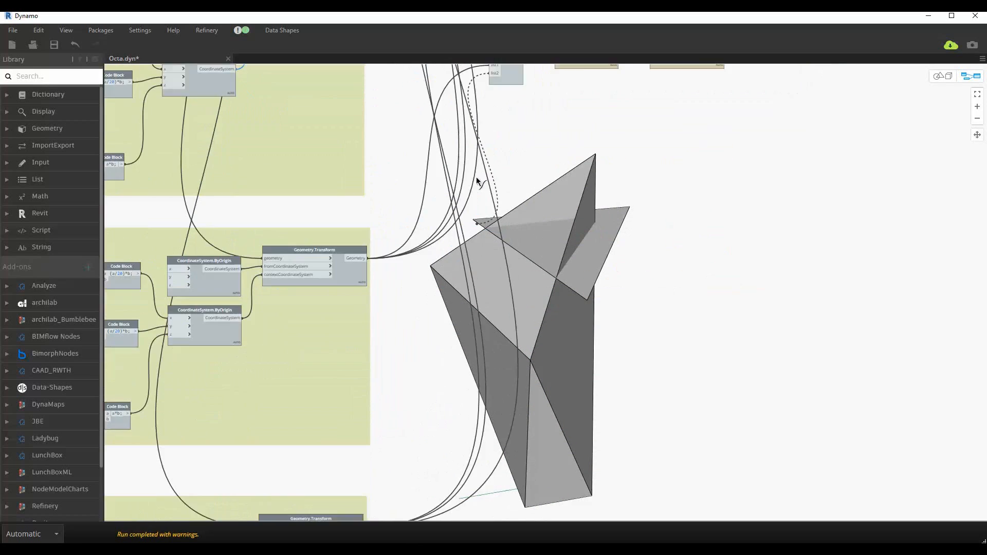
left_click(361, 481)
Step: Show the duplicated Surface.ByPatch node's surface in the 3D preview, check it, and hide its geometry preview again
middle_click_drag(598, 175, 530, 483)
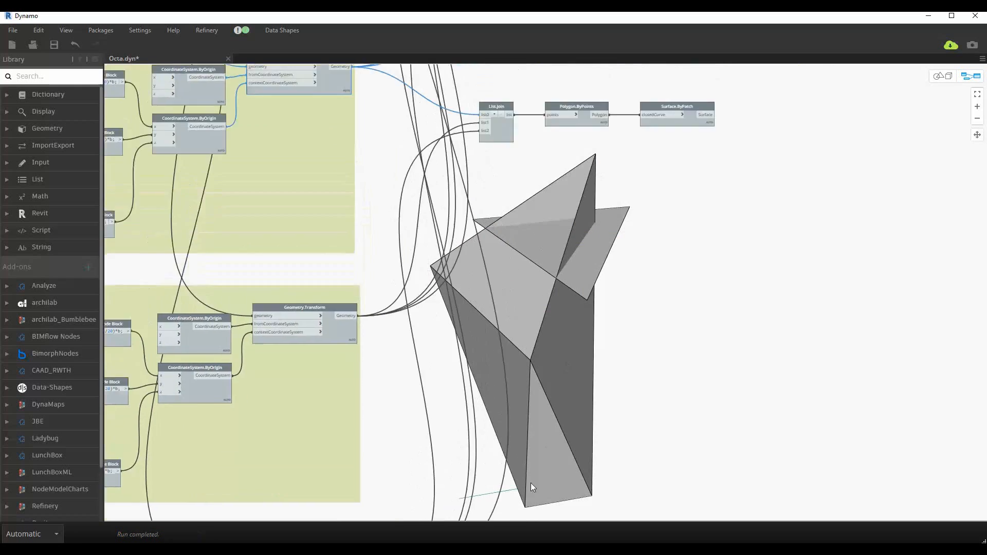
scroll(650, 325, "up", 3)
right_click(617, 205)
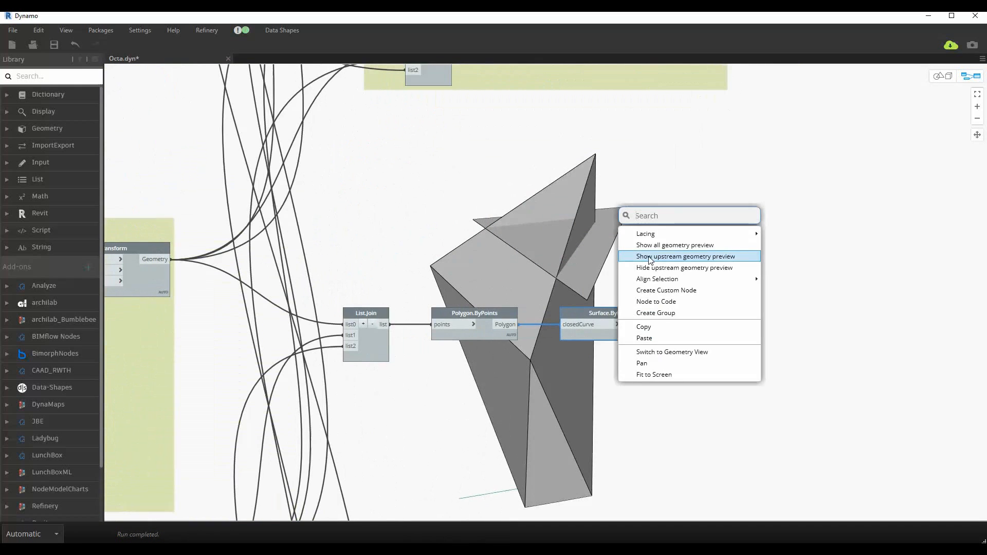
left_click(647, 254)
left_click_drag(608, 357, 589, 368)
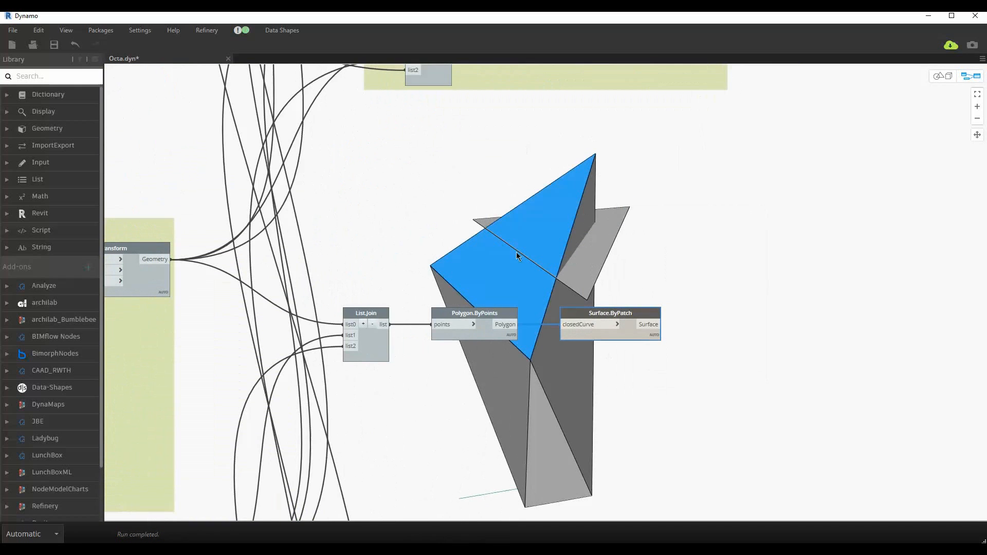
right_click(588, 219)
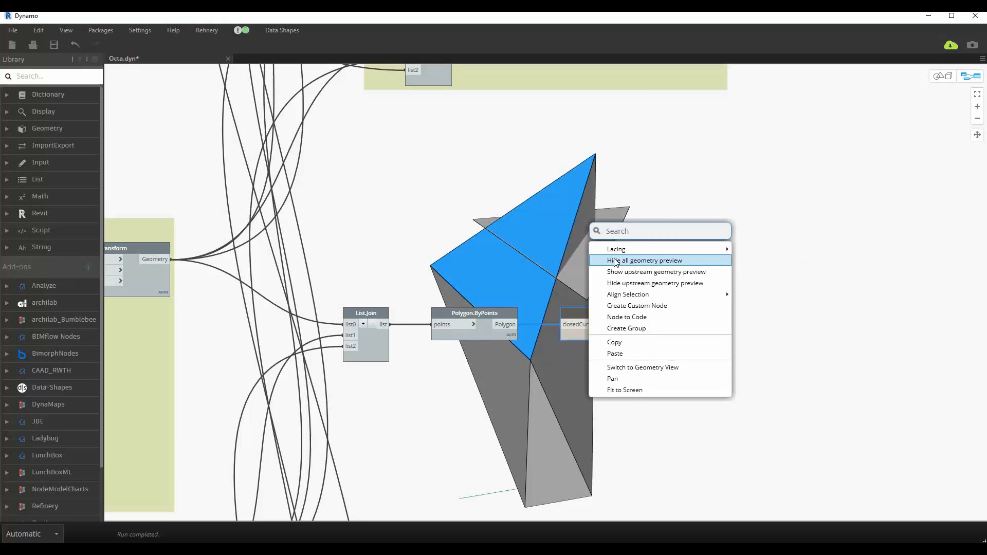
left_click(629, 260)
Step: Connect the Surface output of the duplicated Surface.ByPatch to list1 of the final List.Join
scroll(648, 324, "down", 1)
scroll(617, 407, "down", 2)
scroll(642, 287, "up", 2)
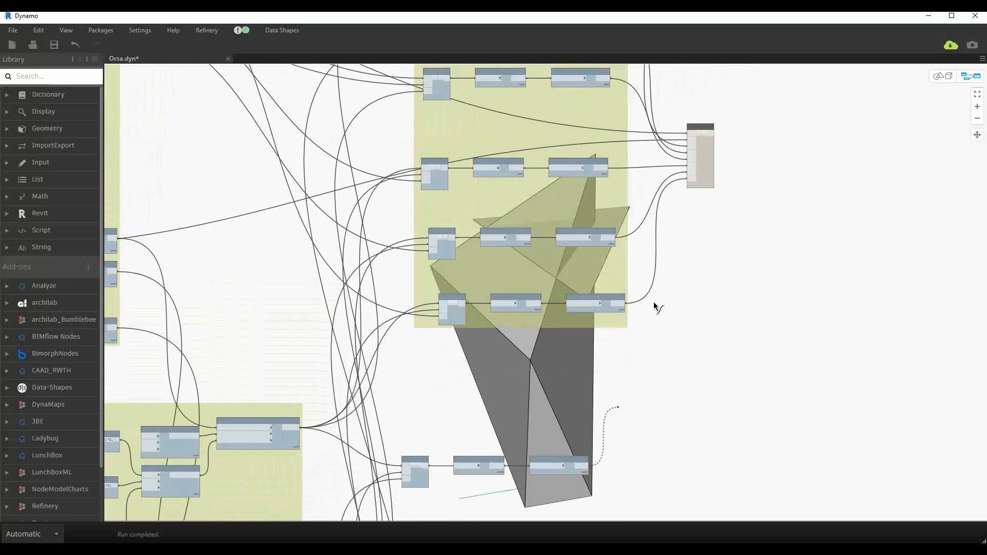
left_click(694, 130)
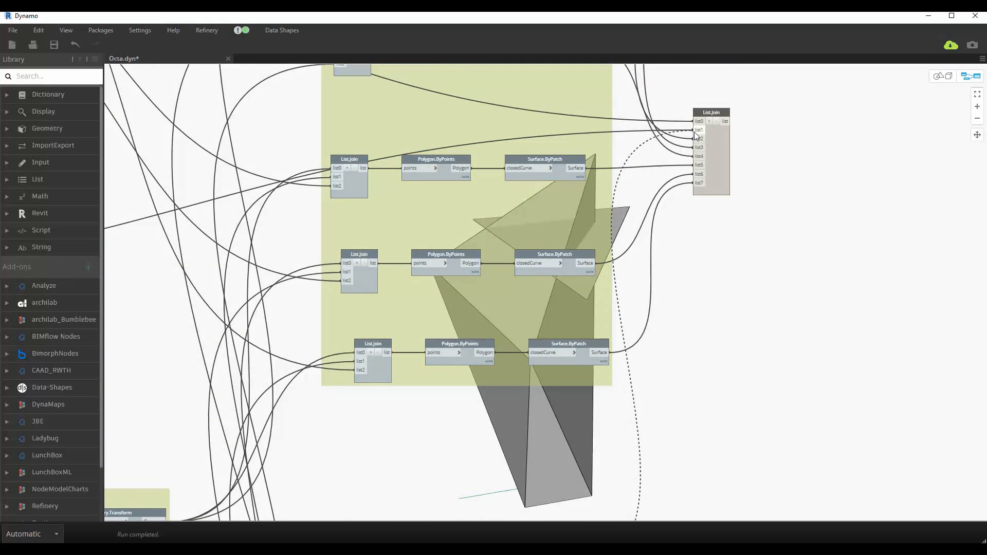
scroll(676, 292, "down", 1)
Step: Examine the form and its top surface from several angles in the 3D geometry view
key("ctrl+b")
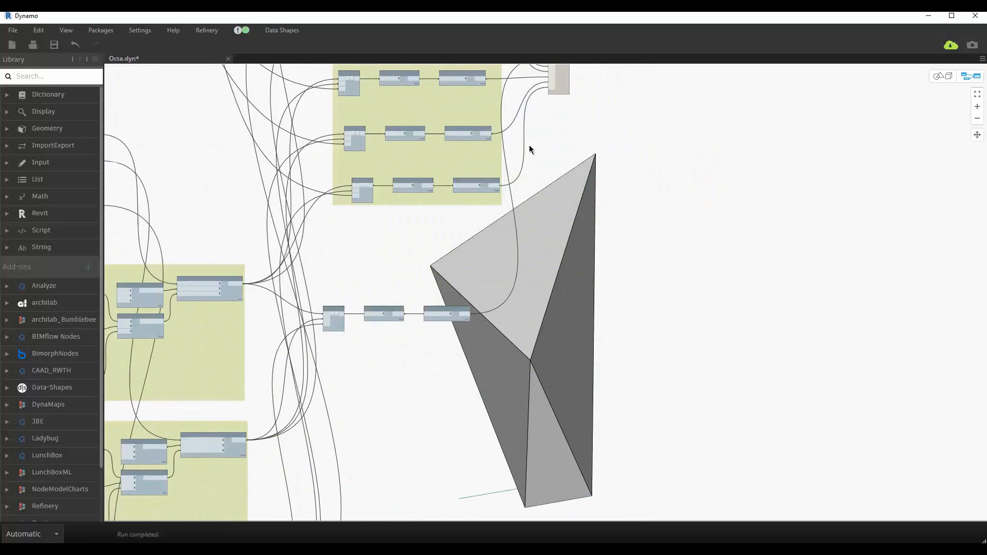
scroll(601, 235, "down", 1)
right_click_drag(601, 235, 595, 367)
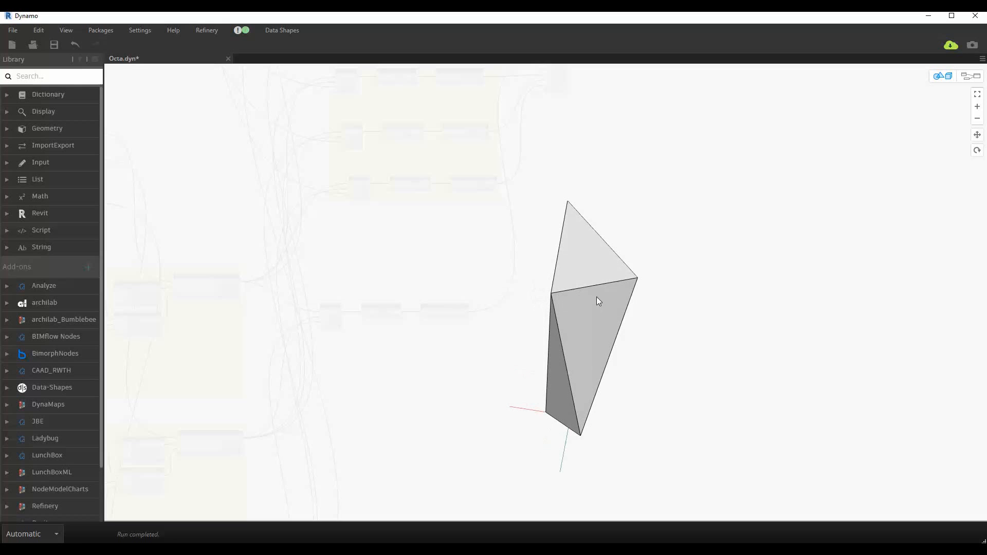
right_click_drag(596, 297, 566, 349)
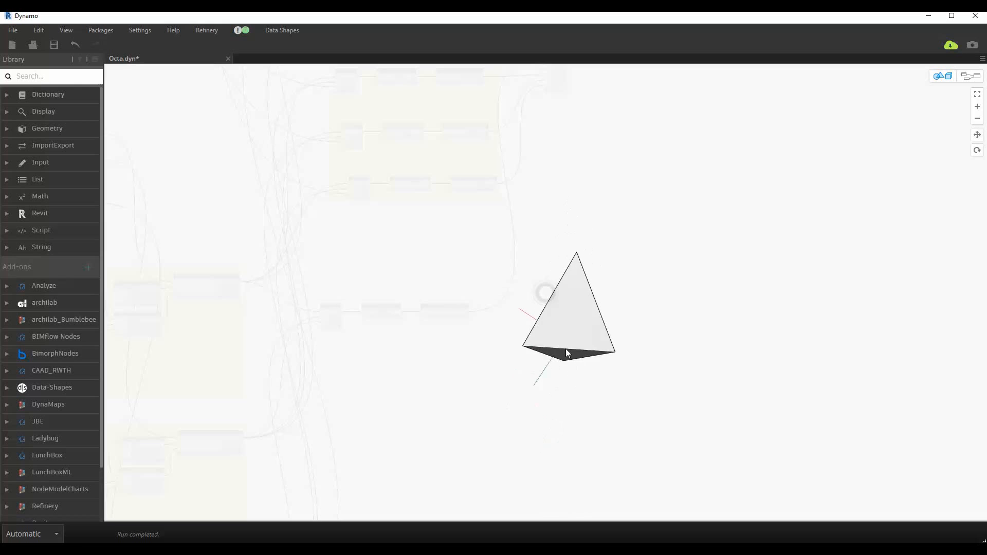
right_click_drag(629, 354, 601, 315)
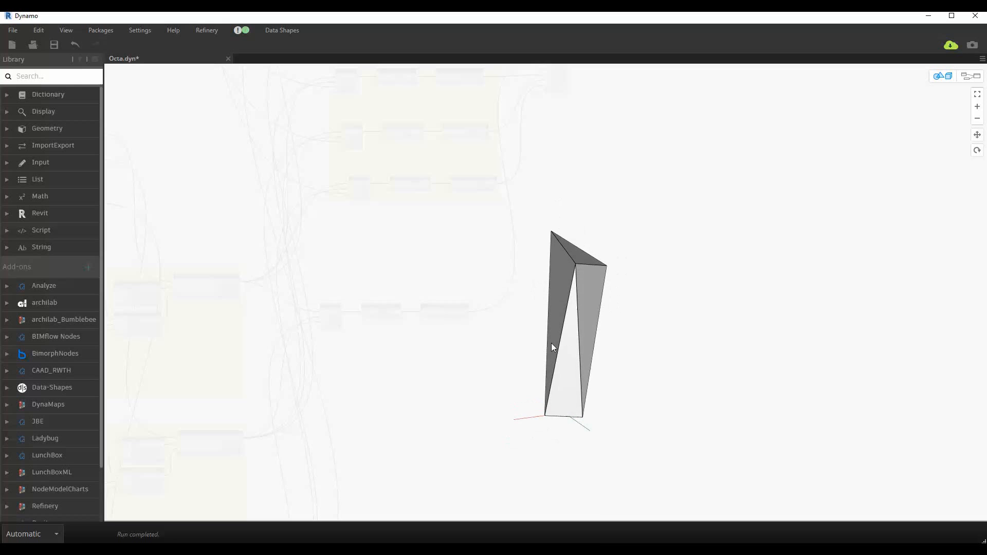
key("ctrl+b")
Step: Change the x and y formulas in the point 1 - deform group to (a/50)*b
scroll(538, 378, "down", 3)
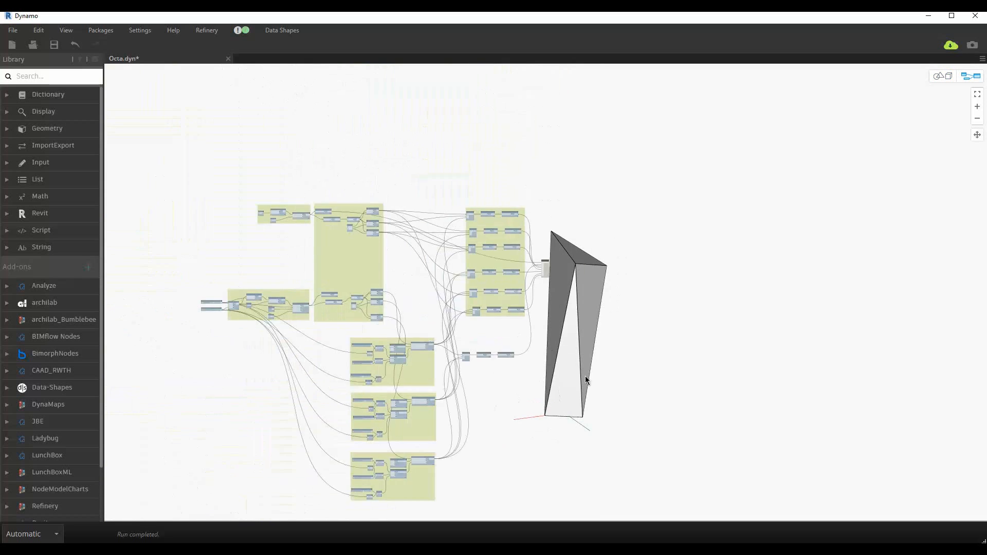
scroll(417, 409, "up", 6)
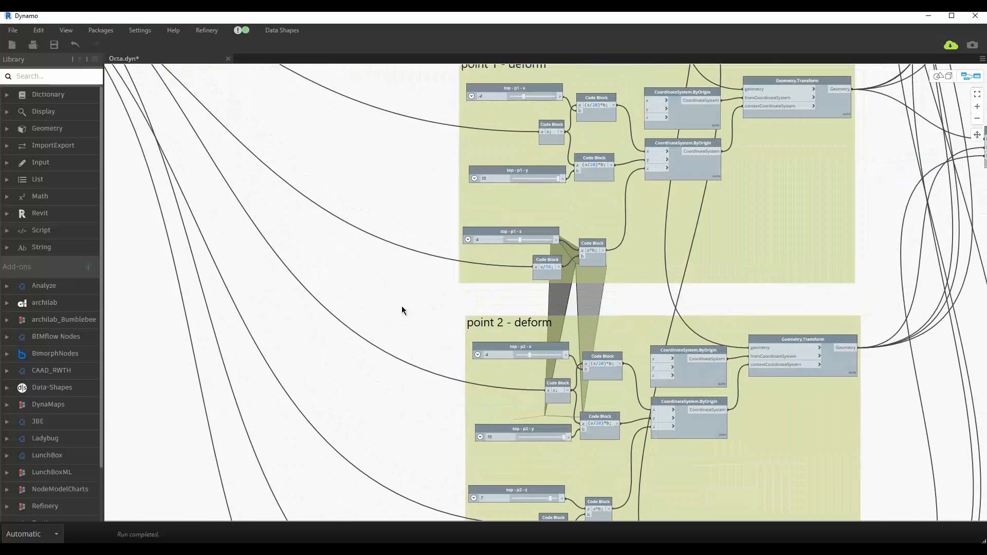
middle_click_drag(402, 311, 375, 377)
scroll(661, 207, "up", 4)
scroll(290, 155, "up", 1)
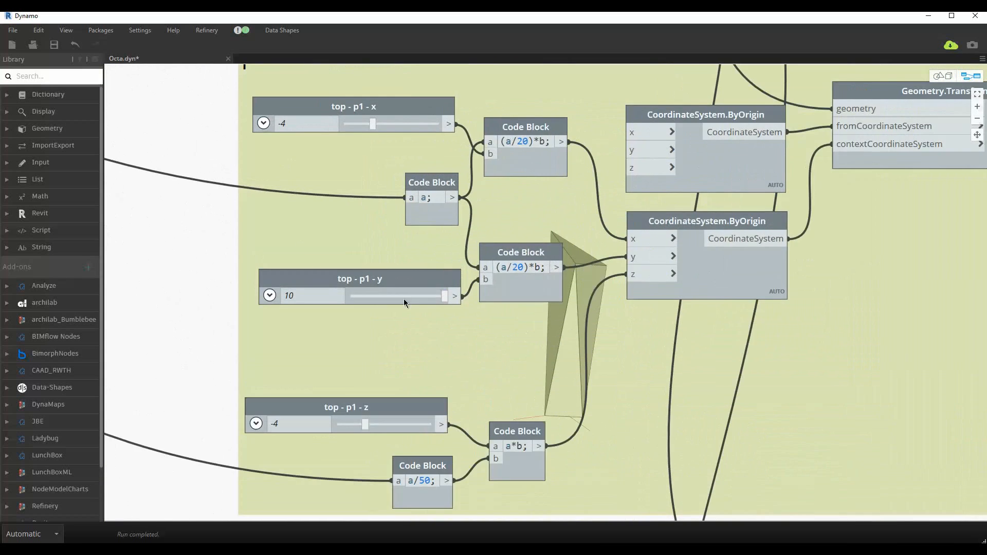
left_click(522, 282)
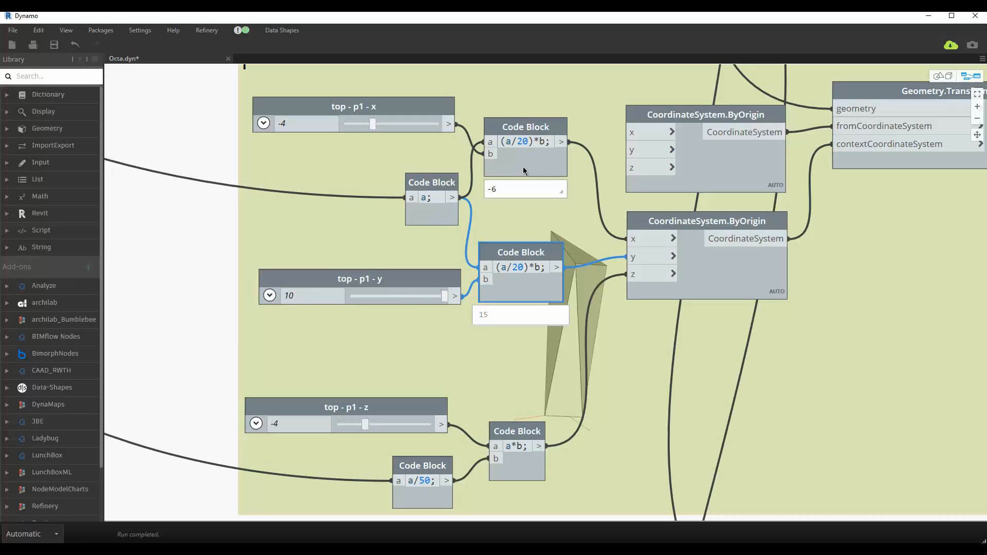
key("BackSpace")
type("5")
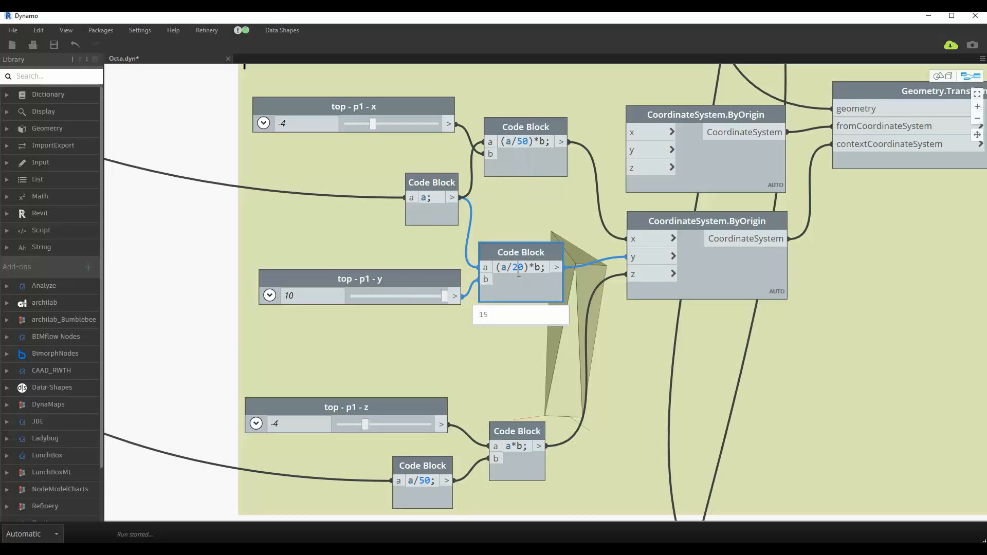
left_click(519, 272)
key("BackSpace")
type("5")
left_click(176, 216)
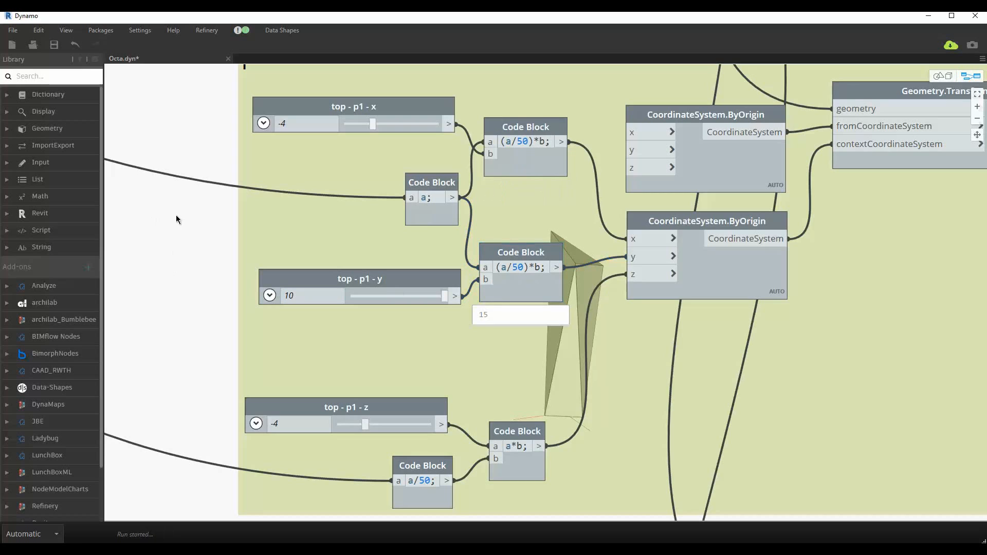
Step: Set the top - p1 - y slider to -10 and inspect the form from another angle in the geometry view
left_click(402, 296)
left_click_drag(403, 296, 350, 296)
key("ctrl+b")
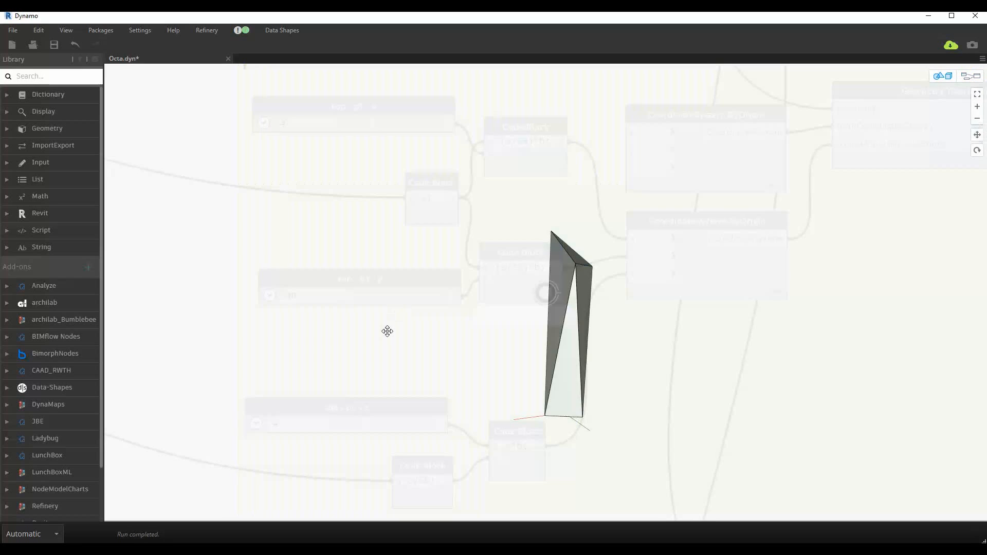
right_click_drag(385, 330, 383, 343)
key("ctrl+b")
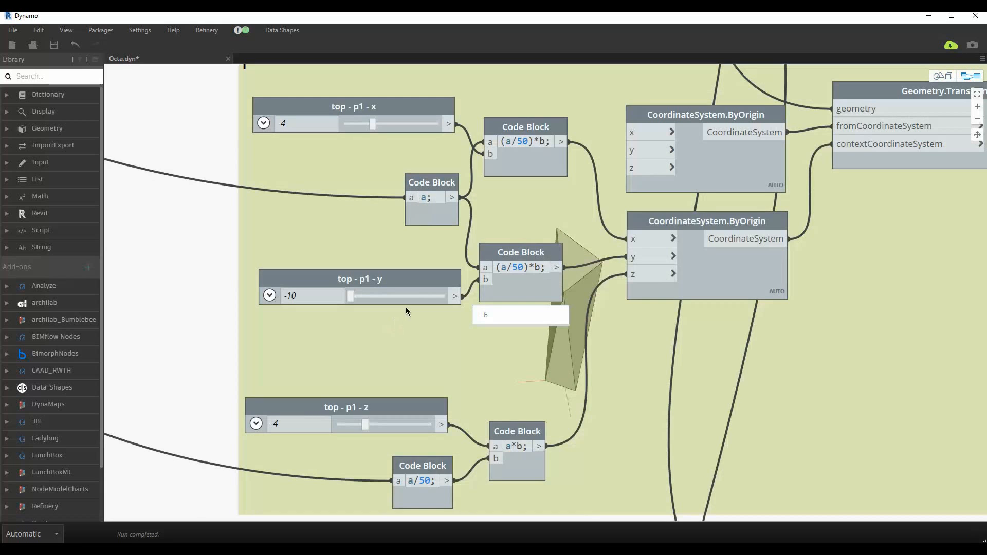
Step: Test top - p1 - y between 10 and -10, leaving it at -10, and set top - p1 - x to -9
left_click(443, 296)
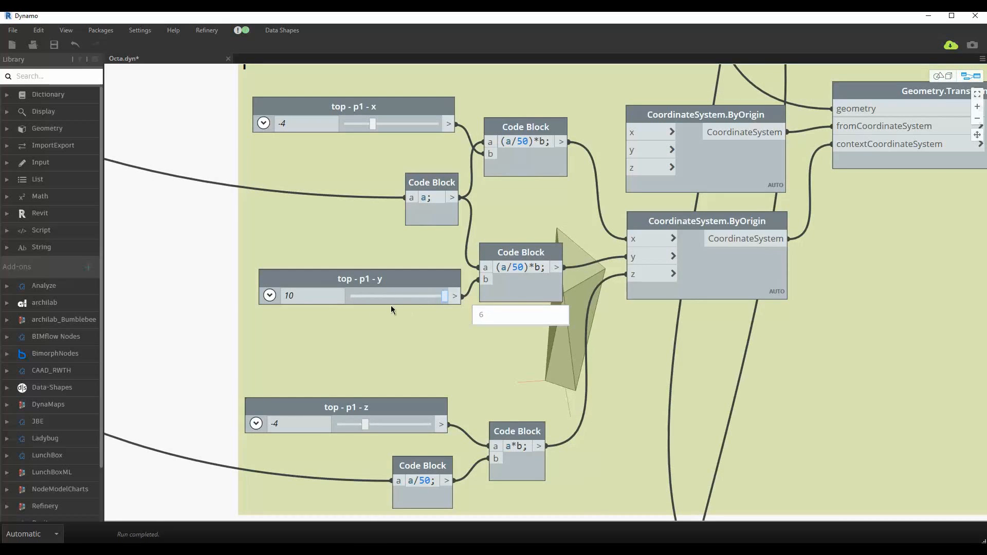
key("ctrl+z")
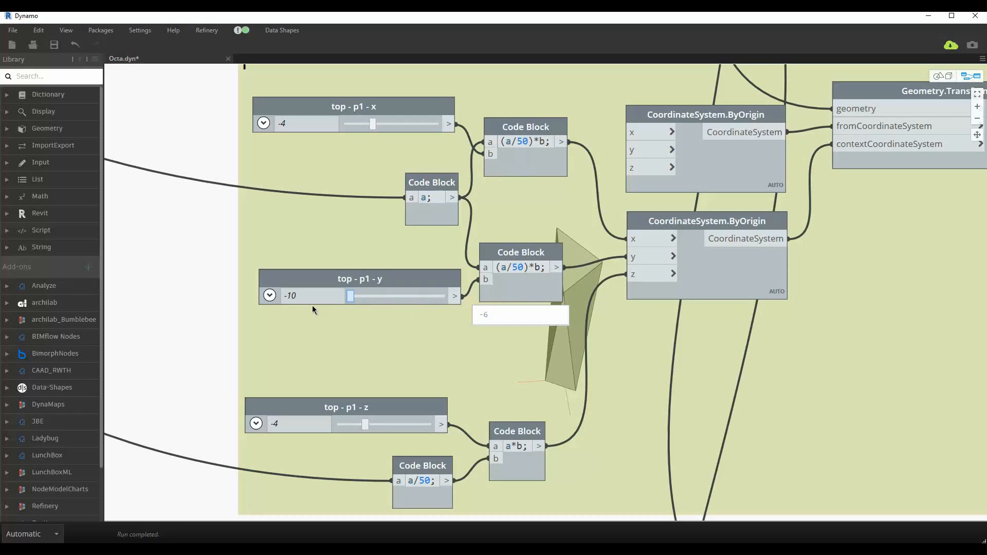
key("ctrl+y")
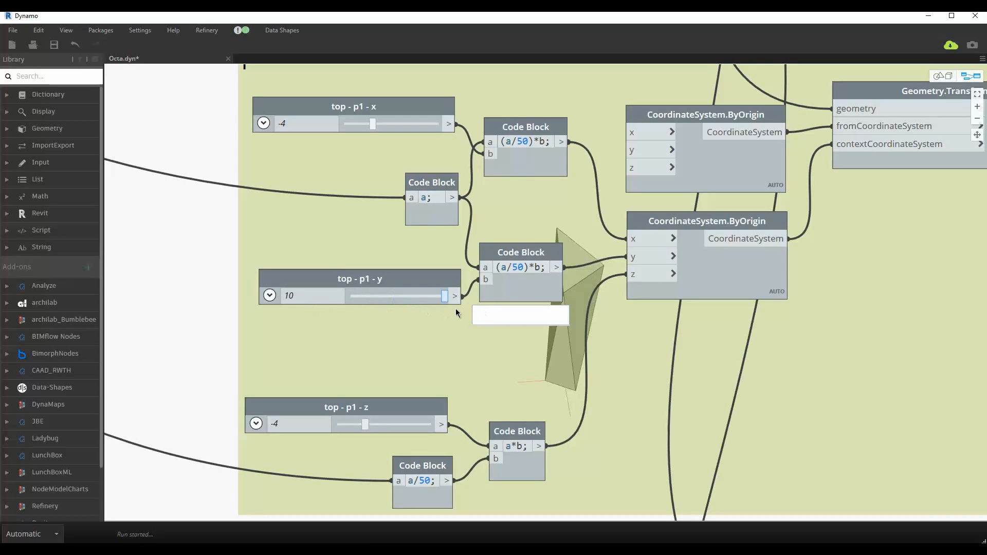
key("ctrl+z")
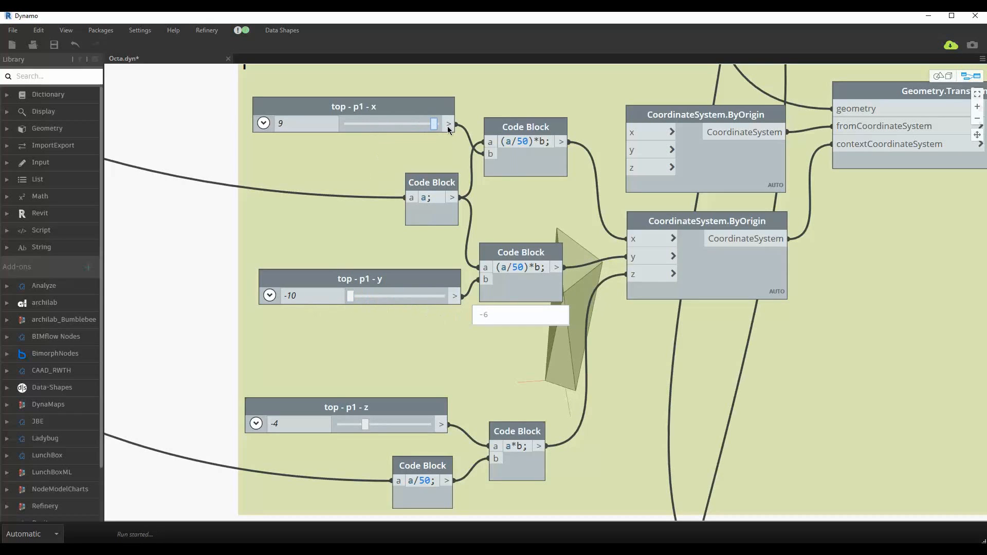
key("ctrl+z")
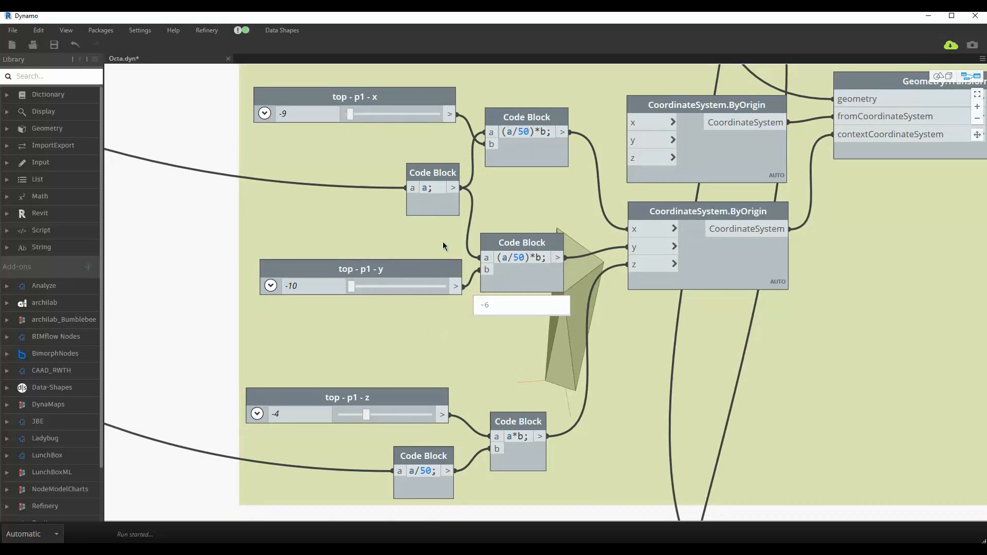
Step: Set the top - p1 - z slider to 10 and inspect the deformed form in the geometry view
scroll(443, 241, "down", 5)
left_click_drag(367, 268, 439, 272)
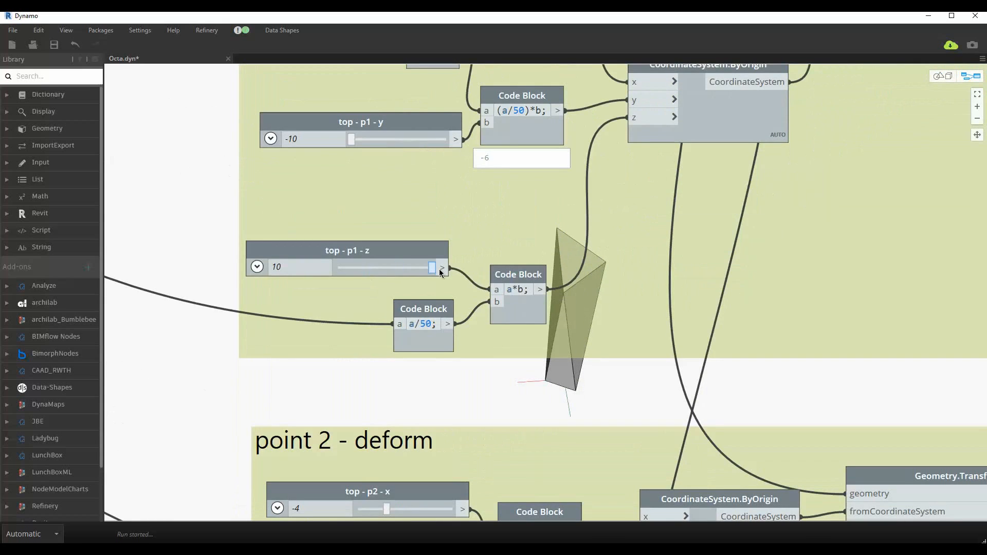
middle_click_drag(449, 425, 420, 263)
key("ctrl+b")
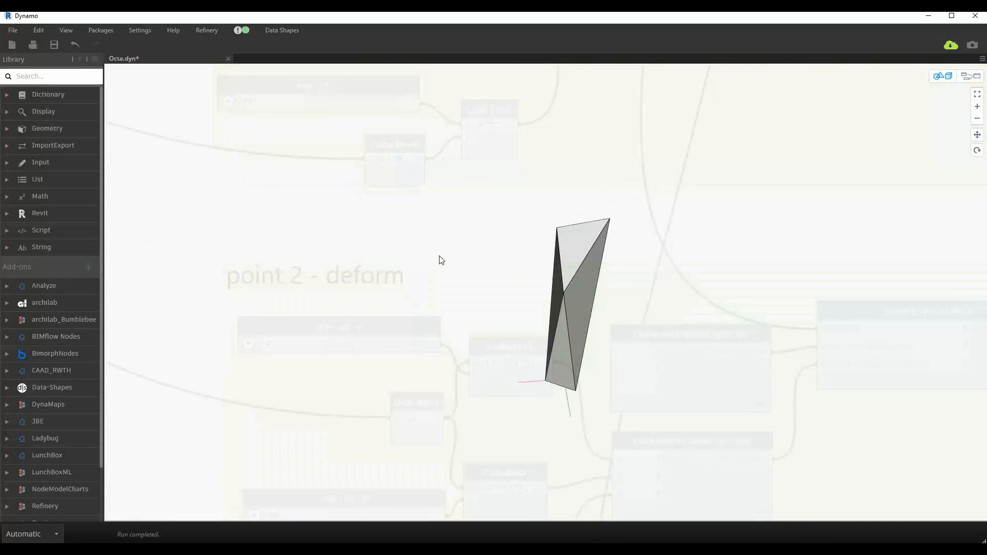
right_click_drag(460, 218, 489, 261)
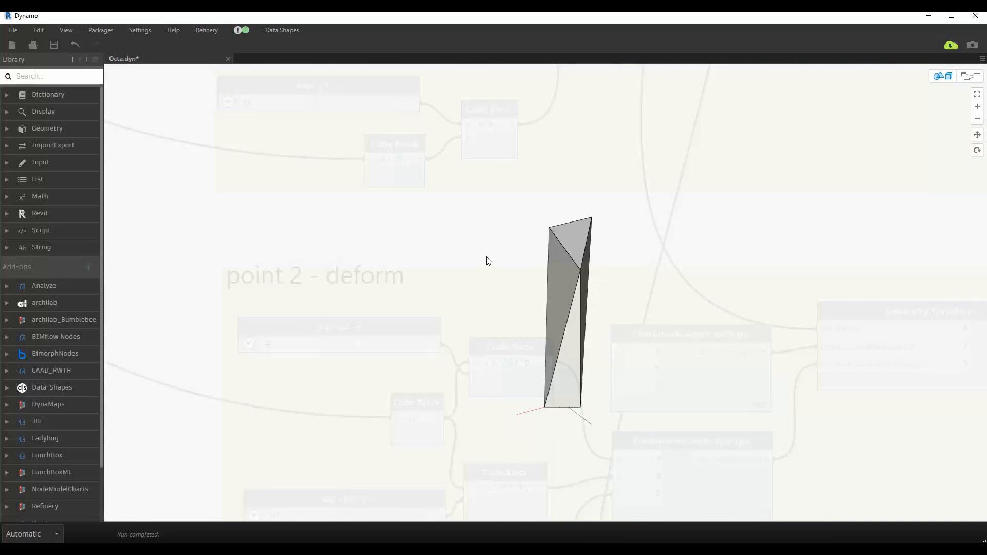
key("ctrl+b")
Step: Change the x and y formulas in the point 2 - deform group to (a/50)*b
scroll(486, 258, "down", 6)
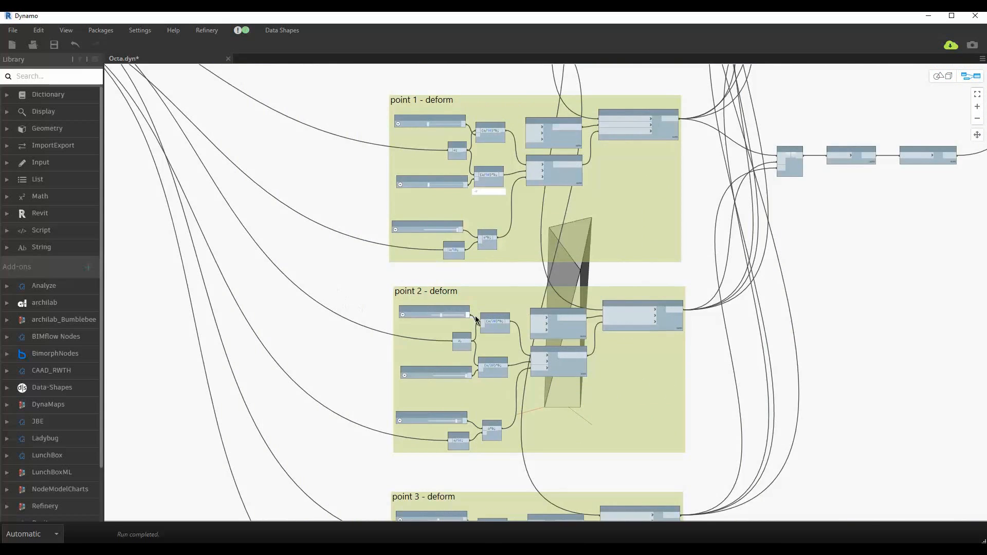
scroll(475, 320, "up", 5)
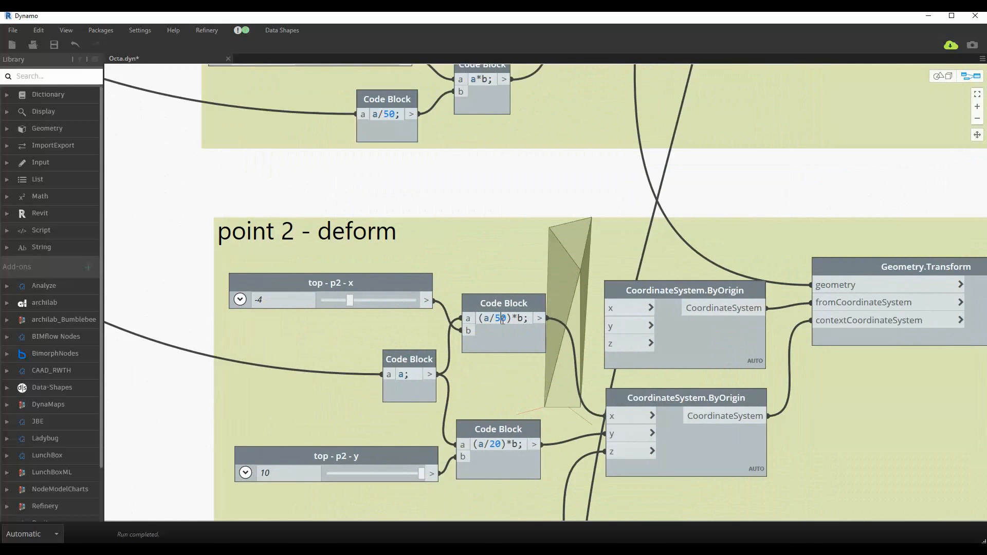
key("BackSpace")
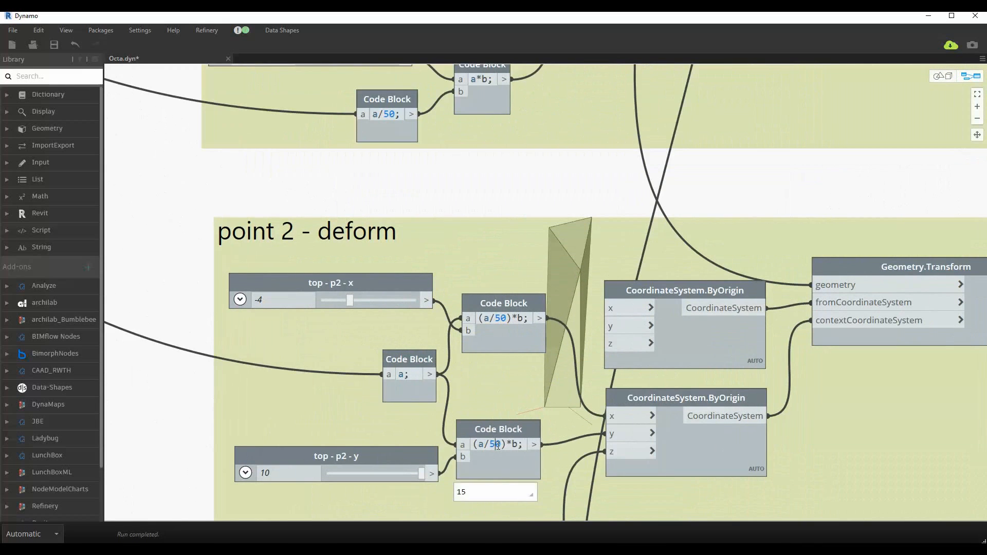
type("5")
Step: Change the x and y formulas in the point 3 - deform group to (a/50)*b
middle_click_drag(516, 371, 516, 200)
middle_click_drag(517, 407, 517, 373)
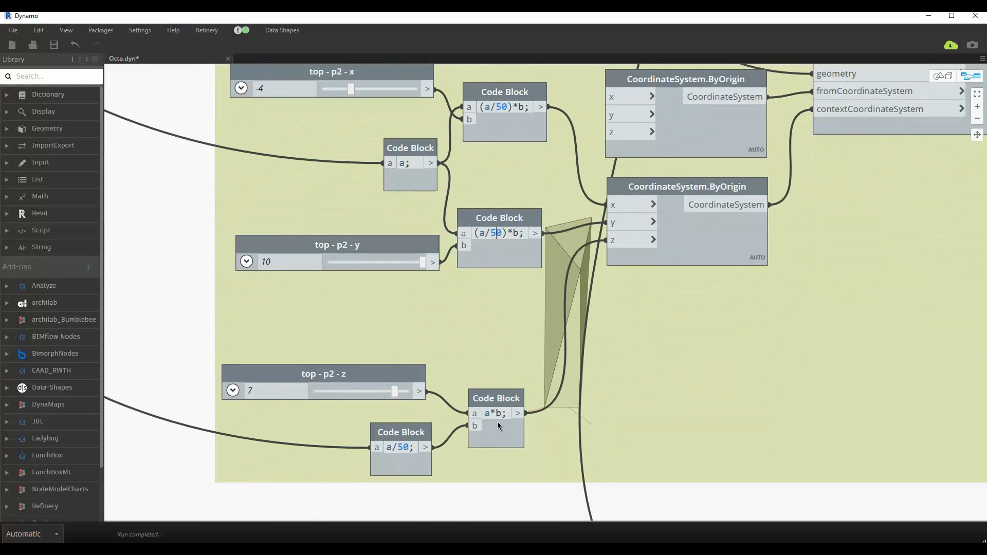
scroll(548, 459, "down", 2)
middle_click_drag(528, 327, 528, 133)
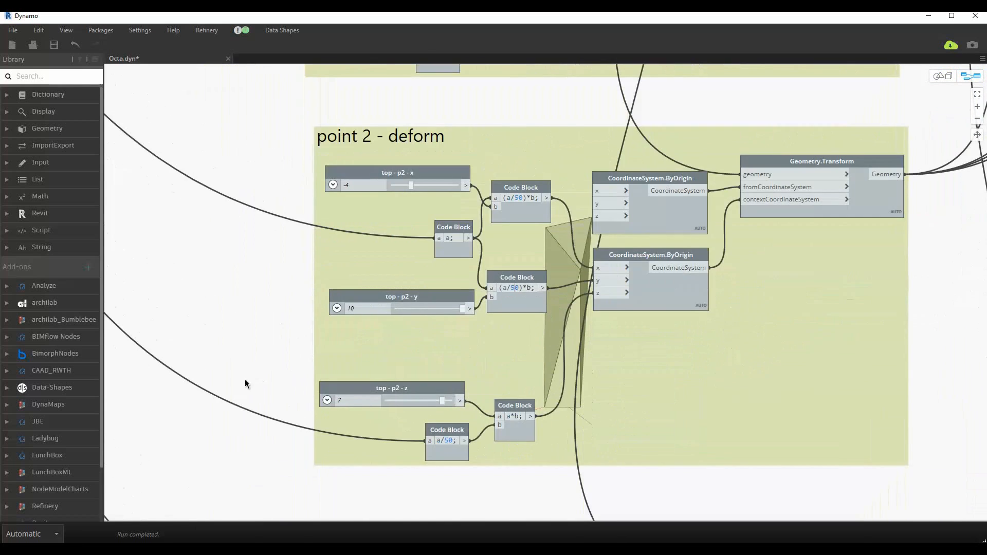
scroll(274, 383, "down", 2)
middle_click_drag(333, 384, 388, 105)
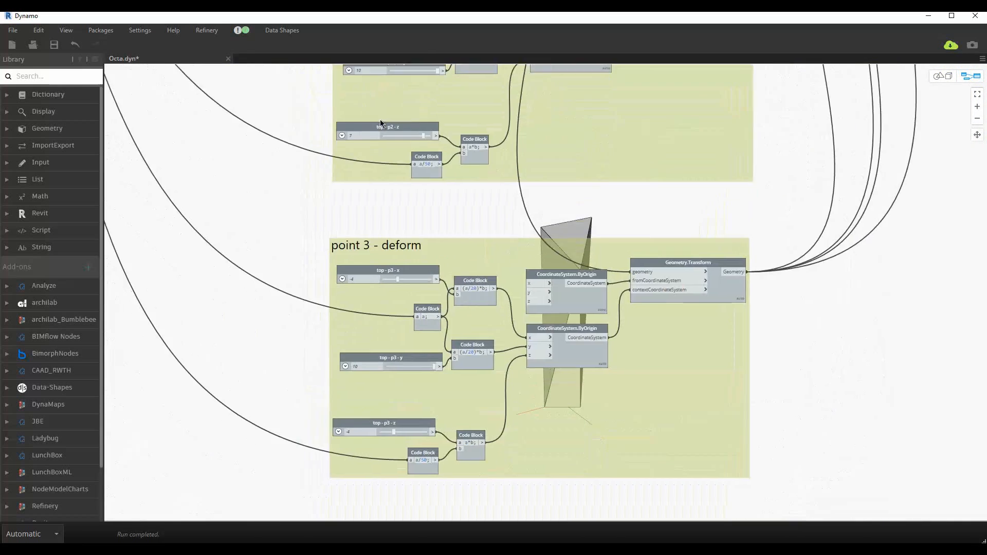
middle_click_drag(462, 339, 477, 301)
scroll(486, 236, "up", 3)
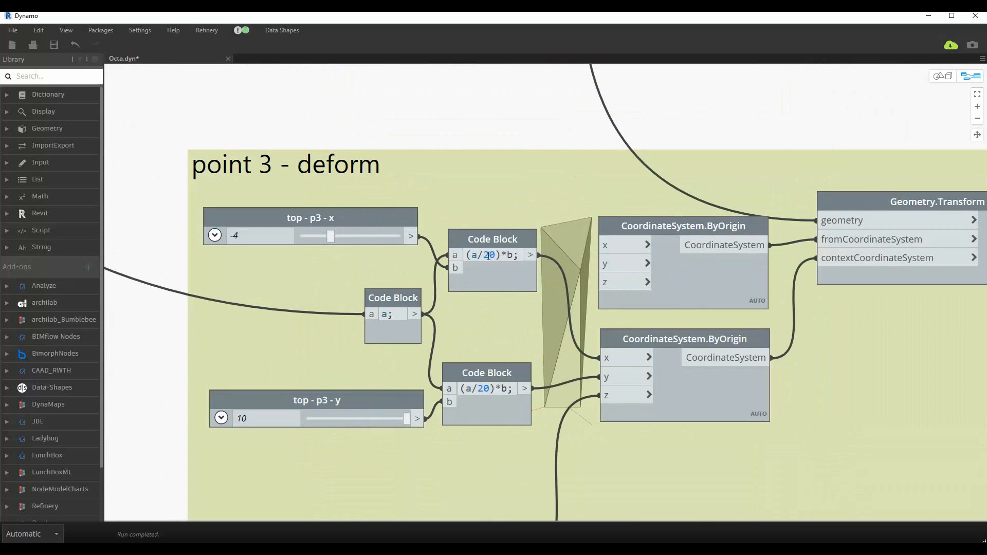
mouse_move(488, 256)
left_click(483, 388)
key("BackSpace")
type("5")
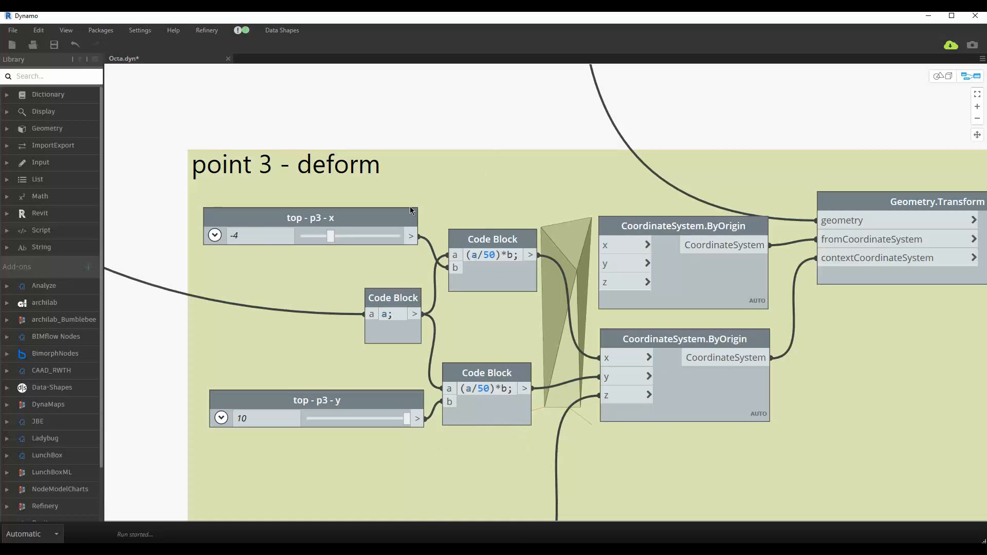
scroll(409, 209, "down", 5)
scroll(405, 289, "up", 2)
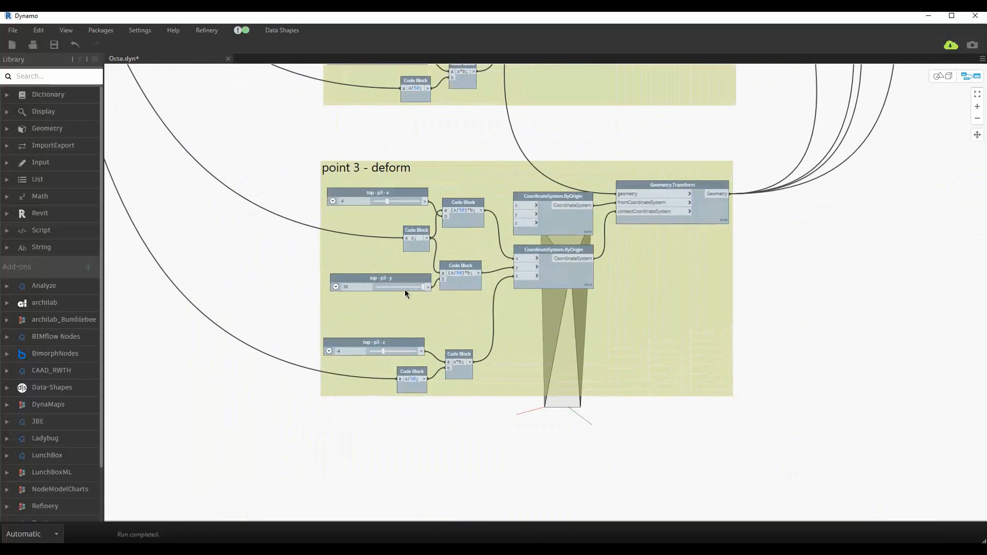
Step: Set the top - p3 - y slider to 3 and top - p3 - z to 5, and inspect the deformed form from several angles
left_click(405, 288)
left_click(403, 351)
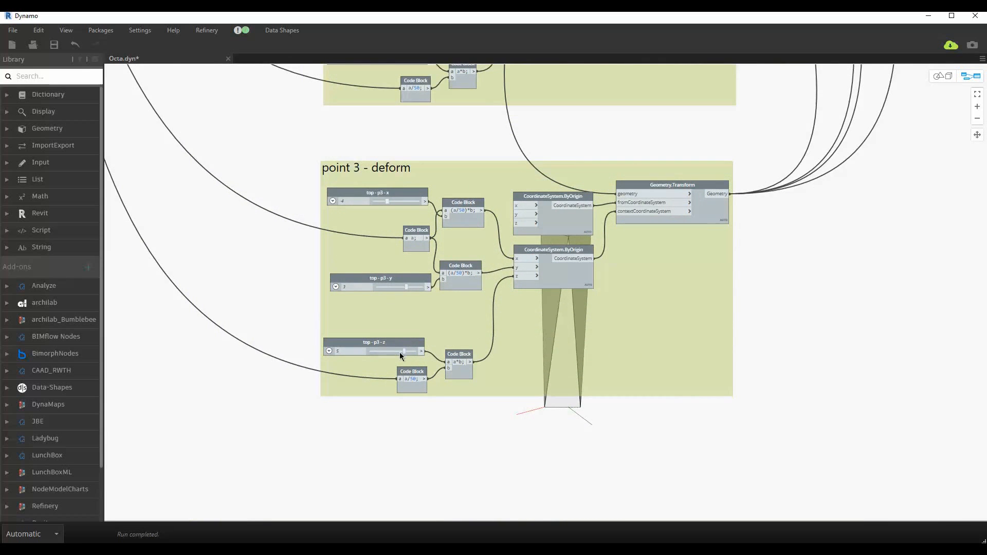
key("ctrl+b")
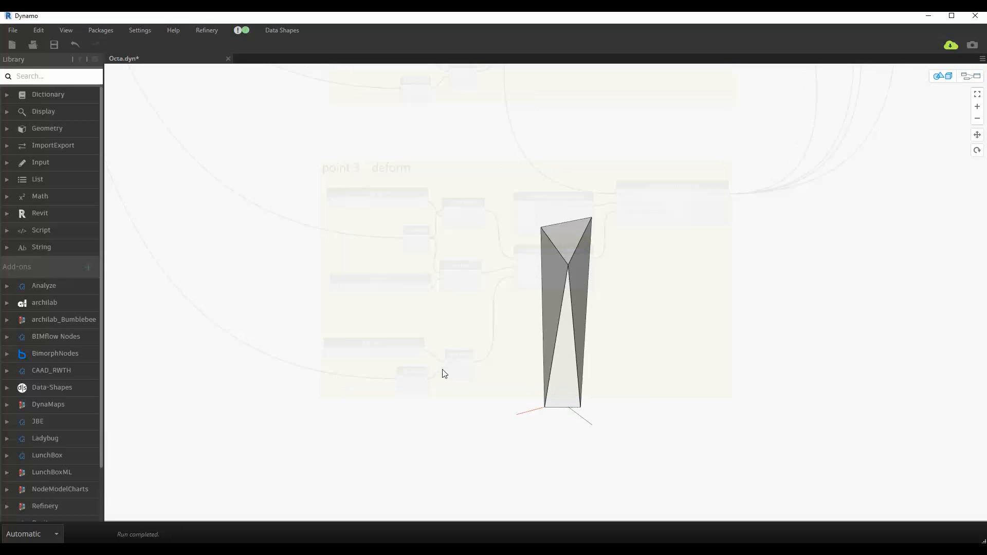
key("ctrl+b")
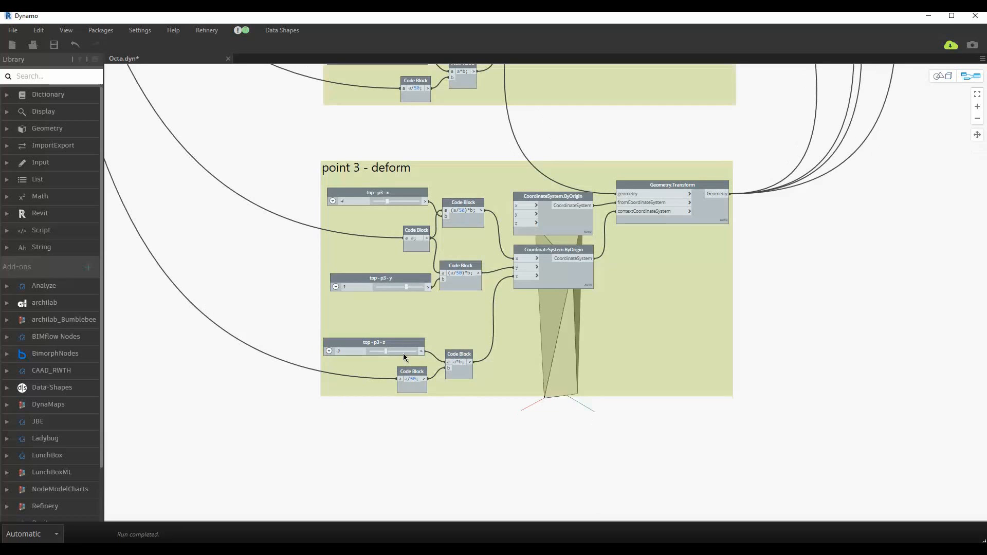
key("ctrl+b")
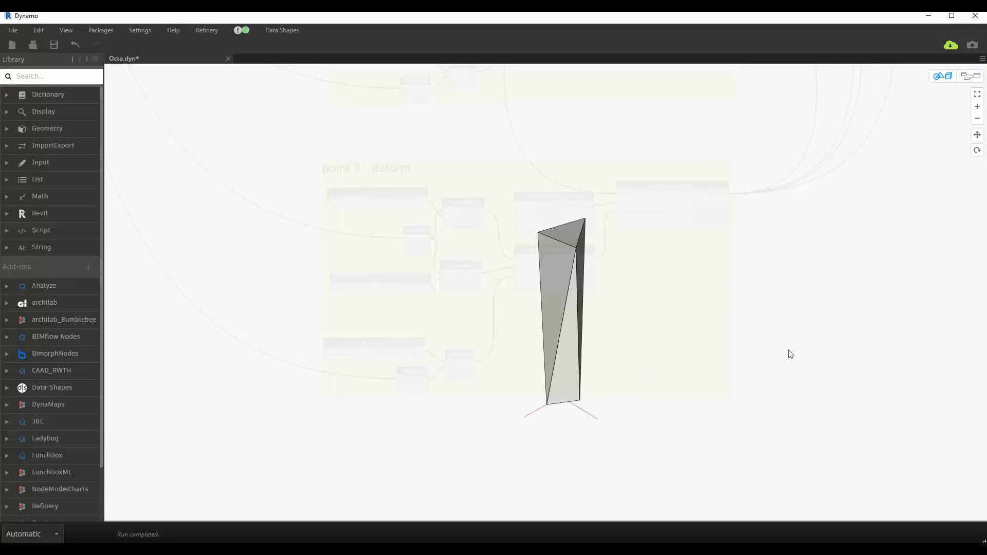
mouse_move(790, 354)
right_mouse_down()
mouse_move(811, 361)
mouse_move(800, 381)
mouse_move(823, 377)
right_mouse_up()
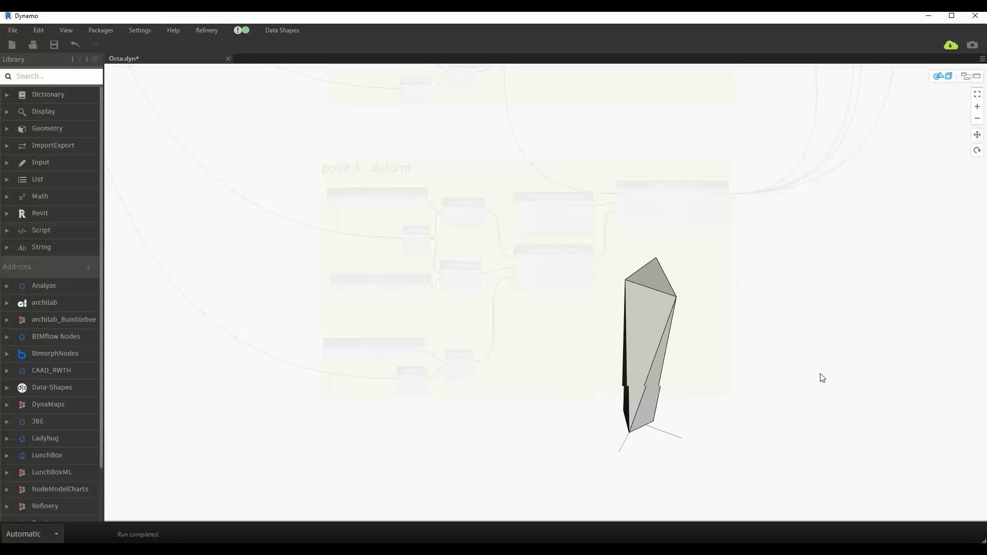
key("ctrl+b")
middle_click_drag(805, 365, 571, 411)
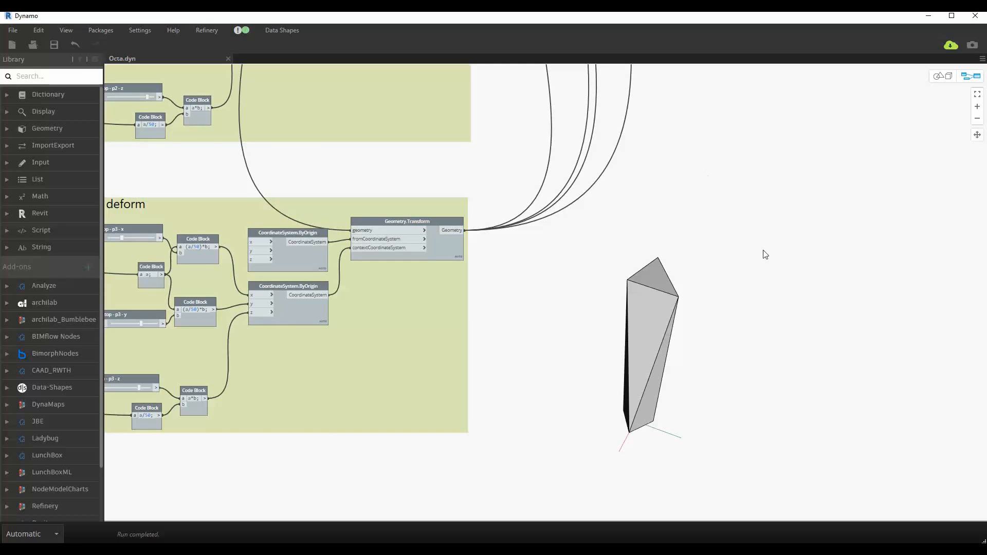
key("ctrl+b")
right_click_drag(709, 264, 716, 313)
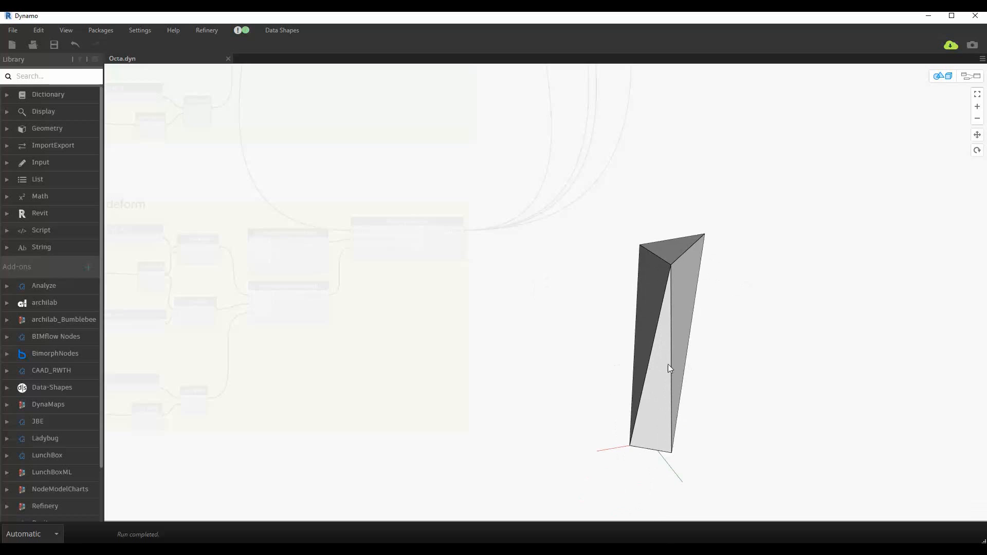
key("ctrl+b")
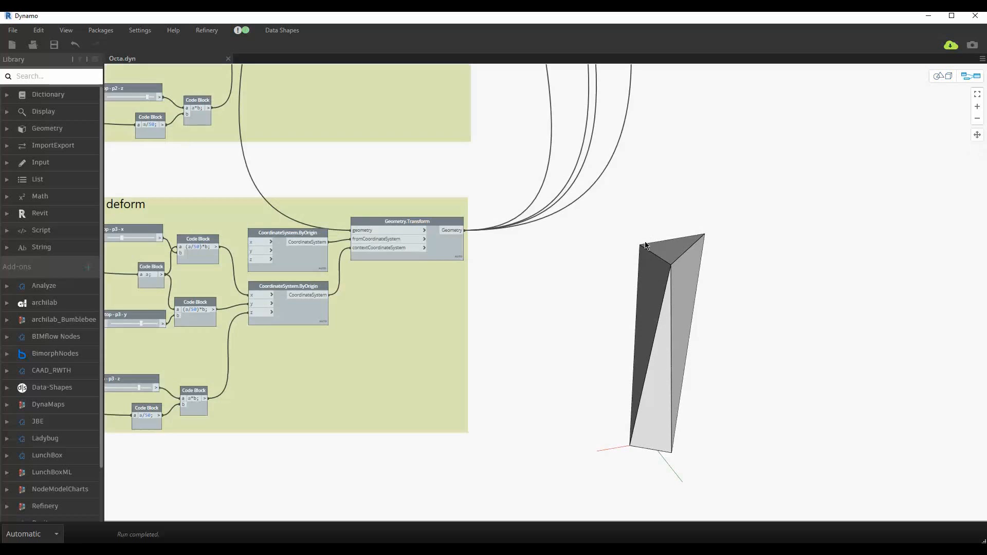
Step: Add a Plane.ByOriginNormal node and place it in the empty space below the point 3 - deform group
scroll(603, 278, "down", 3)
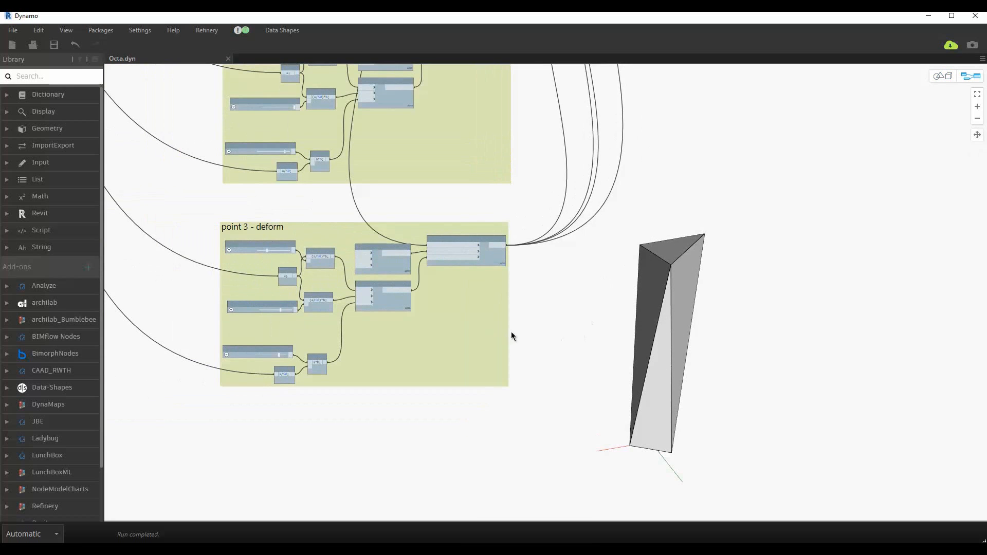
right_click(594, 332)
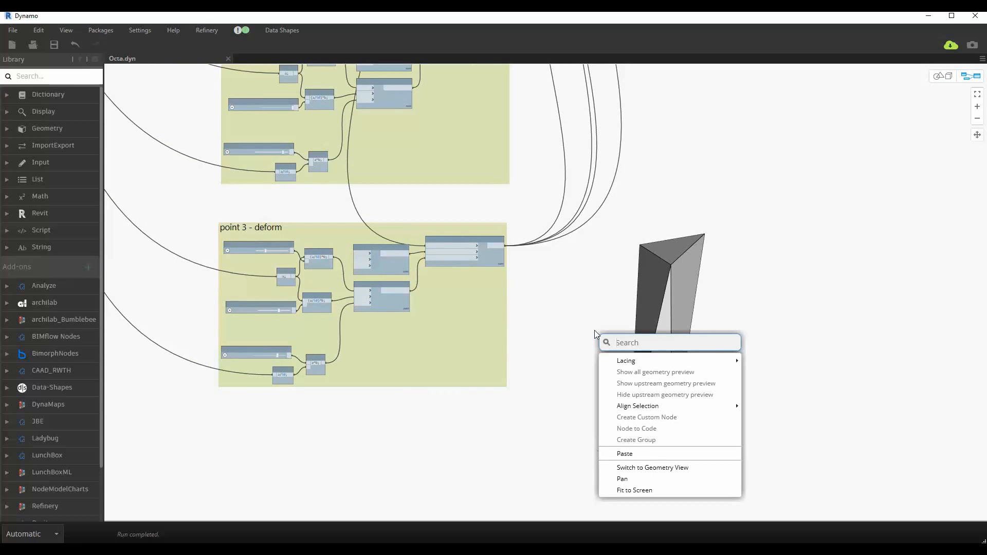
type("plane")
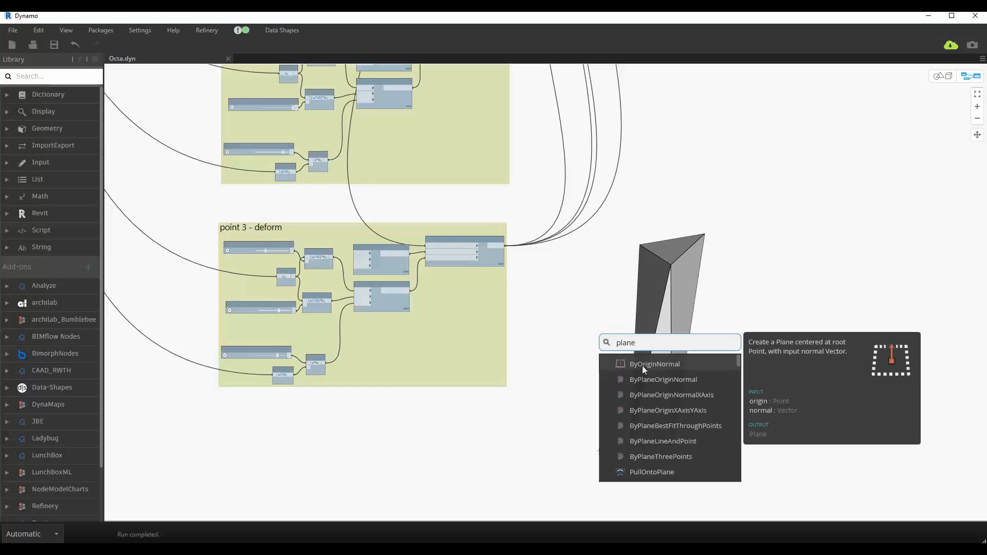
left_click(642, 365)
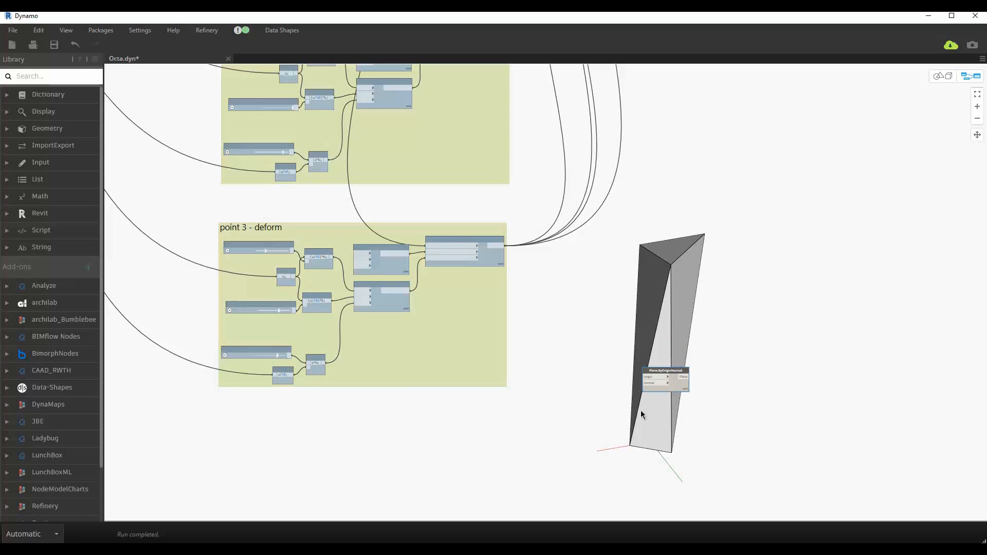
left_click_drag(653, 387, 503, 457)
scroll(489, 487, "up", 6)
left_click_drag(593, 405, 620, 397)
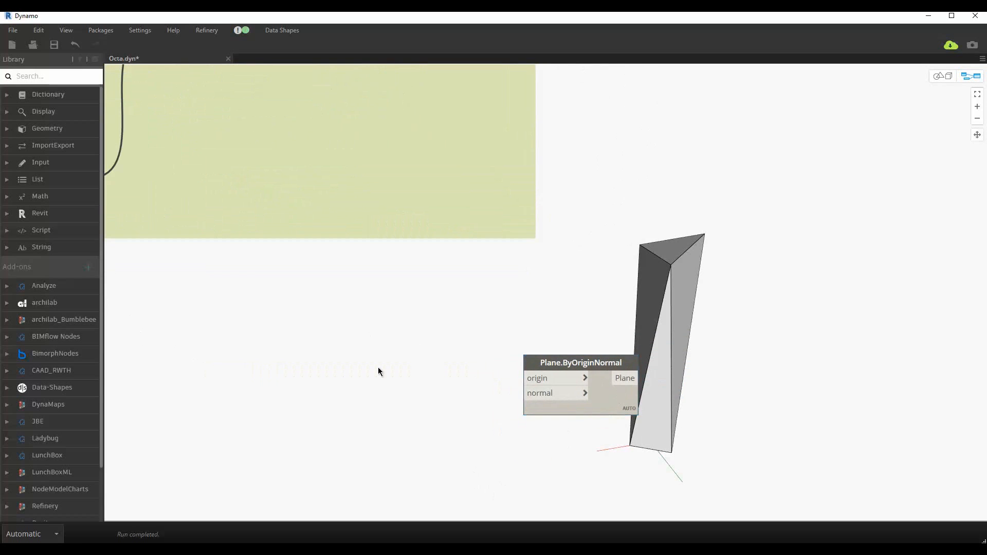
middle_click_drag(399, 357, 400, 357)
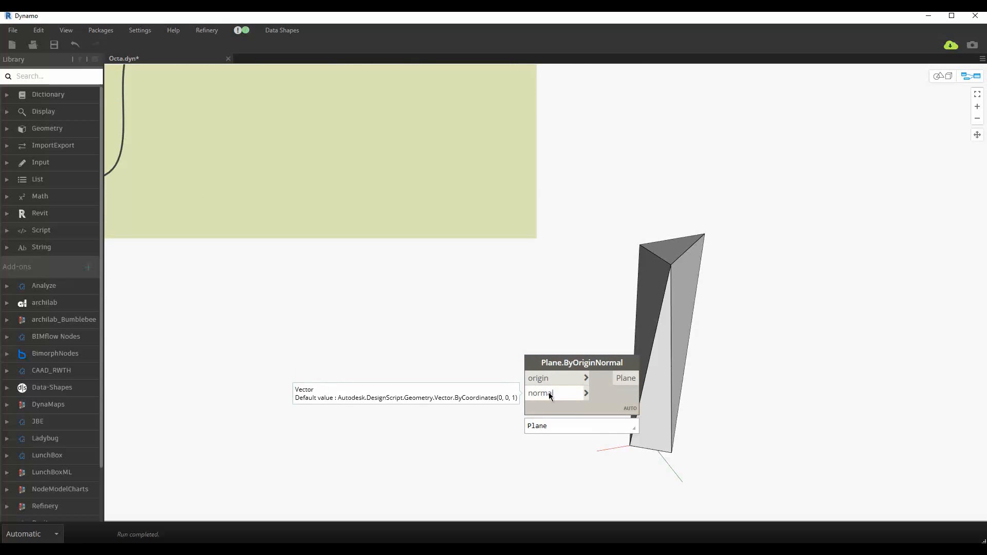
left_click_drag(584, 401, 335, 368)
Step: Add a Point.ByCoordinates node before the Plane.ByOriginNormal node and space the two nodes apart
right_click(441, 431)
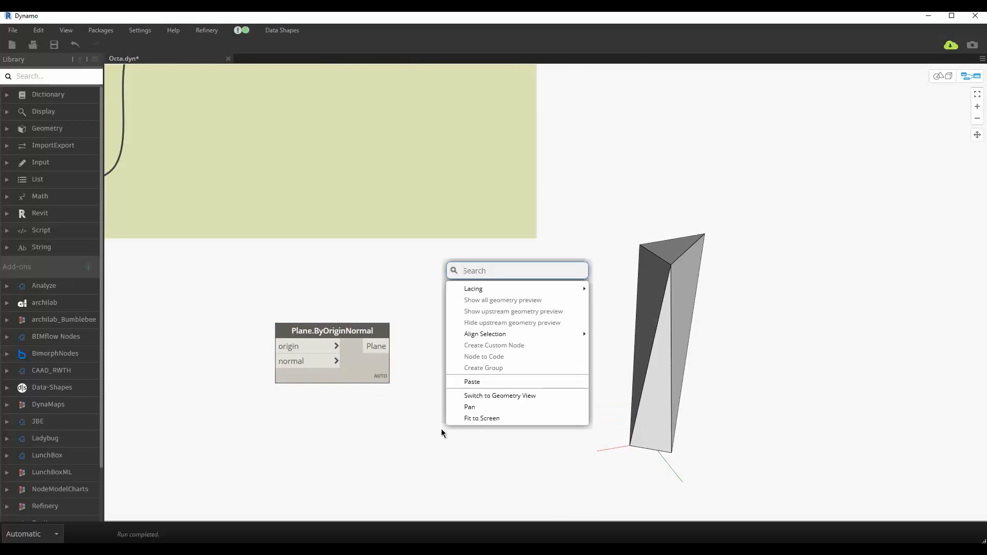
type("poin")
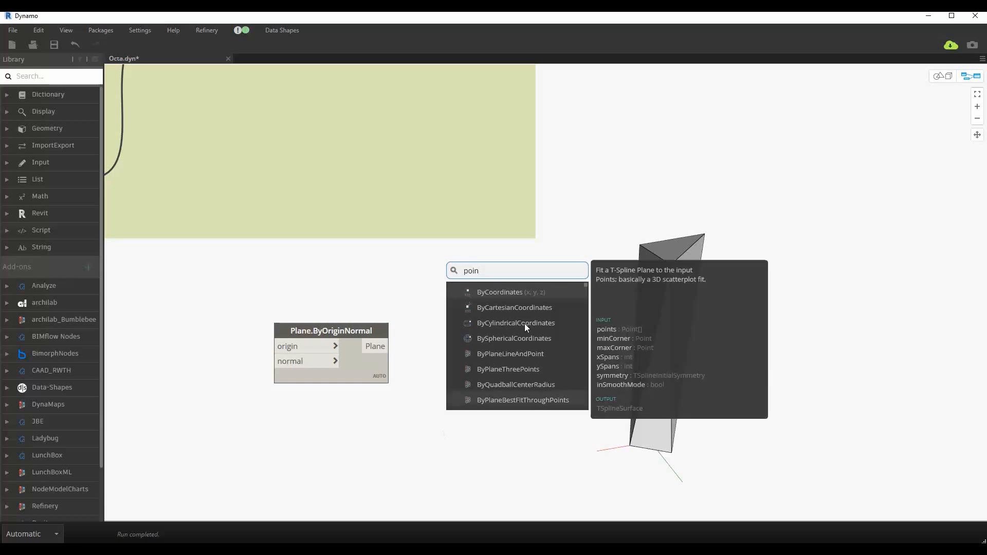
left_click(513, 291)
left_click_drag(568, 315, 202, 382)
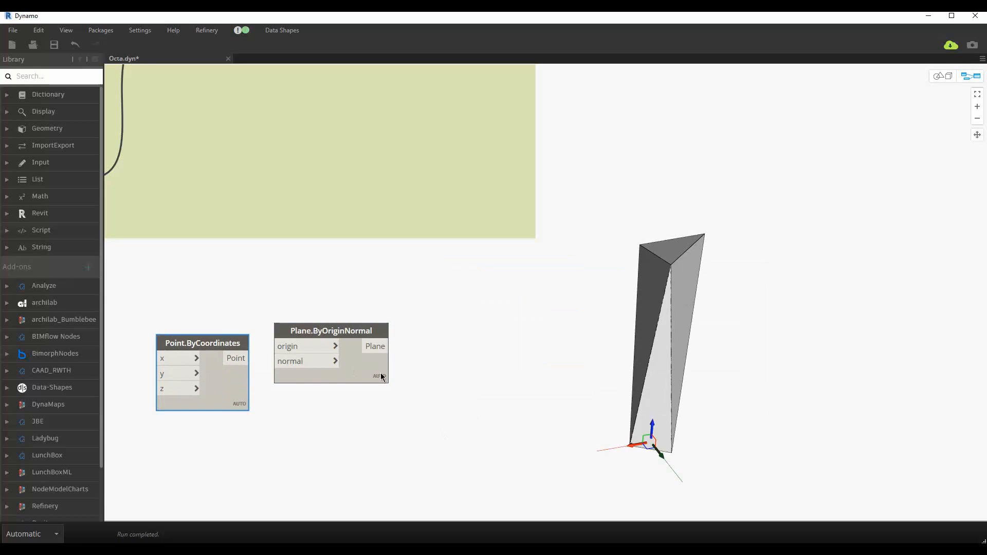
left_click_drag(380, 375, 458, 380)
middle_click_drag(158, 396, 384, 333)
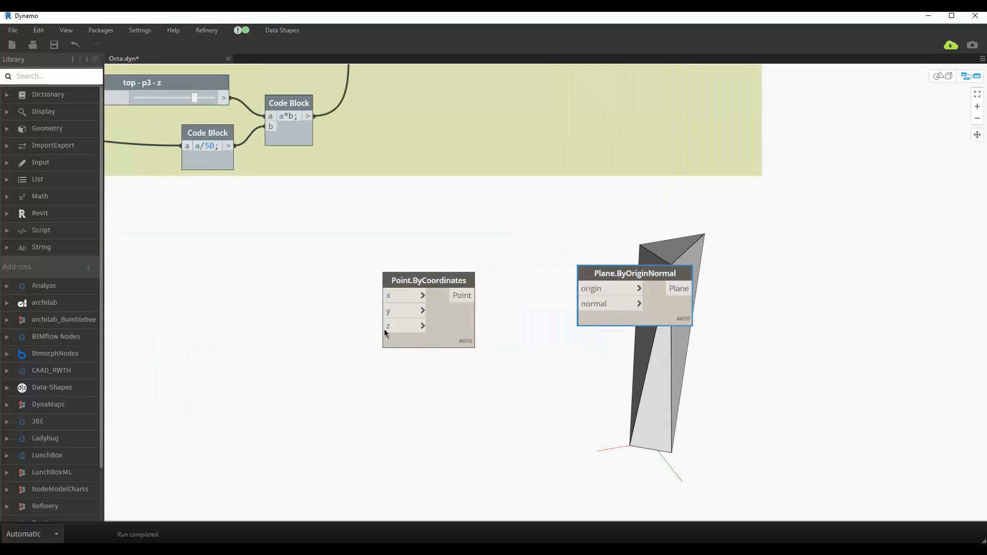
Step: Create a code block with the range 0..a..4 and connect it to the z input of the new Point.ByCoordinates node
double_click(200, 329)
type("0..a")
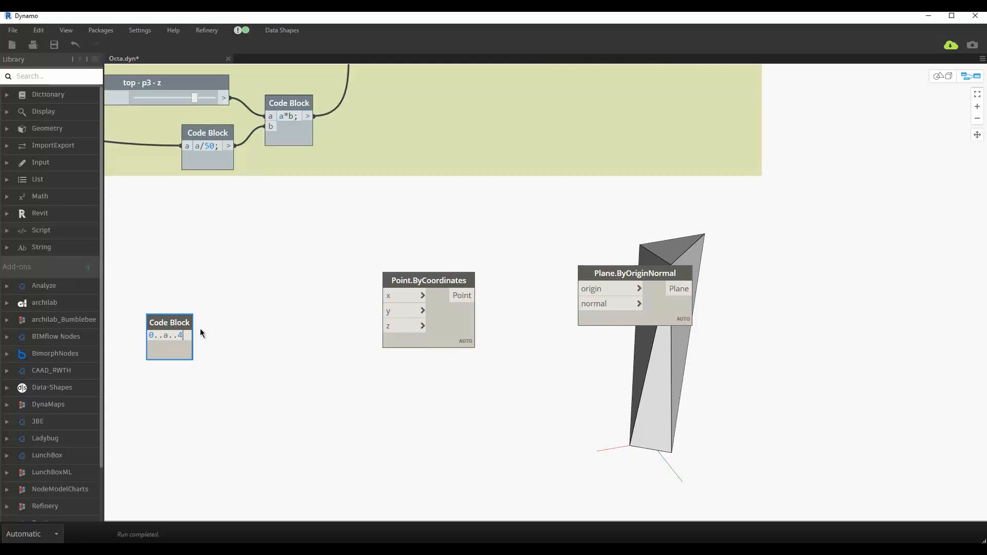
type("..4")
left_click(199, 329)
left_click_drag(208, 335, 384, 326)
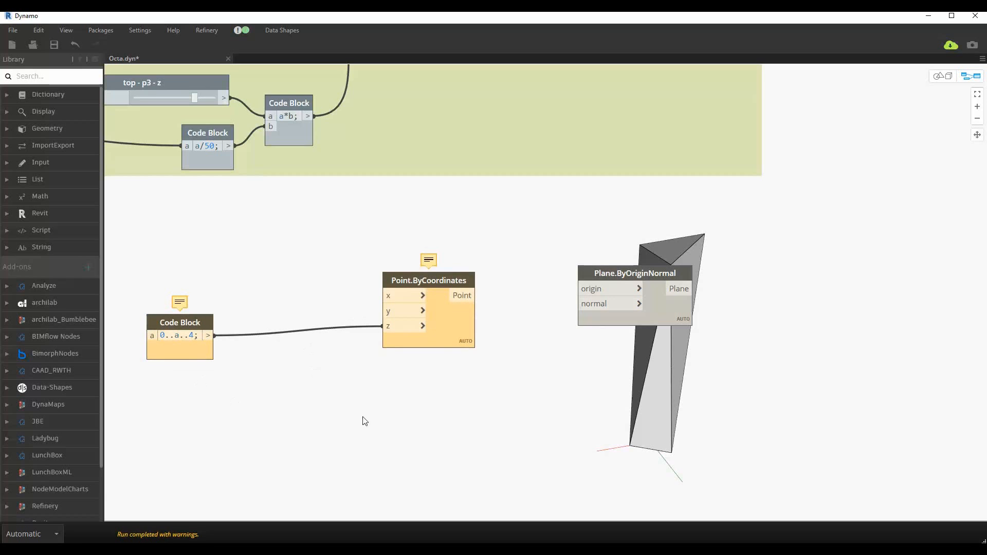
Step: Connect the height slider's output to the a input of the 0..a..4 code block
middle_click_drag(364, 421, 622, 459)
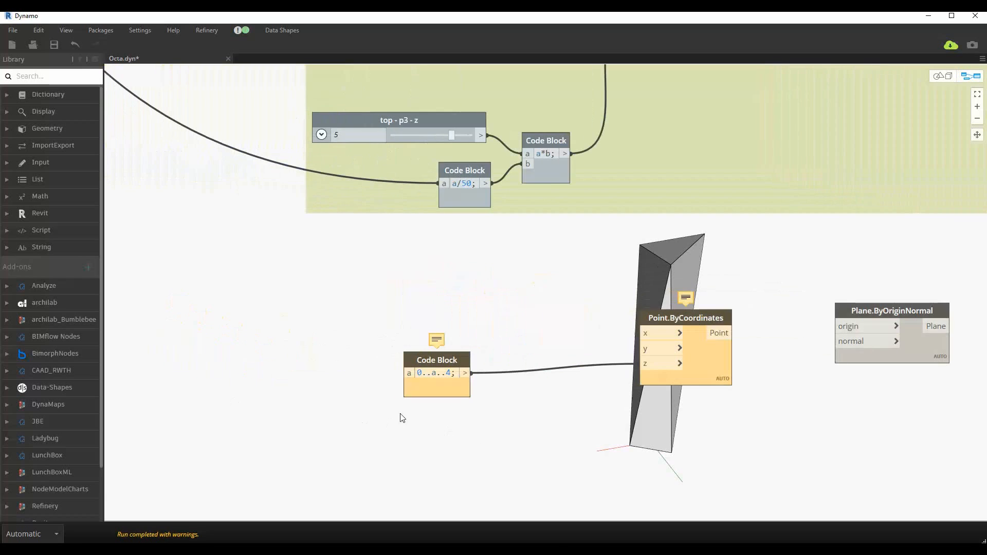
left_click(409, 374)
scroll(341, 379, "down", 5)
scroll(274, 176, "up", 3)
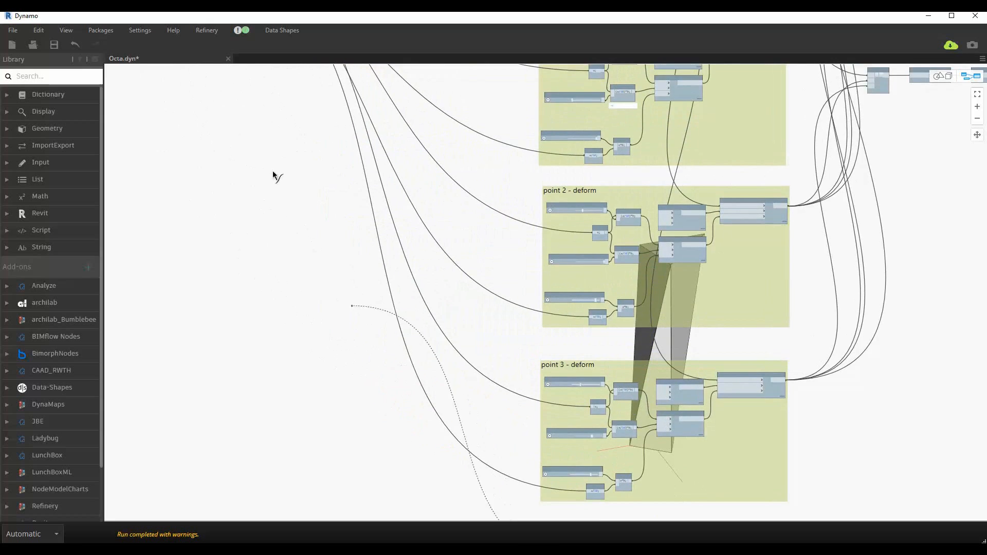
scroll(473, 489, "down", 2)
scroll(336, 270, "up", 6)
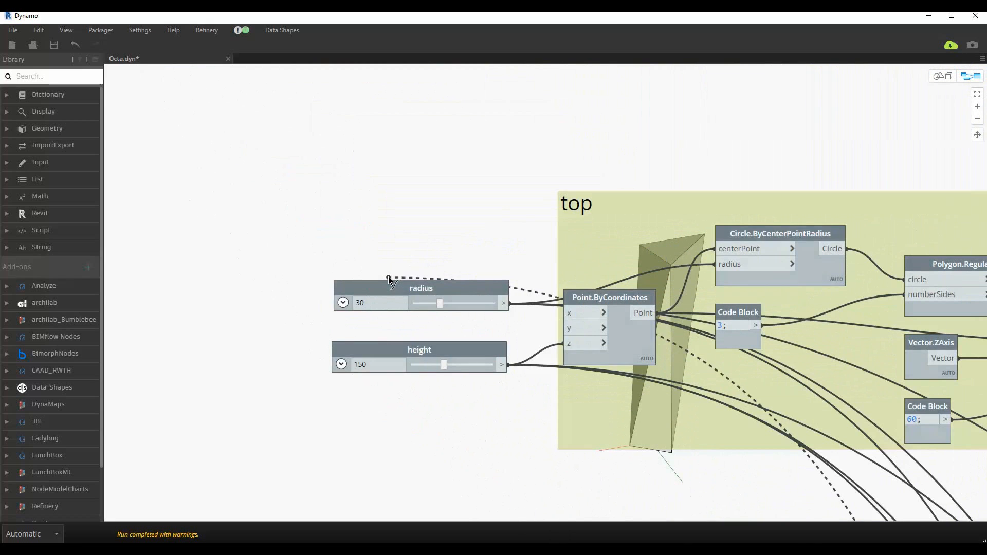
left_click(503, 364)
scroll(498, 412, "down", 6)
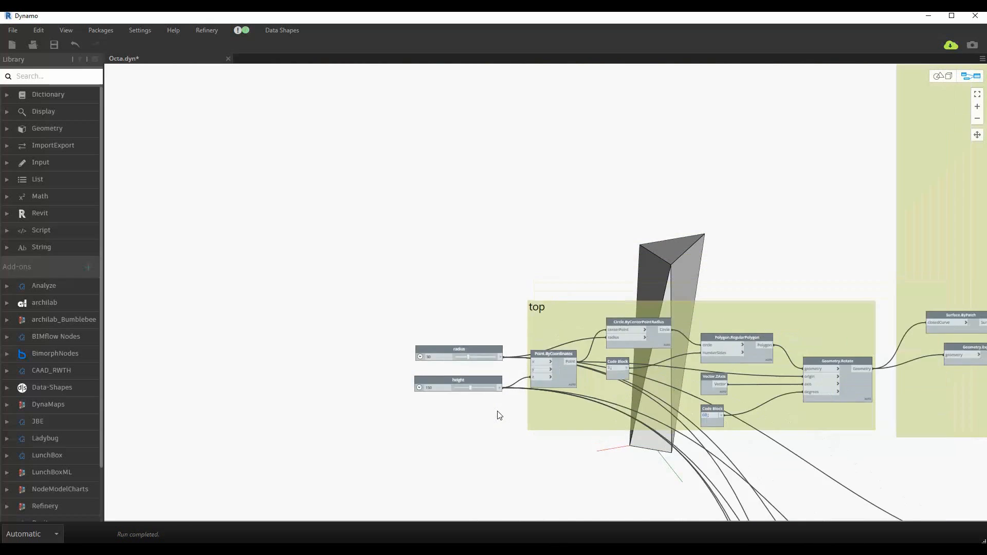
scroll(441, 335, "up", 8)
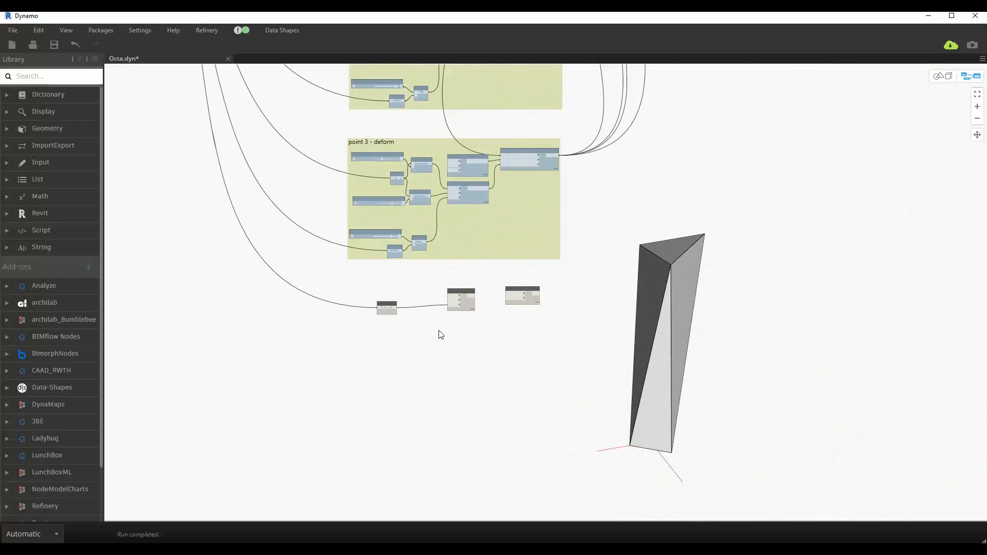
Step: Move the 0..a..4 code block closer to Point.ByCoordinates and check the output lists of both nodes
left_click_drag(369, 318, 526, 286)
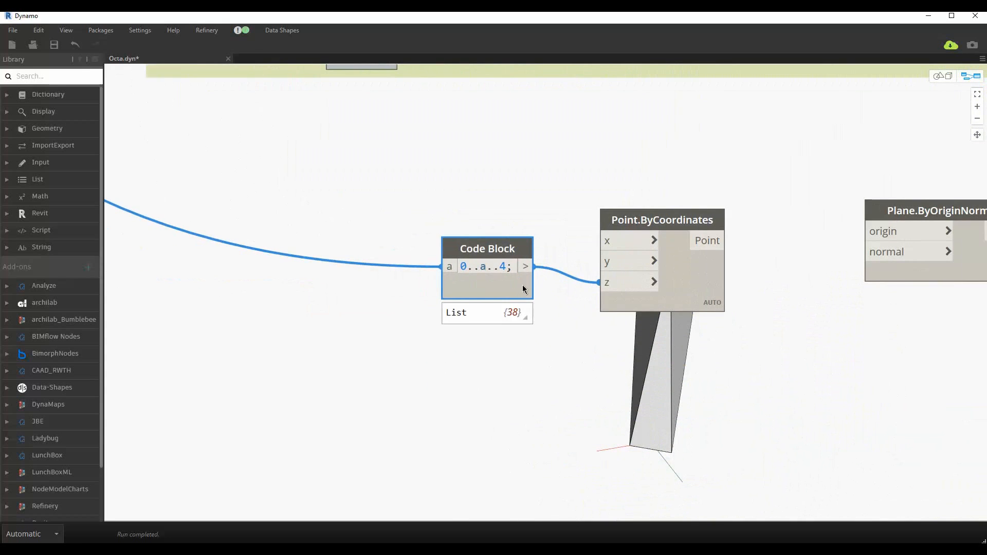
mouse_move(522, 310)
scroll(483, 390, "down", 7)
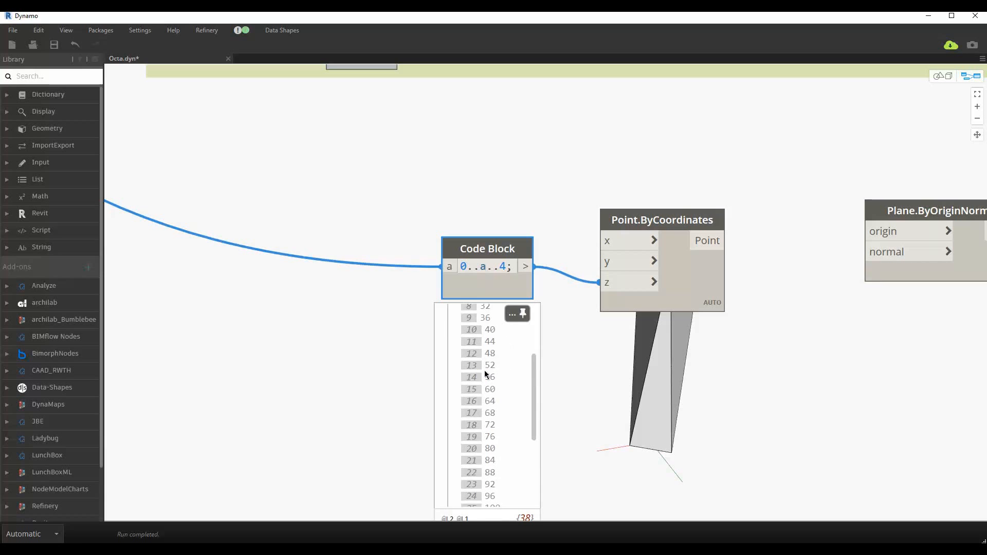
left_click(564, 334)
middle_click_drag(564, 334, 495, 298)
left_click(494, 337)
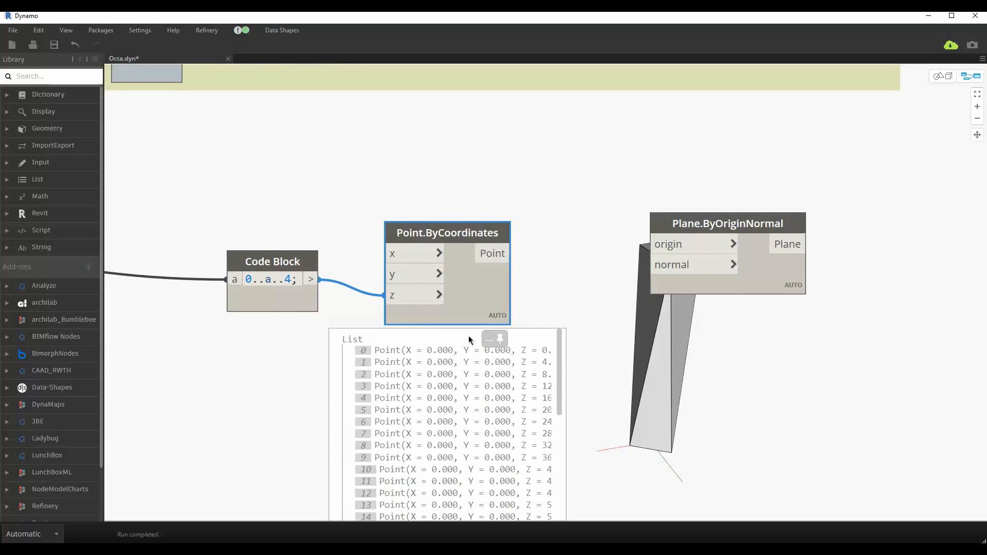
middle_click_drag(494, 337, 322, 307)
Step: Connect the Point output to the origin of Plane.ByOriginNormal, align that node beside Point.ByCoordinates, and check its list of planes
left_click(668, 396)
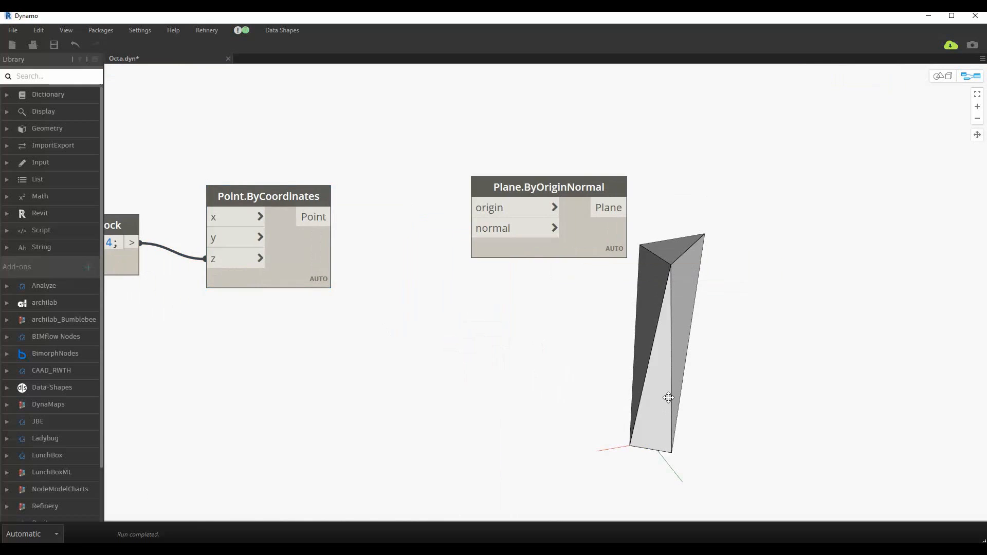
key("ctrl+b")
right_click_drag(668, 396, 553, 346)
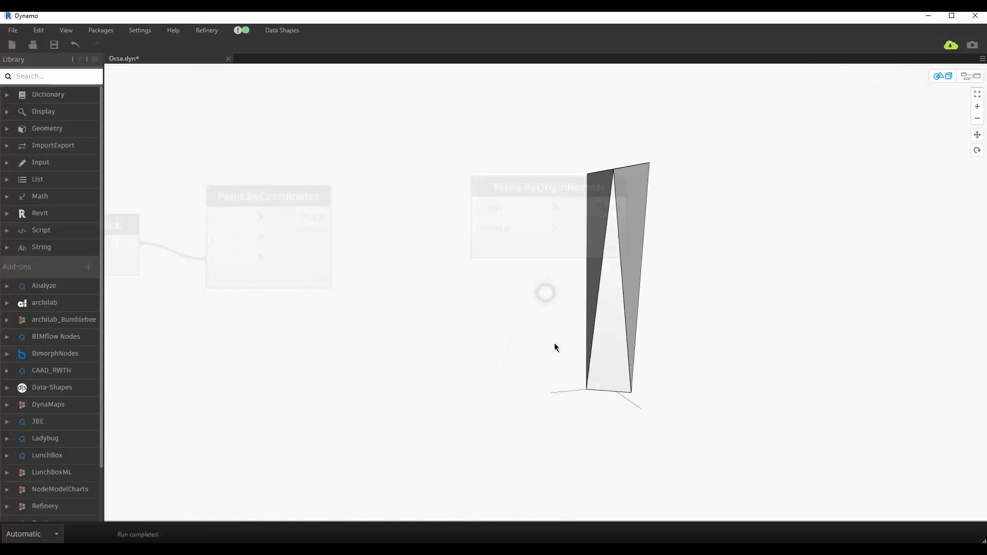
key("ctrl+b")
left_click(553, 215)
key("ctrl+z")
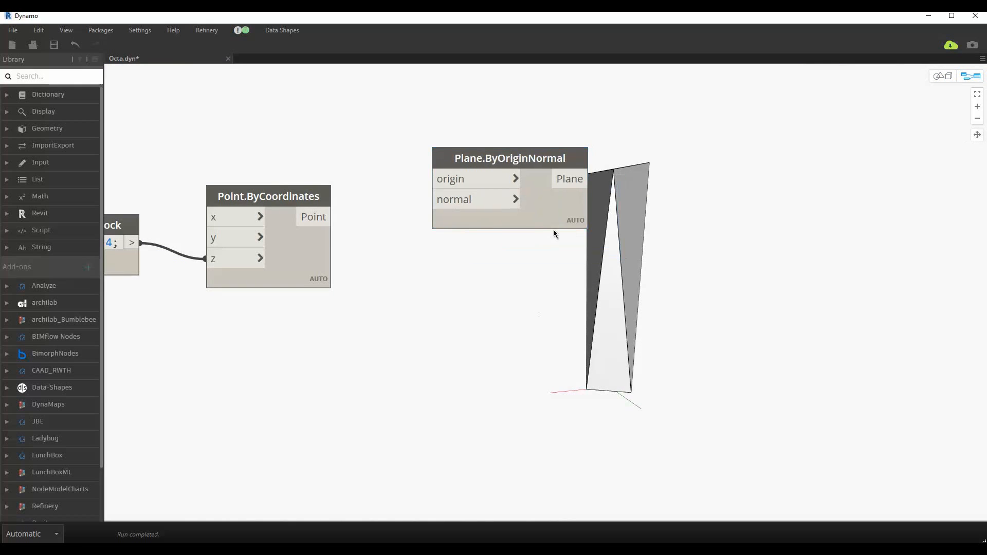
left_click(296, 262)
left_click(375, 283)
left_click_drag(333, 217, 426, 181)
left_click_drag(540, 225, 534, 257)
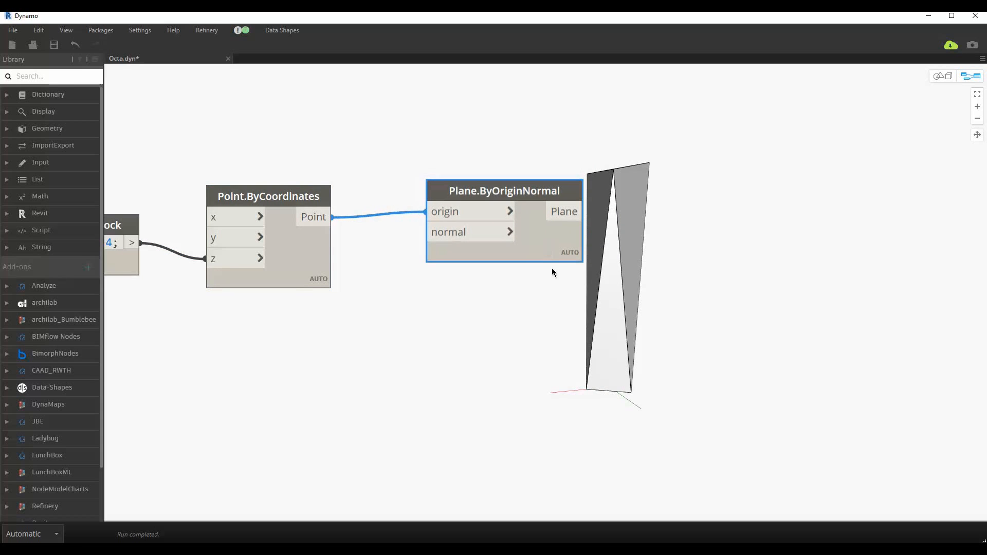
left_click(558, 327)
middle_click_drag(557, 322, 375, 308)
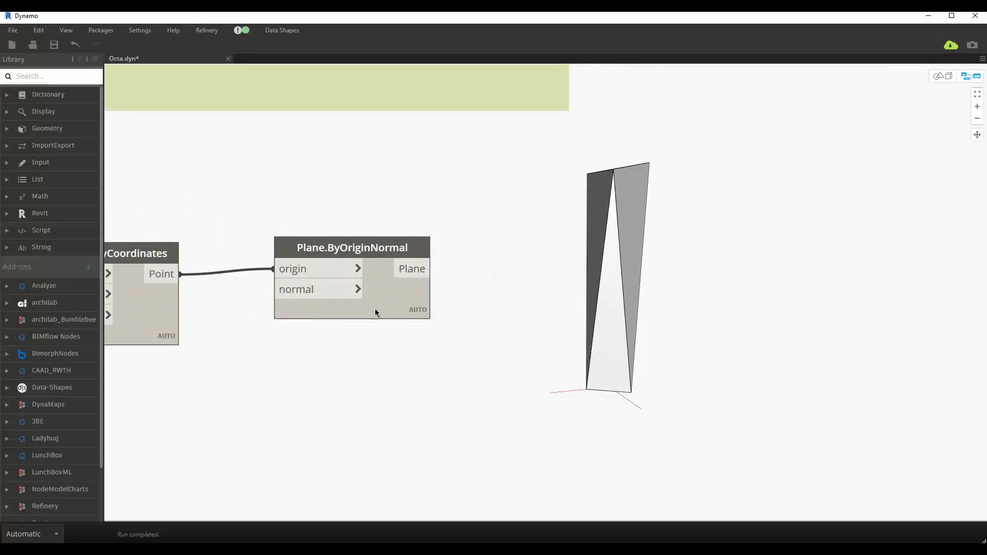
mouse_move(413, 310)
mouse_move(417, 334)
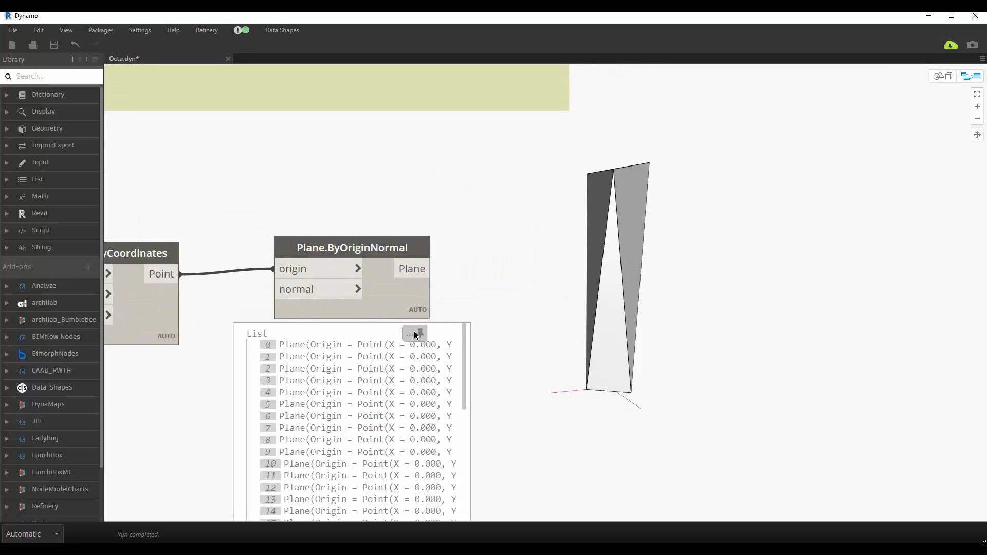
Step: Add a Geometry.IntersectAll node and connect the Plane output of Plane.ByOriginNormal to its others input
right_click(621, 326)
type("ge")
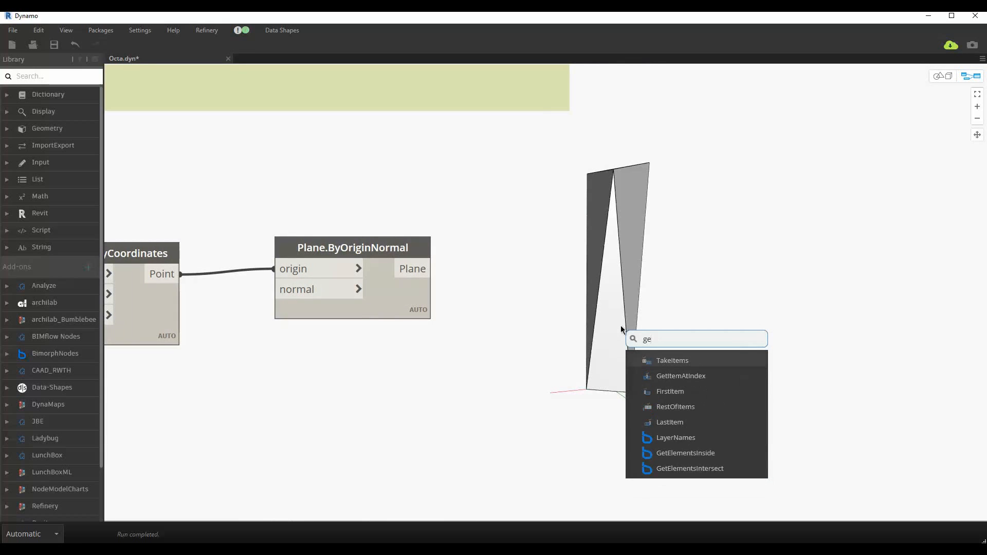
type("ometry in")
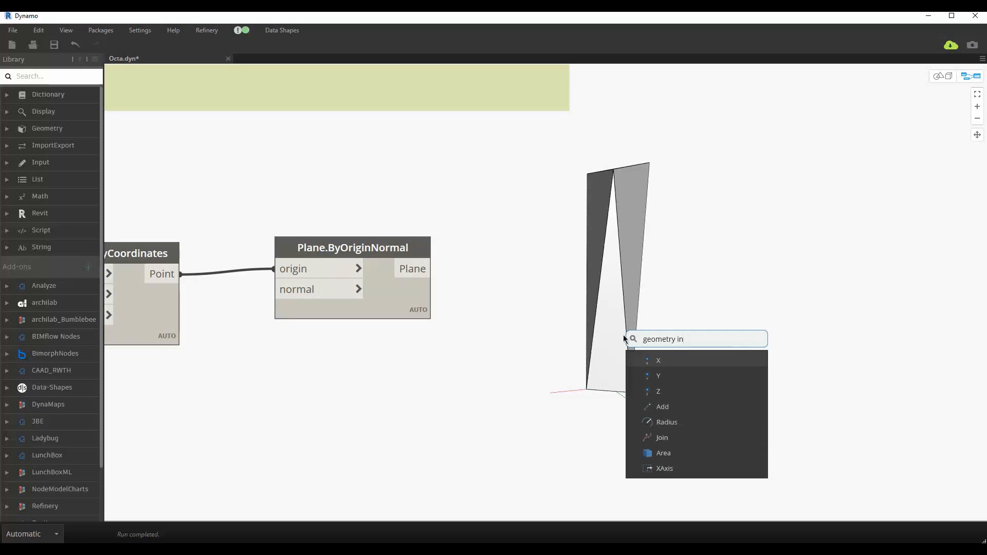
type("tersect")
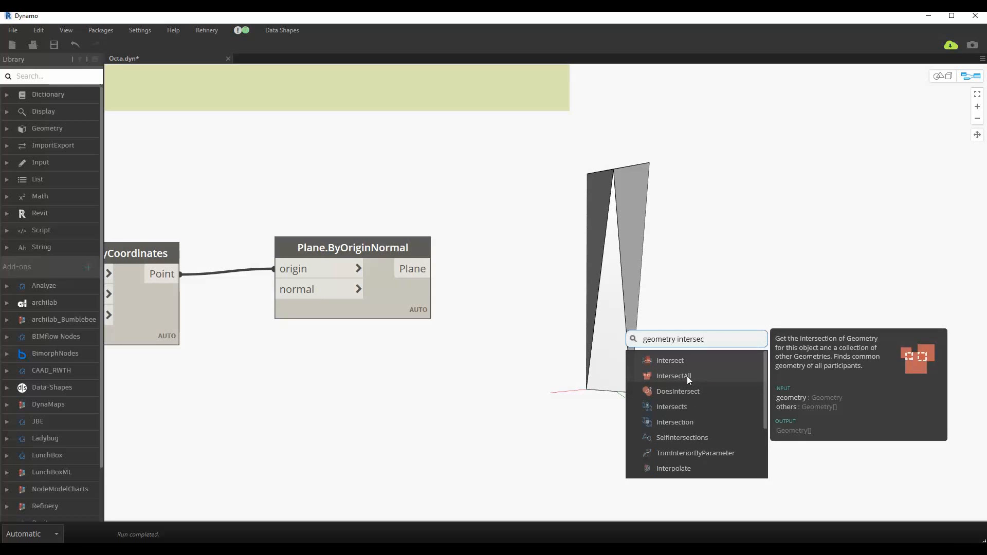
key("Escape")
left_click_drag(712, 384, 678, 202)
left_click_drag(431, 268, 652, 250)
Step: Move Geometry.IntersectAll up beyond the deform groups and bring the List.Join node that collects all surfaces down towards it
scroll(677, 276, "up", 5)
scroll(674, 273, "down", 3)
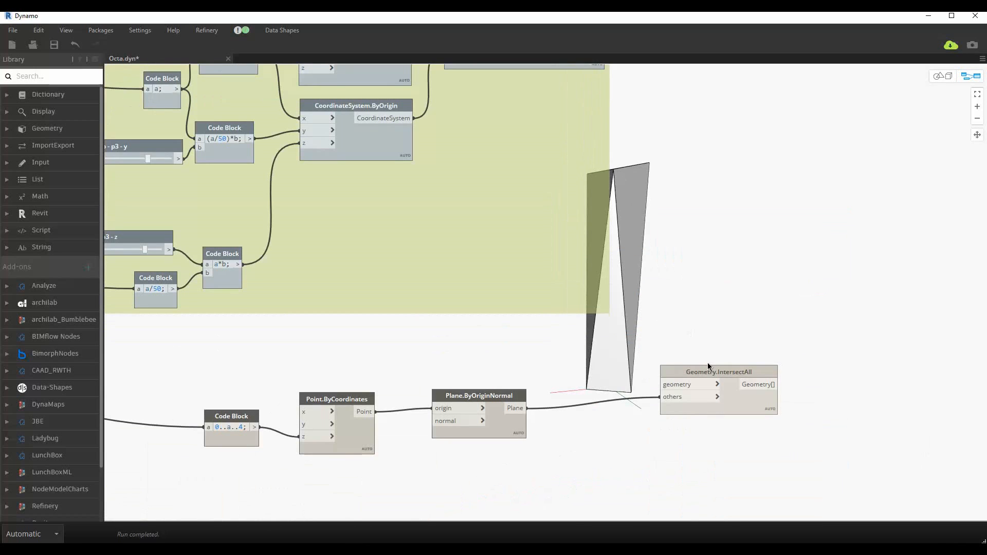
left_click_drag(735, 371, 836, 161)
middle_click_drag(837, 161, 704, 434)
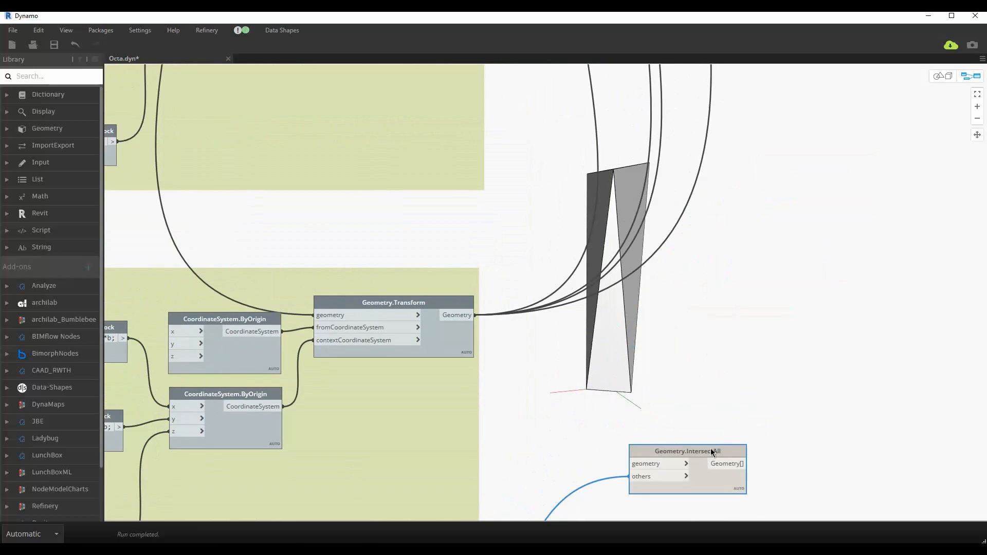
scroll(709, 450, "down", 4)
middle_click_drag(839, 173, 588, 396)
scroll(591, 396, "down", 5)
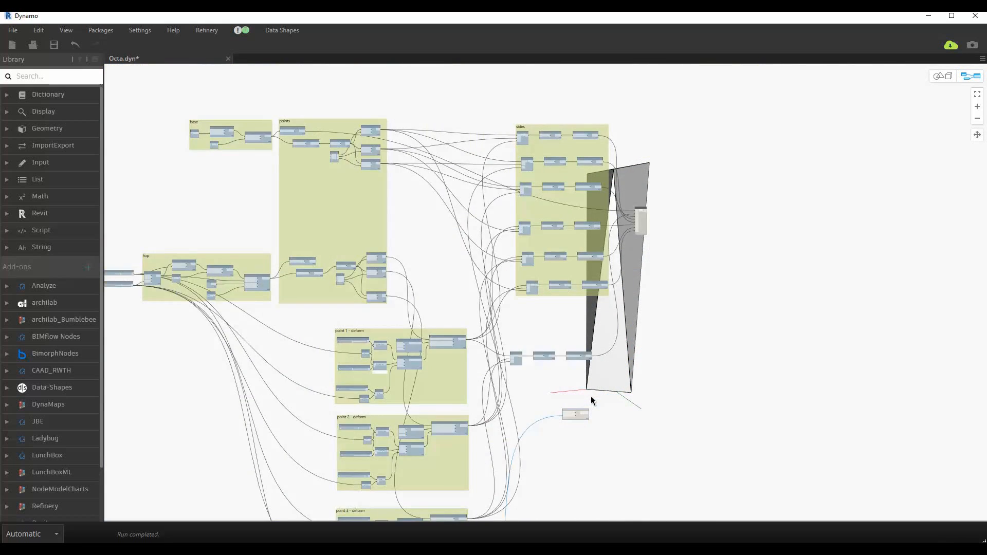
scroll(590, 408, "up", 3)
left_click_drag(586, 409, 708, 277)
left_click_drag(600, 210, 640, 430)
left_click(591, 442)
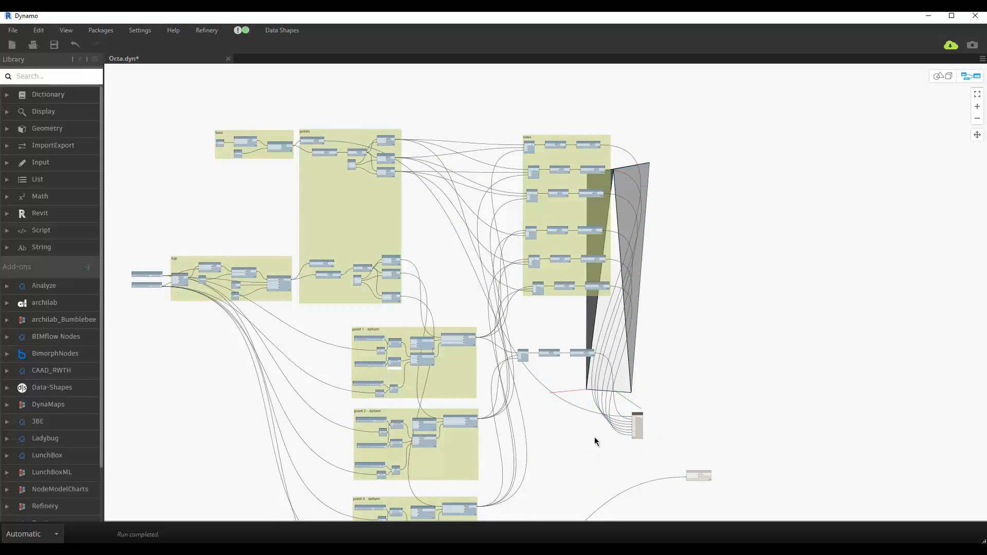
Step: Place List.Join and Geometry.IntersectAll close together and pin the output preview of List.Join
middle_click_drag(593, 439, 575, 298)
scroll(698, 376, "up", 5)
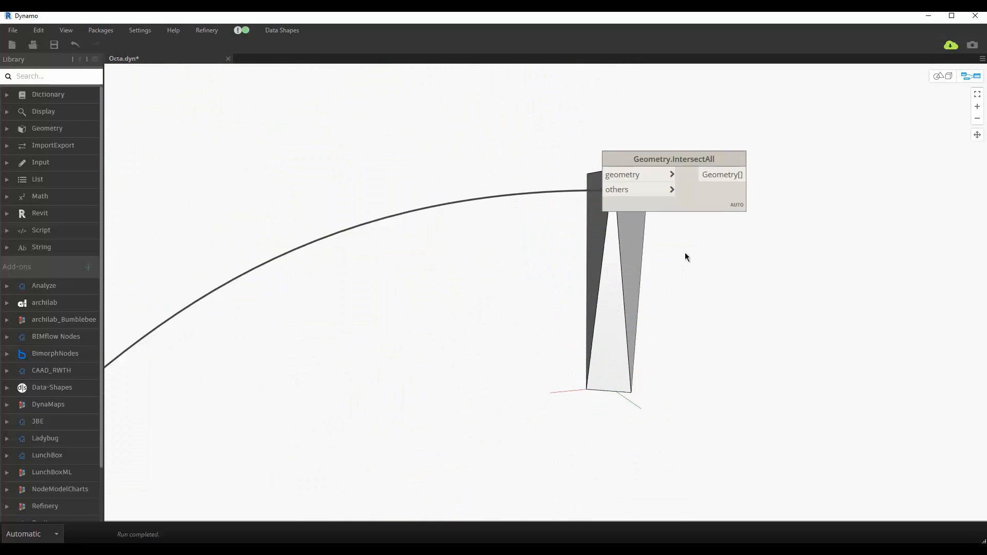
left_click_drag(662, 159, 577, 84)
middle_click_drag(411, 103, 467, 282)
left_click(433, 179)
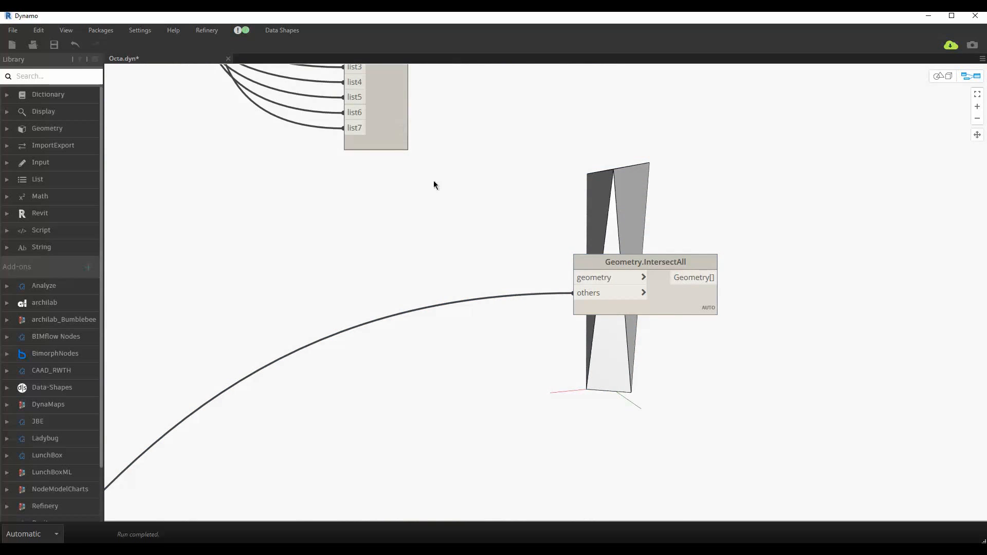
left_click_drag(396, 128, 451, 231)
left_click(537, 173)
scroll(551, 245, "up", 3)
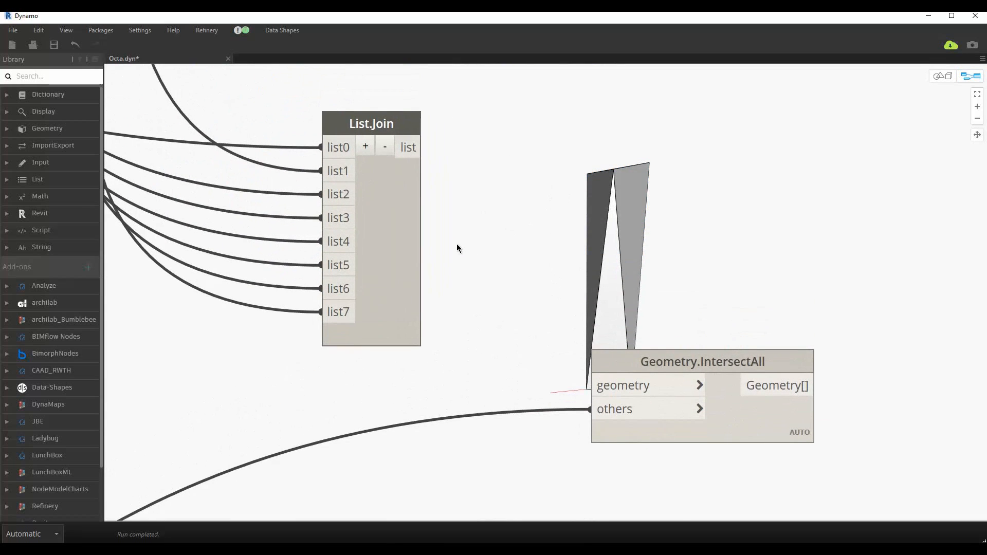
mouse_move(409, 363)
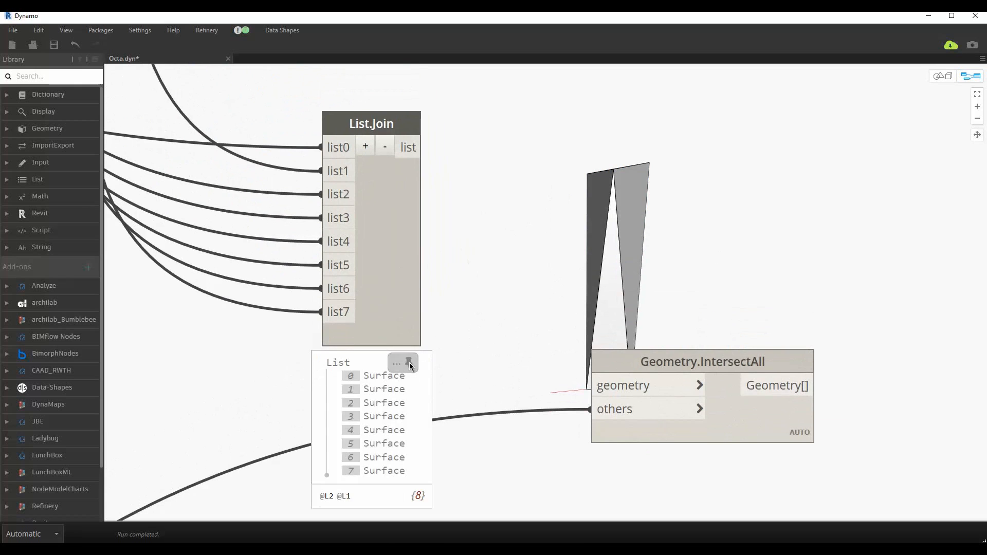
left_click_drag(385, 302, 334, 196)
left_click(467, 204)
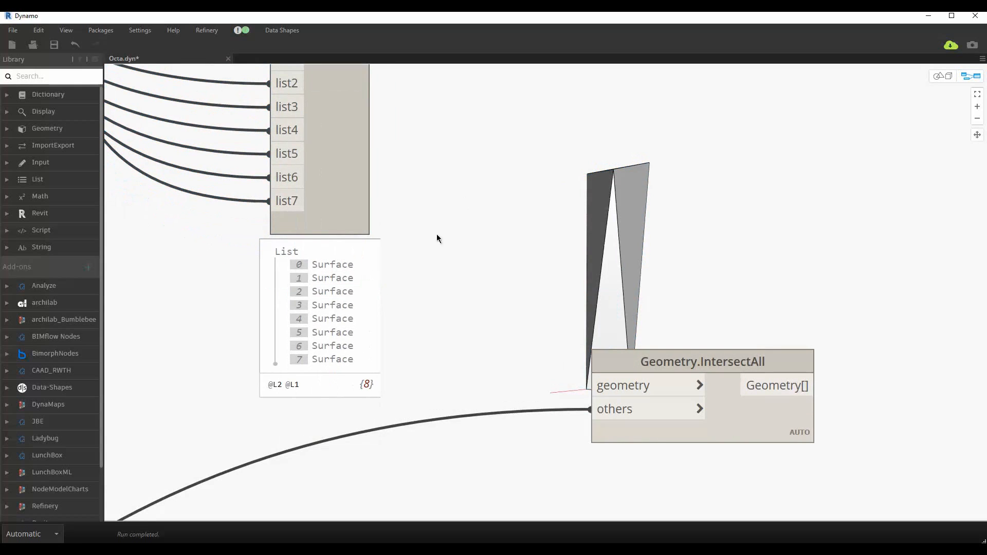
Step: Add a PolySurface.ByJoinedSurfaces node beside List.Join and connect the joined list to its surfaces input
right_click(473, 219)
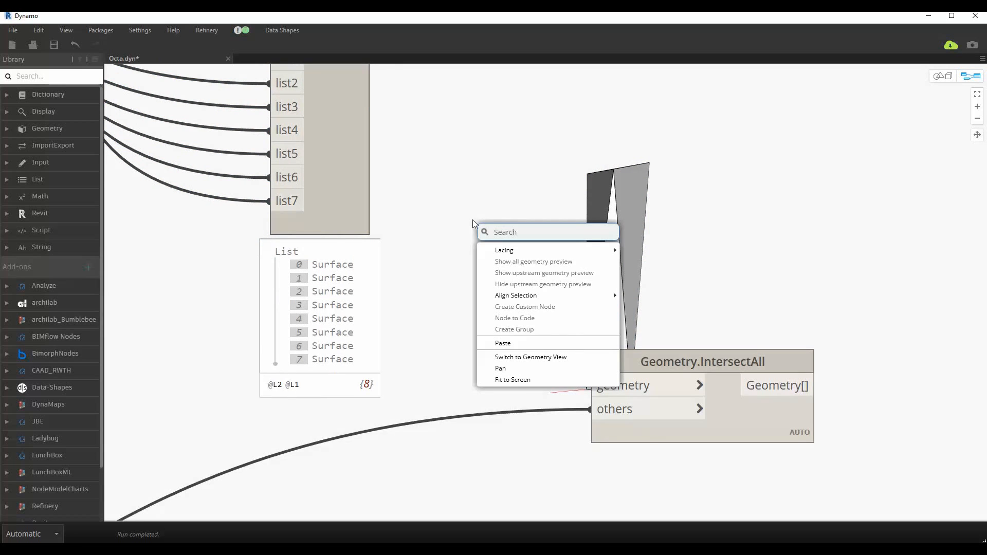
type("by joined")
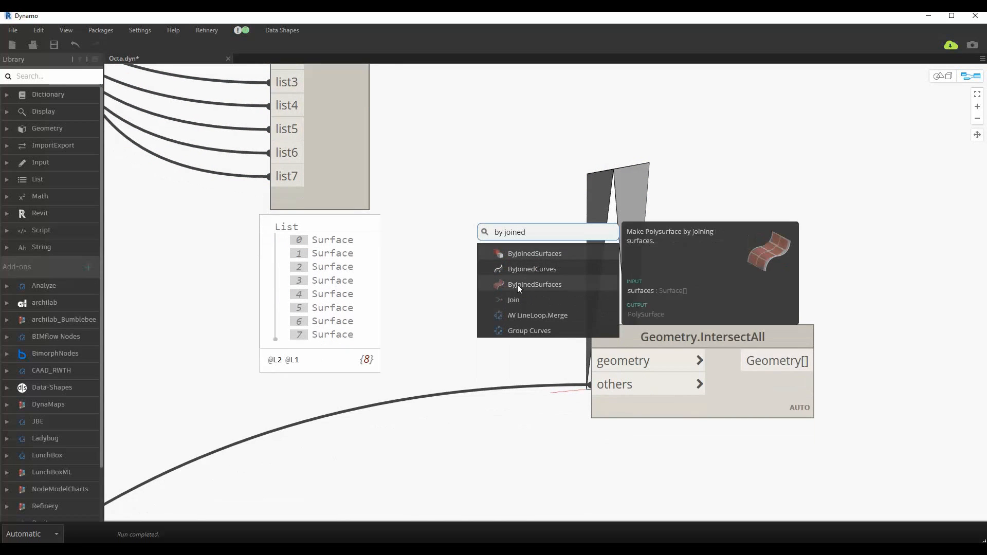
left_click(517, 284)
left_click_drag(546, 300, 483, 124)
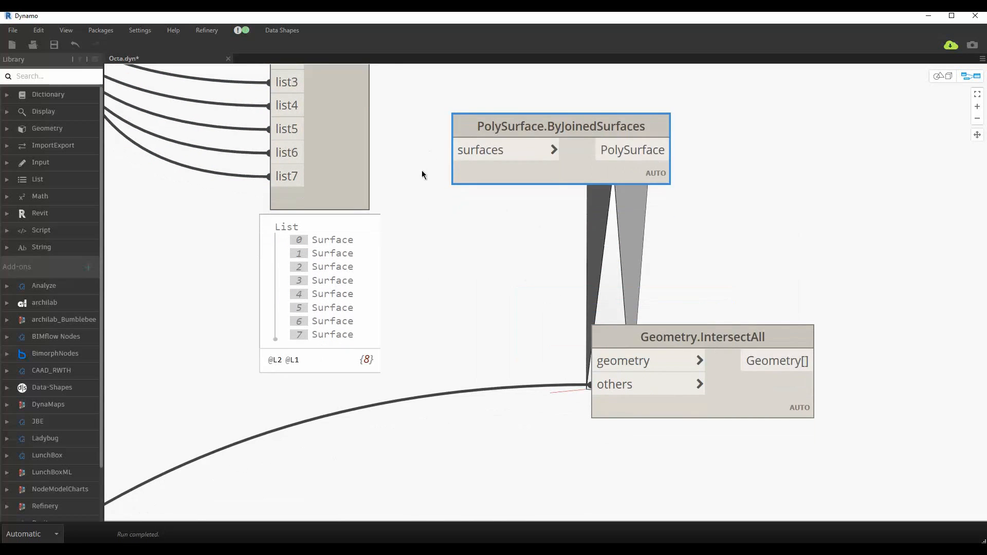
middle_click_drag(422, 171, 421, 294)
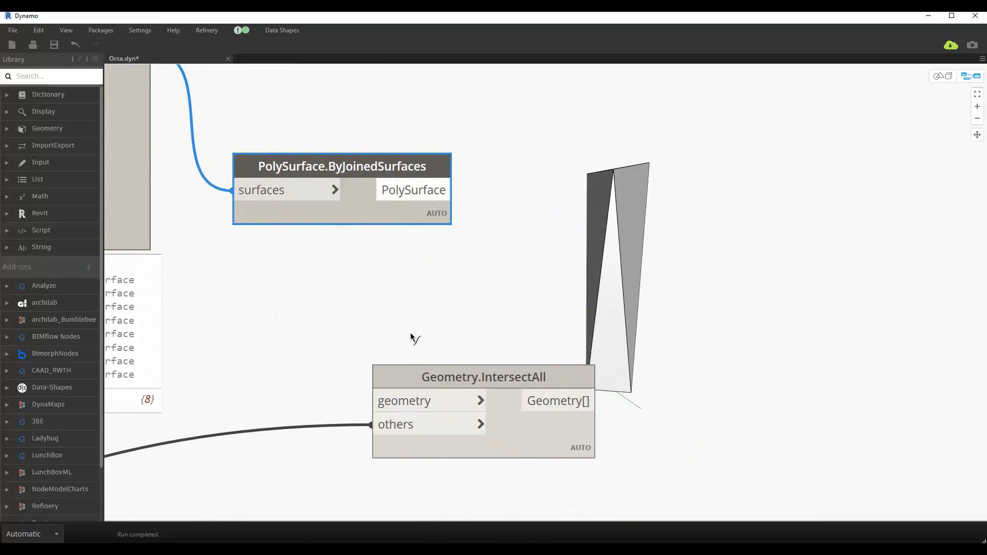
Step: Connect the PolySurface output to the geometry input of Geometry.IntersectAll and place that node below and beyond PolySurface.ByJoinedSurfaces
left_click(454, 190)
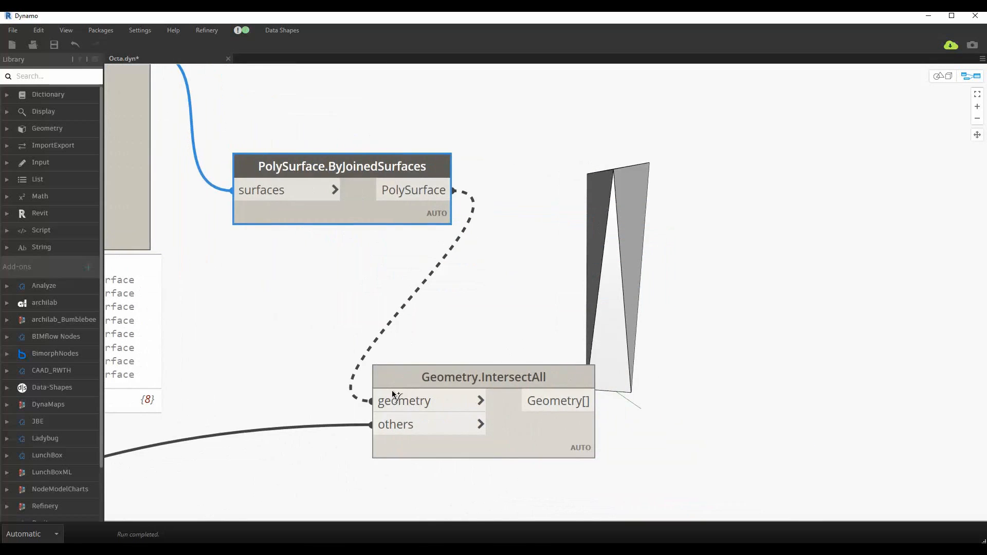
left_click(393, 392)
left_click_drag(428, 381, 560, 348)
left_click(560, 259)
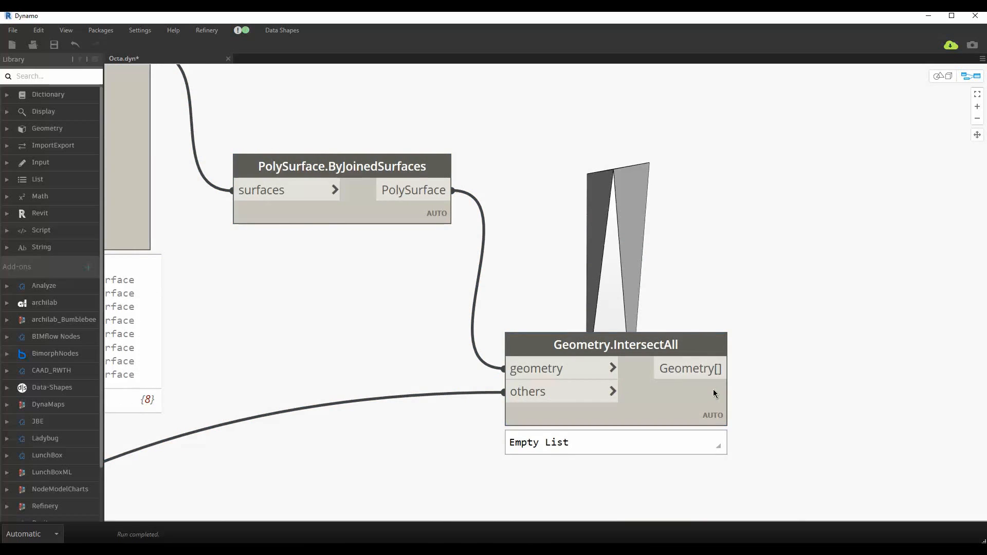
Step: Pin the output preview of Geometry.IntersectAll, set the node's lacing to Longest, and shift the node slightly
left_click(716, 443)
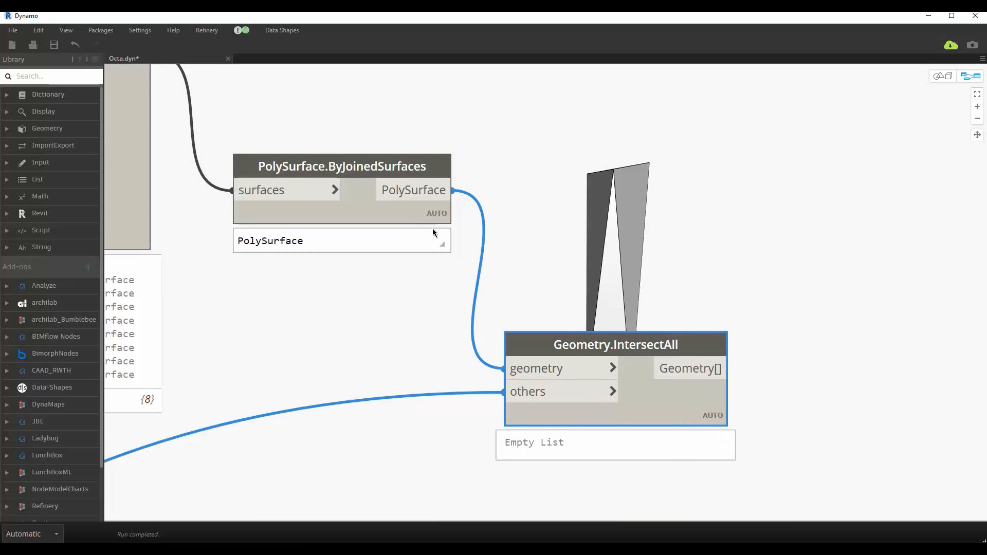
left_click(583, 180)
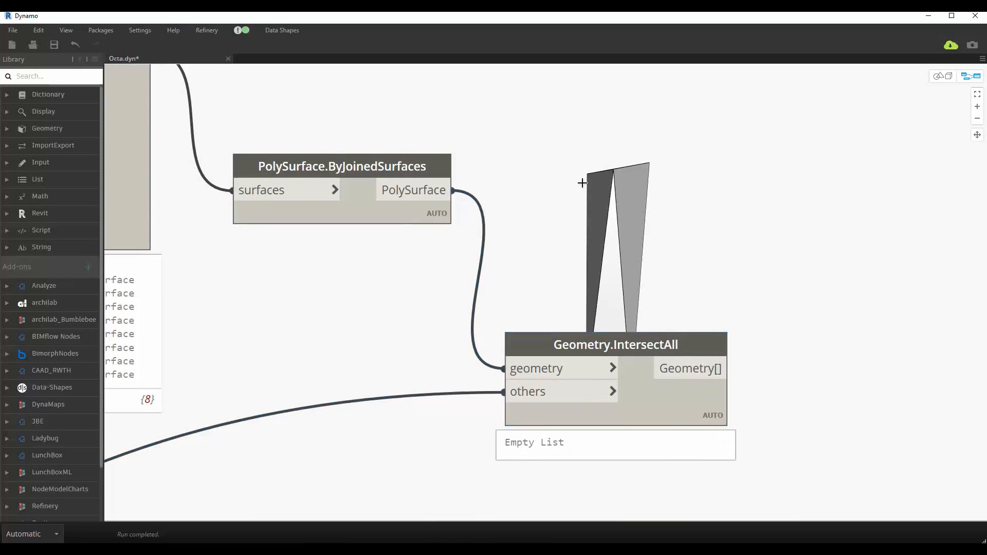
left_click(723, 420)
right_click(723, 419)
mouse_move(792, 344)
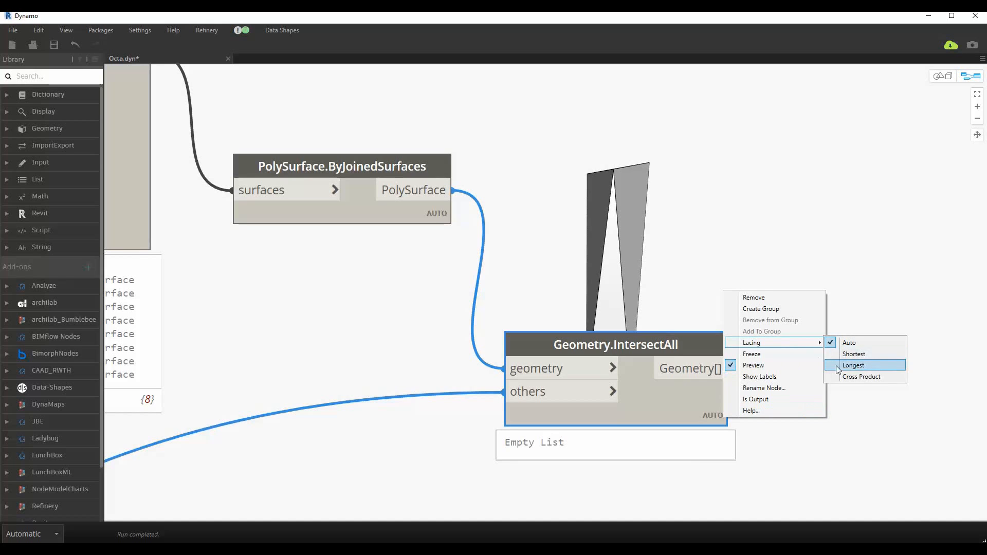
left_click(852, 365)
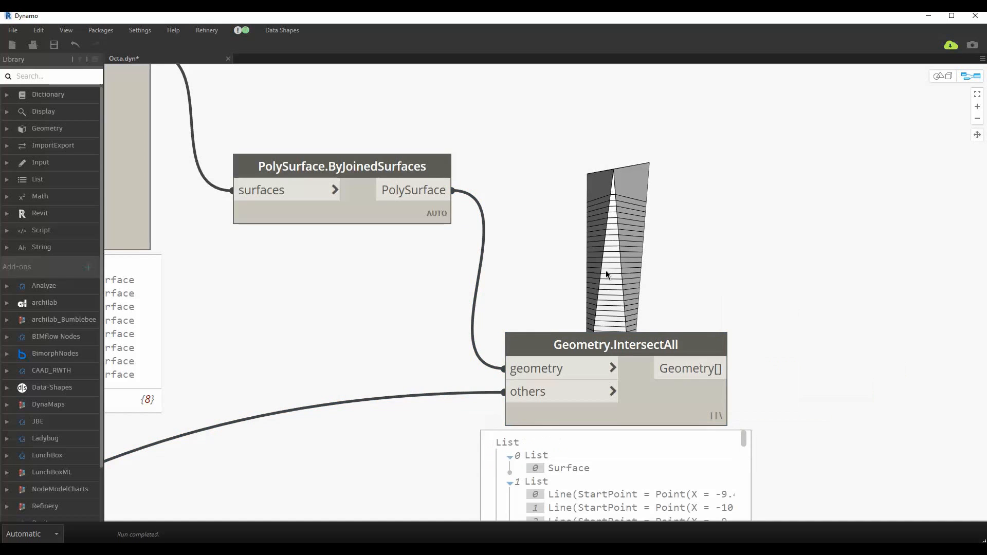
left_click_drag(661, 409, 619, 400)
Step: Examine the horizontal intersection lines across the form's height from several angles in the 3D view
key("ctrl+b")
mouse_move(751, 386)
right_mouse_down()
mouse_move(771, 410)
mouse_move(761, 398)
mouse_move(751, 405)
right_mouse_up()
key("ctrl+b")
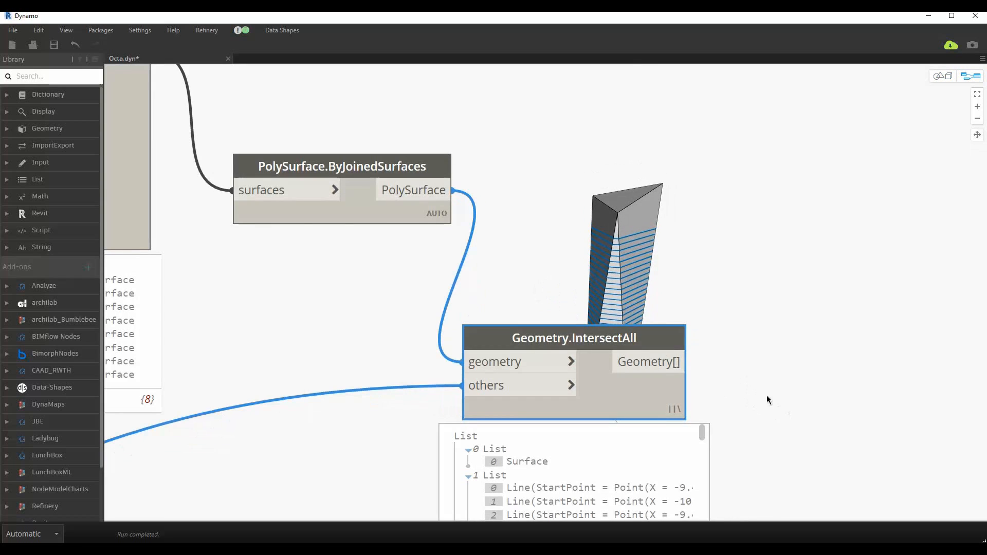
right_click(765, 393)
left_click(723, 369)
middle_click_drag(769, 339, 538, 270)
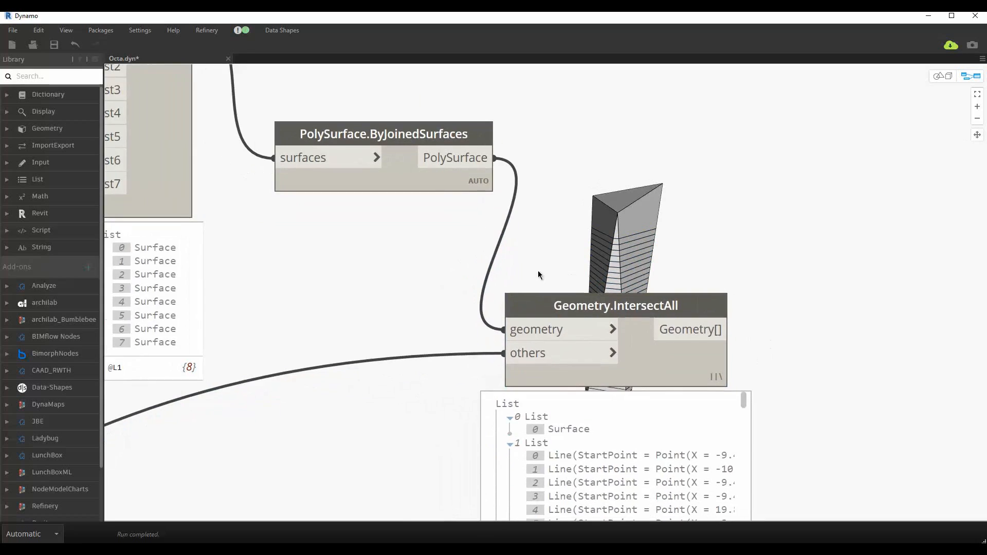
key("ctrl+b")
scroll(661, 369, "down", 2)
right_click_drag(663, 368, 663, 315)
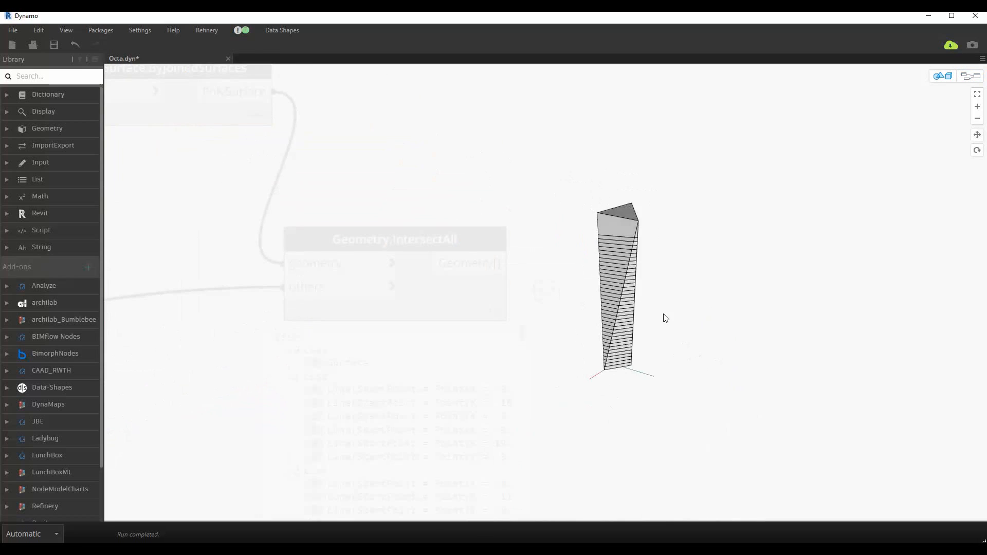
scroll(630, 282, "up", 4)
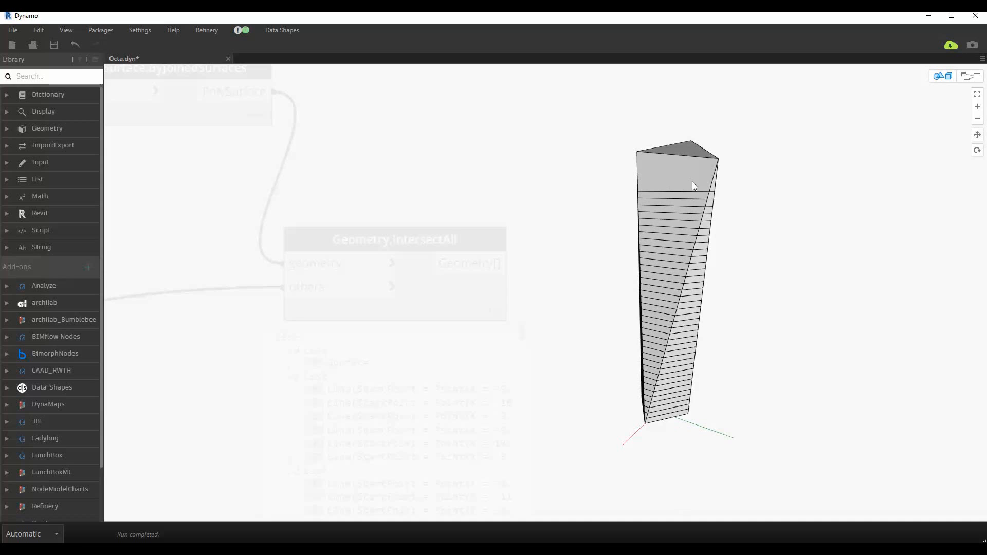
right_click_drag(720, 198, 623, 254)
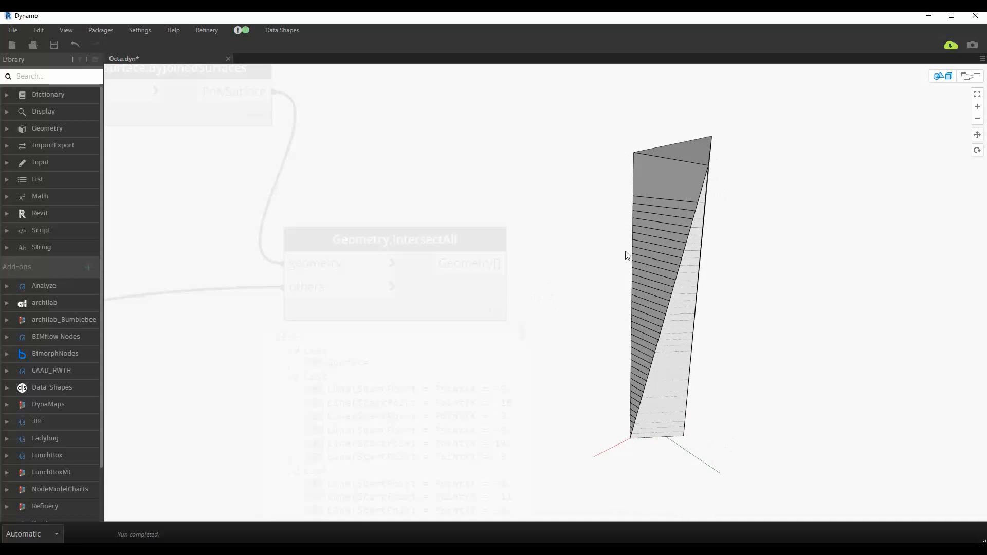
Step: Return to the graph and locate the Surface.ByPatch node fed by the joined points of the deform groups
key("ctrl+b")
scroll(512, 356, "down", 3)
scroll(577, 325, "down", 5)
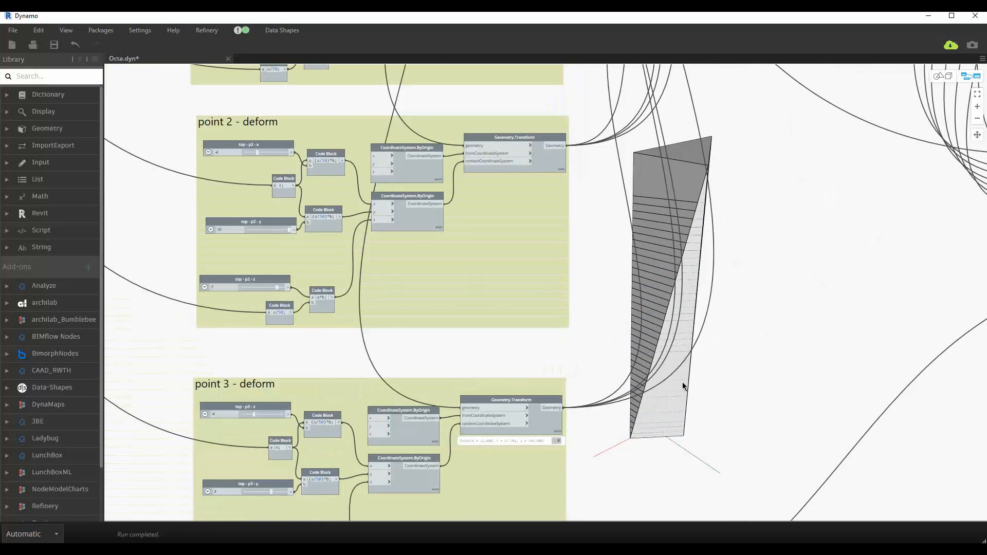
scroll(591, 298, "down", 1)
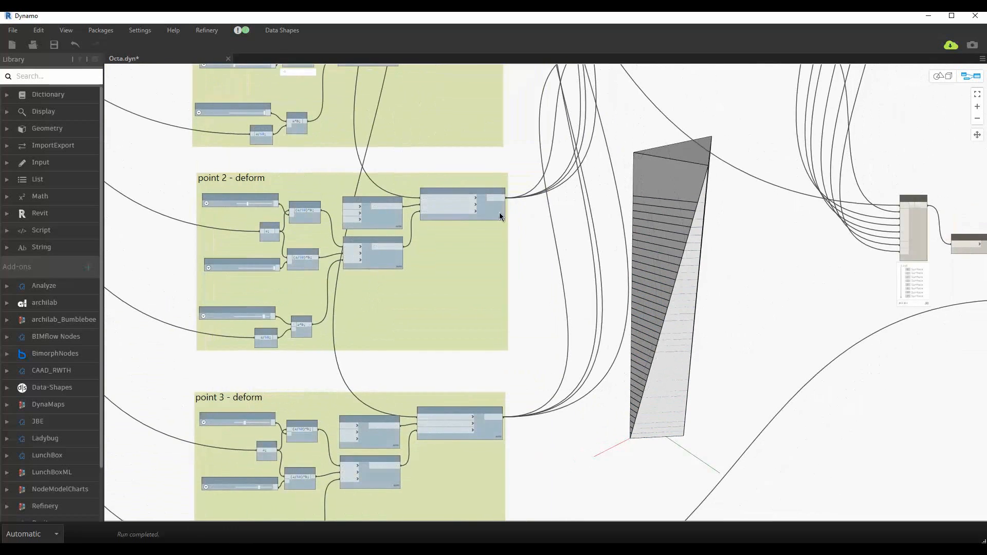
scroll(499, 212, "up", 3)
middle_click_drag(514, 458, 489, 493)
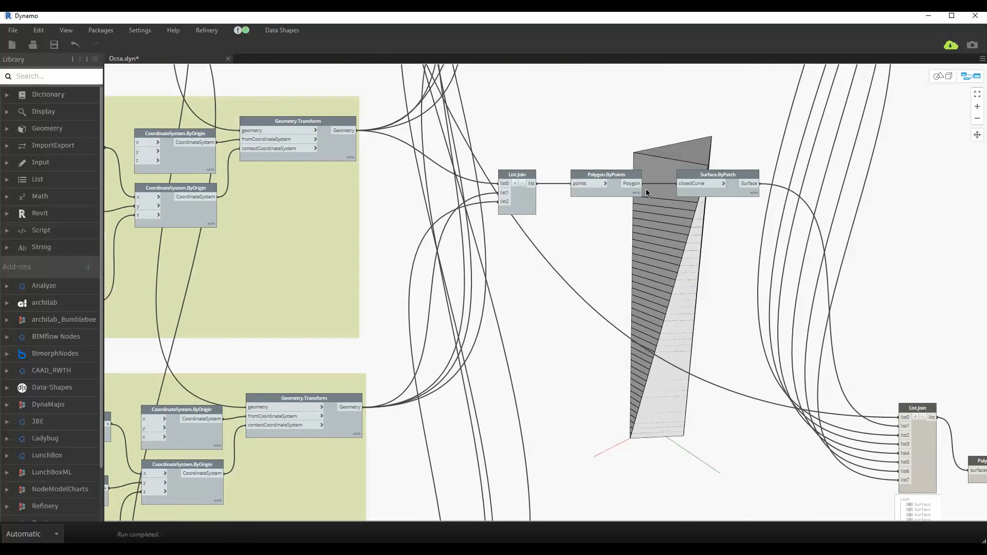
left_click(736, 174)
right_click(689, 249)
left_click(720, 288)
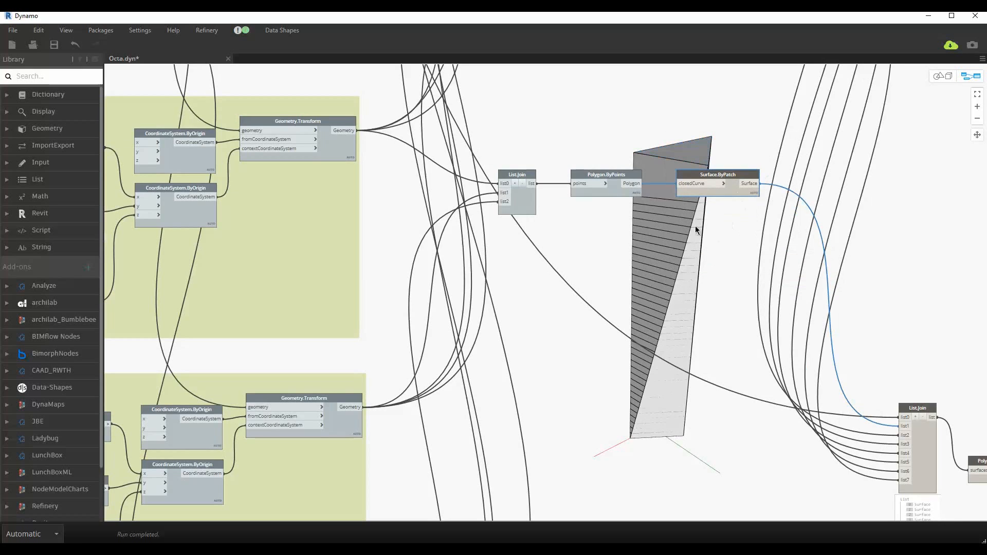
right_click(698, 228)
left_click(736, 280)
Step: Add a BoundingBox.ByGeometry node and connect the Surface output of that Surface.ByPatch node to its geom input
right_click(629, 288)
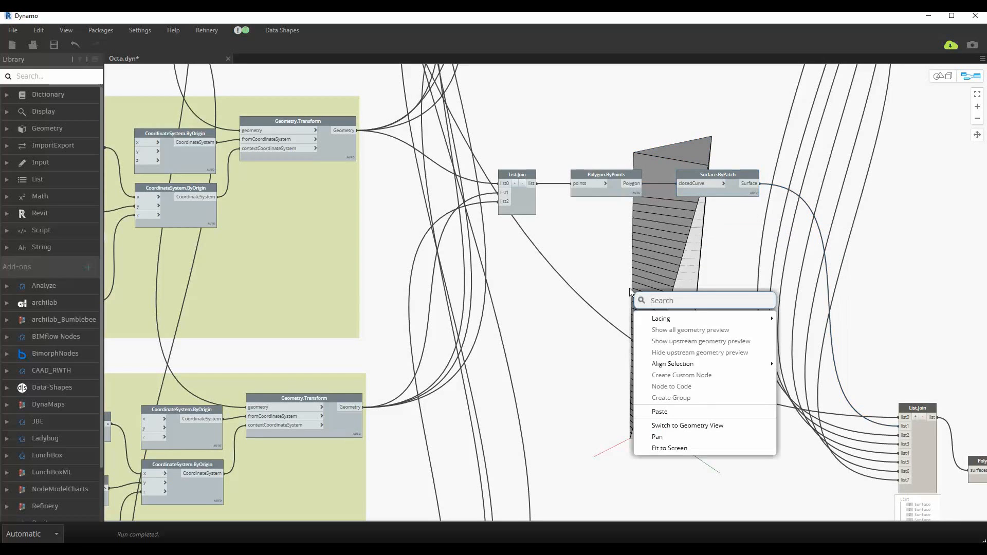
type("bound")
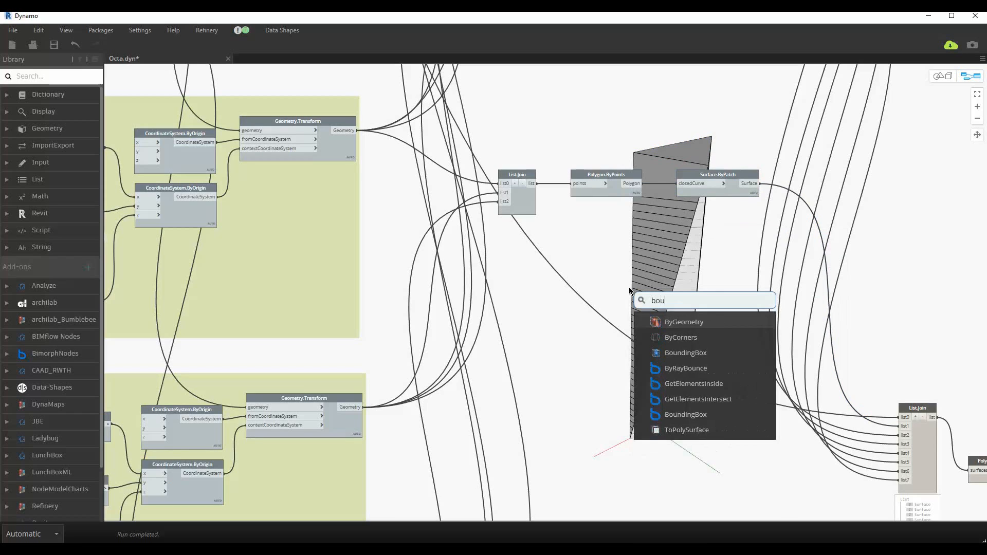
left_click(699, 324)
left_click_drag(721, 339, 745, 201)
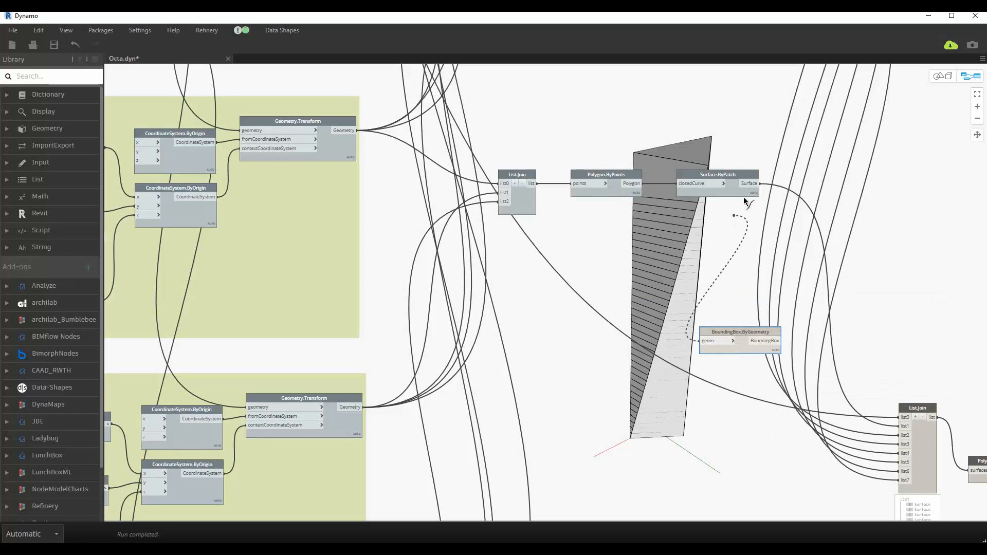
left_click(759, 183)
middle_click_drag(758, 368, 462, 229)
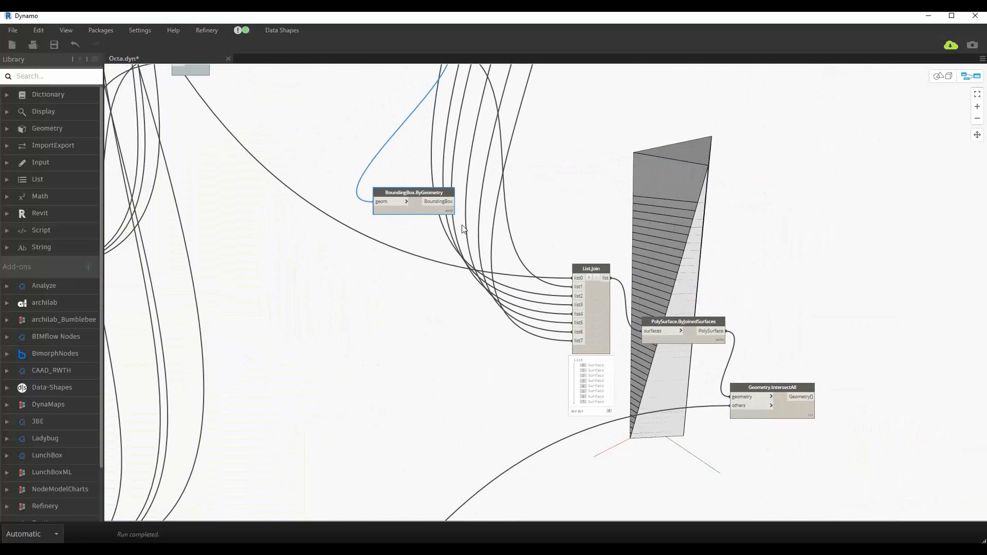
Step: Move the BoundingBox.ByGeometry node below the List.Join node and check its output preview
left_click_drag(426, 192, 566, 456)
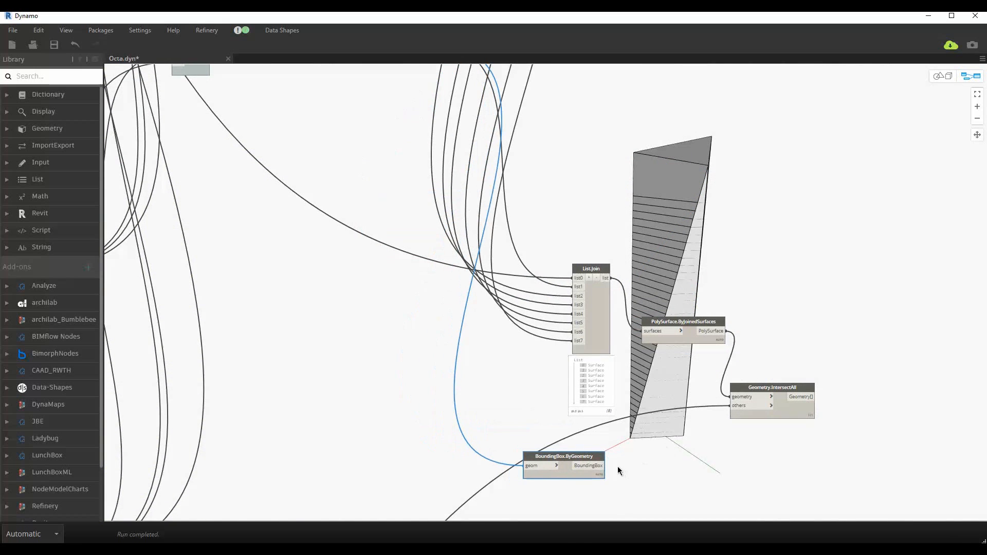
scroll(618, 467, "up", 1)
scroll(594, 424, "up", 5)
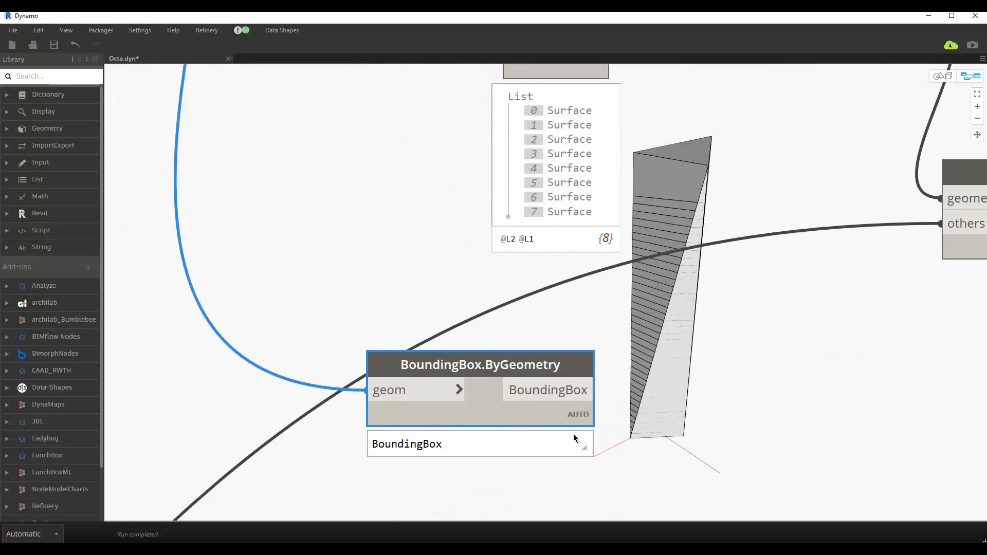
mouse_move(574, 442)
left_click_drag(565, 411, 551, 407)
left_click(637, 418)
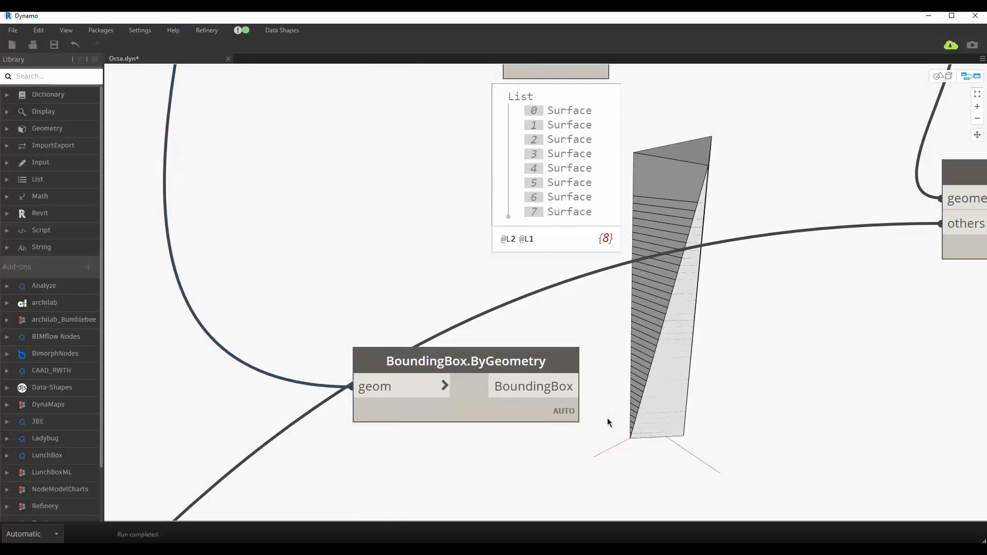
Step: Add a BoundingBox.MaxPoint node beside BoundingBox.ByGeometry, feed it the BoundingBox output and preview the resulting point
middle_click_drag(699, 452, 621, 402)
right_click(596, 329)
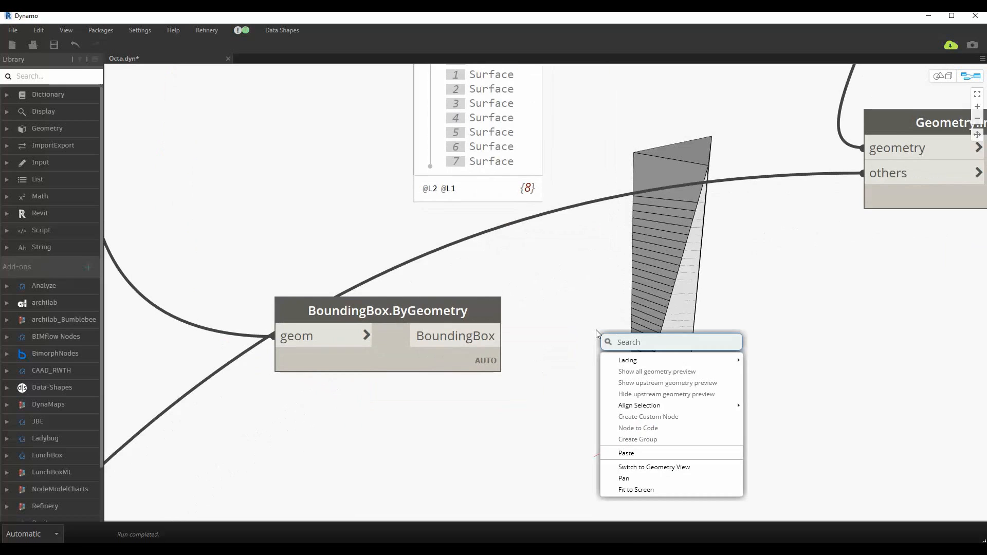
type("ma")
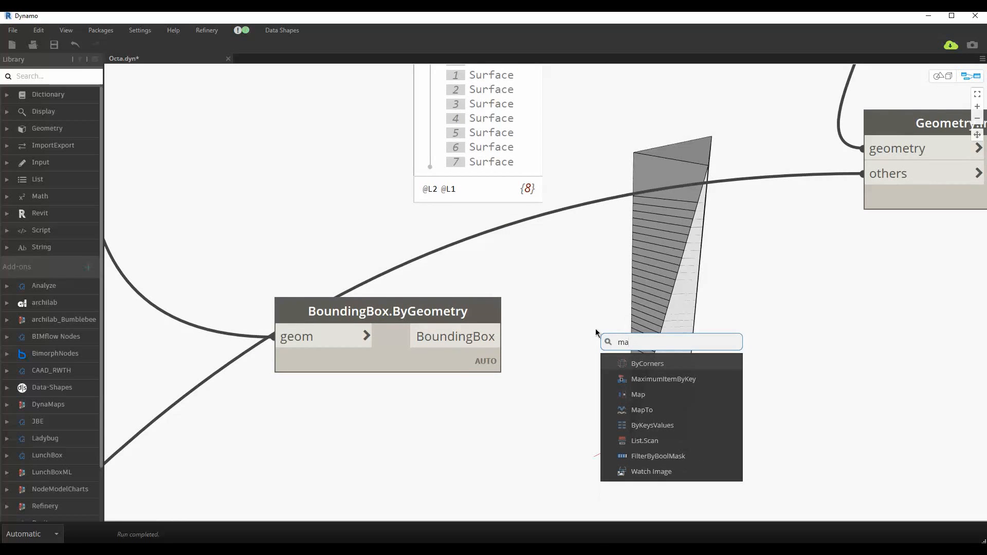
type("x")
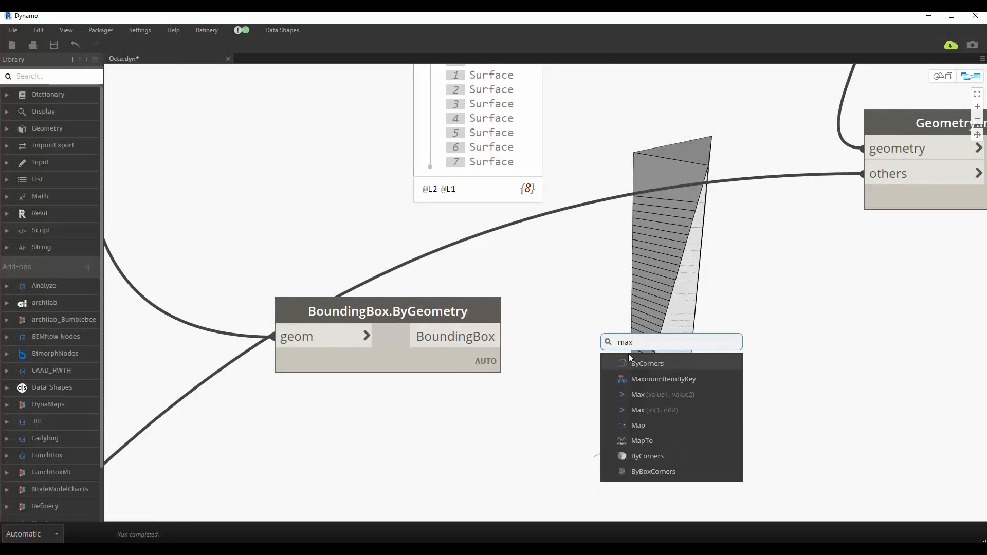
type("imum")
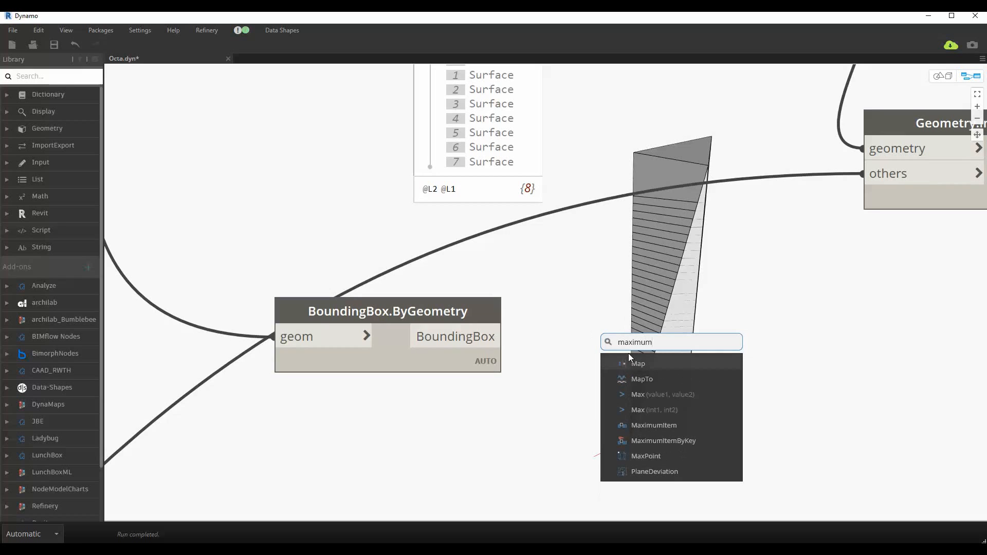
scroll(668, 444, "down", 1)
left_click(661, 441)
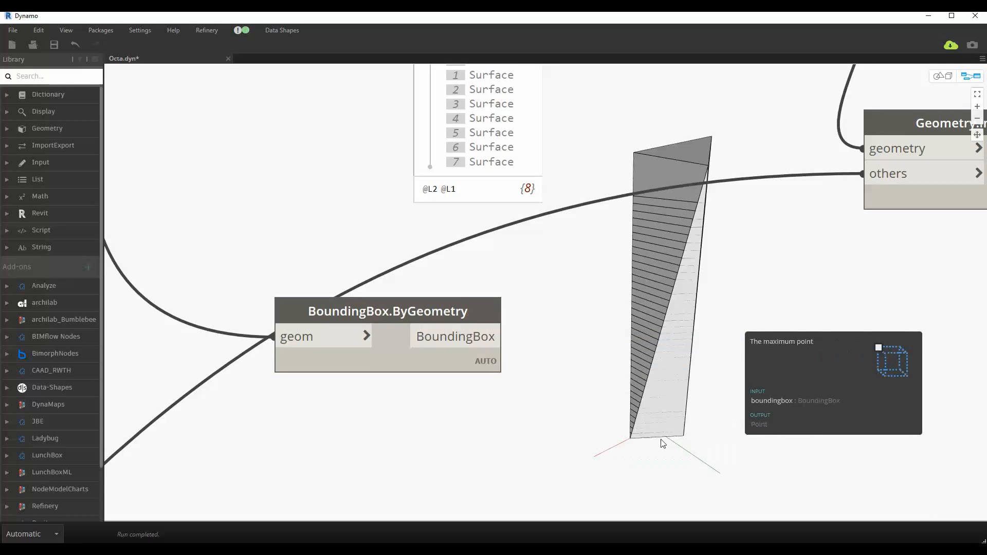
left_click_drag(674, 445, 573, 315)
left_click_drag(504, 336, 572, 355)
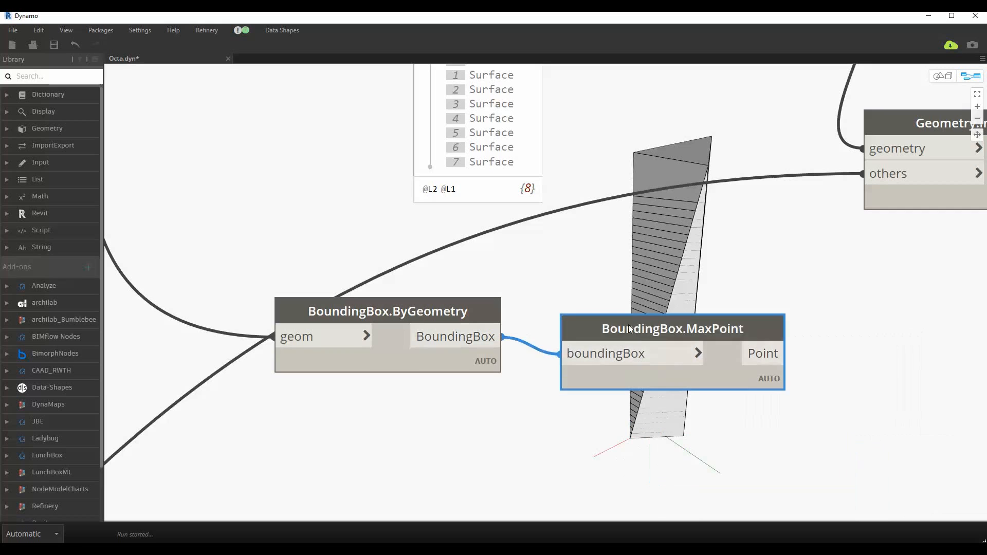
left_click_drag(773, 370, 737, 343)
mouse_move(734, 386)
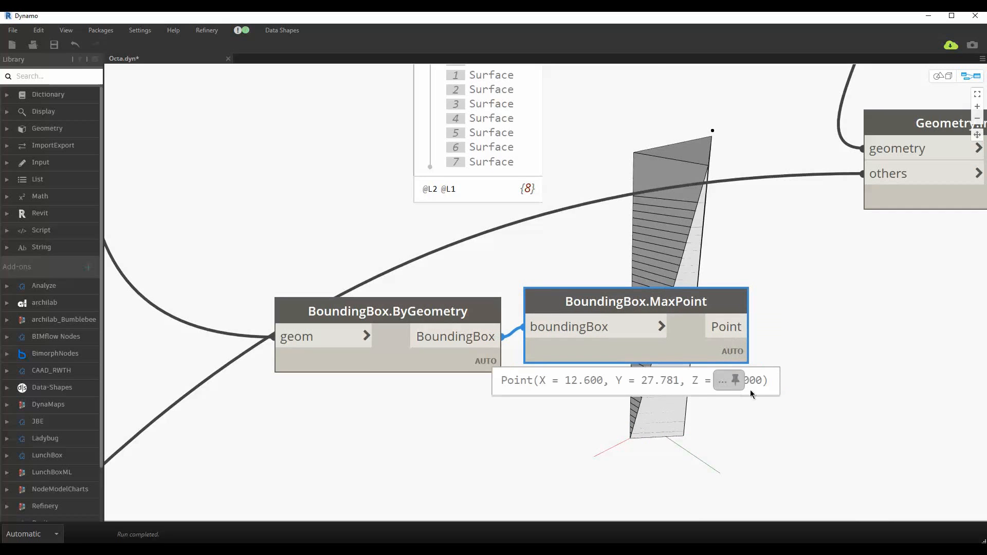
Step: Add a Point.Z node and connect the Point output of BoundingBox.MaxPoint to its point input
middle_click_drag(706, 390, 514, 375)
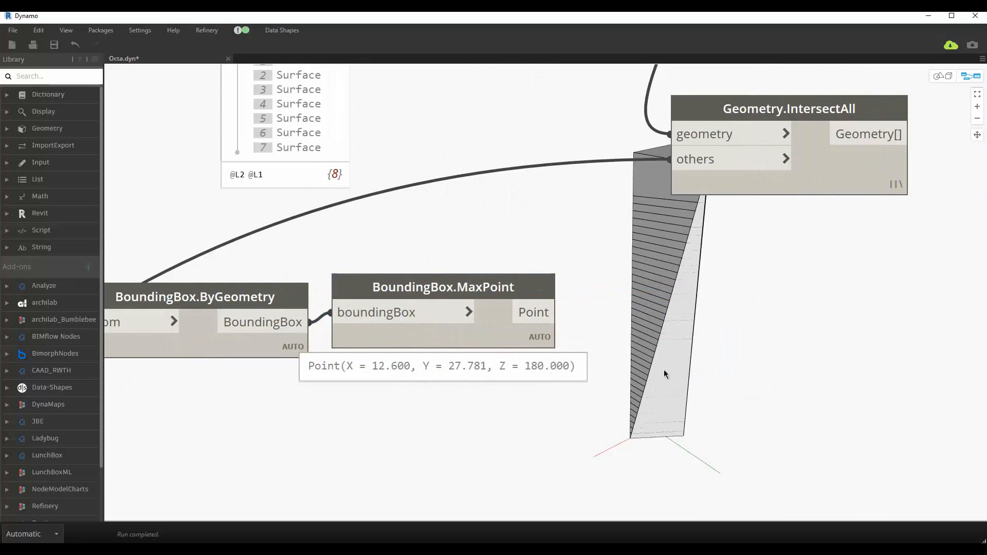
middle_click_drag(664, 369, 606, 359)
right_click(636, 355)
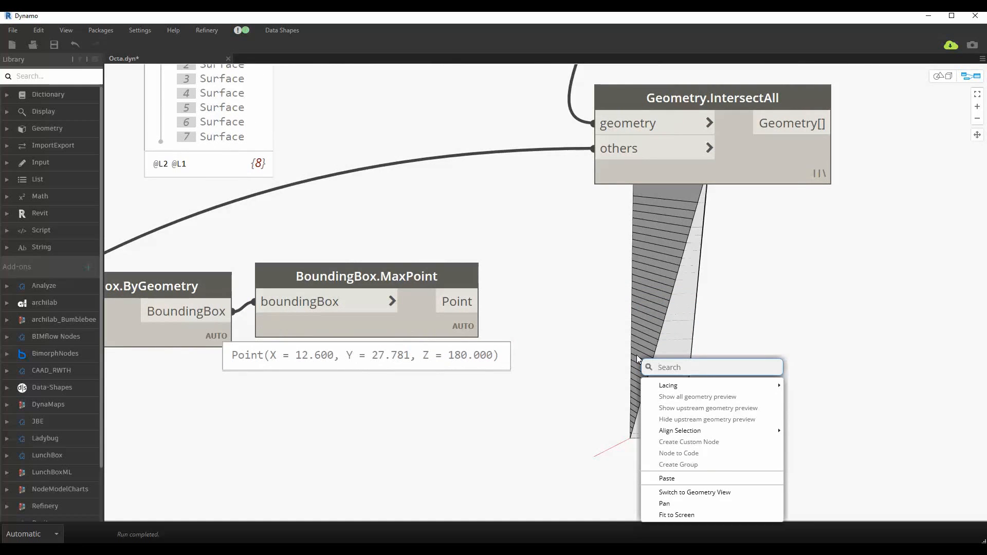
type("point z a")
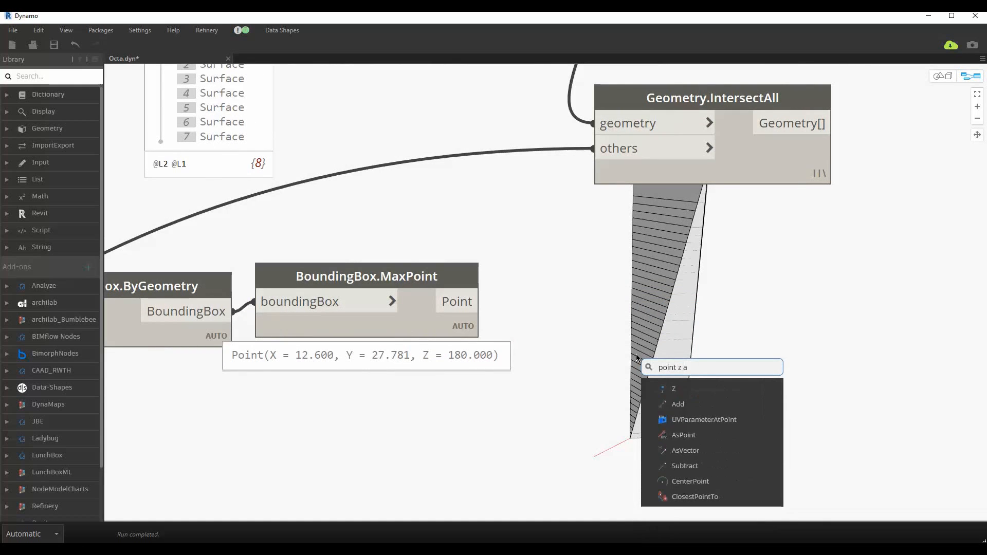
left_click(674, 389)
left_click_drag(481, 302, 549, 298)
left_click_drag(694, 323, 631, 239)
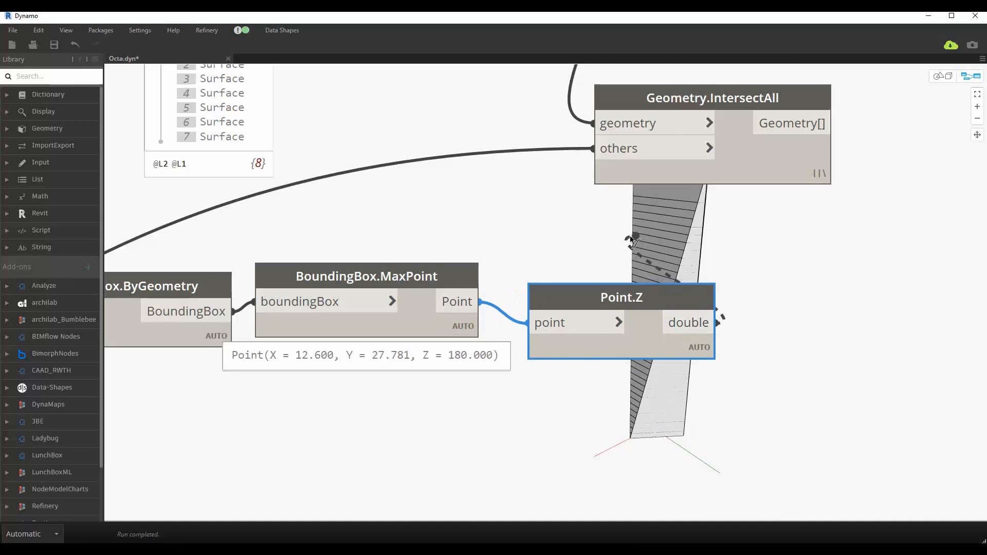
left_click(631, 239)
left_click(465, 328)
Step: Move the two BoundingBox nodes and Point.Z beside the 0..a..4 code block and connect Point.Z's double output to its a input
scroll(534, 372, "down", 5)
left_click_drag(580, 412, 422, 358)
scroll(447, 420, "down", 6)
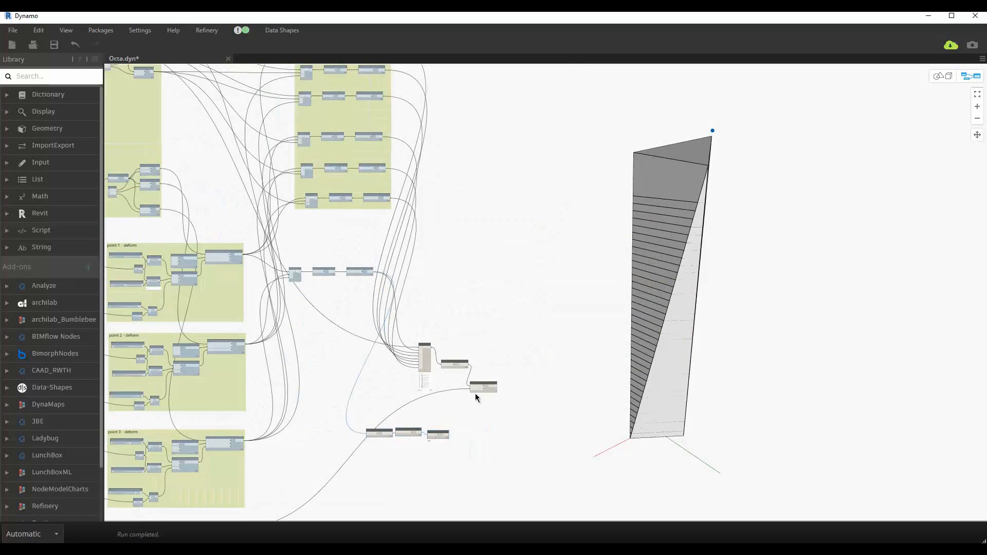
middle_click_drag(475, 397, 574, 251)
left_click_drag(603, 232, 329, 353)
scroll(330, 337, "up", 6)
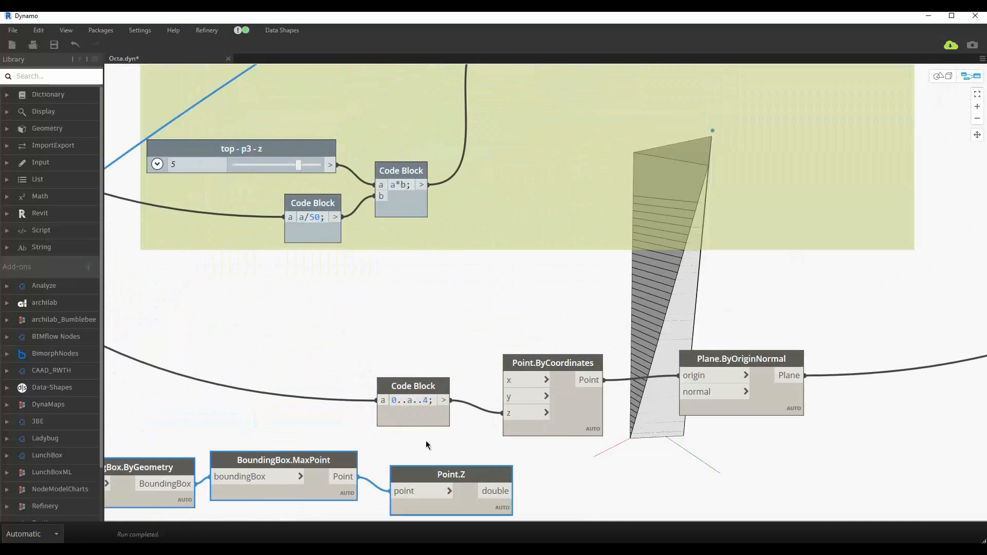
middle_click_drag(425, 440, 449, 372)
left_click_drag(533, 436, 398, 345)
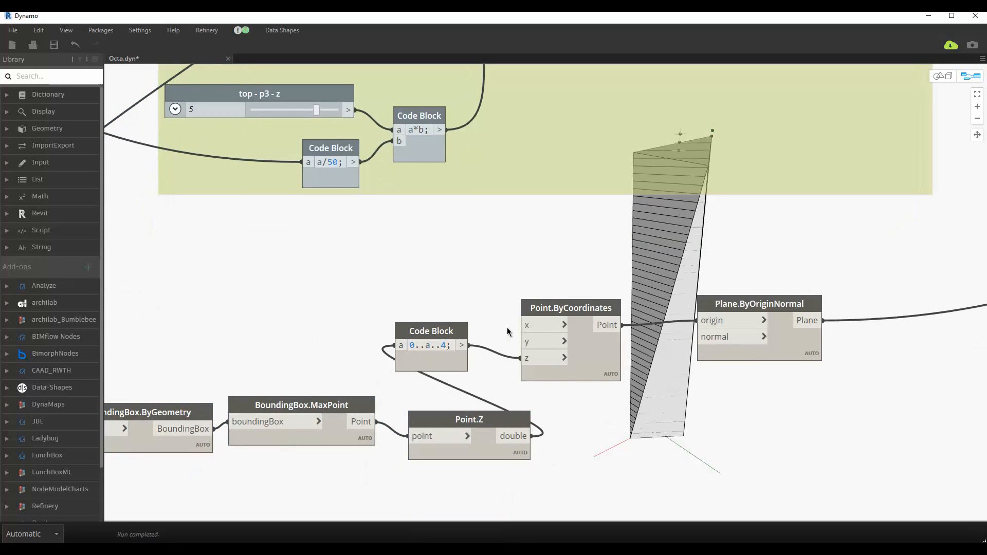
Step: Line up the 0..a..4 code block, Point.ByCoordinates and Plane.ByOriginNormal nodes directly after Point.Z
scroll(578, 290, "down", 3)
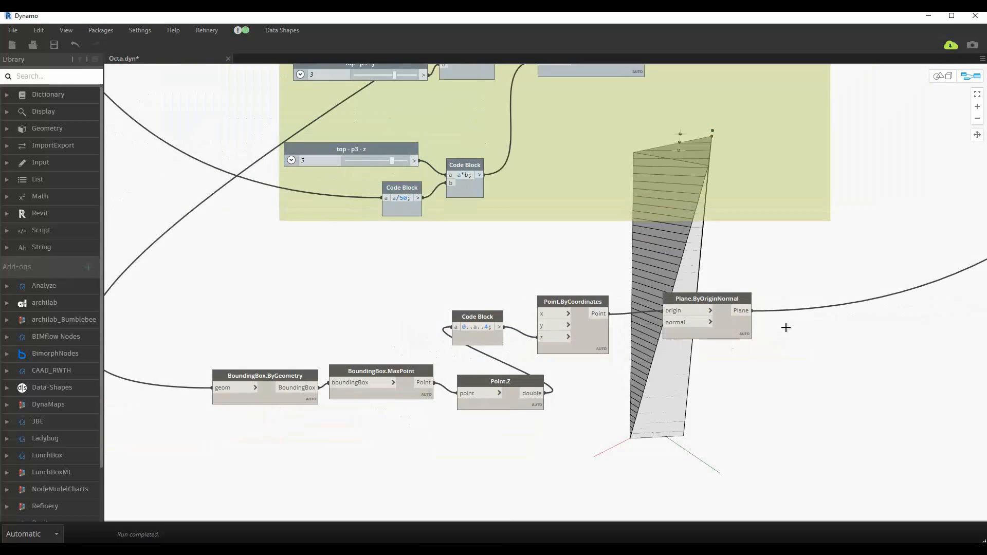
left_click_drag(786, 327, 485, 279)
left_click_drag(488, 318, 603, 384)
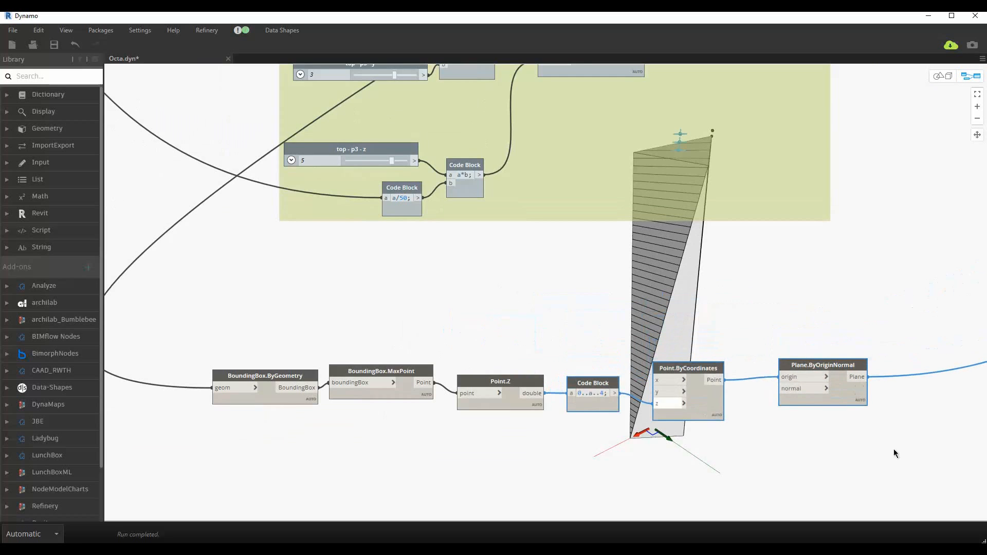
Step: Move the whole chain from BoundingBox.ByGeometry to Plane.ByOriginNormal below List.Join, ahead of Geometry.IntersectAll, and unpin List.Join's output preview
left_click_drag(894, 452, 264, 355)
scroll(379, 368, "down", 3)
left_click_drag(391, 372, 827, 255)
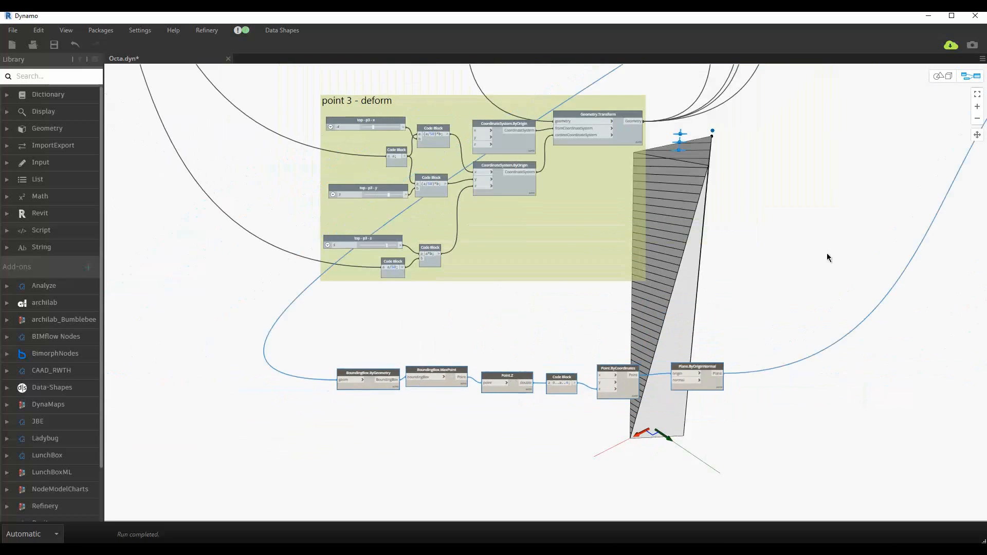
middle_click_drag(827, 255, 297, 456)
scroll(562, 406, "down", 3)
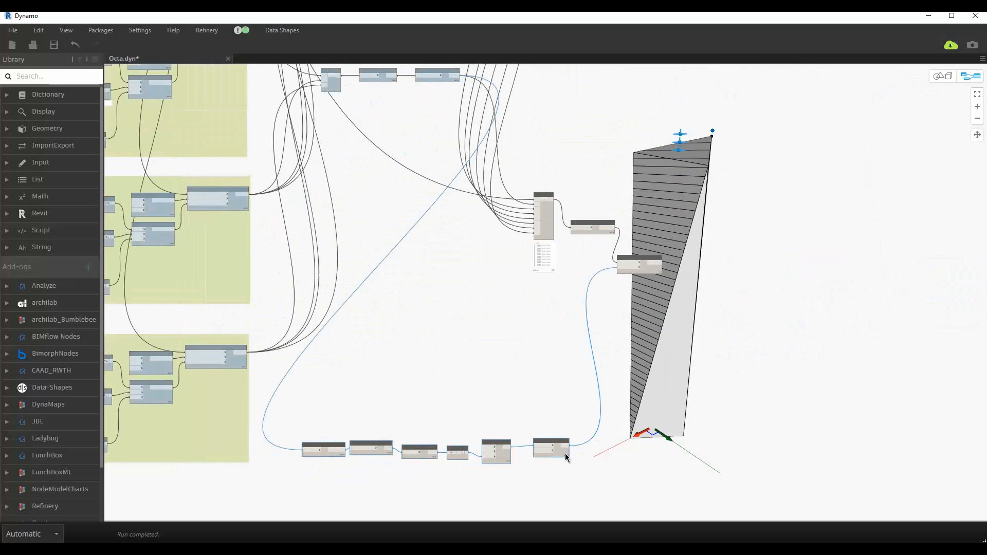
left_click_drag(565, 457, 592, 297)
left_click(550, 241)
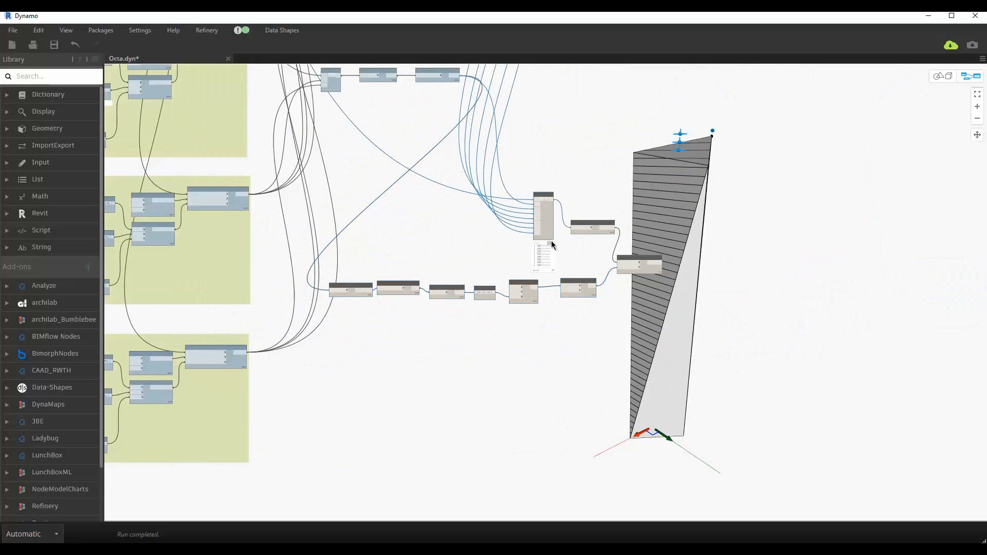
left_click(548, 245)
Step: Examine the slicing lines over the form's full height and around its top from several angles in the 3D view
key("ctrl+b")
scroll(579, 260, "up", 3)
middle_click_drag(579, 261, 570, 332)
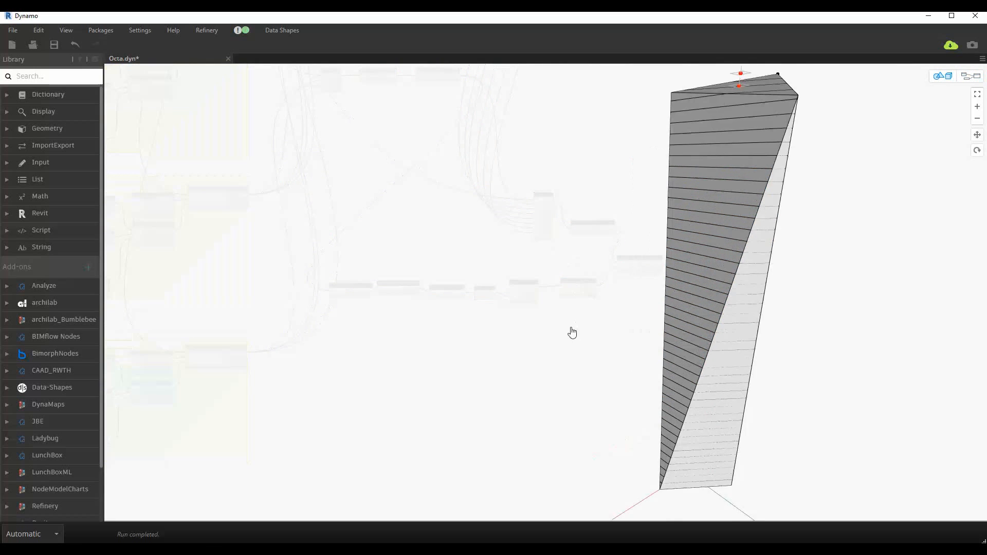
right_click_drag(570, 332, 591, 362)
scroll(709, 307, "up", 2)
scroll(709, 307, "down", 4)
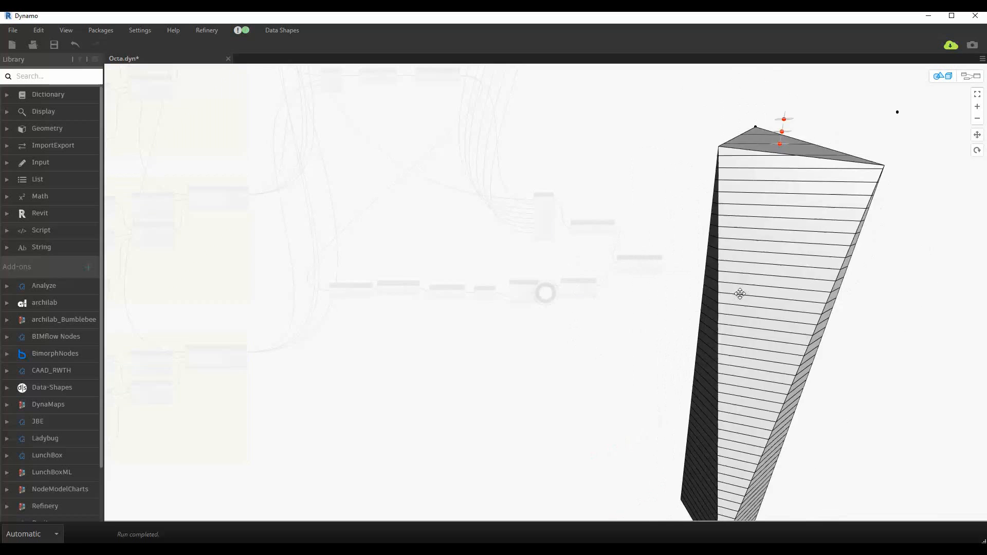
right_click_drag(786, 291, 796, 293)
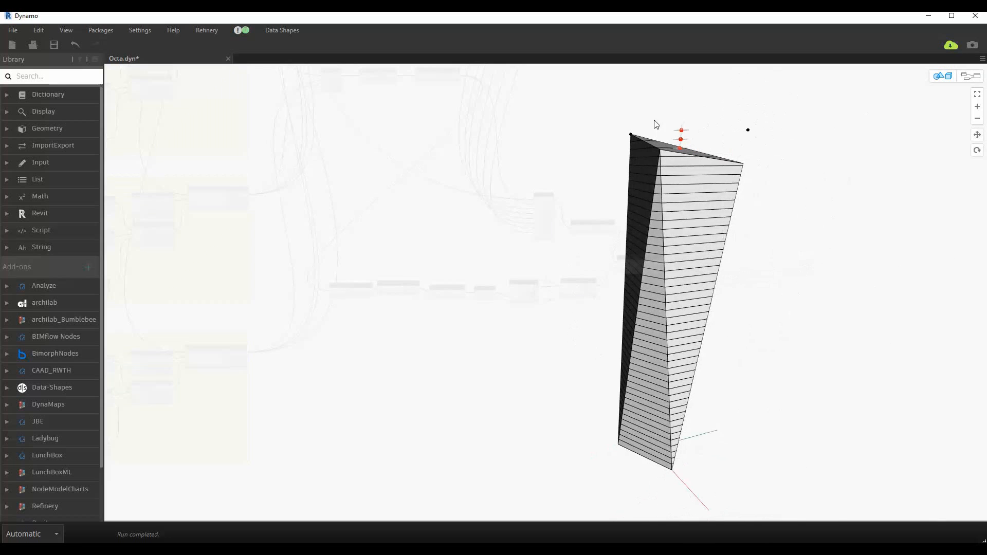
scroll(665, 154, "up", 5)
right_click_drag(689, 128, 646, 107)
key("ctrl+b")
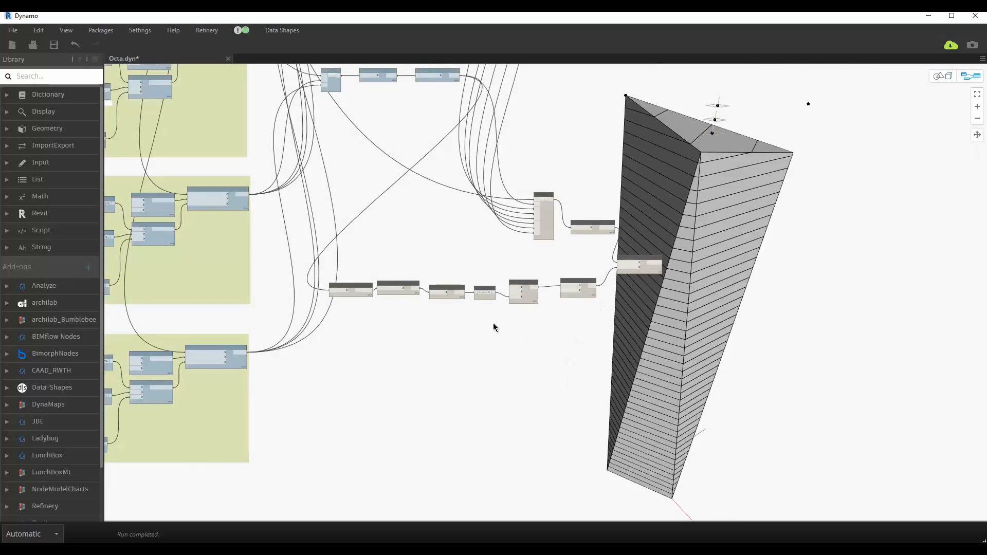
scroll(607, 294, "up", 3)
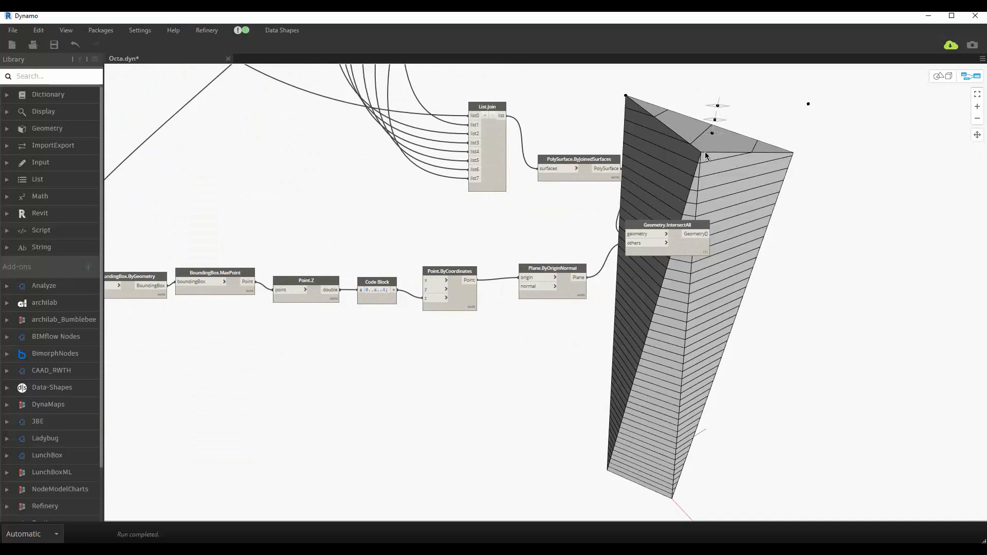
key("ctrl+b")
right_click_drag(771, 177, 779, 166)
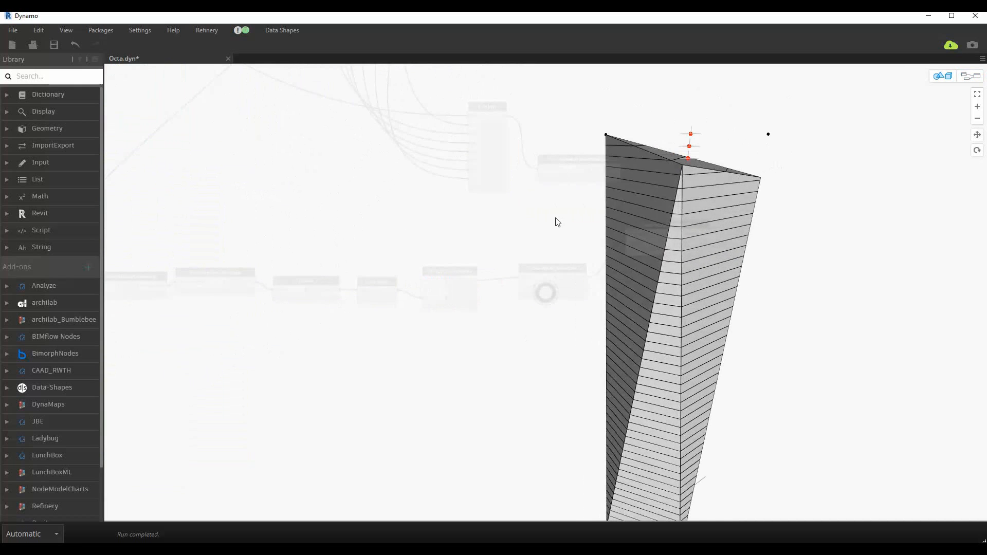
key("ctrl+b")
Step: Add a BoundingBox.MinPoint node fed by BoundingBox.ByGeometry and connect its Point output to Point.Z in place of MaxPoint
scroll(246, 328, "up", 3)
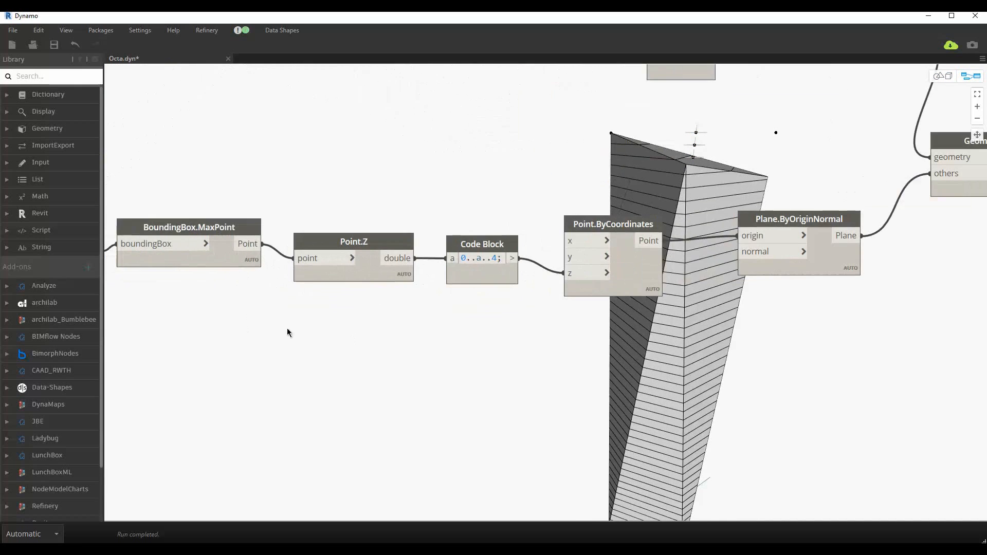
middle_click_drag(287, 328, 394, 342)
right_click(412, 342)
type("minim")
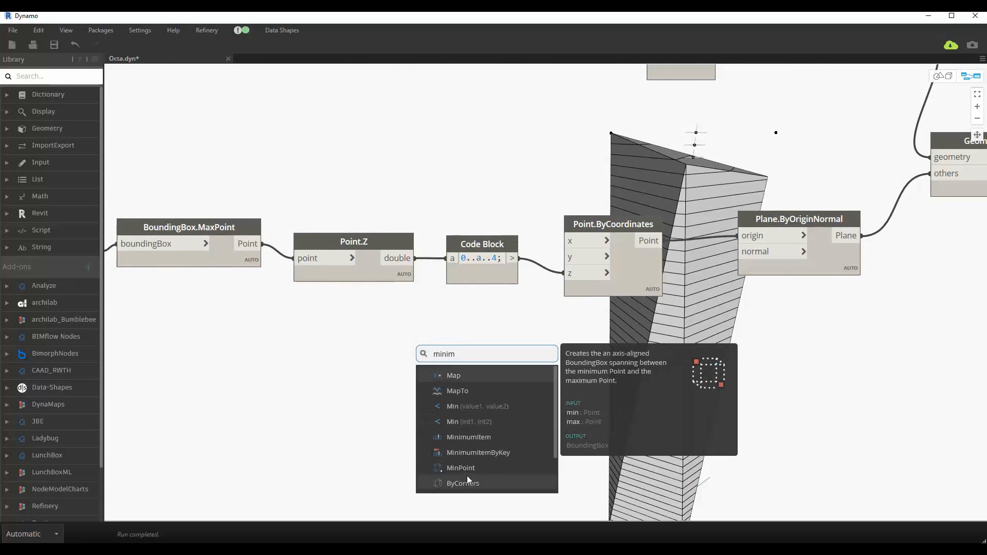
left_click(466, 468)
left_click_drag(345, 398, 348, 384)
middle_click_drag(276, 284, 492, 296)
left_click(307, 266)
left_click(523, 375)
left_click_drag(661, 384, 480, 323)
left_click(510, 269)
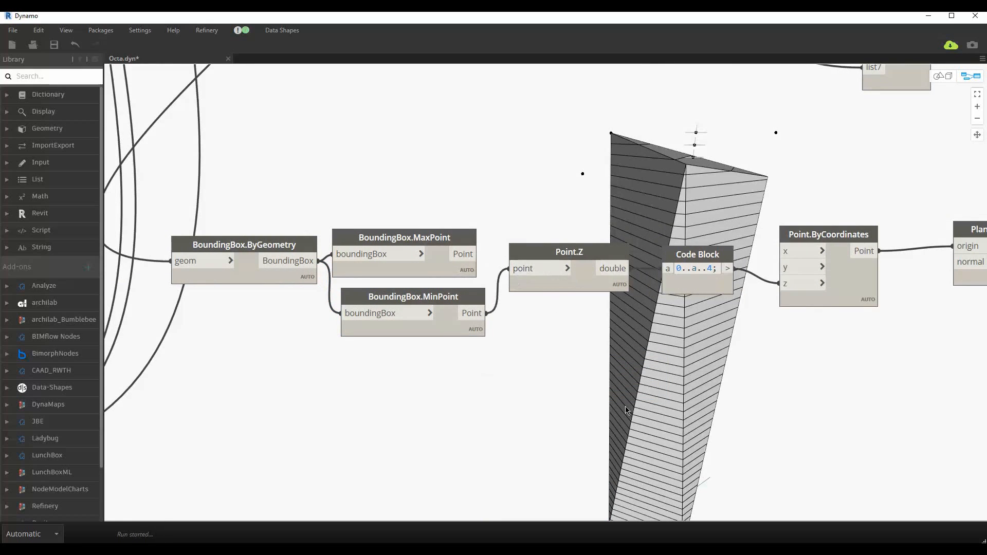
Step: Check the slices near the form's top in the 3D view and delete the unused BoundingBox.MaxPoint node
key("ctrl+b")
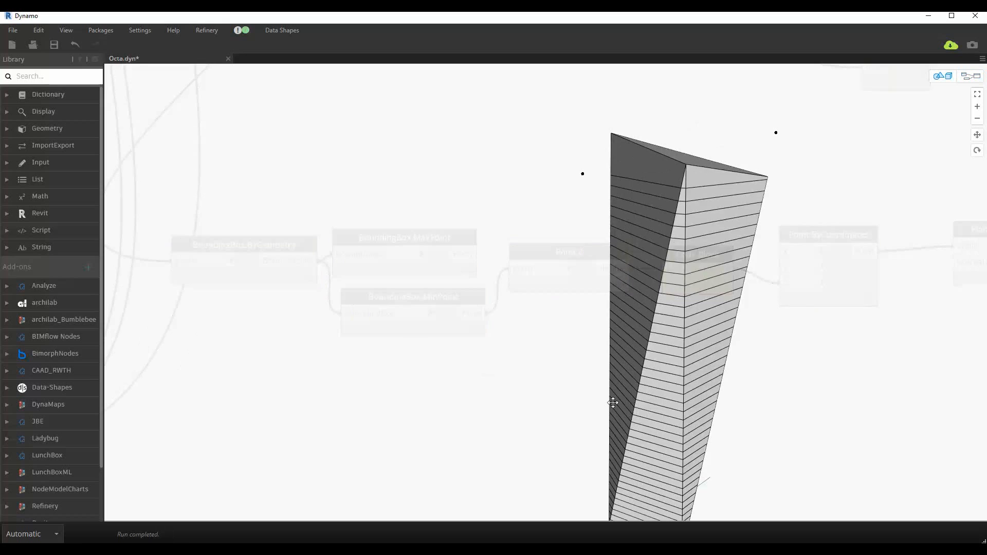
right_click_drag(612, 403, 621, 249)
scroll(646, 384, "down", 4)
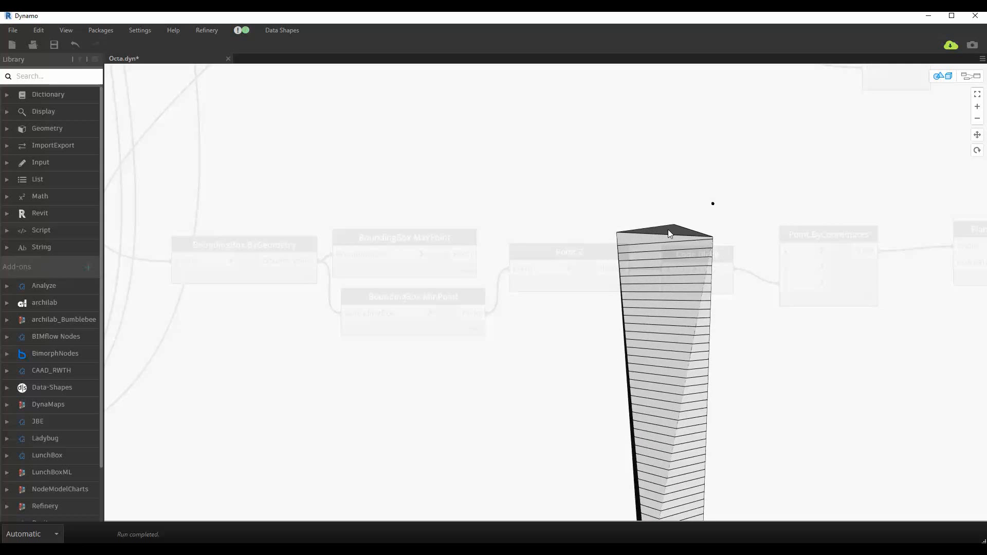
key("ctrl+b")
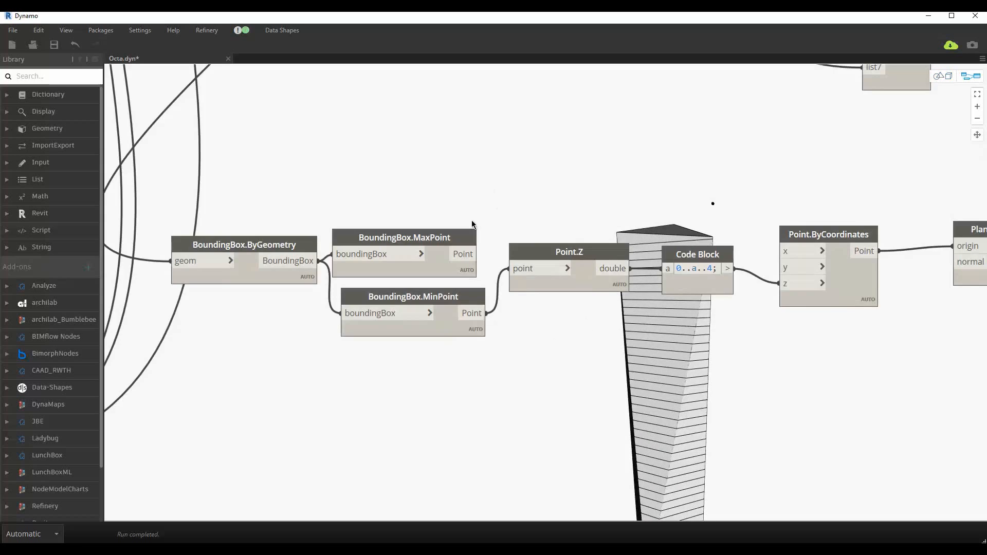
left_click(464, 234)
key("Delete")
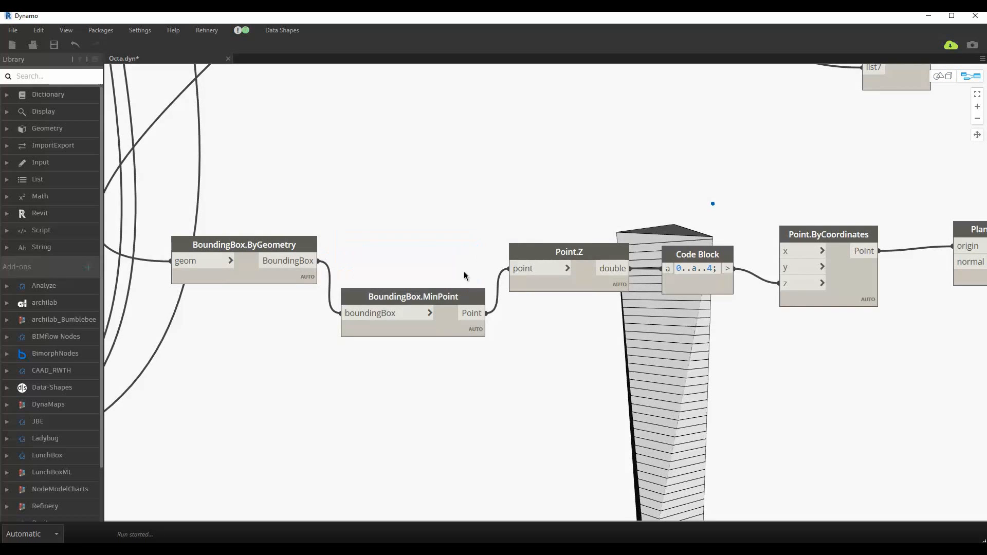
Step: Align the BoundingBox.MinPoint node with its neighbours and check the sliced form in the 3D view
left_click_drag(461, 298, 469, 250)
key("ctrl+b")
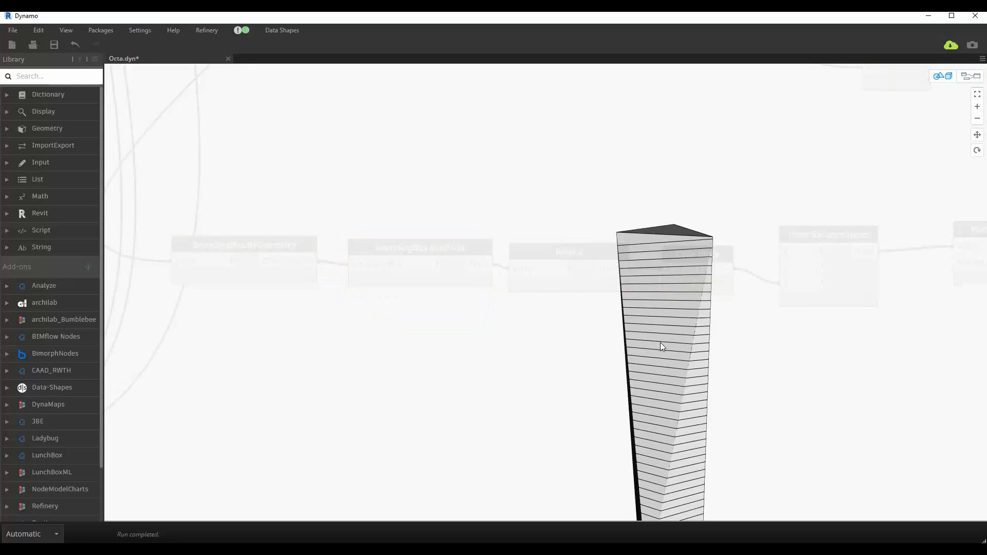
scroll(660, 343, "down", 3)
right_click_drag(652, 363, 648, 370)
key("ctrl+b")
scroll(826, 355, "down", 2)
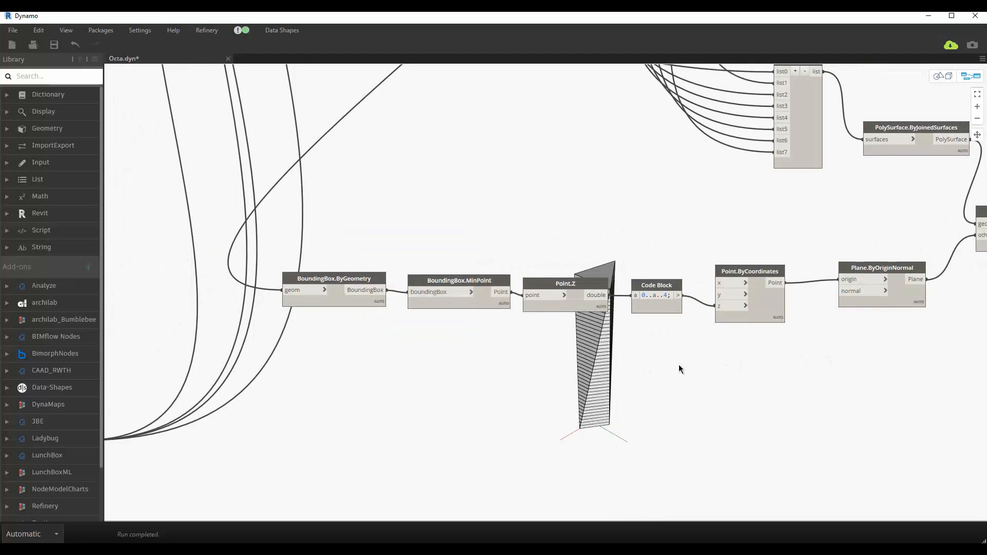
Step: Pin Geometry.IntersectAll's output preview and read through its nested lists of surfaces and lines
middle_click_drag(771, 359, 562, 278)
scroll(563, 278, "up", 3)
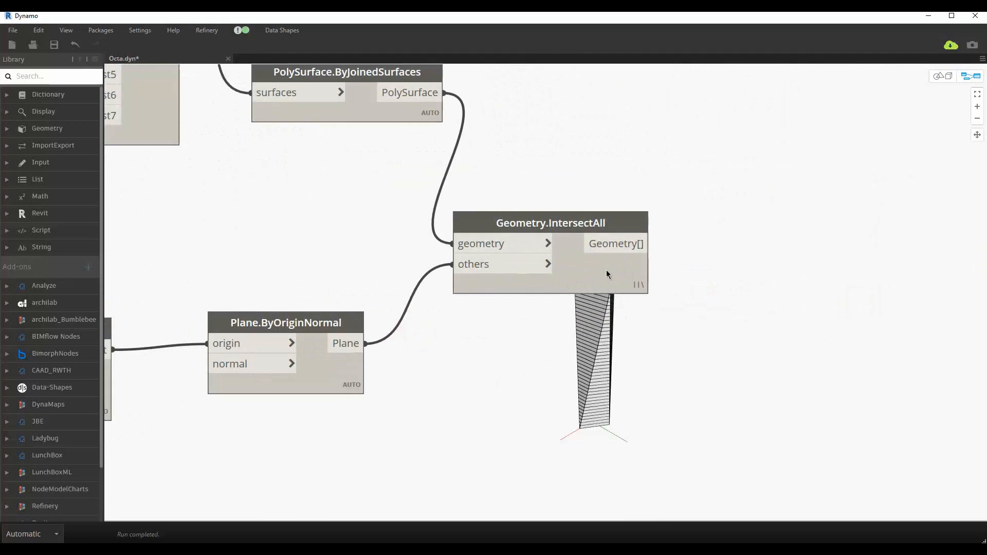
left_click(632, 307)
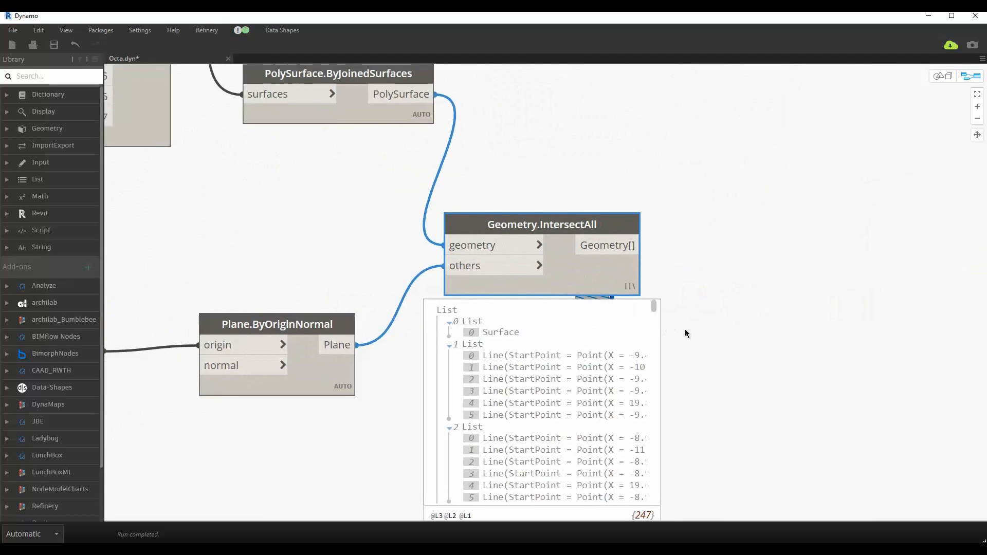
middle_click_drag(686, 334, 584, 302)
middle_click_drag(616, 440, 579, 417)
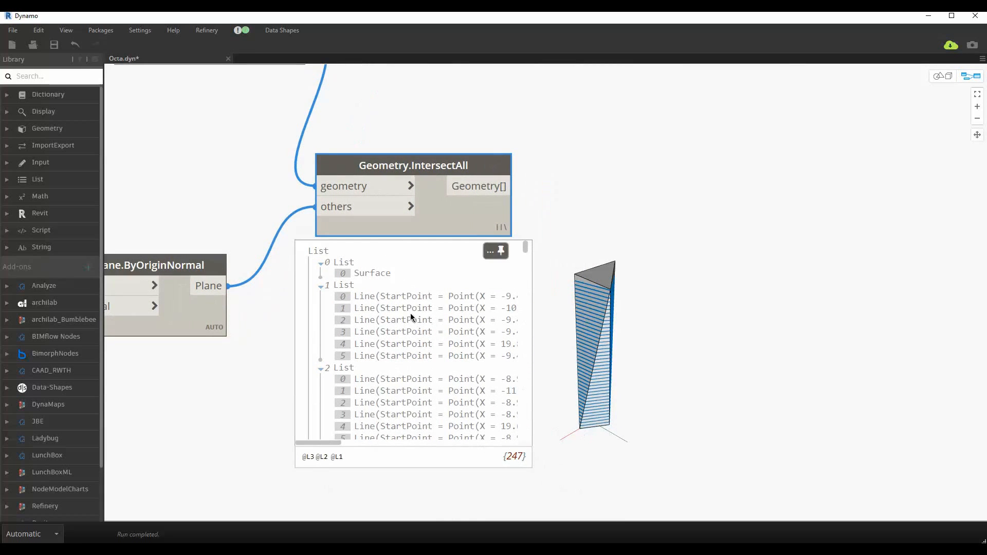
scroll(410, 319, "down", 3)
scroll(408, 329, "up", 3)
scroll(391, 375, "down", 8)
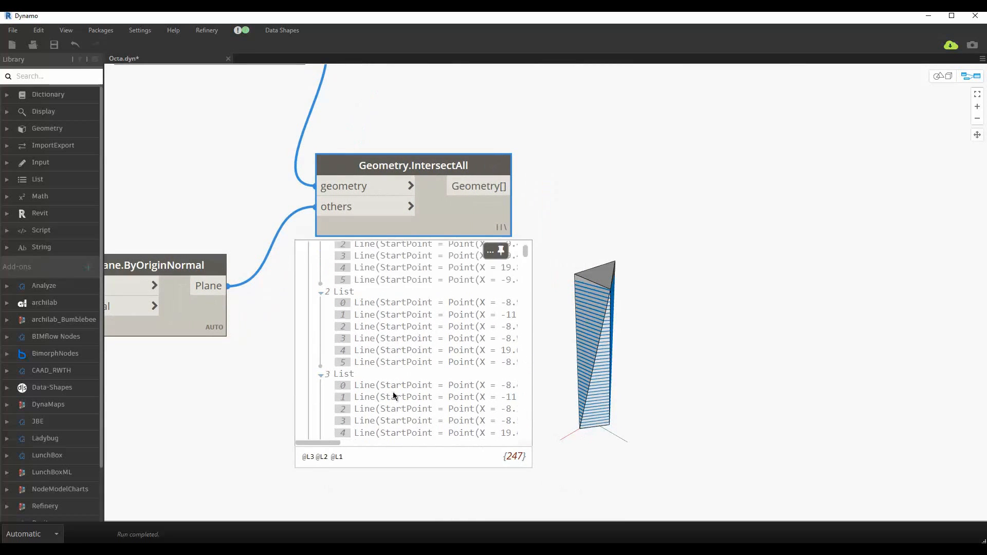
Step: Add a List.RestOfItems node fed by Geometry.IntersectAll's output and show its output preview
right_click(663, 281)
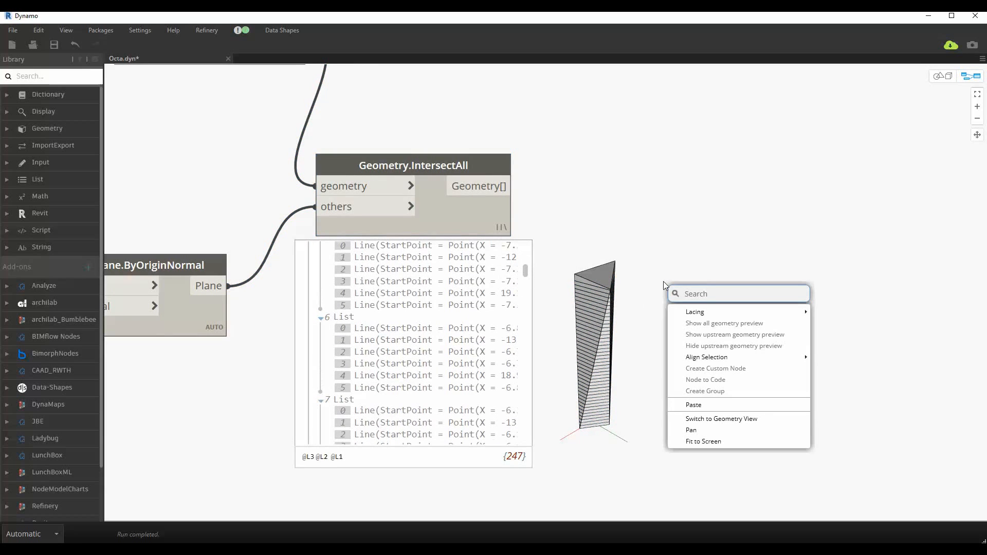
type("rest")
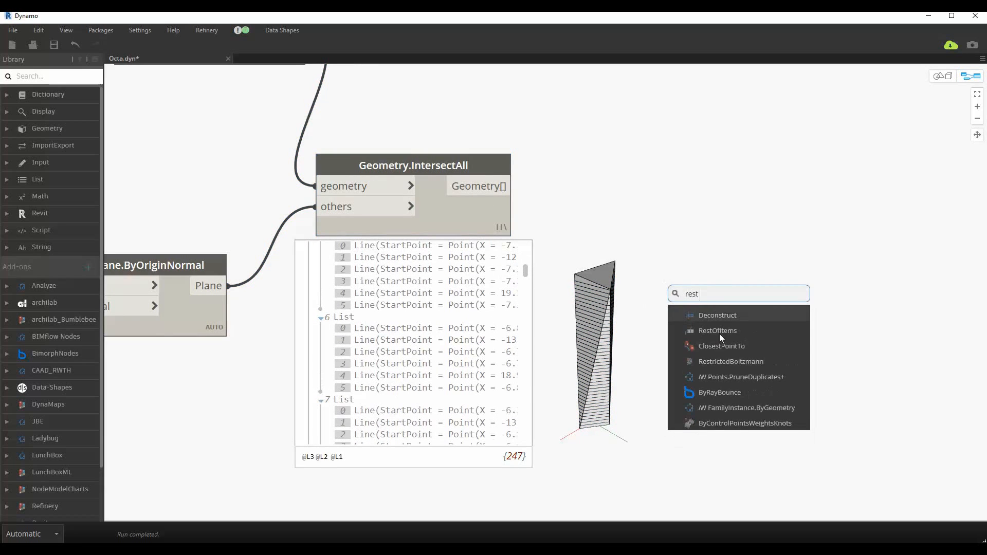
left_click(721, 330)
left_click_drag(512, 186, 598, 250)
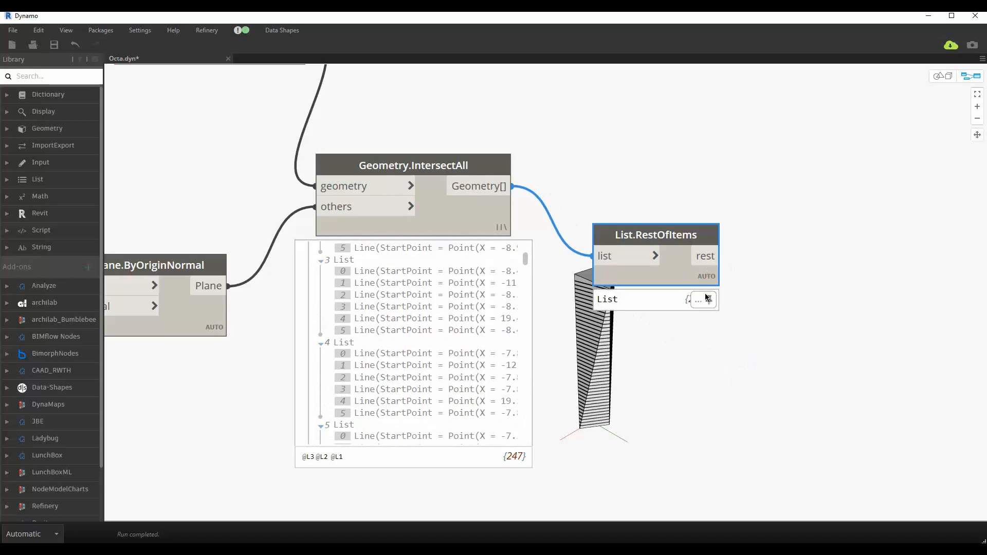
mouse_move(705, 301)
Step: Add a PolyCurve.ByJoinedCurves node and connect List.RestOfItems' rest output to its curves input
right_click(880, 288)
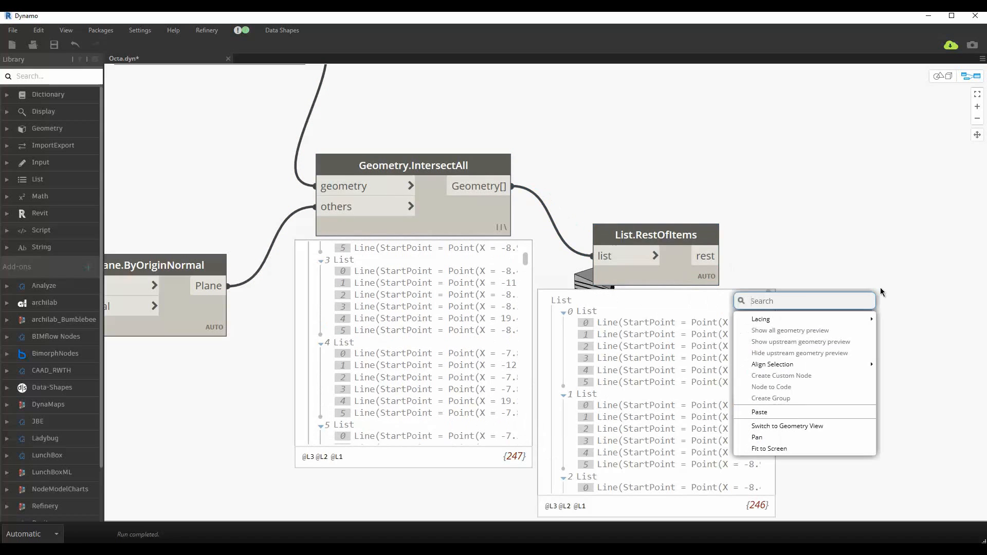
type("by j")
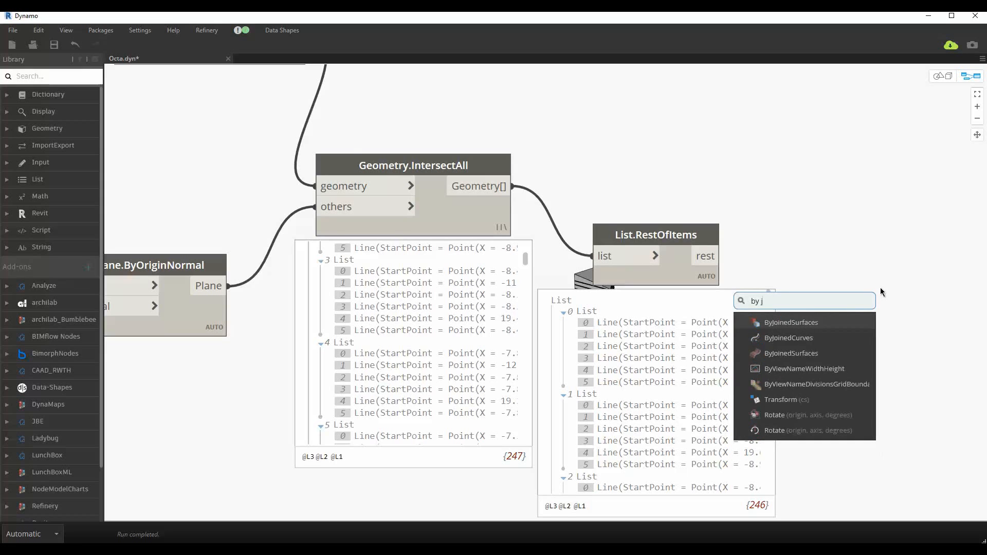
type("oin")
left_click(822, 339)
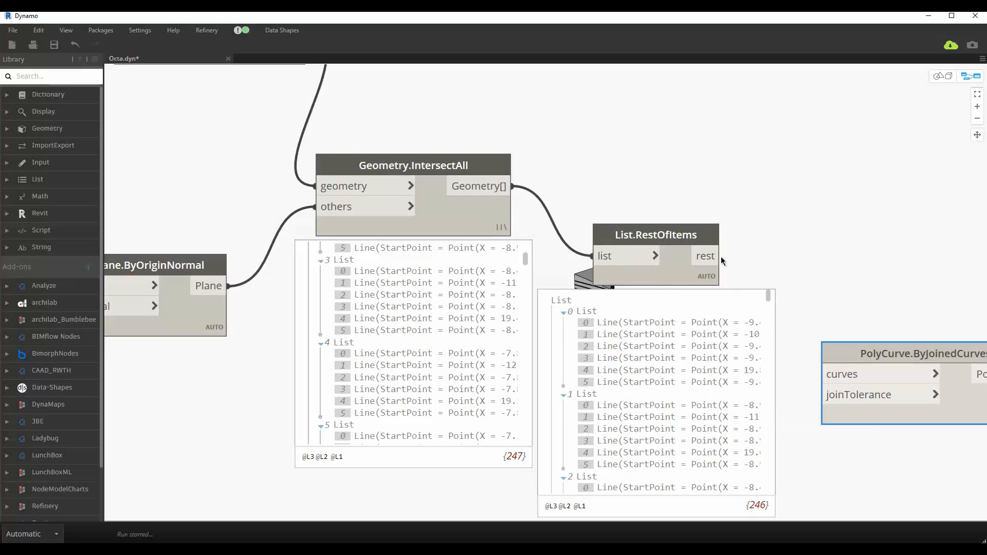
left_click(821, 374)
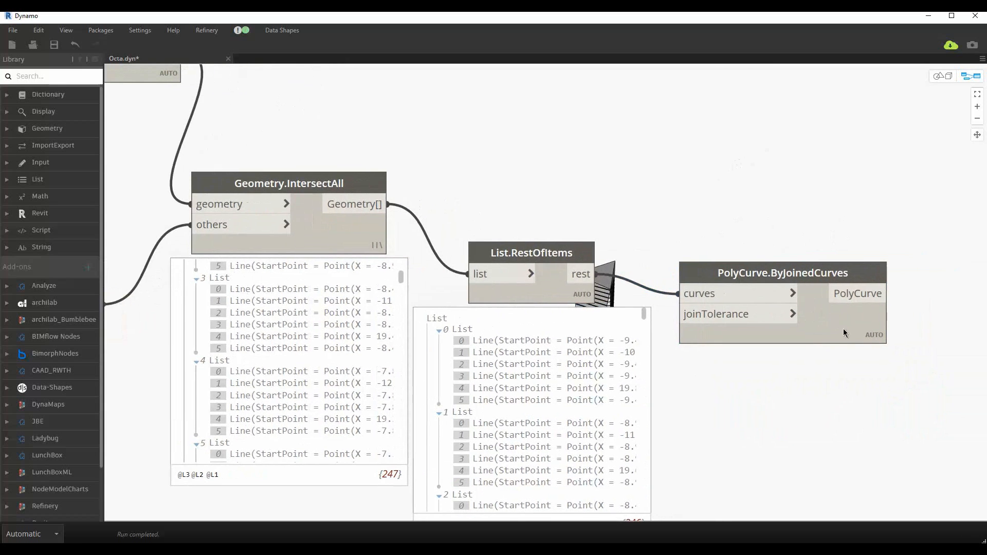
Step: Look through the polycurves in PolyCurve.ByJoinedCurves' output preview and unpin it again
left_click(871, 363)
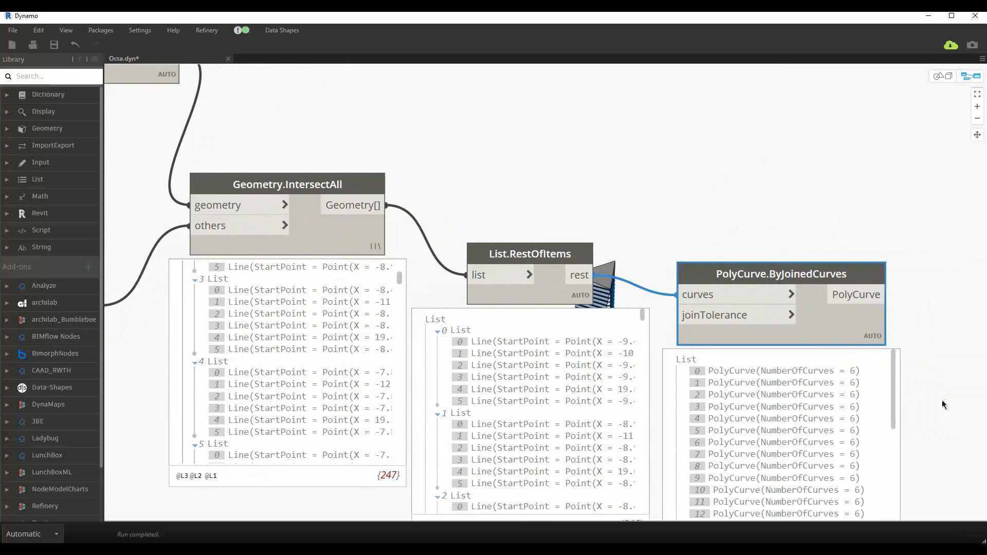
middle_click_drag(739, 394, 702, 334)
scroll(716, 406, "down", 8)
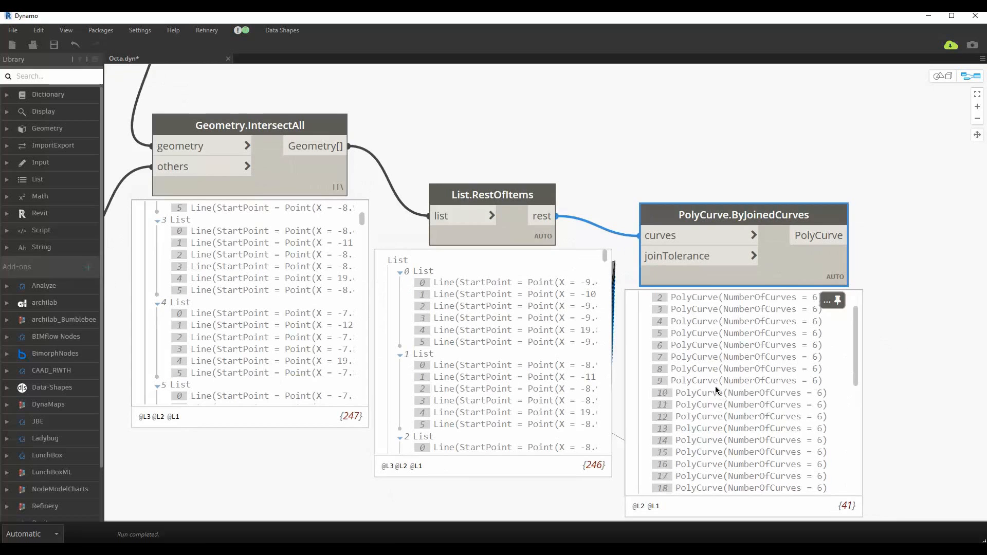
scroll(716, 390, "up", 8)
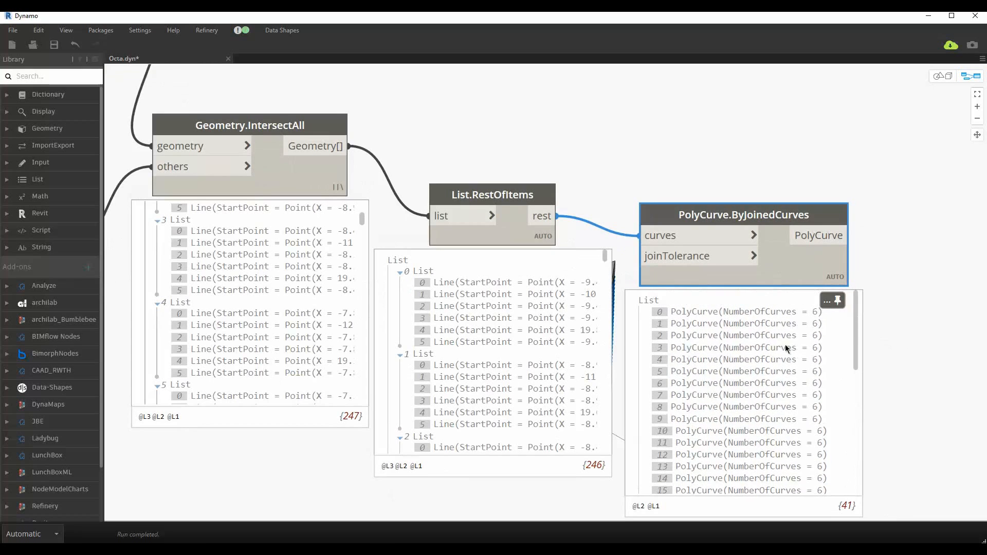
left_click(838, 300)
Step: Add a Surface.ByPatch node, connect the PolyCurve output to its closedCurve input and check its output
middle_click_drag(707, 329, 483, 388)
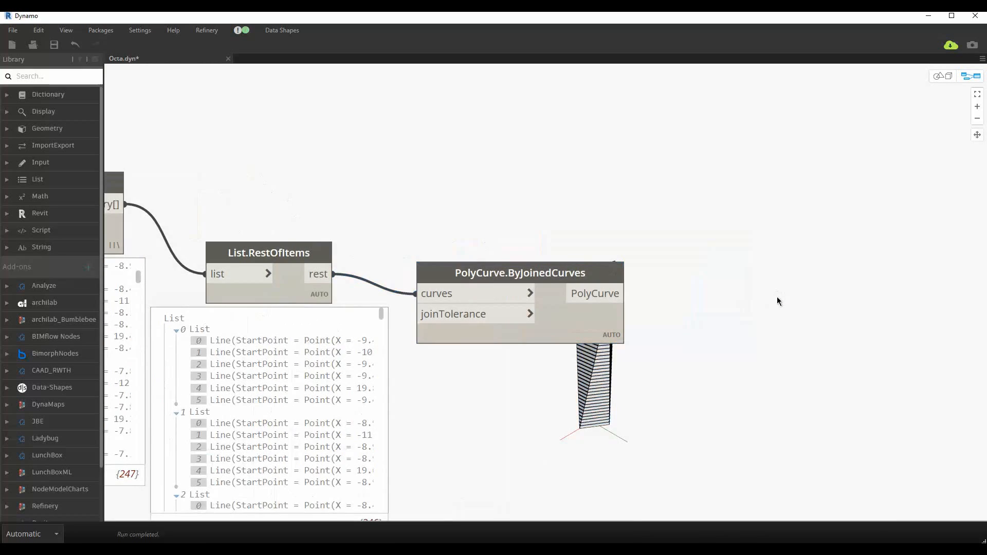
right_click(776, 297)
type("by patch")
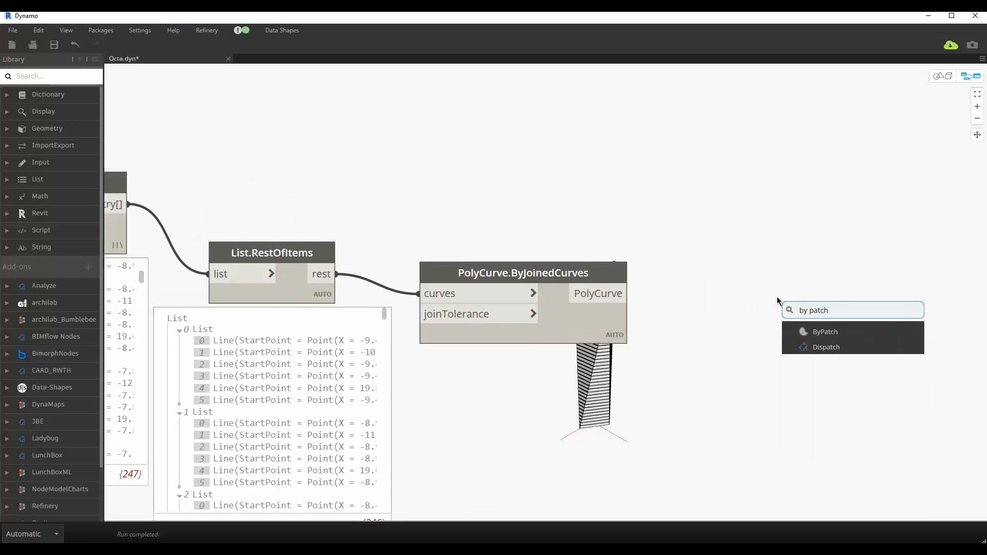
left_click(822, 332)
left_click_drag(628, 293, 821, 367)
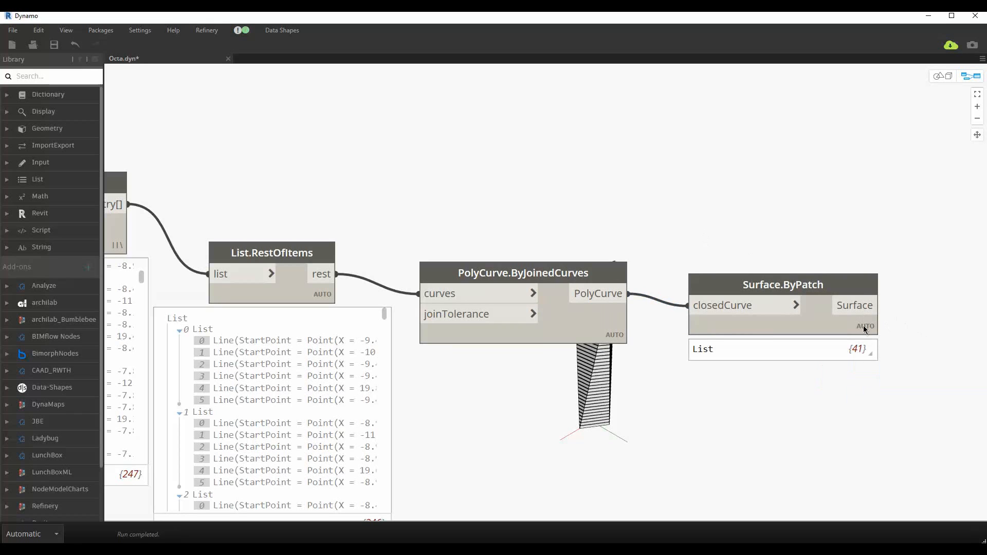
left_click(862, 346)
mouse_move(805, 223)
left_mouse_down()
mouse_move(749, 350)
mouse_move(880, 342)
mouse_move(818, 236)
left_mouse_up()
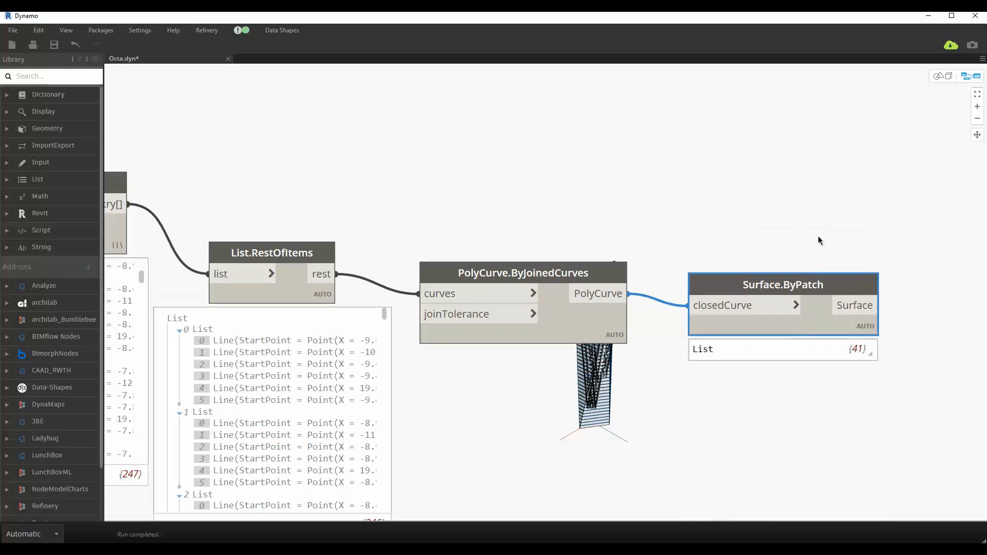
Step: Add a List.Join node with list0 and list1 inputs beyond Surface.ByPatch
right_click(787, 180)
type("li")
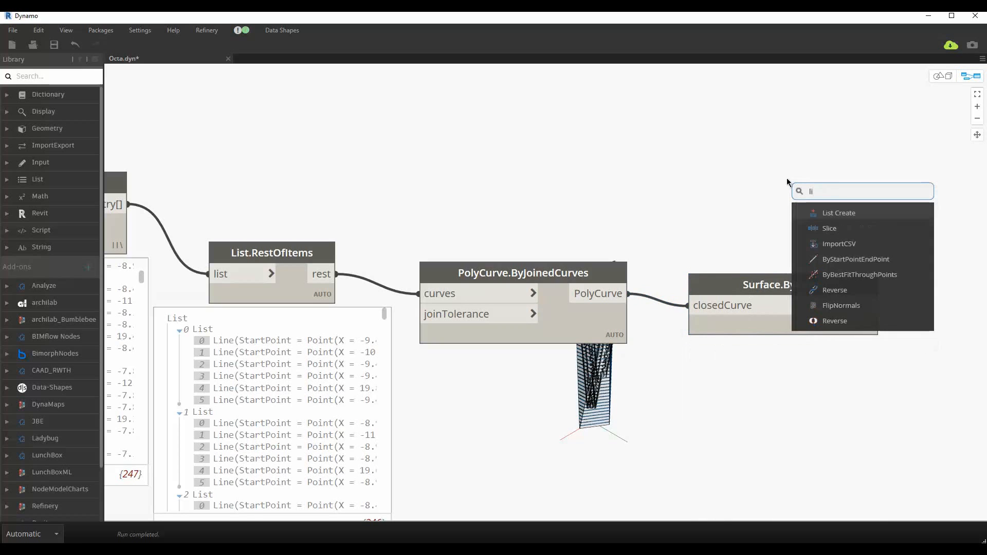
type("s")
key("Down")
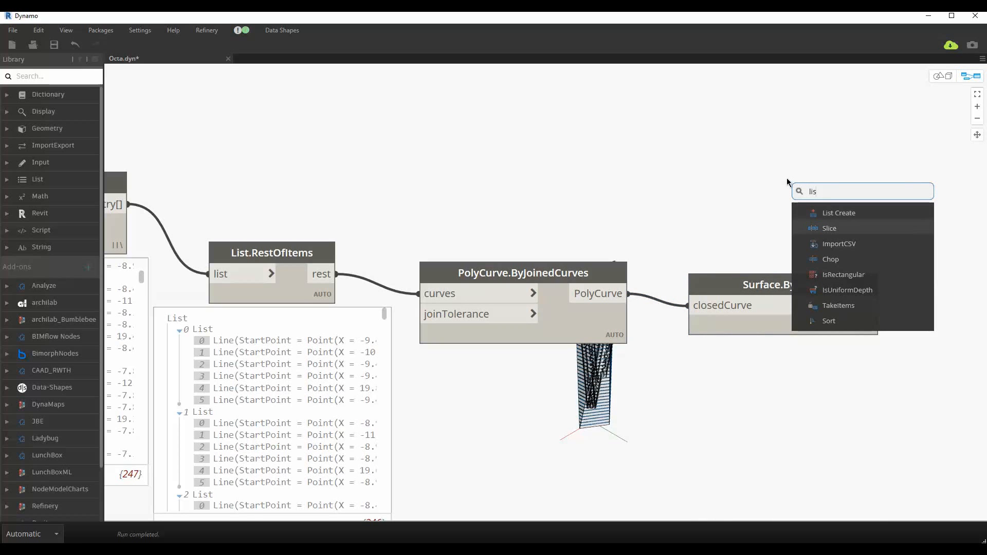
type("list join")
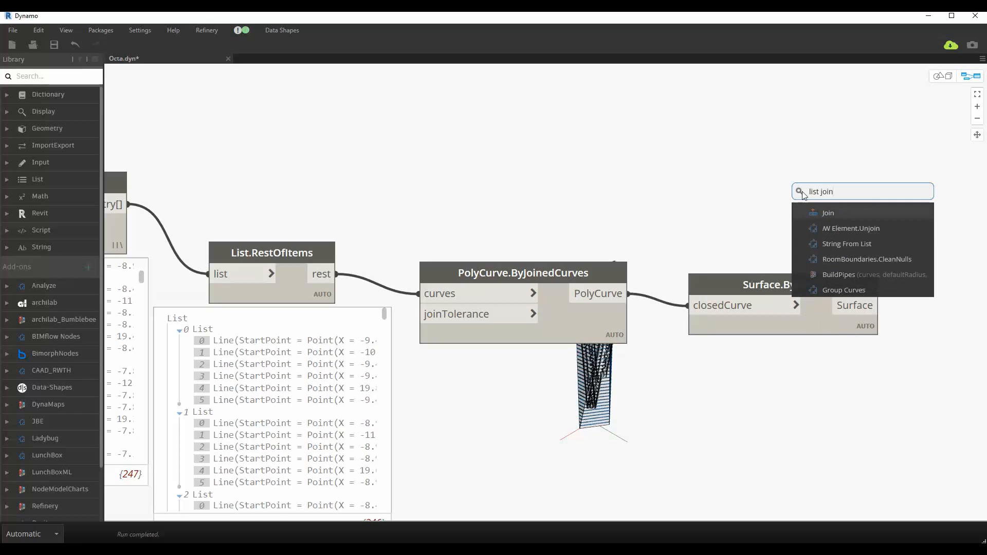
key("Return")
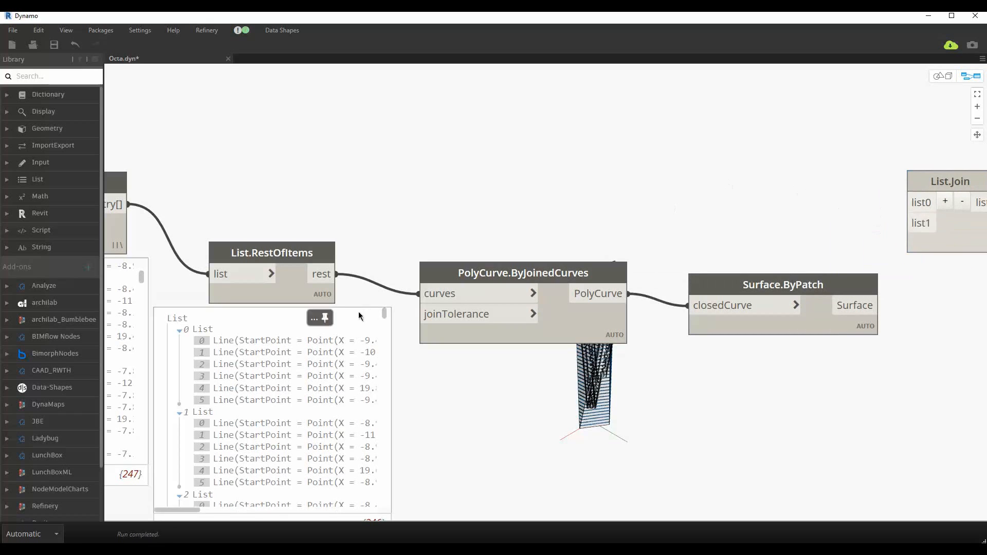
Step: Add a List.FirstItem node above List.RestOfItems and connect Geometry.IntersectAll's output to its list input
middle_click_drag(268, 112, 442, 135)
right_click(443, 137)
type("first")
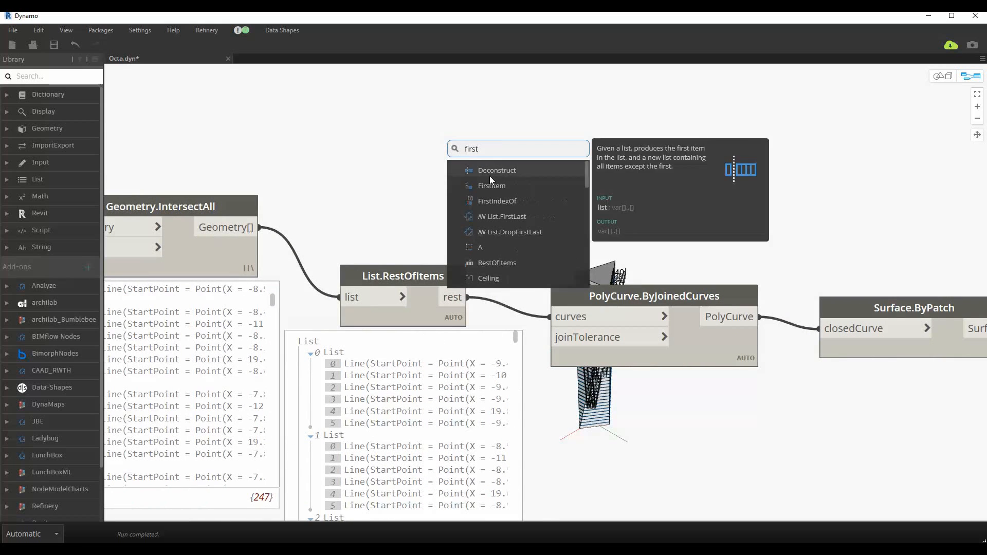
left_click(490, 184)
scroll(258, 317, "up", 8)
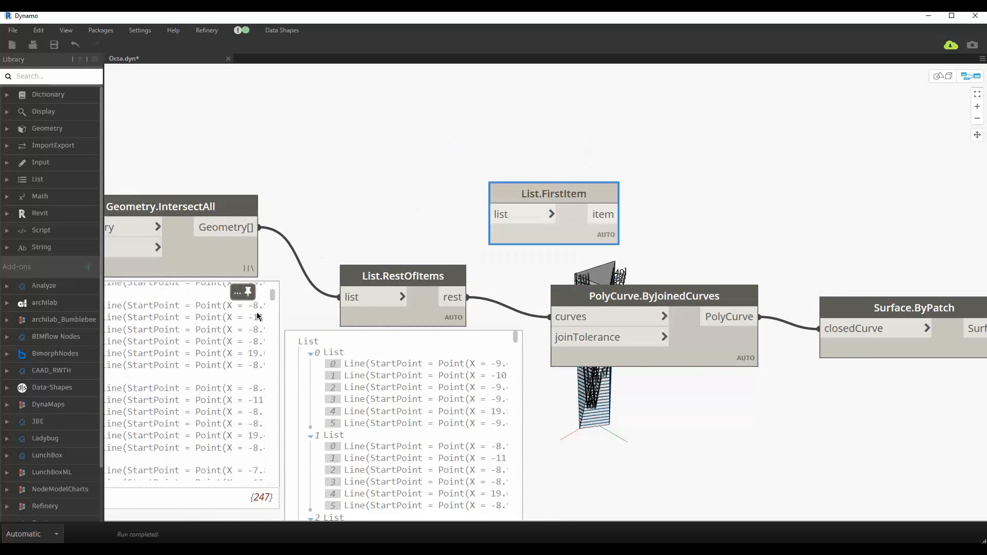
middle_click_drag(412, 211, 552, 167)
left_click(382, 185)
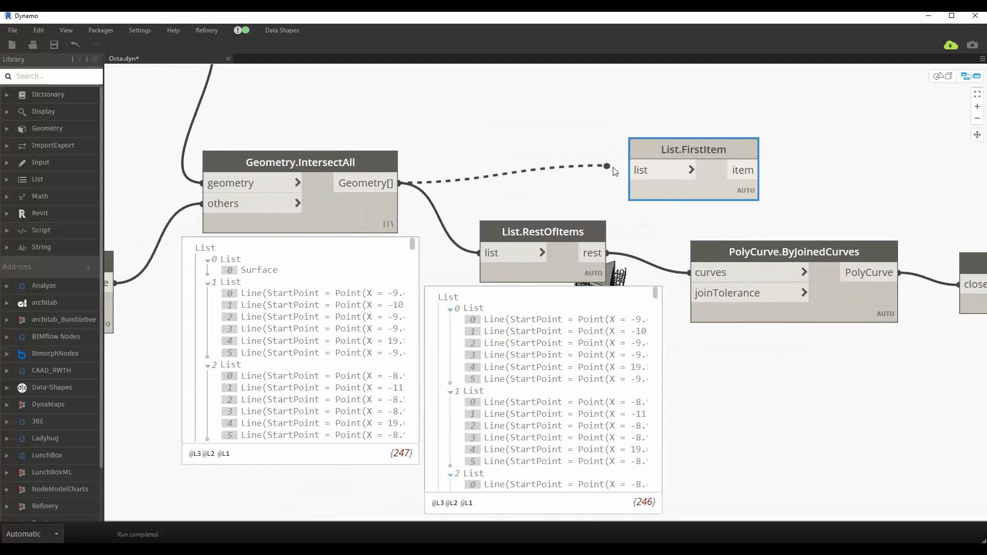
left_click(640, 169)
Step: Move List.FirstItem above Surface.ByPatch and connect its item to List.Join's list0 and the patched Surface to list1
left_click_drag(658, 149, 883, 141)
middle_click_drag(882, 173, 457, 226)
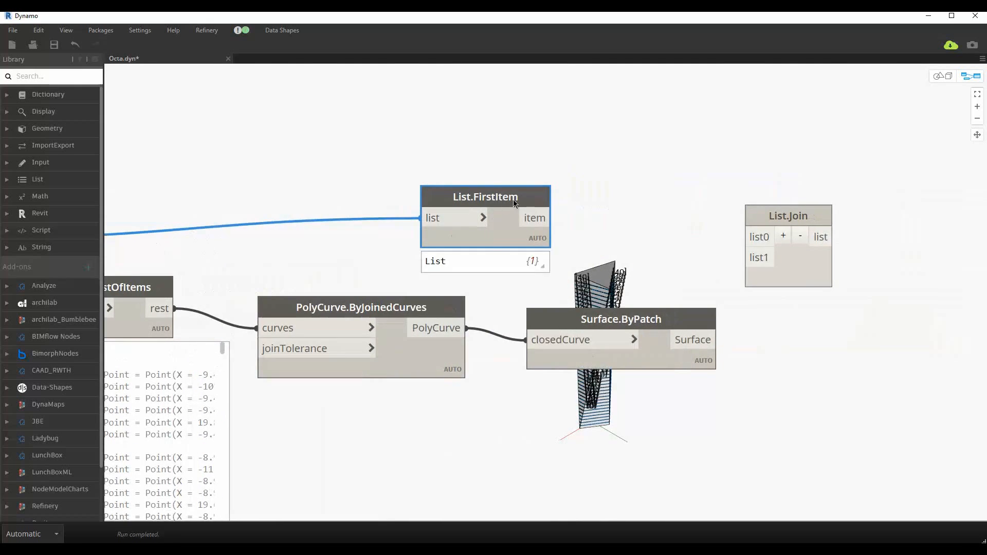
left_click_drag(513, 199, 634, 197)
left_click(637, 265)
left_click(719, 340)
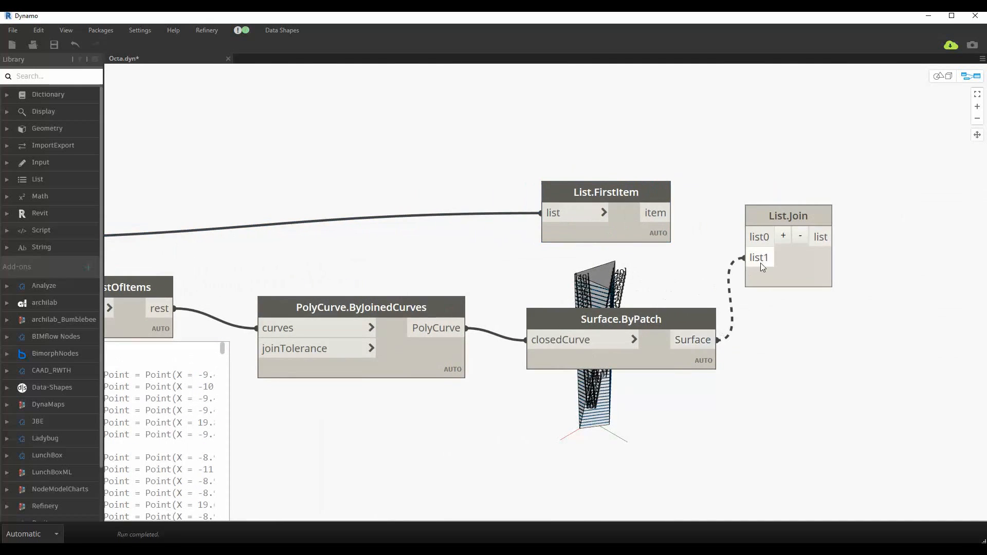
left_click(672, 213)
left_click(744, 236)
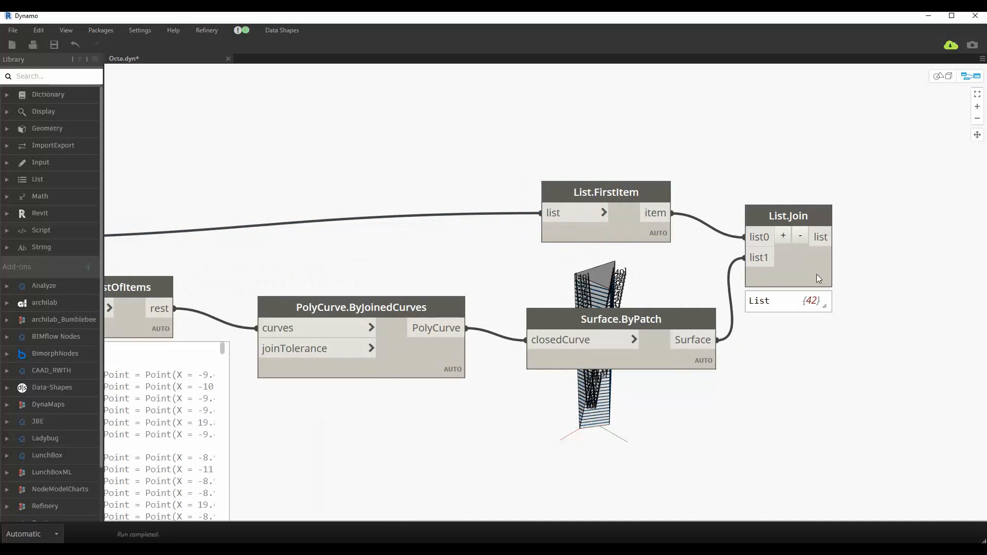
Step: Pin the output previews of List.Join, PolyCurve.ByJoinedCurves and Surface.ByPatch and compare the lists along the chain
left_click(819, 303)
left_click(888, 298)
middle_click_drag(775, 276, 575, 242)
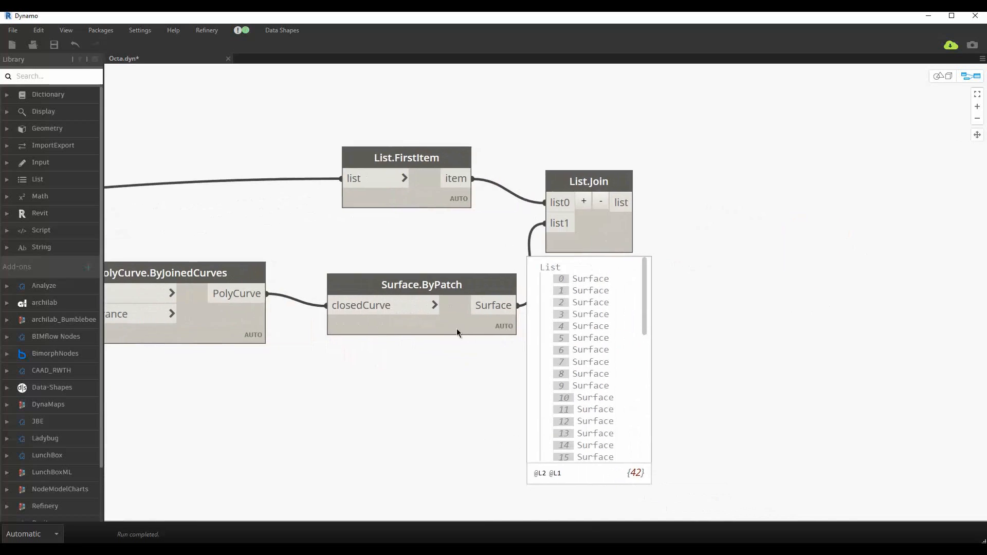
scroll(433, 373, "down", 2)
middle_click_drag(480, 376, 697, 344)
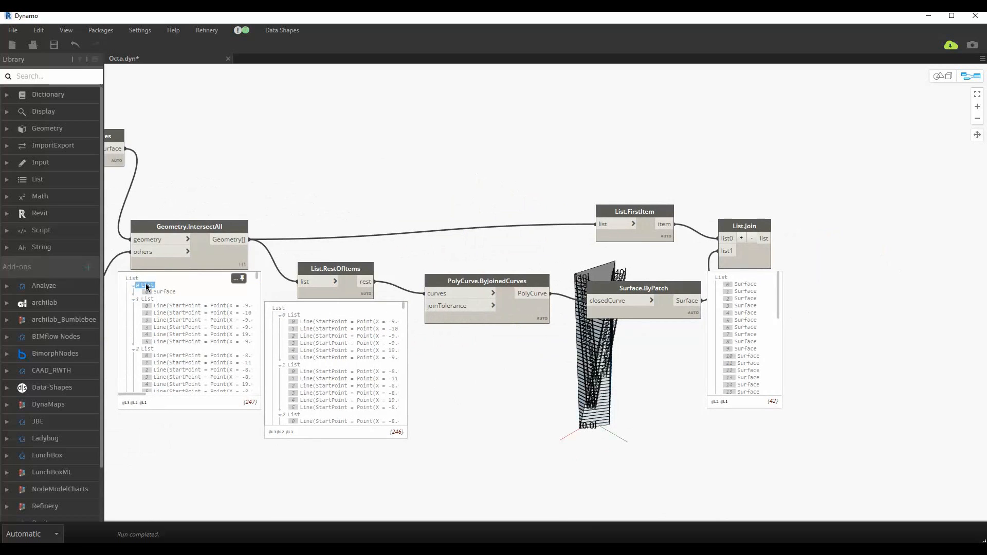
left_click(280, 314)
left_click(277, 309)
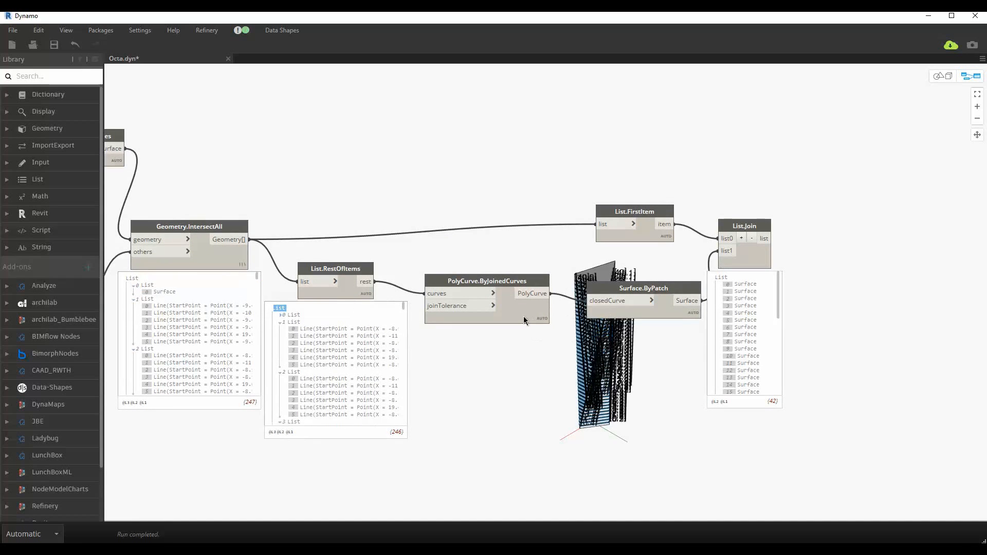
left_click(538, 319)
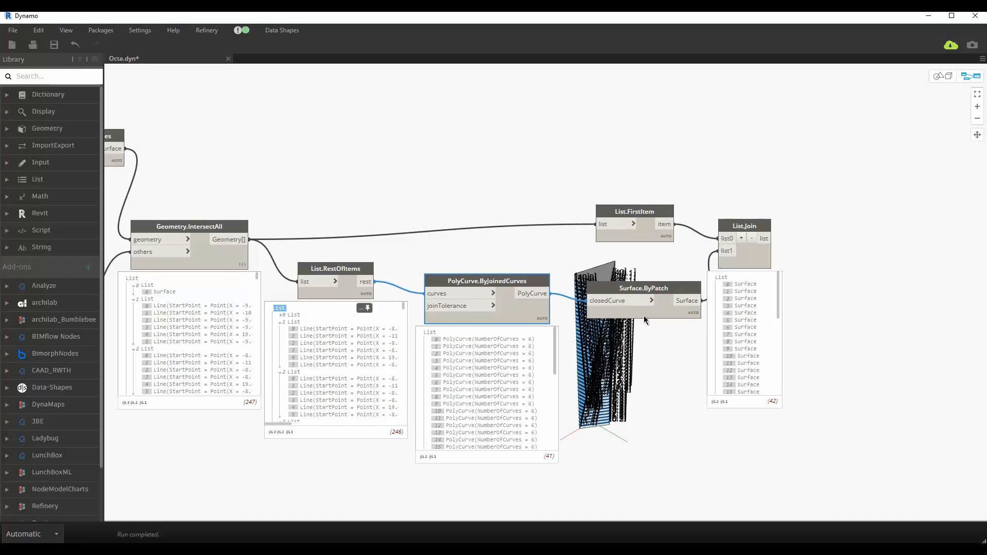
mouse_move(692, 329)
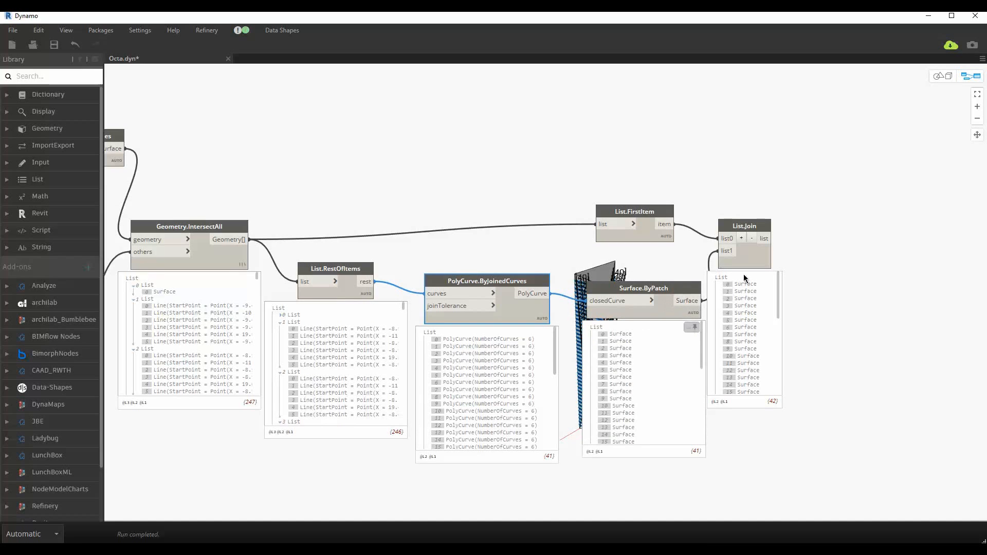
Step: Unpin Geometry.IntersectAll's preview and reconnect Plane.ByOriginNormal's Plane output to its others input
left_click(673, 295)
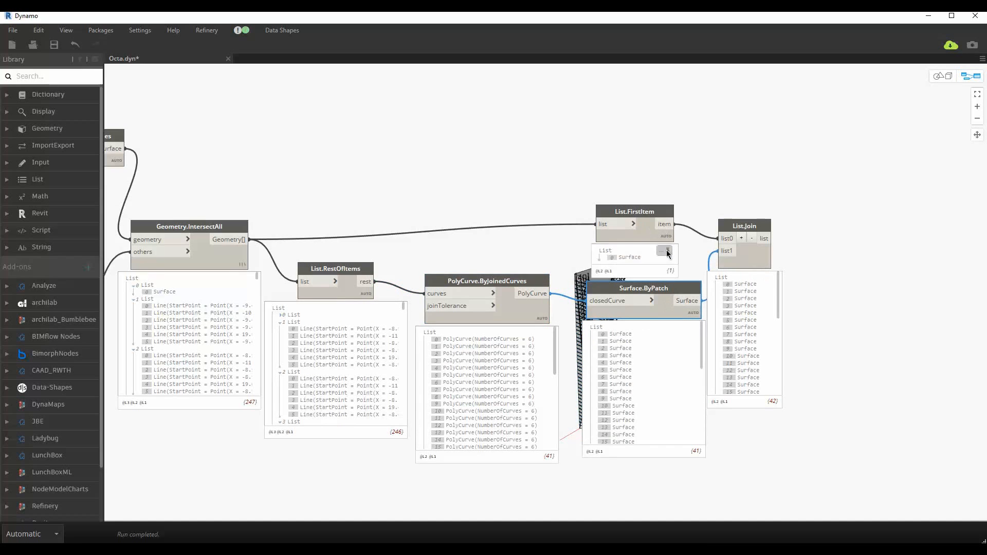
left_click(401, 259)
middle_click_drag(334, 268, 513, 291)
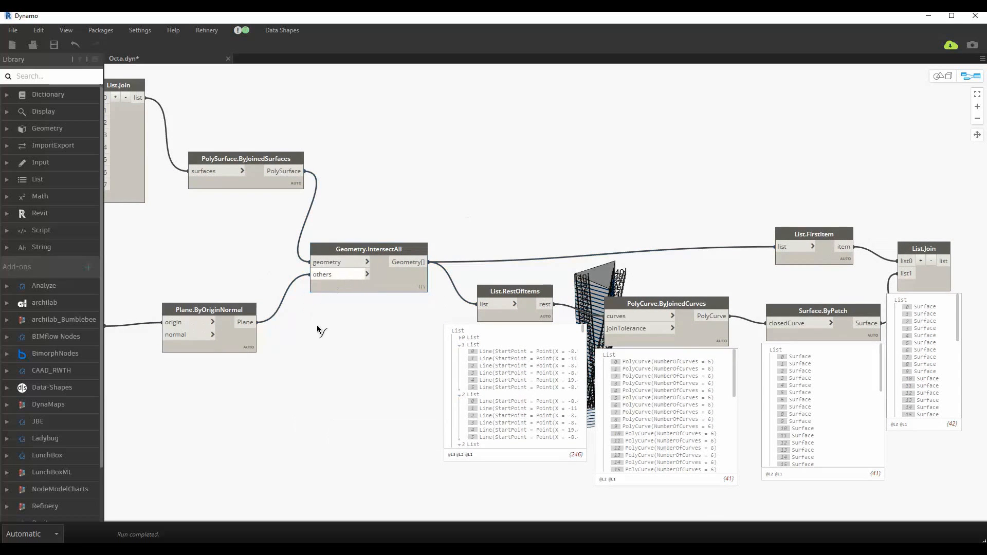
left_click_drag(314, 274, 257, 324)
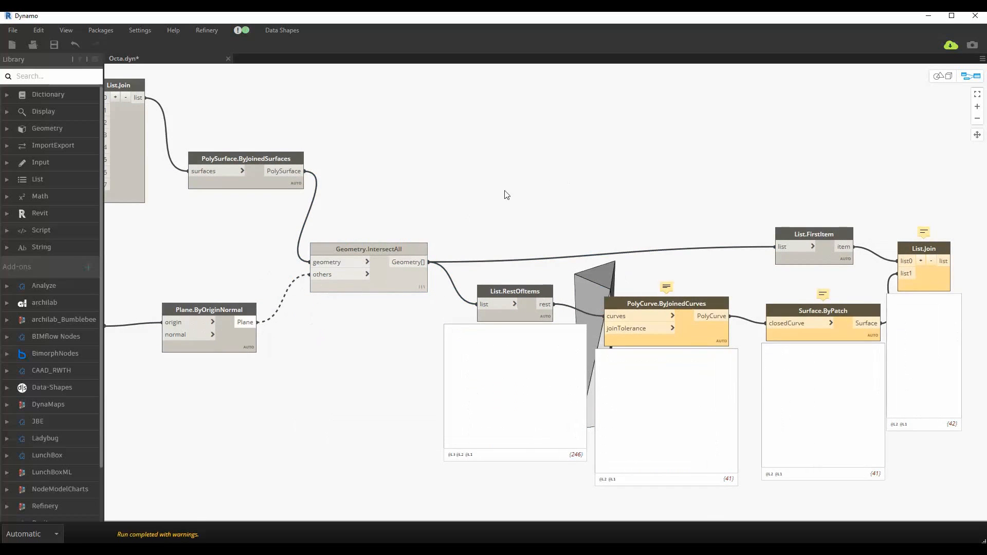
left_click(323, 209)
middle_click_drag(291, 211, 19, 246)
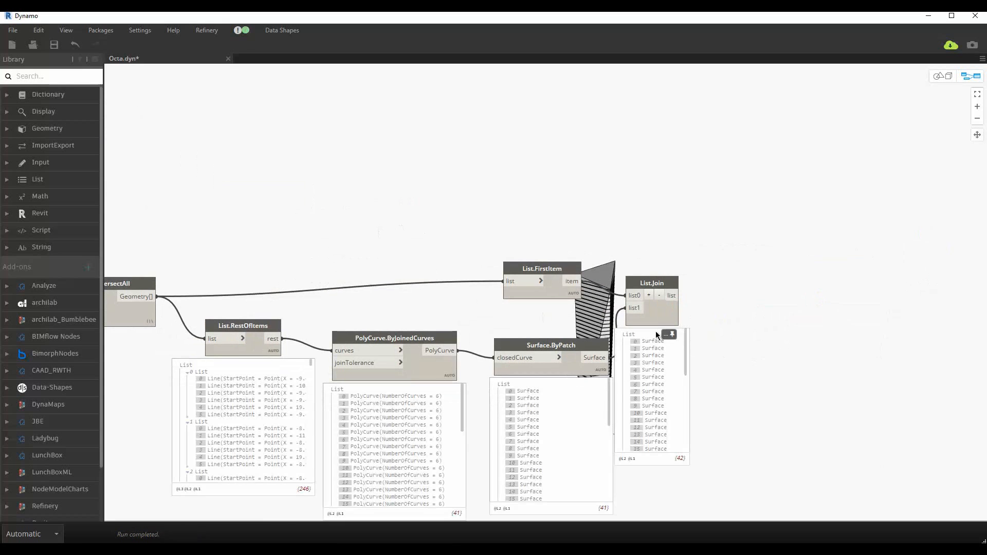
Step: Shift List.Join slightly away from Surface.ByPatch and examine the sliced tower together with the joined surface list
middle_click_drag(673, 327, 495, 326)
scroll(516, 342, "up", 3)
scroll(393, 311, "up", 2)
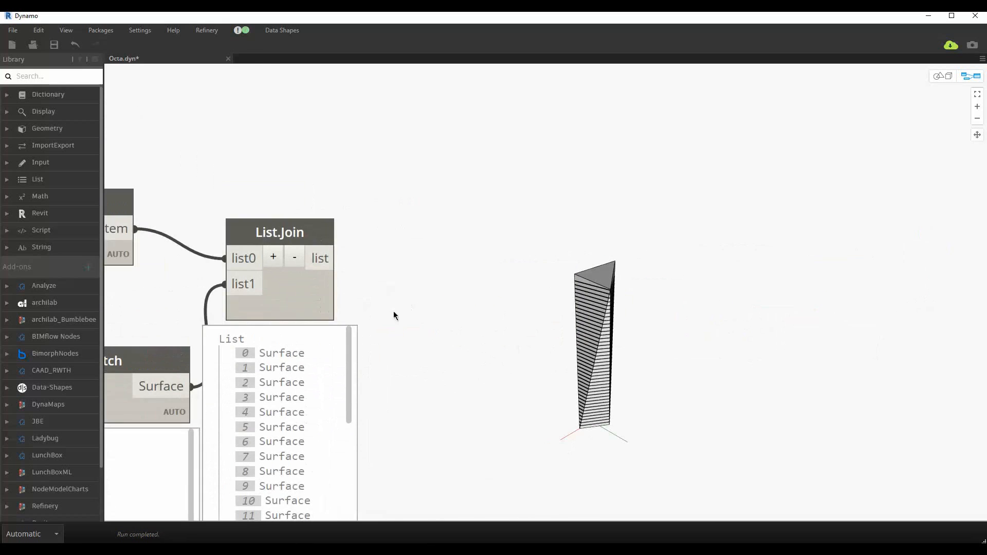
left_click_drag(327, 304, 353, 301)
key("ctrl+b")
right_click_drag(497, 270, 545, 291)
key("ctrl+b")
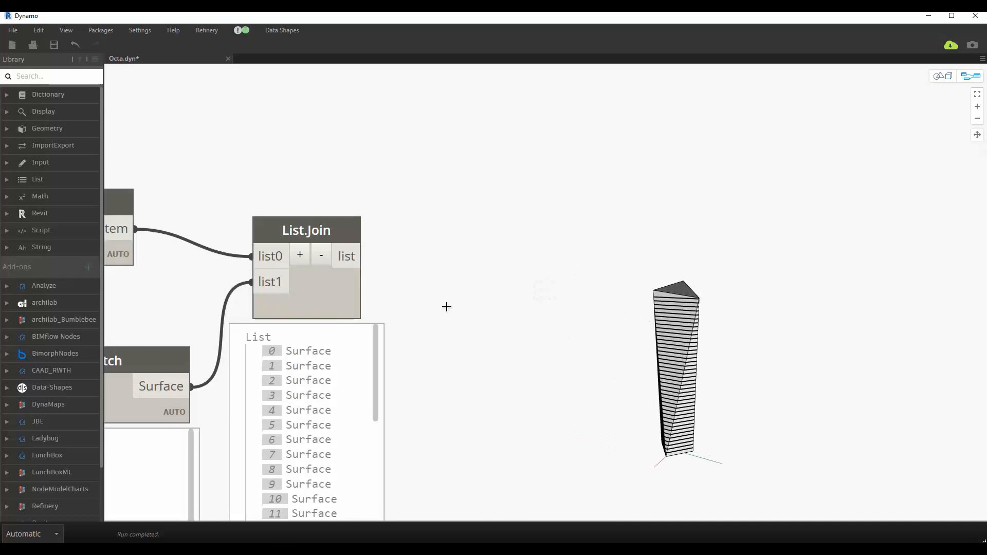
scroll(333, 365, "down", 8)
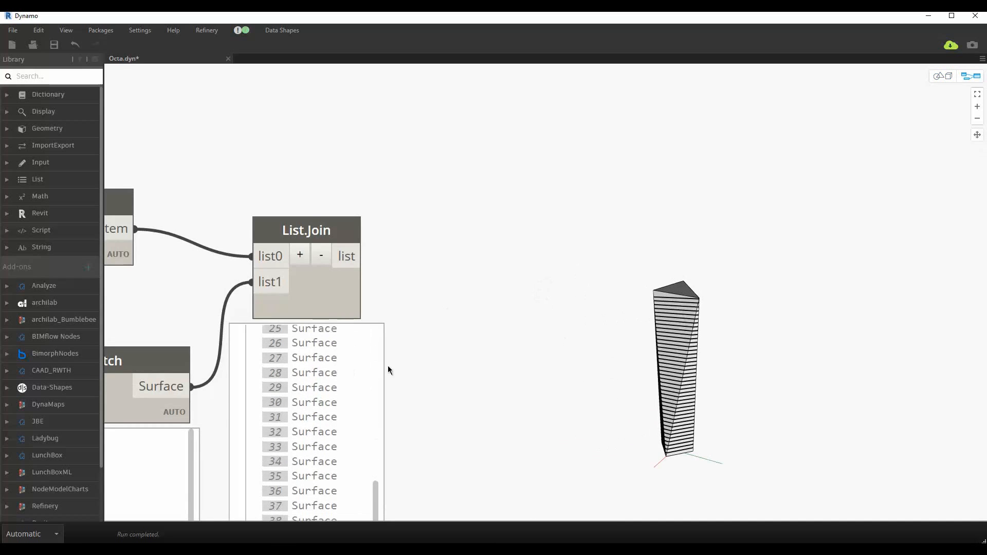
Step: Add a Surface.Area node beside List.Join, connect the joined list to its surface input and pin its preview
right_click(497, 277)
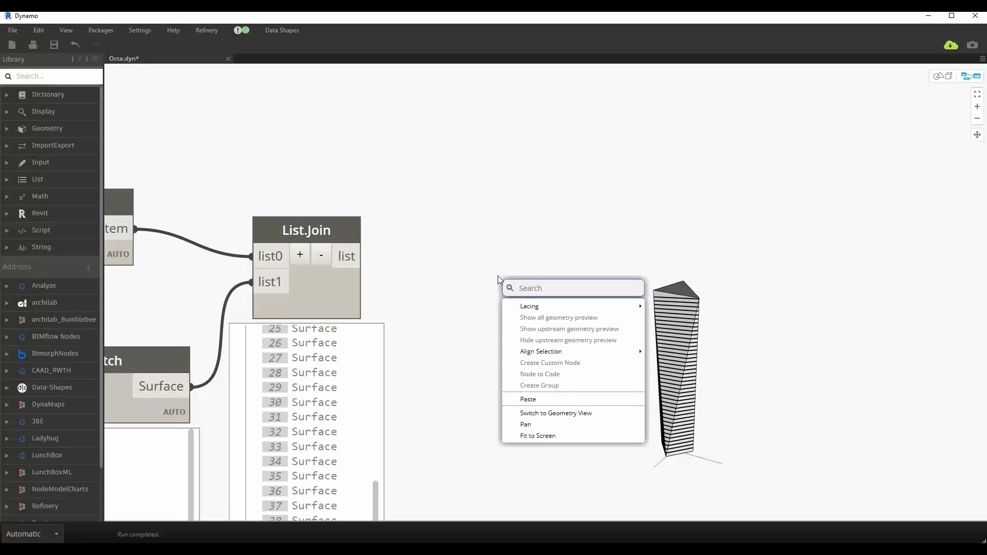
type("area")
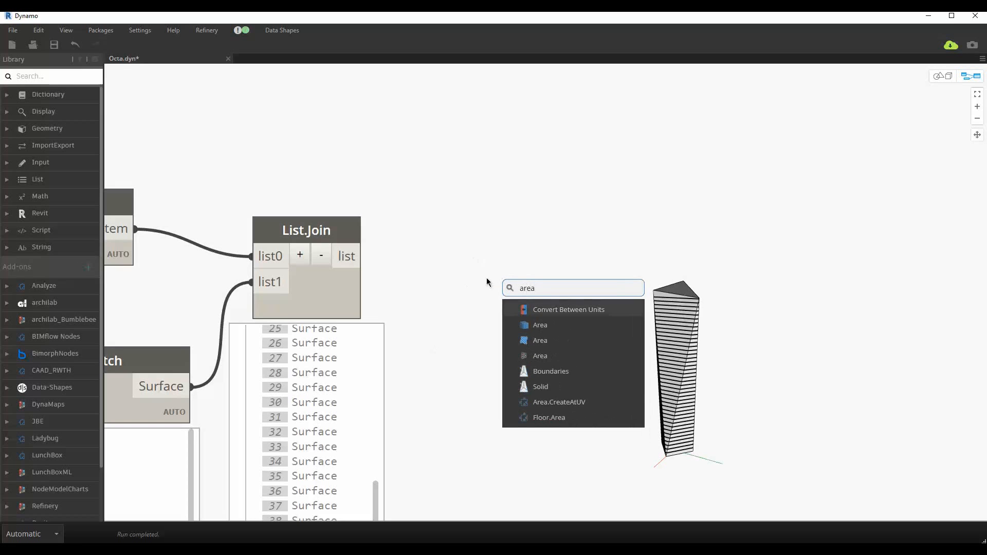
left_click(540, 326)
left_click_drag(362, 257, 536, 380)
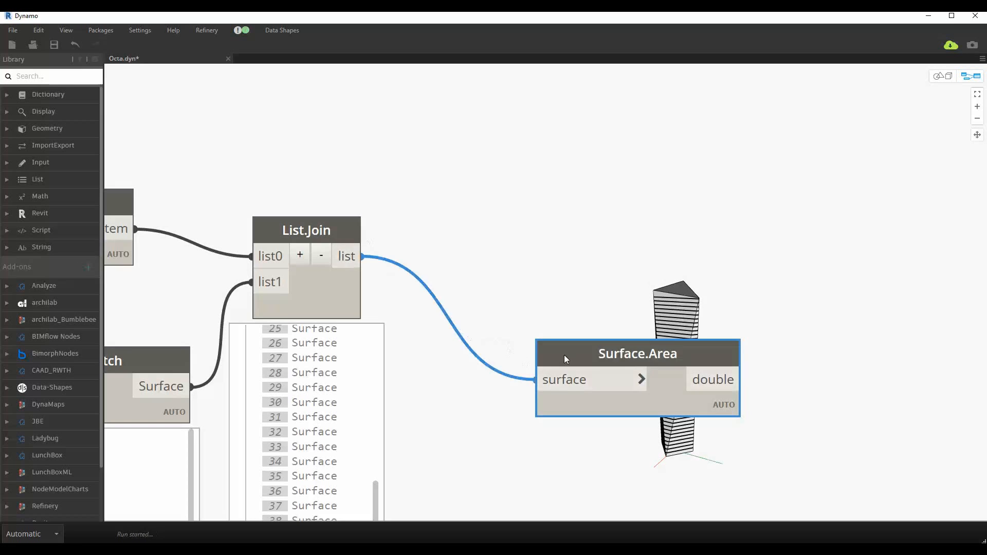
left_click_drag(637, 354, 570, 262)
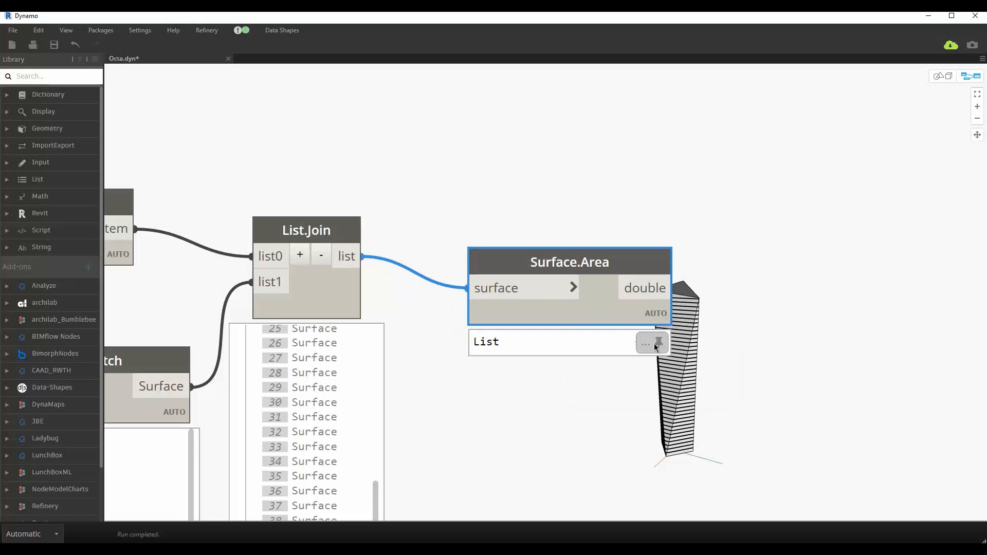
mouse_move(654, 344)
left_click_drag(617, 319, 561, 259)
left_click(667, 348)
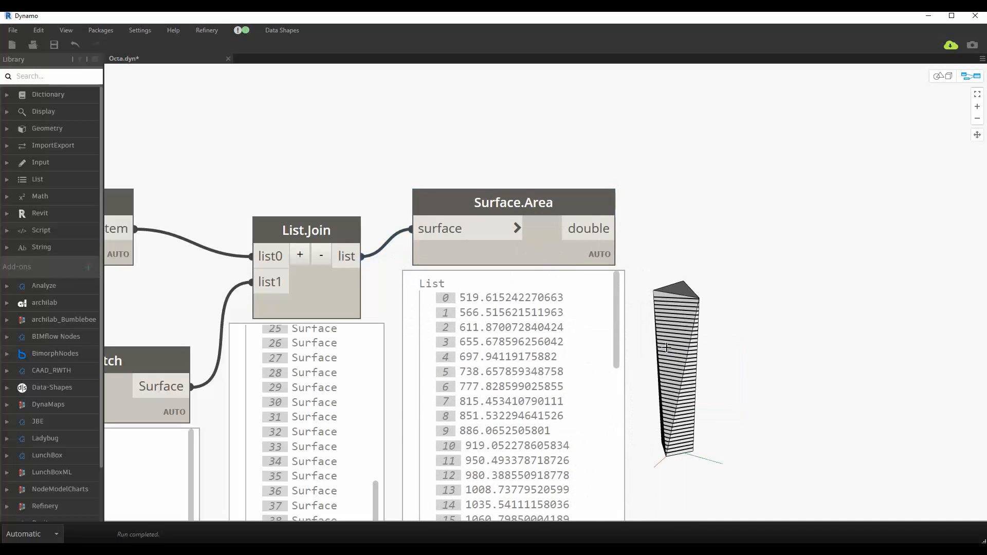
Step: Add a Math.Sum node, connect Surface.Area's double output to its values input and pin its preview
right_click(714, 327)
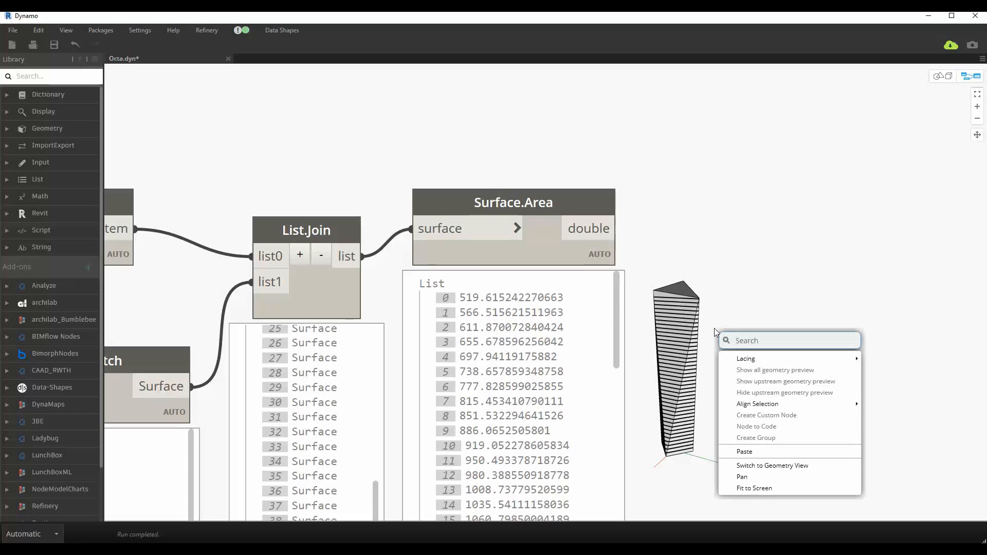
type("sum")
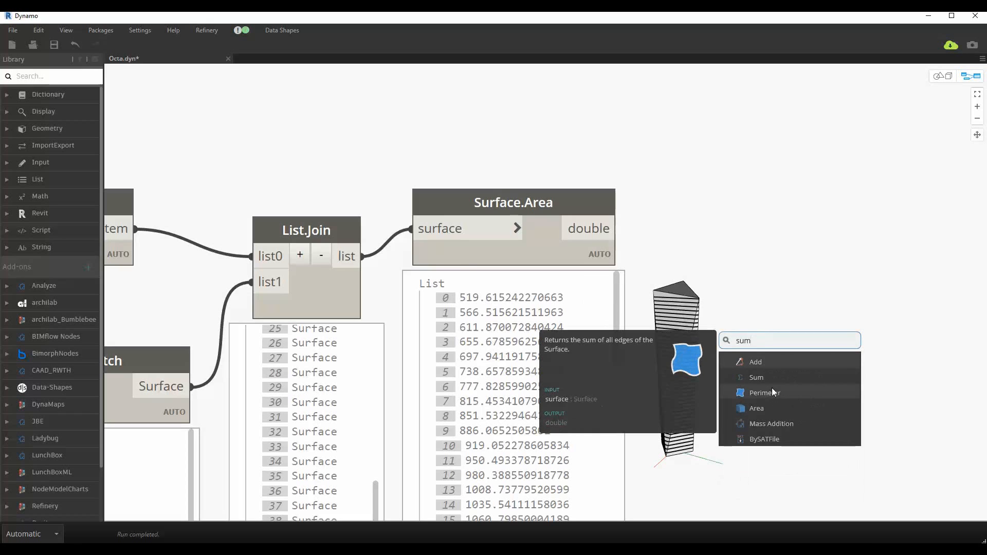
left_click(766, 379)
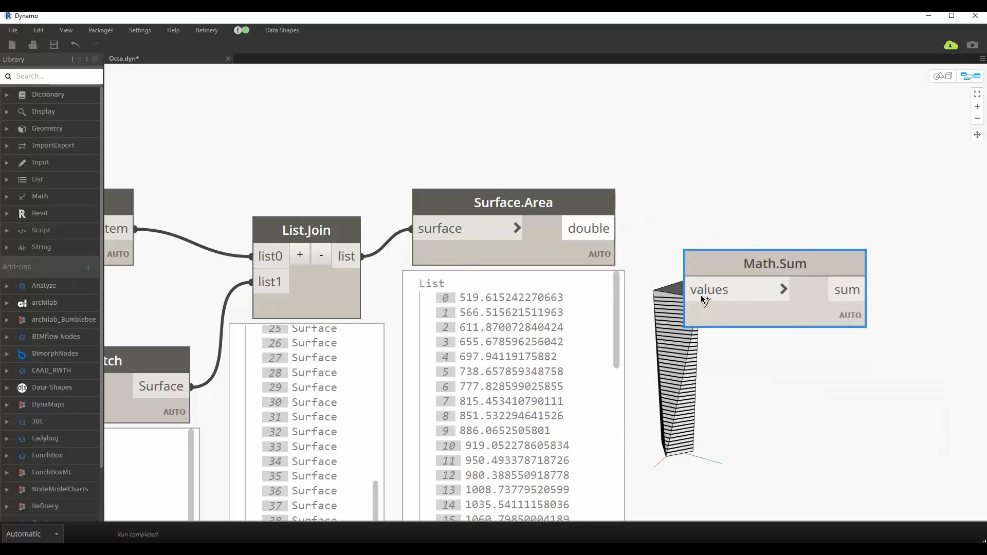
left_click(702, 299)
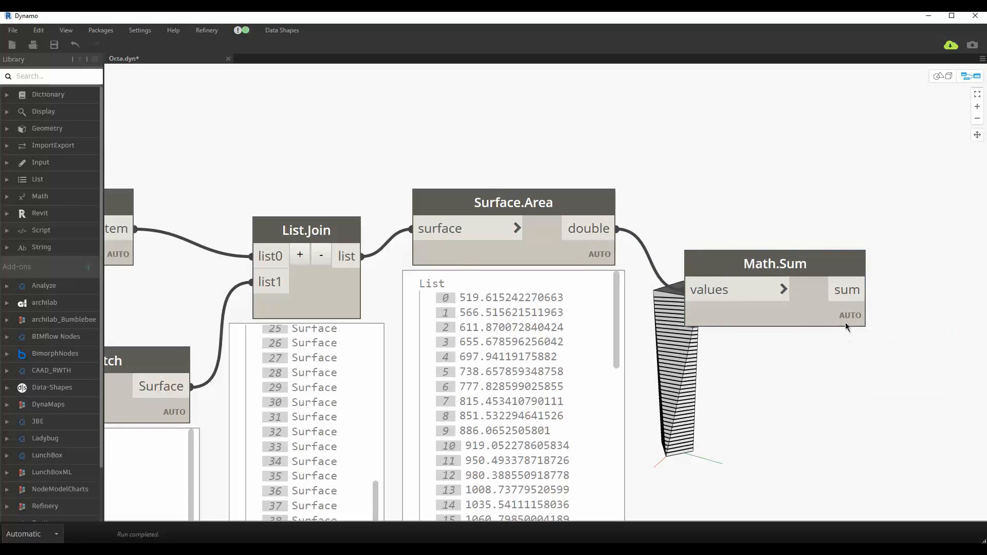
left_click(846, 344)
middle_click_drag(752, 402, 602, 406)
left_click(679, 409)
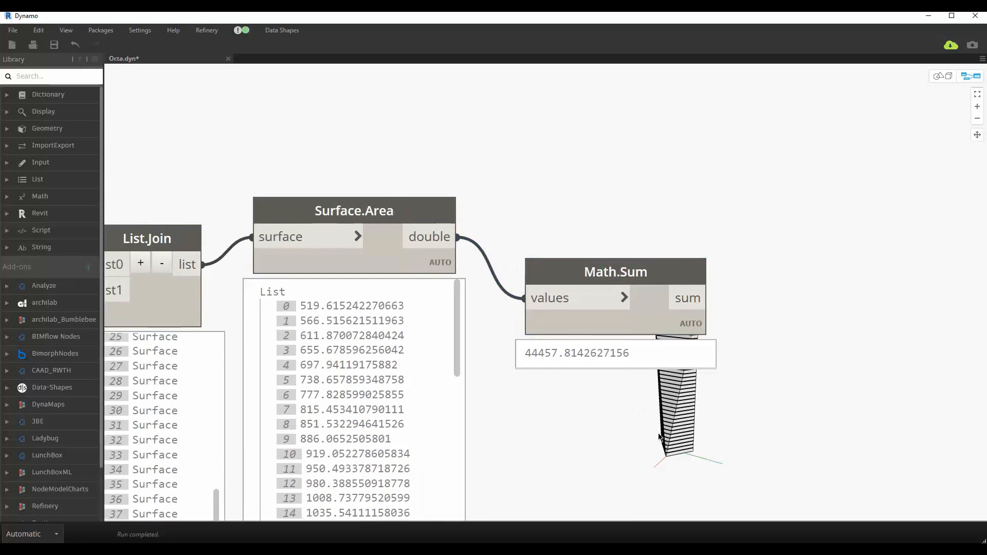
Step: Add a Math.Floor node level with Math.Sum, connect sum to its number input and pin its preview
middle_click_drag(659, 437, 611, 401)
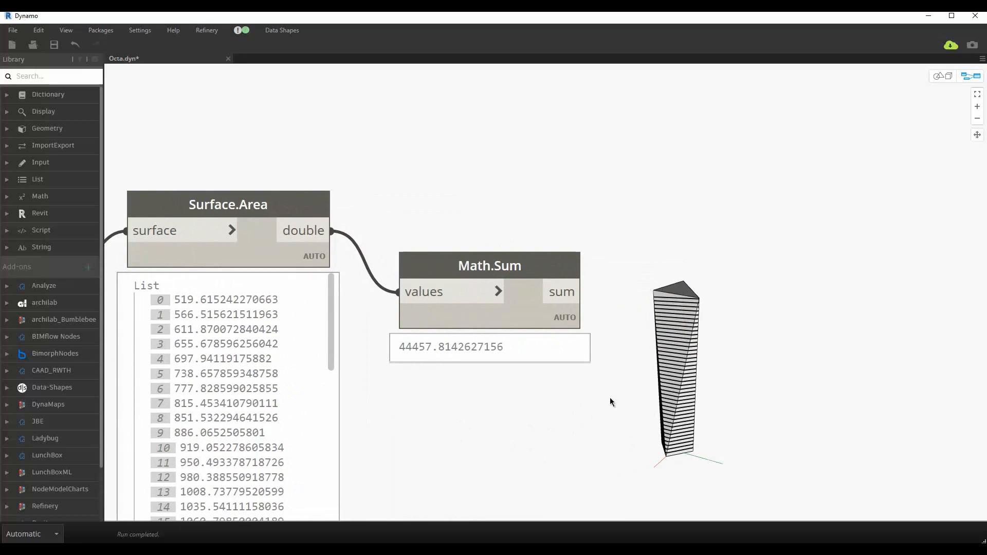
right_click(609, 397)
type("rou")
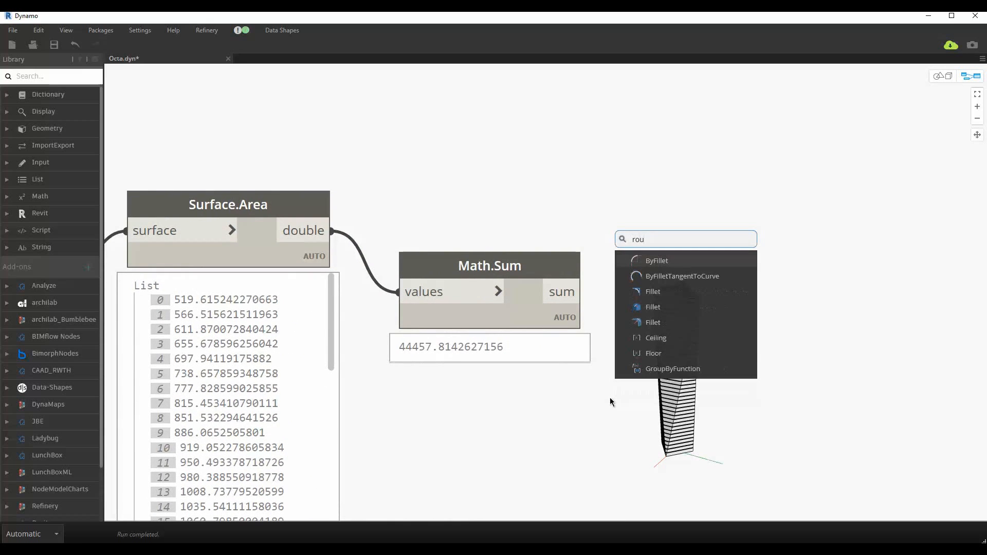
type("nd")
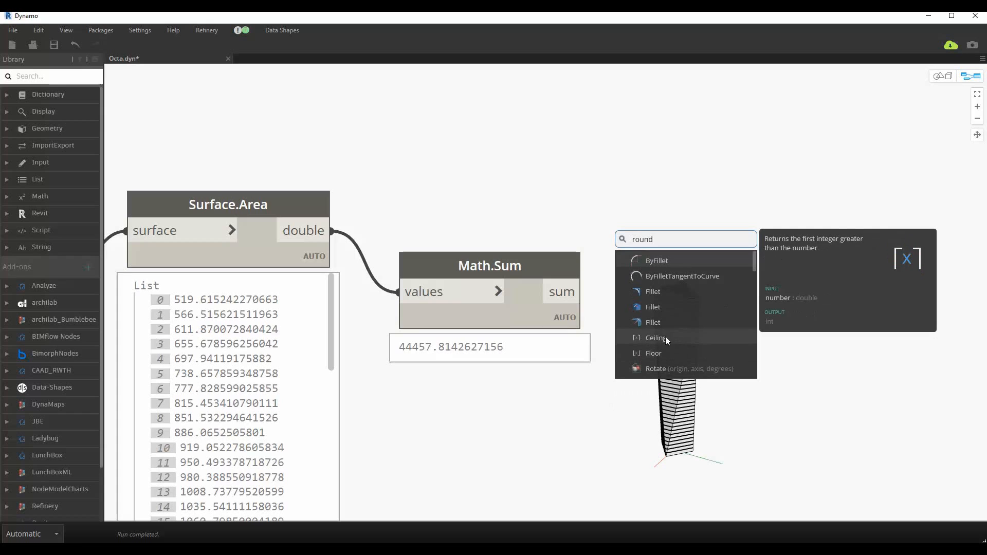
left_click(663, 353)
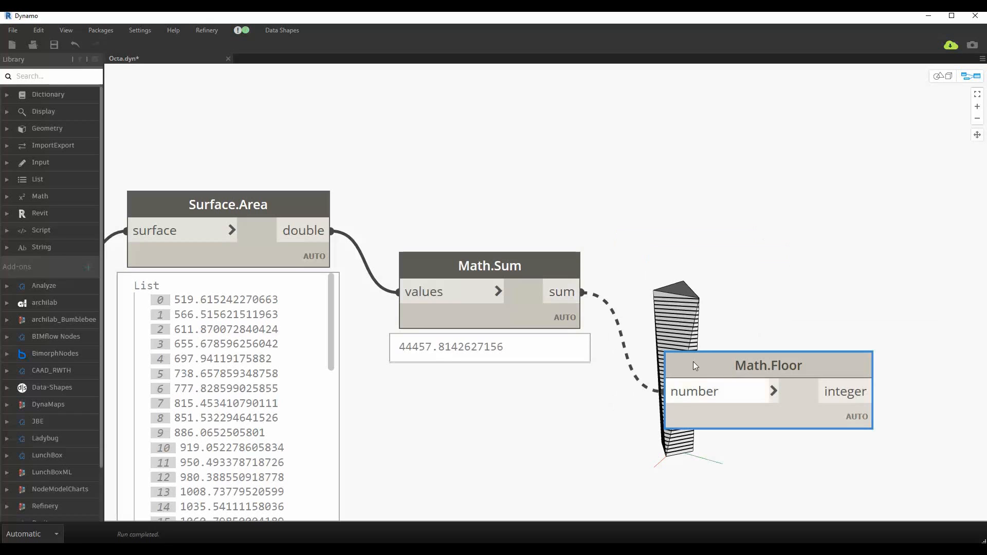
mouse_move(832, 341)
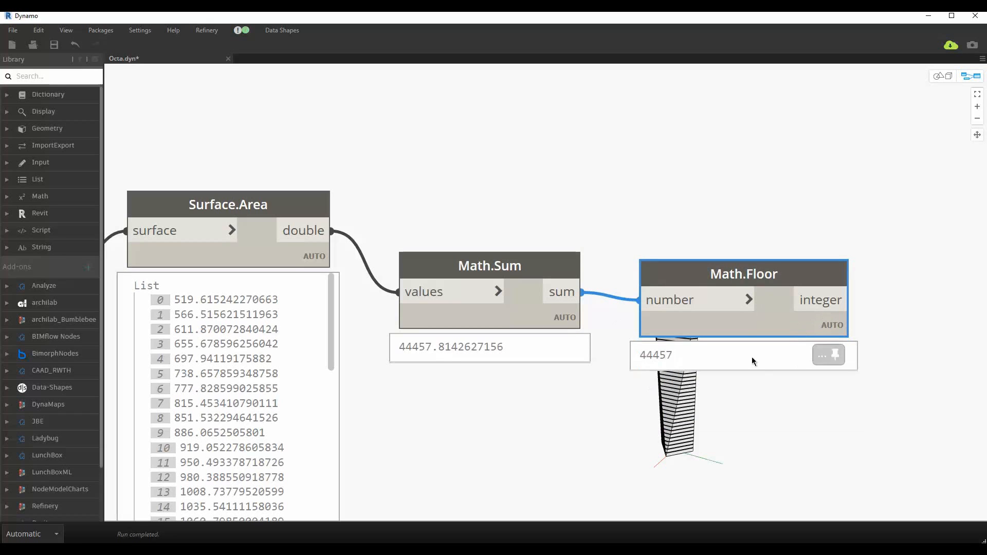
left_click(752, 230)
right_click(719, 162)
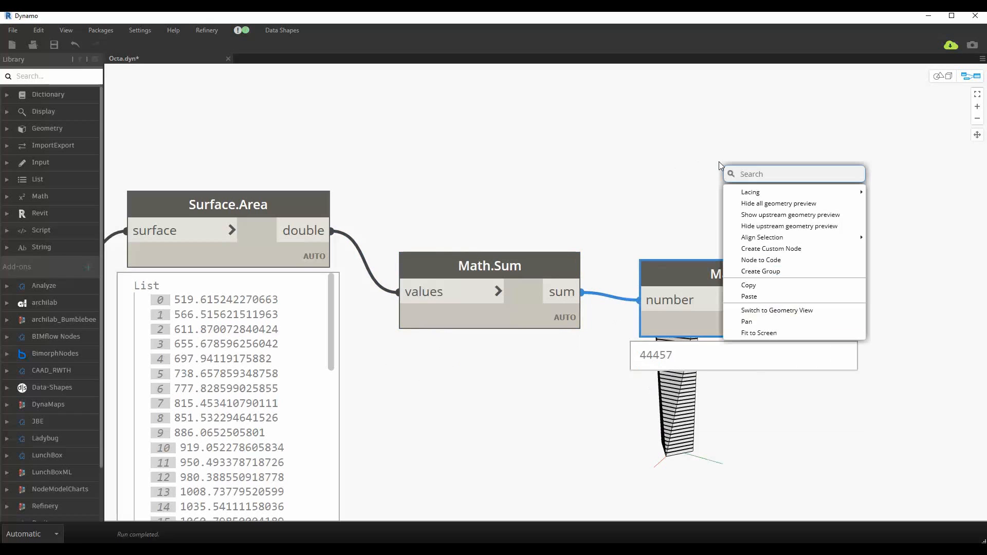
left_click(699, 237)
left_click(692, 274)
right_click(693, 277)
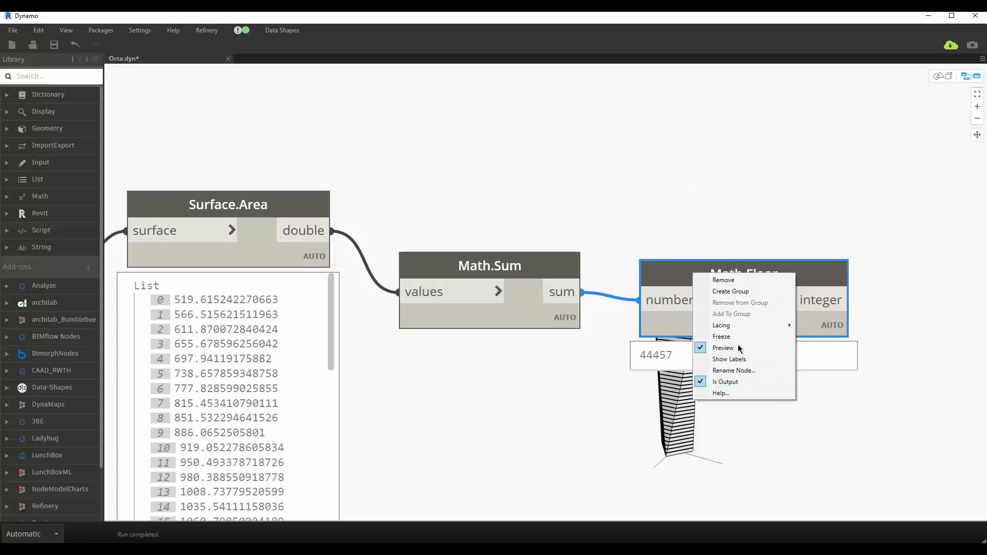
left_click(713, 217)
left_click(713, 217)
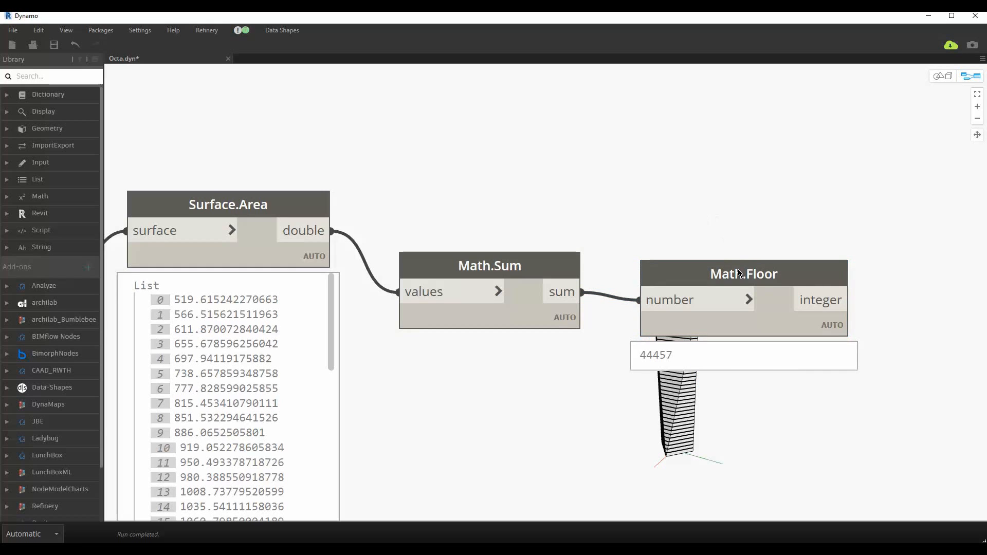
Step: Rename the Math.Floor node as BUA and move it together with Math.Sum closer to Surface.Area
double_click(744, 275)
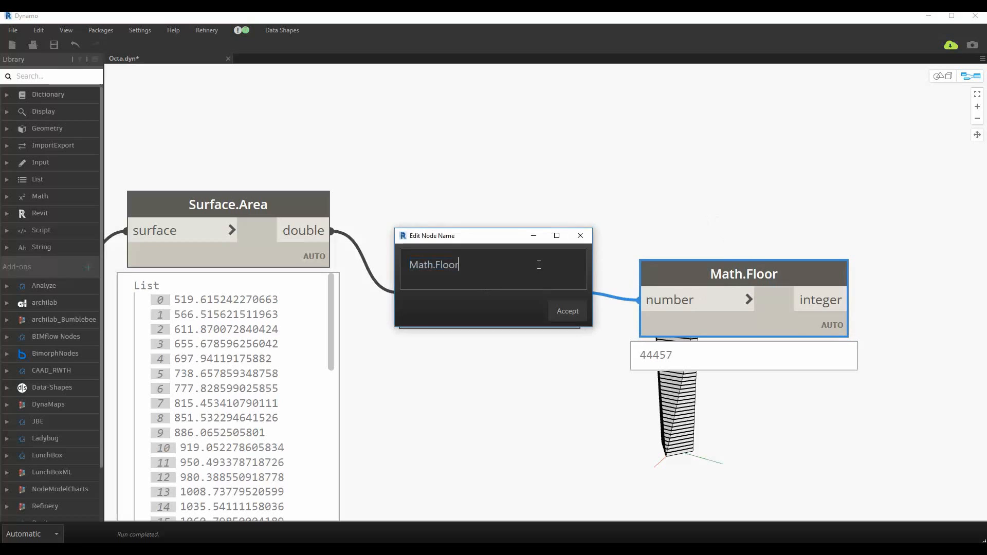
type("BUA")
key("Return")
scroll(473, 319, "down", 5)
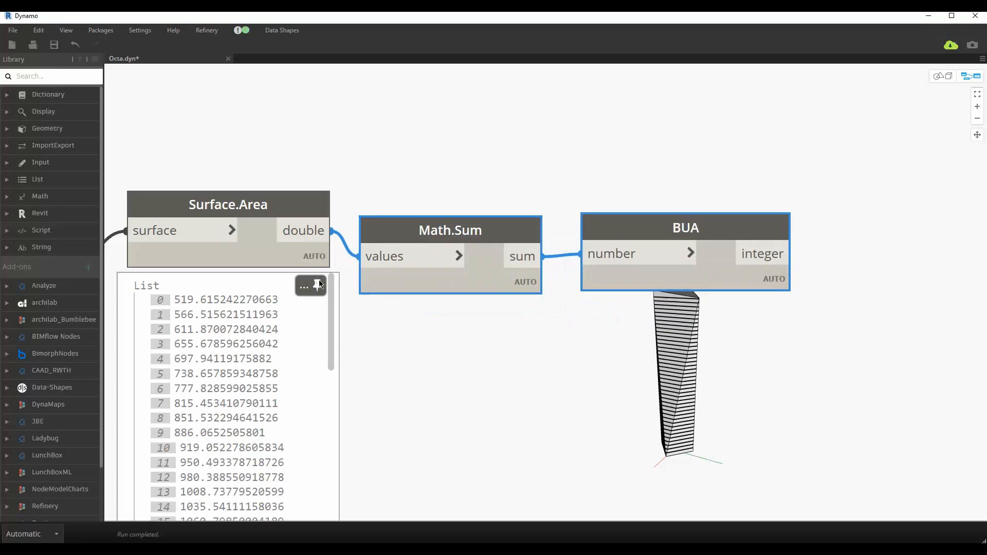
Step: Unpin the remaining output previews along the chain from List.RestOfItems to Surface.Area
left_click(307, 339)
left_click(222, 384)
middle_click_drag(222, 383, 573, 353)
left_click(438, 355)
left_click(306, 337)
scroll(351, 246, "down", 2)
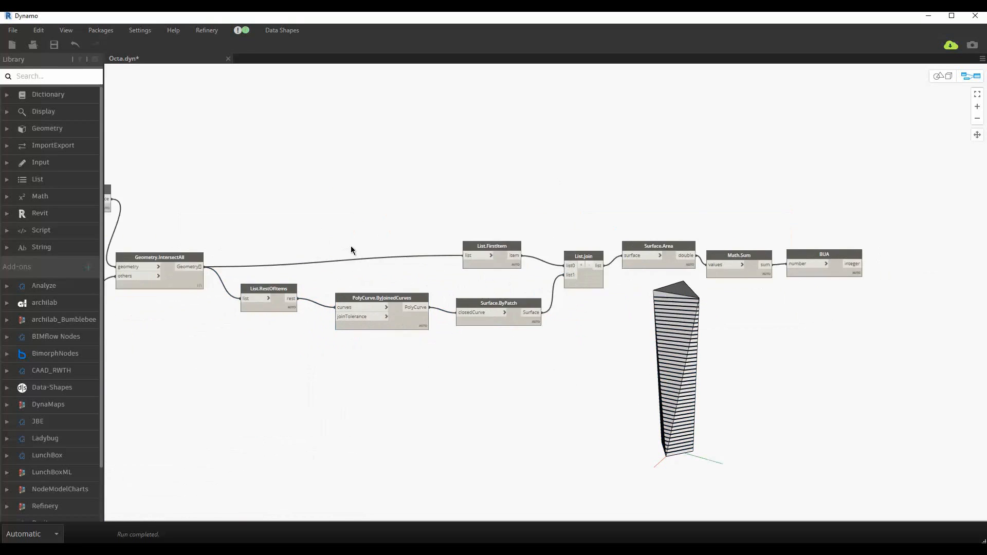
Step: Rearrange the eight-input List.Join, PolySurface.ByJoinedSurfaces and the bounding-box slicing chain into compact rows below the coloured groups
middle_click_drag(485, 312, 684, 381)
scroll(685, 381, "down", 1)
left_click(392, 301)
middle_click_drag(391, 300, 628, 290)
scroll(669, 330, "up", 1)
scroll(498, 373, "down", 2)
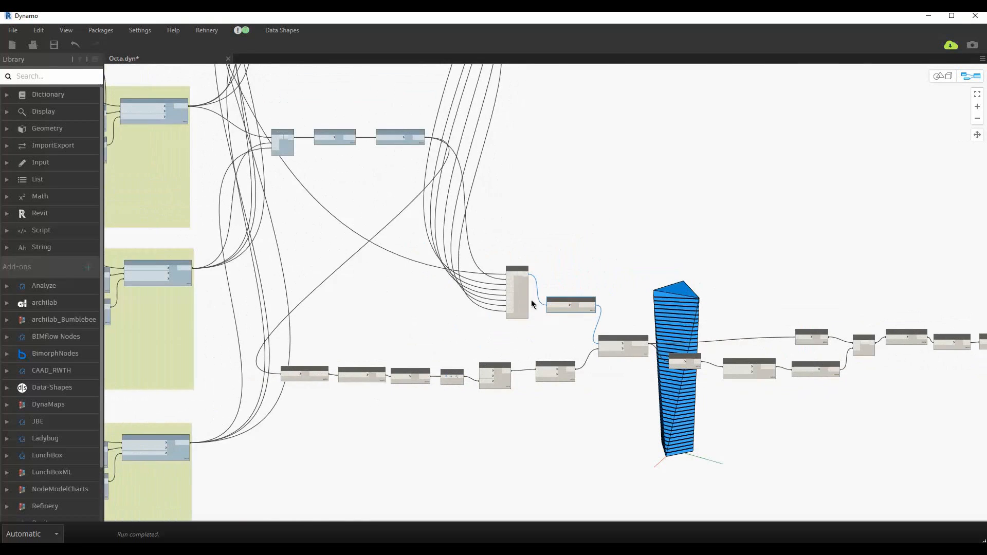
left_click_drag(524, 302, 520, 148)
scroll(268, 362, "down", 1)
left_click_drag(881, 407, 288, 304)
left_click_drag(308, 364, 487, 214)
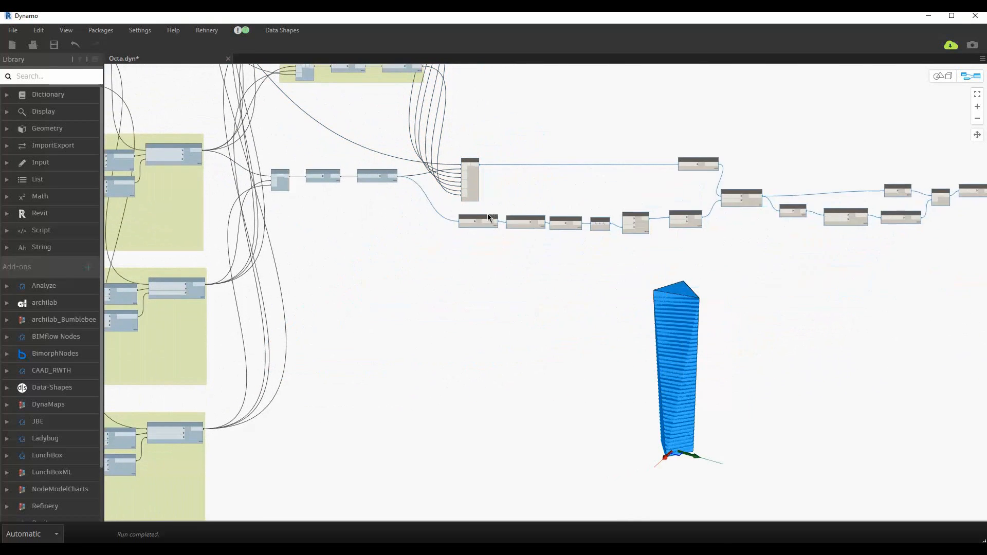
left_click(642, 182)
left_click_drag(706, 160, 688, 179)
middle_click_drag(689, 182, 431, 208)
Step: Group all nodes from the eight-input List.Join through the BUA node and title the group BUA
left_click_drag(837, 306, 284, 196)
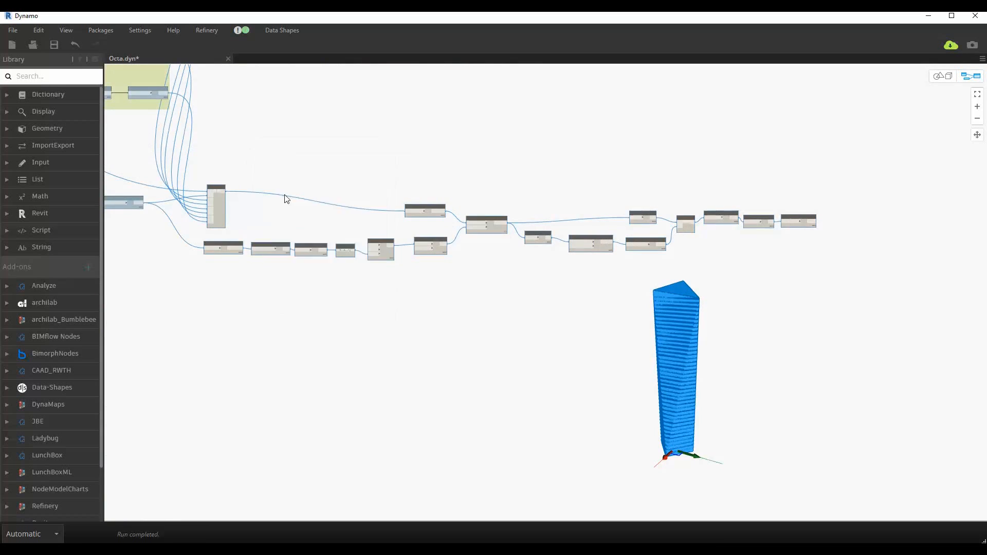
key("ctrl+g")
scroll(285, 196, "up", 3)
left_click(383, 153)
type("BUA")
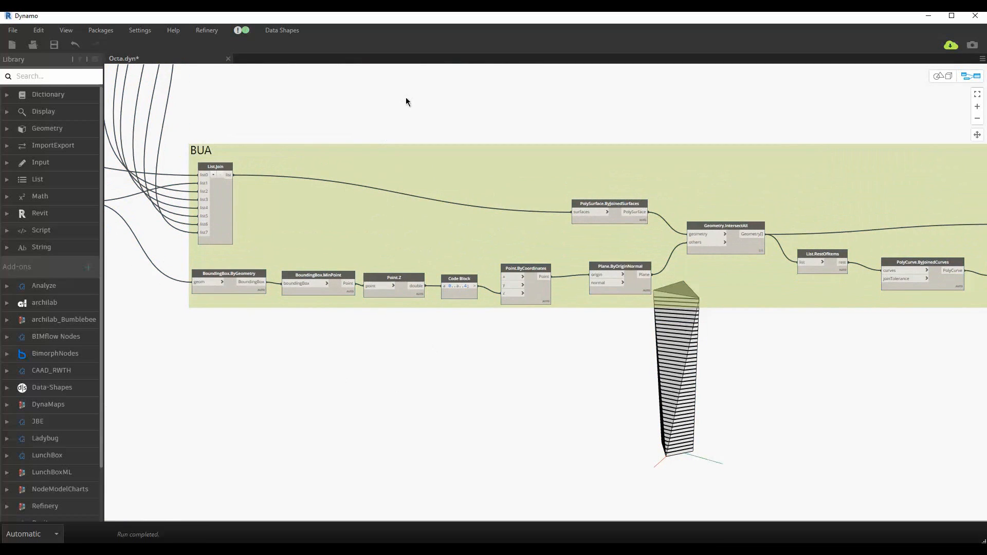
left_click(406, 97)
Step: Examine the sliced tower form from several sides in the 3D preview and review the grouped floor-area chain
key("ctrl+b")
right_click_drag(676, 344, 641, 363)
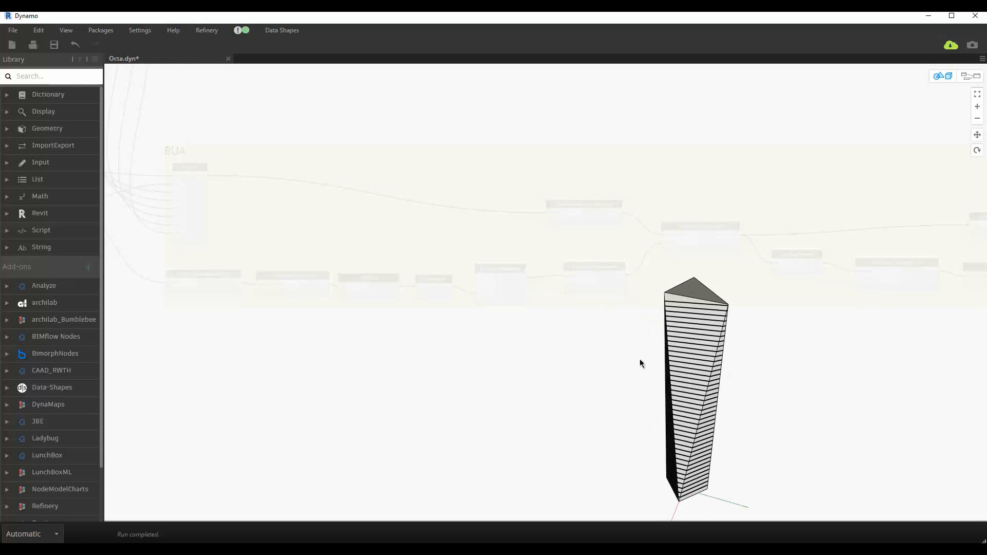
key("ctrl+b")
middle_click_drag(492, 361, 483, 361)
middle_click_drag(702, 360, 607, 302)
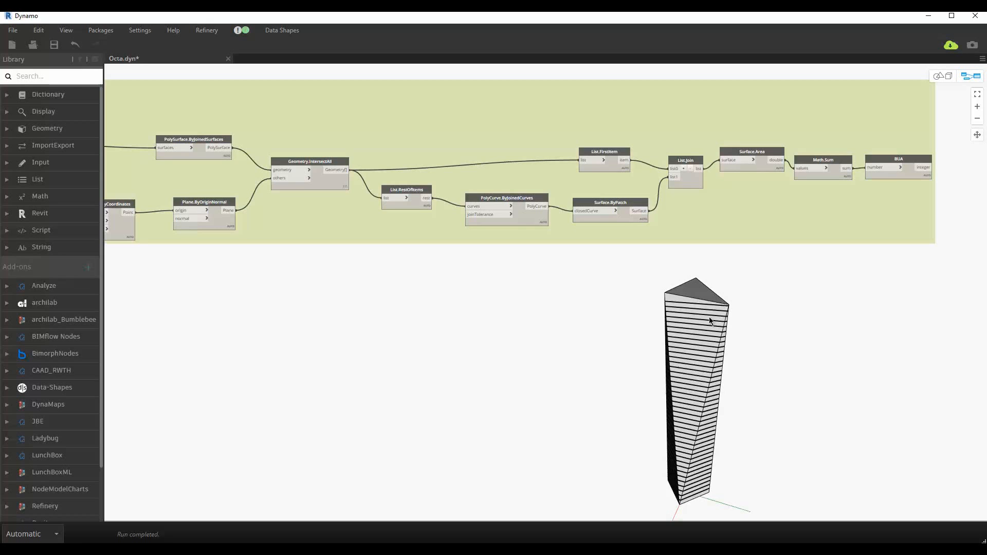
key("ctrl+b")
right_click_drag(654, 330, 732, 337)
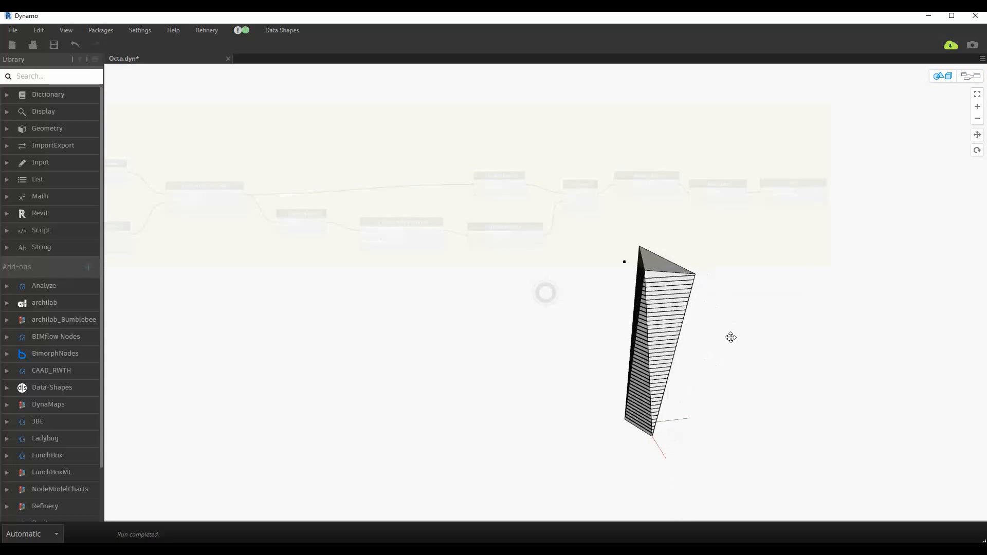
Step: Review the full node graph and check the surface list output by the eight-input List.Join in the BUA group
key("ctrl+b")
scroll(639, 337, "down", 5)
left_click_drag(244, 358, 440, 255)
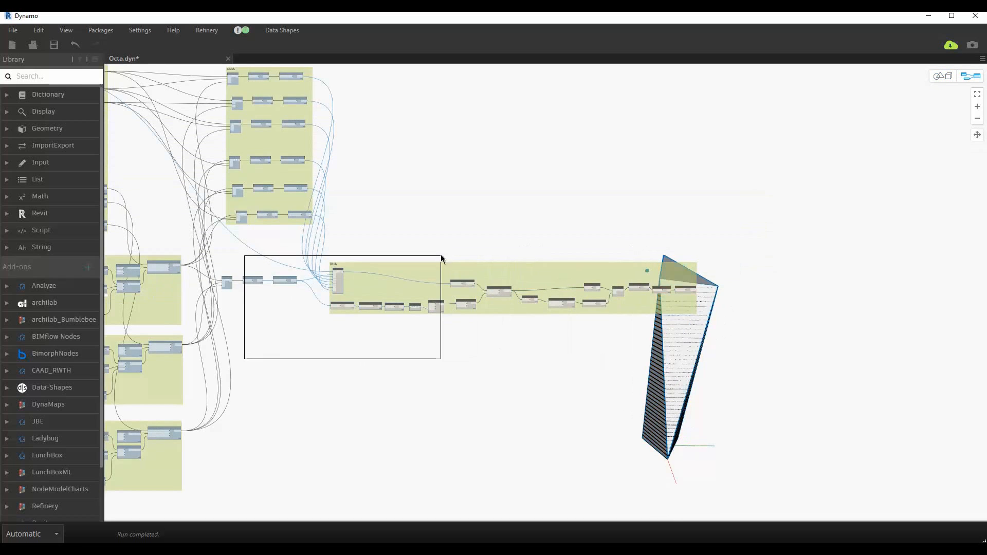
middle_click_drag(576, 370, 677, 277)
scroll(636, 379, "left", 5)
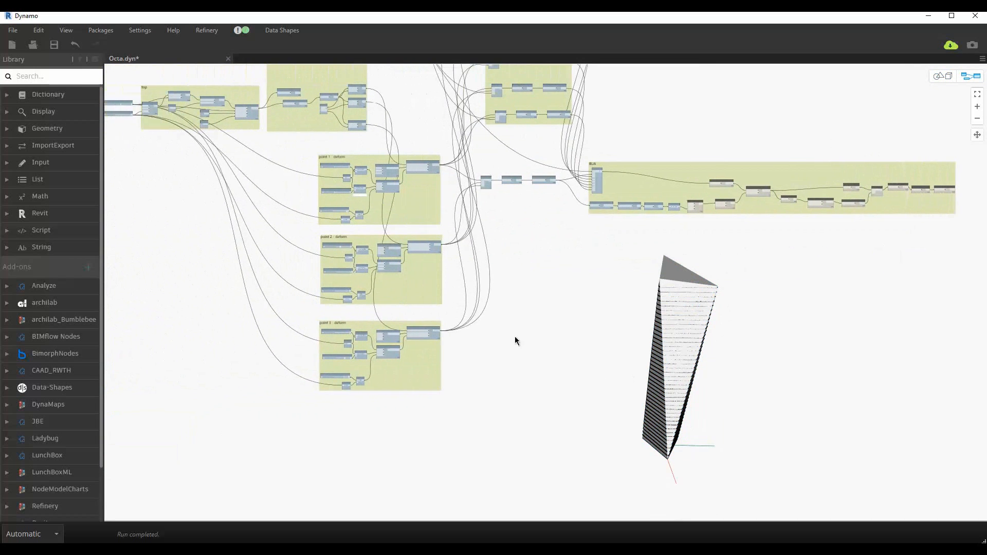
scroll(519, 282, "up", 3)
scroll(650, 263, "up", 8)
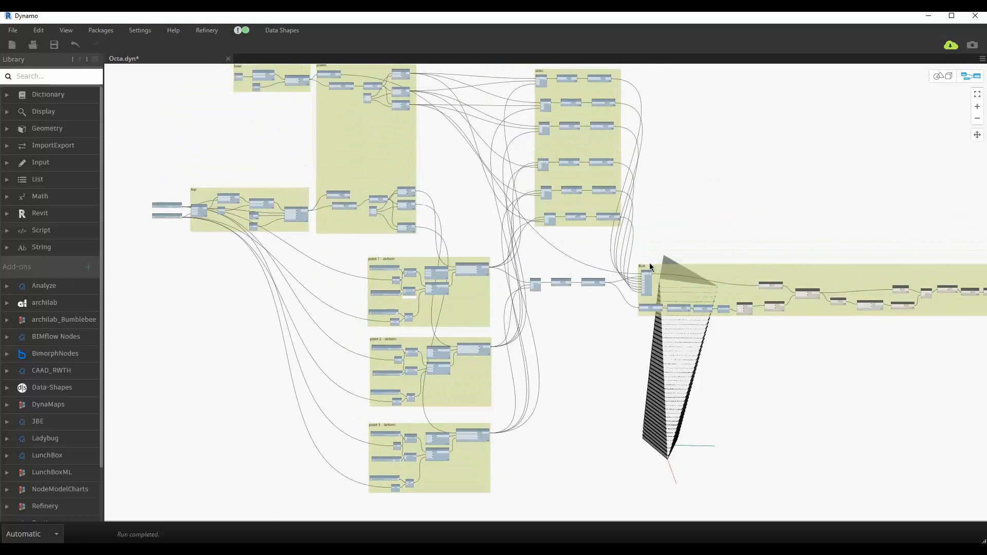
scroll(642, 348, "up", 3)
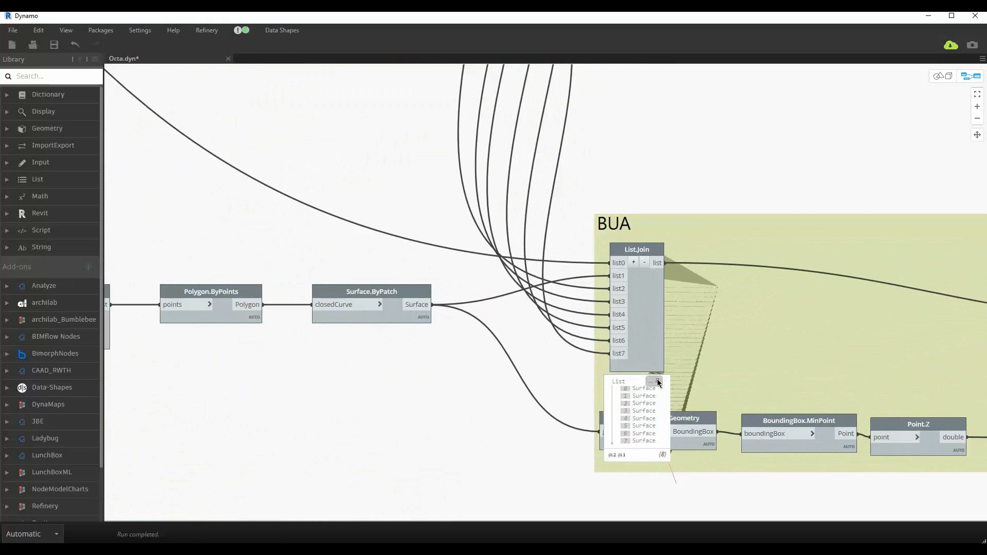
scroll(510, 168, "right", 7)
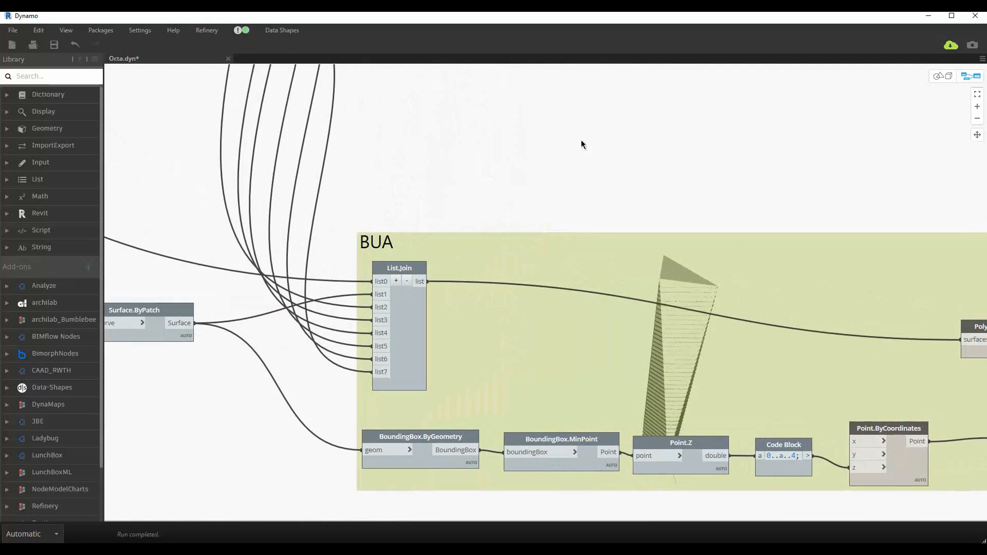
Step: Add a Surface.Area node above the BUA group and feed it the list output of the eight-input List.Join
right_click(581, 141)
type("area")
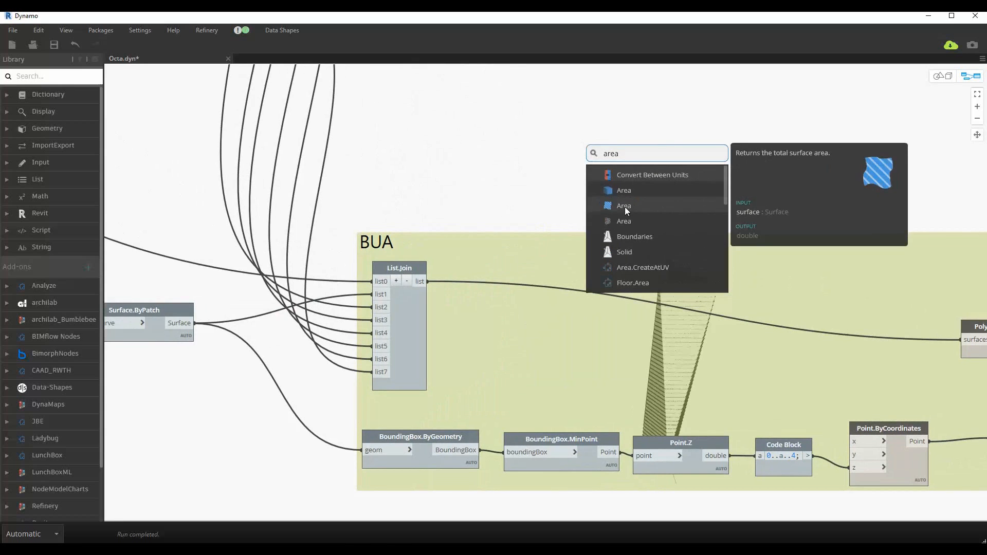
left_click(624, 207)
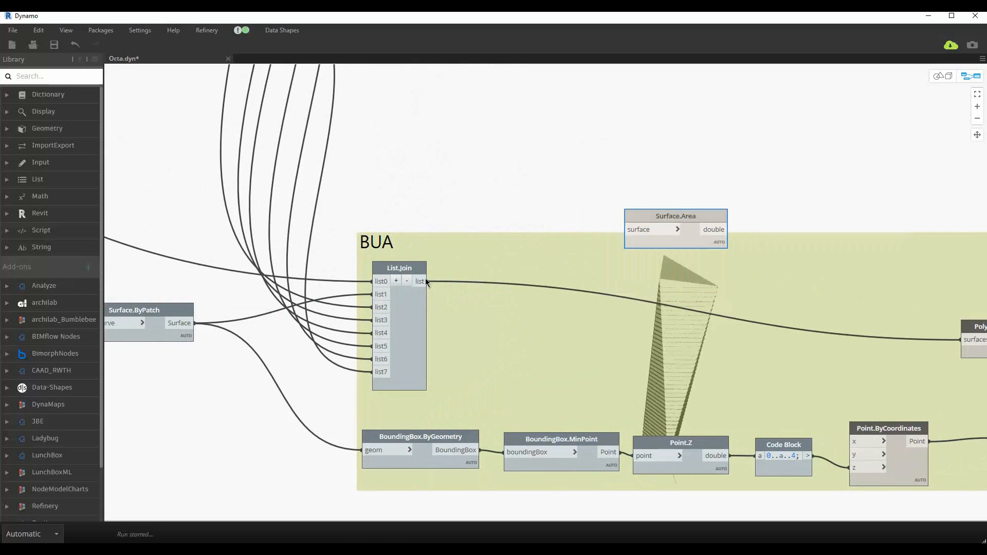
left_click_drag(427, 281, 626, 229)
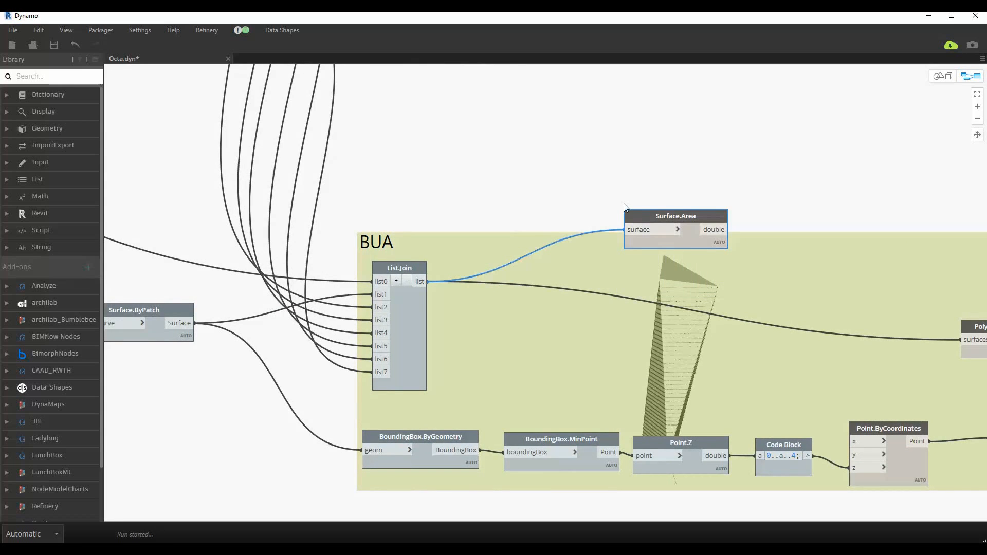
Step: Add a Math.Sum node to total the Surface.Area values and pin its output preview
right_click(690, 118)
type("math.sum")
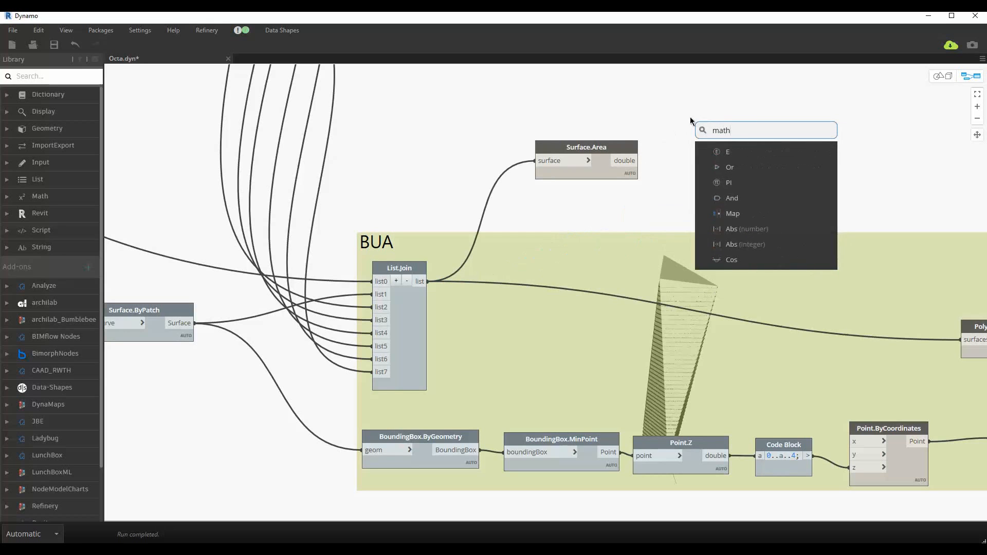
left_click(735, 152)
left_click_drag(637, 160, 735, 179)
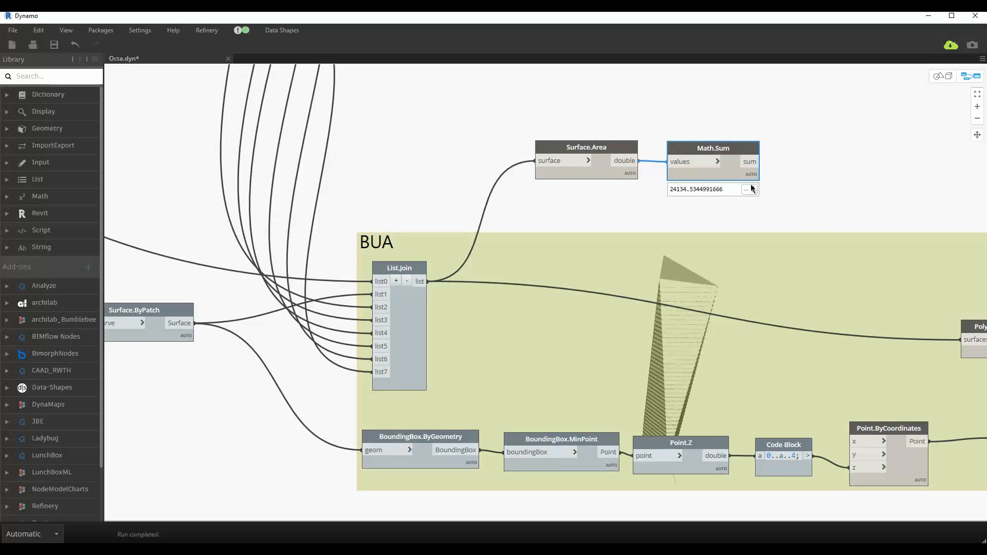
scroll(801, 161, "up", 3)
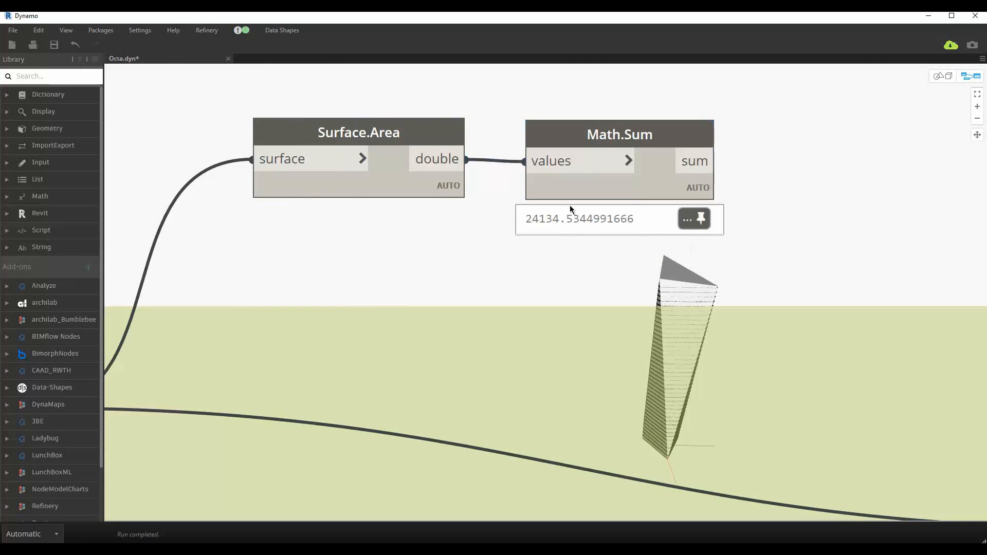
left_click_drag(615, 190, 640, 184)
left_click(462, 247)
Step: Move the Surface.Area node up and away from Math.Sum and pin its list of individual areas
scroll(427, 228, "down", 3)
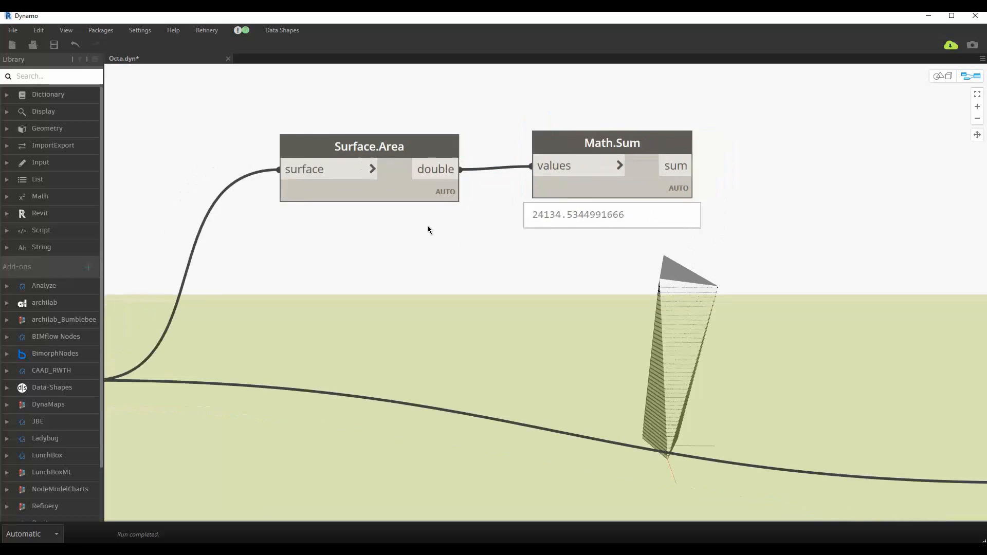
scroll(569, 228, "up", 1)
middle_click_drag(387, 234, 507, 234)
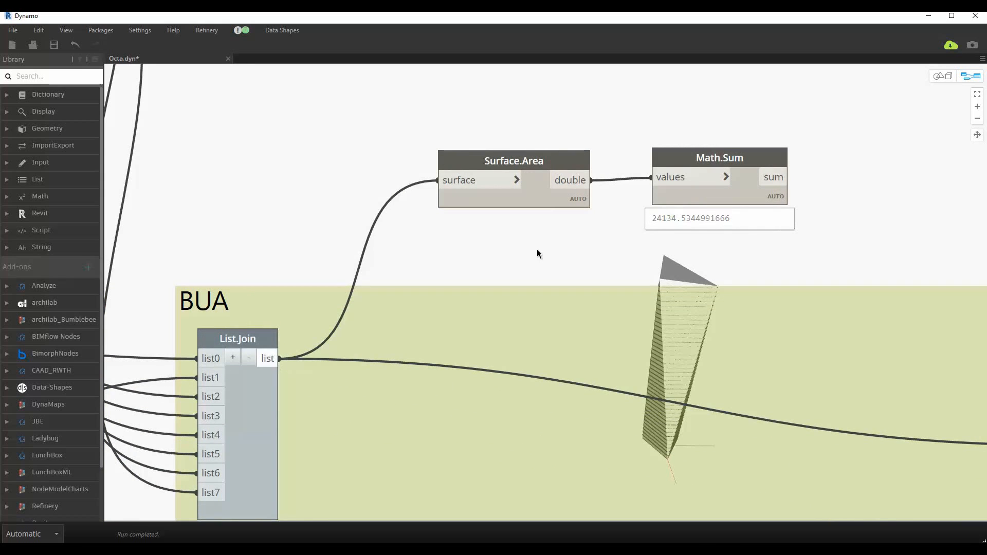
left_click_drag(579, 197, 531, 158)
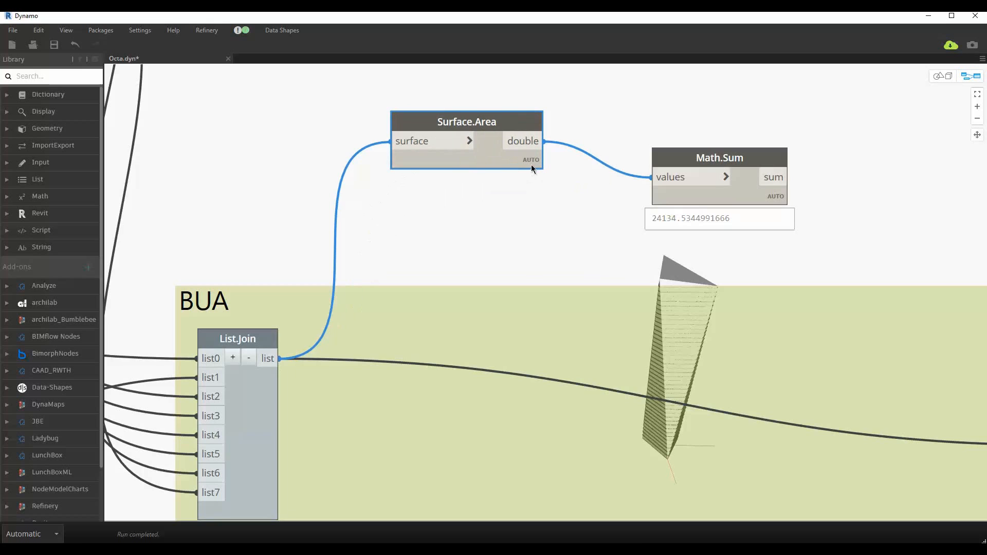
mouse_move(531, 180)
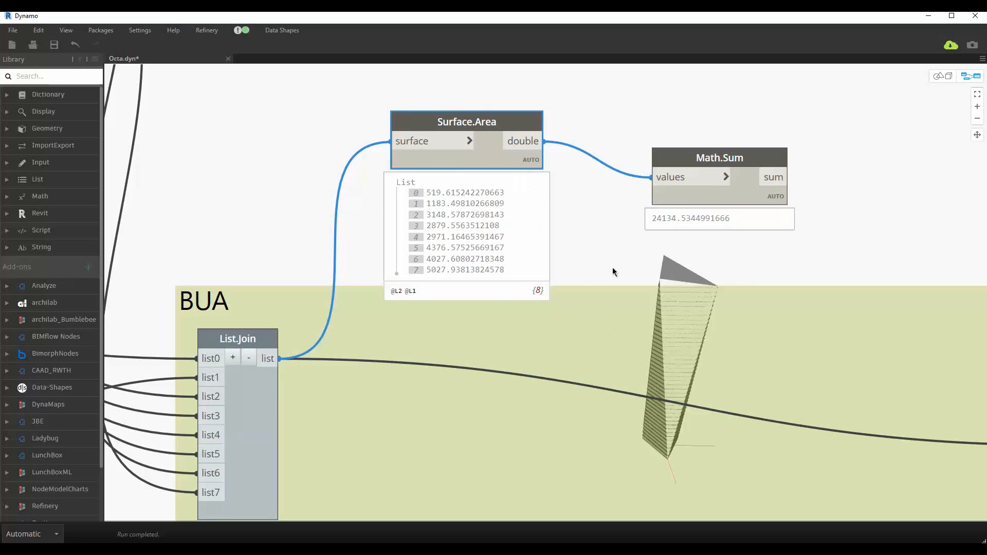
left_click(583, 226)
right_click(583, 227)
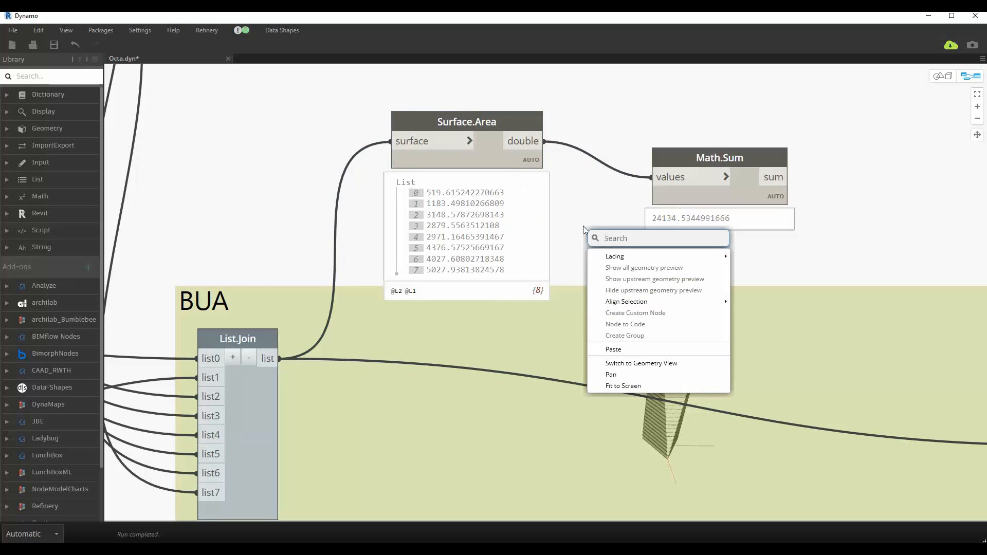
left_click(590, 204)
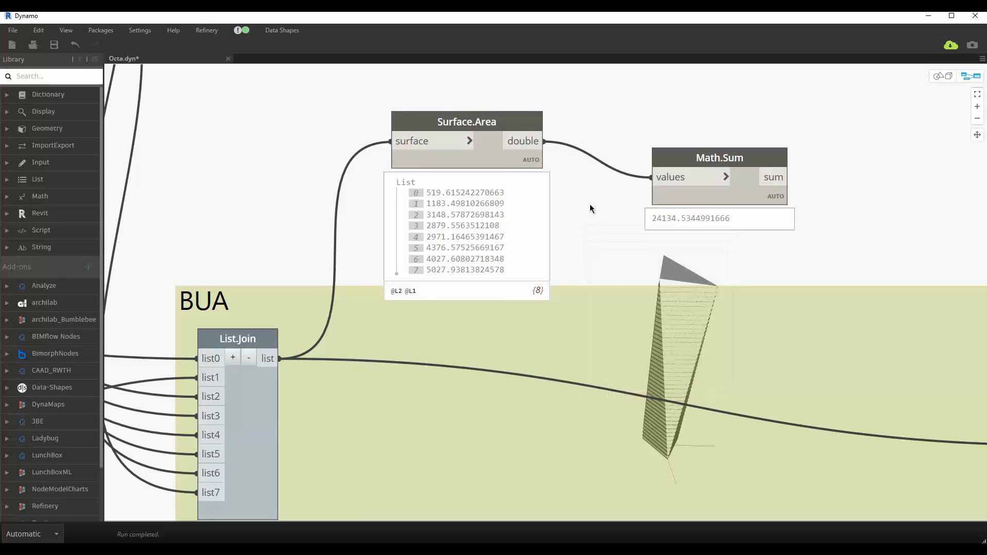
Step: Add a List.RestOfItems node fed by Surface.Area's output, place it between the nodes, and move Math.Sum aside
right_click(590, 206)
type("rest")
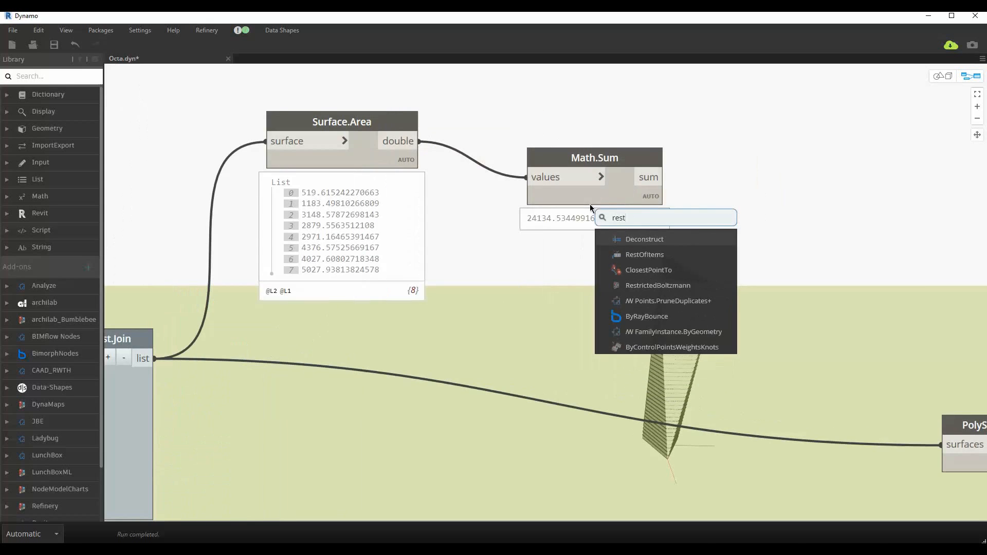
left_click(652, 250)
left_click(655, 280)
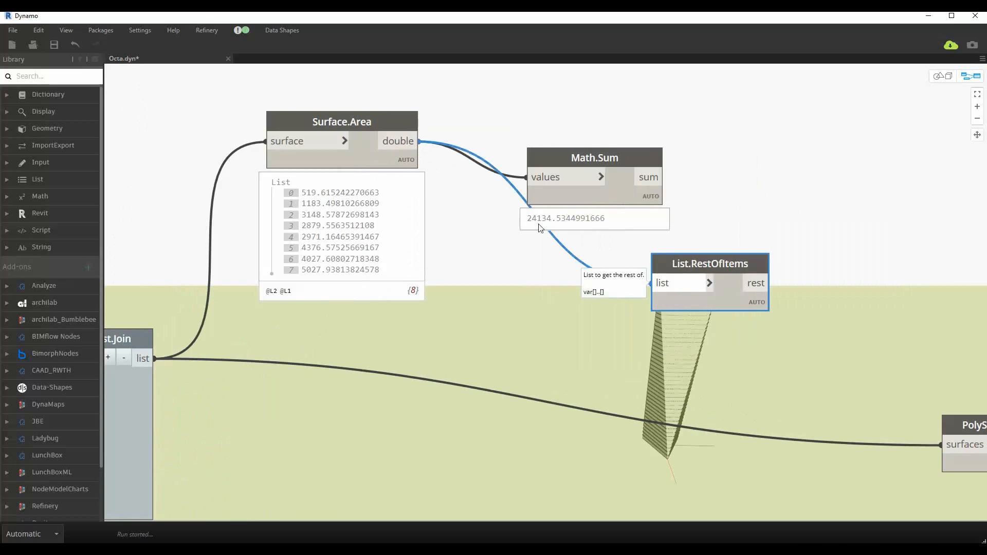
left_click_drag(668, 263, 458, 220)
left_click_drag(551, 159, 626, 149)
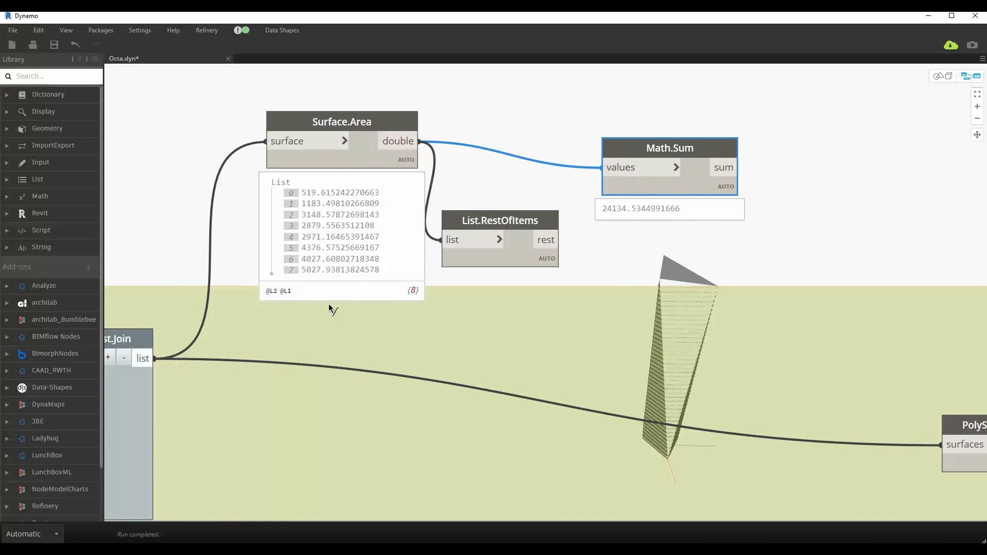
Step: Rewire List.Join into List.RestOfItems and its rest output into Surface.Area, and unpin the Surface.Area preview
left_click(155, 358)
left_click(441, 240)
left_click(560, 240)
left_click(266, 141)
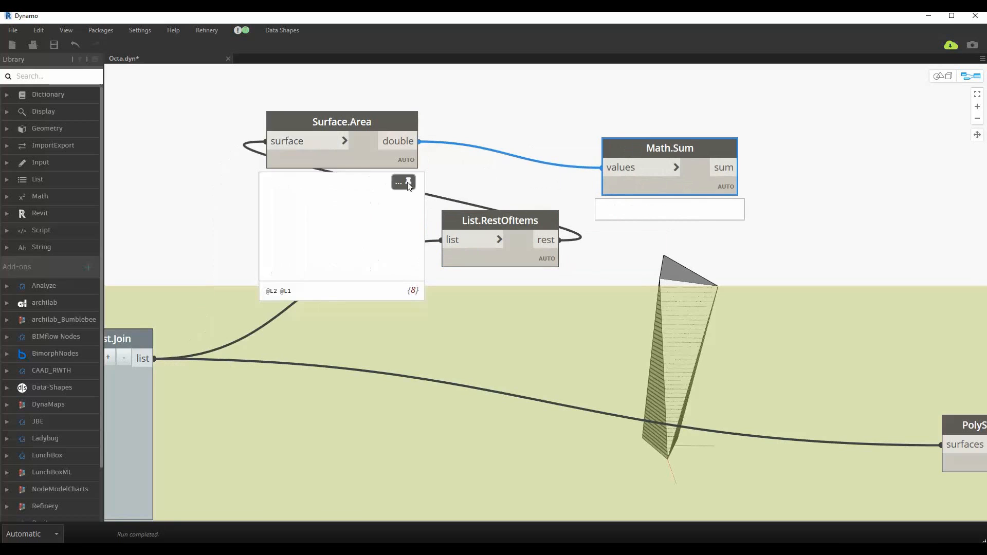
left_click(375, 138)
Step: Line up List.RestOfItems, Surface.Area and Math.Sum in one row above the BUA group
left_click_drag(493, 221, 190, 126)
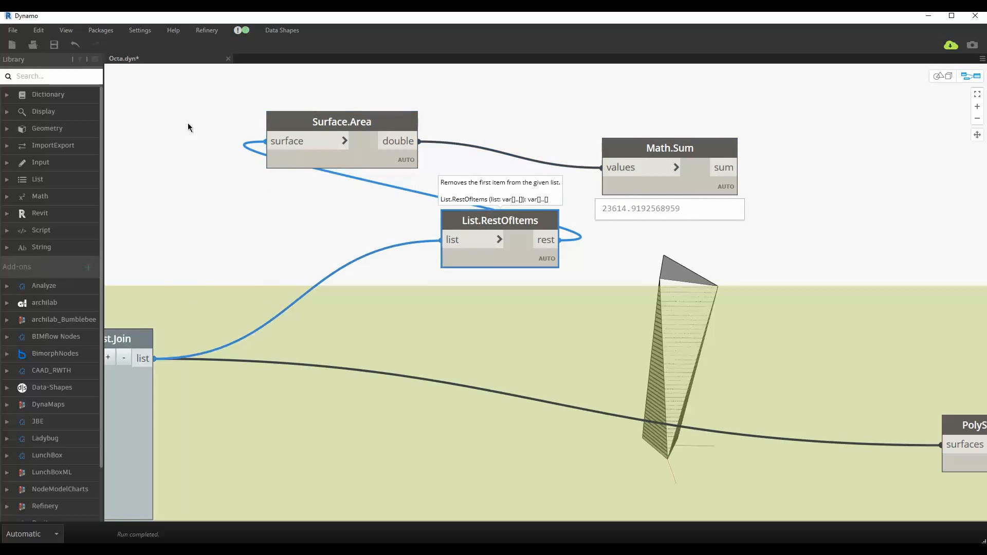
left_click(651, 154)
left_click_drag(656, 150, 507, 117)
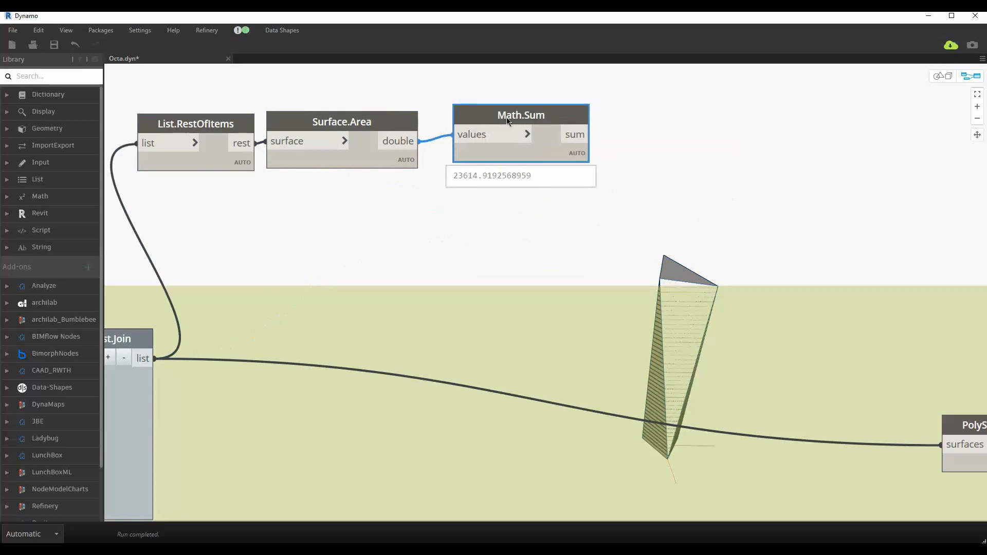
Step: Rename the Math.Sum node as cladding area
double_click(544, 122)
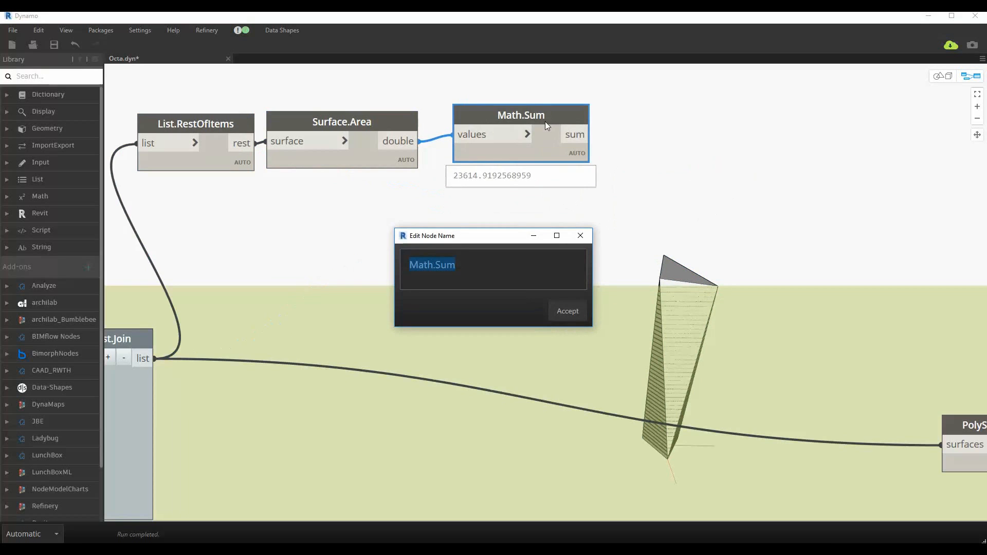
type("cladding ")
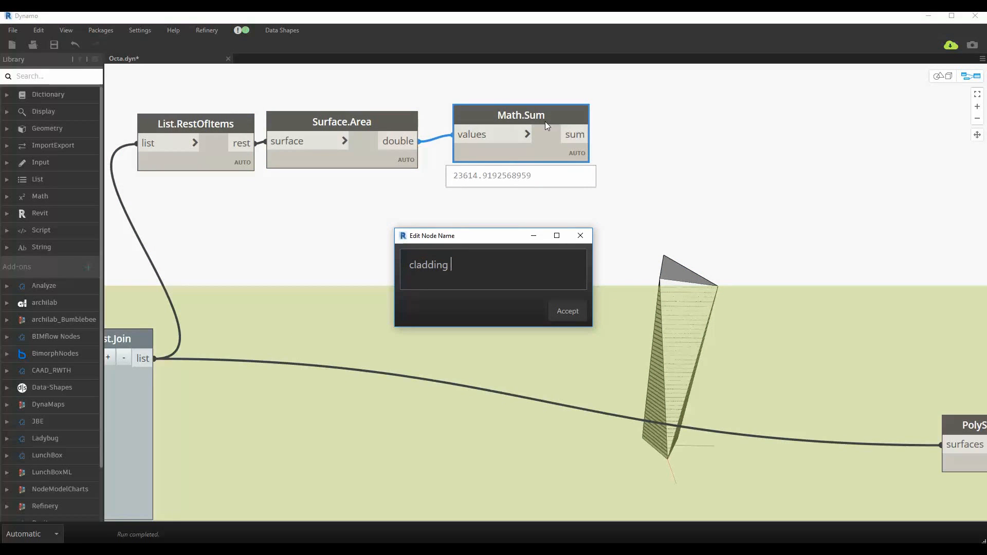
type("area")
key("Return")
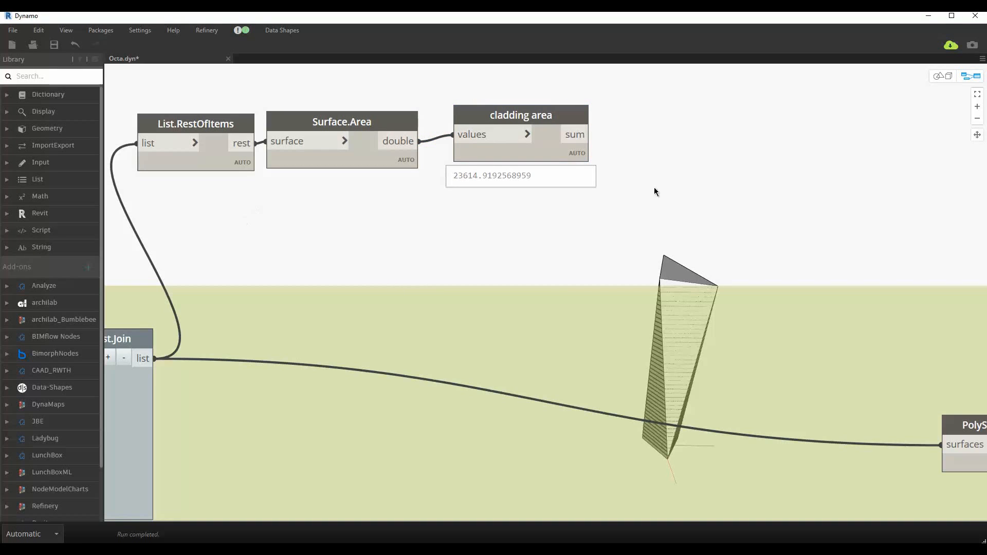
Step: Place a Math.Floor node beside the cladding area node and open the cladding area node's name for editing
right_click(673, 180)
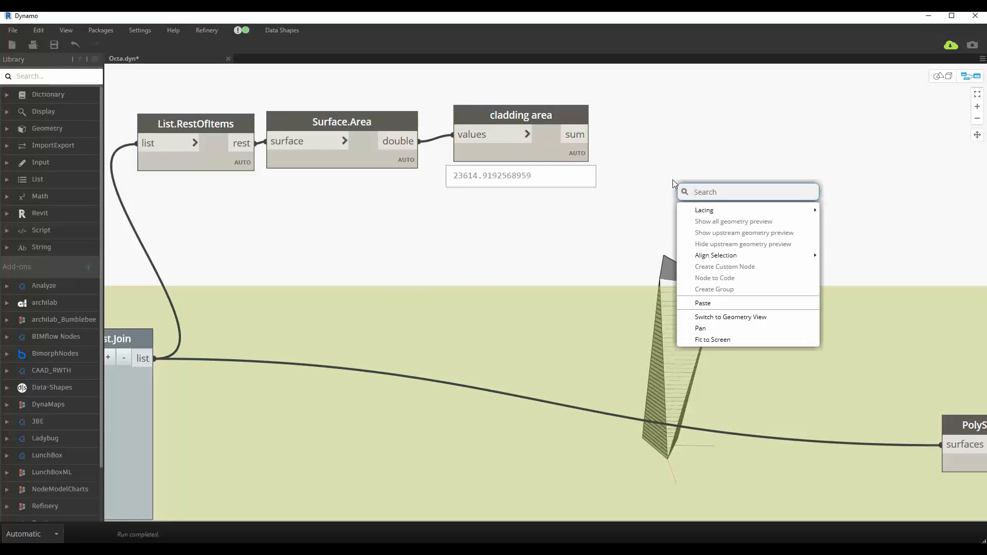
type("floor")
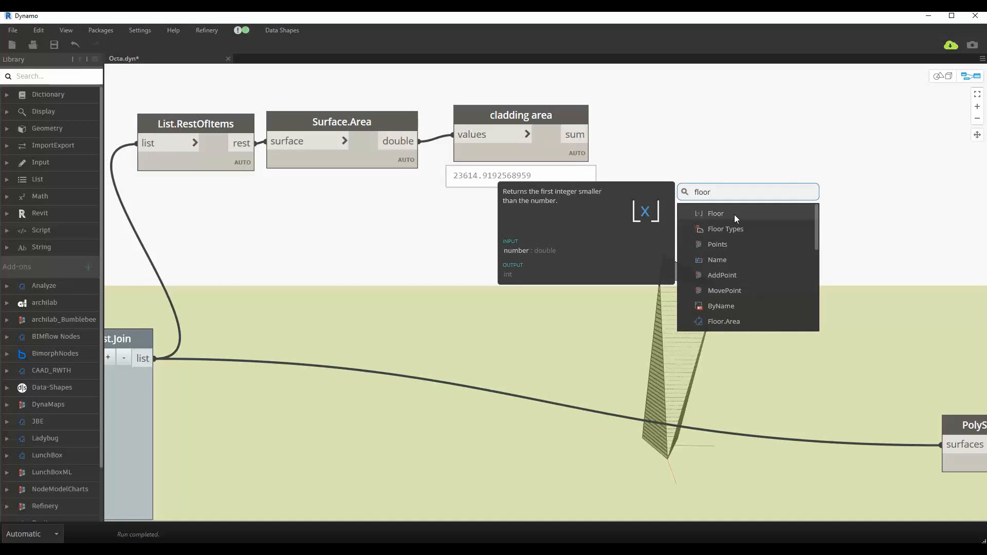
left_click(734, 215)
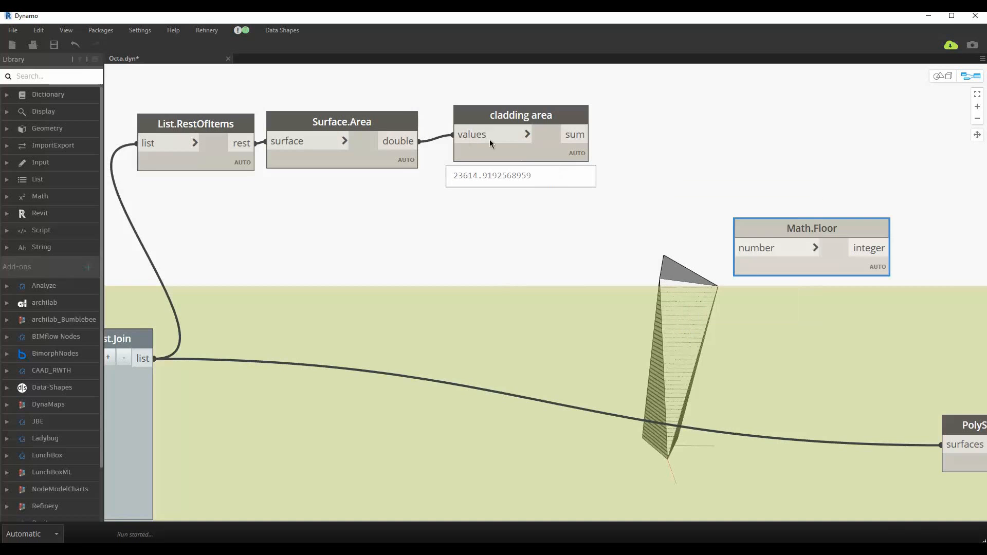
double_click(553, 119)
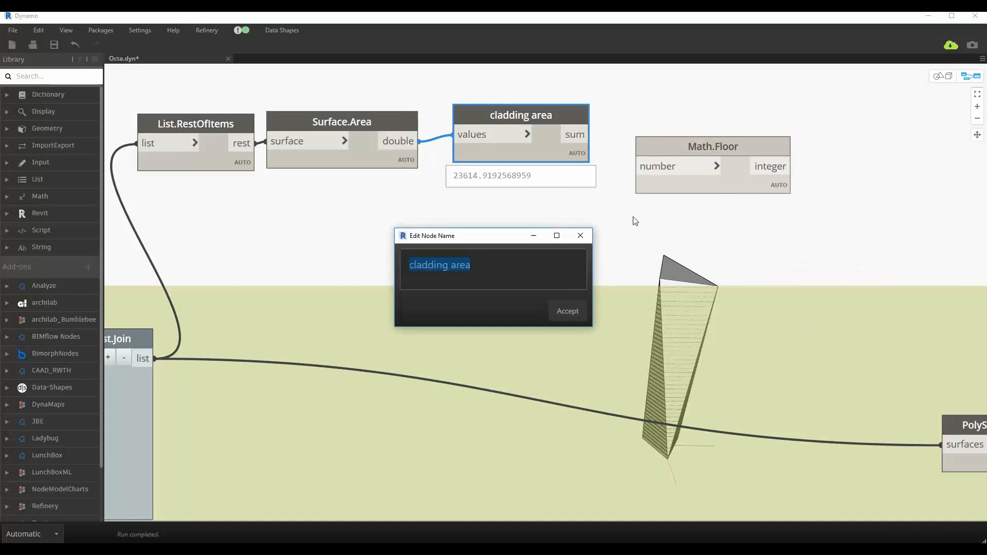
left_click(564, 312)
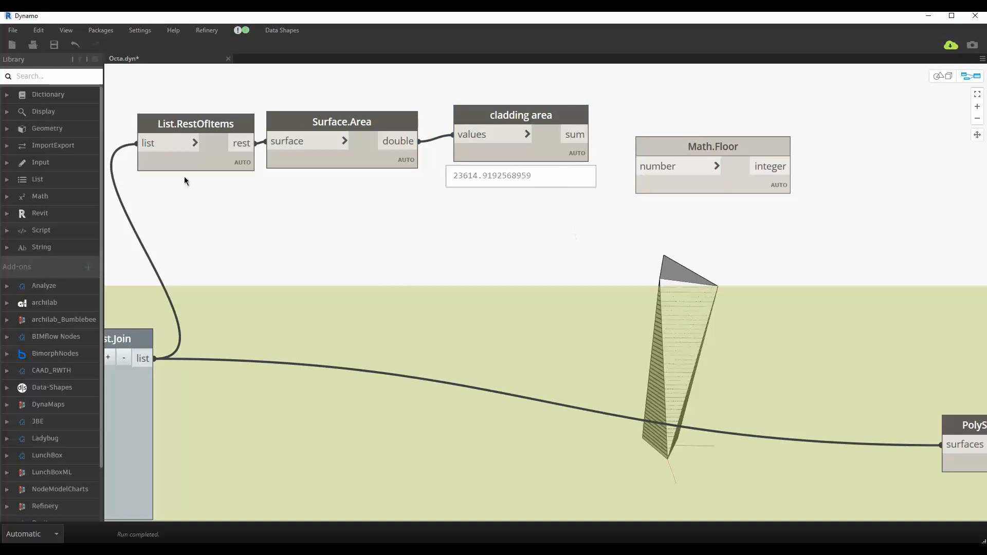
Step: Undo the Math.Floor placement and the renaming of the Math.Sum node
left_click(74, 44)
left_click(74, 45)
left_click(74, 44)
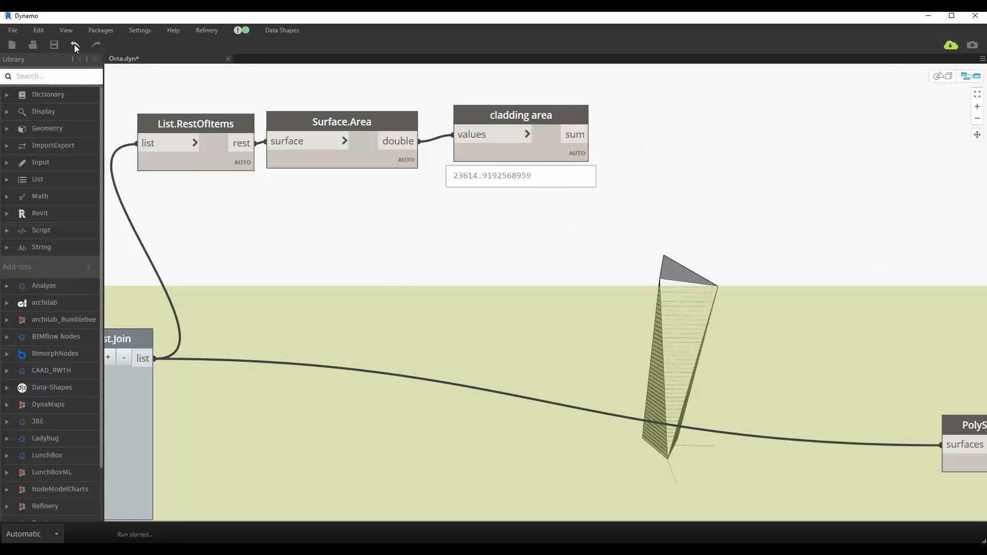
left_click(74, 45)
Step: Add a Math.Floor node beside Math.Sum and connect the sum output to its number input
right_click(468, 224)
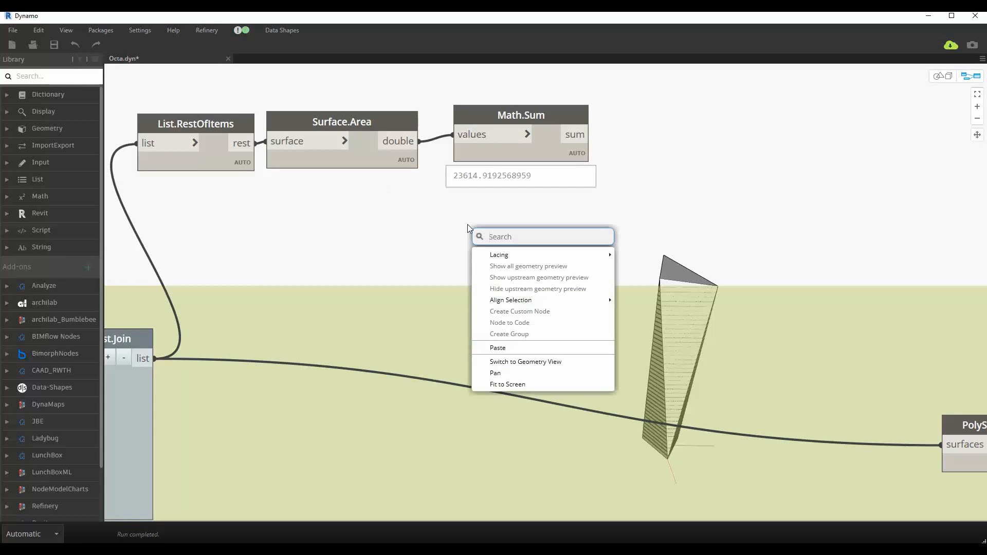
type("math")
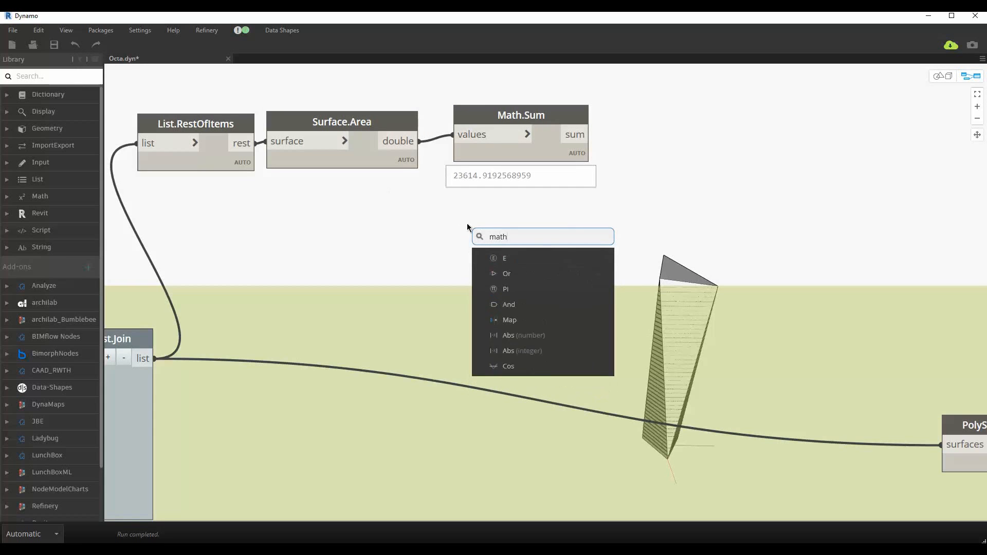
type(" floor")
left_click(497, 257)
left_click(571, 135)
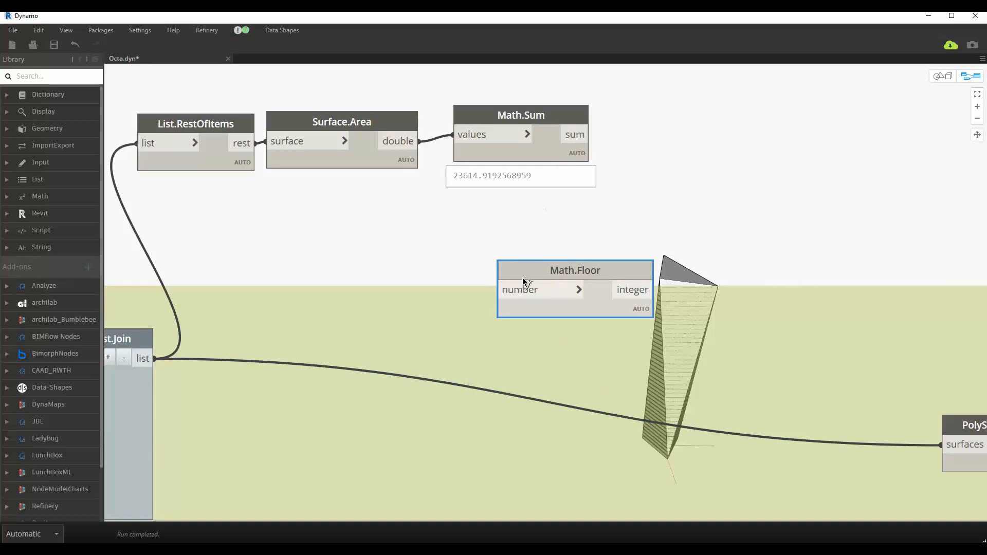
left_click(519, 288)
left_click_drag(518, 273, 677, 127)
mouse_move(798, 178)
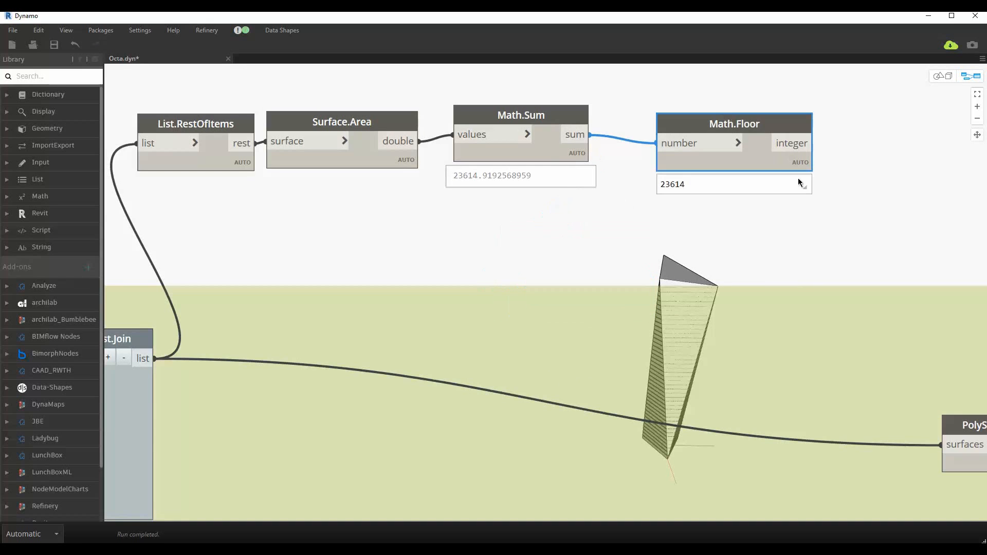
Step: Rename the Math.Floor node as cladding area and mark it as an output
double_click(750, 122)
type("cladding area")
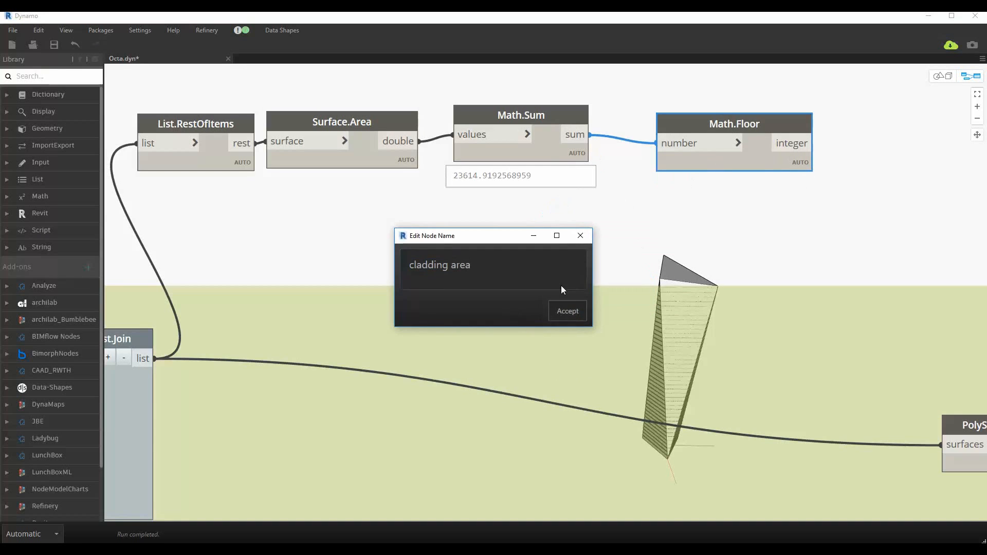
left_click(566, 310)
right_click(766, 157)
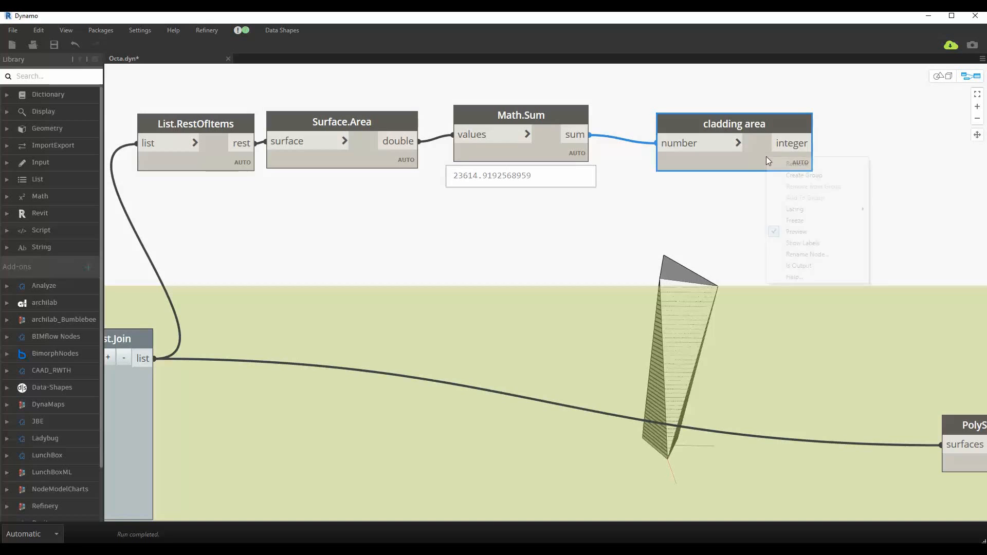
left_click(807, 268)
Step: Move the cladding area node closer to Math.Sum in the node row
right_click(538, 149)
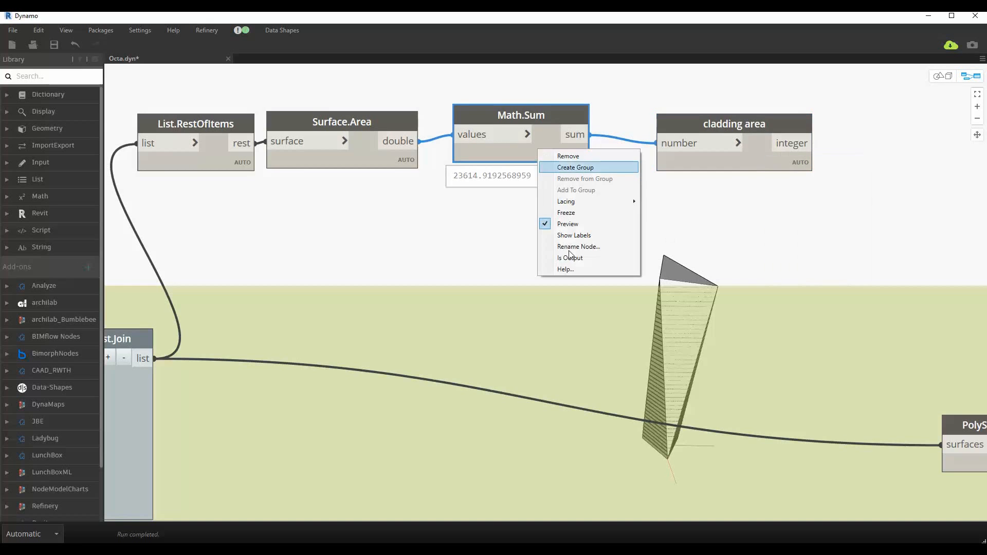
left_click_drag(726, 132, 686, 116)
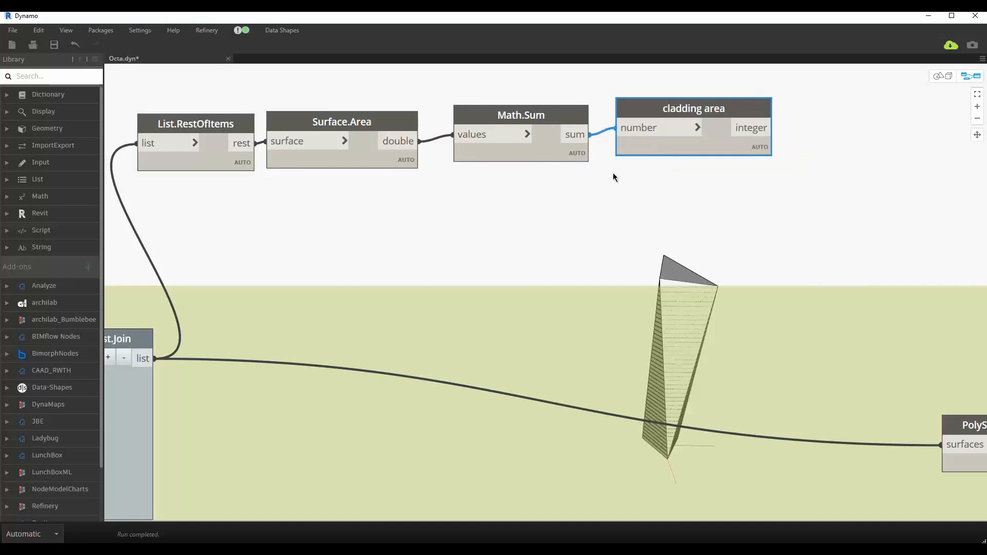
left_click(608, 181)
Step: Group List.RestOfItems, Surface.Area, Math.Sum and the cladding area node, and title the group cladding area
scroll(643, 198, "down", 5)
scroll(656, 195, "up", 1)
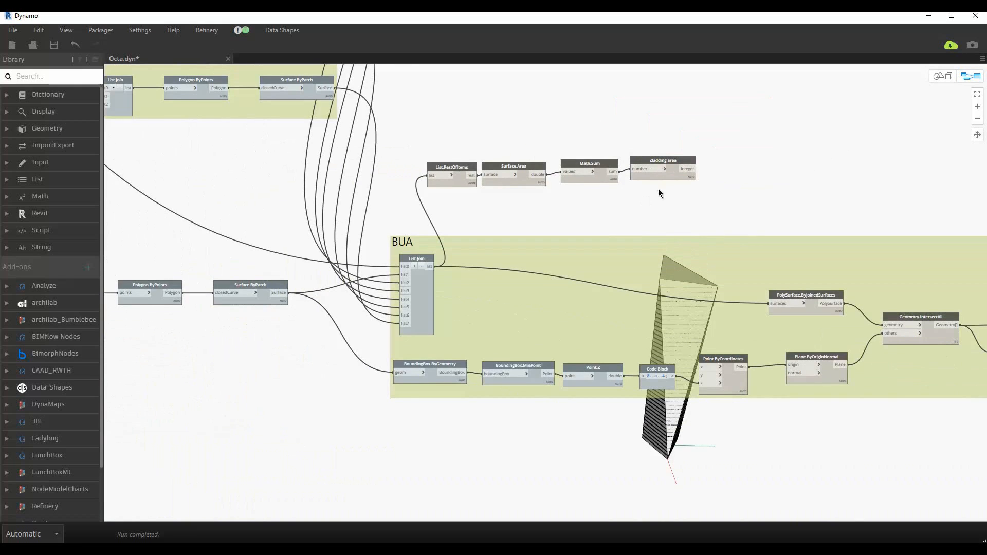
scroll(658, 189, "down", 3)
scroll(421, 293, "down", 2)
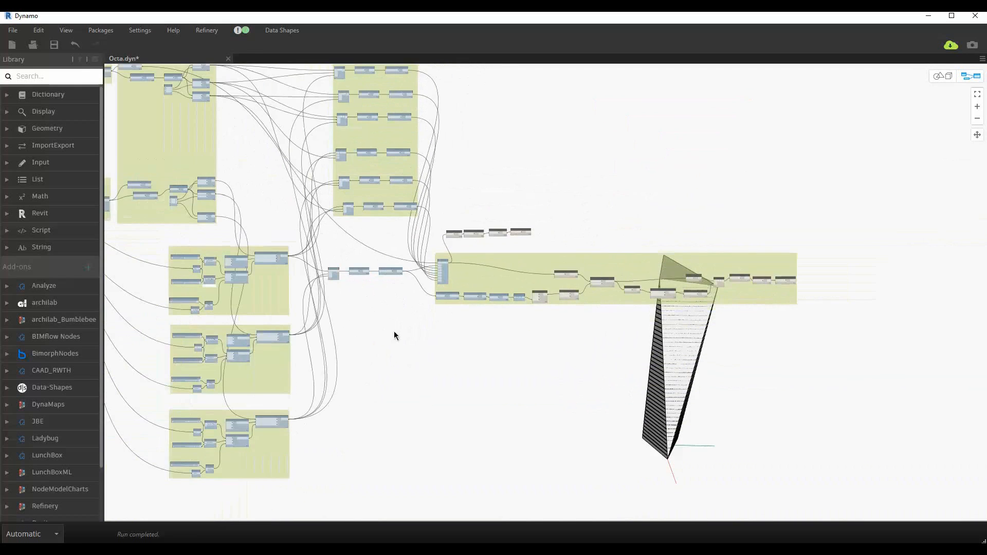
middle_click_drag(528, 365, 733, 368)
scroll(365, 491, "up", 2)
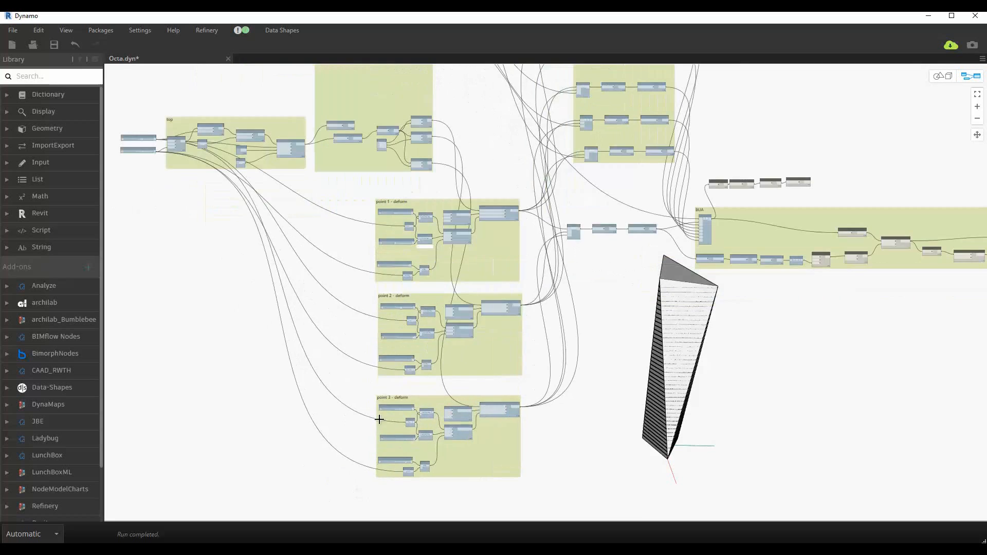
scroll(573, 207, "up", 6)
left_click_drag(668, 239, 333, 208)
key("ctrl+g")
double_click(418, 229)
type("cladding area")
left_click(449, 260)
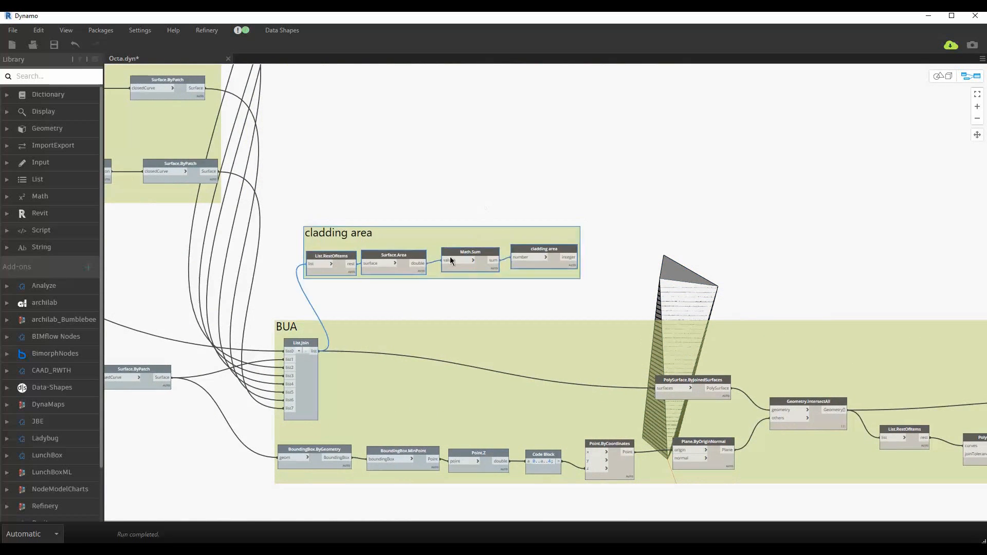
Step: Move the cladding area group closer to the BUA group and save the graph
left_click_drag(451, 260, 514, 286)
scroll(491, 210, "down", 4)
key("ctrl+s")
key("ctrl+b")
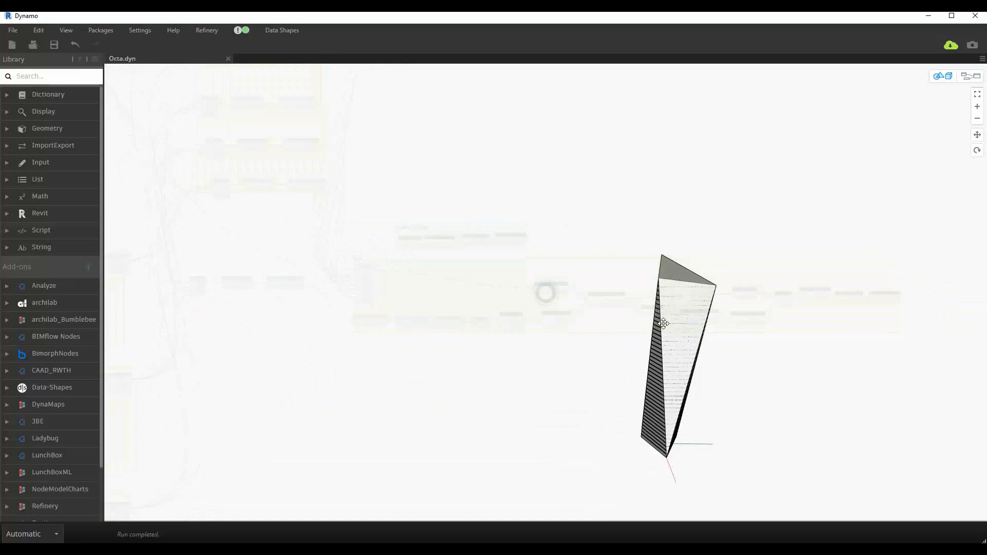
right_click_drag(663, 323, 655, 378)
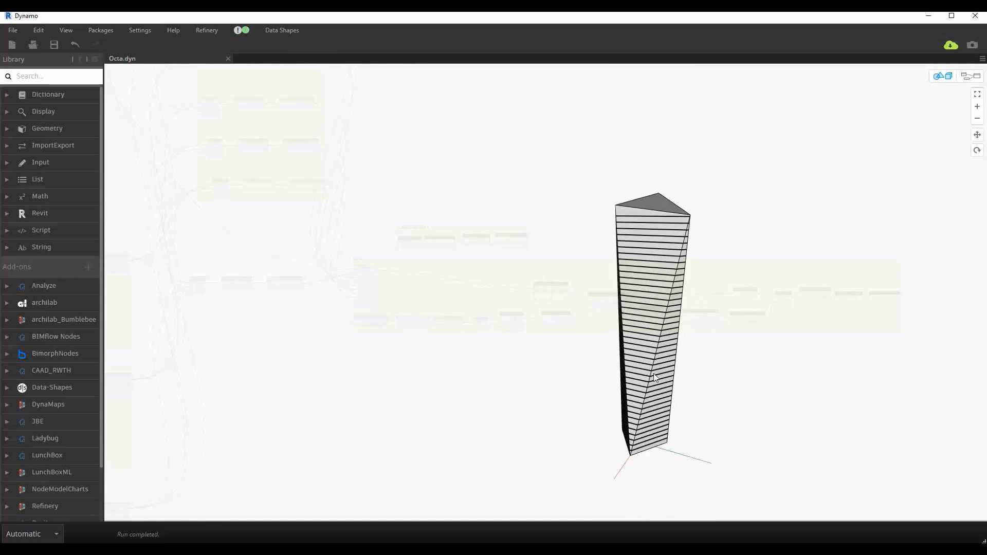
key("ctrl+b")
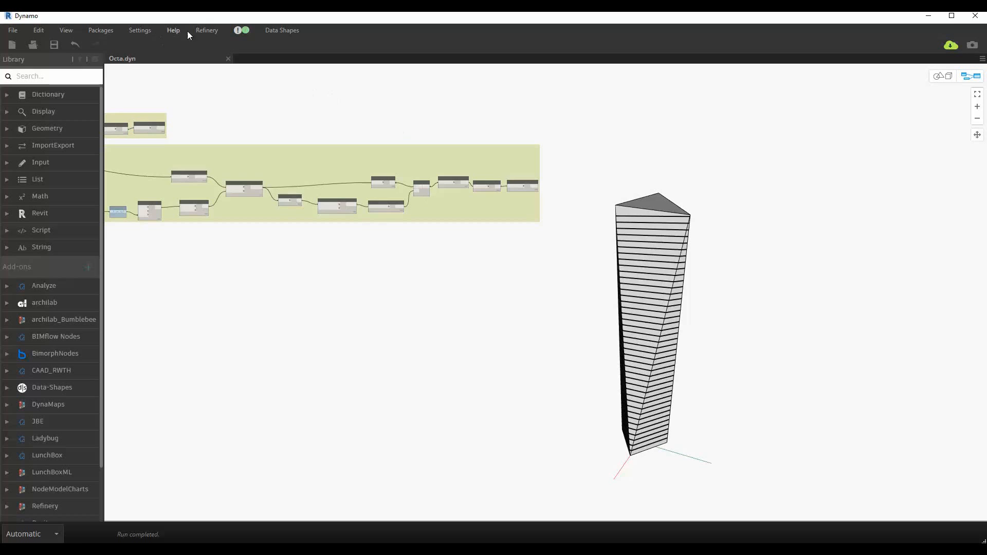
Step: Open Refinery in a maximized window and start a new study with the Optimize generation method
left_click(203, 31)
left_click(223, 41)
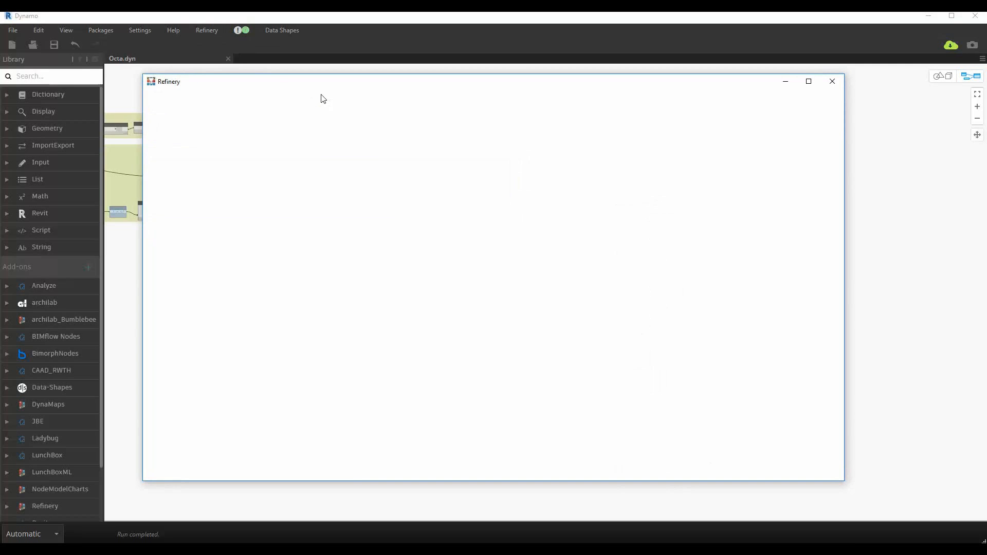
left_click_drag(299, 88, 326, 80)
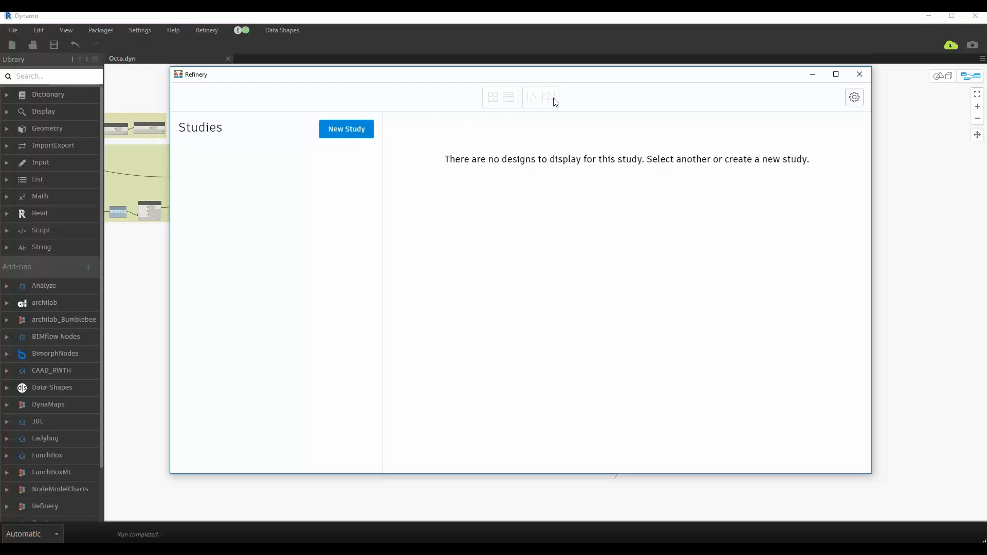
left_click(836, 74)
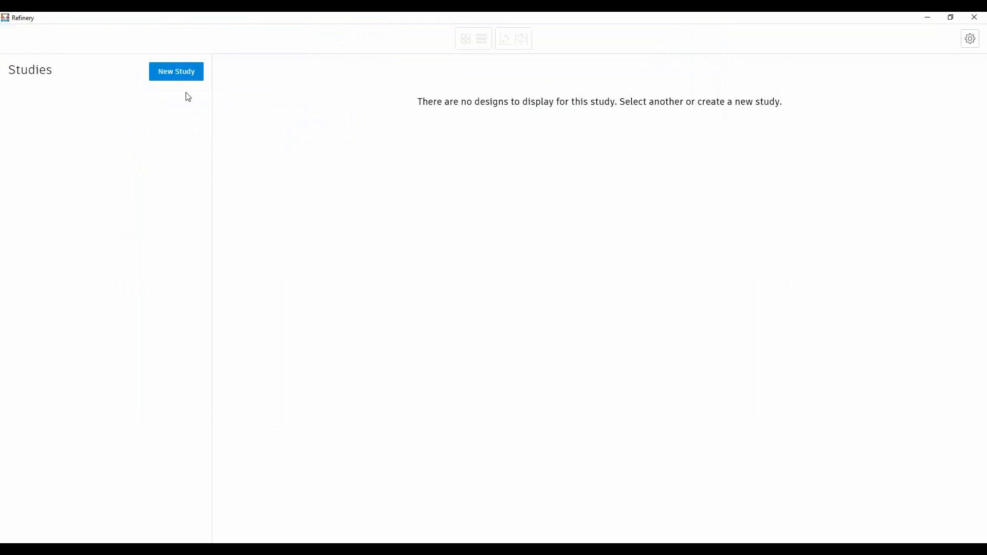
left_click(187, 77)
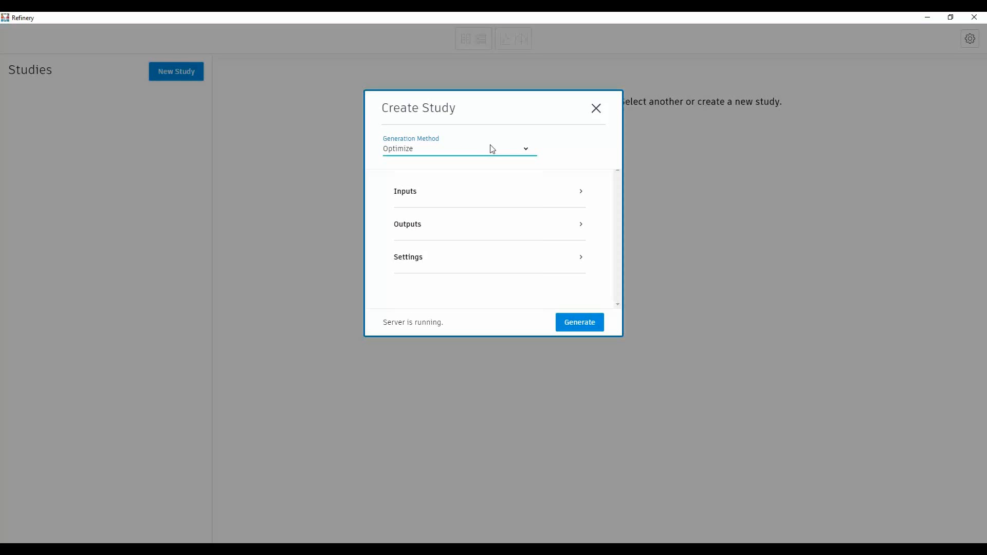
left_click(509, 150)
left_click(510, 150)
left_click(510, 151)
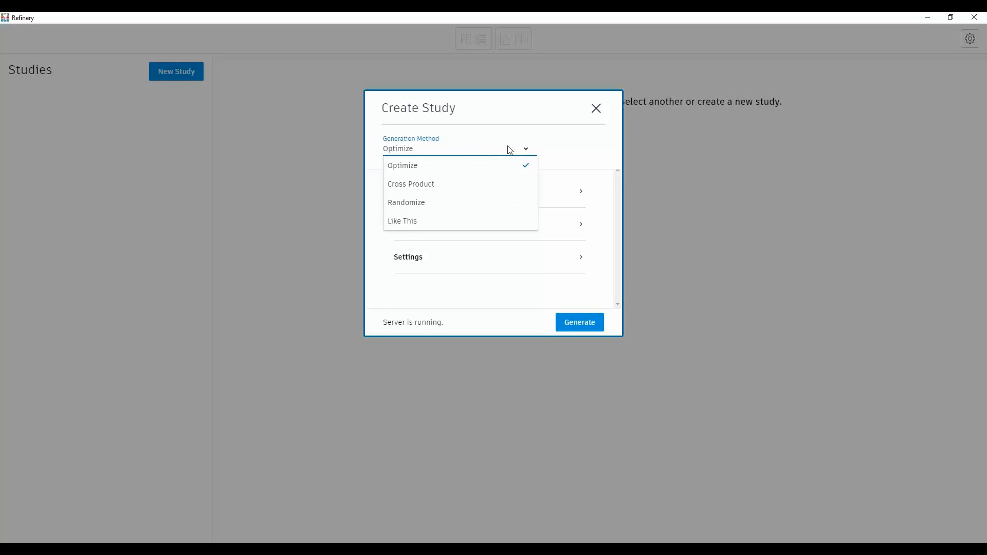
left_click(509, 150)
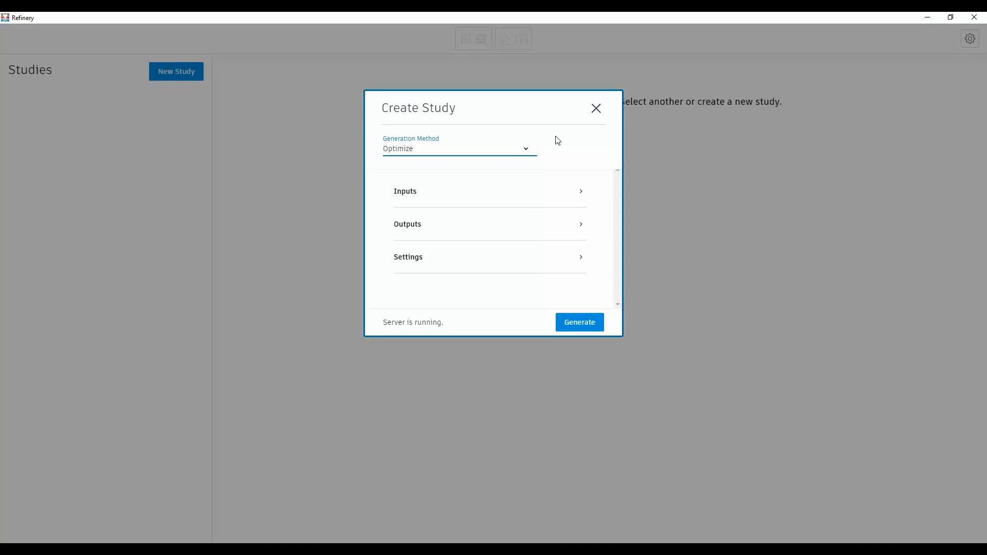
Step: Review the x, y and z inputs of the three top points, keeping all of them included in the study
left_click(434, 197)
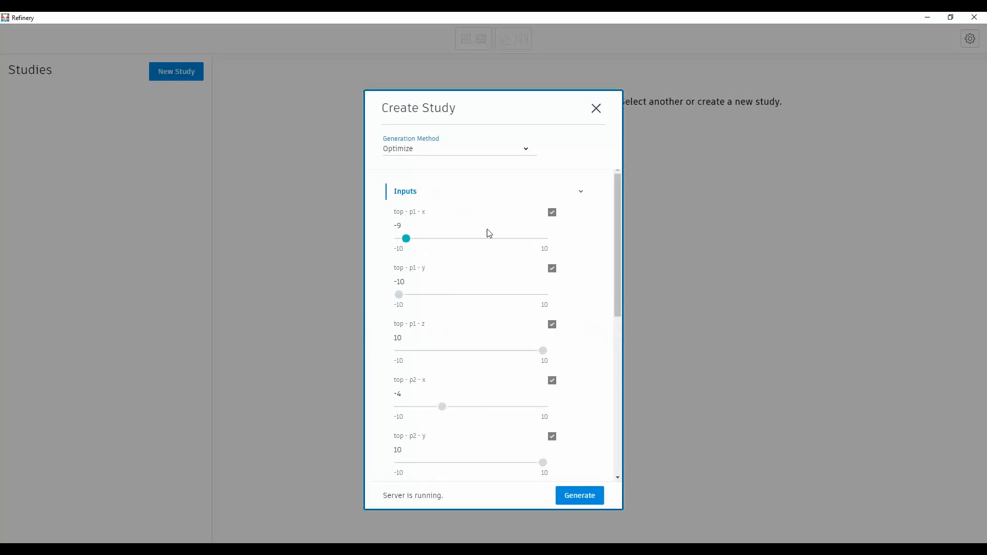
scroll(415, 252, "down", 1)
scroll(416, 256, "down", 5)
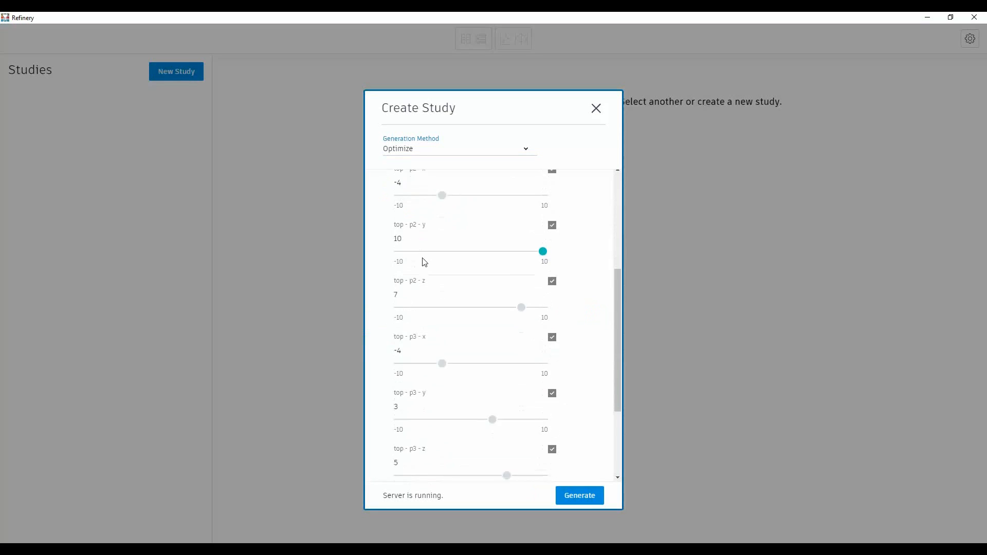
scroll(545, 392, "up", 3)
scroll(545, 392, "up", 2)
left_click(552, 233)
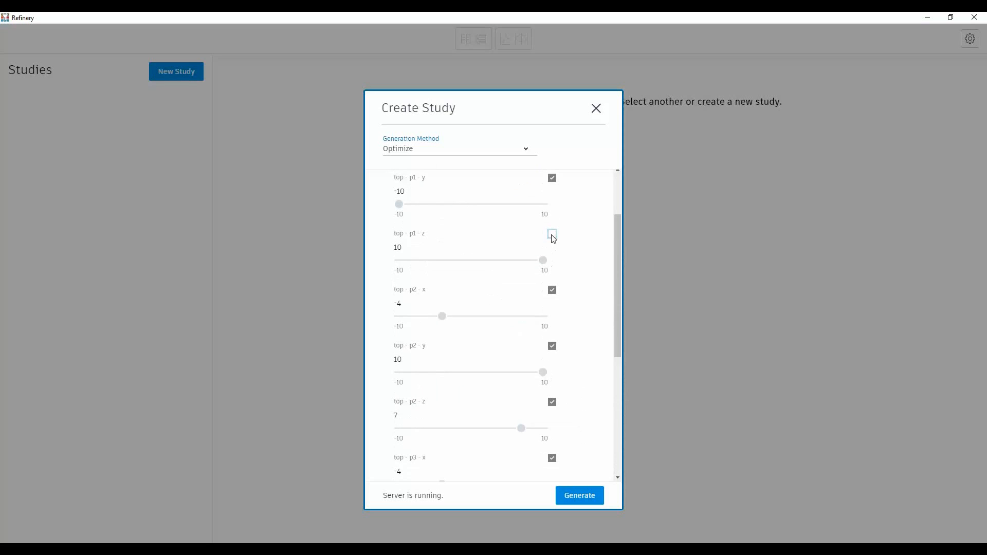
scroll(540, 260, "up", 2)
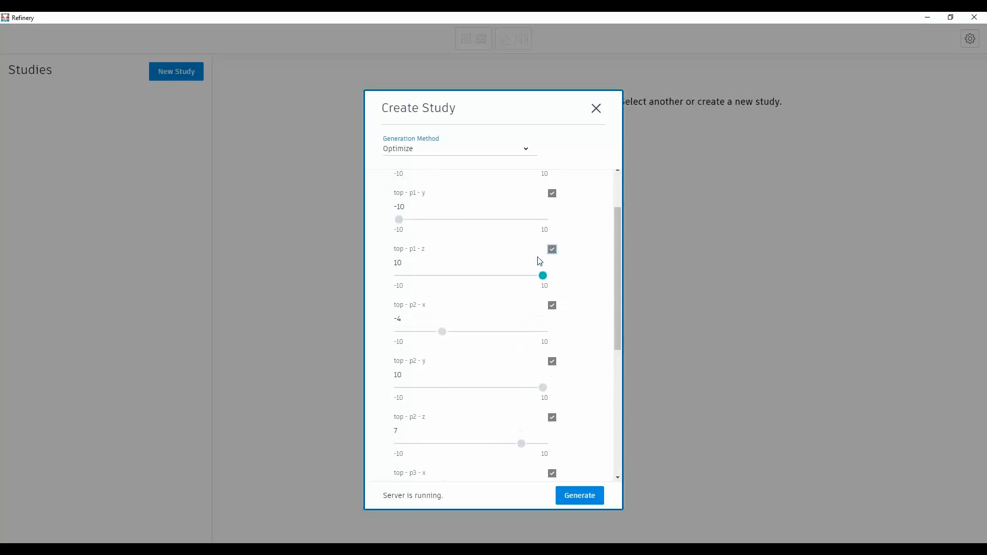
left_click(580, 194)
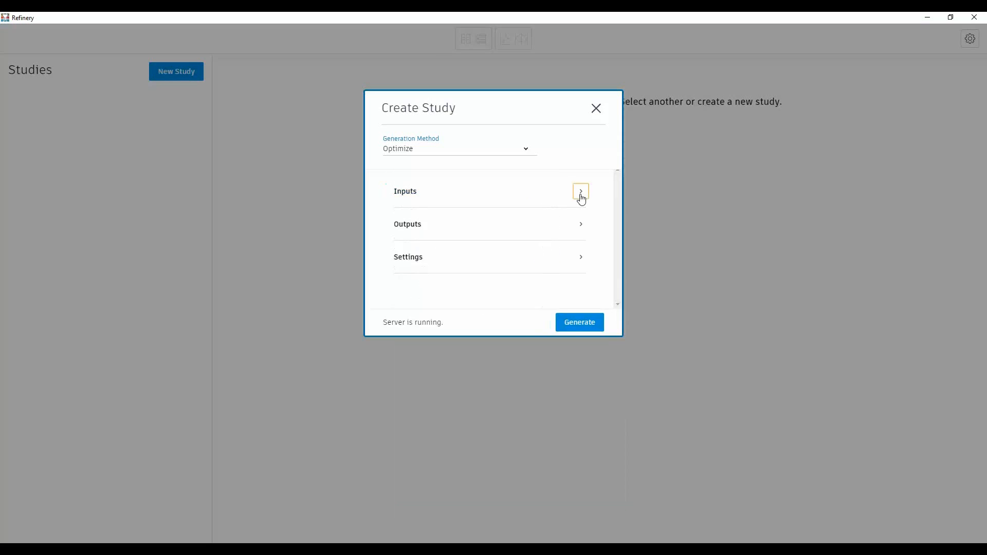
Step: Set the study's outputs to maximize BUA and minimize cladding area
left_click(452, 231)
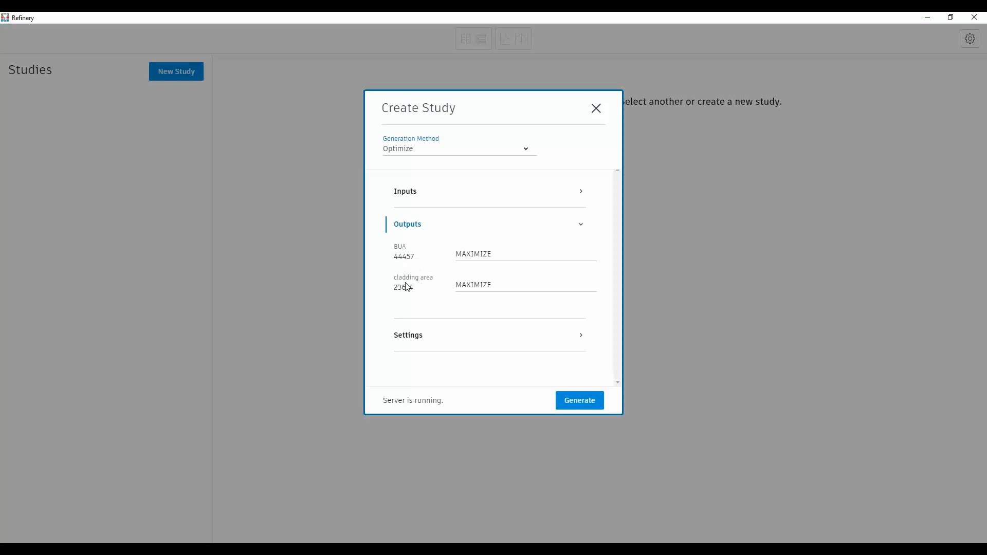
left_click(481, 258)
left_click(482, 295)
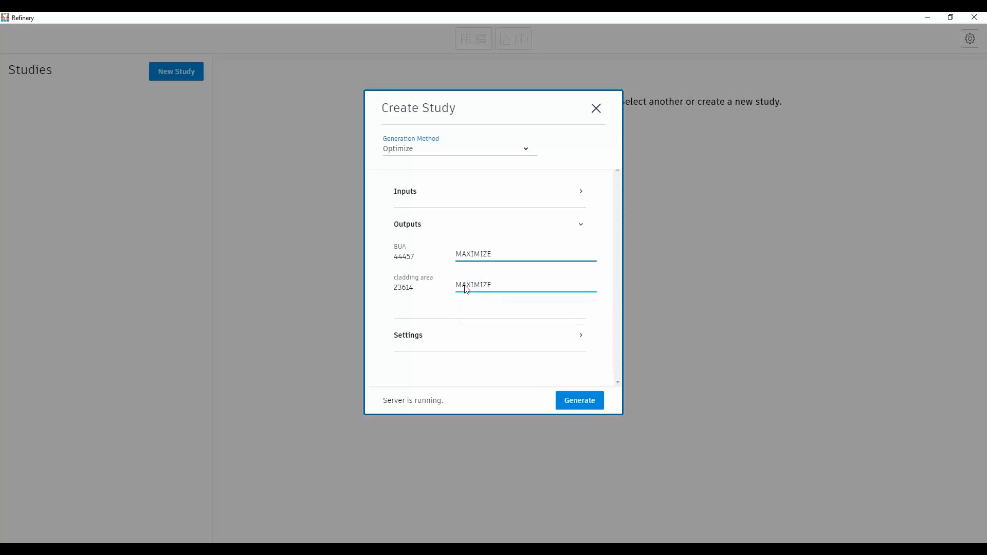
left_click(467, 291)
left_click(485, 346)
Step: Generate the study with a population size of 20, 10 generations and seed 1
left_click(433, 341)
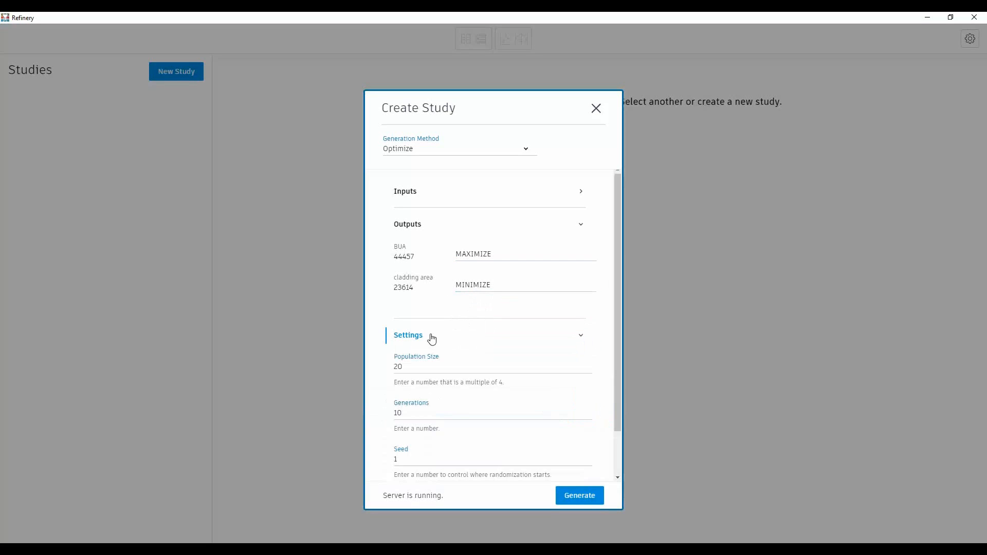
scroll(466, 350, "down", 2)
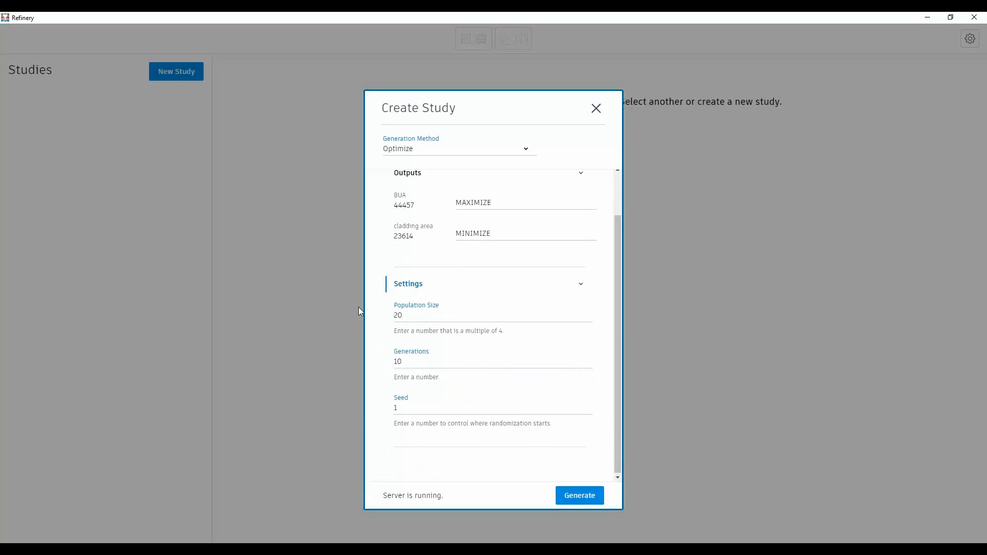
left_click(441, 312)
left_click(399, 371)
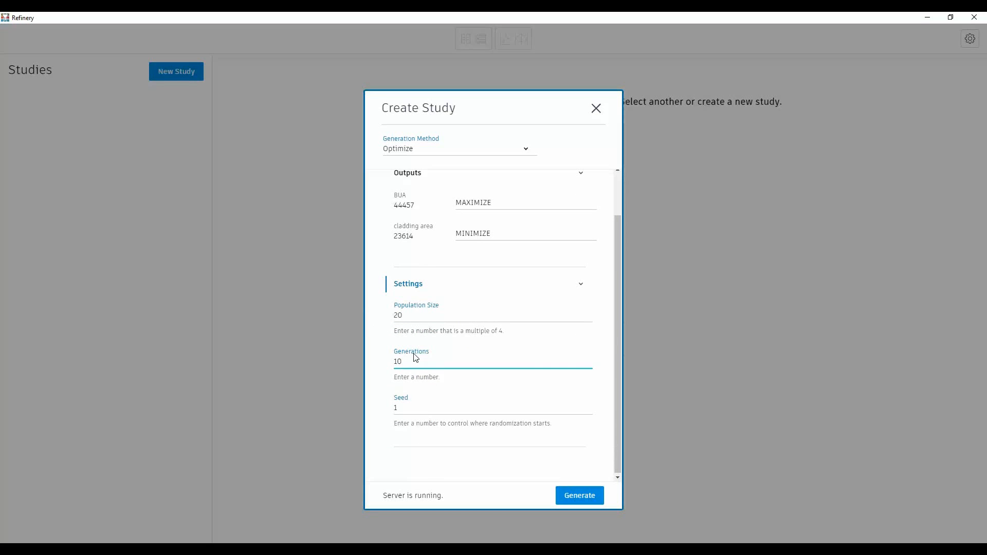
left_click(412, 390)
left_click(410, 348)
left_click(416, 411)
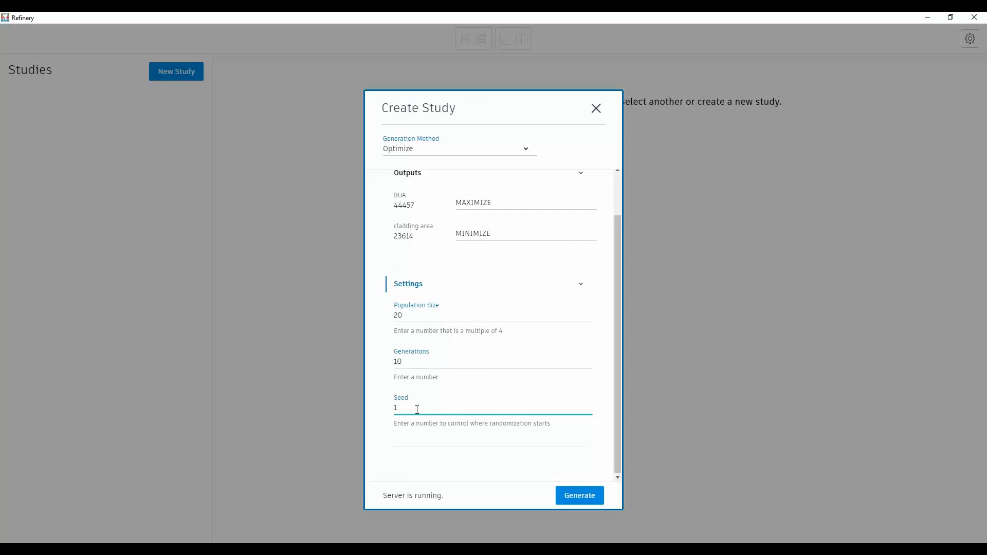
left_click(427, 367)
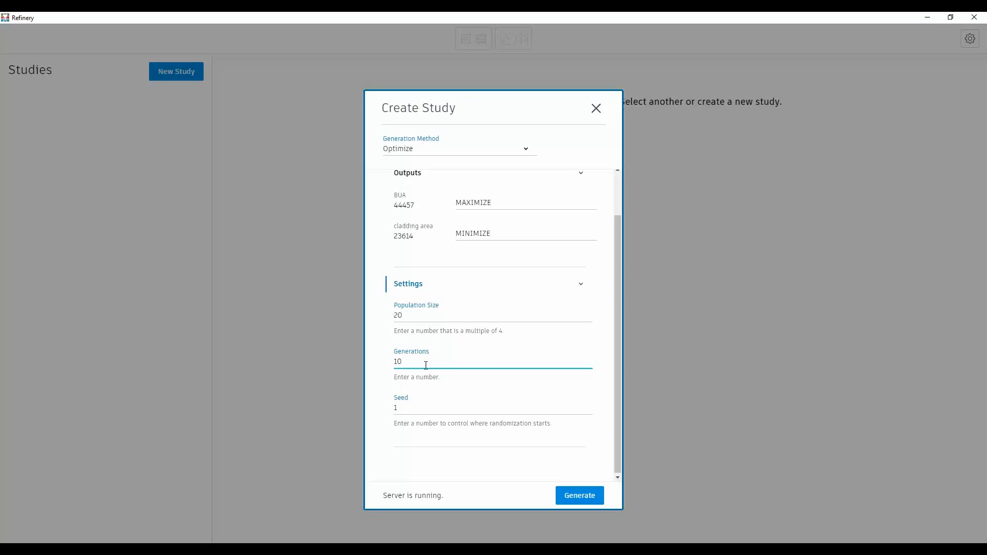
left_click(514, 458)
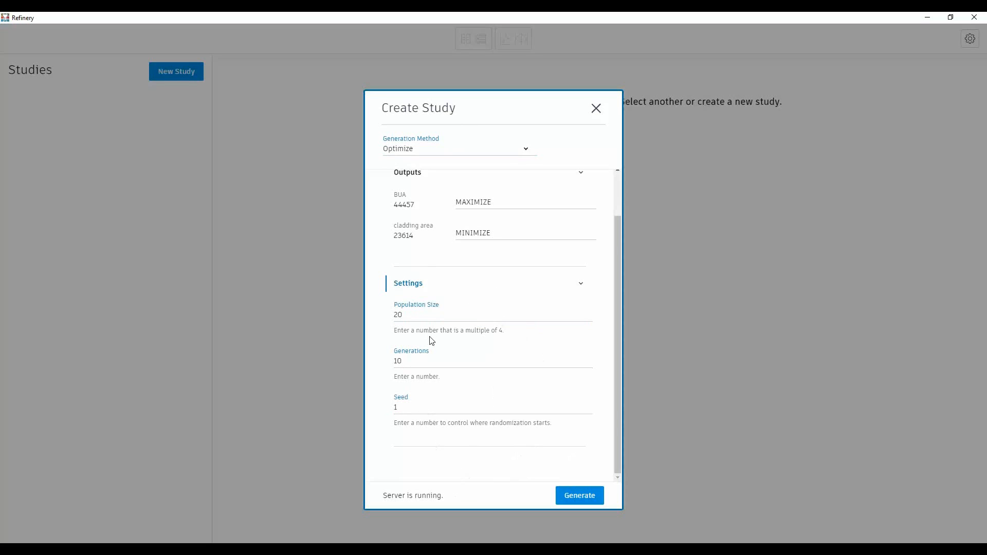
left_click(580, 496)
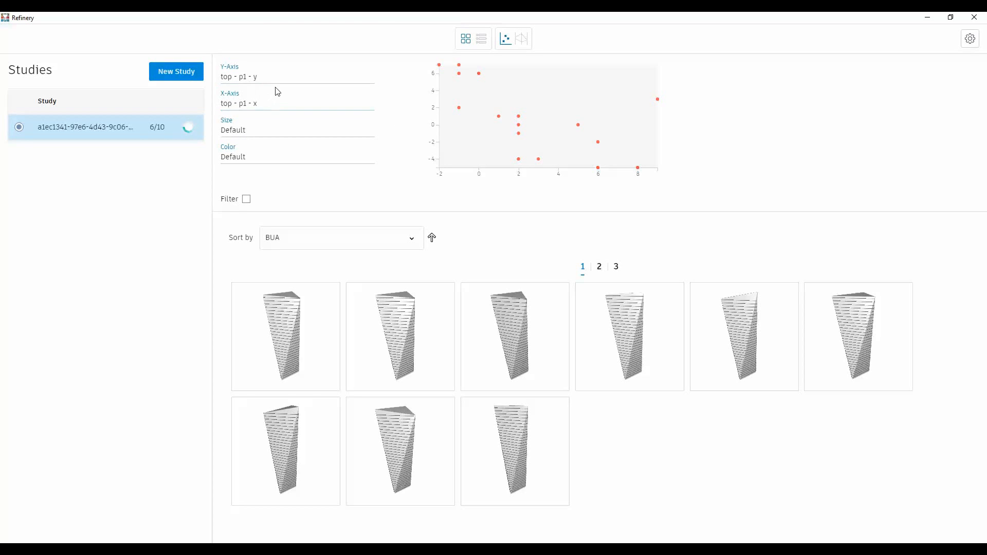
Step: Plot the study's results with BUA on the Y axis and cladding area on the X axis
left_click(251, 82)
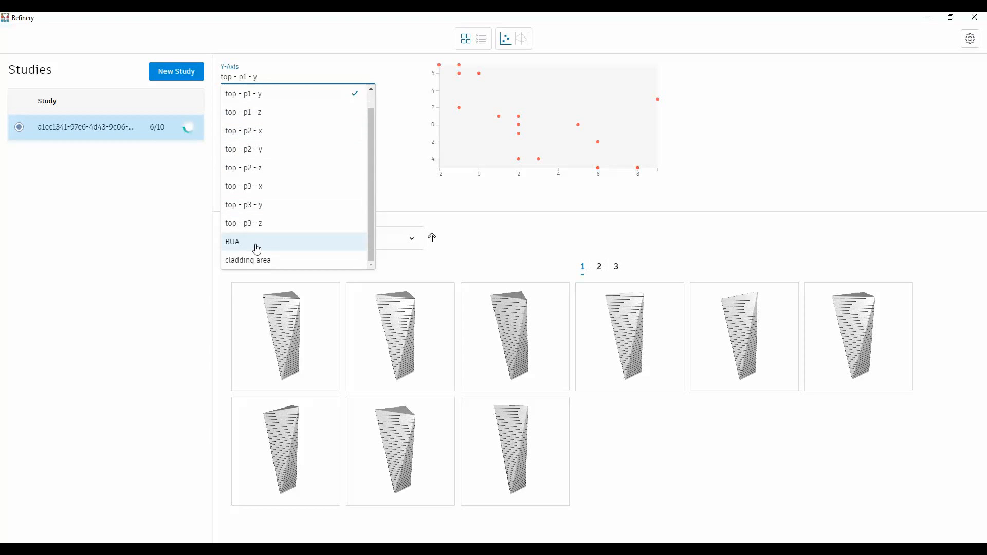
left_click(255, 248)
left_click(275, 109)
scroll(255, 236, "down", 3)
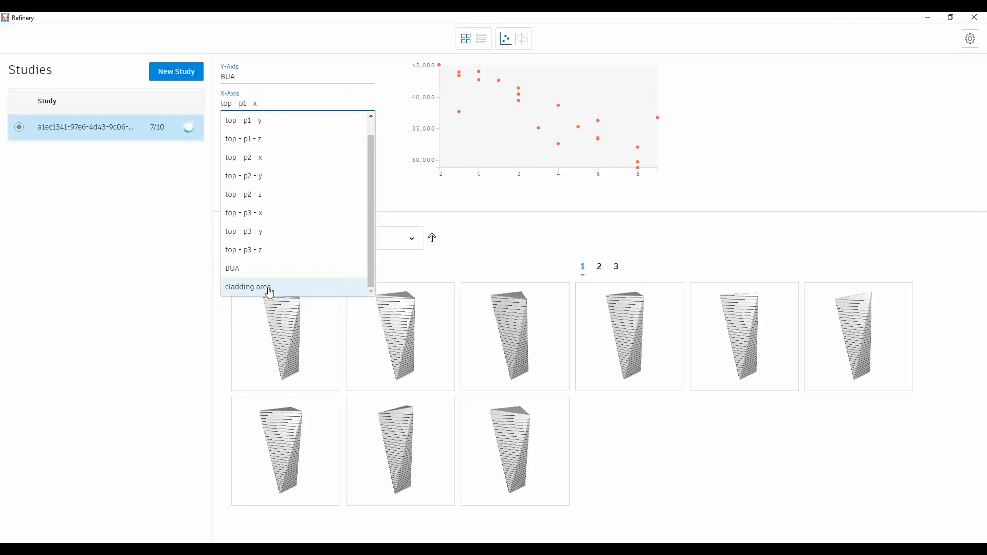
left_click(270, 291)
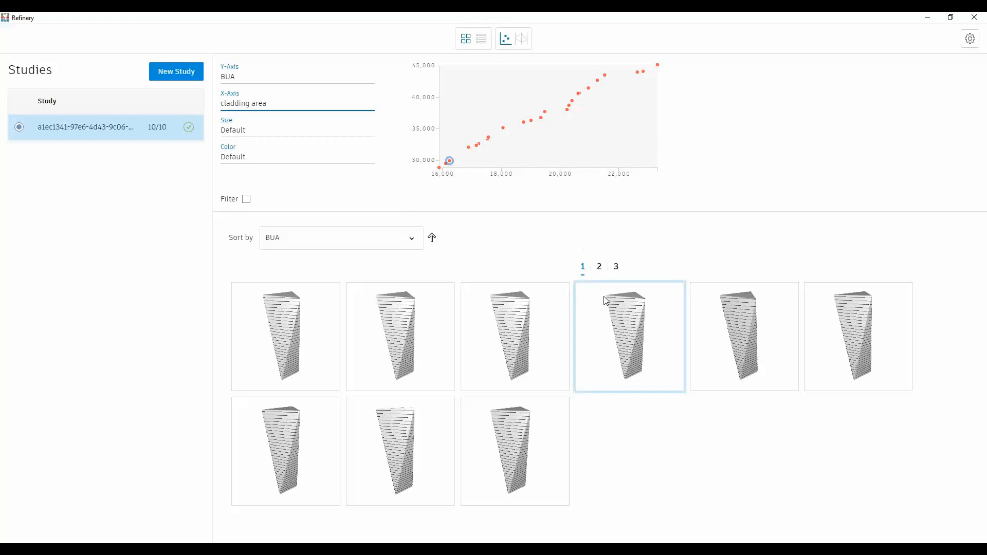
Step: Switch to Dynamo's 3D preview and examine the tower from several angles, including its top face
left_click_drag(422, 16, 674, 44)
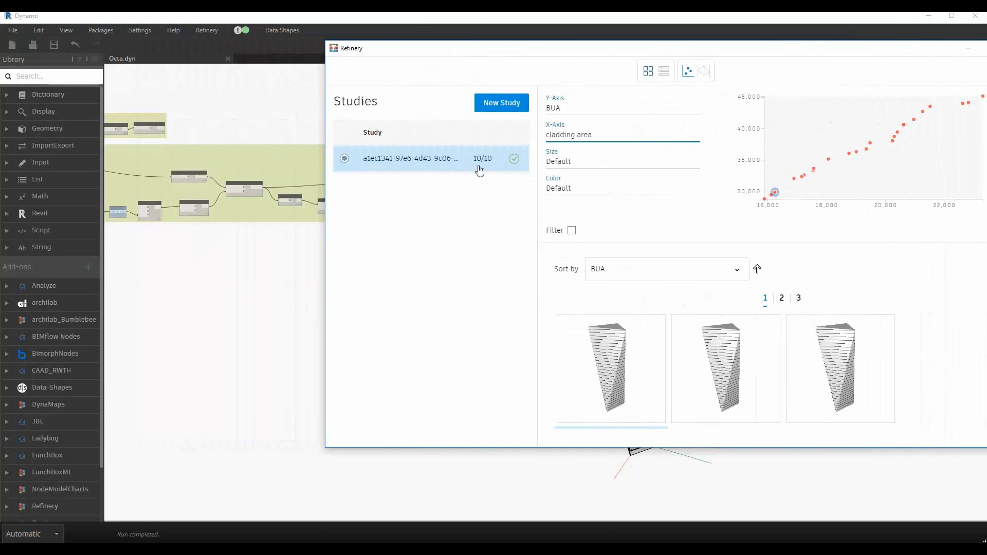
left_click(316, 291)
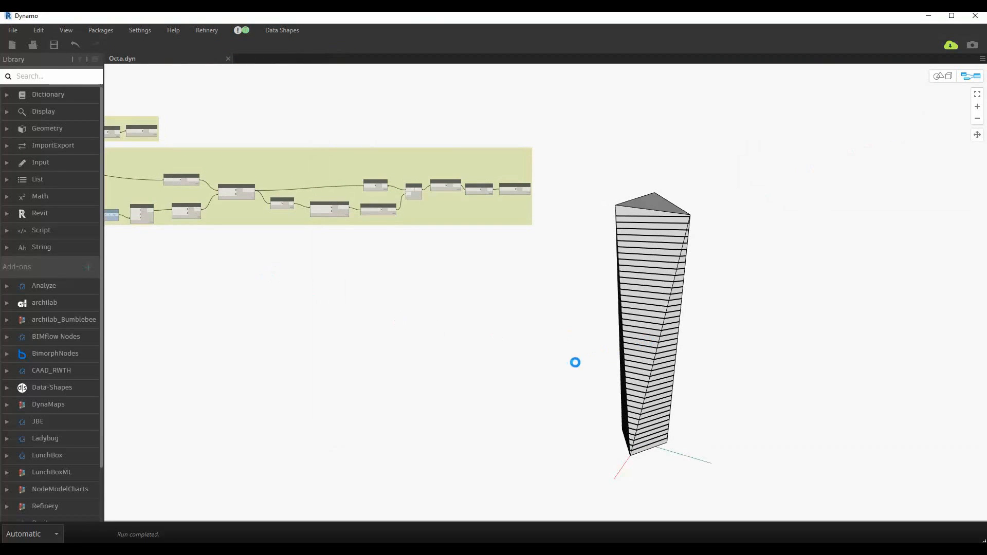
key("ctrl+b")
scroll(673, 322, "up", 3)
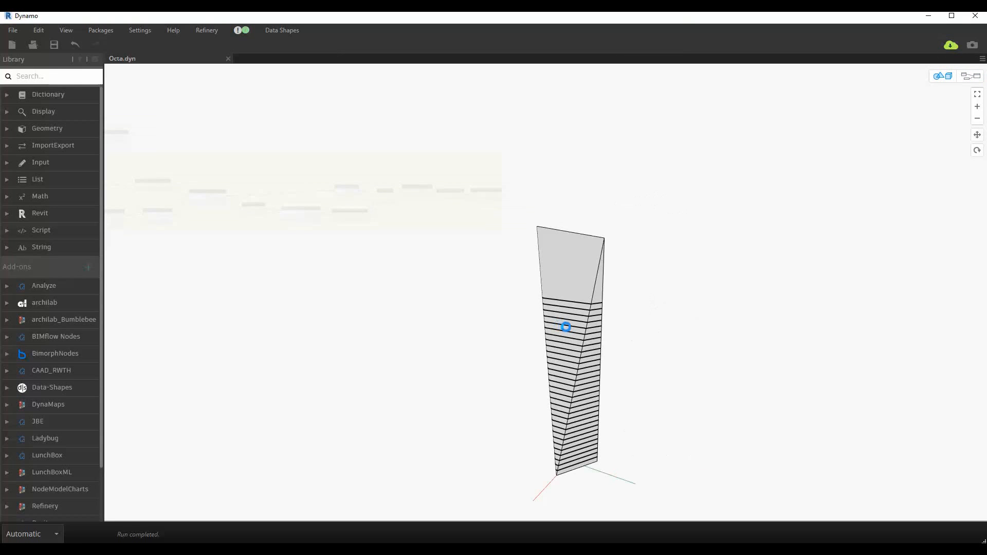
right_click_drag(570, 328, 571, 333)
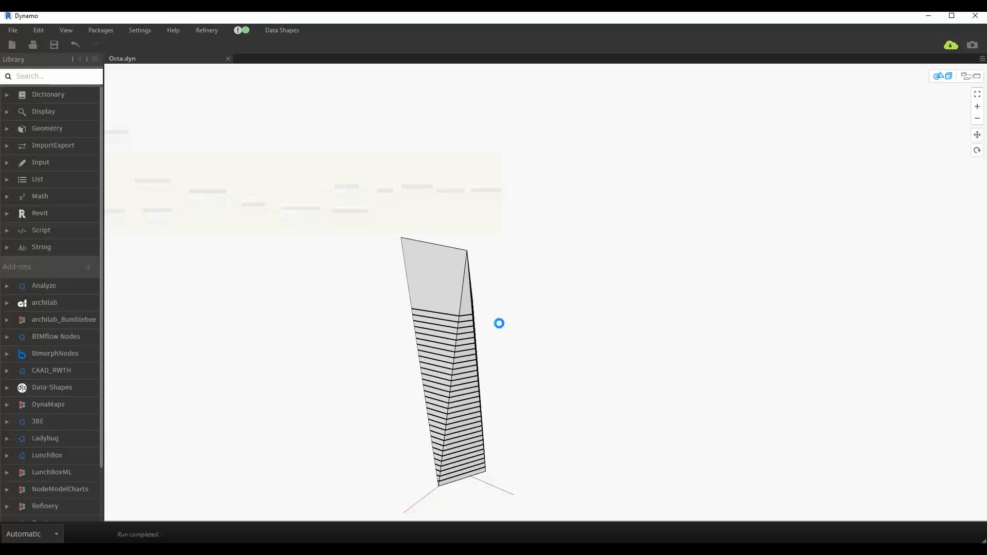
right_click_drag(500, 326, 508, 326)
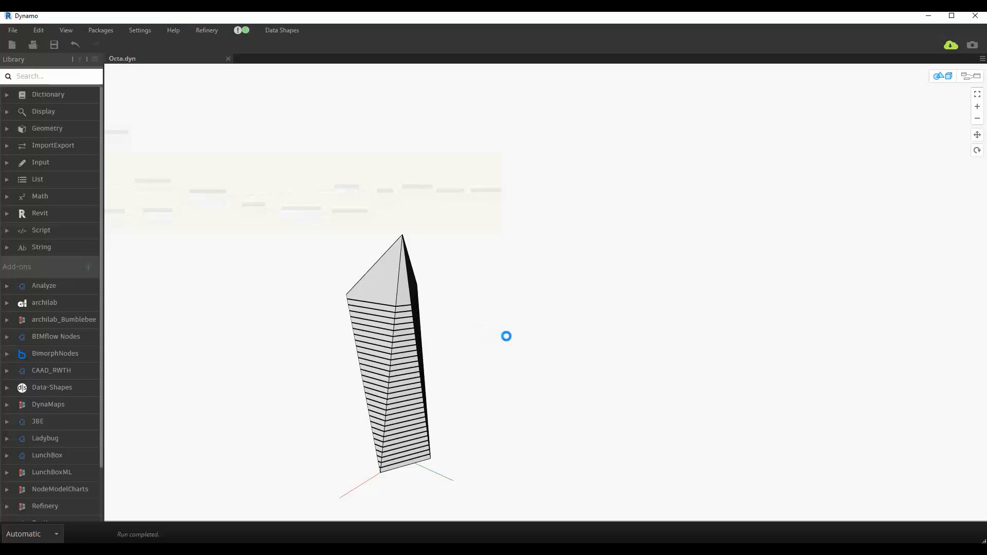
right_click_drag(507, 337, 324, 384)
Step: Bring Refinery back and arrange its window at full height beside the tower in Dynamo's preview
key("alt+Tab")
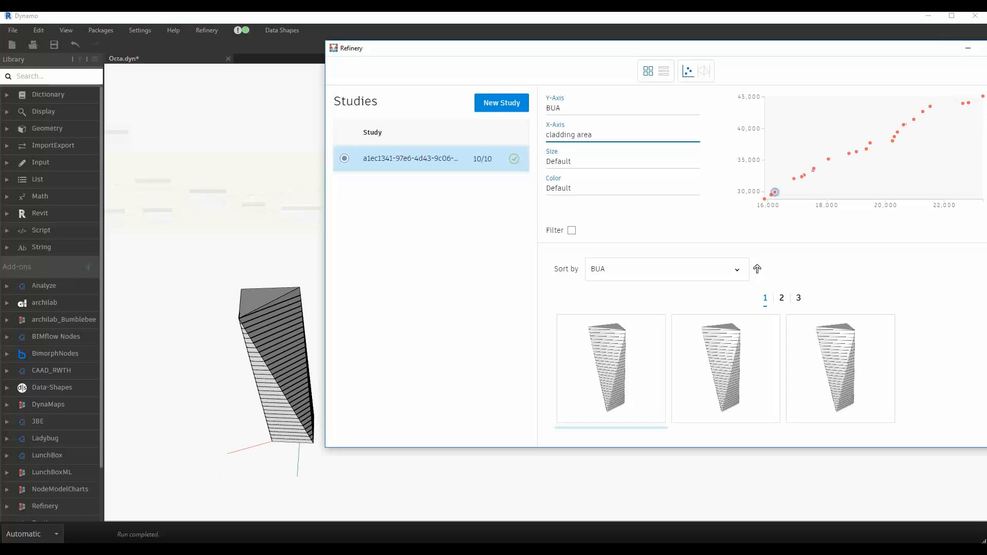
left_click_drag(521, 50, 527, 48)
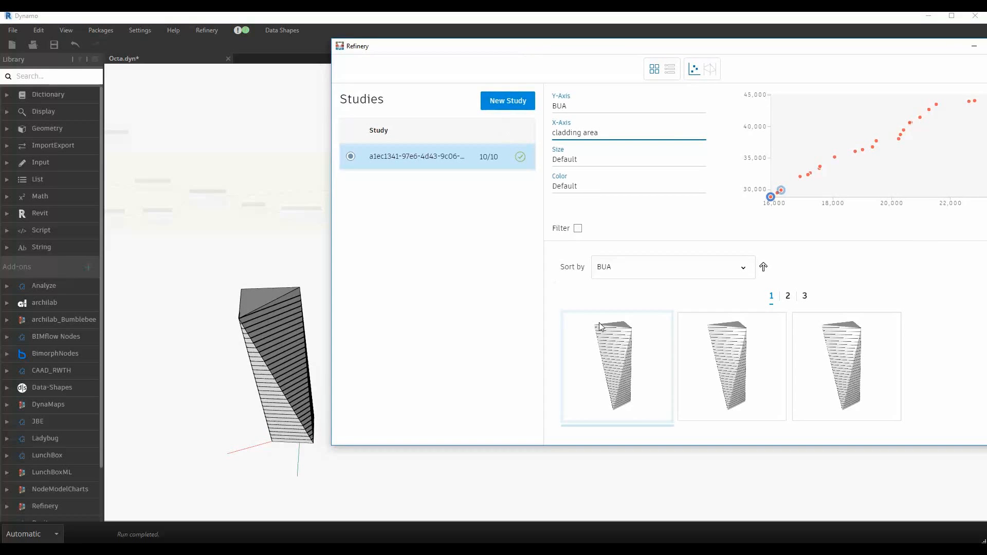
scroll(663, 402, "down", 1)
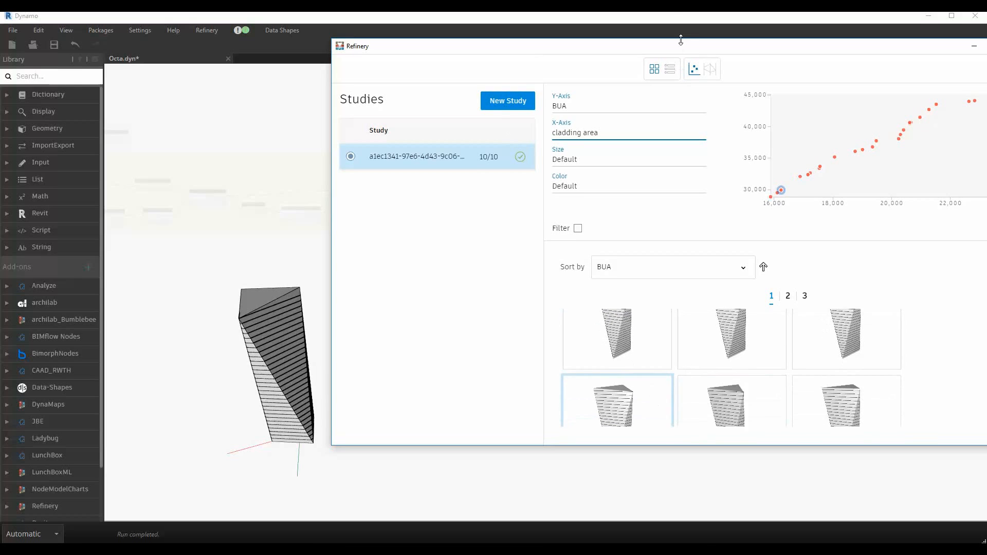
left_click_drag(680, 39, 669, 14)
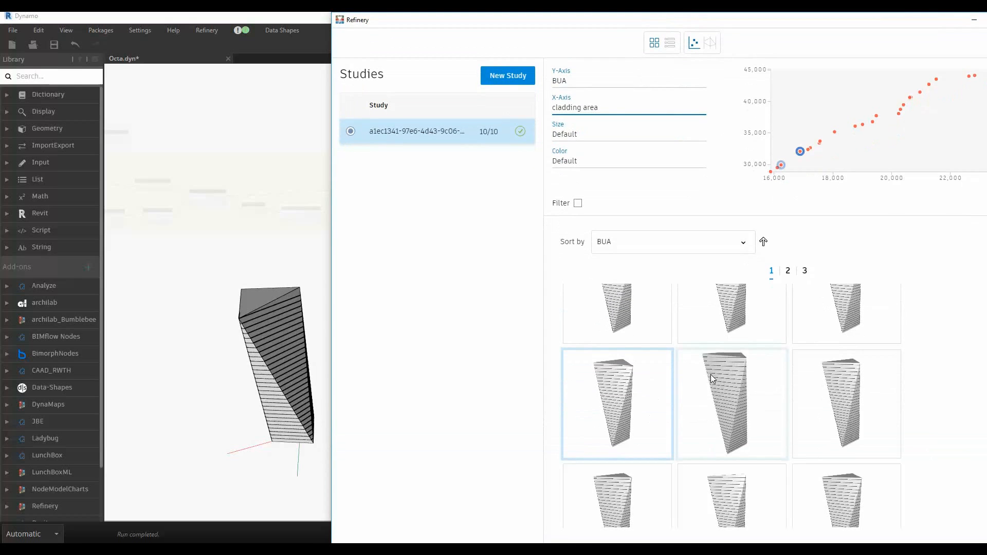
Step: Browse the first page of results and load designs from its last row into the Dynamo preview
scroll(936, 331, "up", 1)
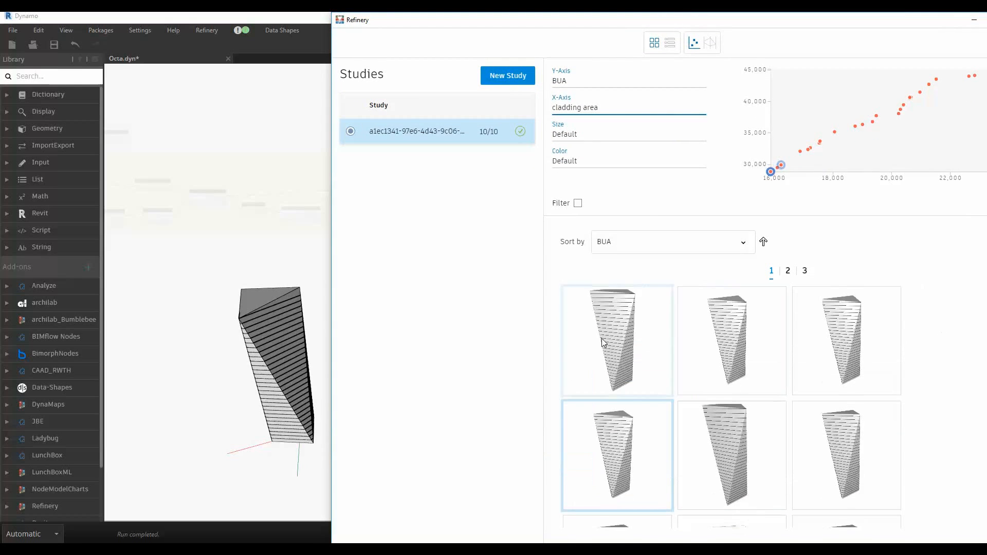
scroll(840, 451, "down", 1)
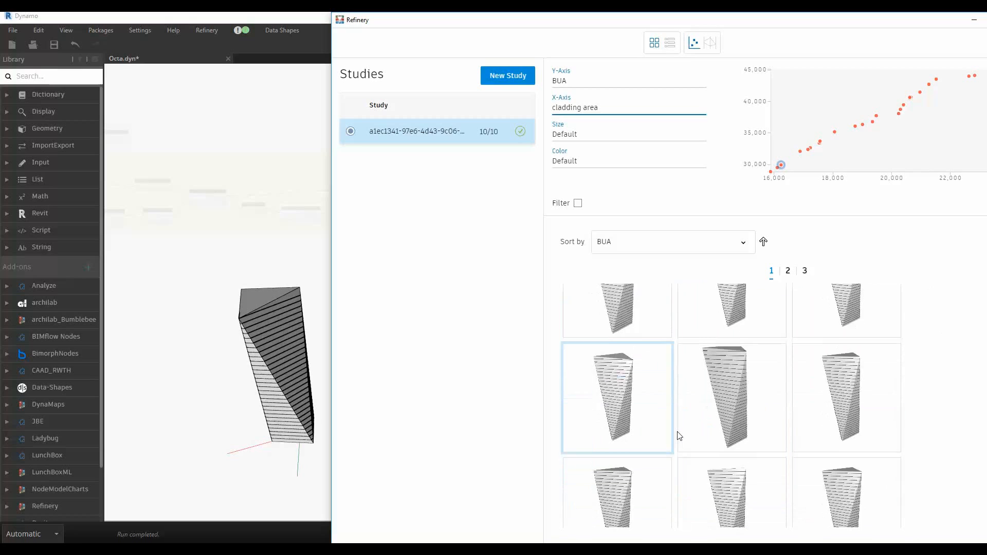
left_click(856, 468)
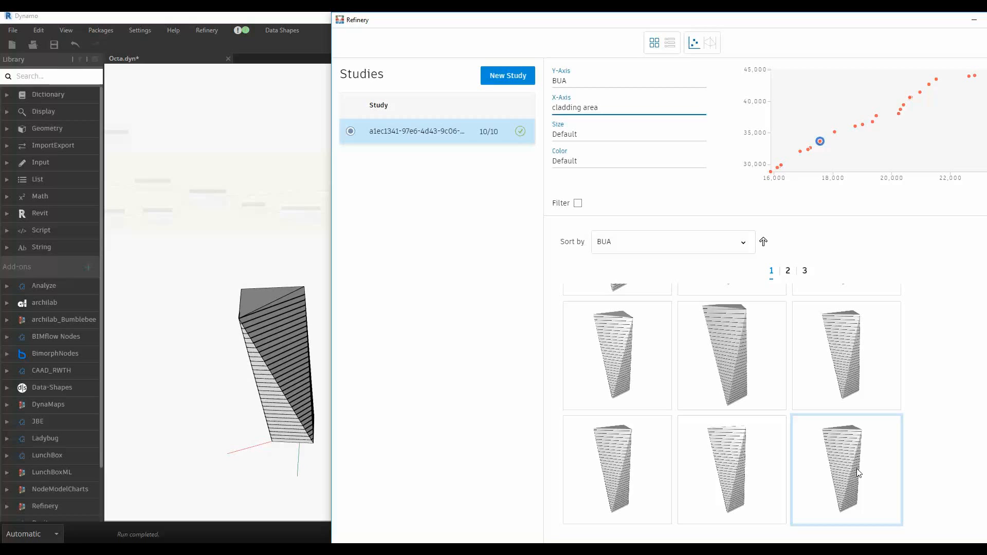
left_click(723, 476)
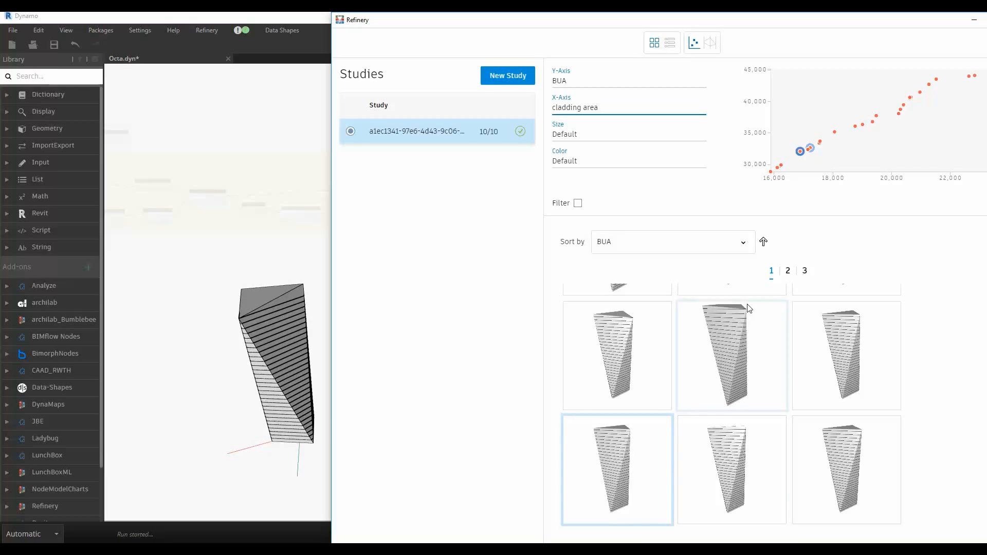
Step: Load several designs from the third page of results and compare the tower shapes in the Dynamo preview
left_click(806, 271)
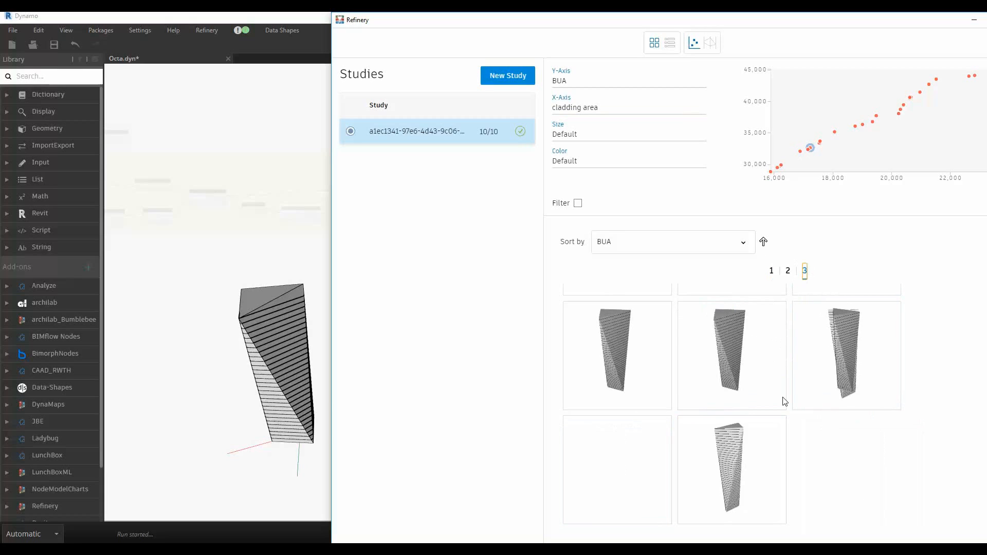
left_click(636, 448)
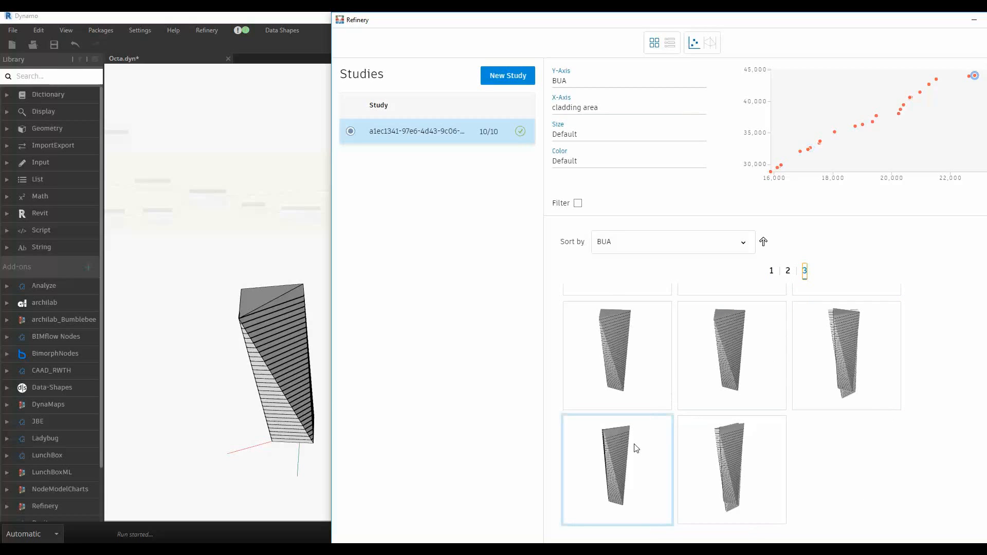
left_click(729, 430)
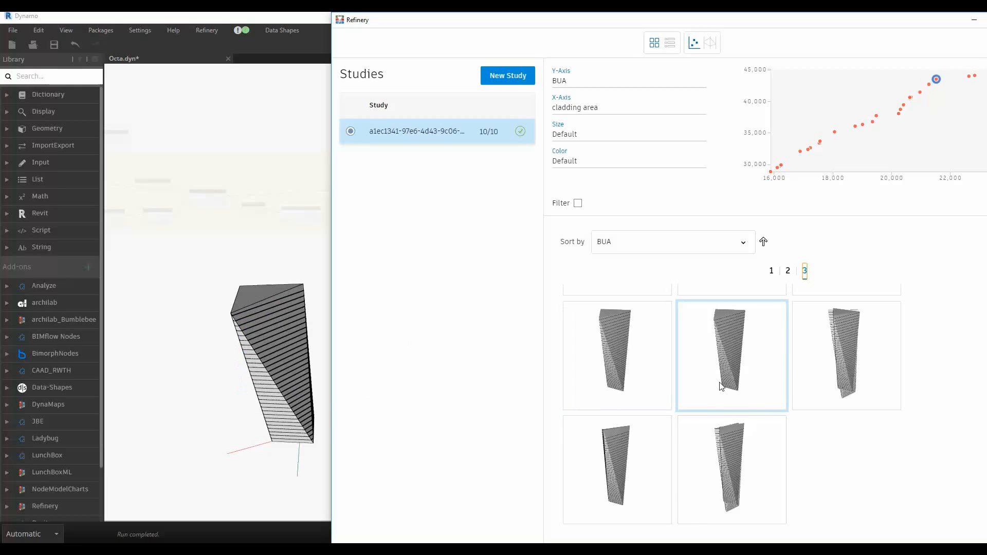
left_click(242, 431)
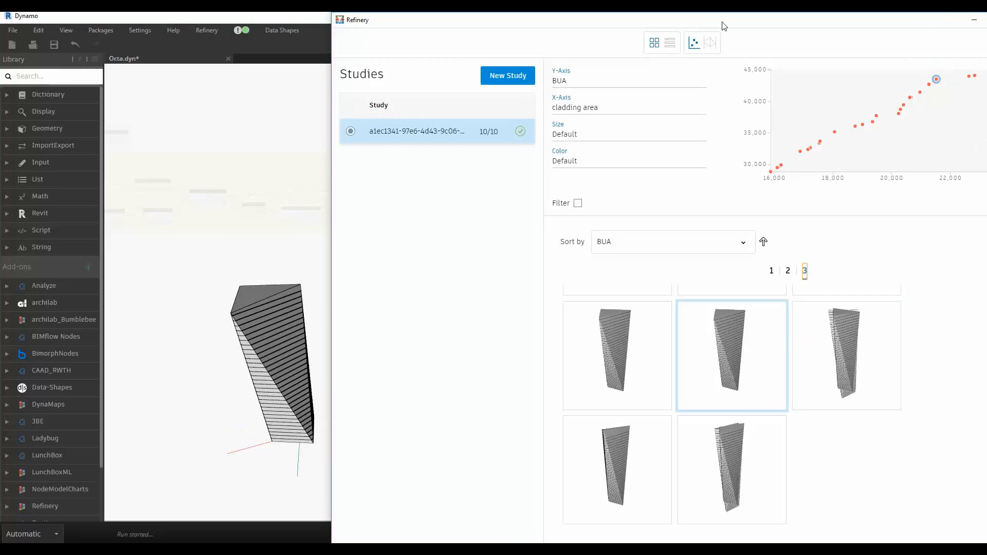
Step: Size the scatter plot's points by BUA and color them by cladding area
left_click_drag(724, 25, 711, 26)
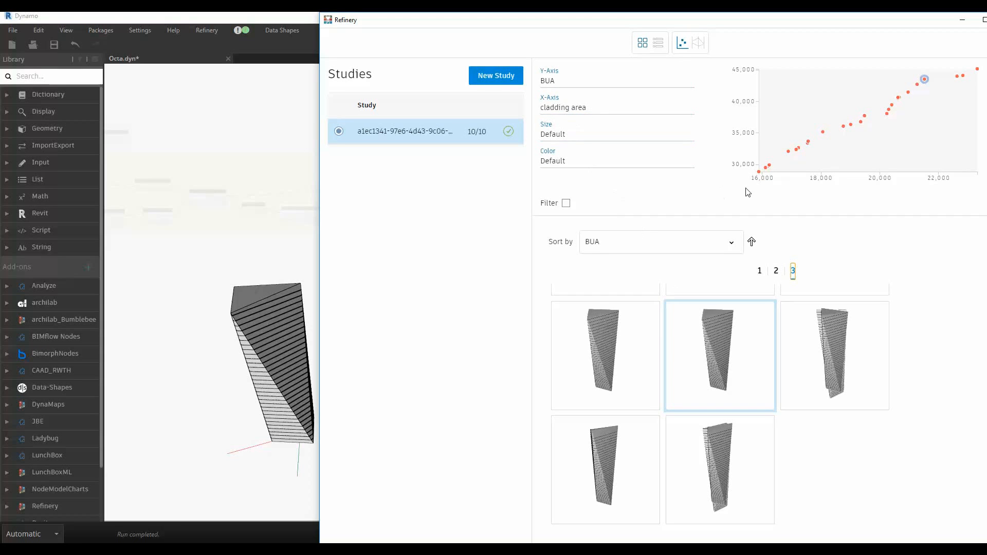
left_click(662, 135)
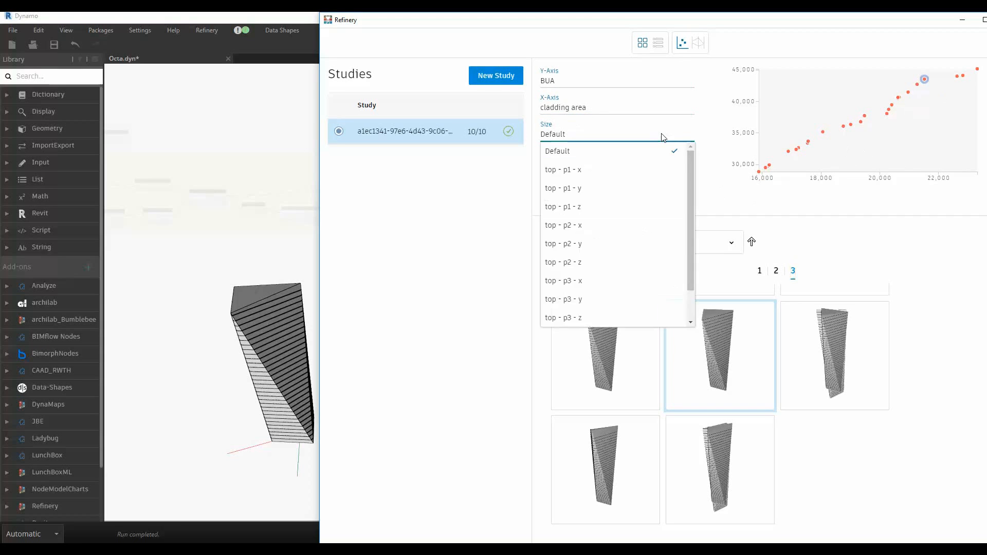
scroll(628, 187, "down", 3)
left_click(617, 297)
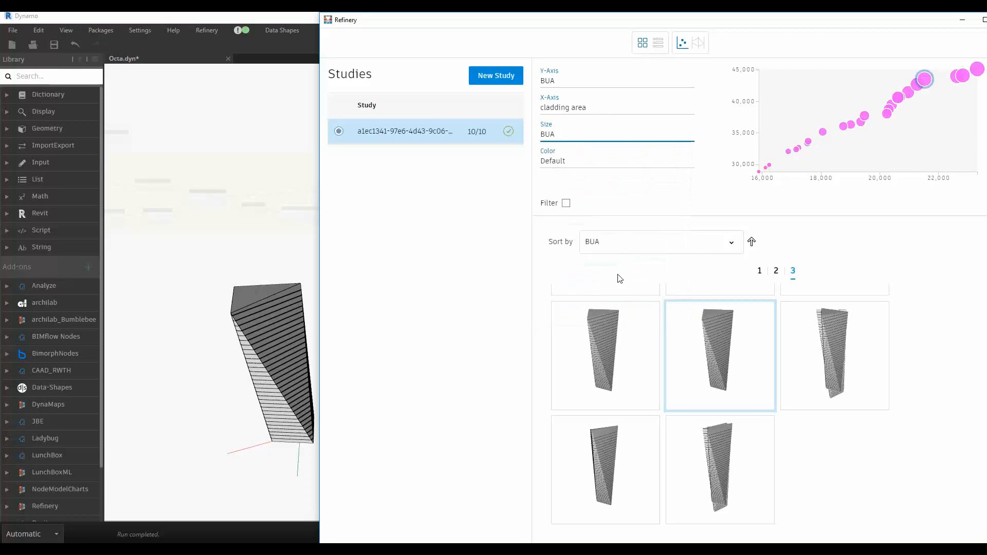
left_click(620, 167)
scroll(602, 288, "down", 3)
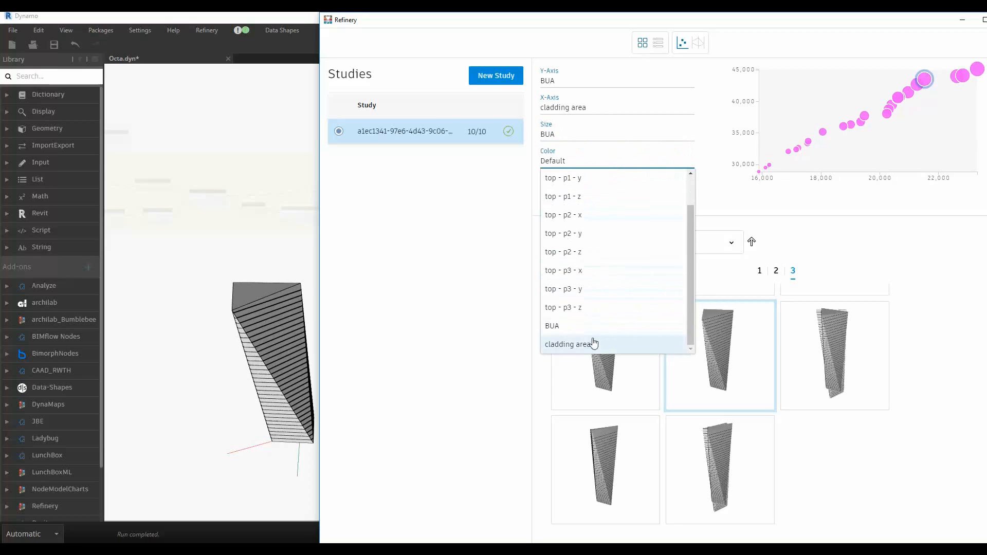
left_click(595, 342)
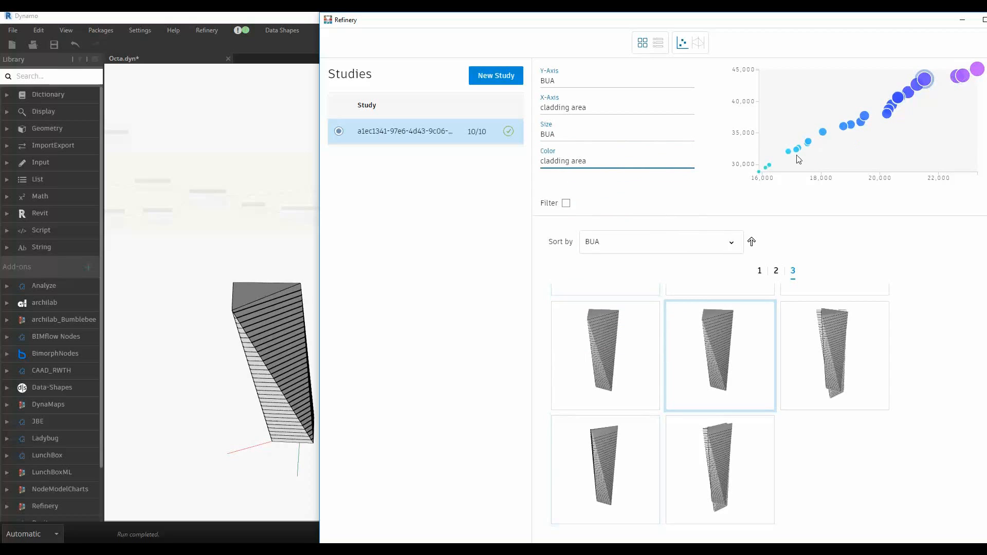
Step: Show the study as a parallel coordinates chart in a maximized Refinery window and enable filtering
left_click(698, 46)
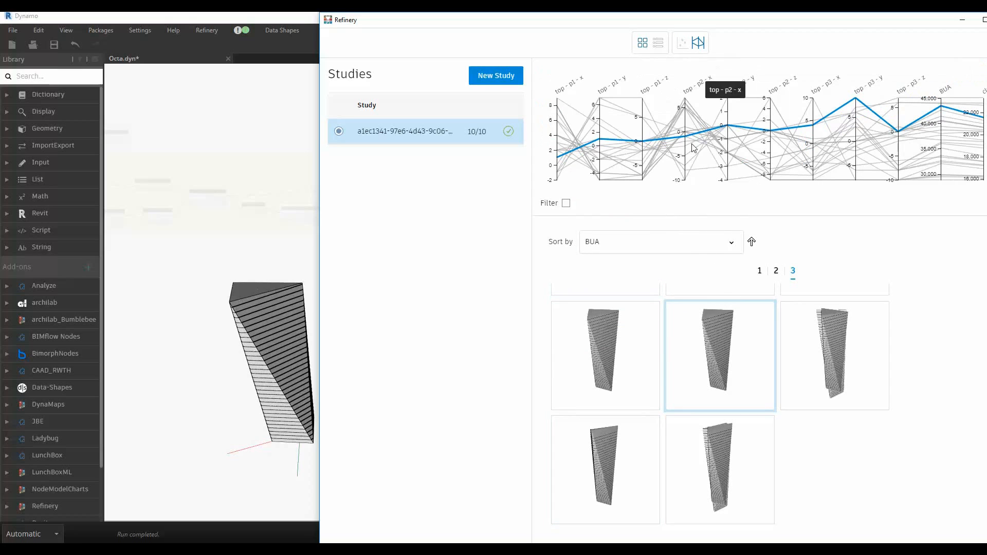
left_click_drag(748, 21, 565, 4)
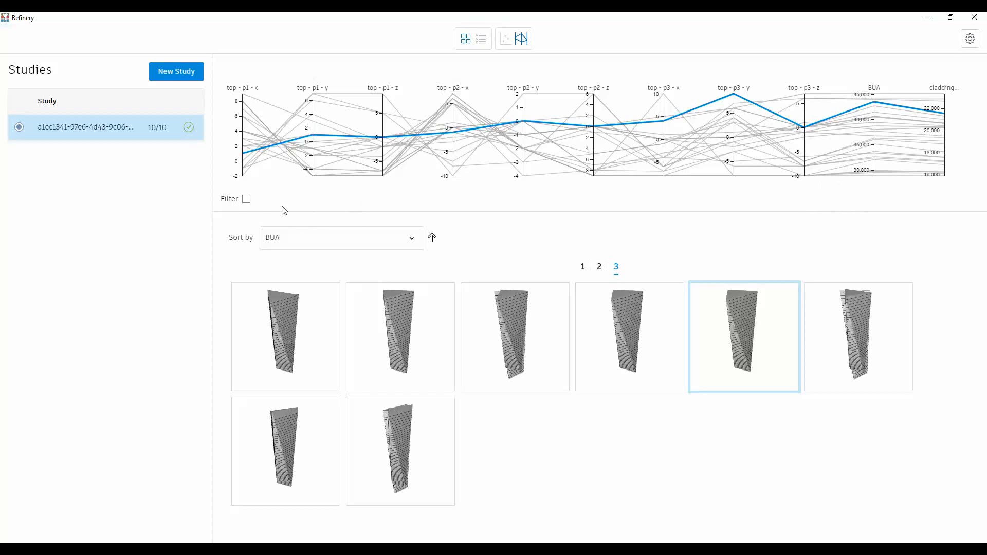
left_click(246, 200)
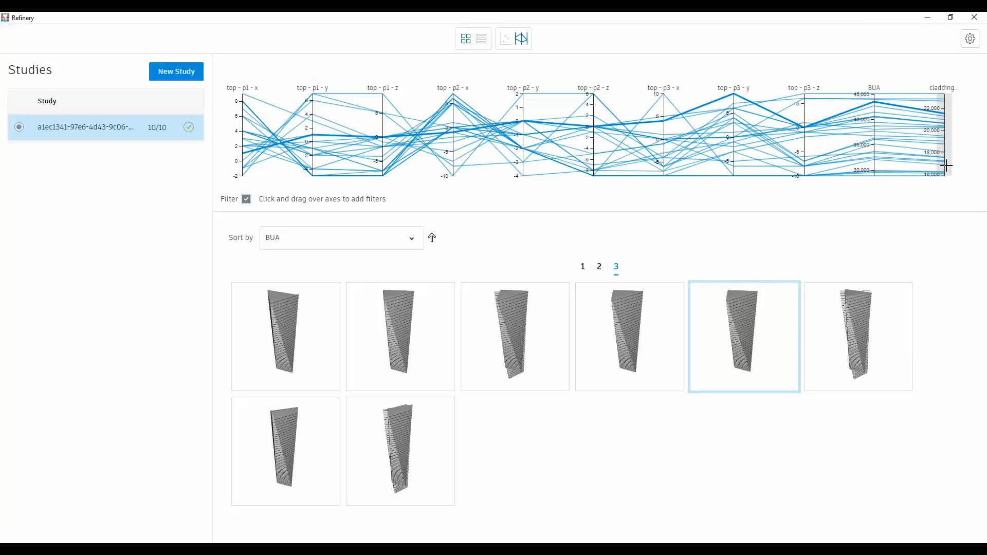
Step: Filter the designs to BUA above about 35,000 and cladding area up to about 18,500, and select the matching design
left_click_drag(944, 152, 945, 200)
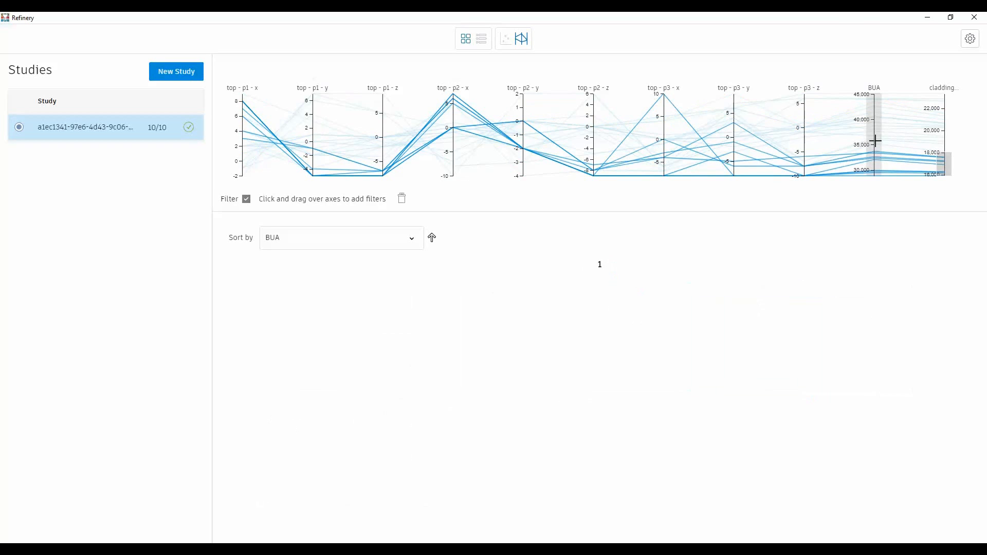
left_click_drag(875, 145, 877, 29)
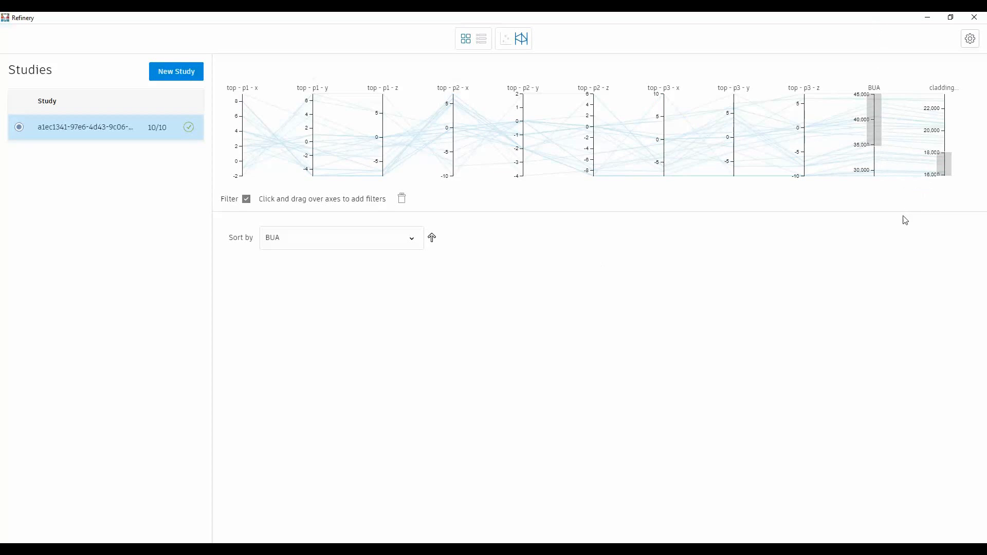
left_click_drag(946, 152, 949, 146)
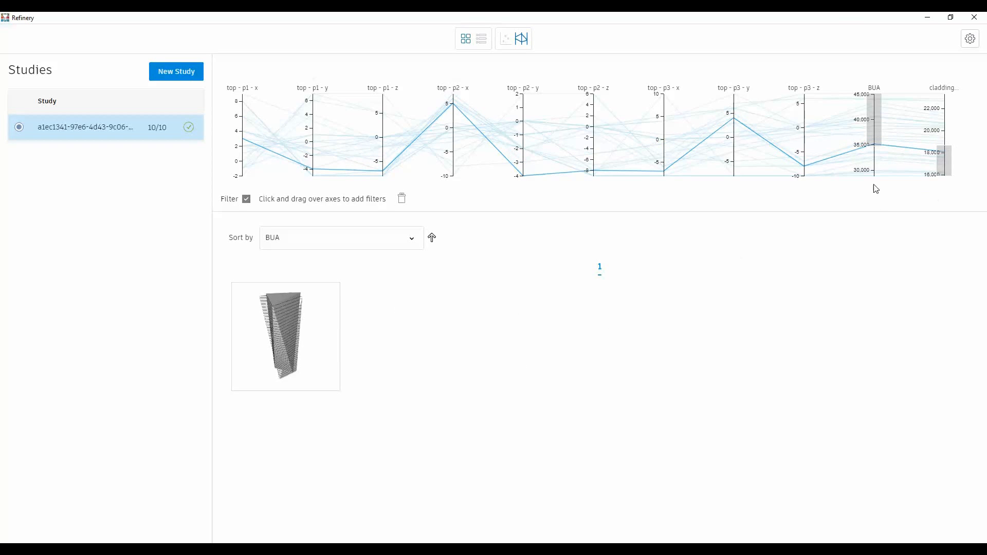
left_click(313, 331)
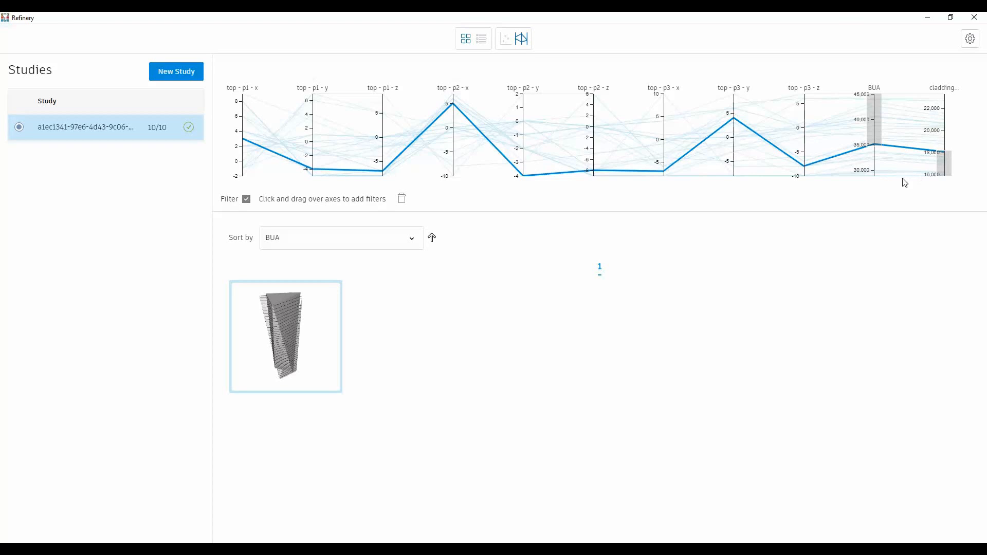
Step: Inspect the selected design's tower from another angle in Dynamo and return to the maximized Refinery window
left_click(929, 21)
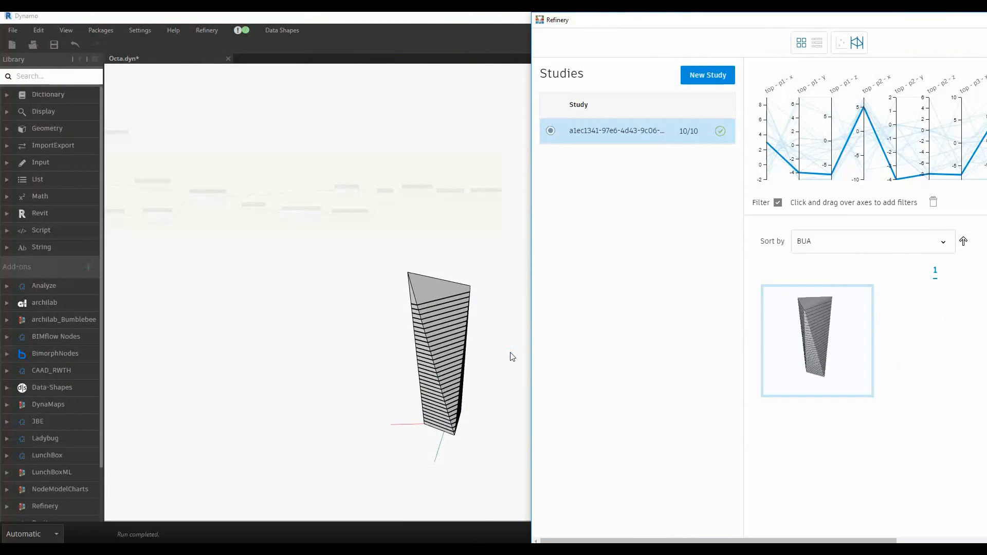
right_click_drag(511, 354, 504, 431)
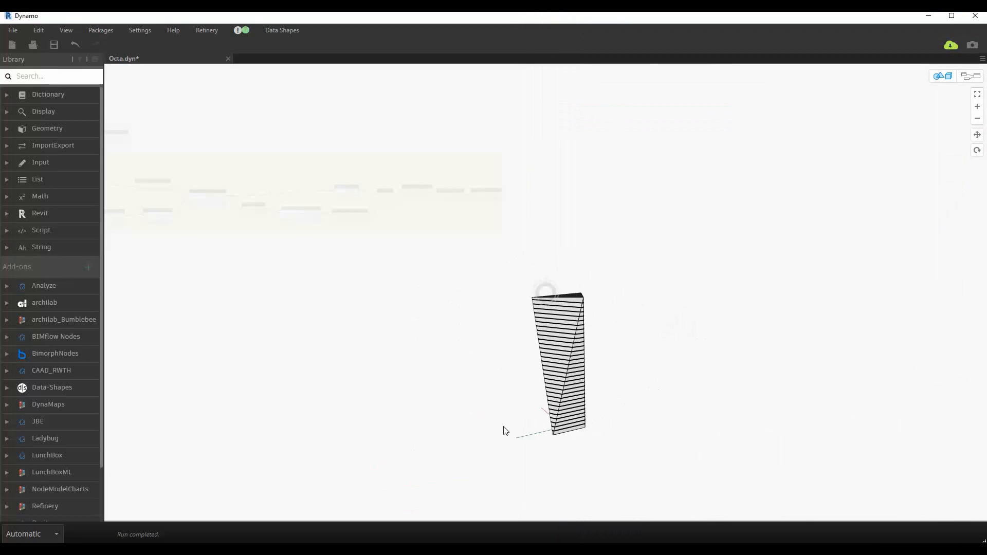
key("alt+Tab")
key("super+Up")
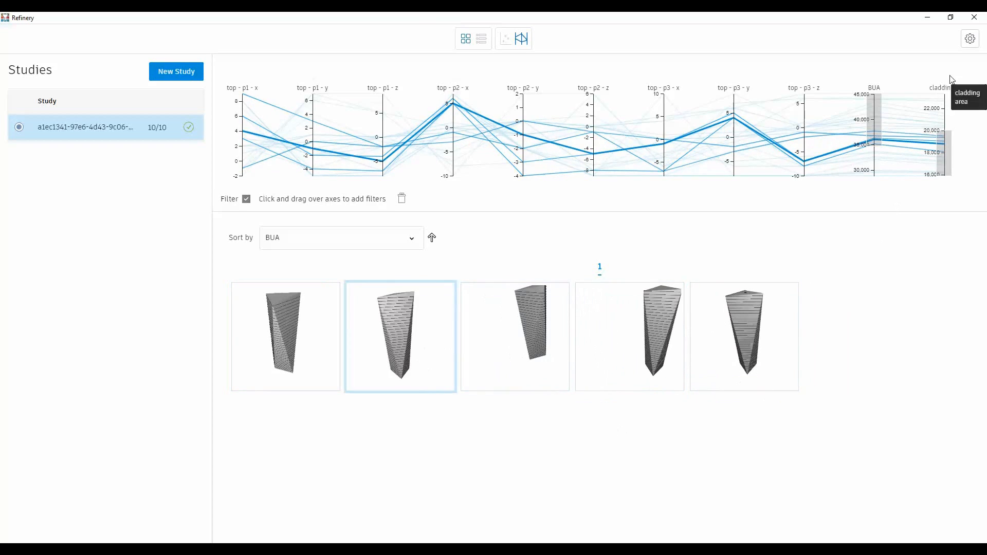
Step: Switch to Dynamo and check the selected design's values at the BUA and cladding area output nodes
key("alt+Tab")
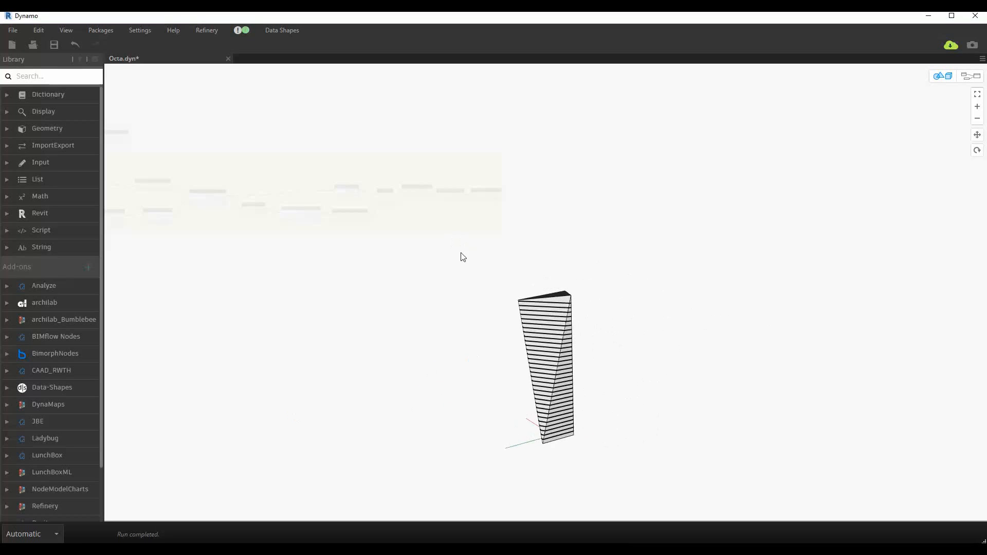
key("ctrl+b")
scroll(522, 215, "up", 5)
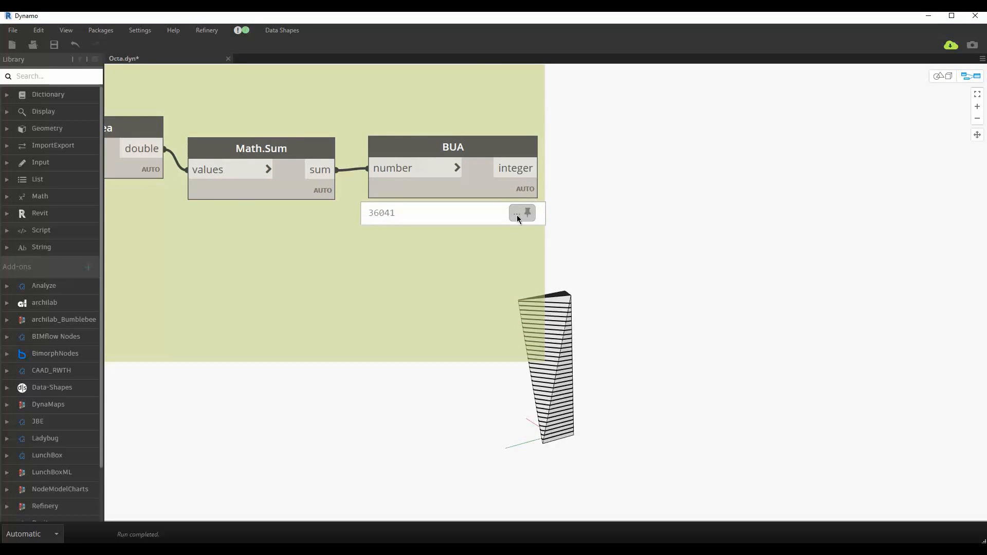
scroll(518, 214, "down", 5)
scroll(584, 314, "up", 5)
Step: Examine the selected design's twisted tower and floor lines from several angles in the 3D preview
key("ctrl+b")
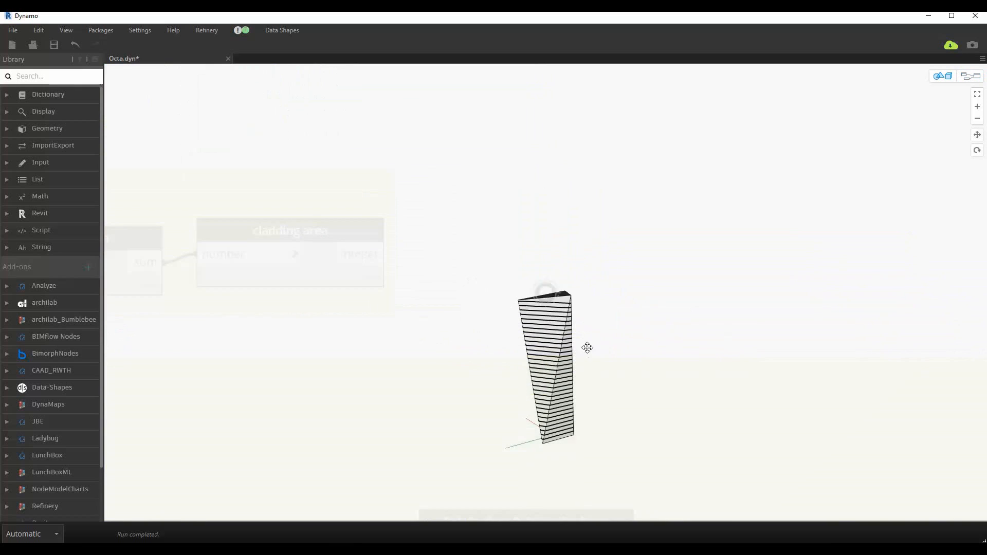
right_click_drag(588, 346, 681, 378)
key("ctrl+b")
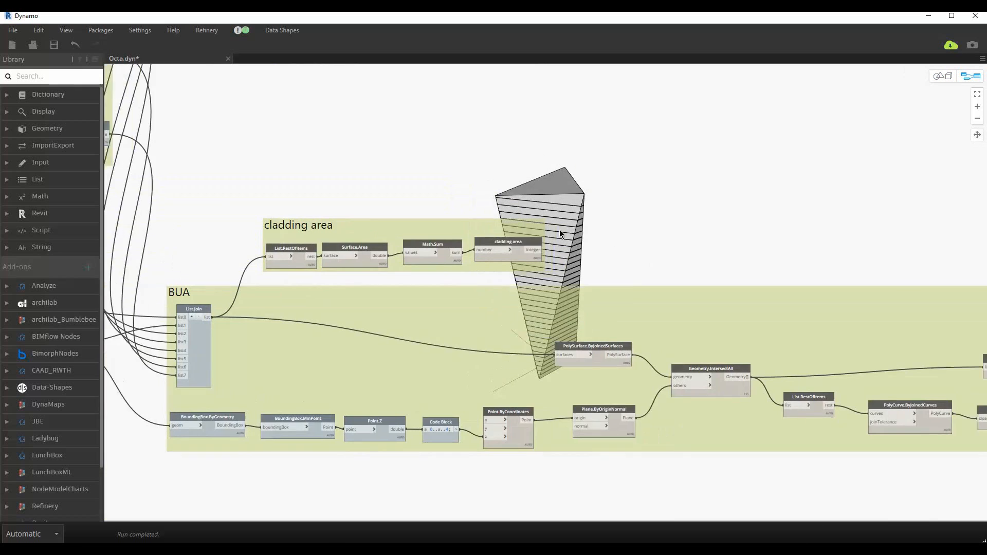
scroll(607, 272, "up", 2)
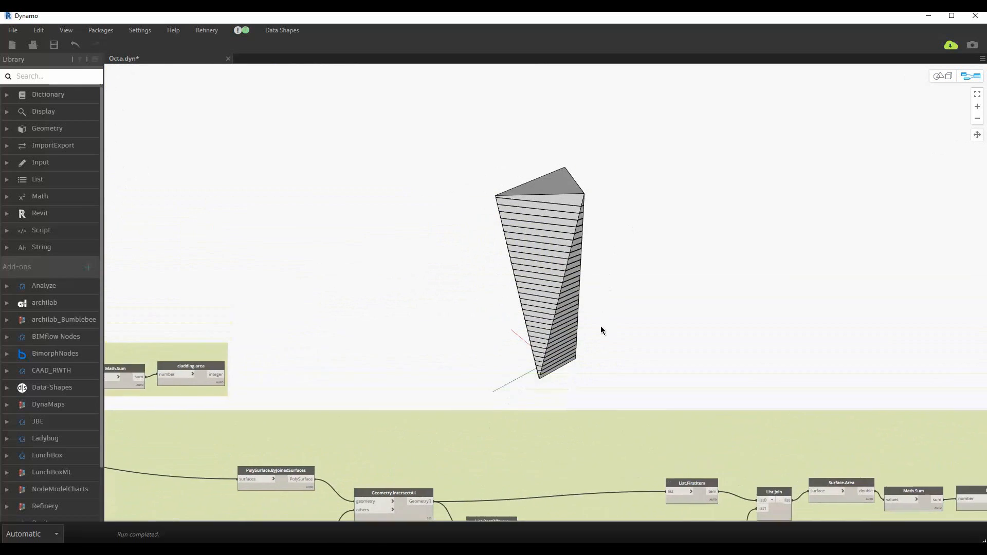
key("ctrl+b")
right_click_drag(600, 326, 643, 326)
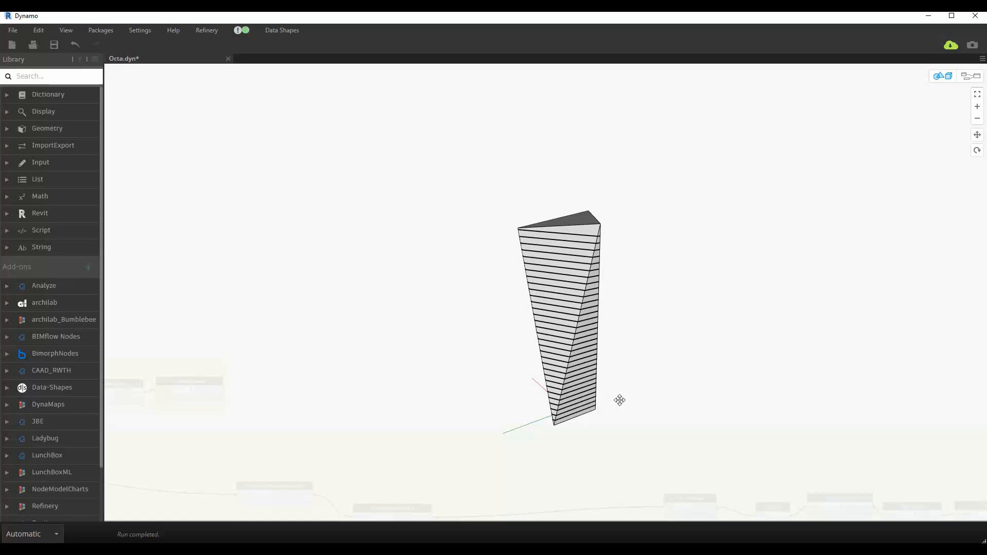
mouse_move(619, 400)
right_mouse_down()
mouse_move(652, 407)
mouse_move(575, 403)
mouse_move(544, 293)
mouse_move(519, 275)
right_mouse_up()
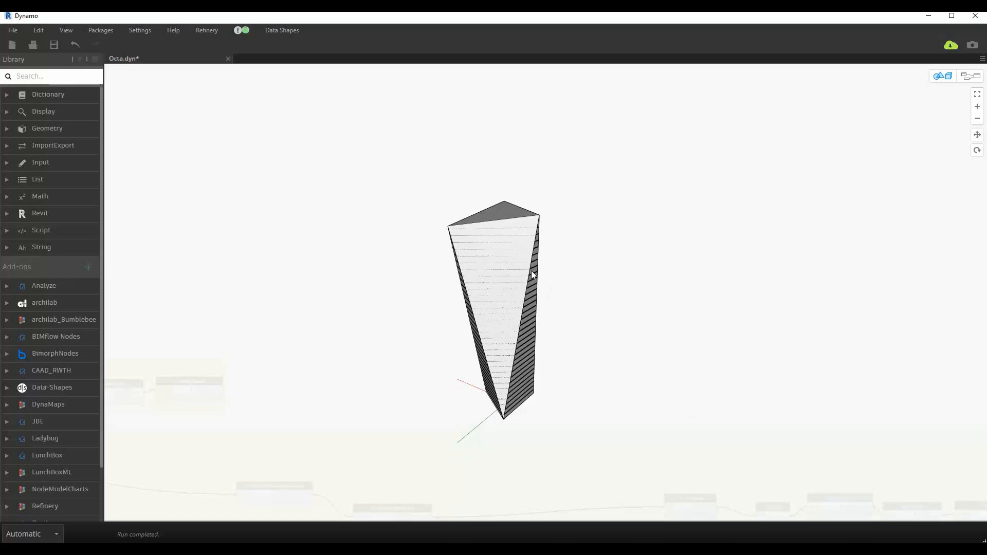
right_click_drag(531, 270, 536, 267)
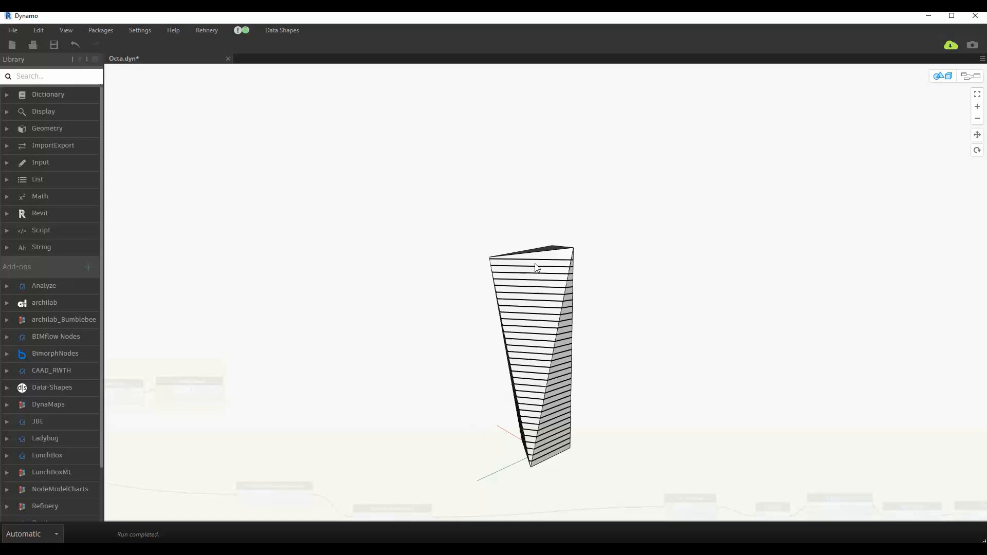